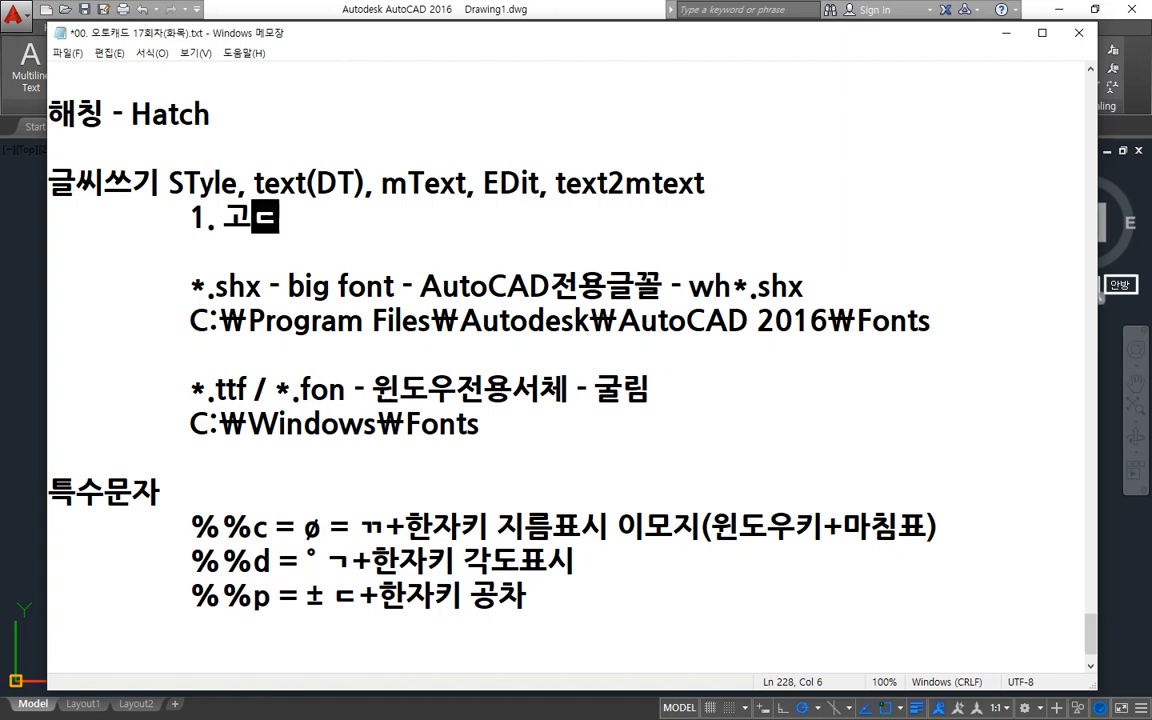
# - Complete the first guideline under the 글씨쓰기 heading so it reads "1. 고딕을 원칙으로 합니다."
pyautogui.write('을 ')
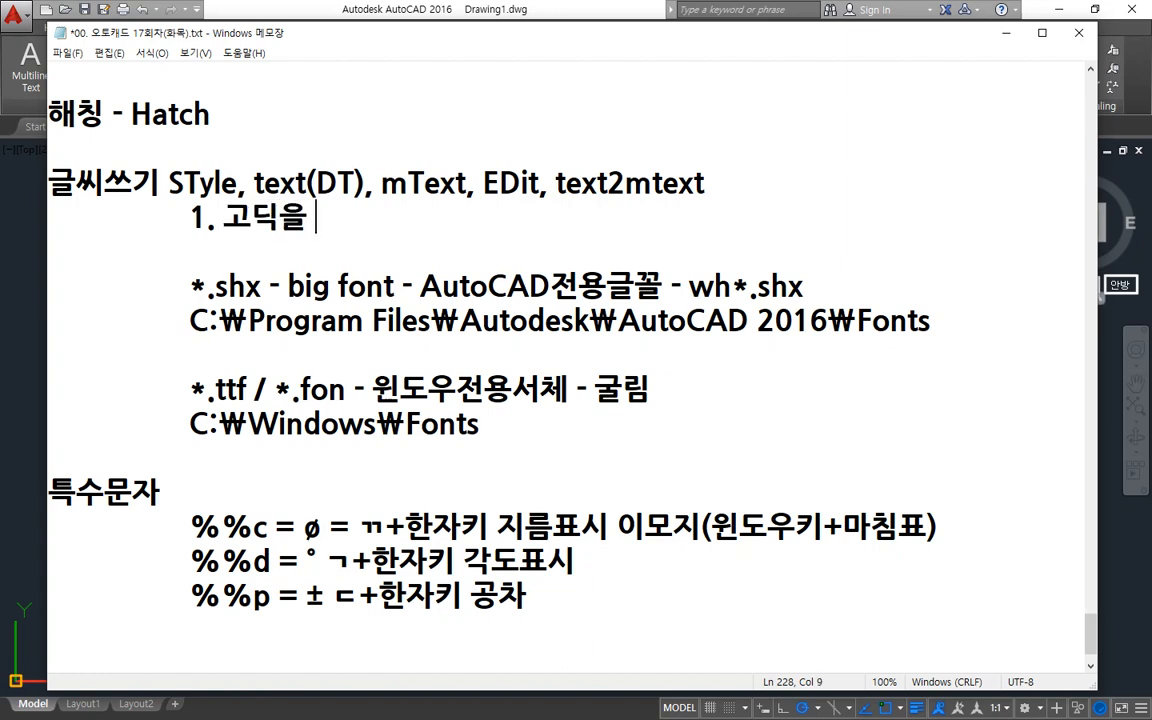
pyautogui.write('원칙으로 합니ㅏ ㄷ.')
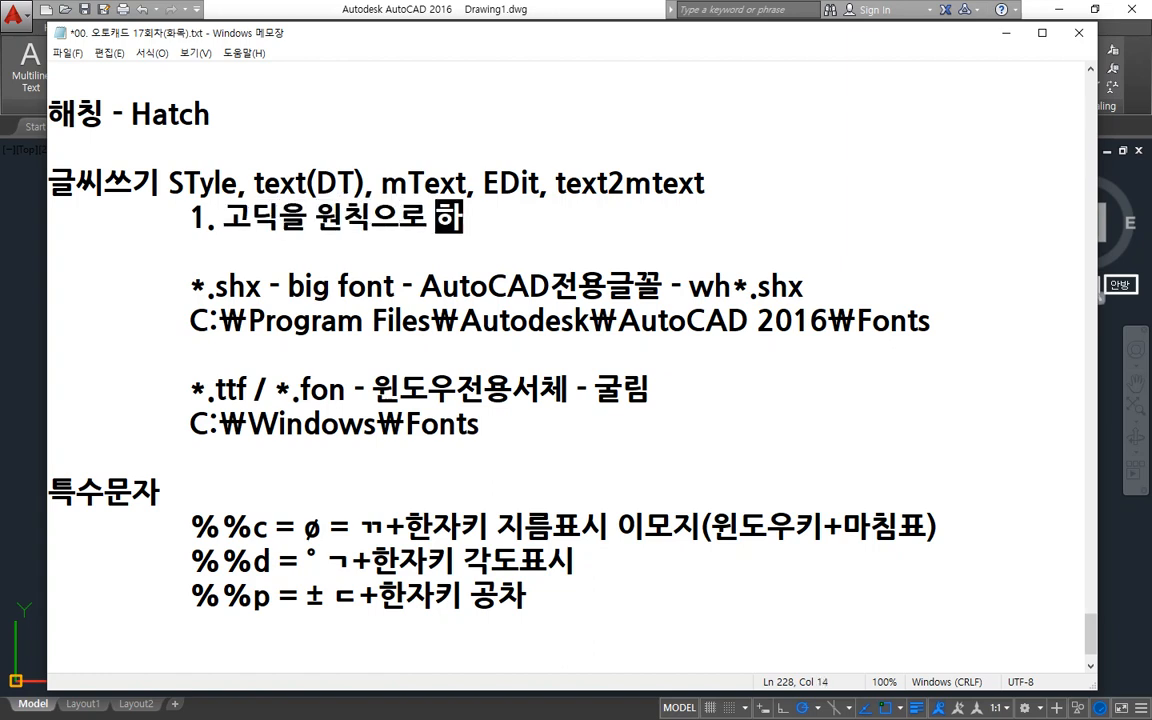
pyautogui.press('BackSpace')
pyautogui.press('BackSpace')
pyautogui.press('BackSpace')
pyautogui.press('BackSpace')
pyautogui.write('다.')
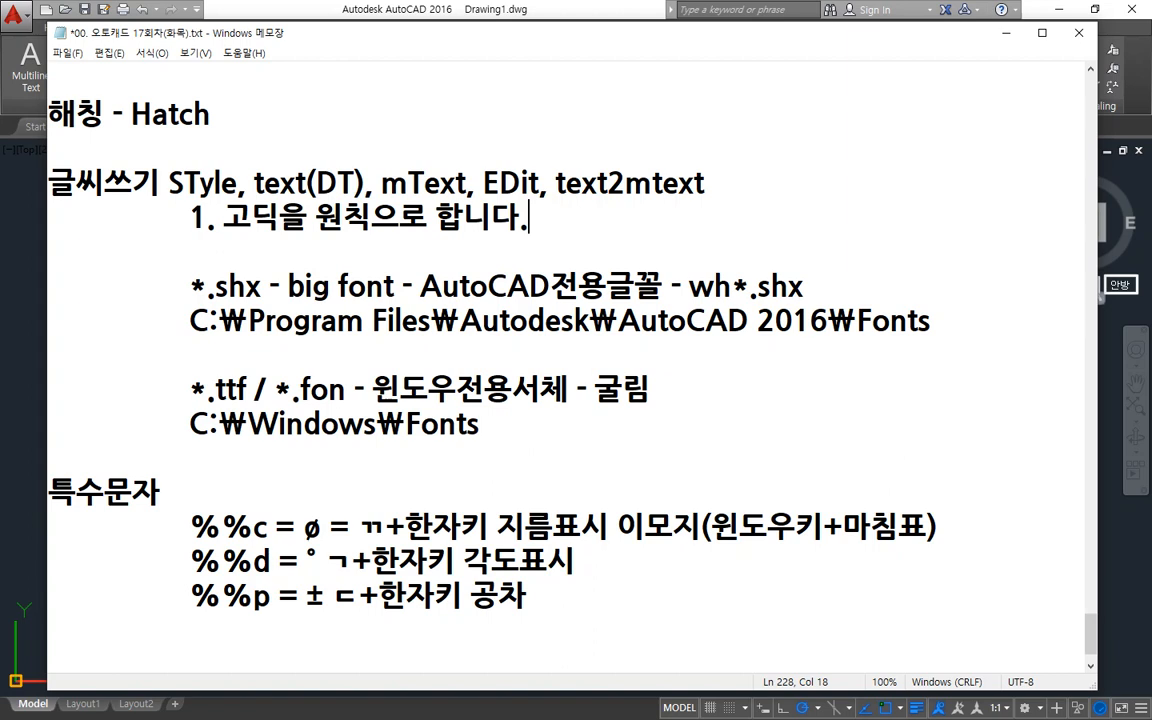
# - Add a second indented guideline reading "2. 보편적인 글꼴을 사용"
pyautogui.press('Return')
pyautogui.press('Tab')
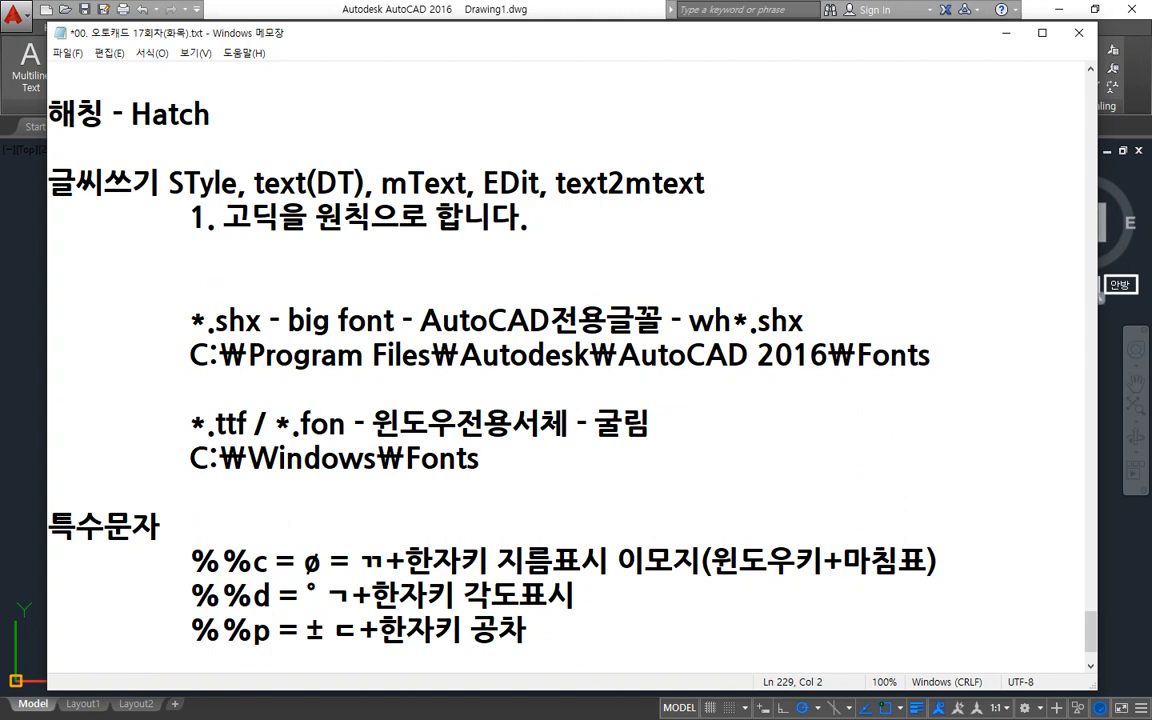
pyautogui.write('2. ')
pyautogui.write('보편저')
pyautogui.write('적인 글꼴')
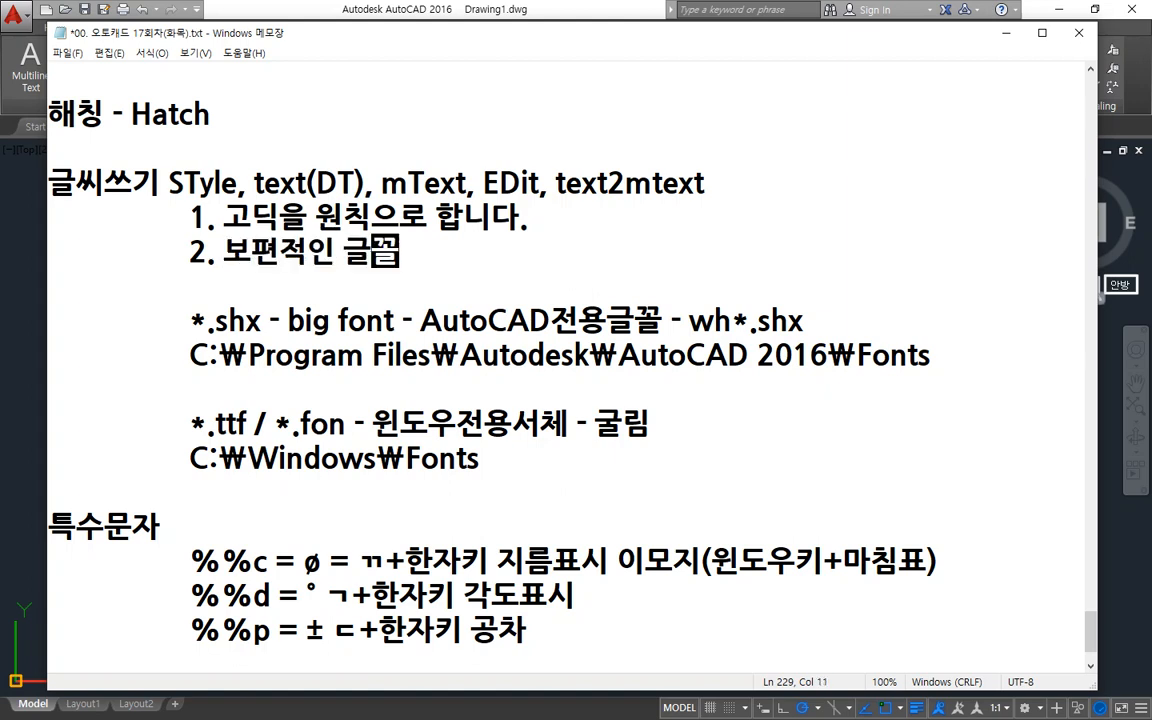
pyautogui.write('을 사용')
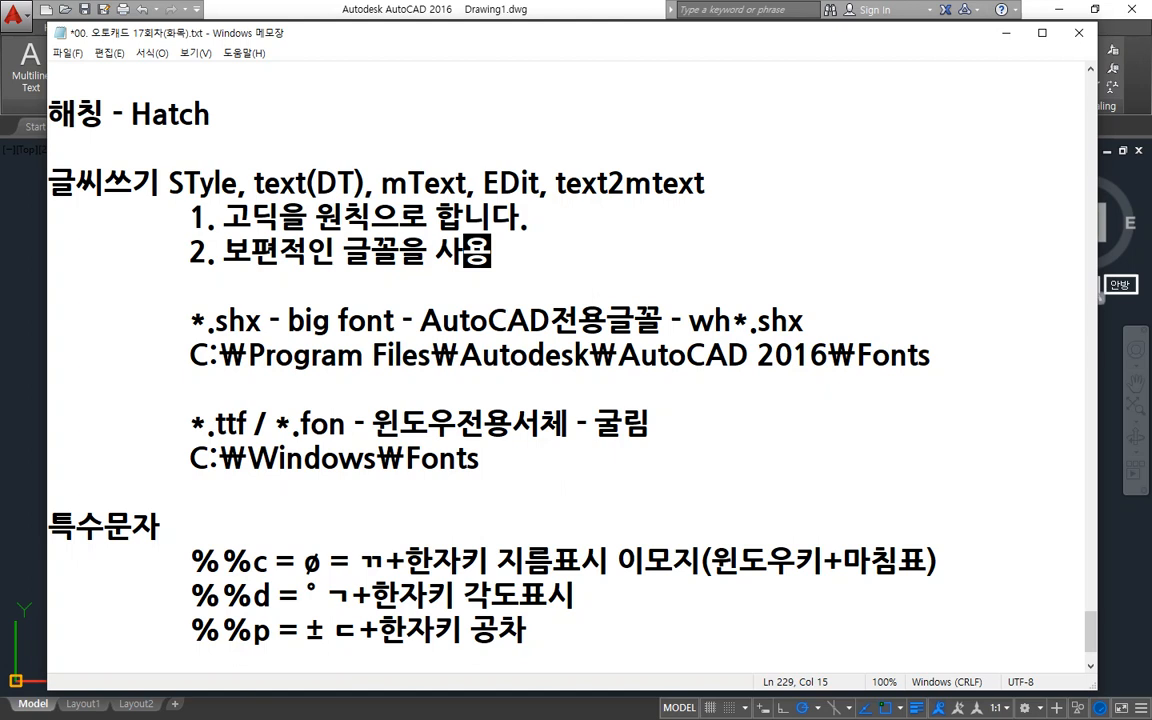
# - Add a third indented guideline reading "3. 특수문자를 지원하는 글꼴"
pyautogui.press('Return')
pyautogui.press('Tab')
pyautogui.write('3. 특수문자를 징')
pyautogui.write('원하는 ㄱ글꼴')
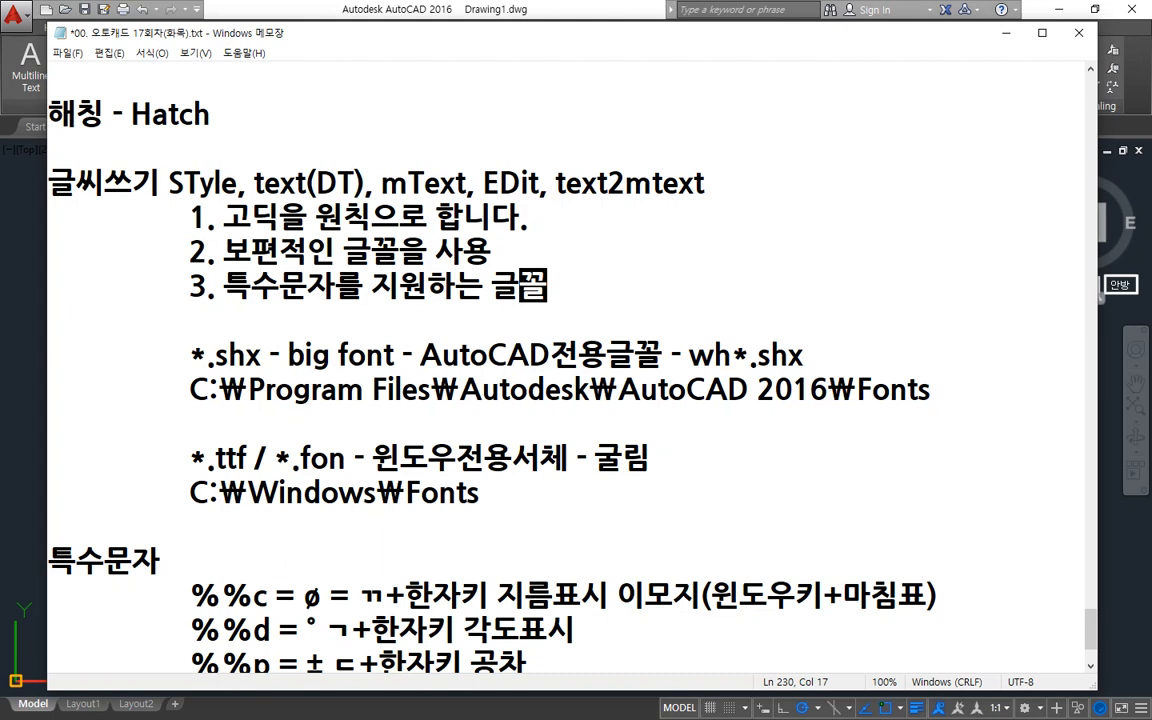
# - Add a further indented line under the third guideline reading "완성형, 조합형"
pyautogui.press('Return')
pyautogui.press('Tab')
pyautogui.press('Tab')
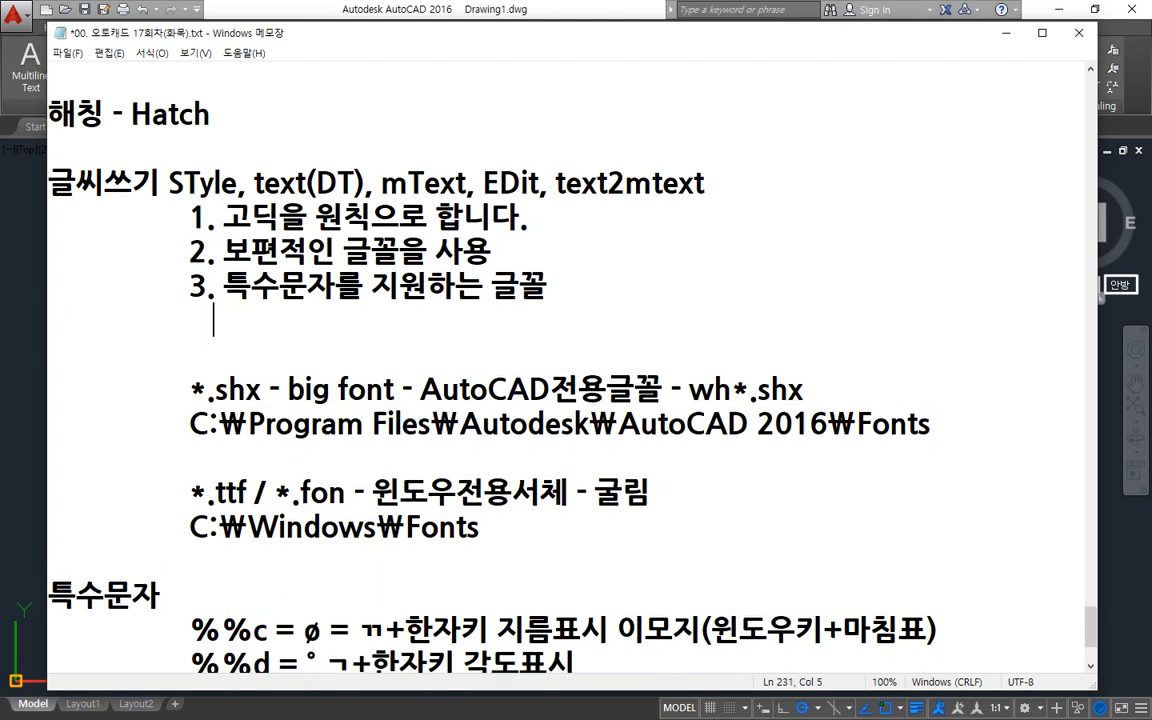
pyautogui.write('완성형, 좀')
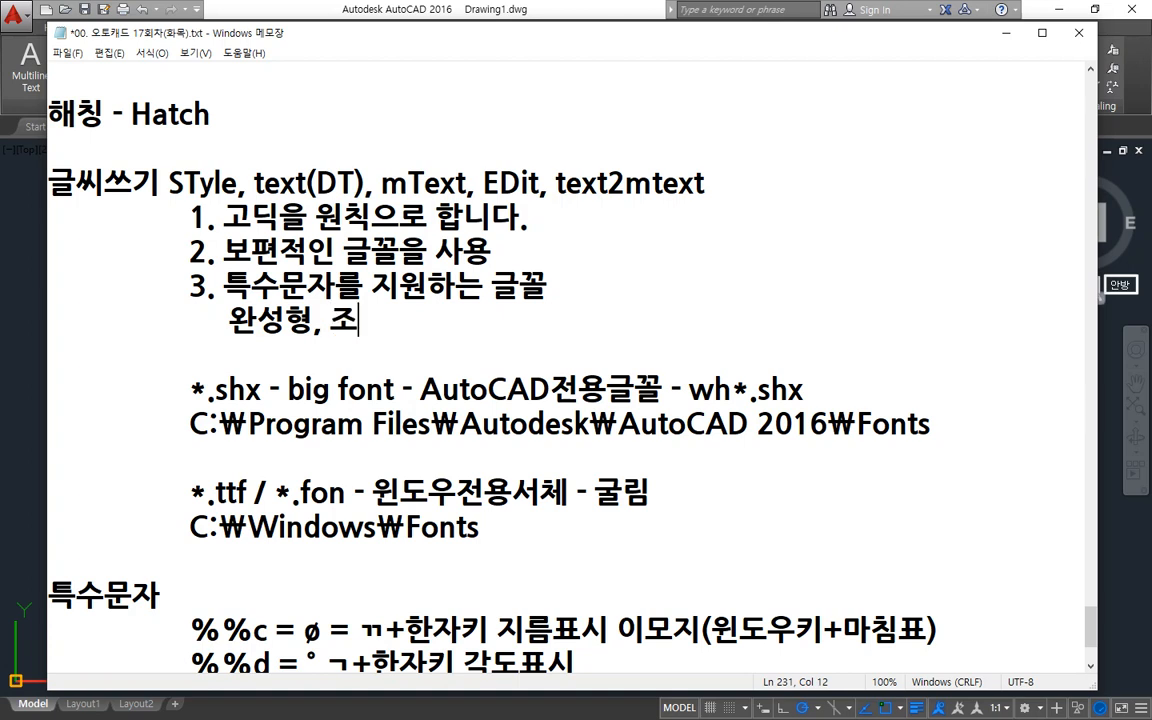
pyautogui.write('합형')
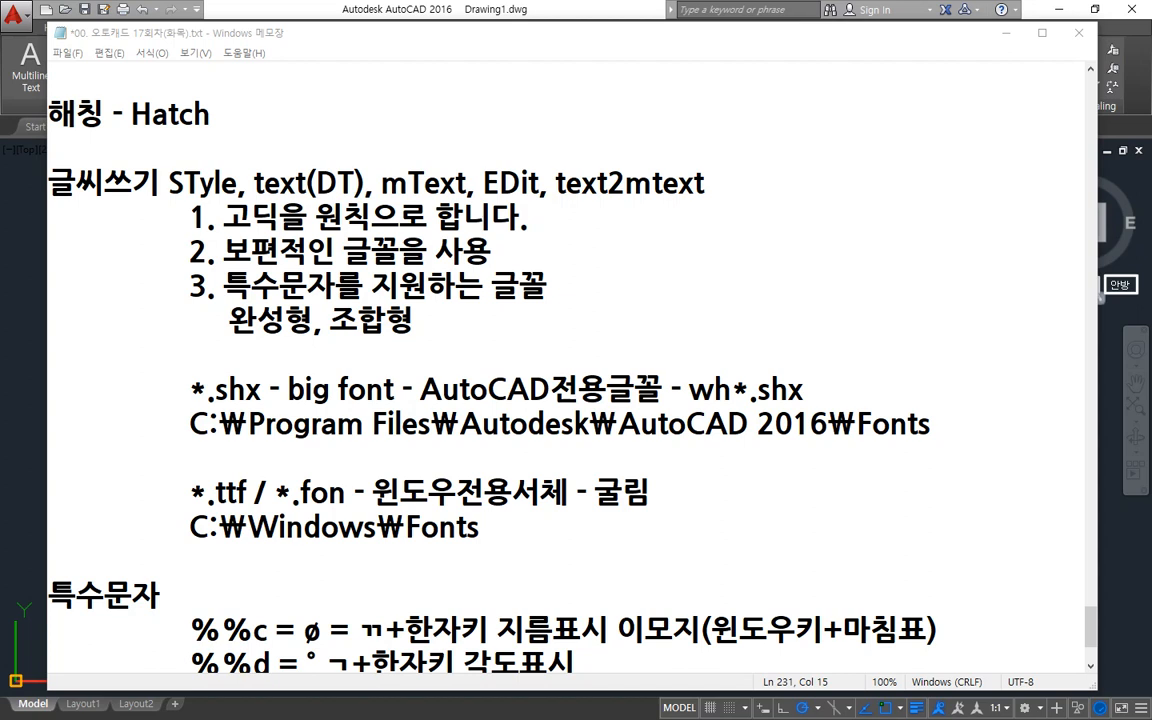
# - Enter the conclusion "= 굴림, 굴림체" on the empty line below 완성형, 조합형 and keep a blank line before the *.shx notes
pyautogui.click(416, 357)
pyautogui.press('Tab')
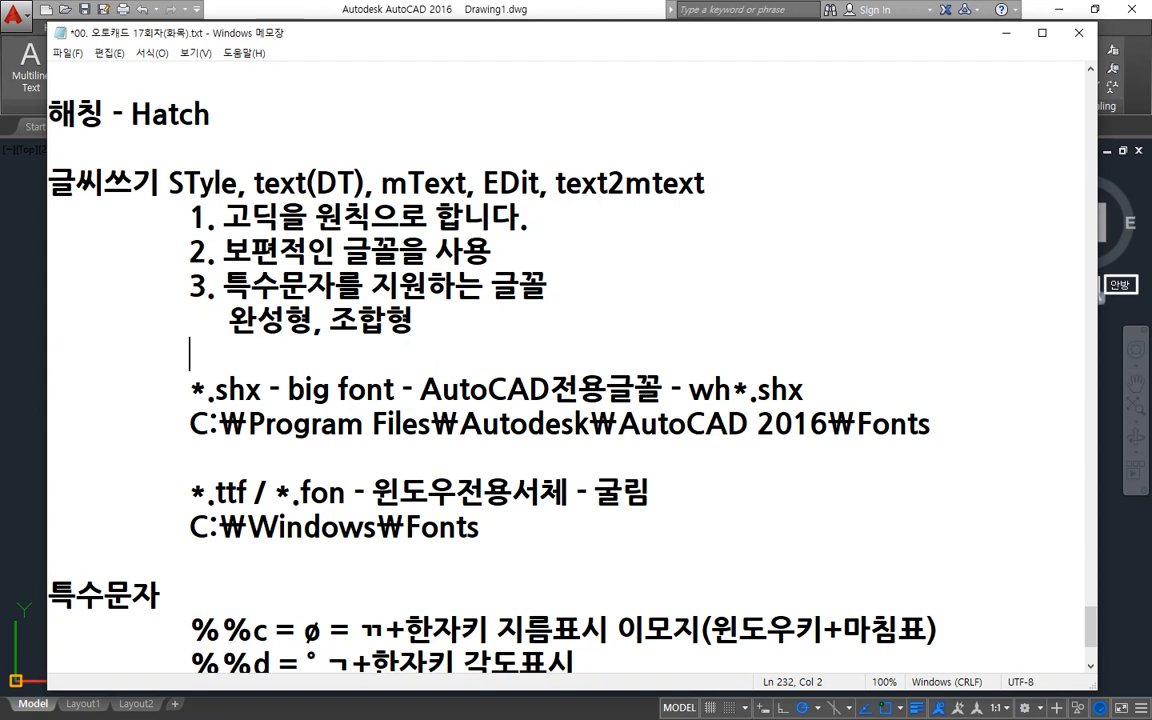
pyautogui.write('= rn')
pyautogui.press('BackSpace')
pyautogui.press('BackSpace')
pyautogui.press('Hangul')
pyautogui.write('굴')
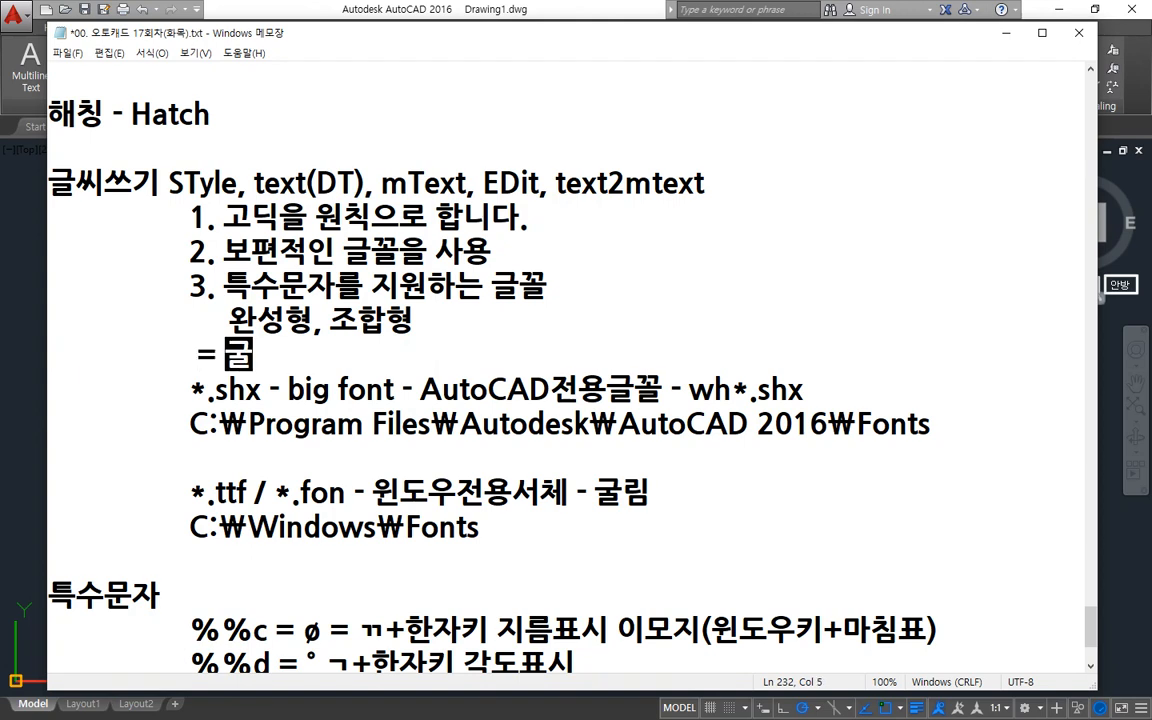
pyautogui.write('림, ㄱ굴림체')
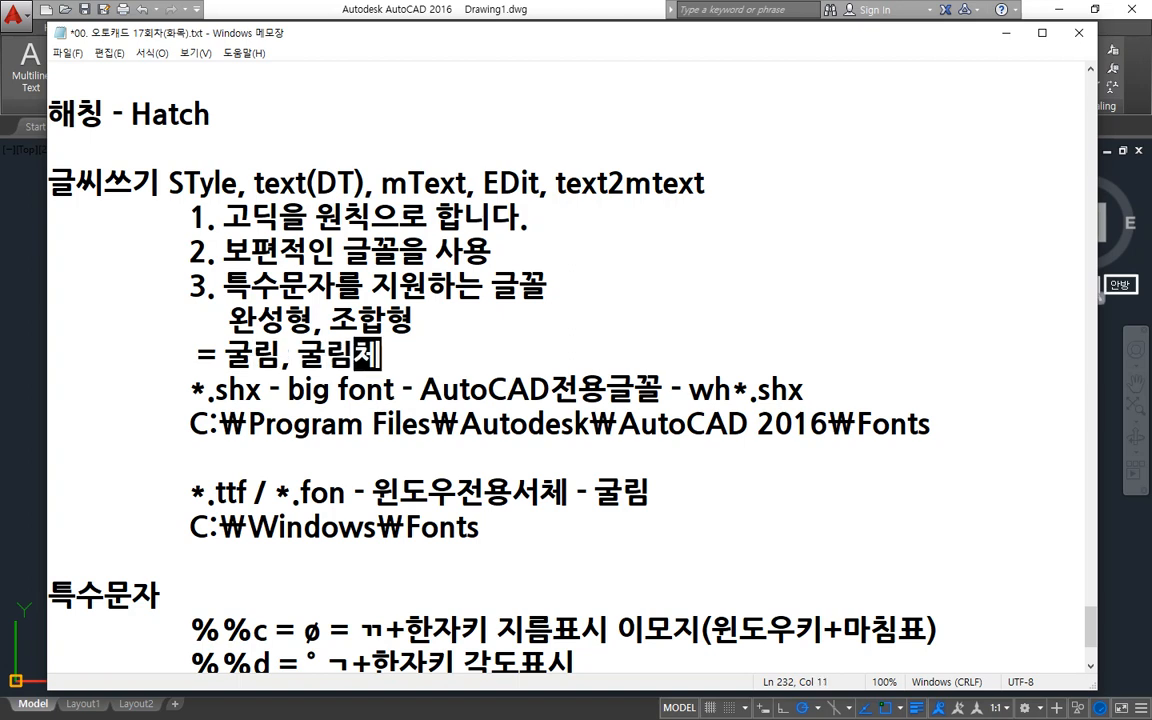
pyautogui.press('Return')
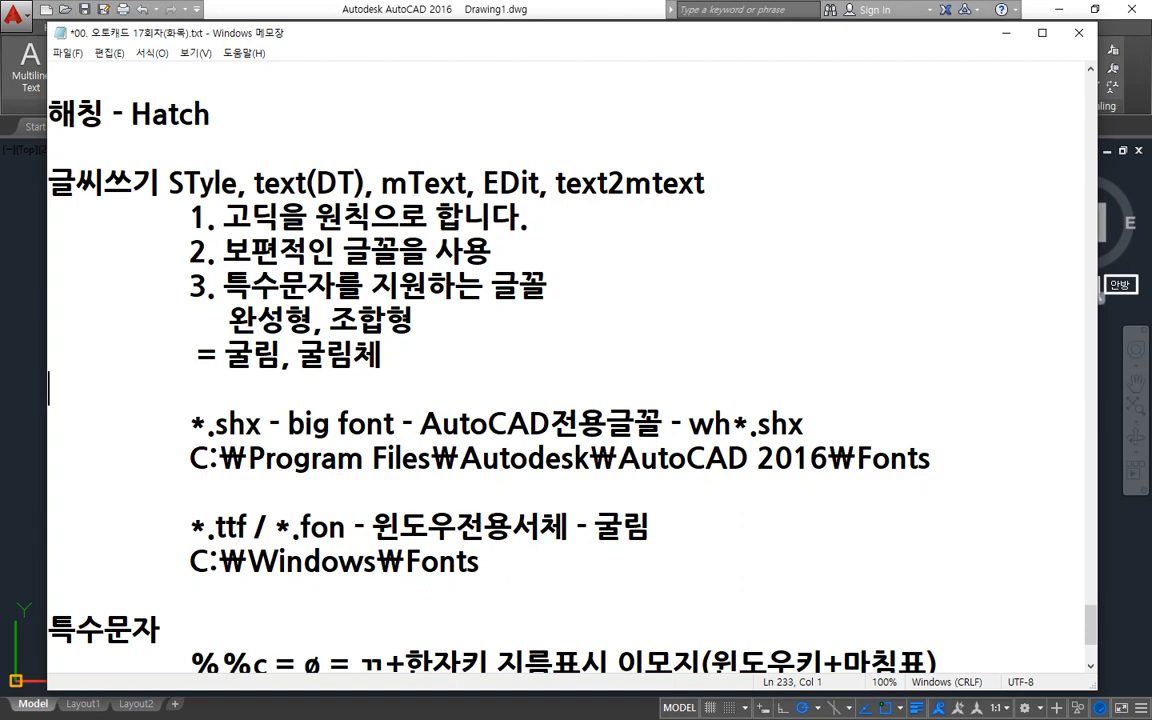
# - Examine the notes on AutoCAD *.shx fonts and Windows *.ttf / *.fon fonts, including their folder paths
pyautogui.scroll(-1, 485, 302)
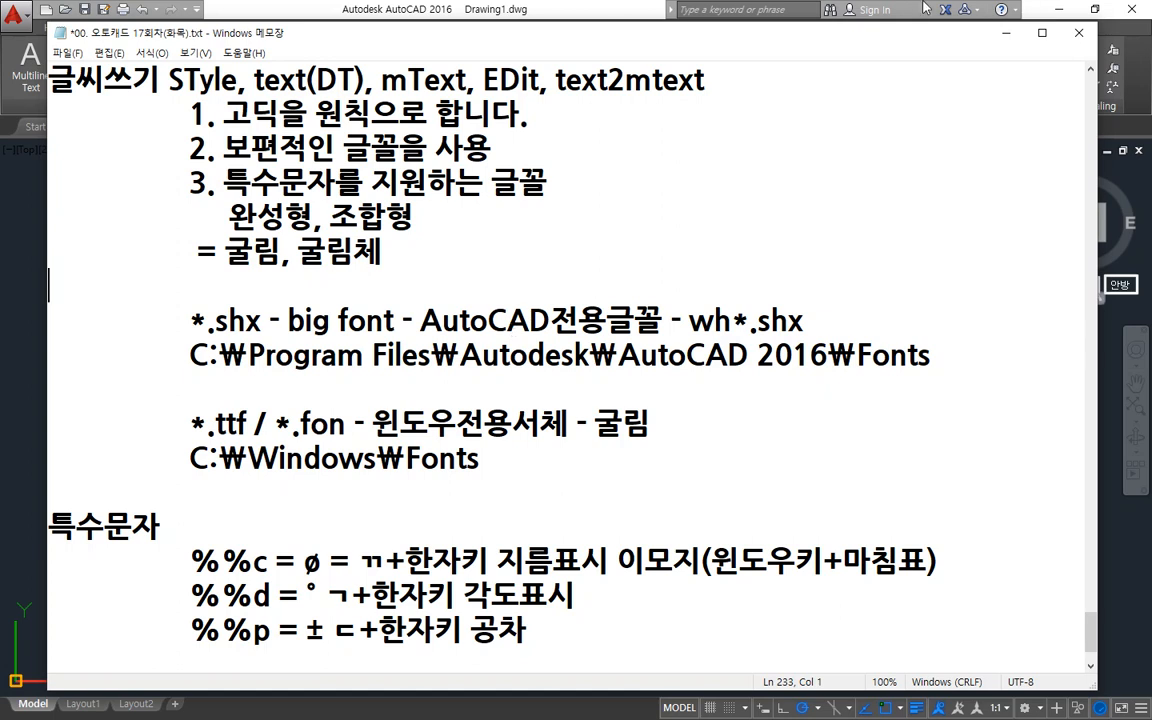
pyautogui.moveTo(663, 320); pyautogui.dragTo(419, 321)
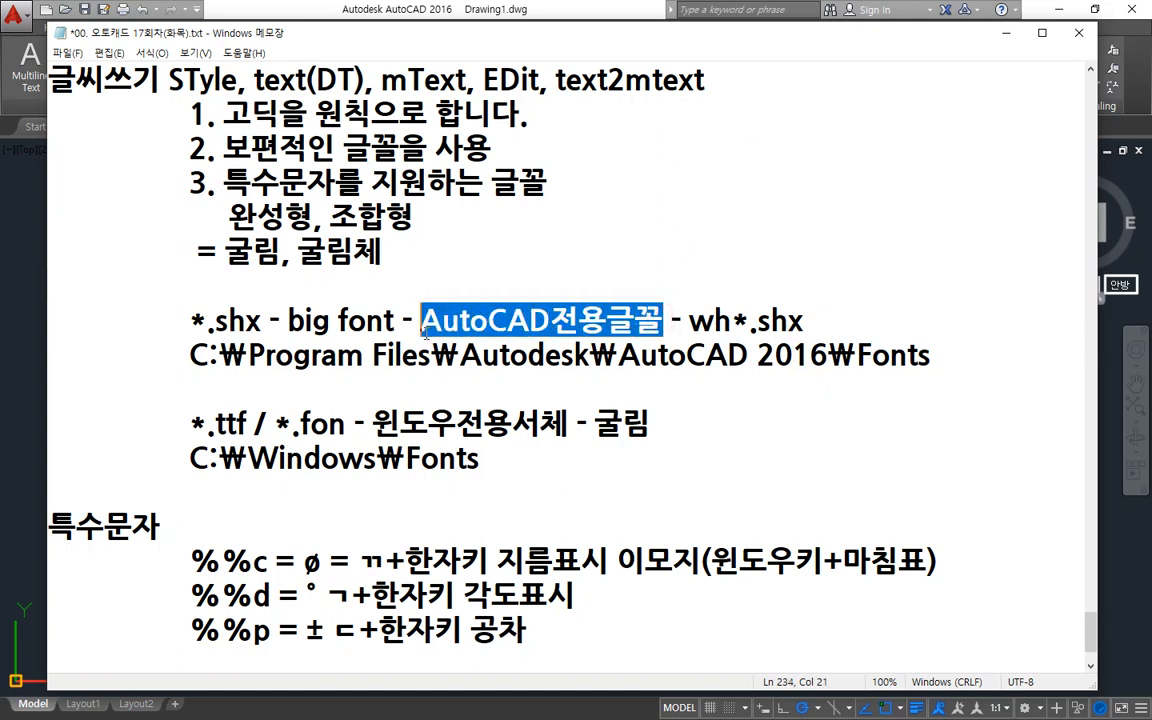
pyautogui.moveTo(386, 425); pyautogui.dragTo(578, 425)
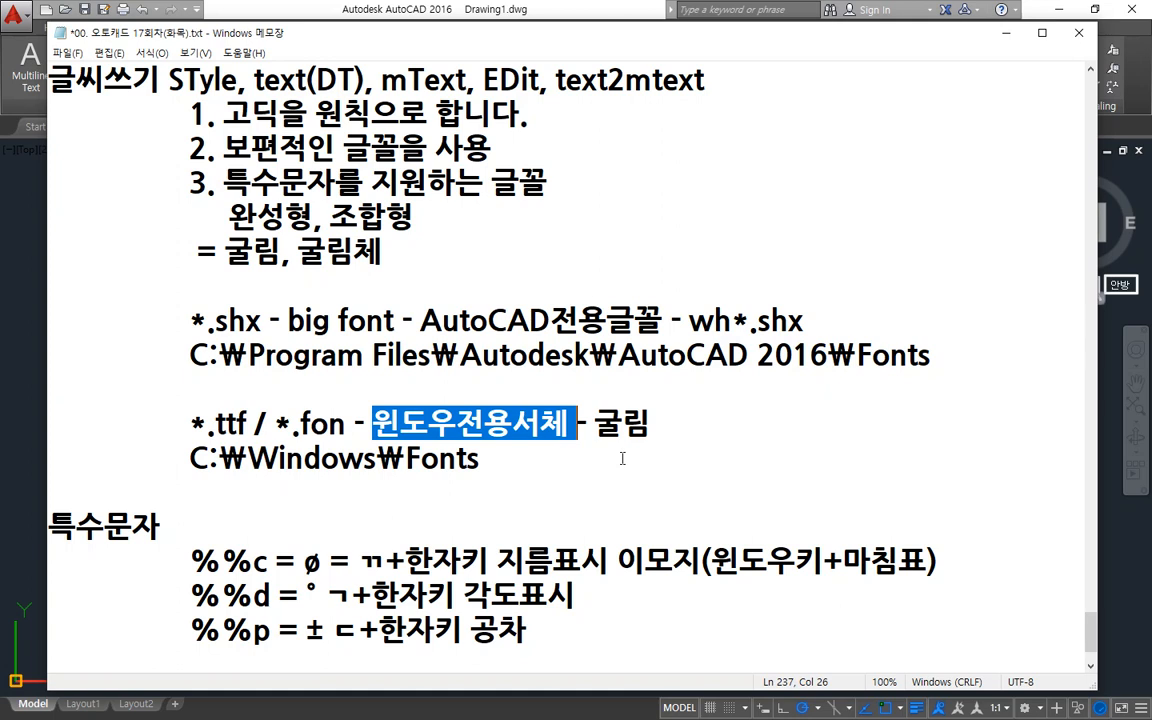
pyautogui.moveTo(190, 356); pyautogui.dragTo(932, 358)
pyautogui.moveTo(505, 460); pyautogui.dragTo(190, 460)
pyautogui.doubleClick(220, 427)
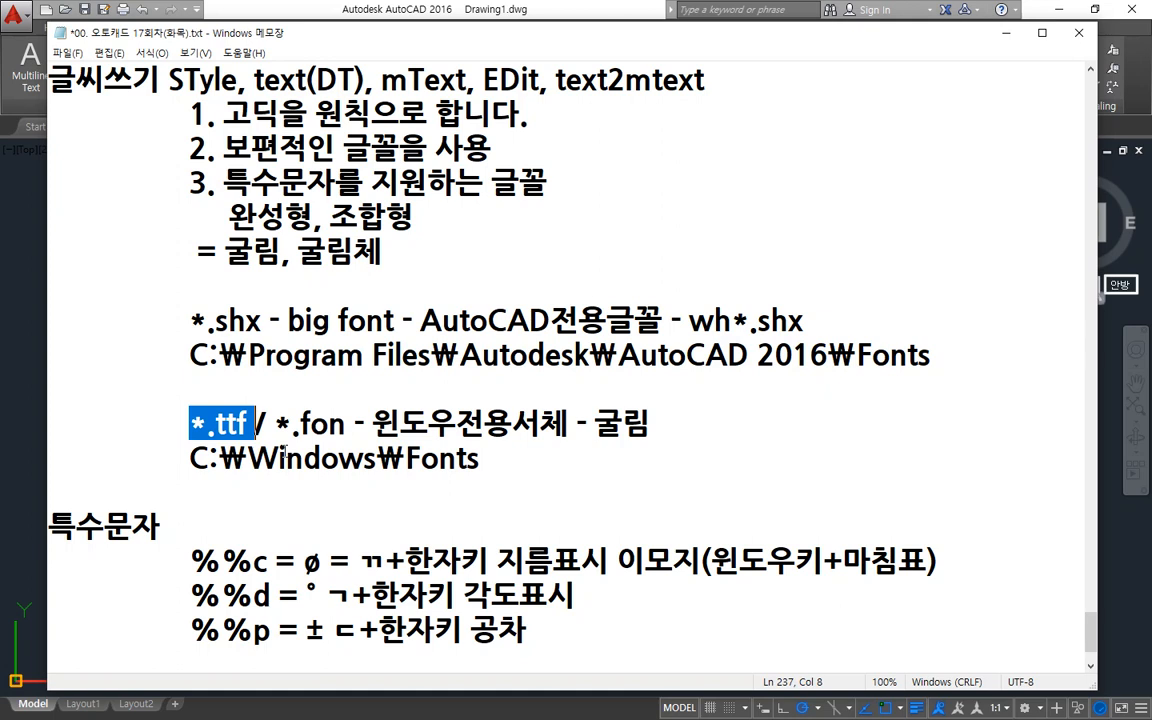
# - Insert a blank line below the 글씨쓰기 command list and annotate the STyle command with "(글꼴정의)"
pyautogui.scroll(1, 284, 452)
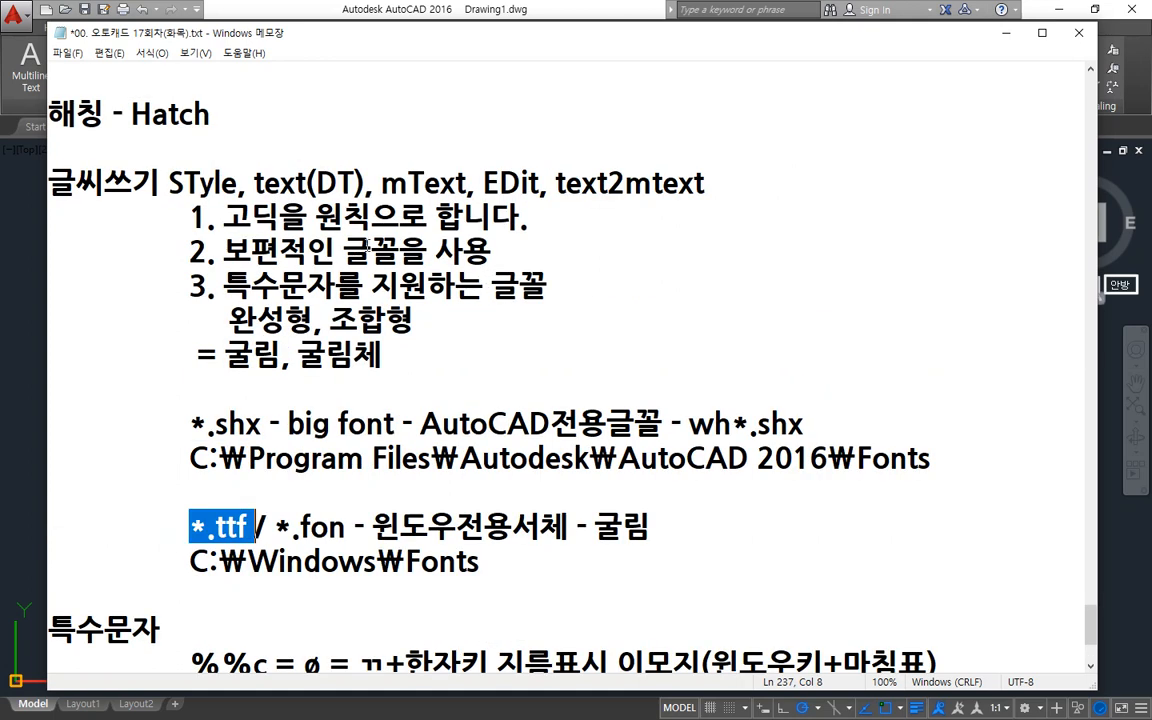
pyautogui.click(717, 187)
pyautogui.press('Return')
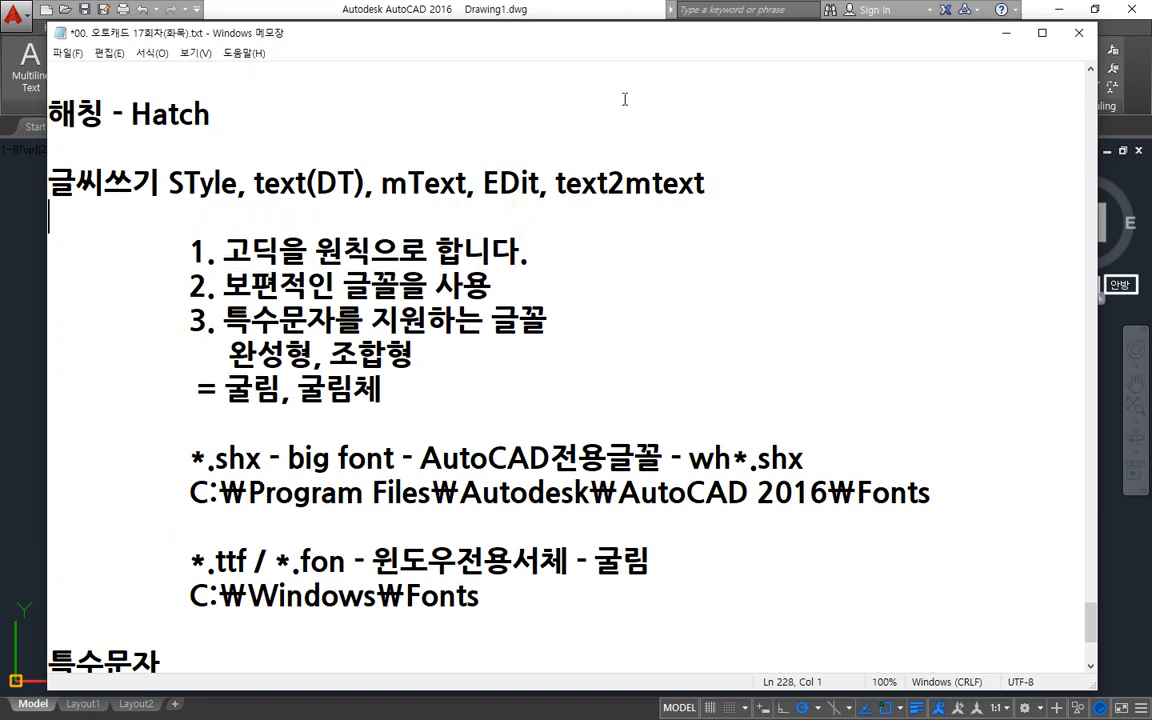
pyautogui.doubleClick(195, 181)
pyautogui.click(237, 182)
pyautogui.write('(글꼴')
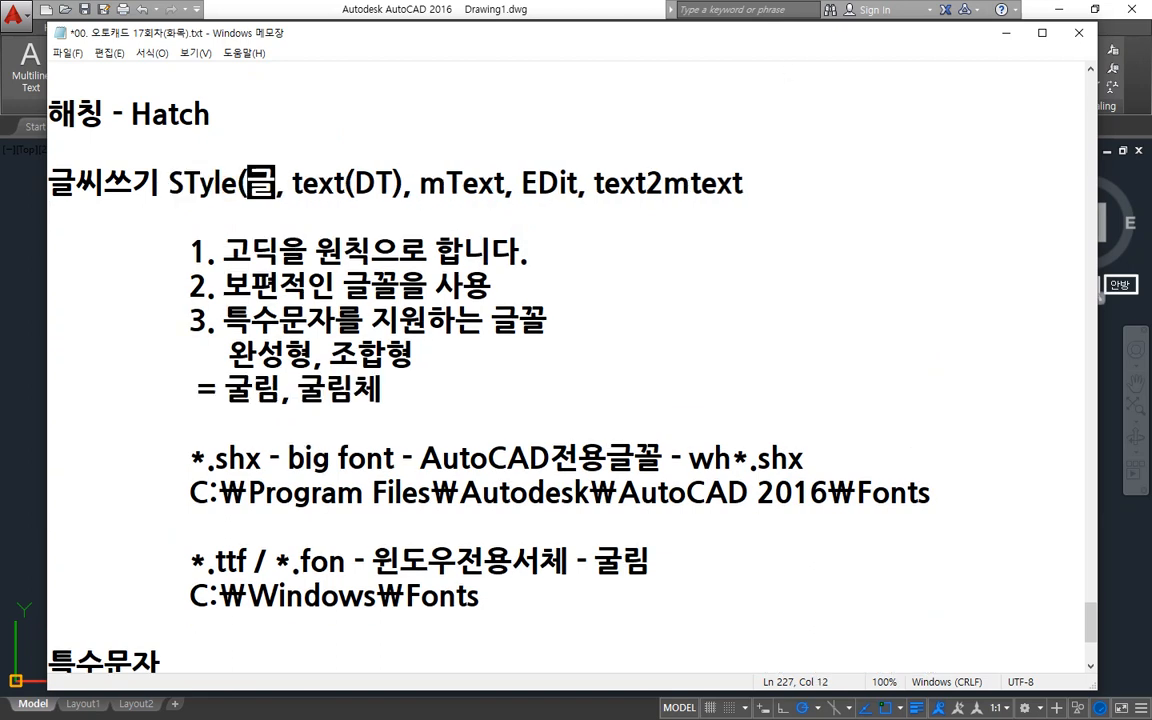
pyautogui.write('정의)')
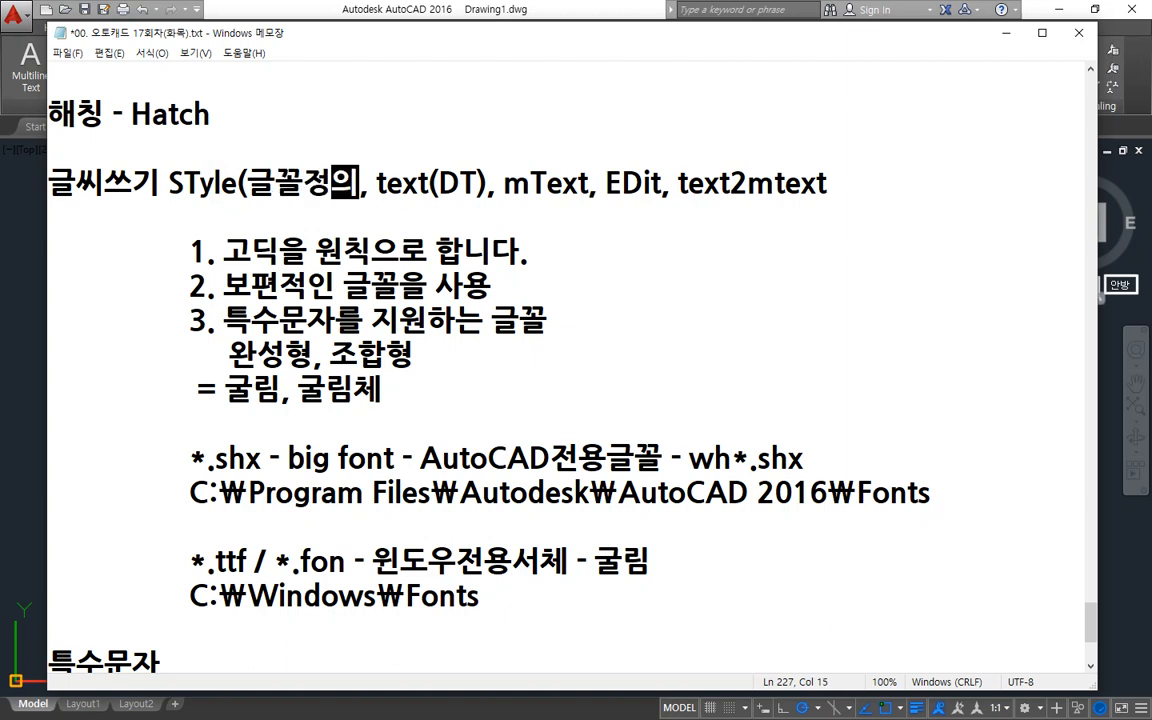
# - Add the explanation "(한줄쓰기)" directly after text(DT) in the command list
pyautogui.press('Right')
pyautogui.press('Right')
pyautogui.press('Right')
pyautogui.press('Right')
pyautogui.press('Right')
pyautogui.press('Right')
pyautogui.press('Right')
pyautogui.press('Right')
pyautogui.press('Right')
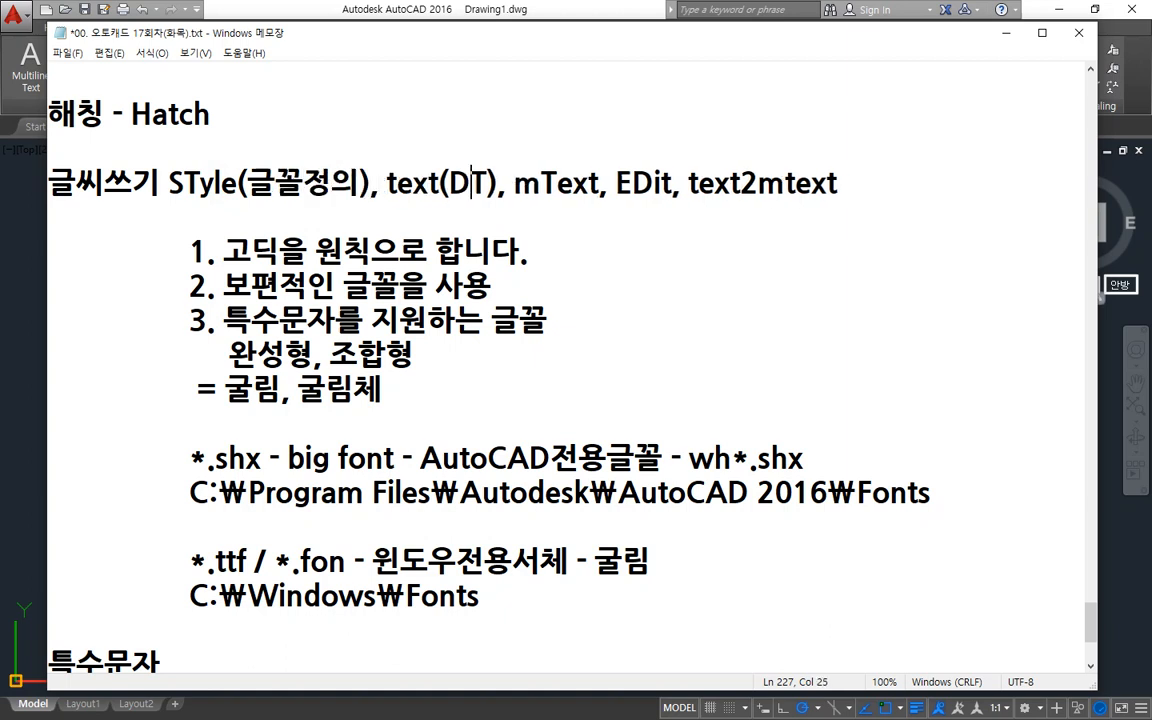
pyautogui.write('(한줄쓰기)')
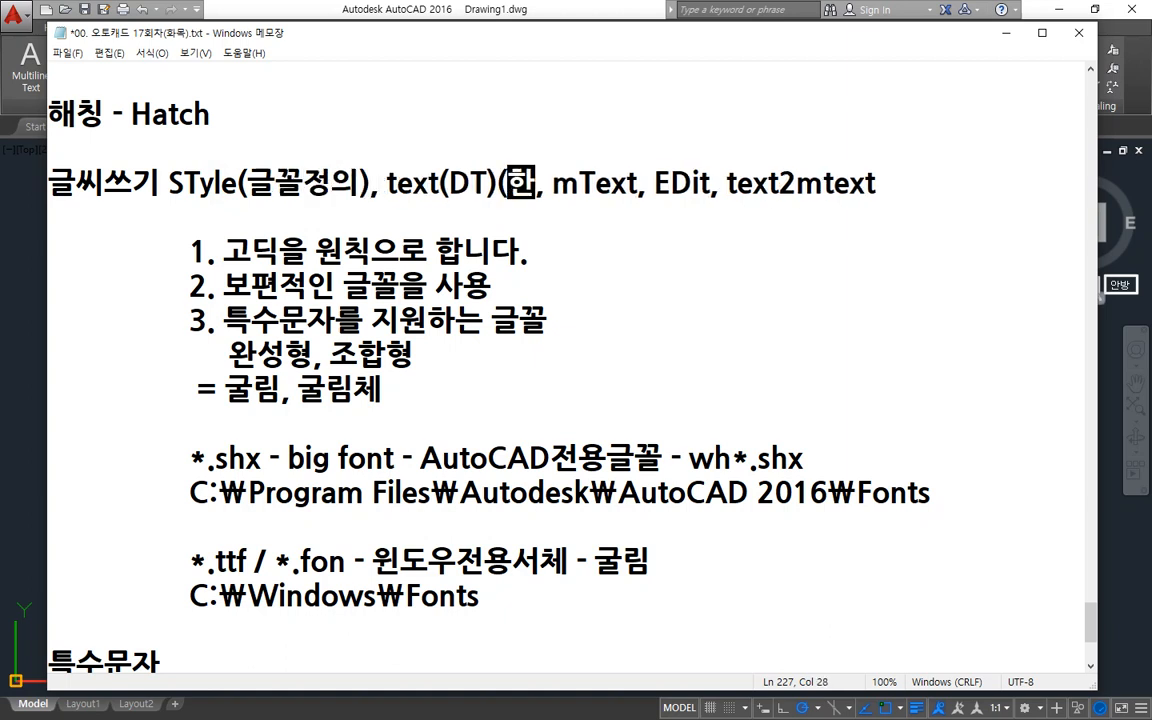
# - Add the explanation "(여러줄쓰기)" directly after mText in the command list
pyautogui.press('Right')
pyautogui.press('Right')
pyautogui.press('Right')
pyautogui.press('Right')
pyautogui.press('Right')
pyautogui.press('Right')
pyautogui.press('Right')
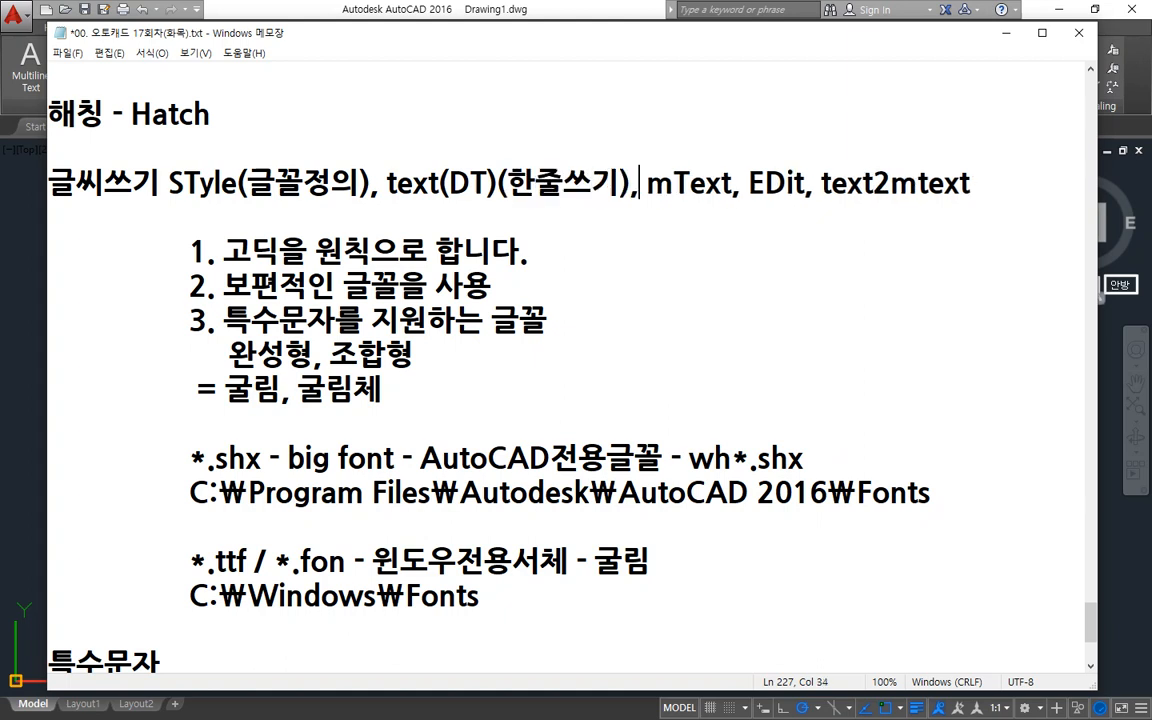
pyautogui.write('(여러줄')
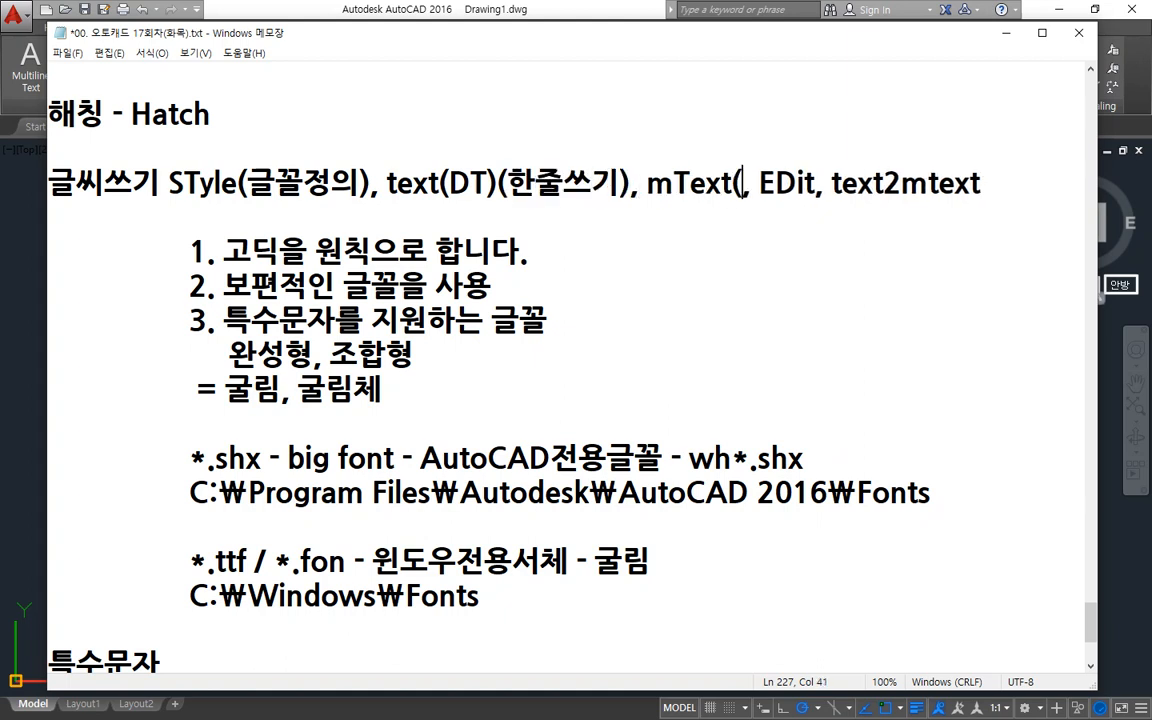
pyautogui.write('쓰기')
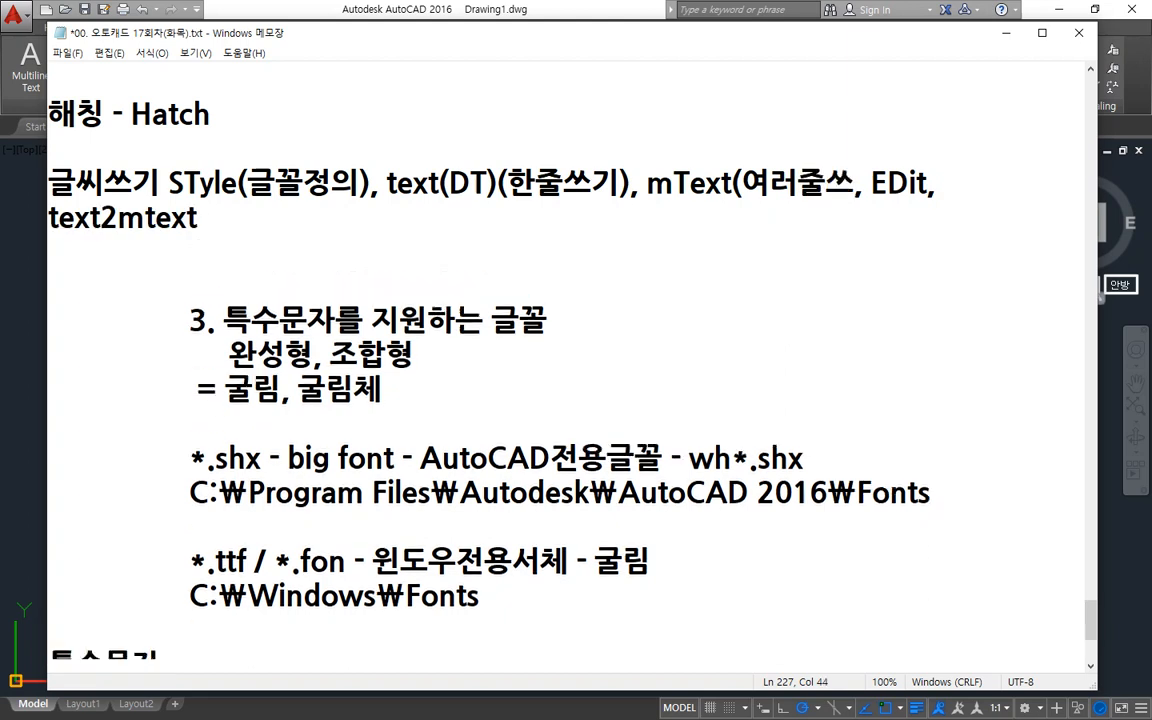
pyautogui.write(')')
# - Remove the comma after the mText explanation and move EDit and text2mtext onto their own indented line
pyautogui.press('Delete')
pyautogui.press('Delete')
pyautogui.press('Return')
pyautogui.press('Tab')
# - Add the explanation "(글씨수정)" directly after EDit on the indented command line
pyautogui.press('Right')
pyautogui.press('Right')
pyautogui.press('Right')
pyautogui.press('Right')
pyautogui.write('(rmf')
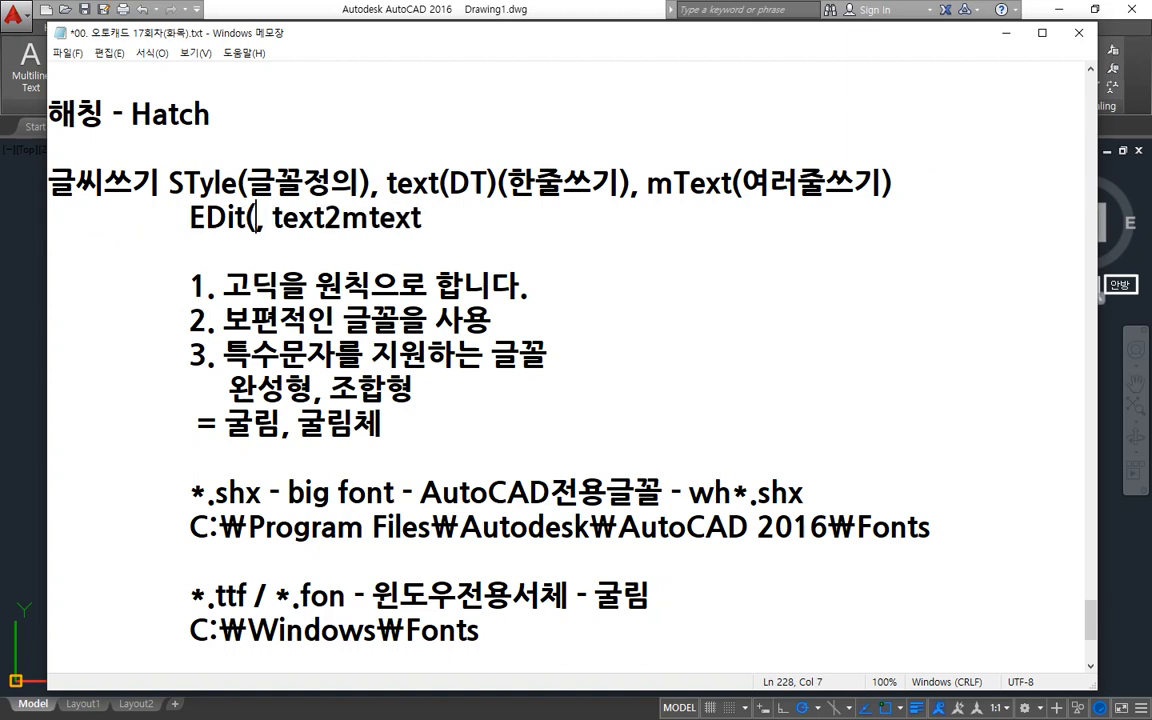
pyautogui.press('BackSpace')
pyautogui.press('BackSpace')
pyautogui.press('BackSpace')
pyautogui.write('글씨수')
pyautogui.write('정)')
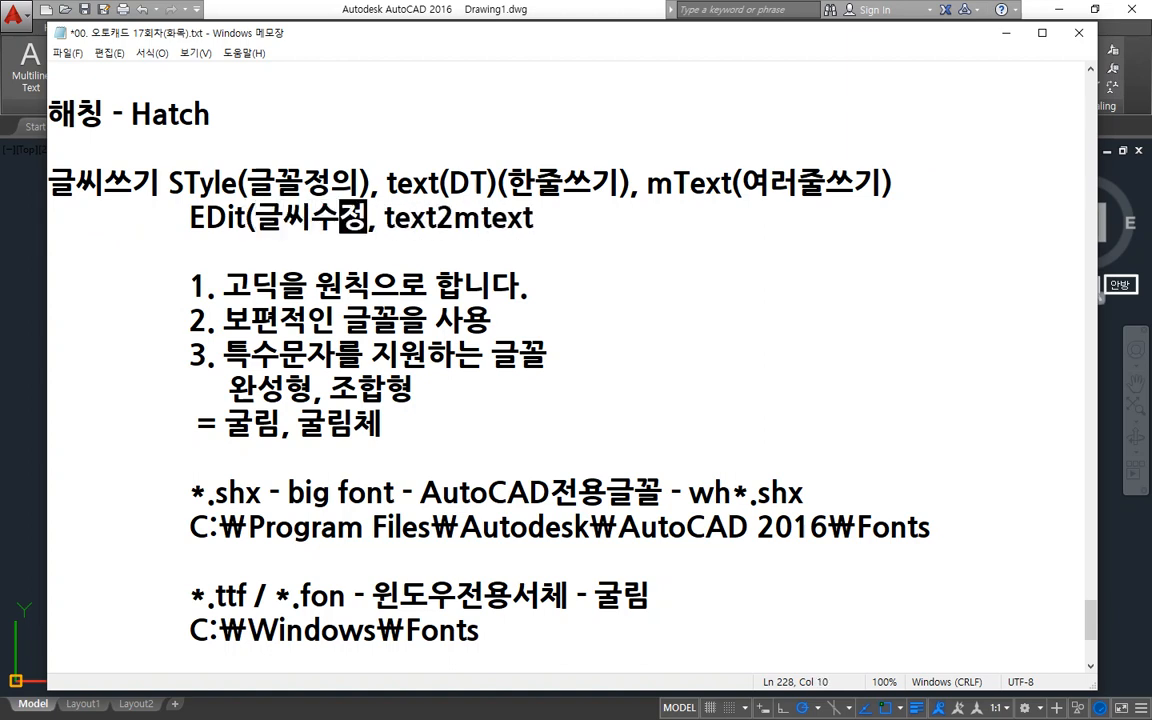
pyautogui.press('End')
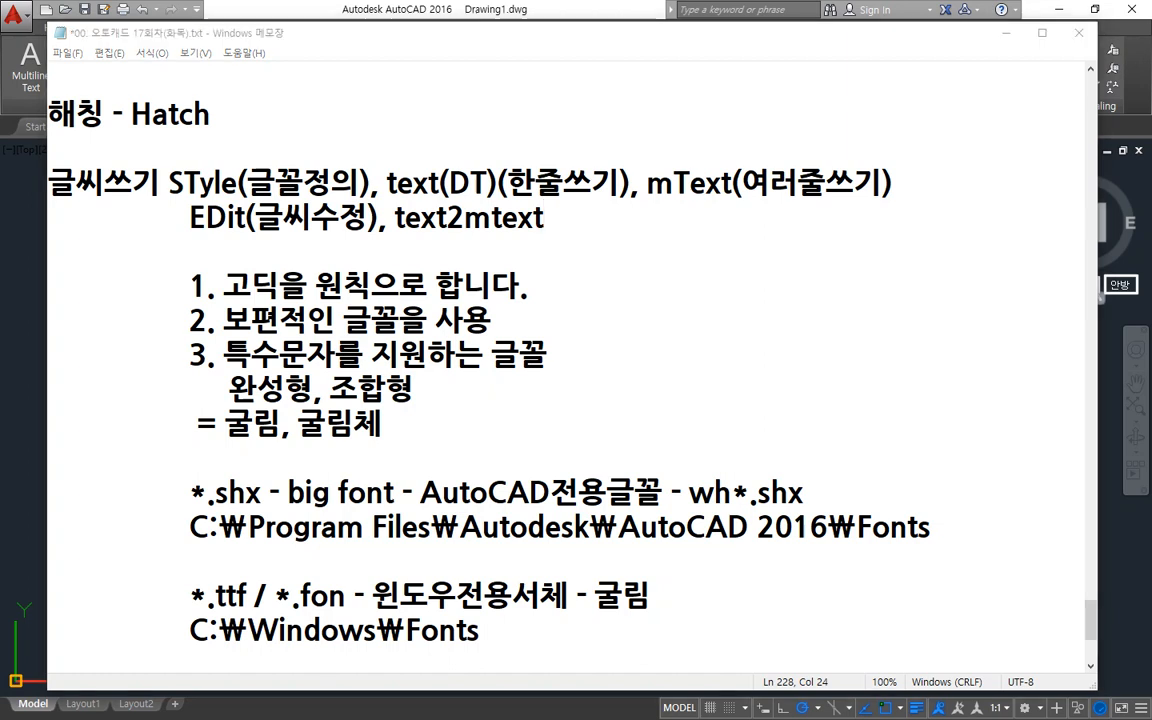
# - Switch to AutoCAD and make Standard the current text style in the Text Style settings
pyautogui.hotkey('alt', 'Tab')
pyautogui.press('Escape')
pyautogui.press('Escape')
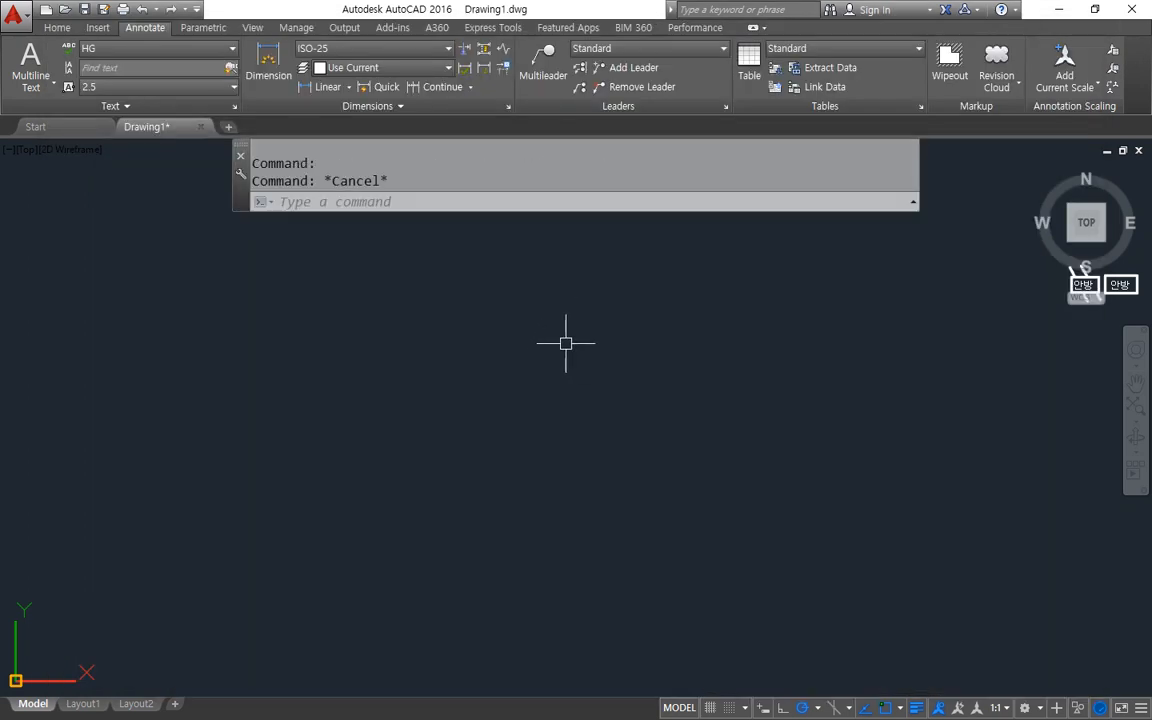
pyautogui.write('st')
pyautogui.press('Return')
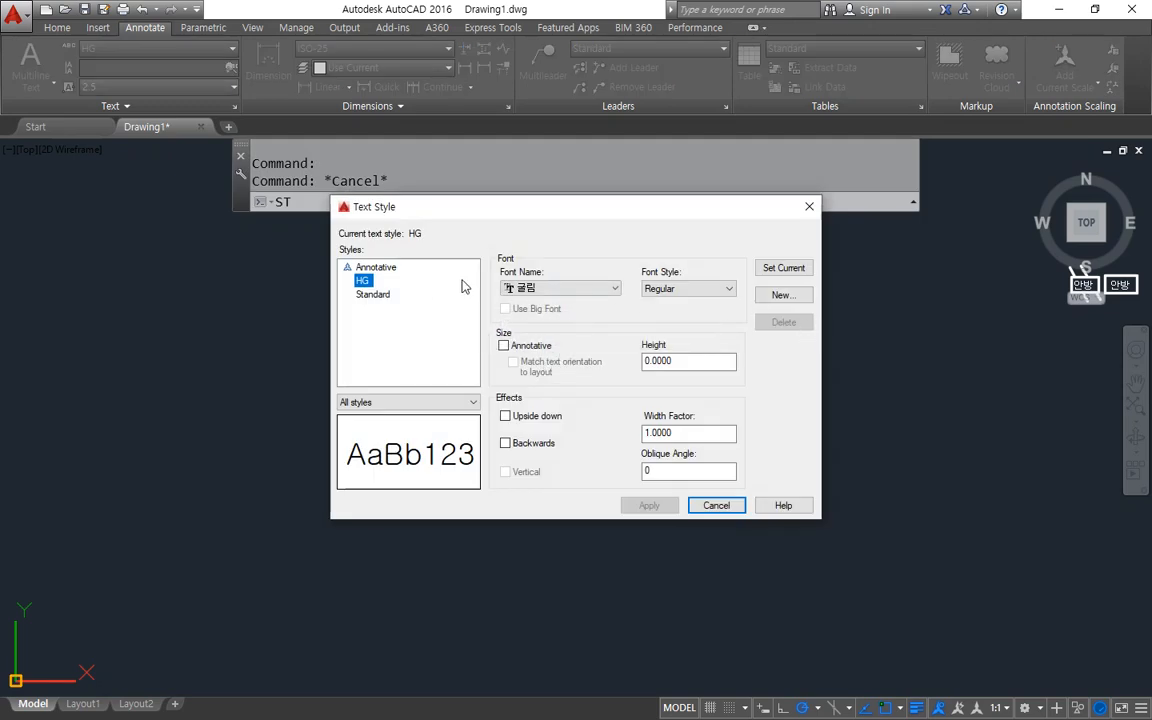
pyautogui.click(372, 295)
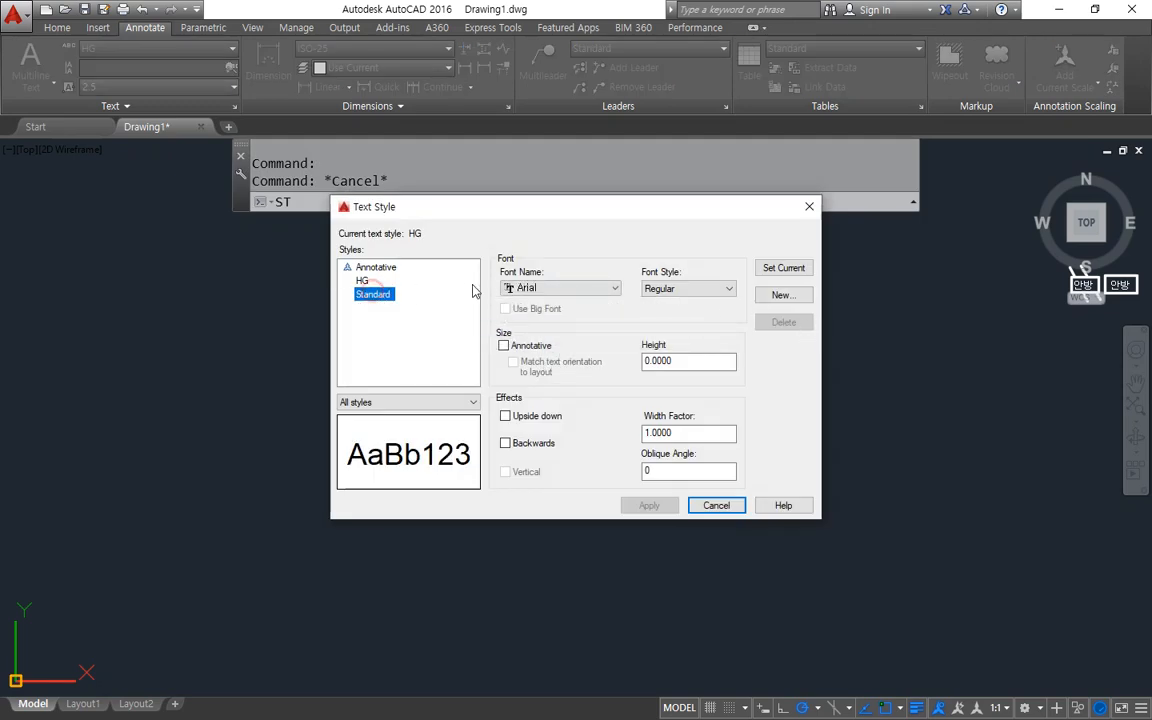
pyautogui.click(780, 267)
# - Try to delete the HG text style
pyautogui.click(362, 281)
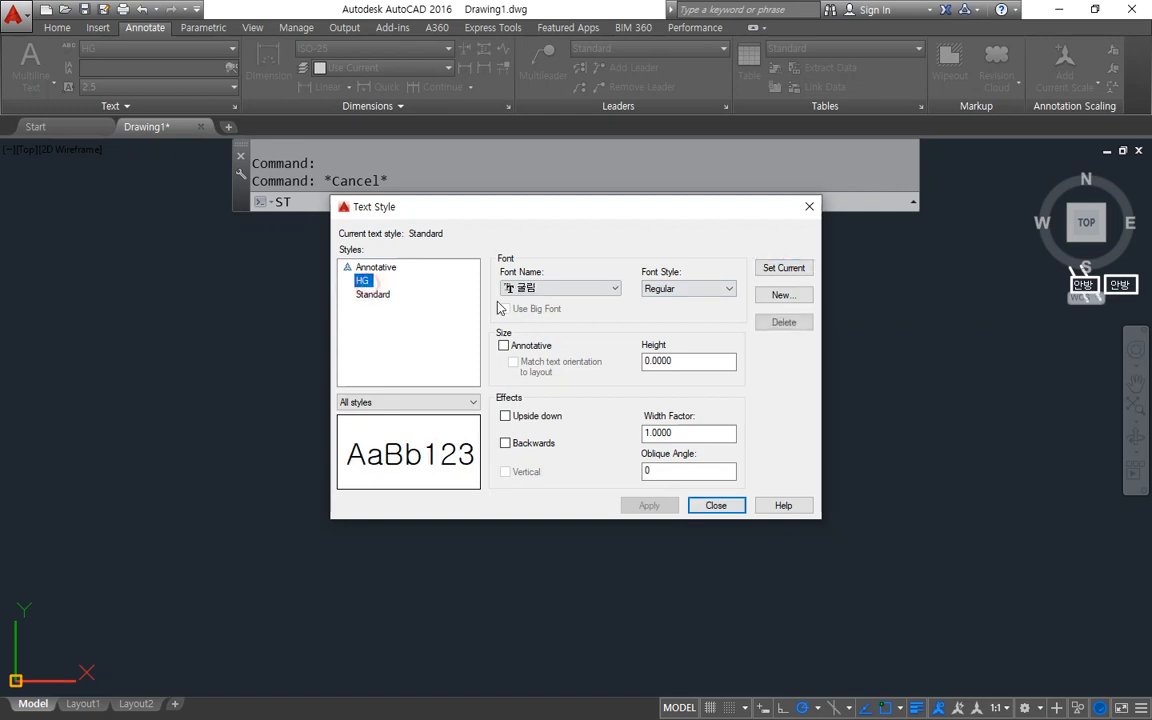
pyautogui.click(784, 322)
pyautogui.click(628, 400)
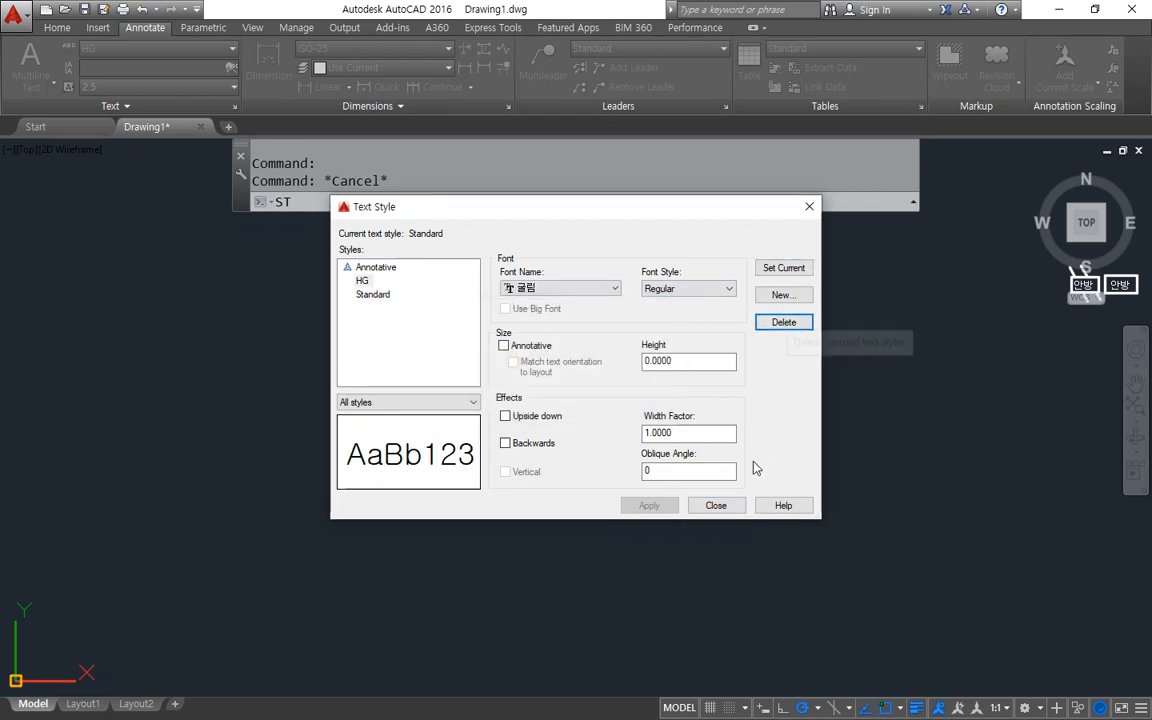
# - Close the text style settings, start a new drawing and open the text style settings there
pyautogui.click(716, 505)
pyautogui.click(228, 127)
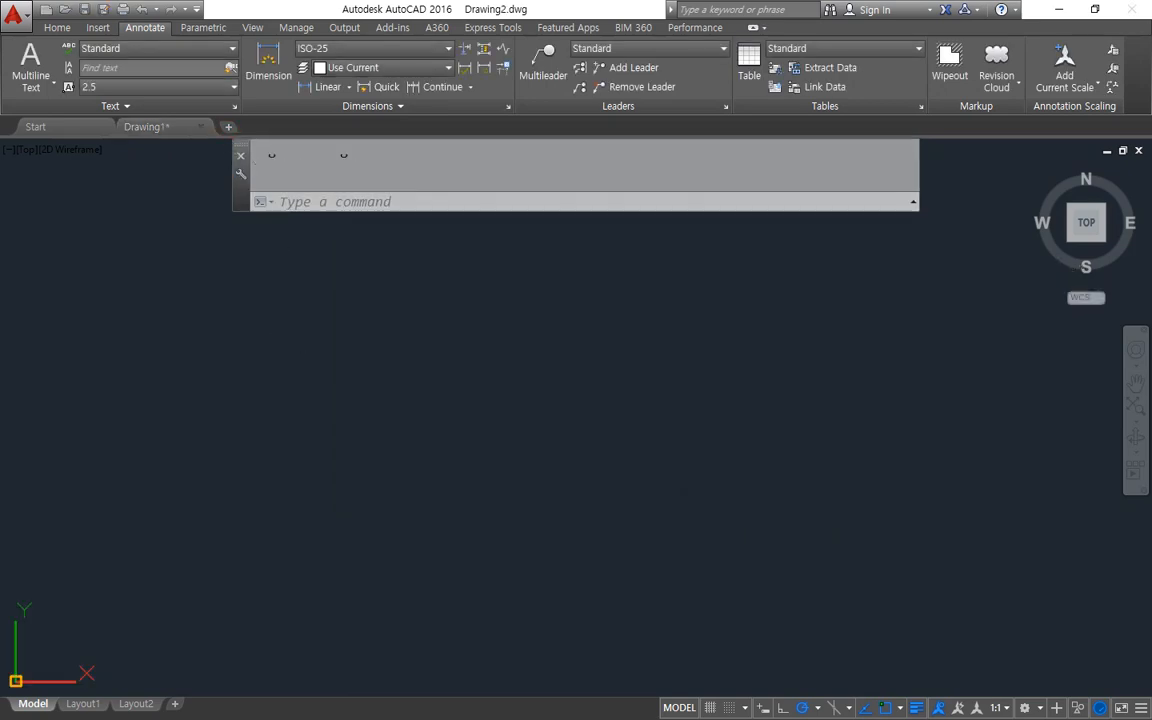
pyautogui.write('ST')
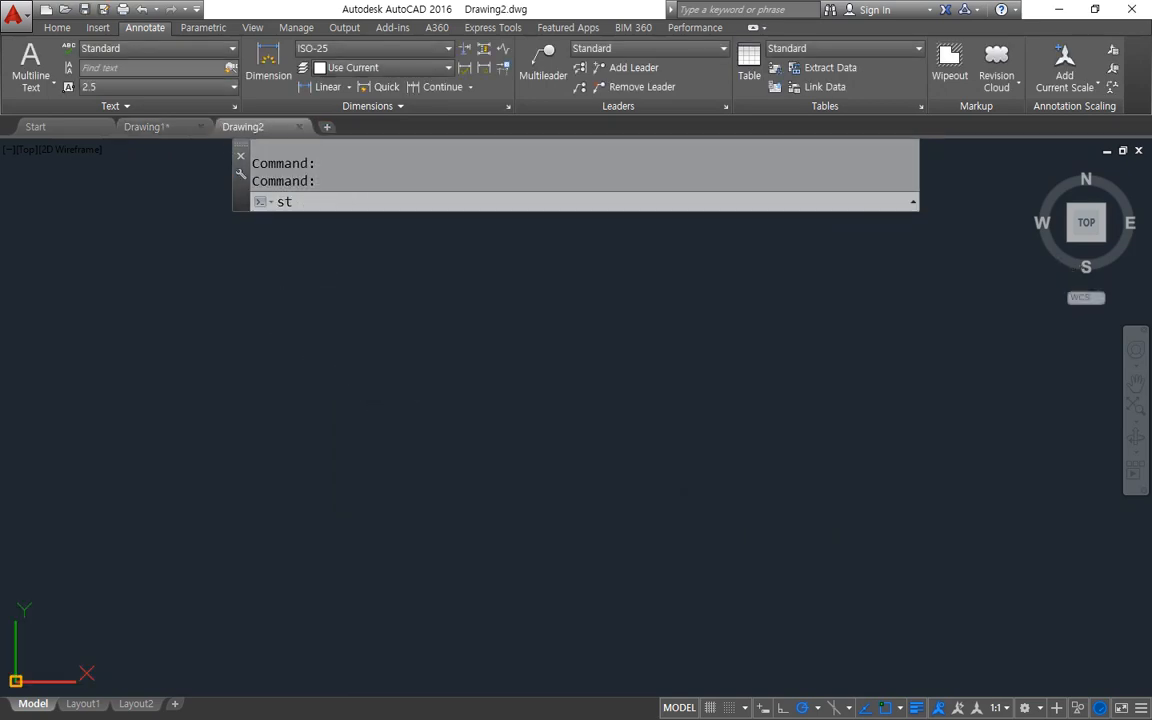
pyautogui.press('Return')
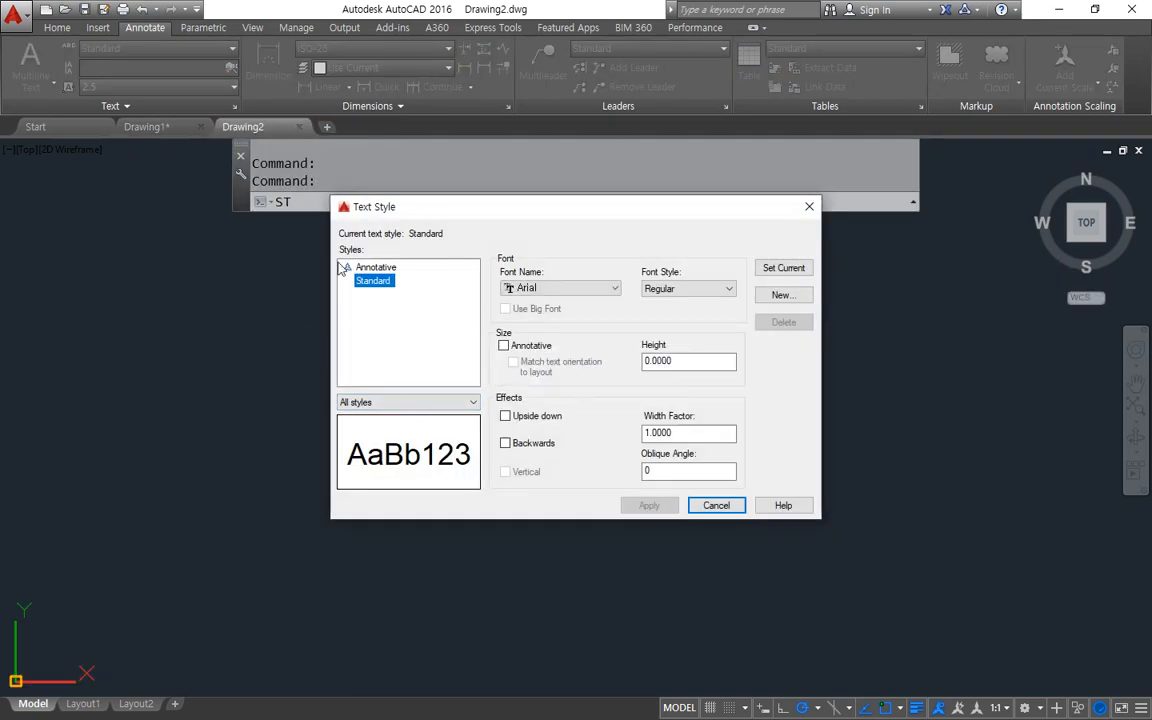
pyautogui.moveTo(430, 272)
pyautogui.mouseDown()
pyautogui.moveTo(447, 300)
pyautogui.moveTo(447, 392)
pyautogui.mouseUp()
pyautogui.moveTo(552, 314)
pyautogui.mouseDown()
pyautogui.moveTo(530, 256)
pyautogui.moveTo(548, 318)
pyautogui.mouseUp()
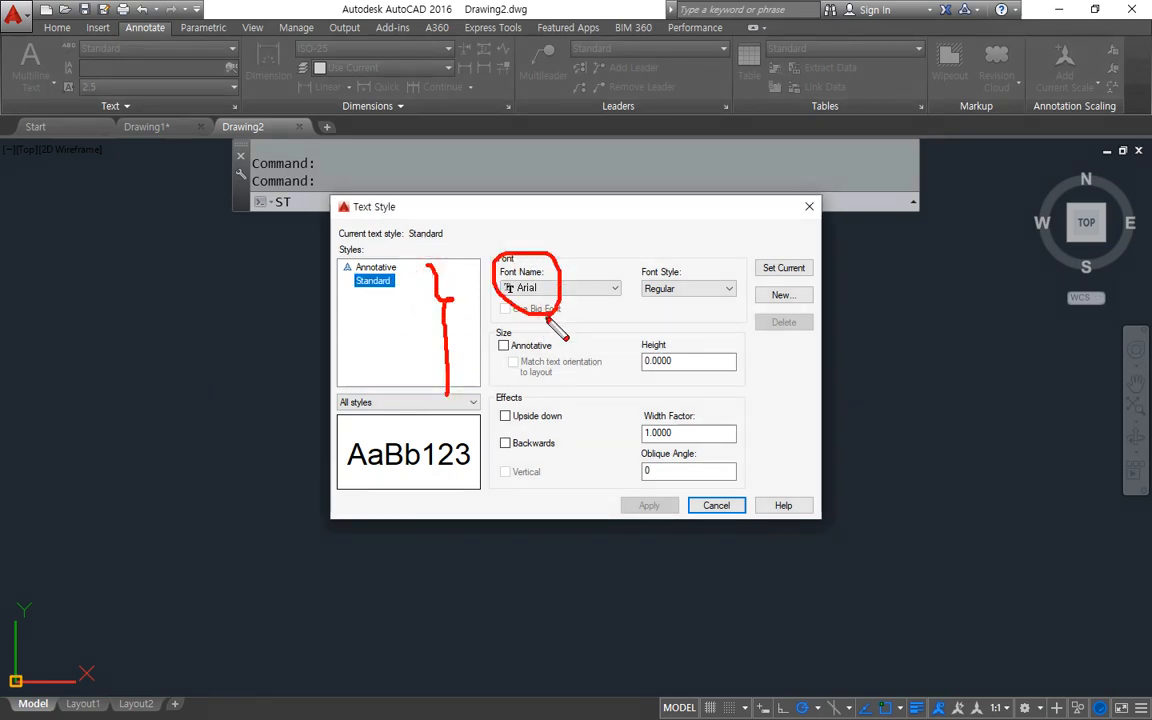
pyautogui.moveTo(700, 325)
pyautogui.mouseDown()
pyautogui.moveTo(705, 262)
pyautogui.moveTo(690, 330)
pyautogui.mouseUp()
pyautogui.press('Escape')
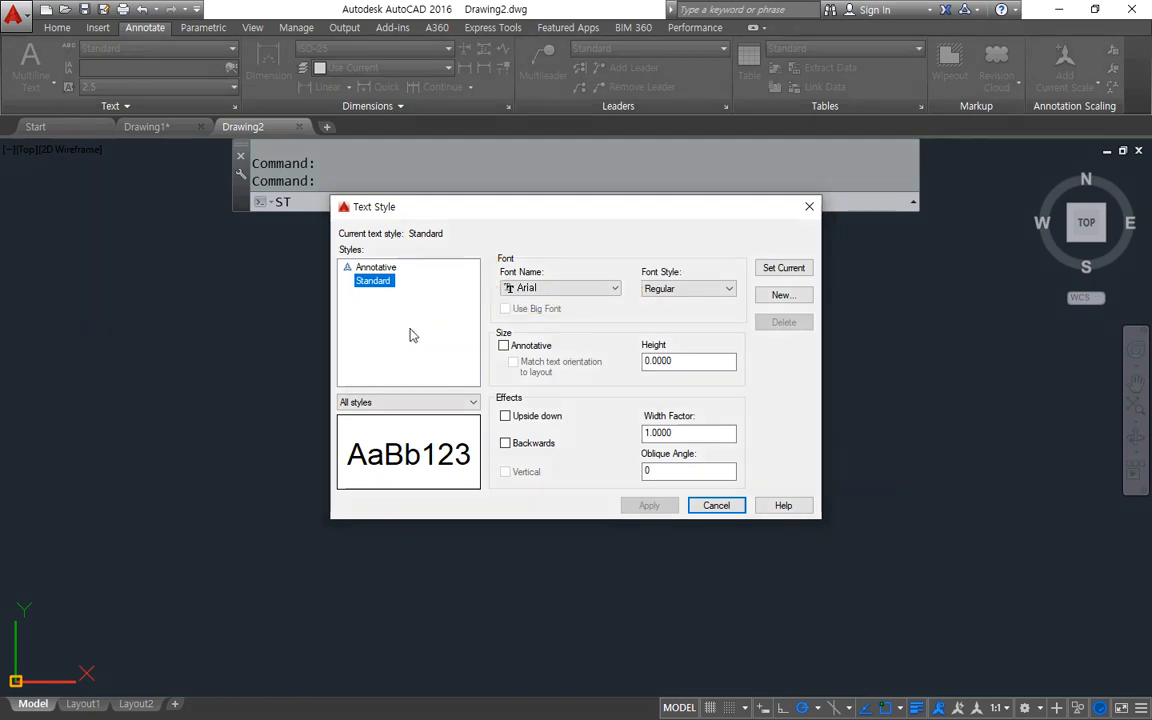
# - Create a new text style named HG
pyautogui.click(778, 298)
pyautogui.click(590, 354)
pyautogui.doubleClick(594, 354)
pyautogui.write('HG')
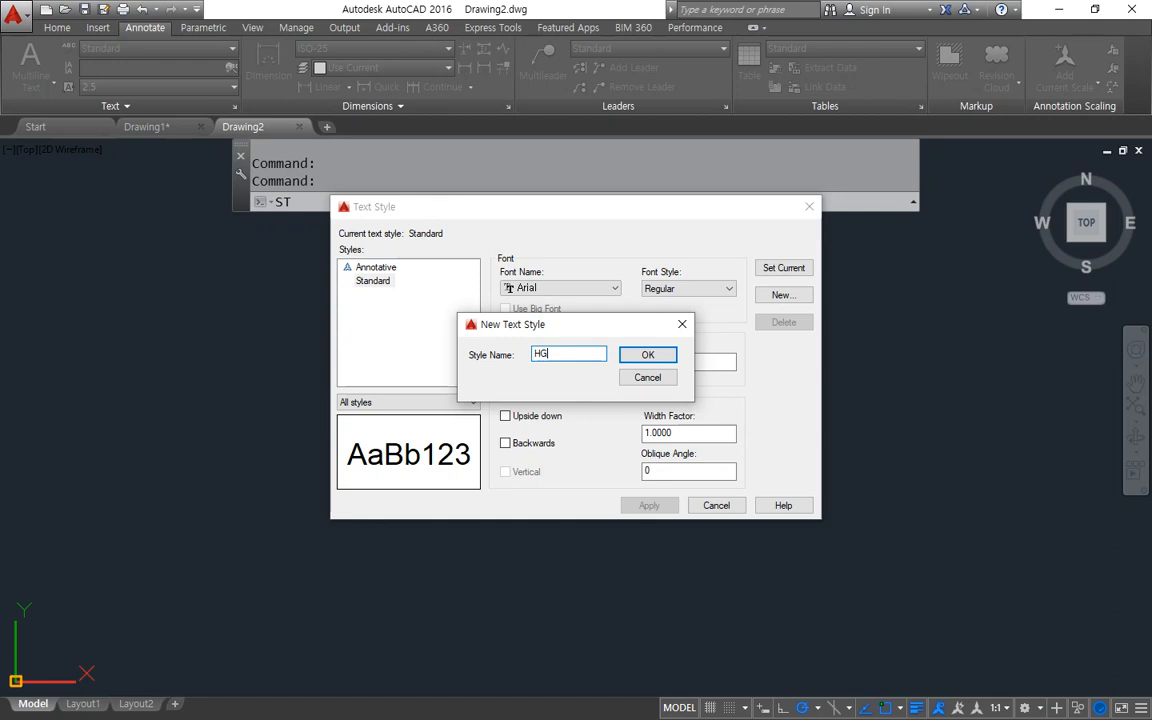
pyautogui.click(655, 355)
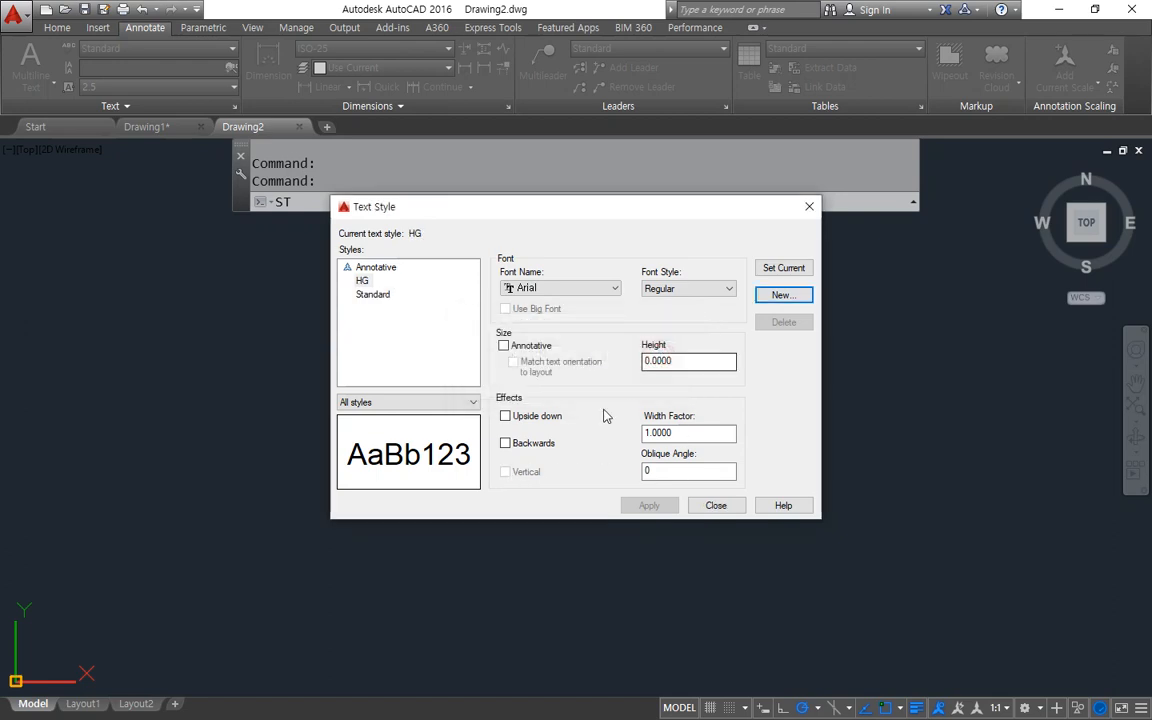
# - Set the HG text style's font to 굴림
pyautogui.click(362, 280)
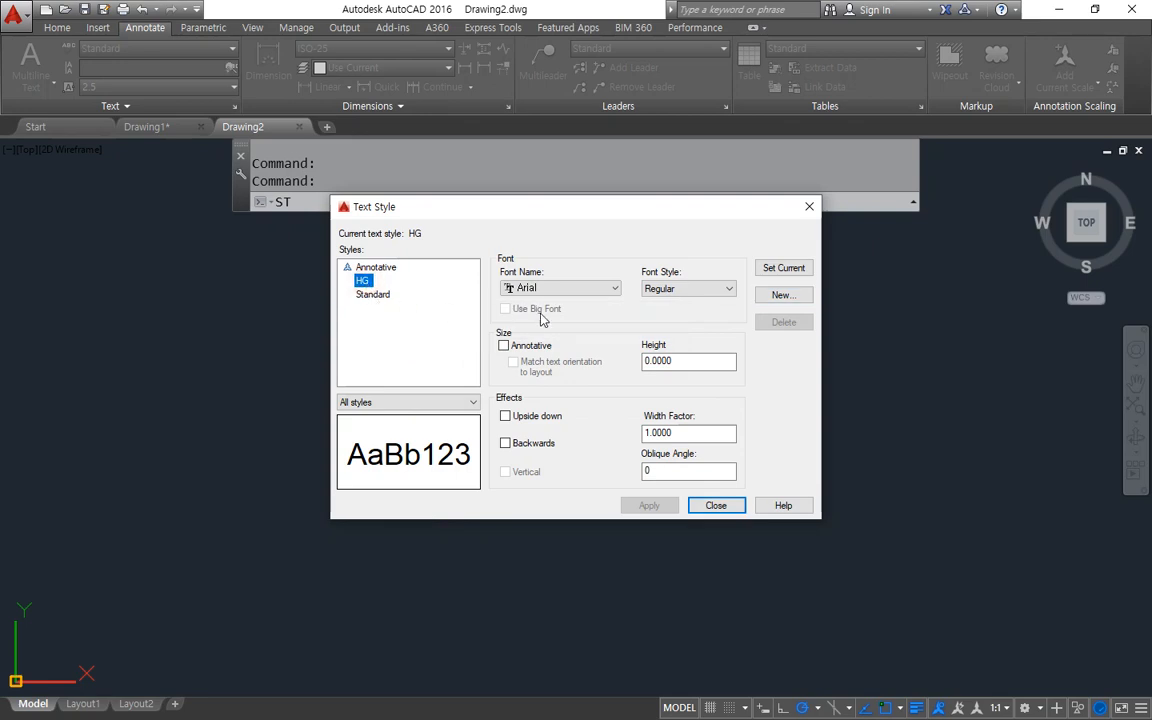
pyautogui.click(596, 288)
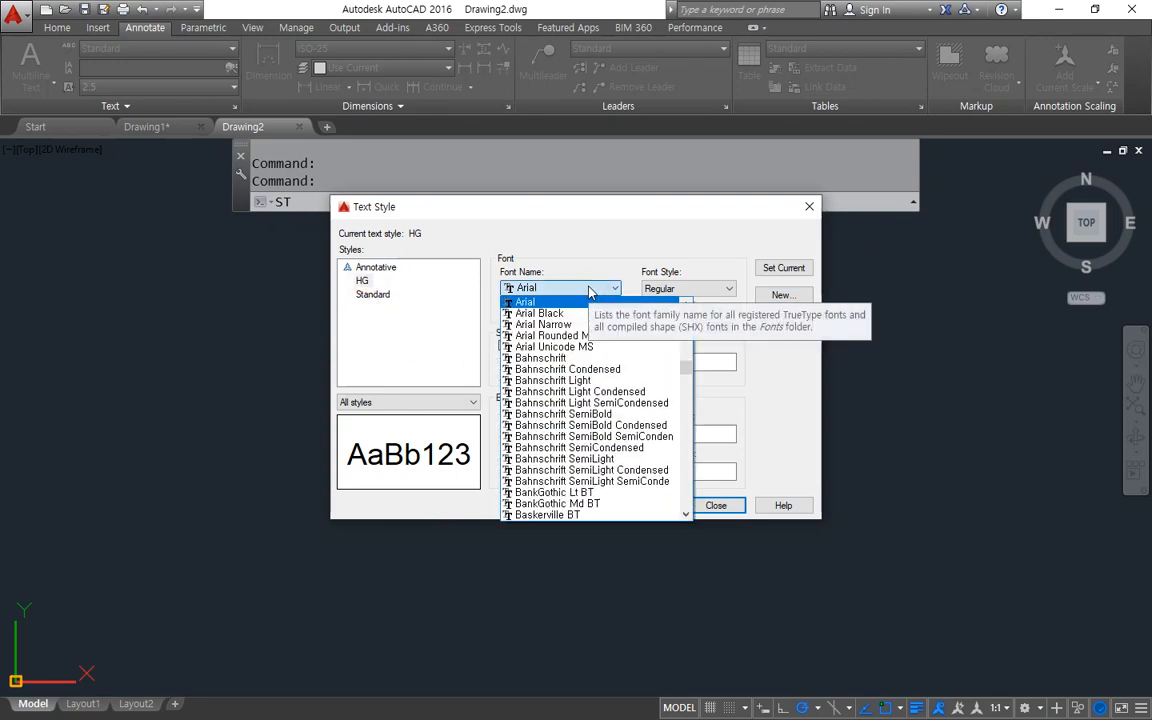
pyautogui.scroll(6, 586, 375)
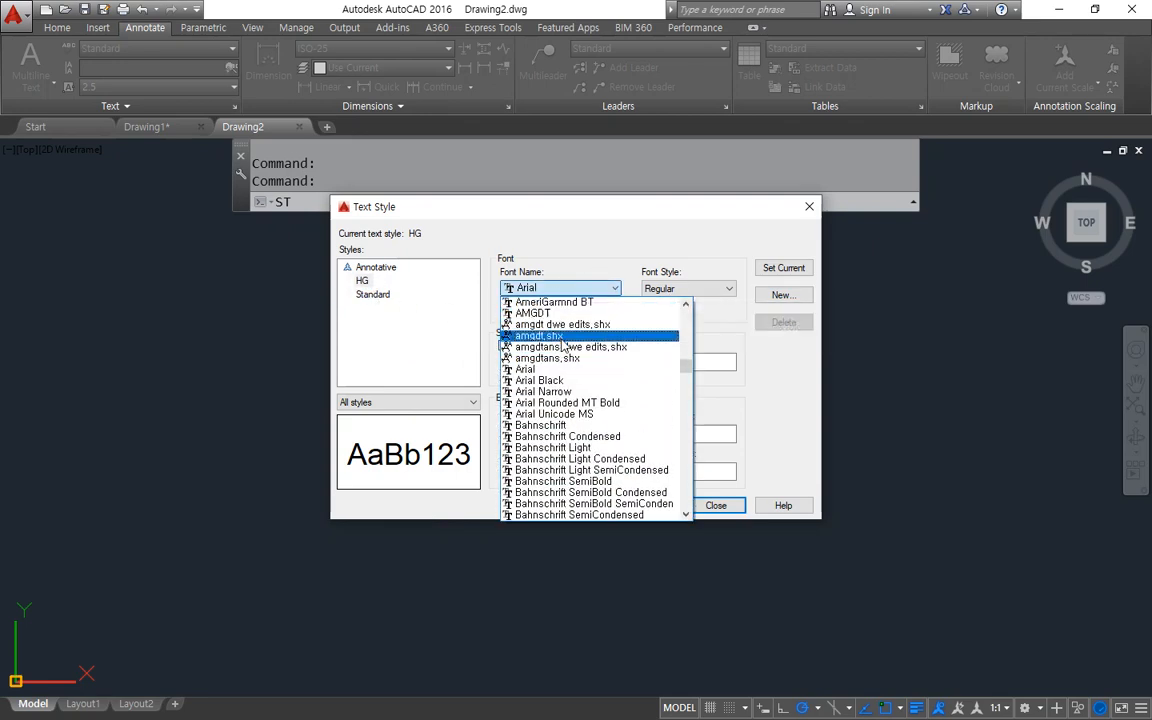
pyautogui.scroll(1, 586, 375)
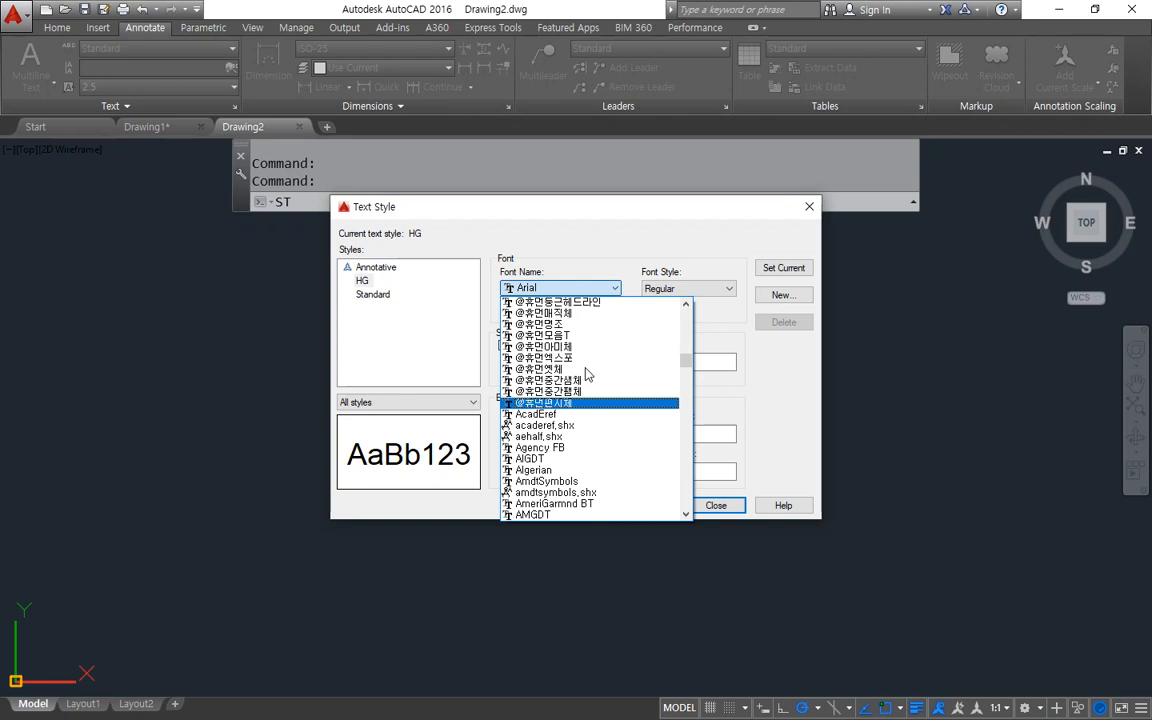
pyautogui.scroll(-1, 589, 388)
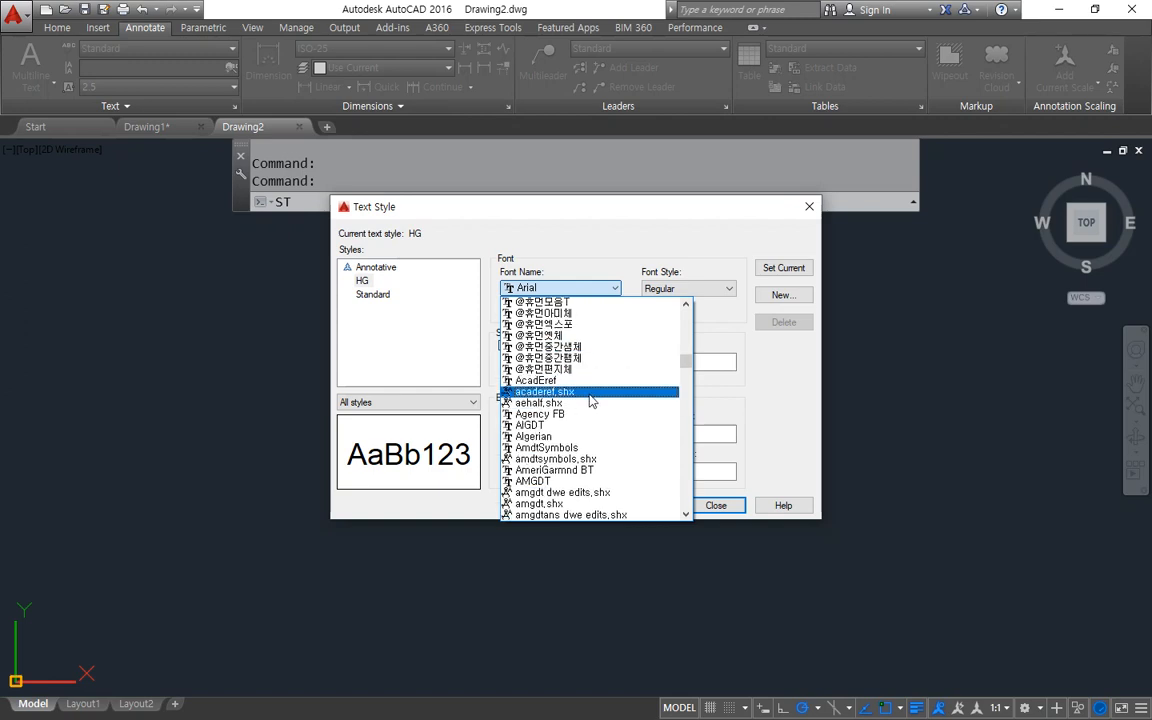
pyautogui.press('z')
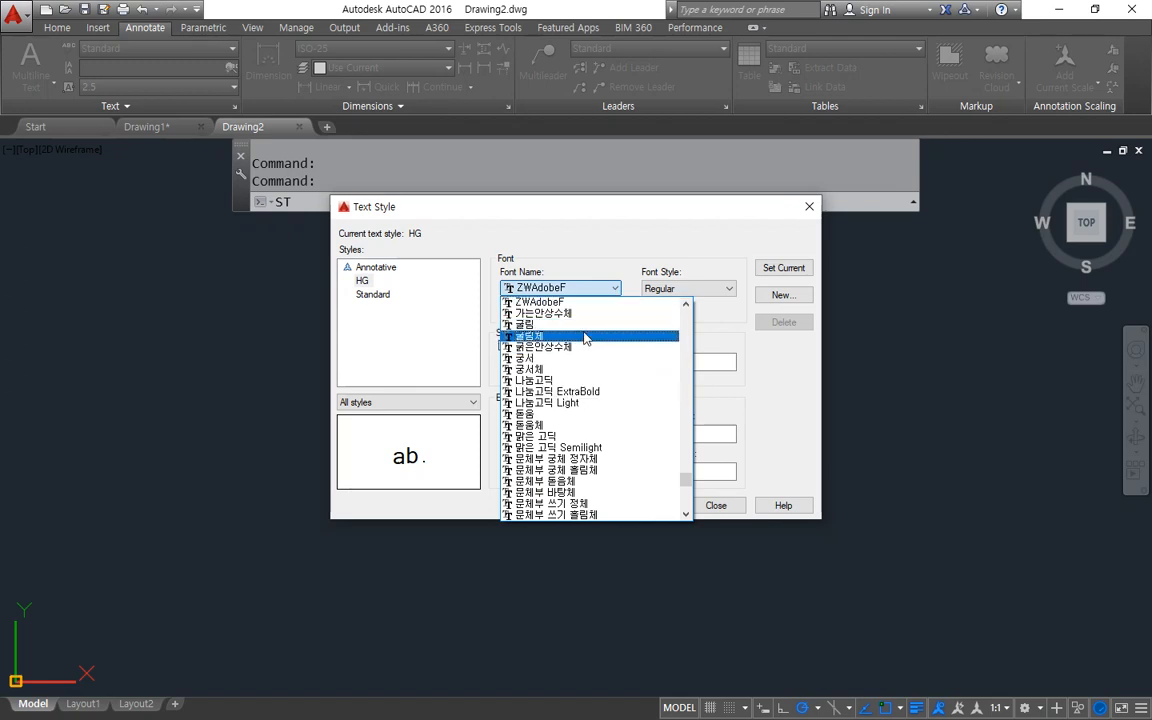
pyautogui.scroll(1, 593, 350)
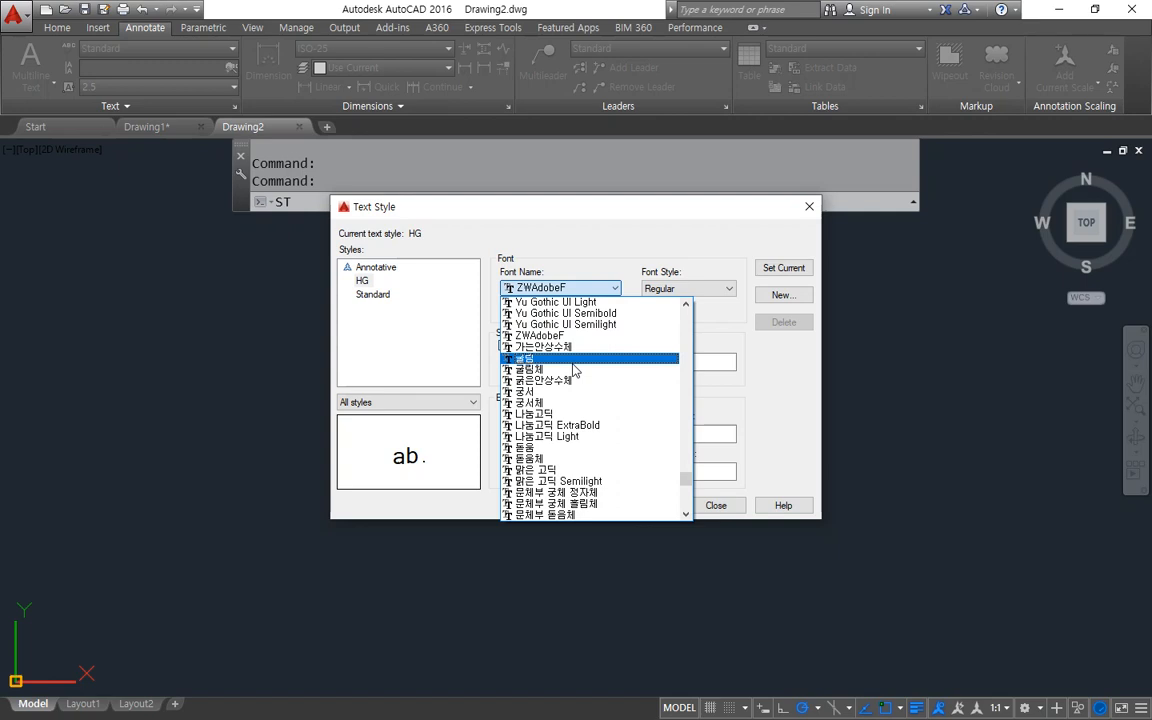
pyautogui.click(575, 358)
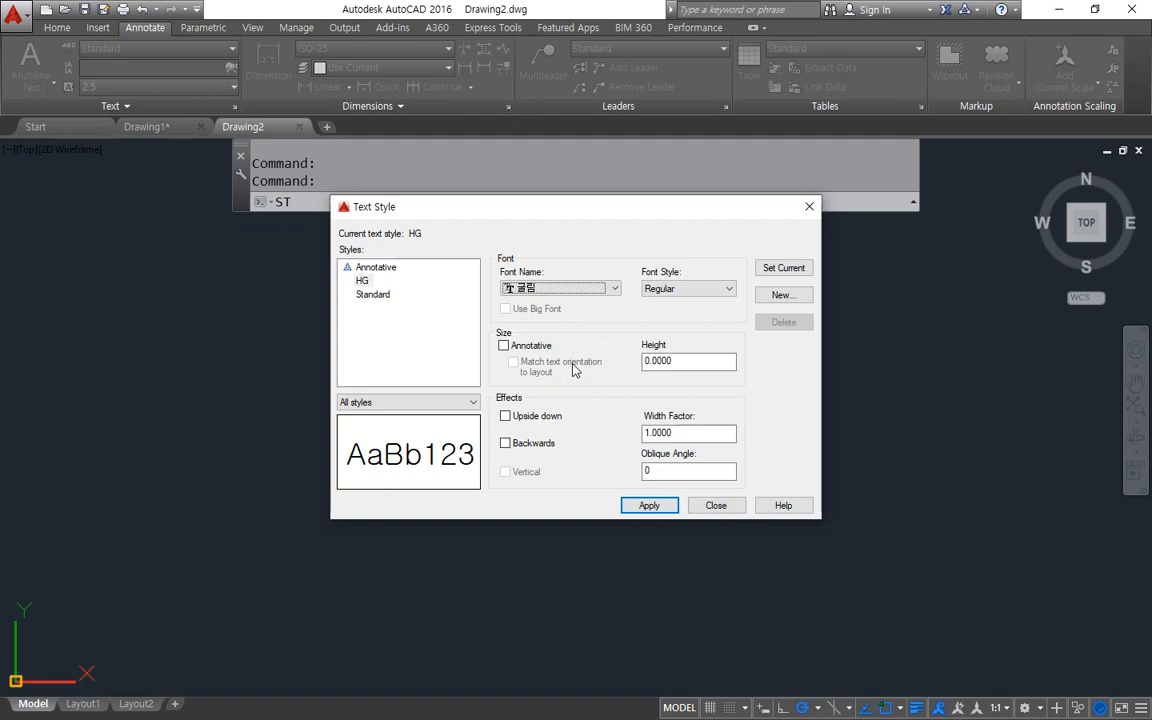
# - Check the font styles offered for 굴림, then switch the HG style's font to Arial and check its font styles
pyautogui.click(700, 288)
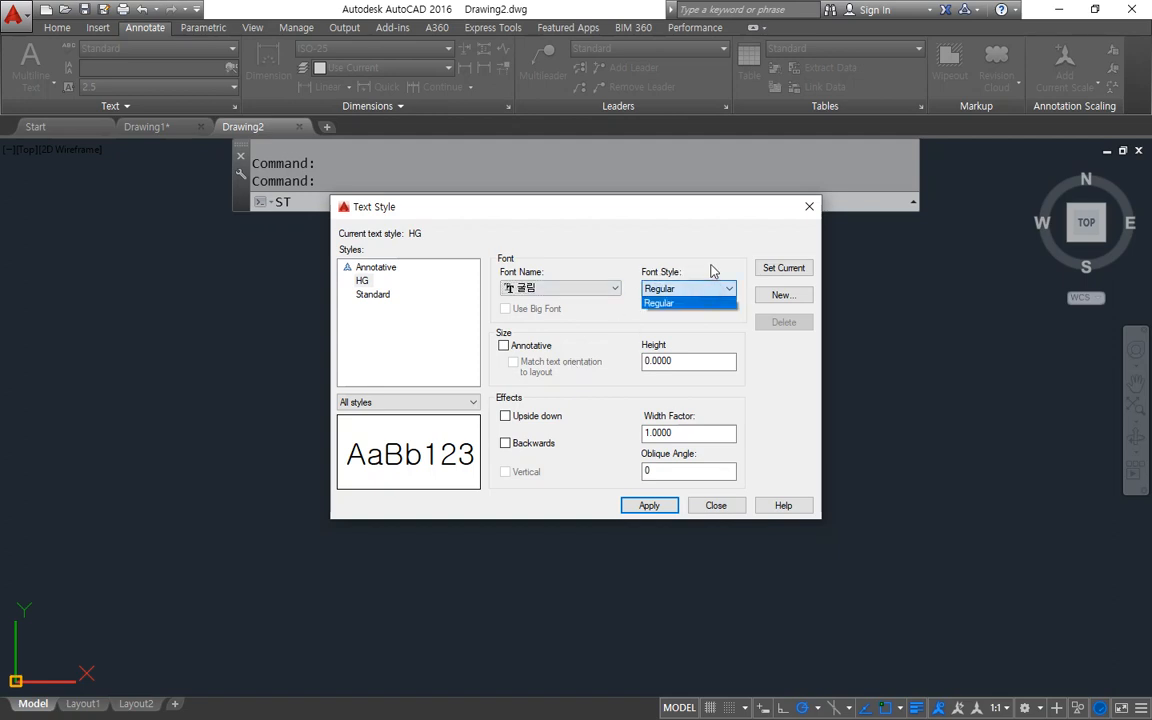
pyautogui.click(591, 292)
pyautogui.click(591, 292)
pyautogui.scroll(15, 595, 300)
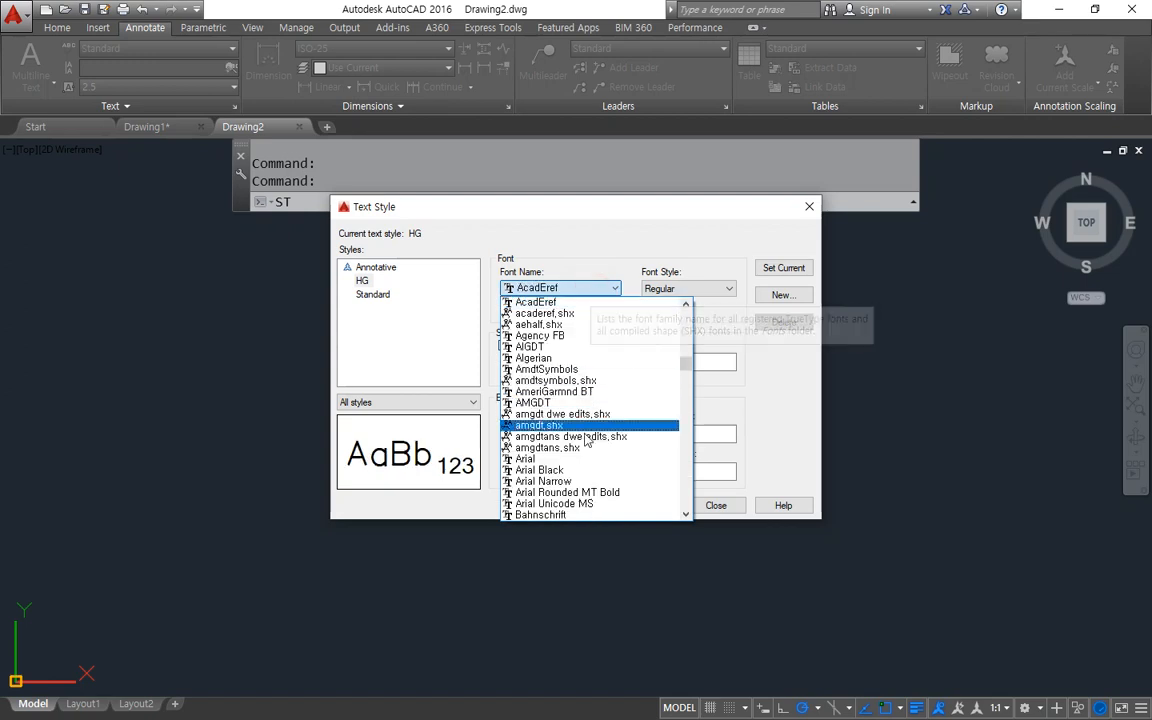
pyautogui.click(648, 465)
pyautogui.click(690, 289)
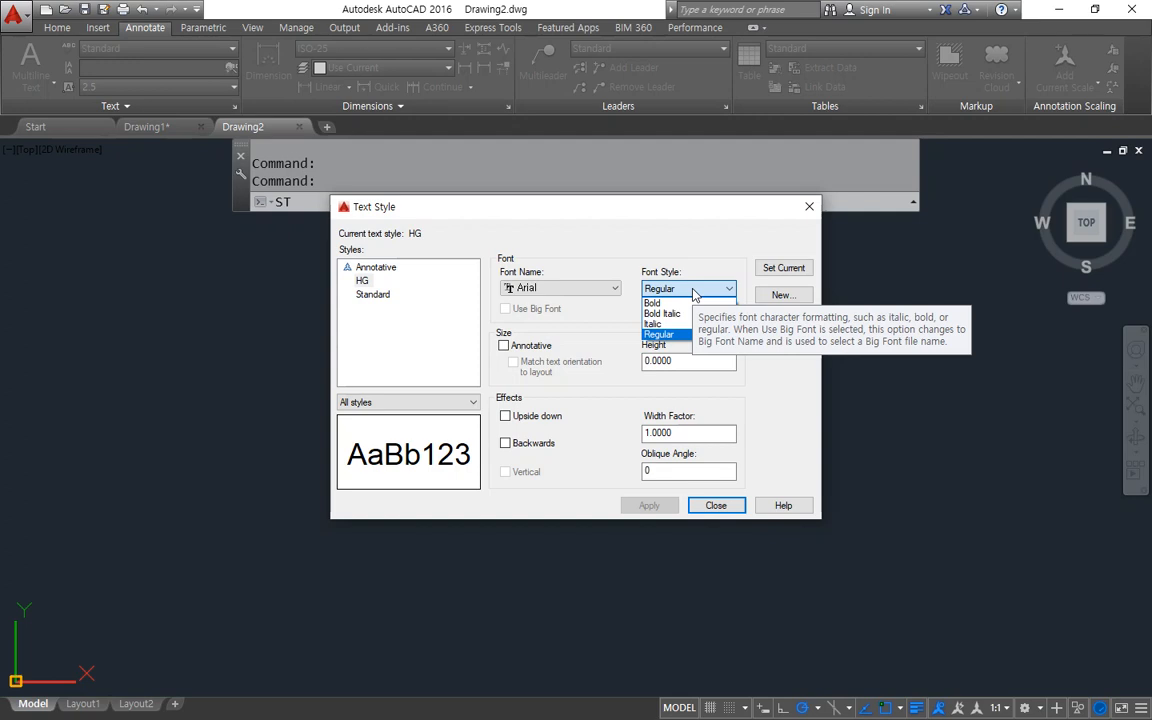
# - Change the HG style's font from Arial back to 굴림
pyautogui.click(535, 287)
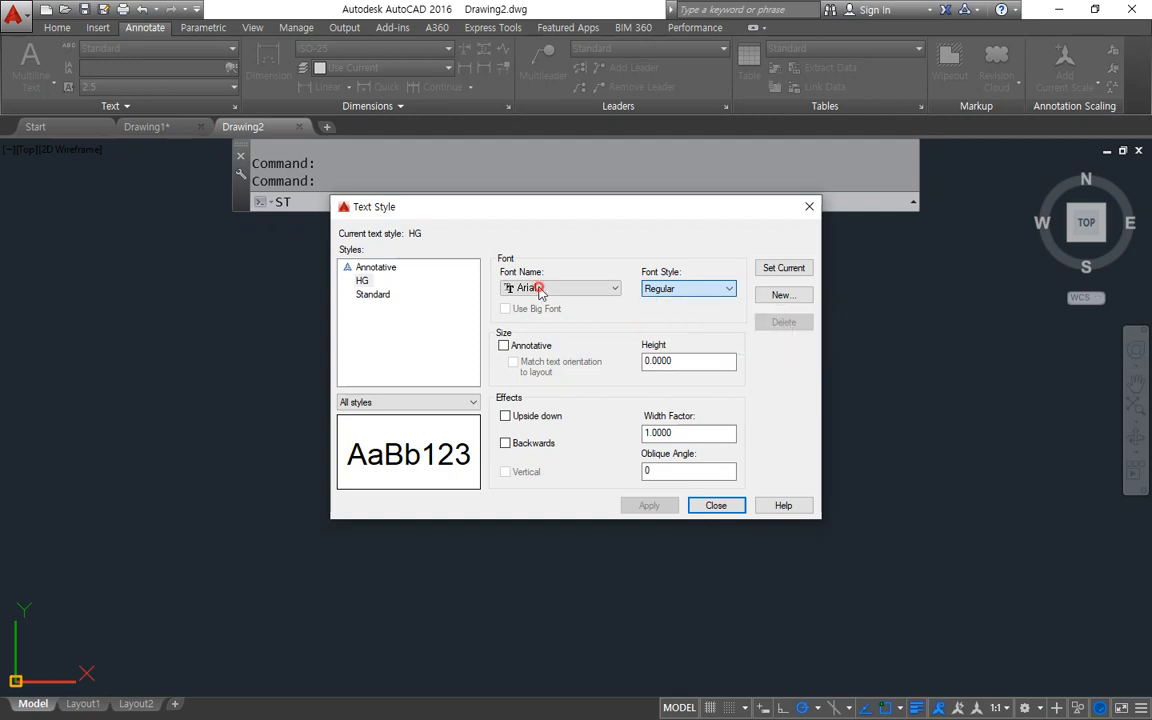
pyautogui.click(566, 288)
pyautogui.press('z')
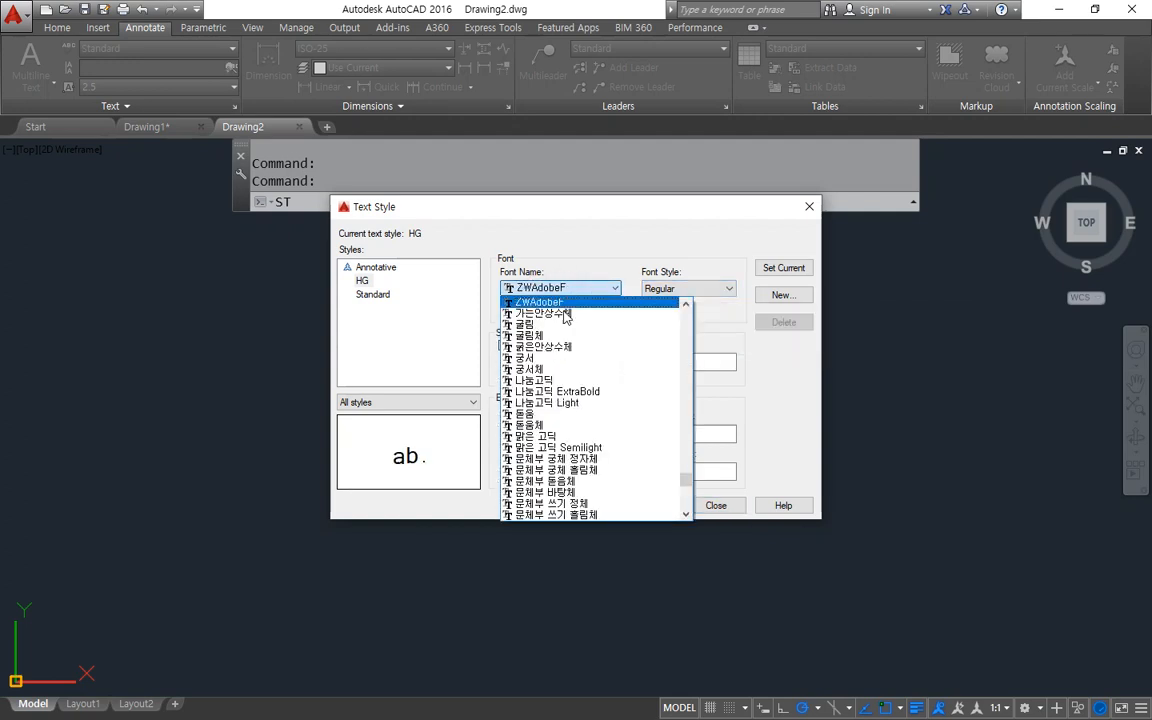
pyautogui.click(561, 325)
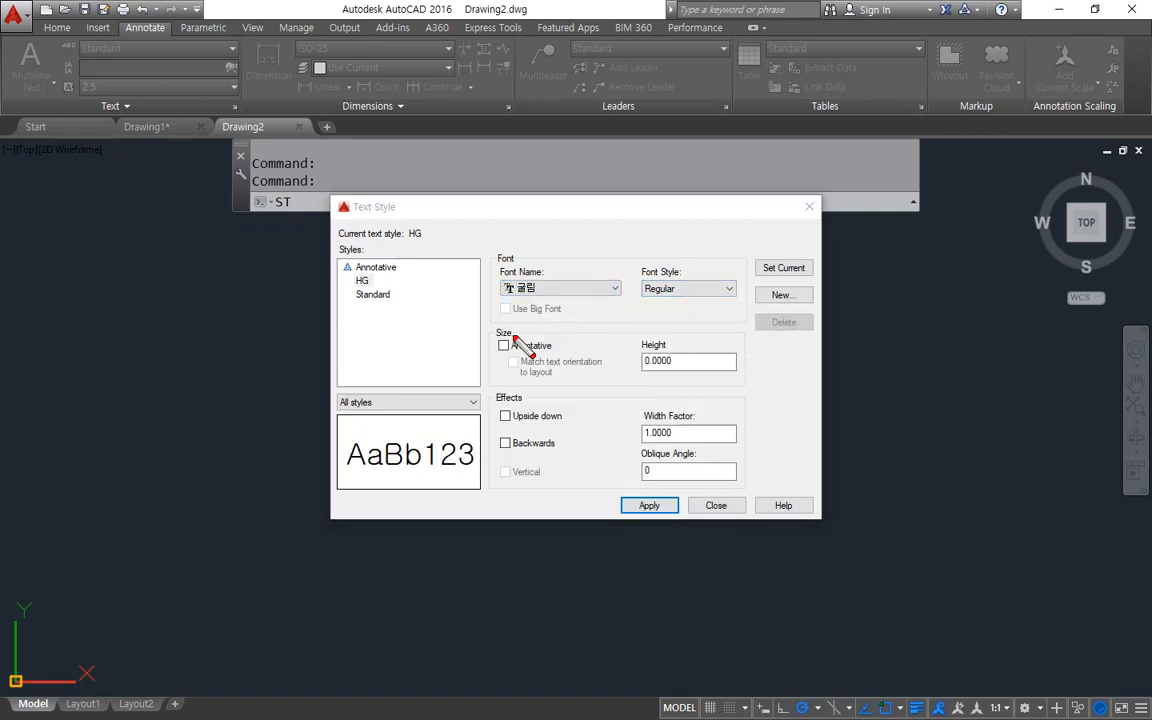
pyautogui.moveTo(512, 327)
pyautogui.mouseDown()
pyautogui.moveTo(482, 335)
pyautogui.moveTo(540, 394)
pyautogui.moveTo(698, 388)
pyautogui.moveTo(742, 366)
pyautogui.moveTo(650, 324)
pyautogui.moveTo(522, 325)
pyautogui.mouseUp()
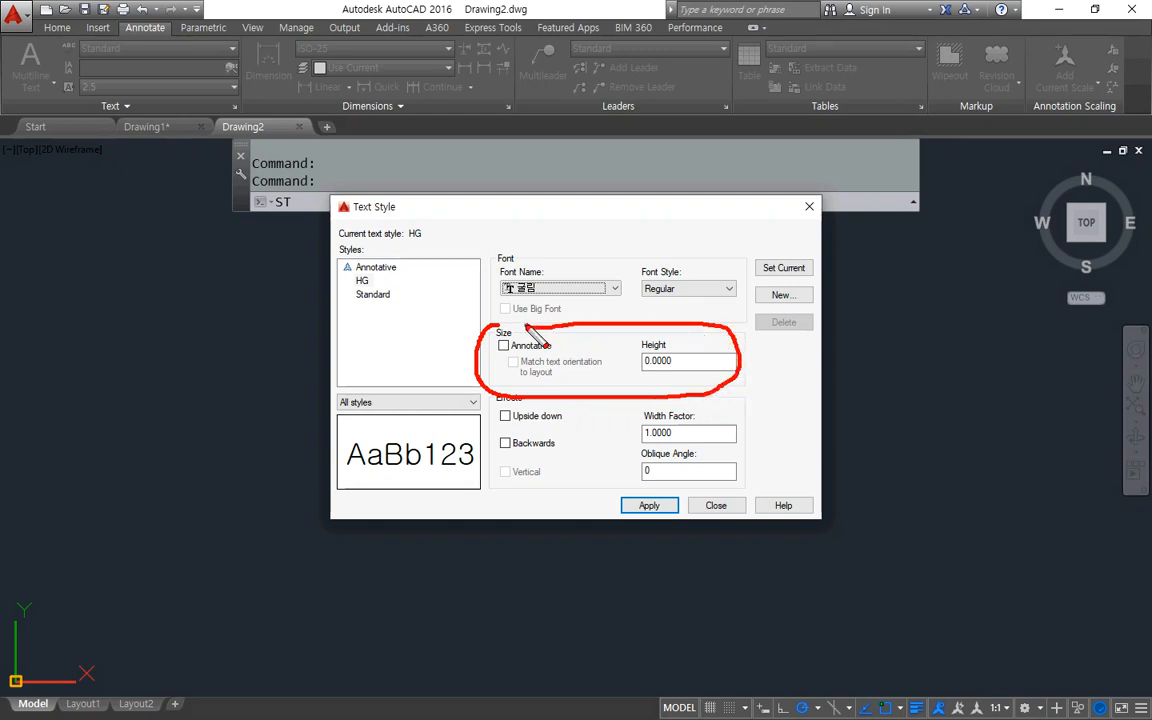
pyautogui.moveTo(612, 328)
pyautogui.mouseDown()
pyautogui.moveTo(555, 376)
pyautogui.moveTo(590, 372)
pyautogui.mouseUp()
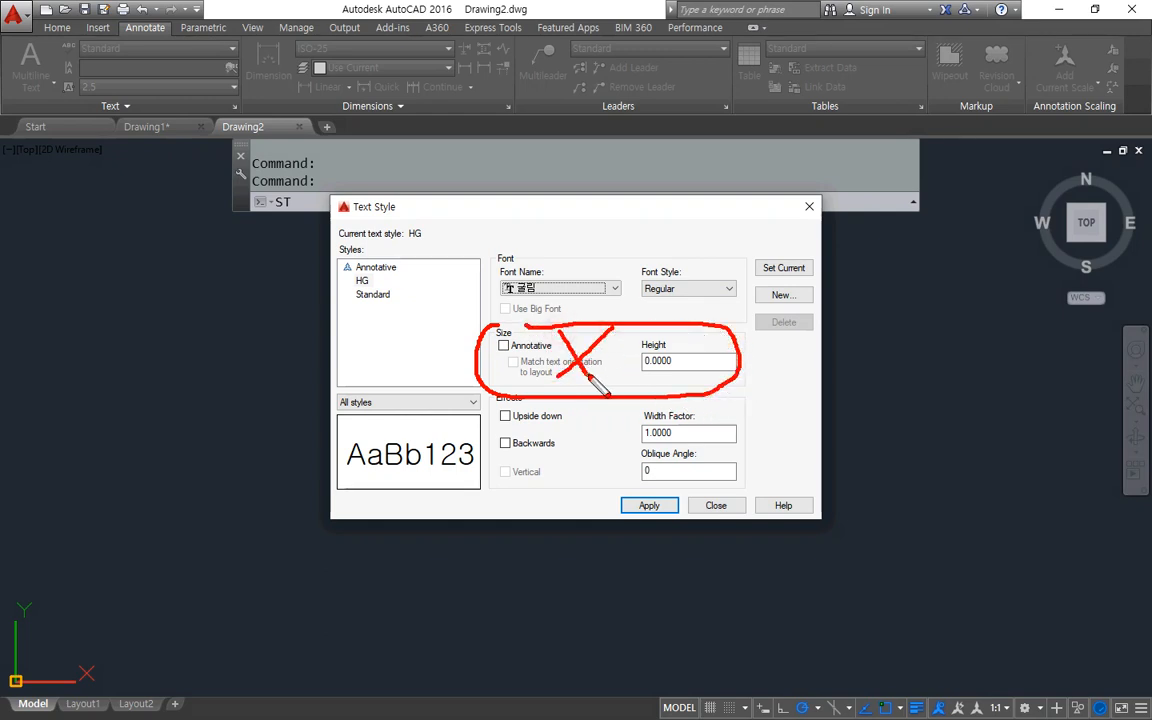
pyautogui.moveTo(678, 385)
pyautogui.mouseDown()
pyautogui.moveTo(628, 360)
pyautogui.moveTo(705, 355)
pyautogui.moveTo(705, 378)
pyautogui.moveTo(685, 388)
pyautogui.mouseUp()
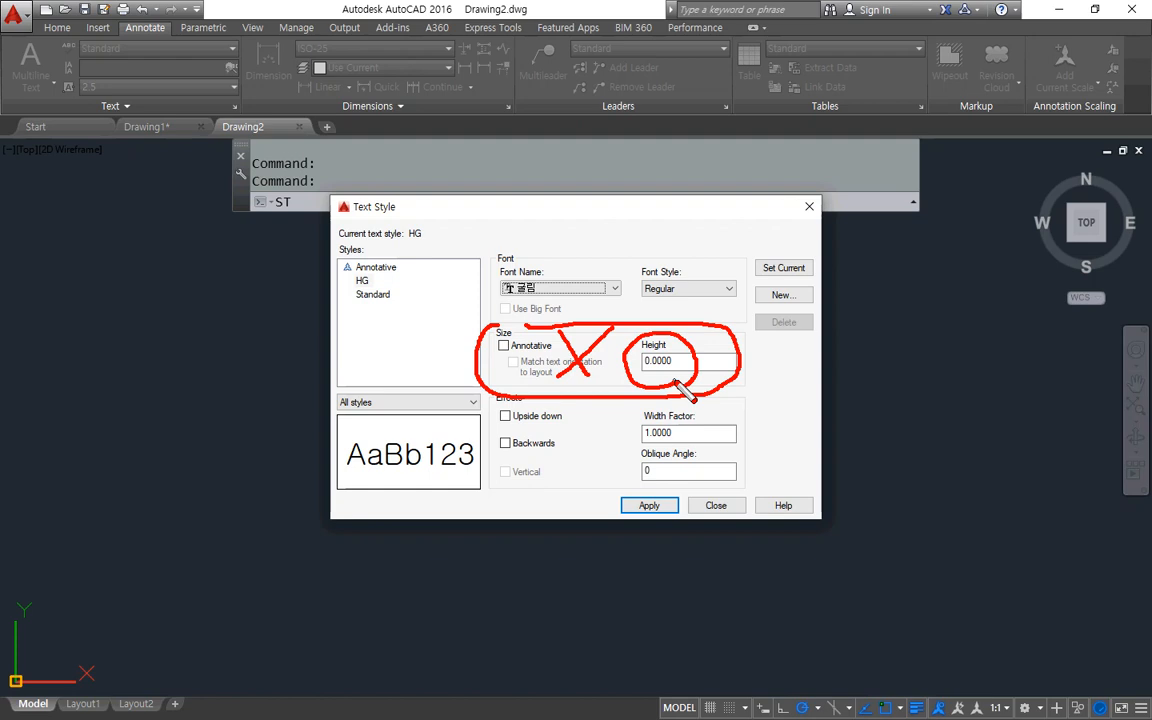
pyautogui.press('e')
pyautogui.moveTo(384, 500)
pyautogui.mouseDown()
pyautogui.moveTo(347, 397)
pyautogui.moveTo(450, 424)
pyautogui.moveTo(411, 501)
pyautogui.mouseUp()
pyautogui.press('Escape')
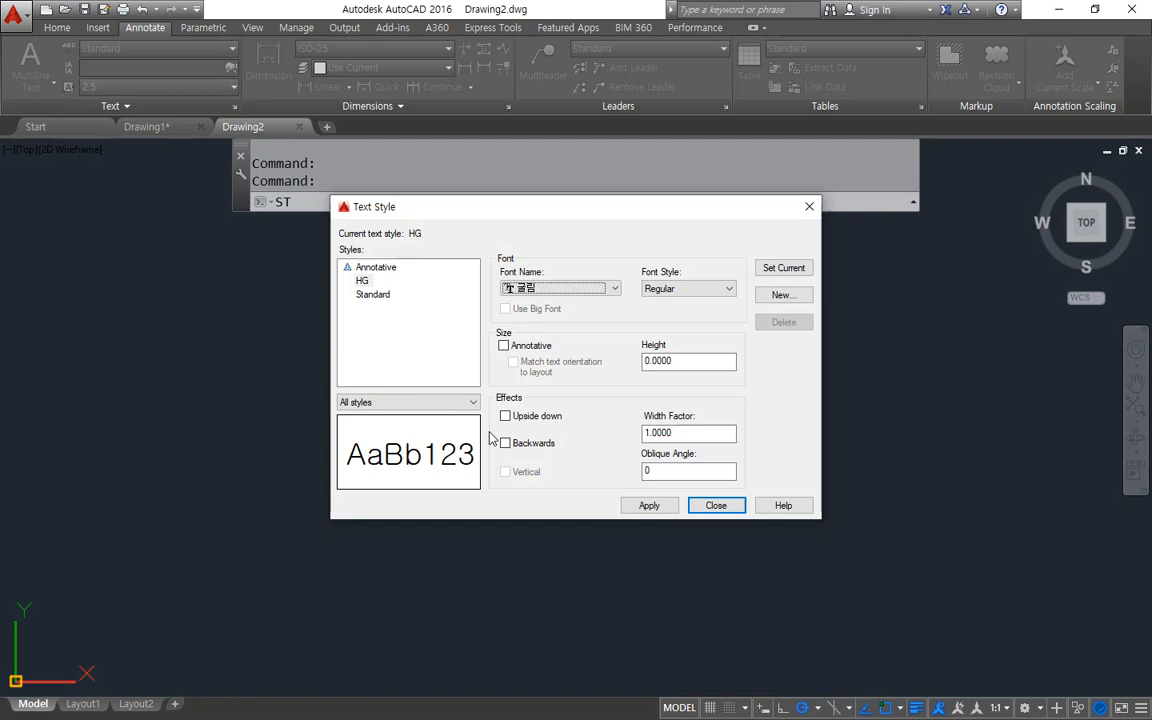
# - Try the Upside down and Backwards effects on the HG style, switching each one off again
pyautogui.click(506, 416)
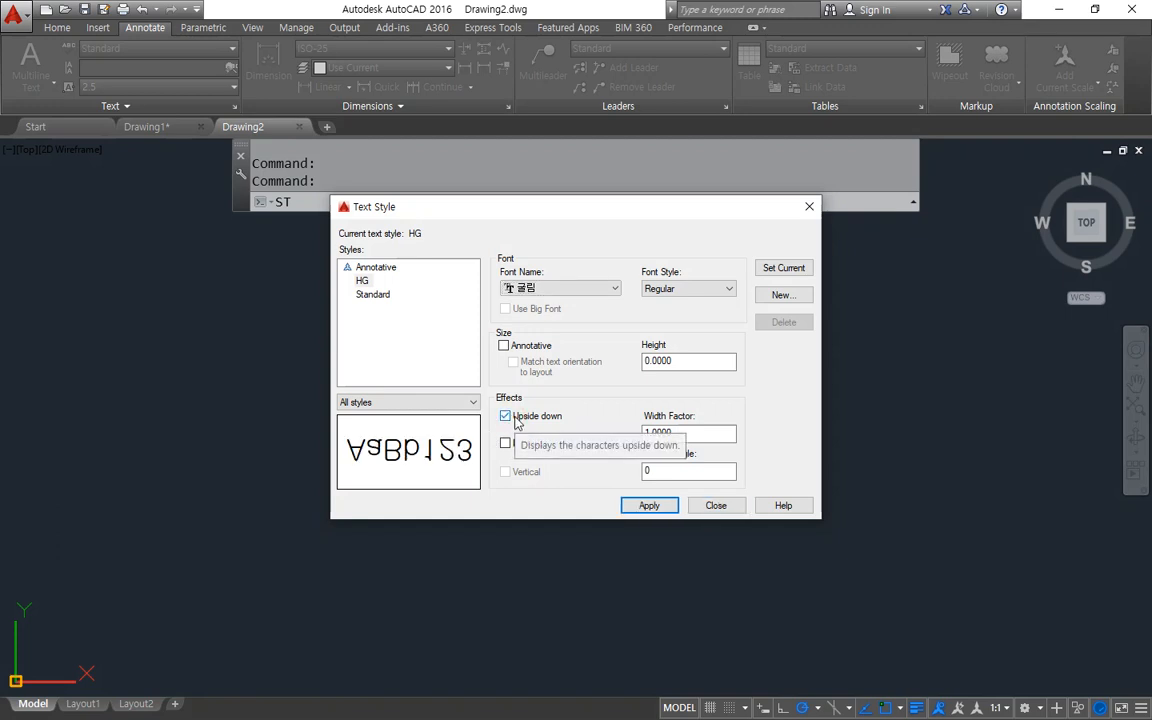
pyautogui.click(516, 418)
pyautogui.click(520, 418)
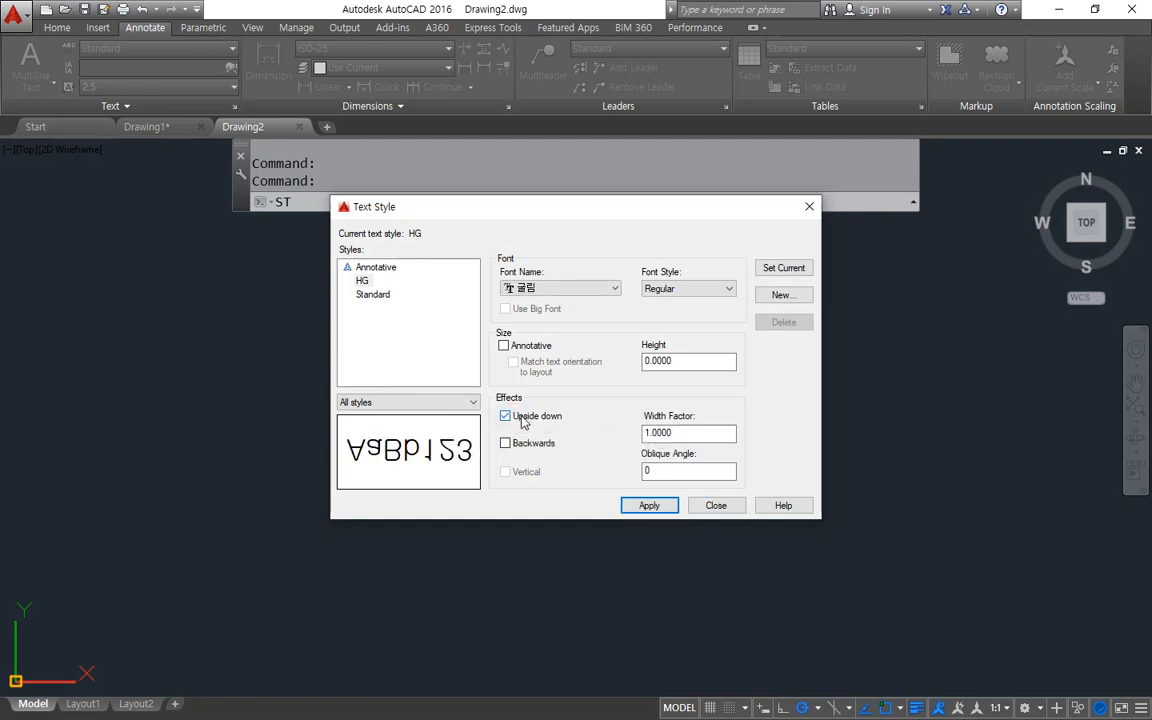
pyautogui.click(521, 419)
pyautogui.click(531, 446)
pyautogui.click(532, 446)
pyautogui.click(533, 445)
pyautogui.click(533, 445)
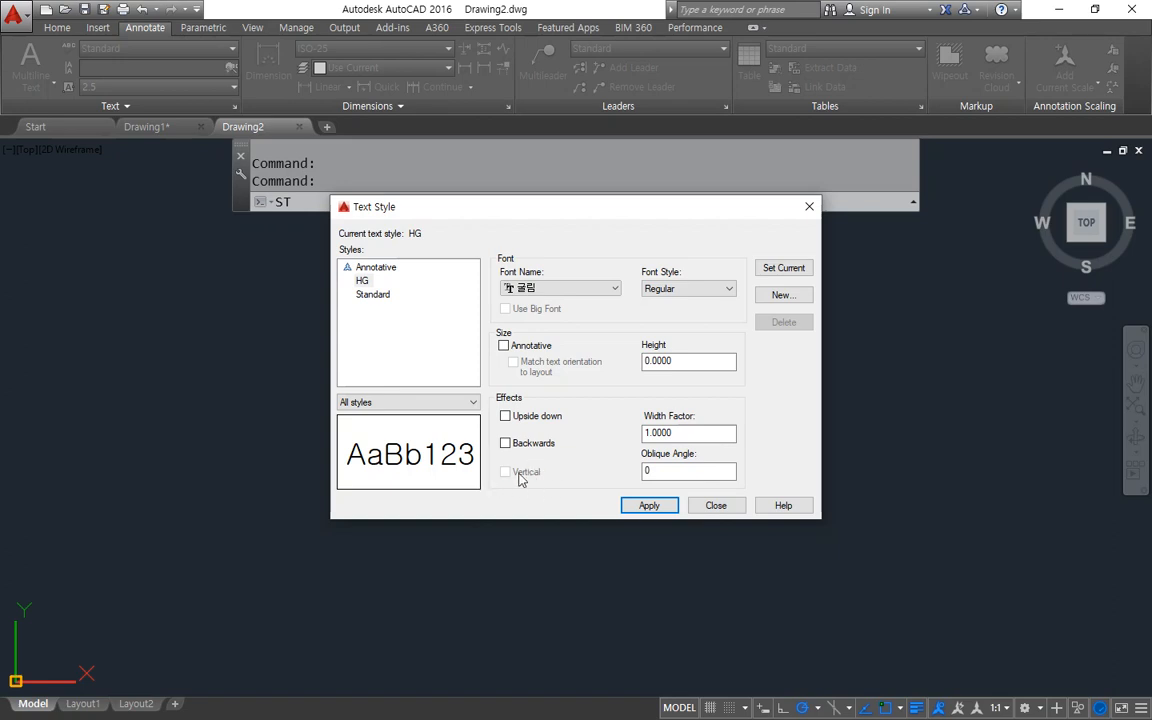
# - Set the HG style's font to txt.shx and try the Vertical effect, switching it off again
pyautogui.click(578, 288)
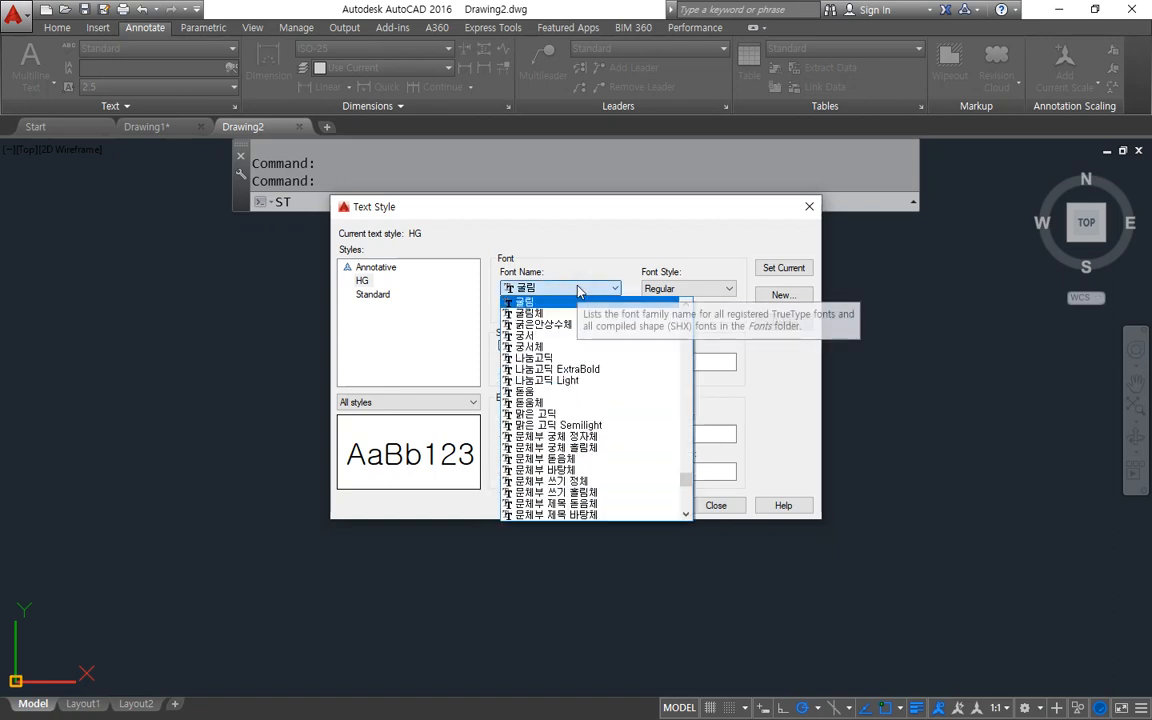
pyautogui.press('t')
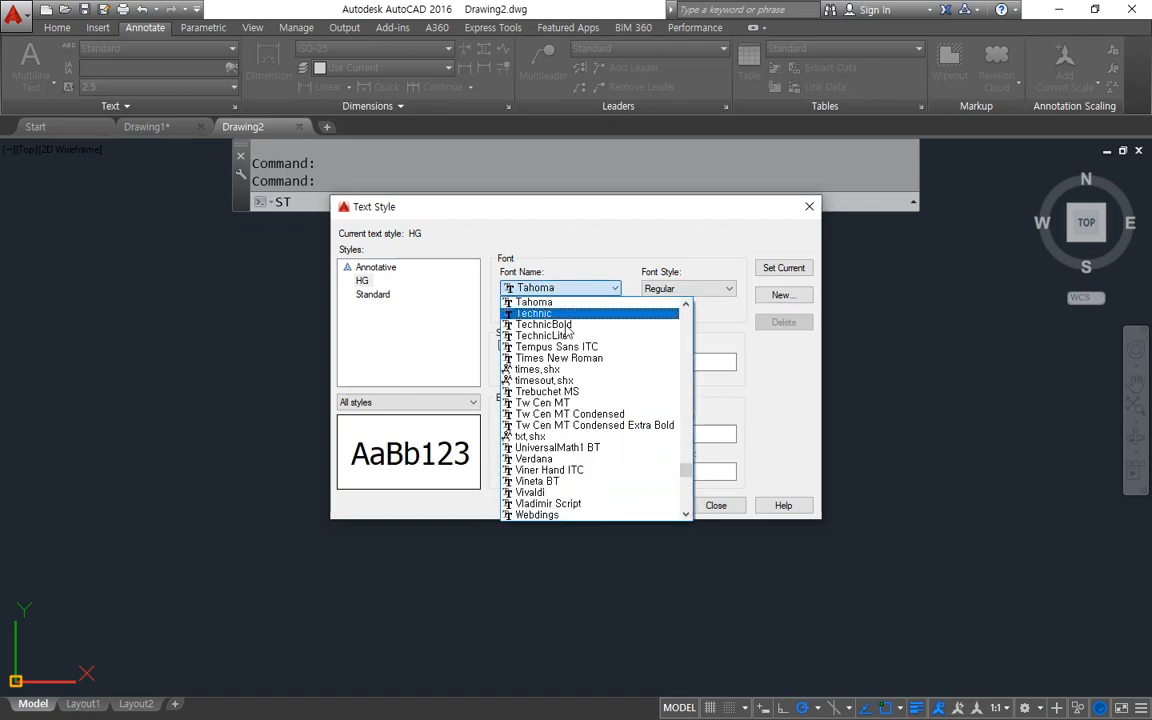
pyautogui.click(568, 437)
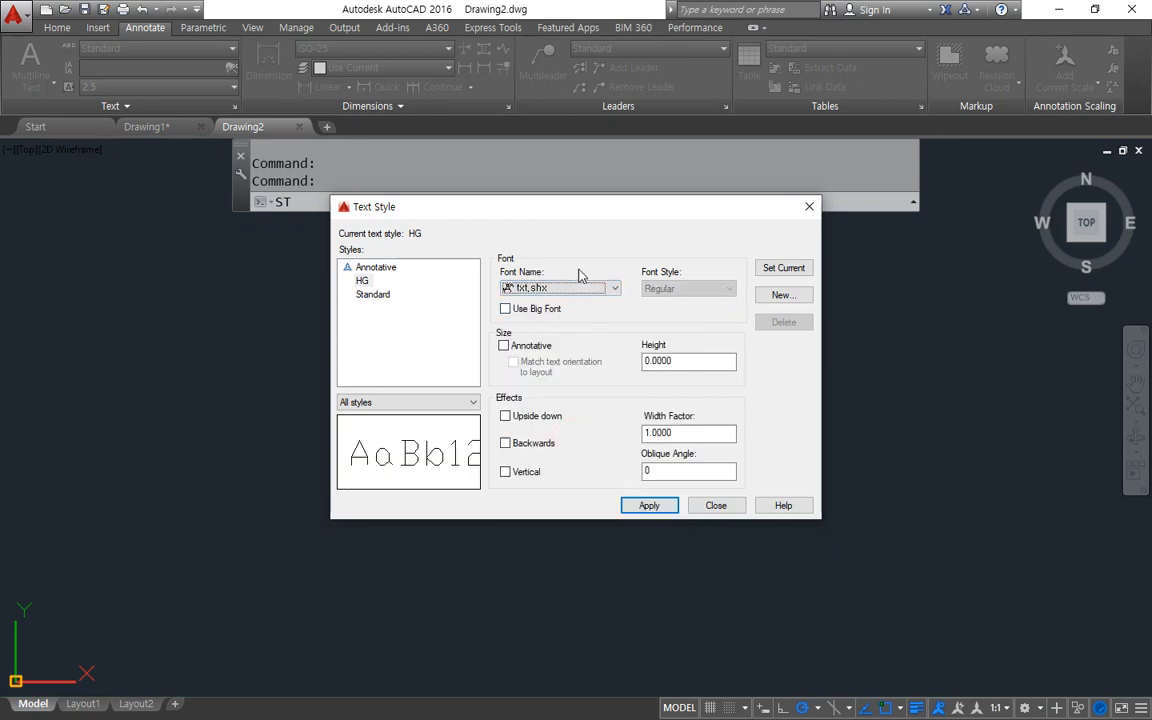
pyautogui.click(521, 476)
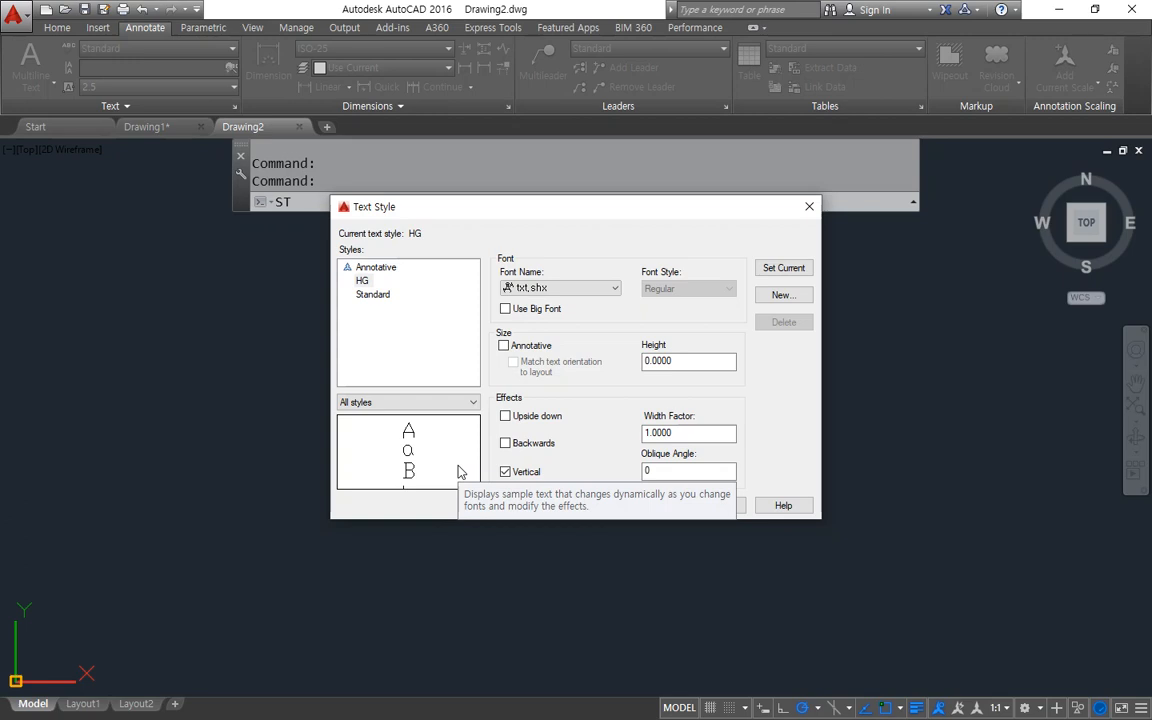
pyautogui.click(506, 472)
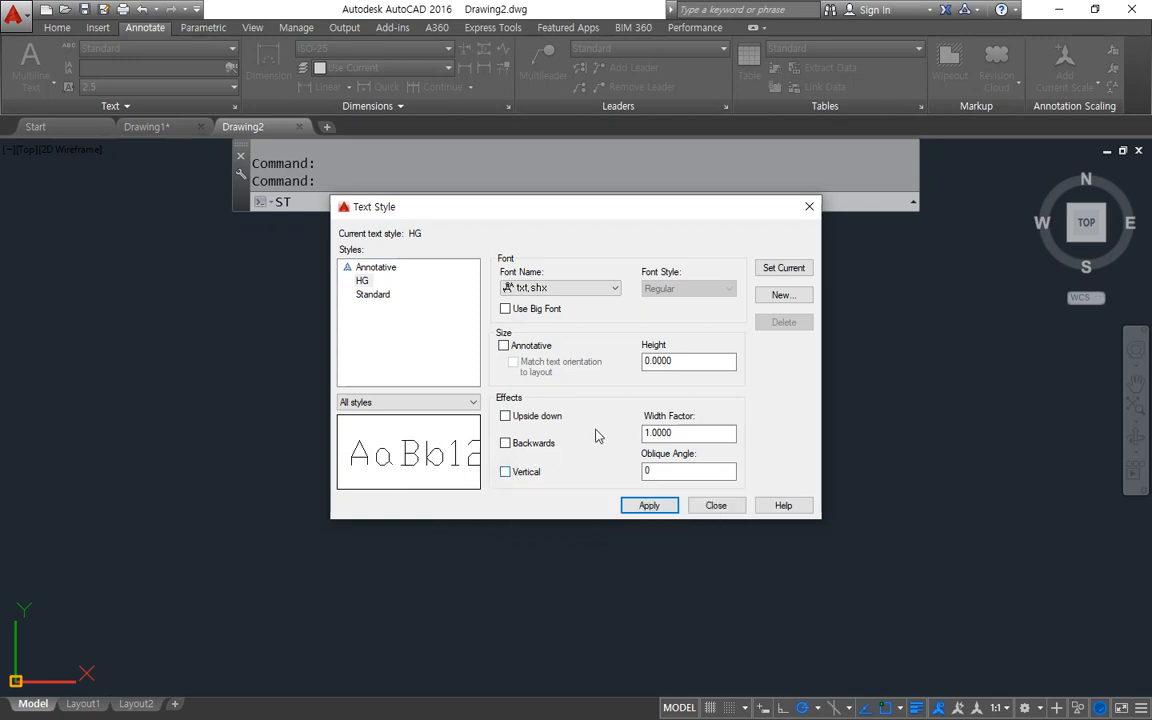
# - Try width factors of 0.6 and 3 on the HG text style, restoring the factor to 1
pyautogui.click(716, 437)
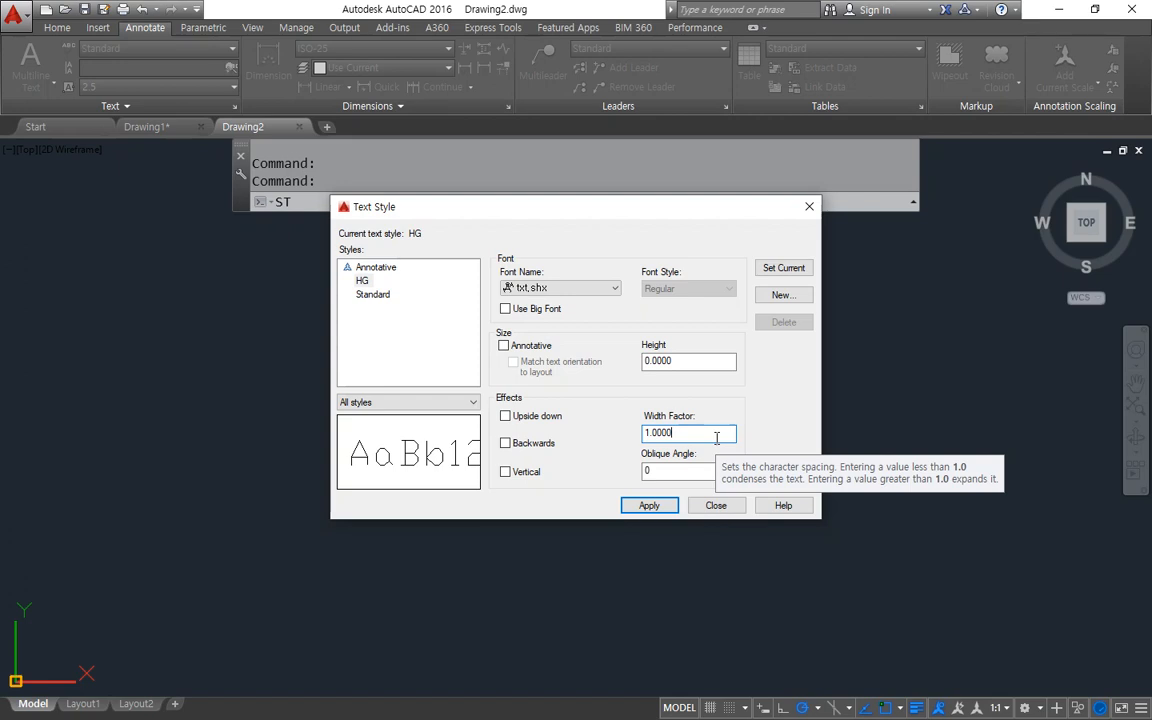
pyautogui.press('BackSpace')
pyautogui.press('BackSpace')
pyautogui.press('BackSpace')
pyautogui.press('BackSpace')
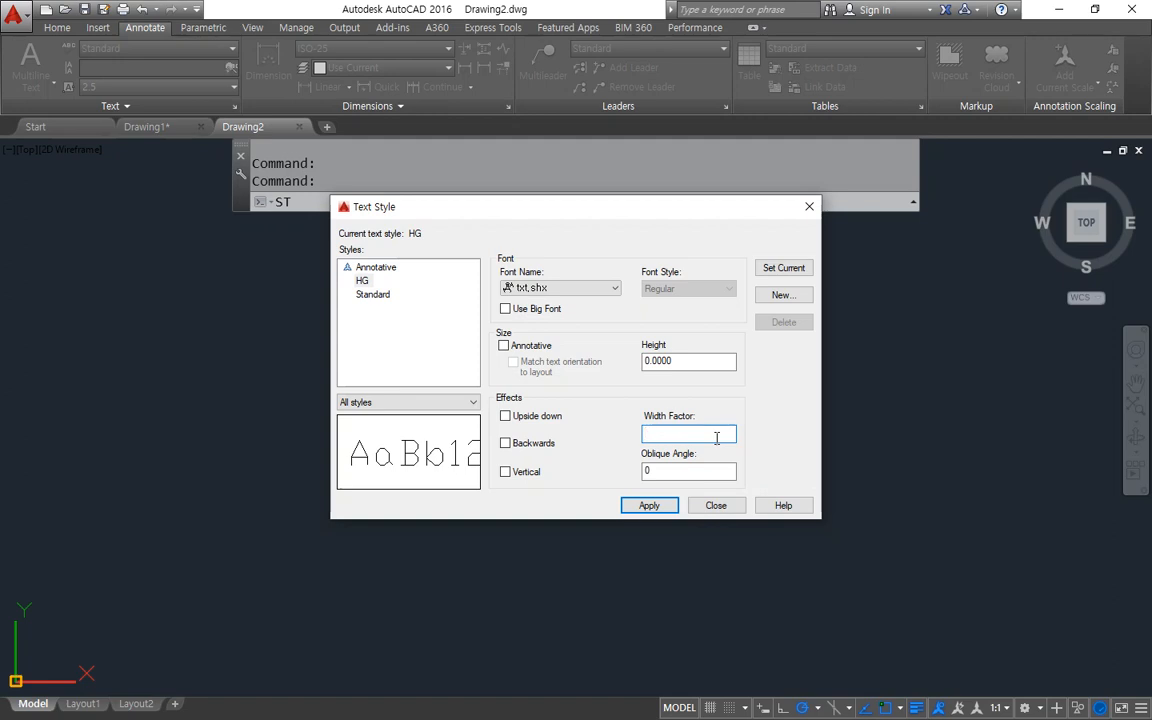
pyautogui.write('0.6')
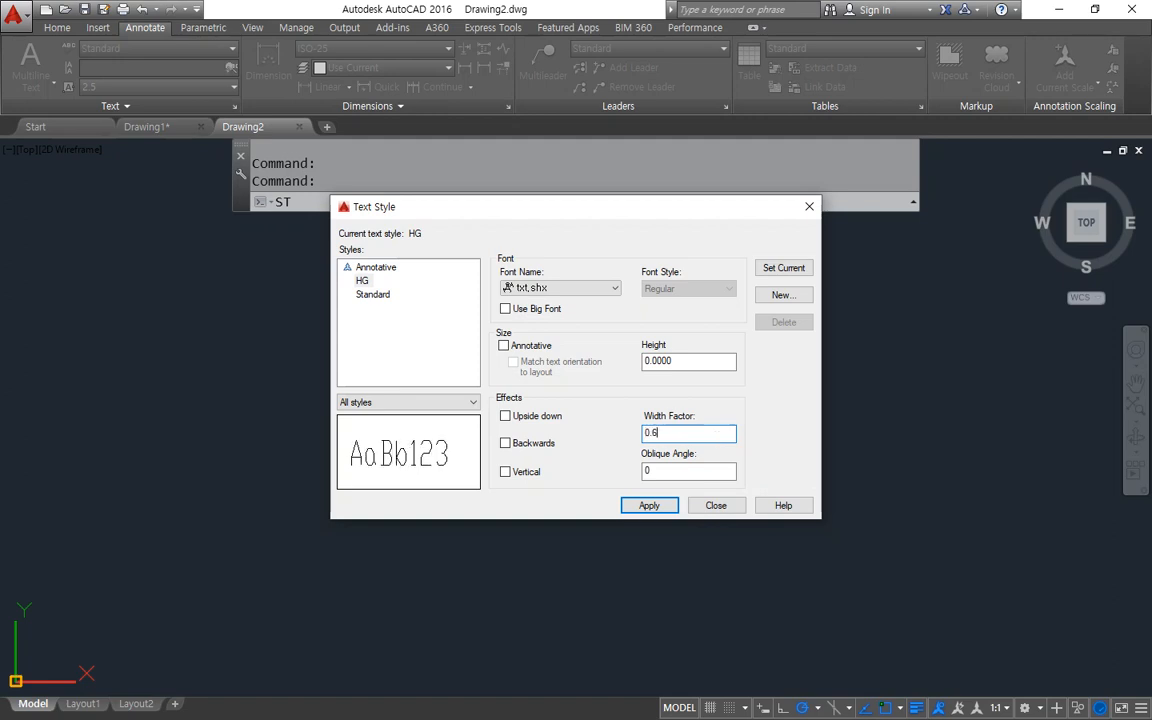
pyautogui.moveTo(730, 431); pyautogui.dragTo(620, 435)
pyautogui.write('3')
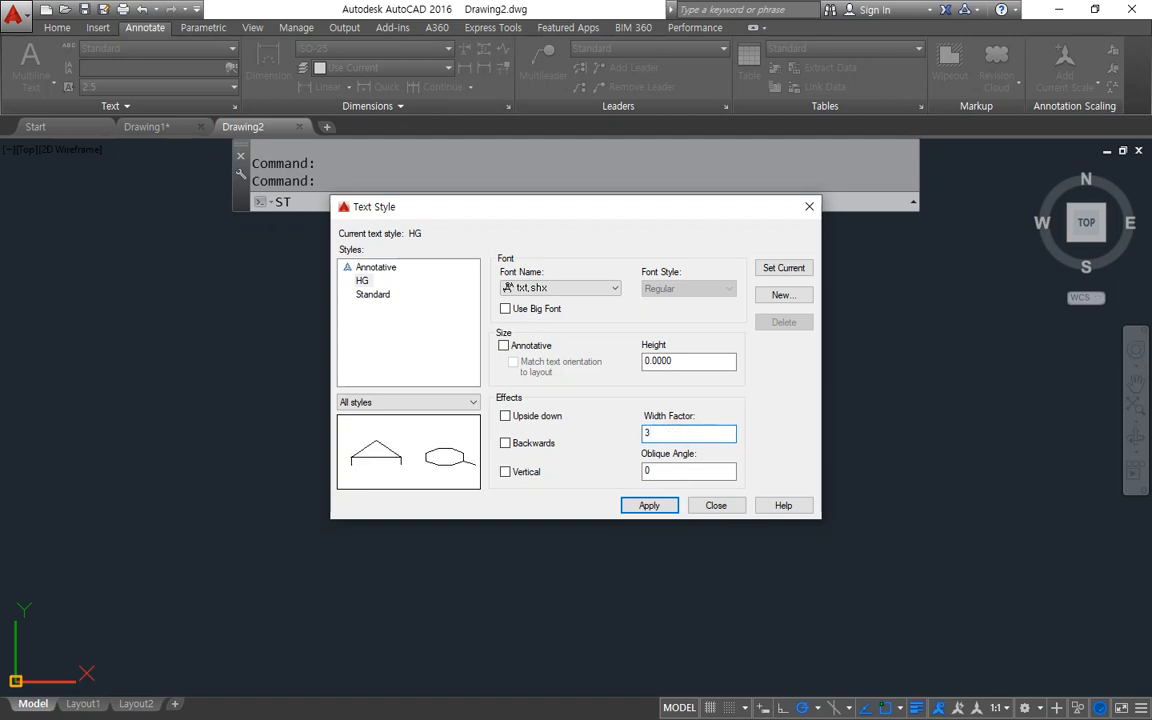
pyautogui.press('BackSpace')
pyautogui.write('1')
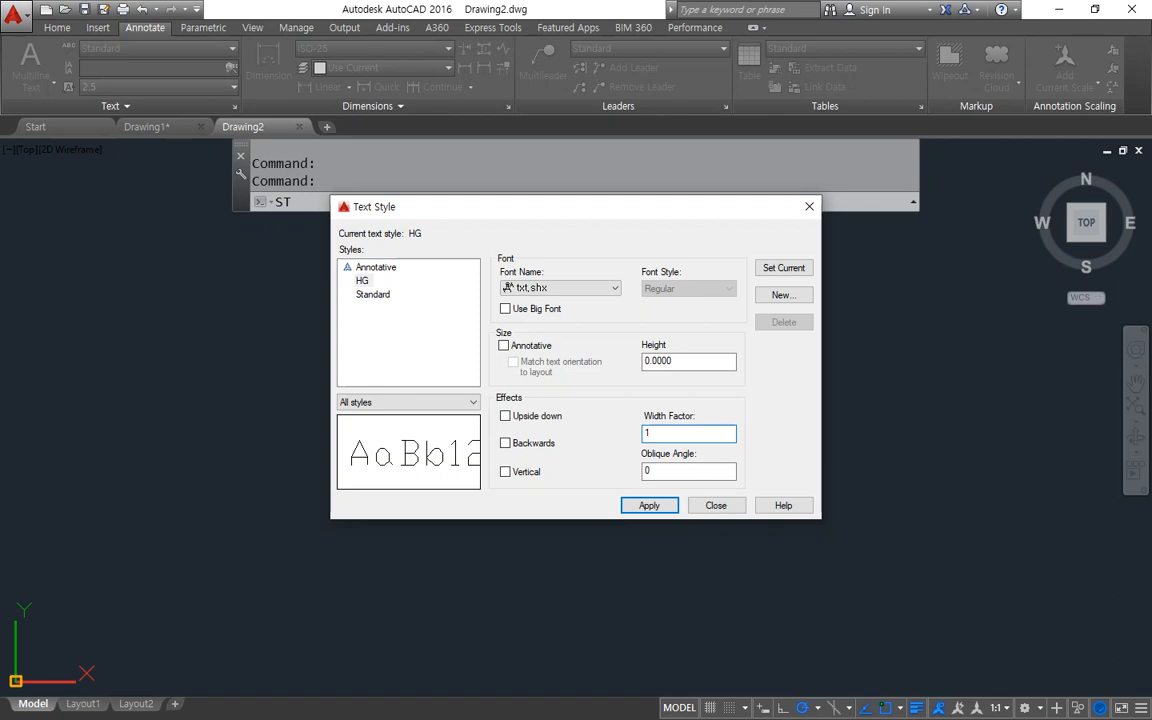
# - Try an oblique angle of 30 on the HG text style, returning the angle to 0
pyautogui.press('Tab')
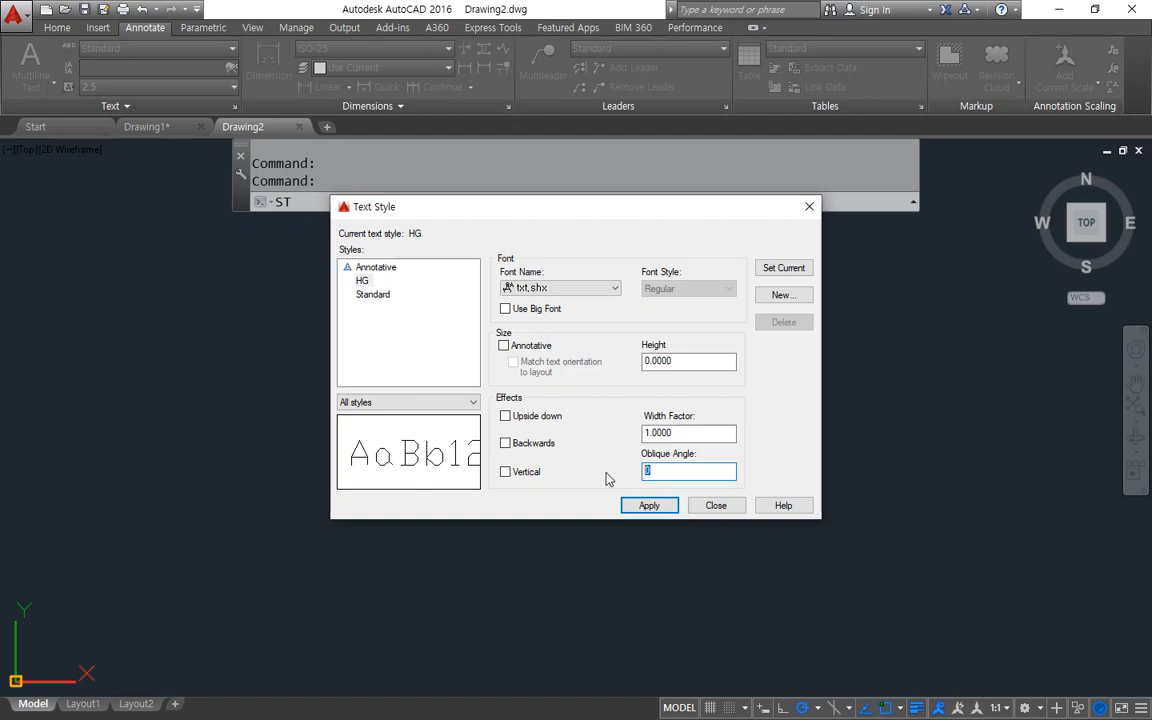
pyautogui.write('30')
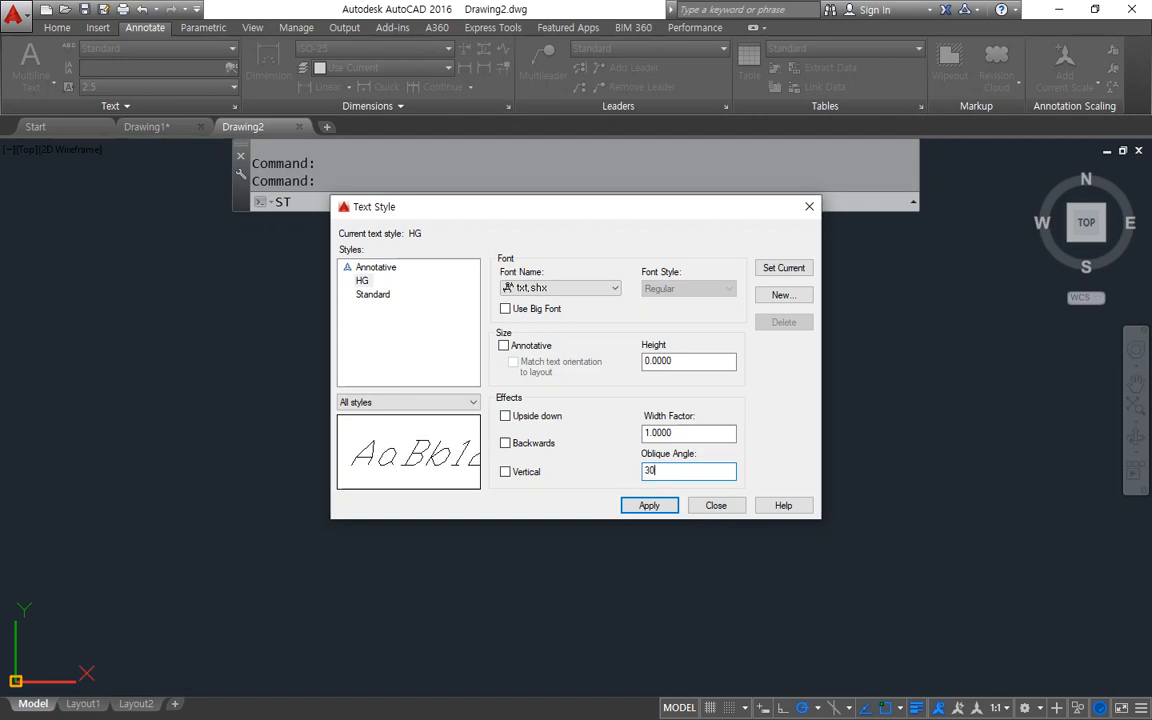
pyautogui.moveTo(707, 471); pyautogui.dragTo(607, 473)
pyautogui.write('0')
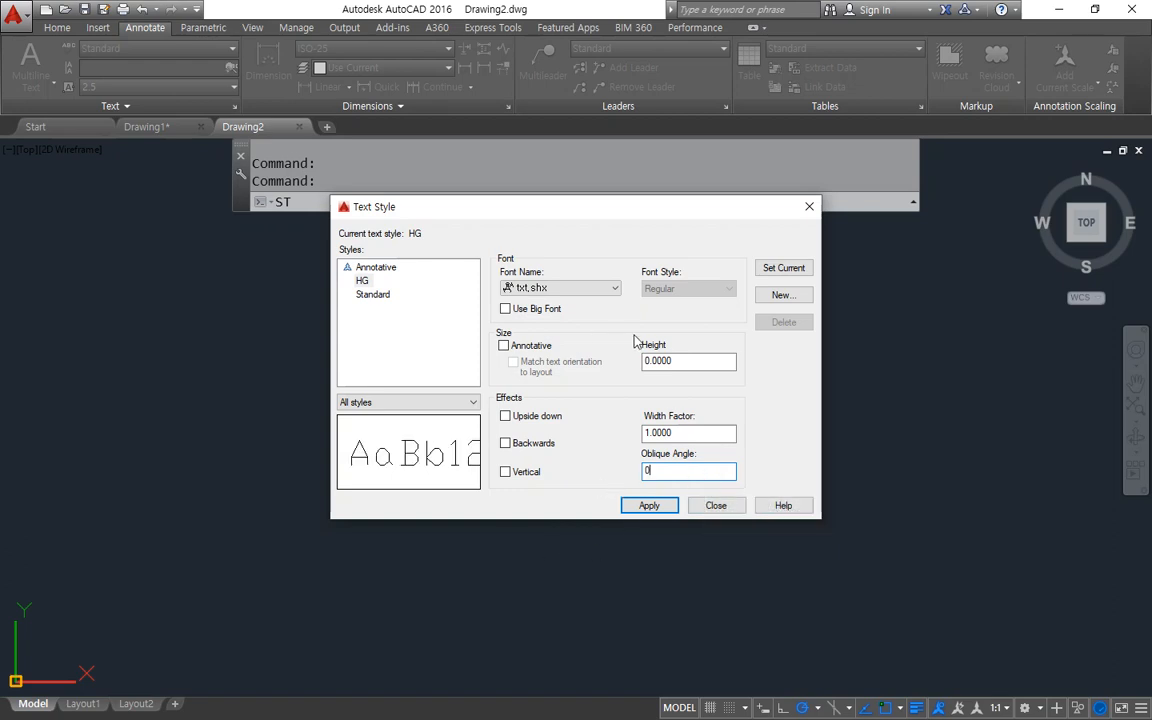
# - Set the HG style's font to 굴림, apply the change and close the text style settings
pyautogui.click(585, 289)
pyautogui.scroll(15, 587, 298)
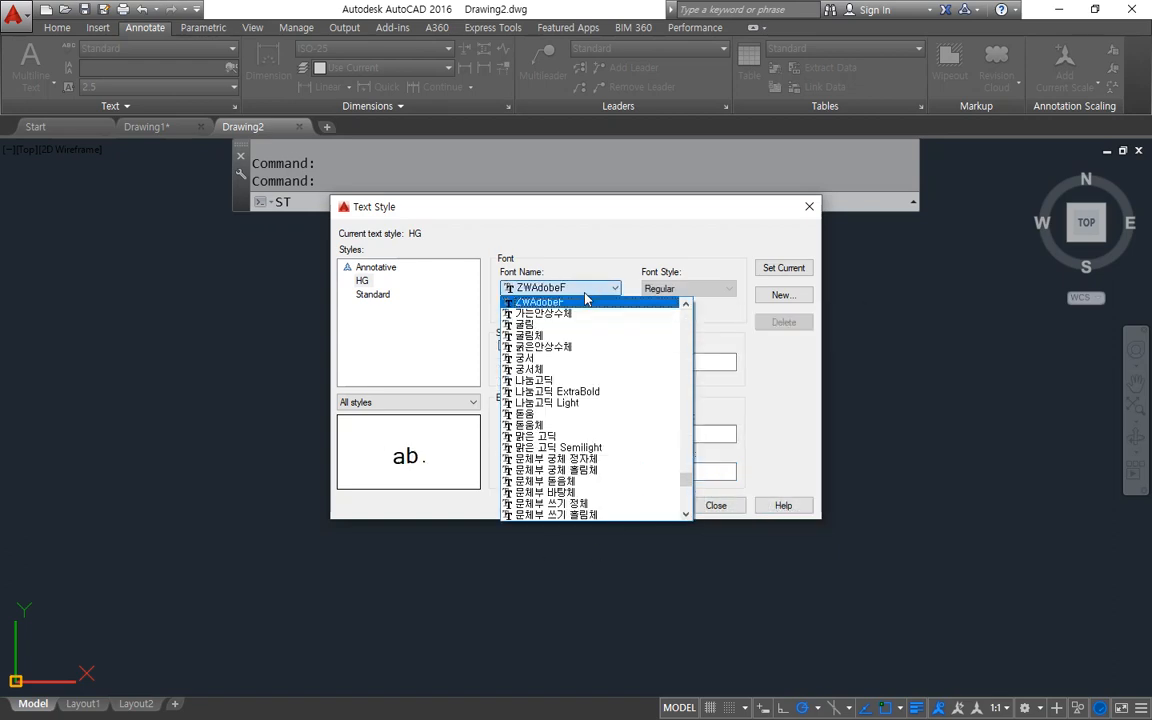
pyautogui.click(648, 326)
pyautogui.click(648, 505)
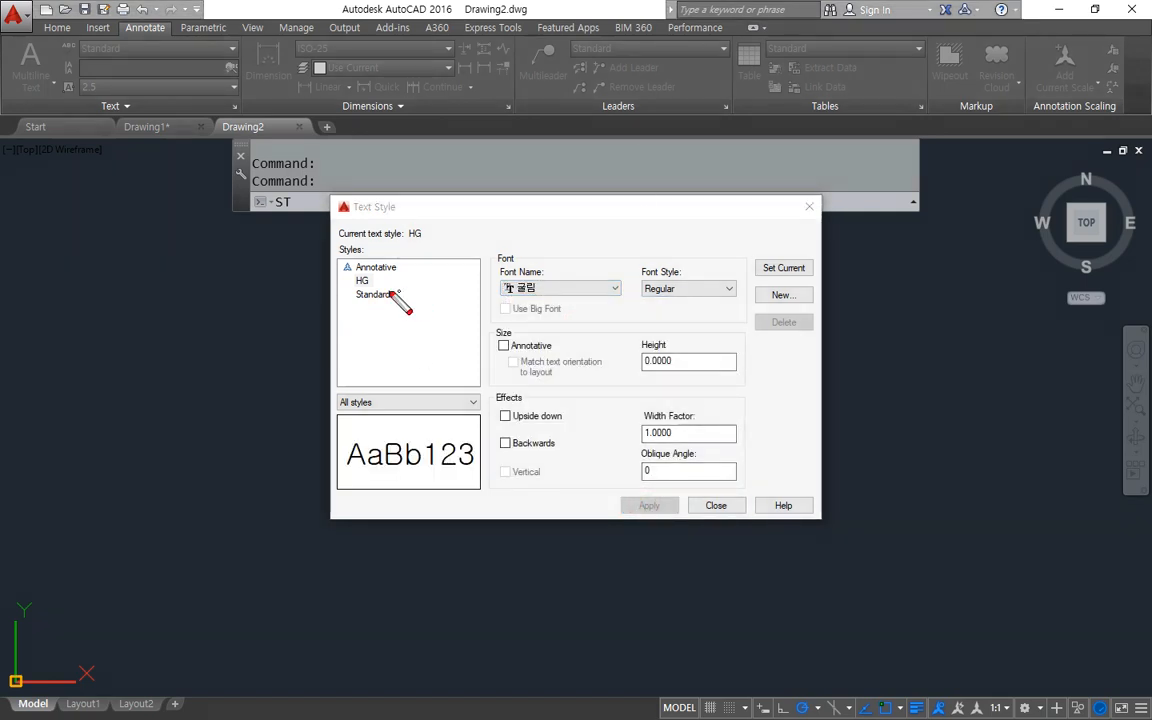
pyautogui.moveTo(820, 283)
pyautogui.mouseDown()
pyautogui.moveTo(734, 254)
pyautogui.moveTo(828, 288)
pyautogui.mouseUp()
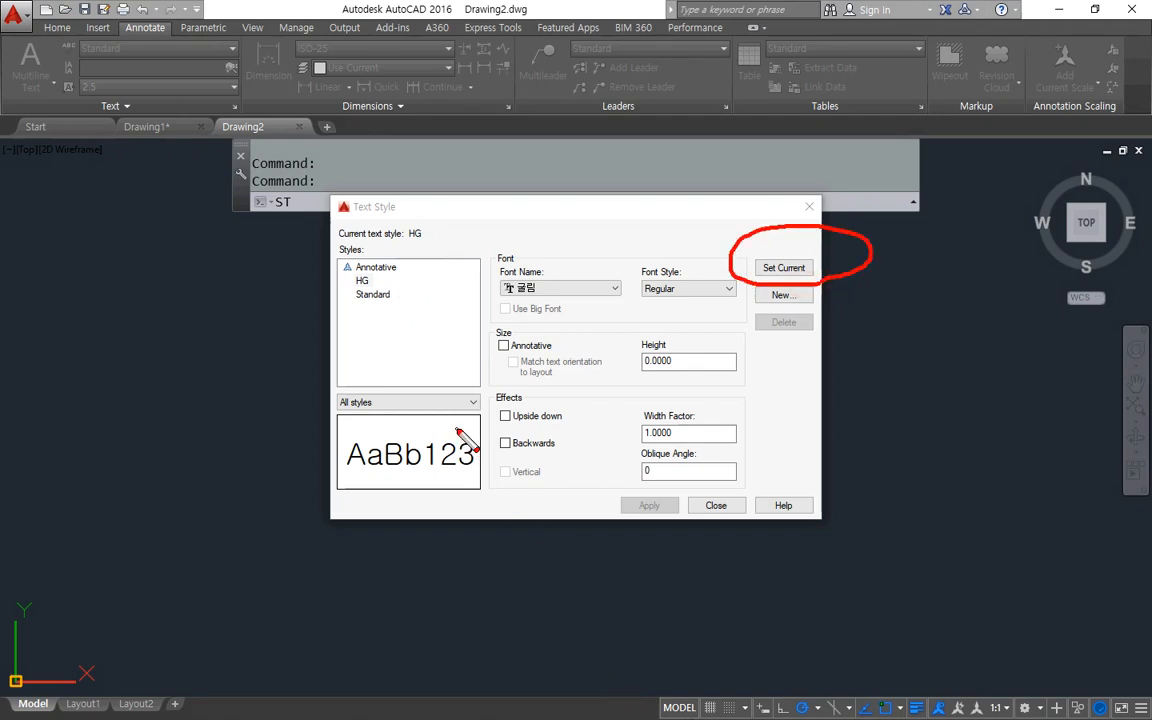
pyautogui.press('Escape')
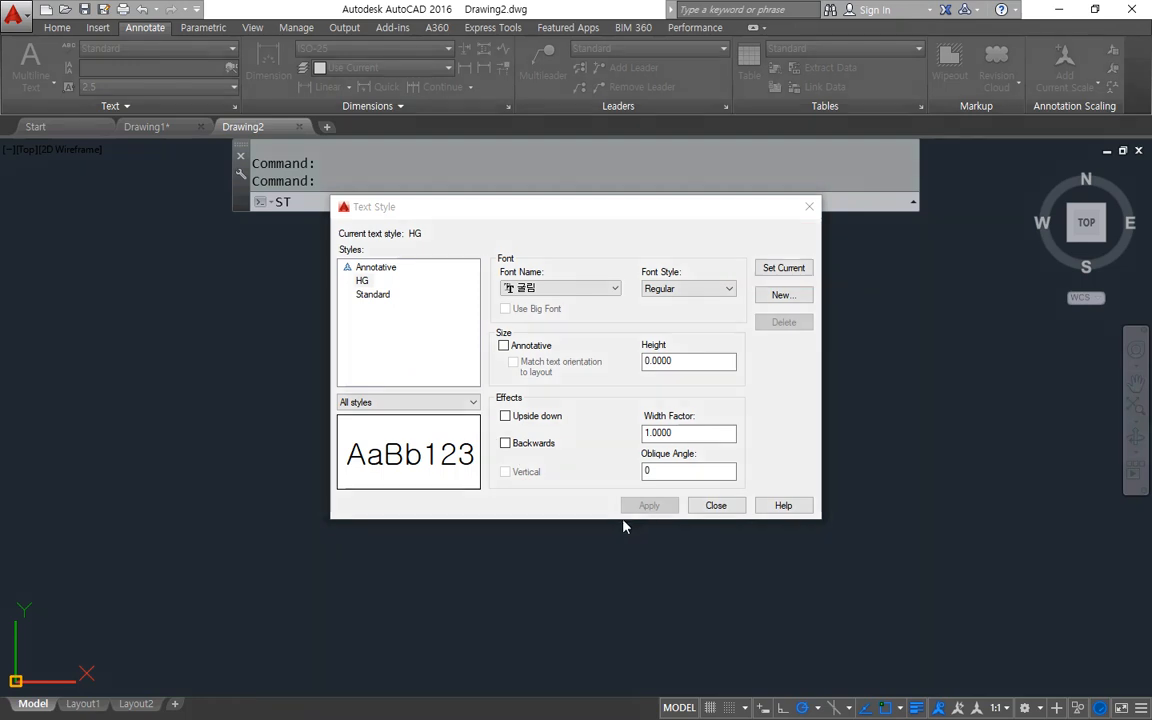
pyautogui.click(716, 505)
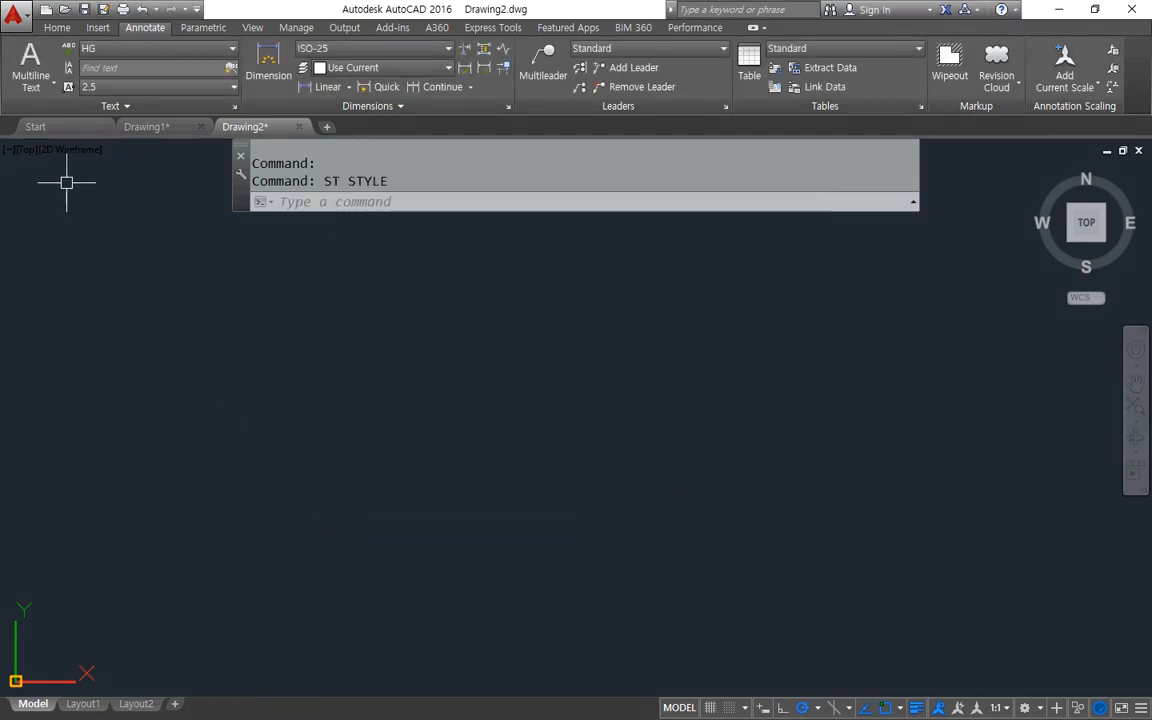
# - Choose HG as the current text style for annotations
pyautogui.moveTo(160, 42)
pyautogui.mouseDown()
pyautogui.moveTo(127, 22)
pyautogui.moveTo(158, 42)
pyautogui.mouseUp()
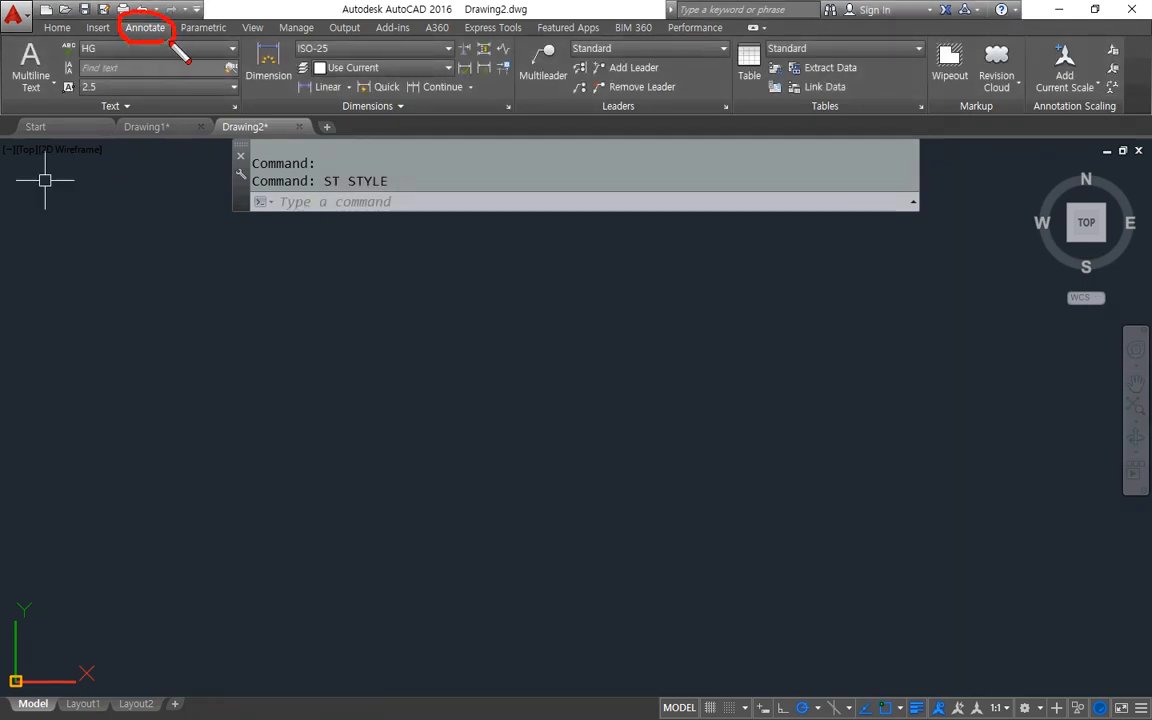
pyautogui.moveTo(50, 36); pyautogui.dragTo(140, 141)
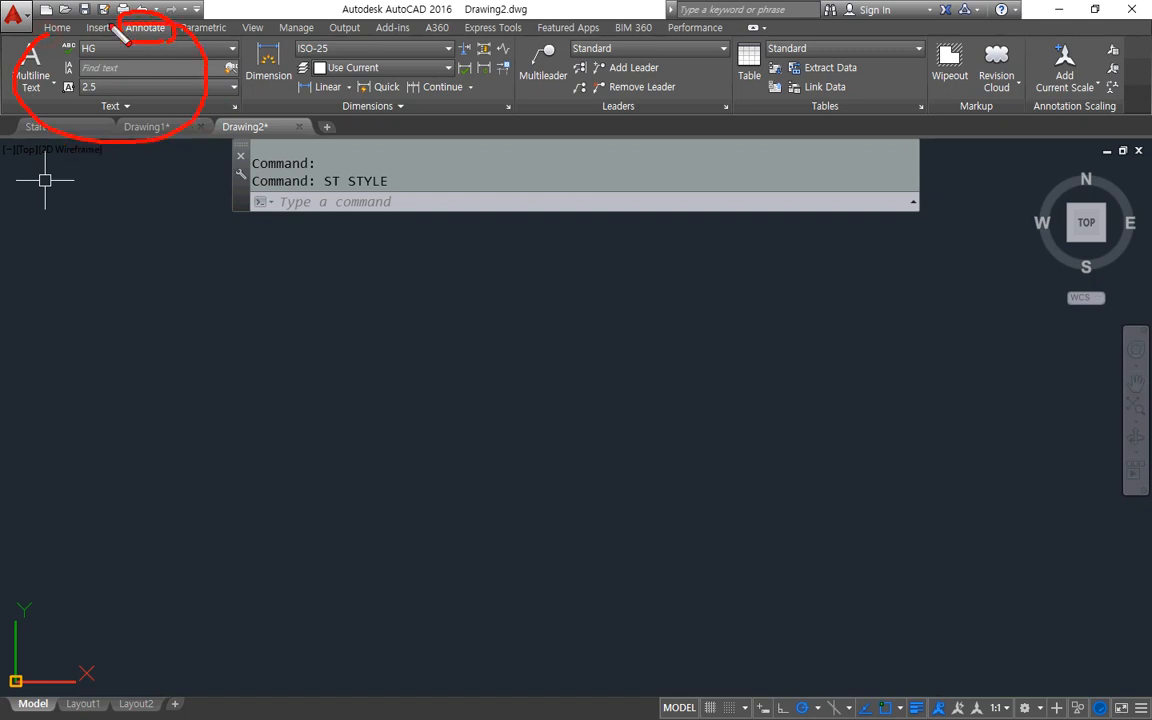
pyautogui.press('Escape')
pyautogui.click(216, 52)
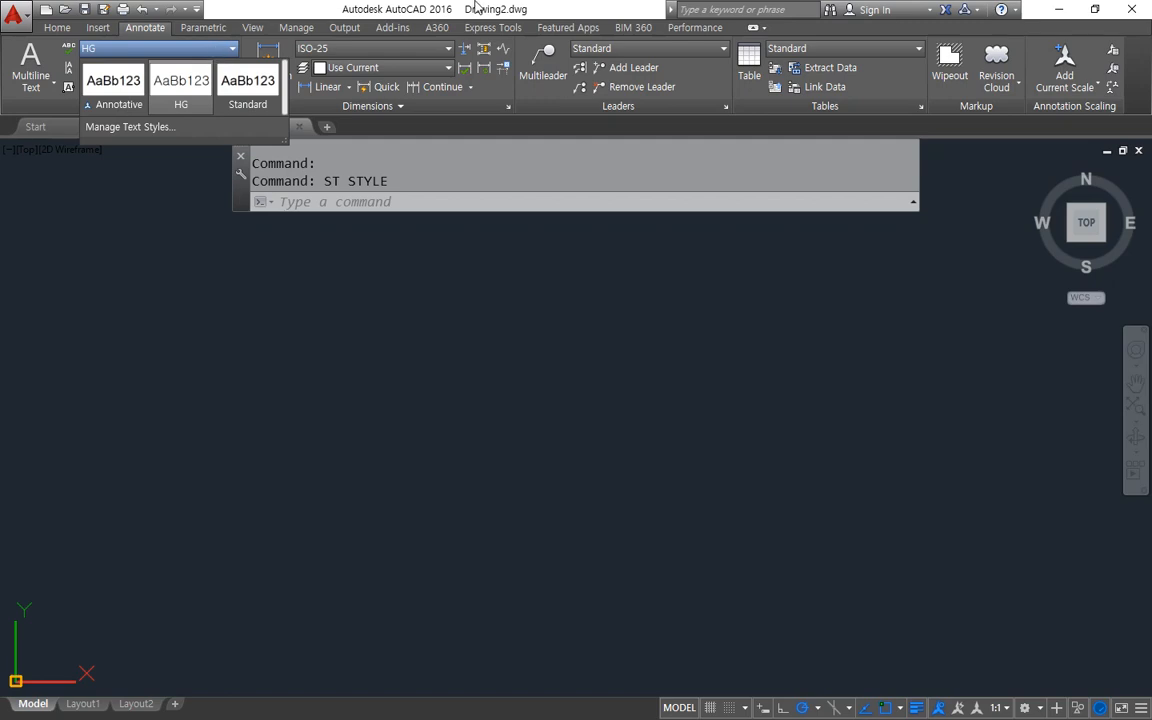
pyautogui.click(180, 80)
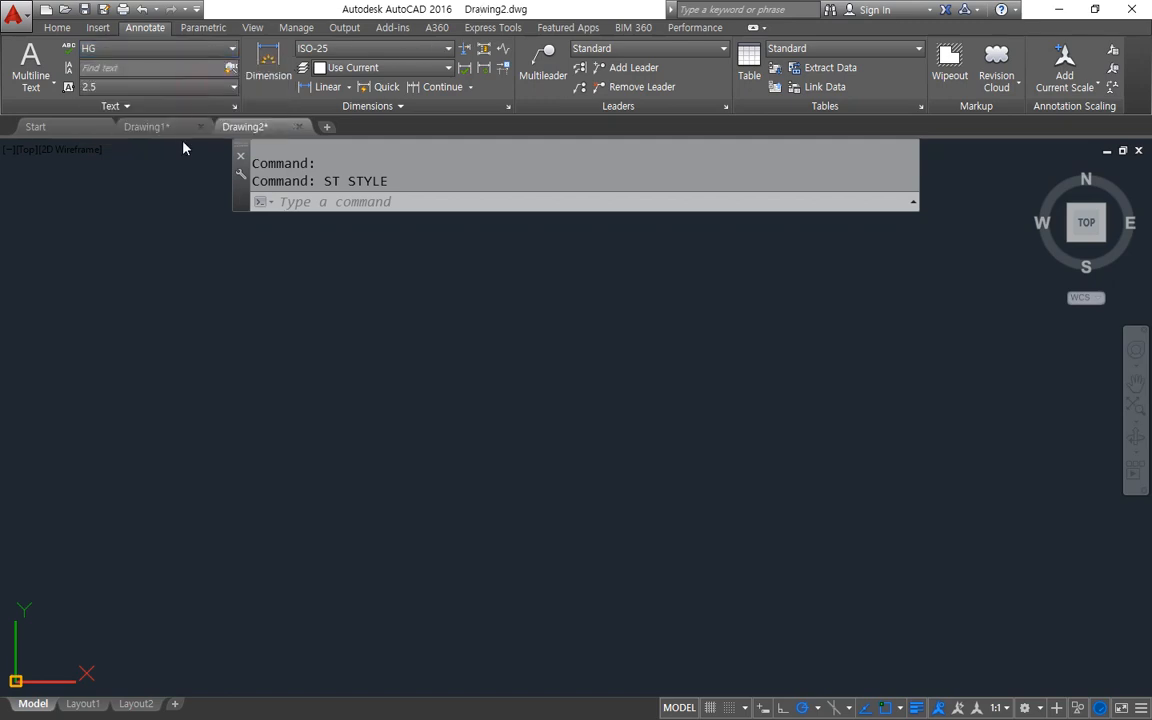
pyautogui.click(186, 67)
pyautogui.click(195, 87)
pyautogui.click(266, 319)
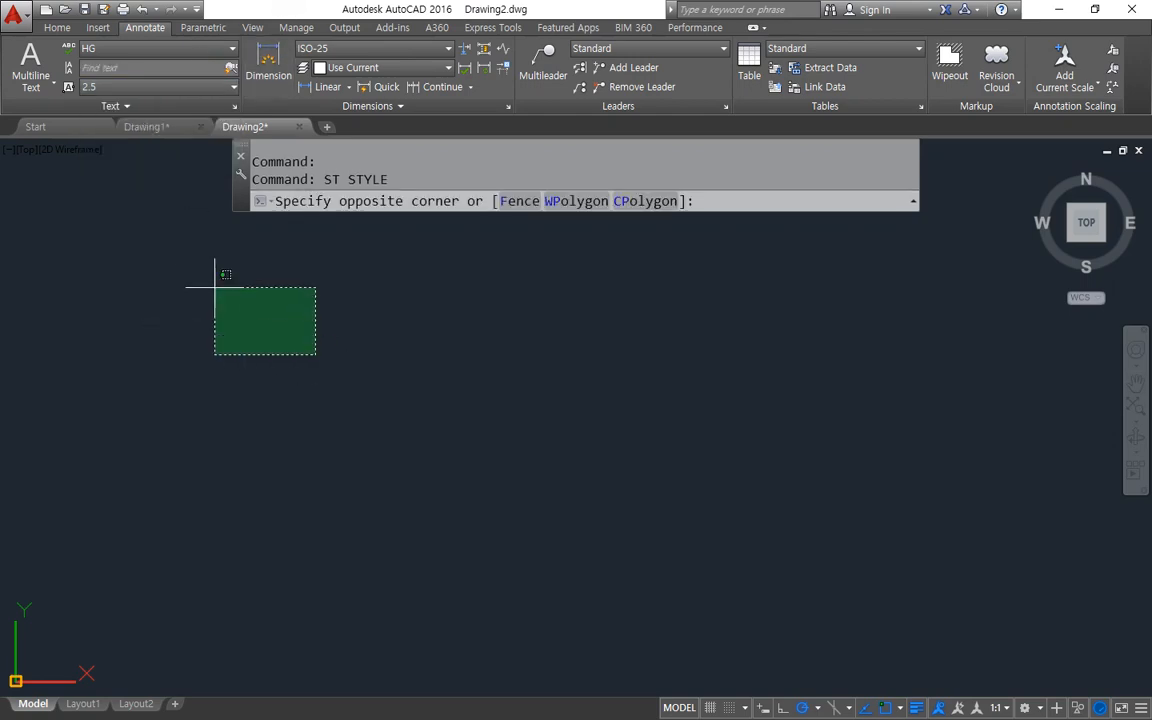
pyautogui.click(52, 86)
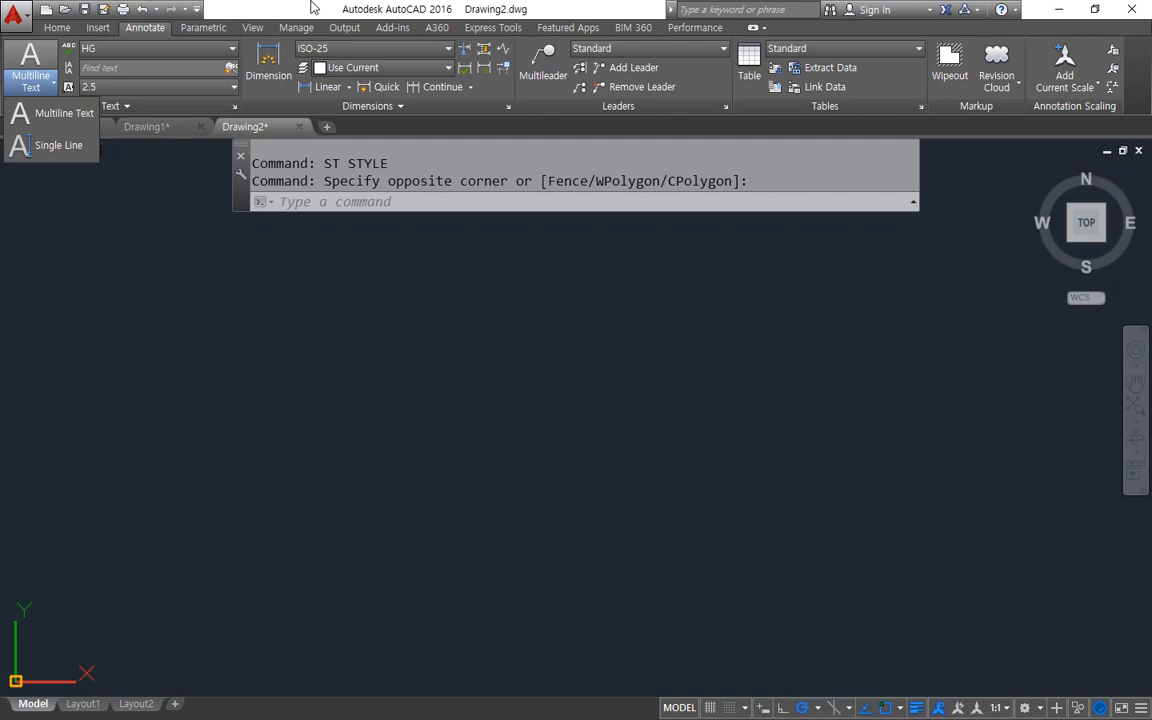
pyautogui.press('Escape')
pyautogui.press('Escape')
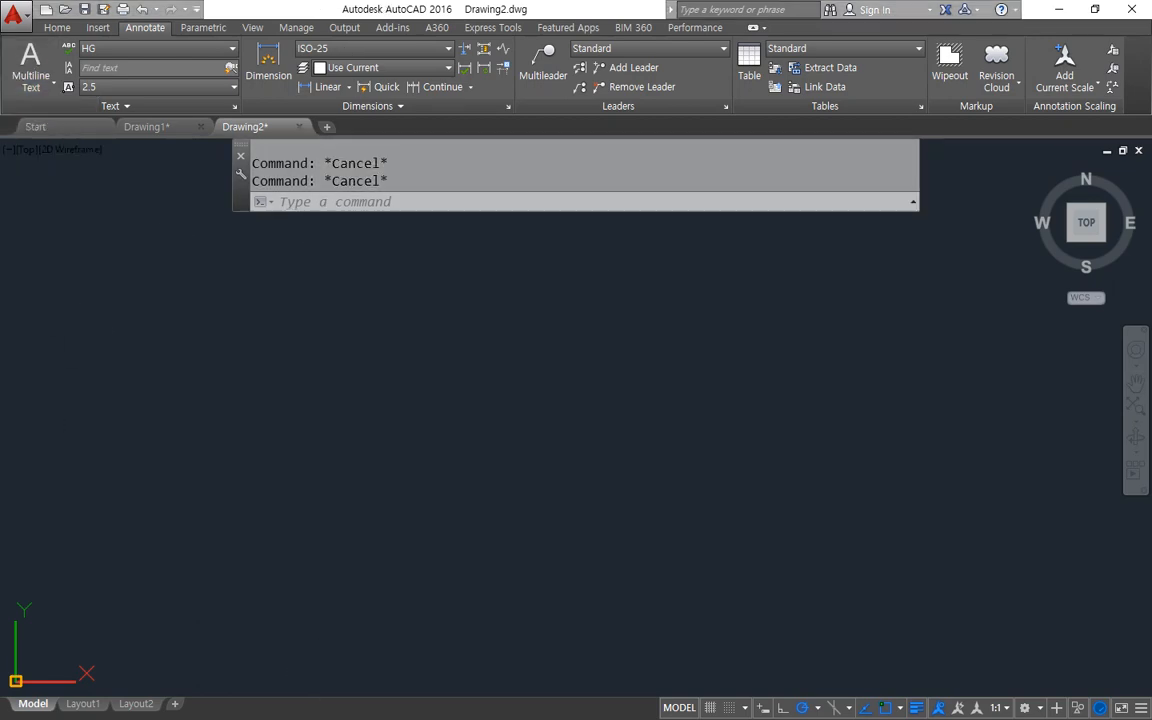
# - Switch to the Notepad lesson notes and add the line "Text, DText, MText = text(DT), mText" below the EDit line
pyautogui.hotkey('alt', 'Tab')
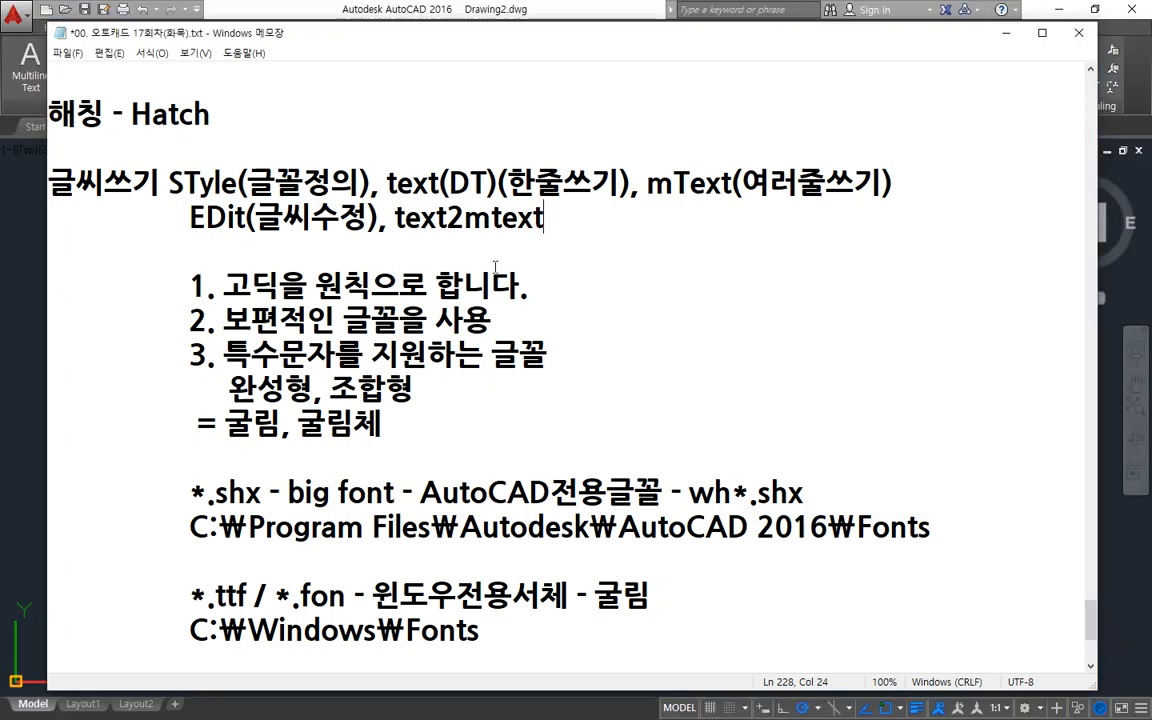
pyautogui.moveTo(386, 183); pyautogui.dragTo(489, 184)
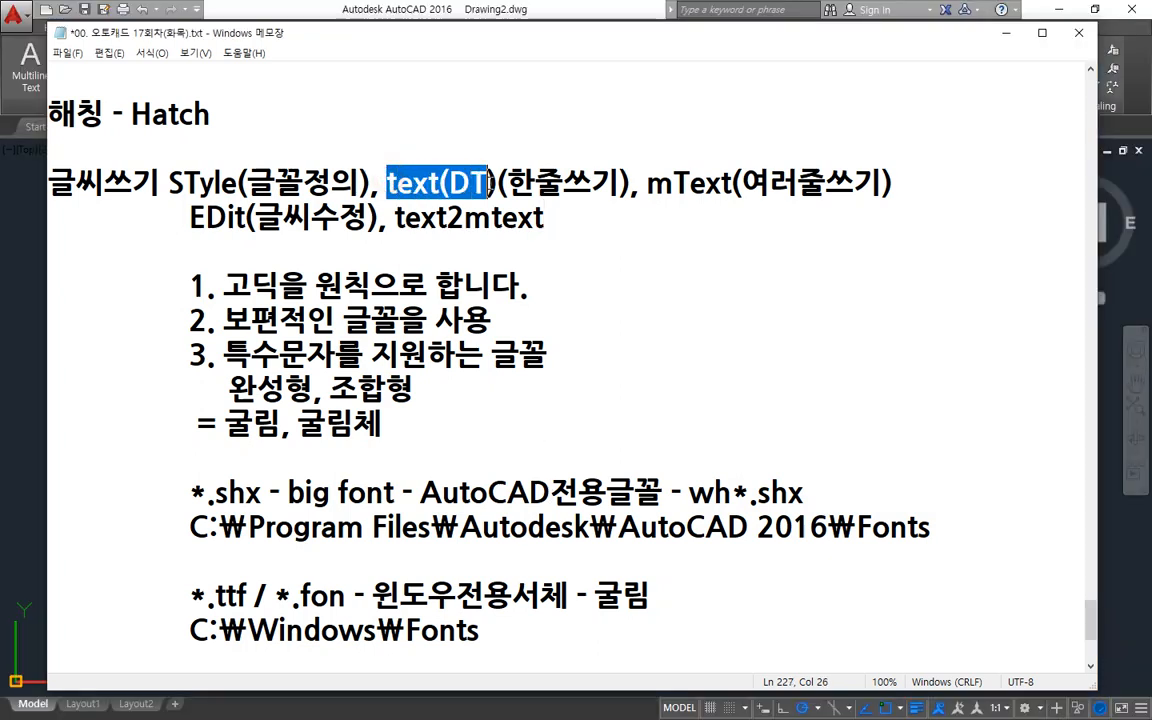
pyautogui.click(489, 183)
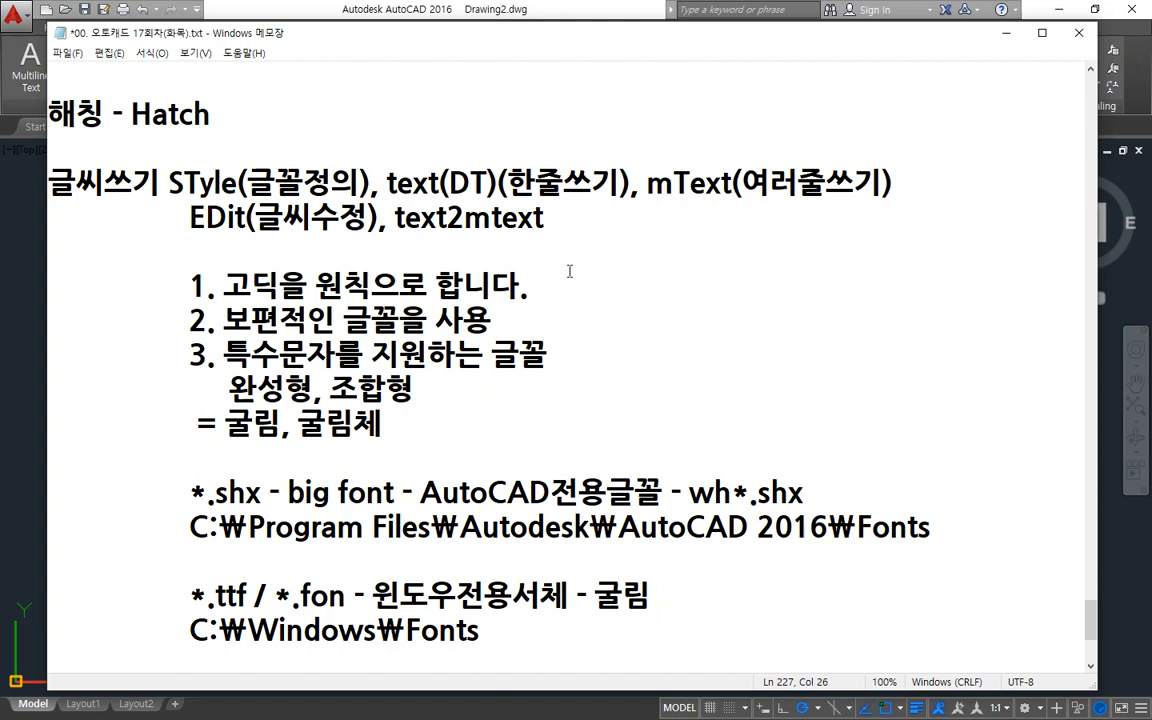
pyautogui.press('Down')
pyautogui.press('Down')
pyautogui.press('Tab')
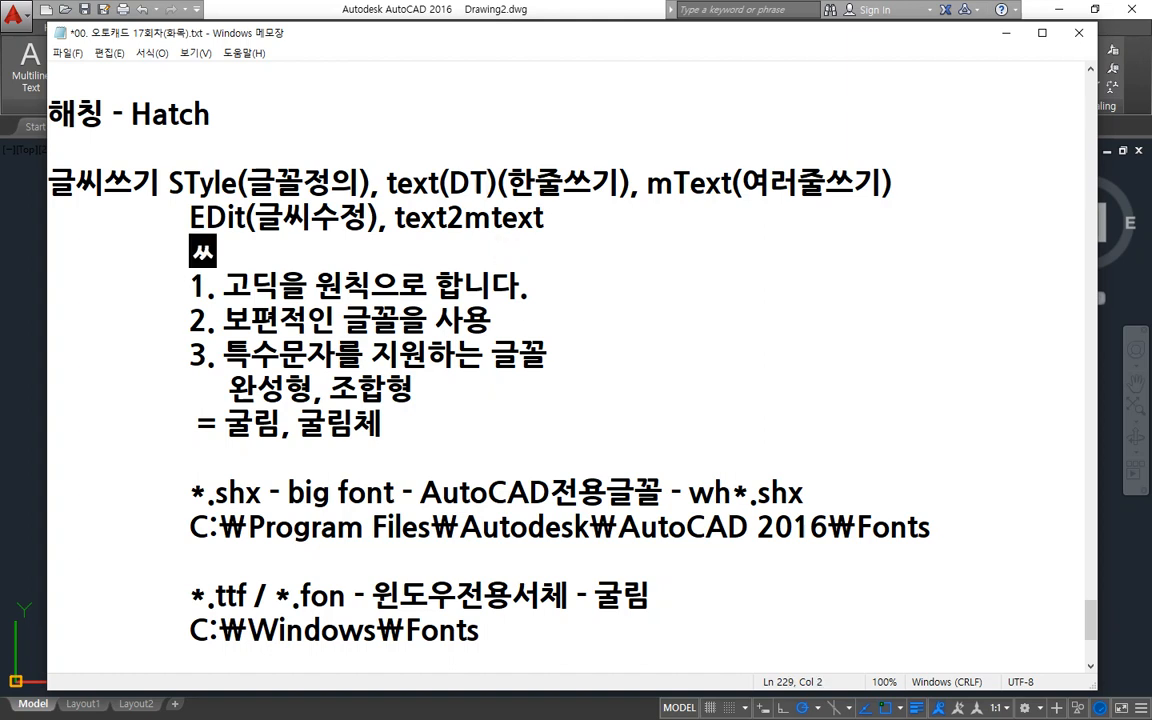
pyautogui.write('Text, ')
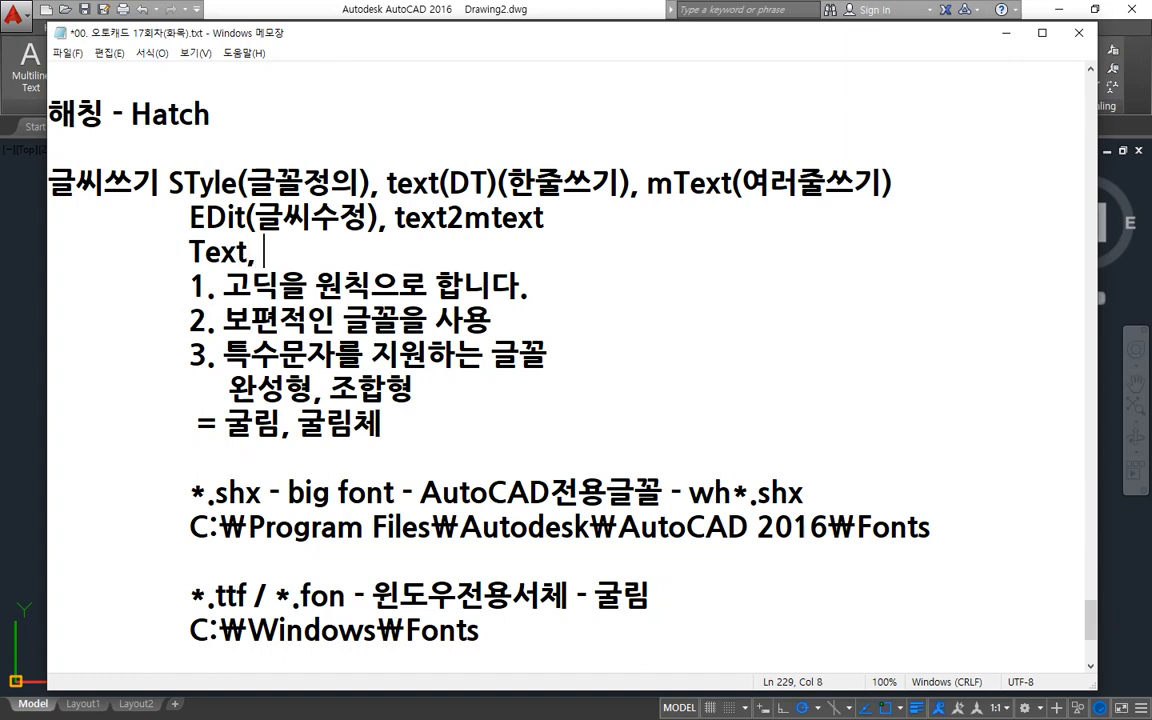
pyautogui.write('DText,')
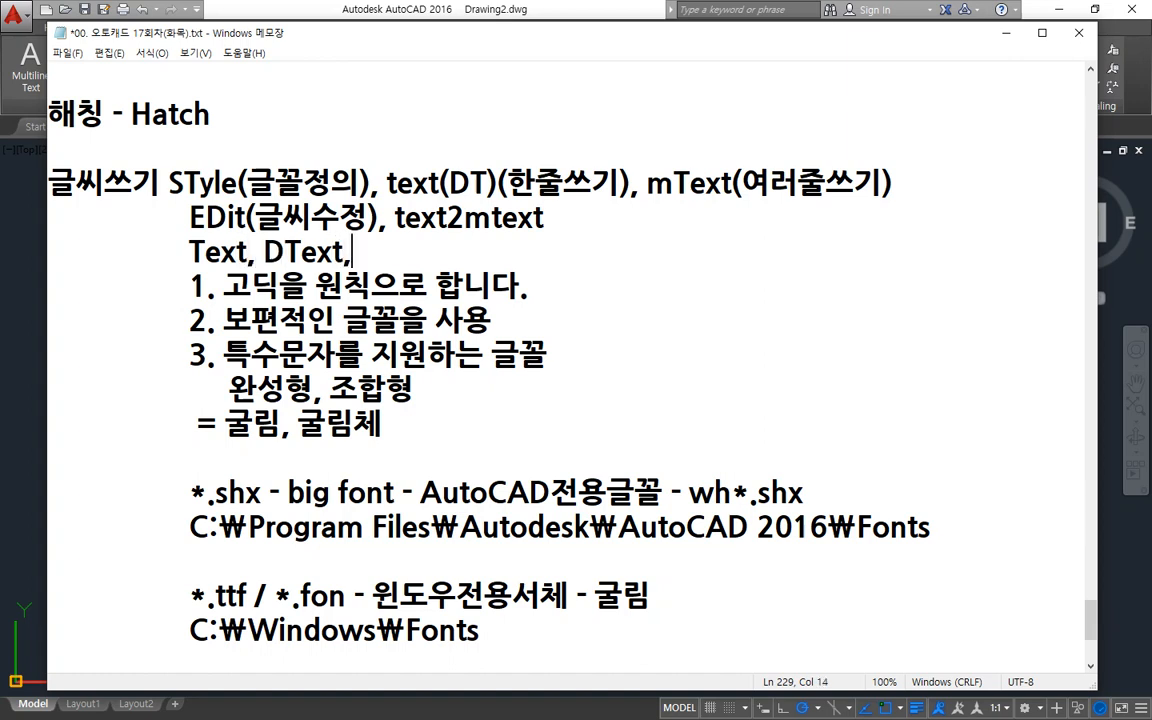
pyautogui.write(' MText')
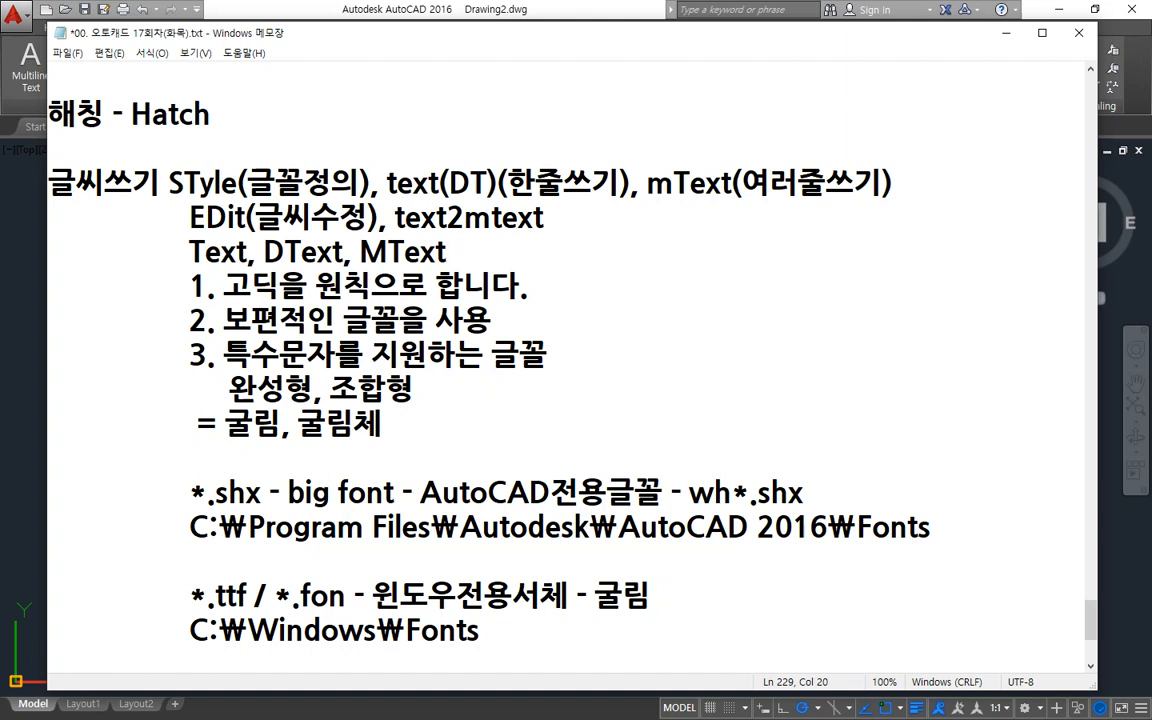
pyautogui.write(' = text(DT), ')
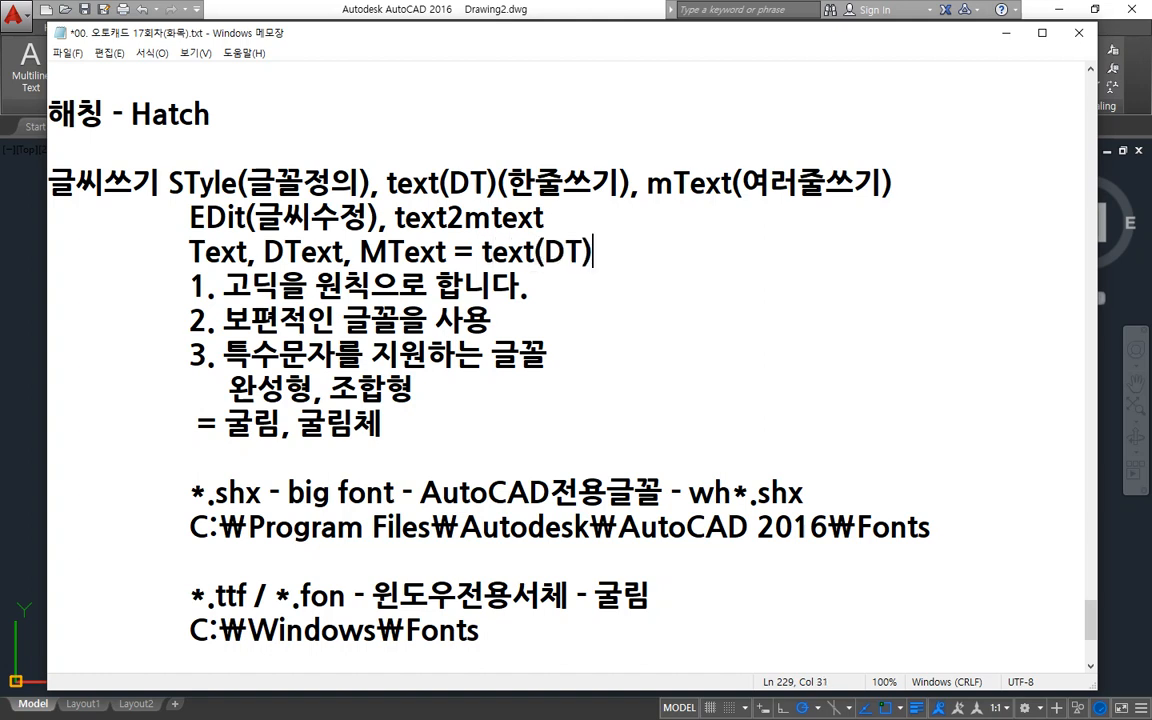
pyautogui.write('mText')
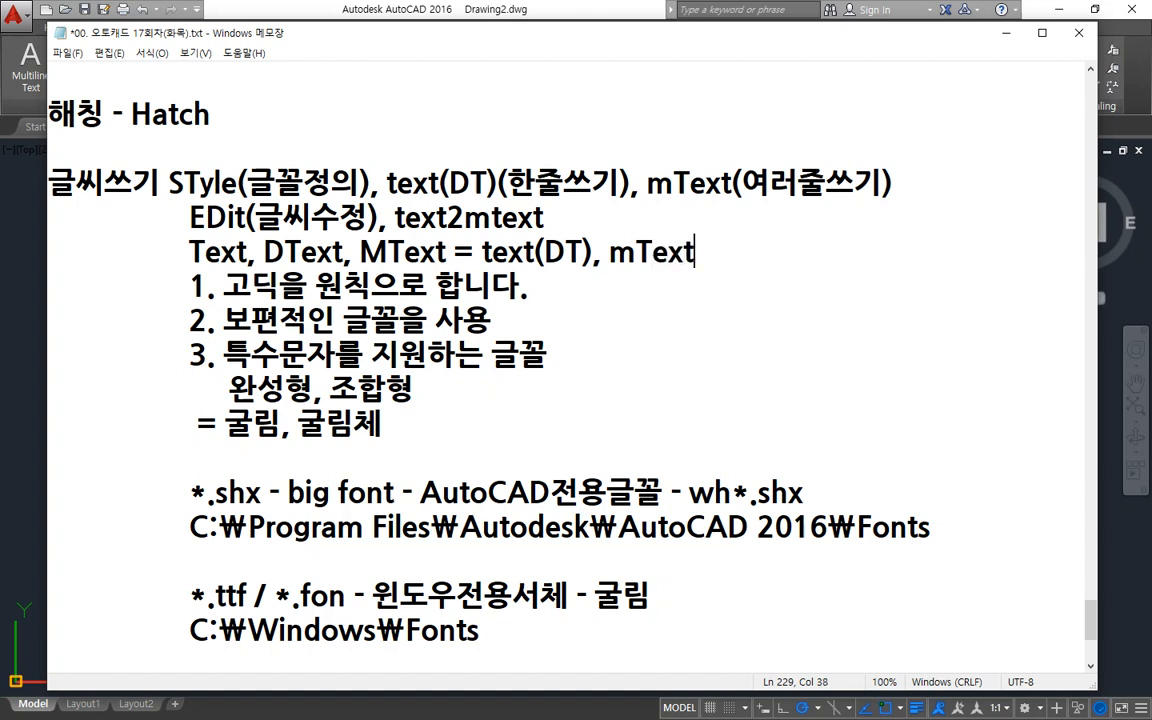
pyautogui.hotkey('ctrl', '2')
pyautogui.moveTo(343, 264); pyautogui.dragTo(196, 266)
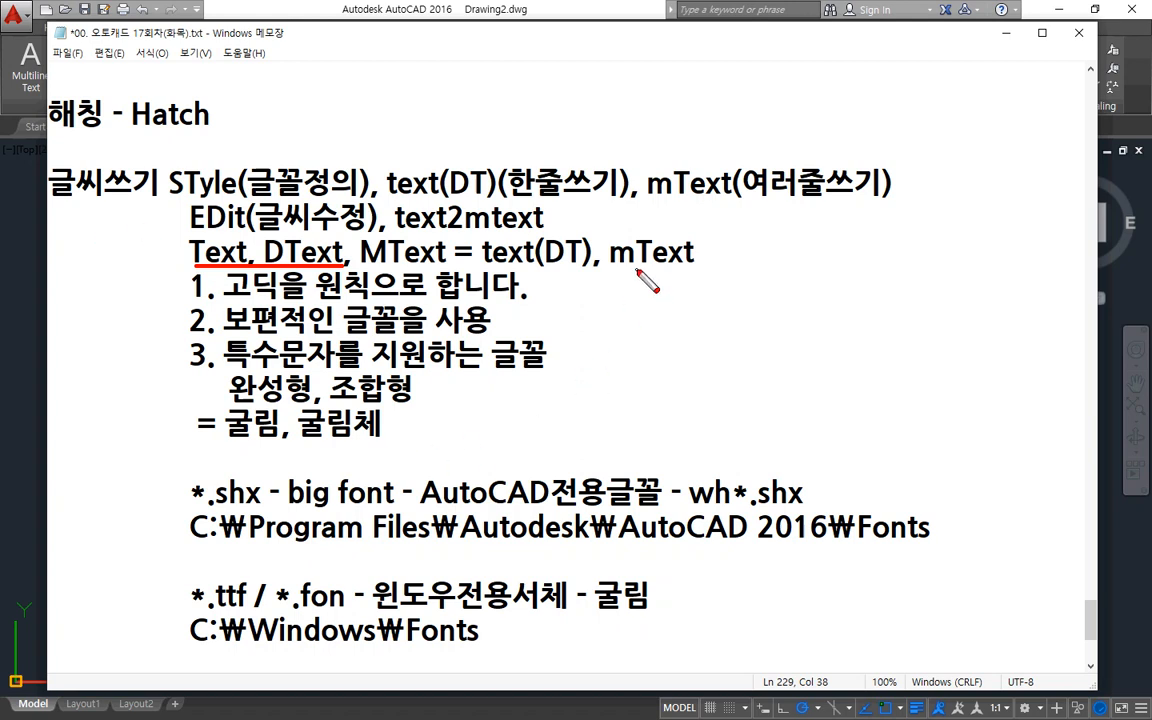
pyautogui.moveTo(694, 268); pyautogui.dragTo(612, 269)
pyautogui.press('e')
pyautogui.moveTo(212, 267)
pyautogui.mouseDown()
pyautogui.moveTo(178, 250)
pyautogui.moveTo(219, 258)
pyautogui.moveTo(172, 205)
pyautogui.moveTo(205, 230)
pyautogui.moveTo(375, 160)
pyautogui.moveTo(652, 238)
pyautogui.mouseUp()
pyautogui.moveTo(624, 190)
pyautogui.mouseDown()
pyautogui.moveTo(641, 216)
pyautogui.moveTo(608, 222)
pyautogui.mouseUp()
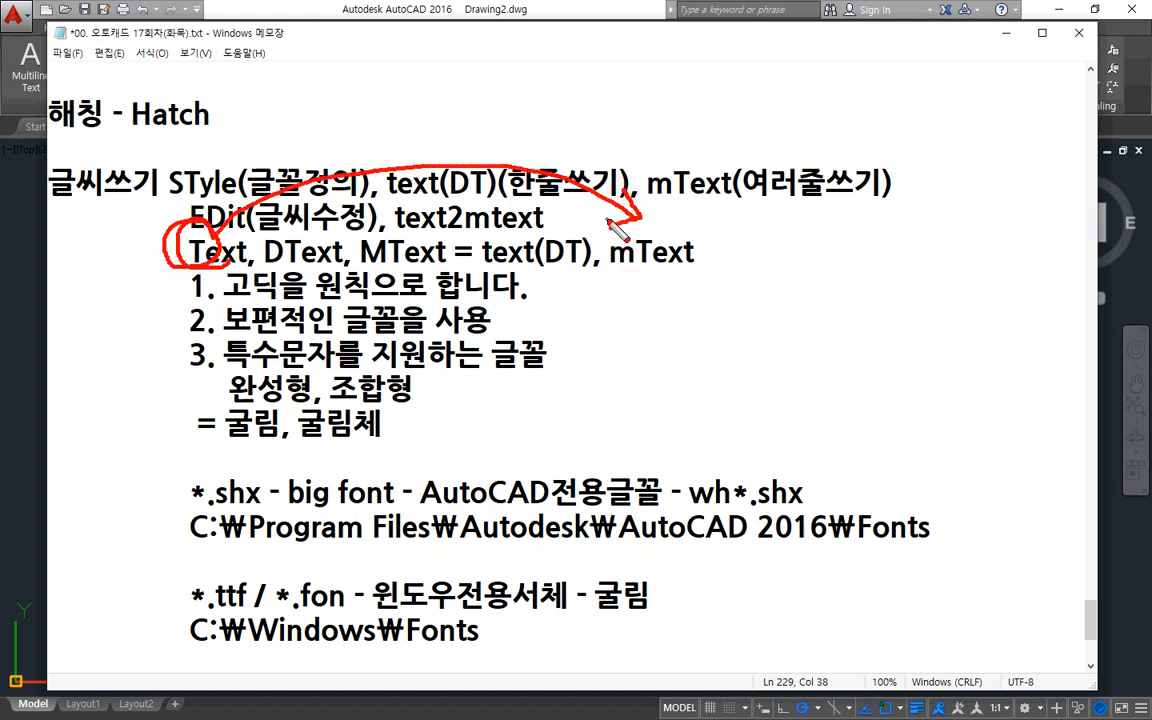
pyautogui.press('e')
pyautogui.moveTo(350, 268); pyautogui.dragTo(190, 268)
pyautogui.moveTo(565, 228)
pyautogui.mouseDown()
pyautogui.moveTo(548, 268)
pyautogui.moveTo(580, 282)
pyautogui.mouseUp()
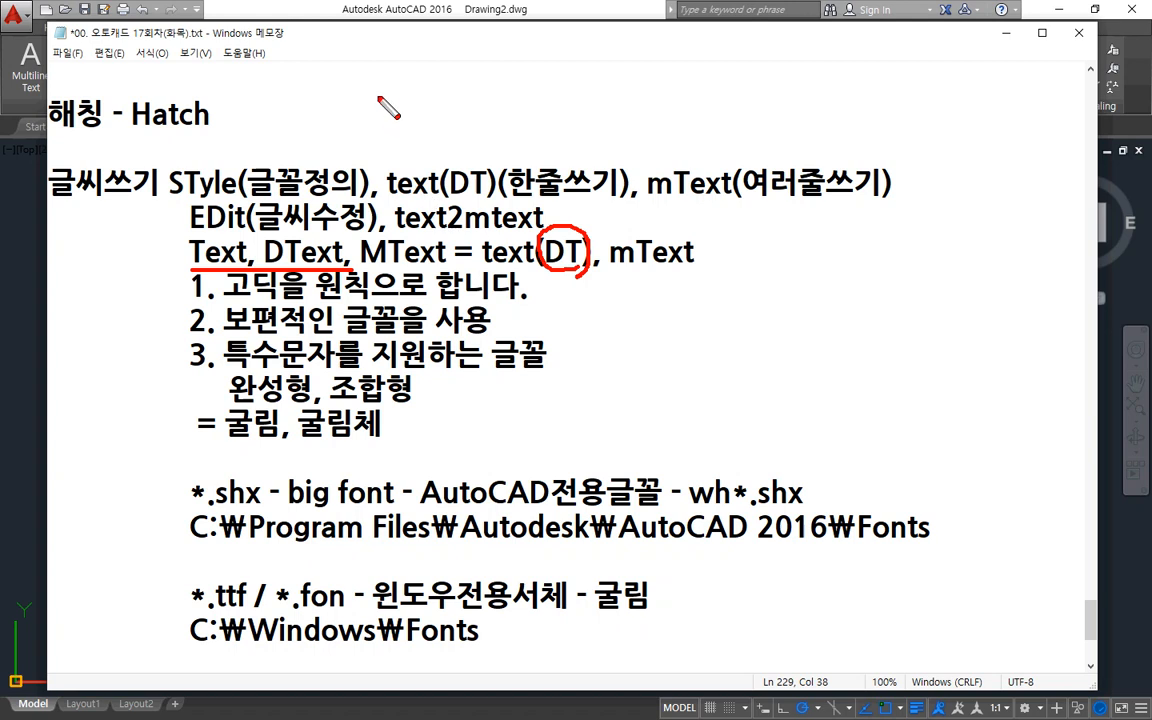
pyautogui.press('Escape')
# - Switch to AutoCAD and start single-line text (DT) to review its current style, height, annotative and justification settings
pyautogui.click(352, 6)
pyautogui.write('dt')
pyautogui.press('Return')
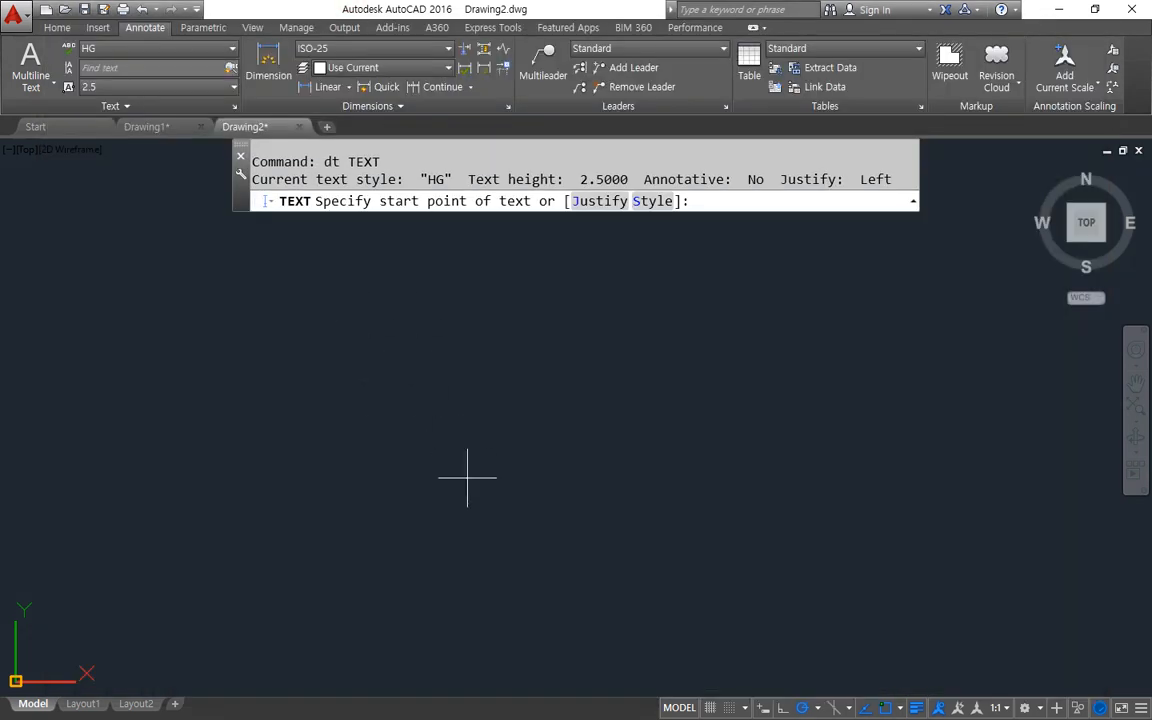
pyautogui.hotkey('ctrl', '2')
pyautogui.moveTo(317, 185); pyautogui.dragTo(621, 188)
pyautogui.moveTo(773, 187); pyautogui.dragTo(676, 187)
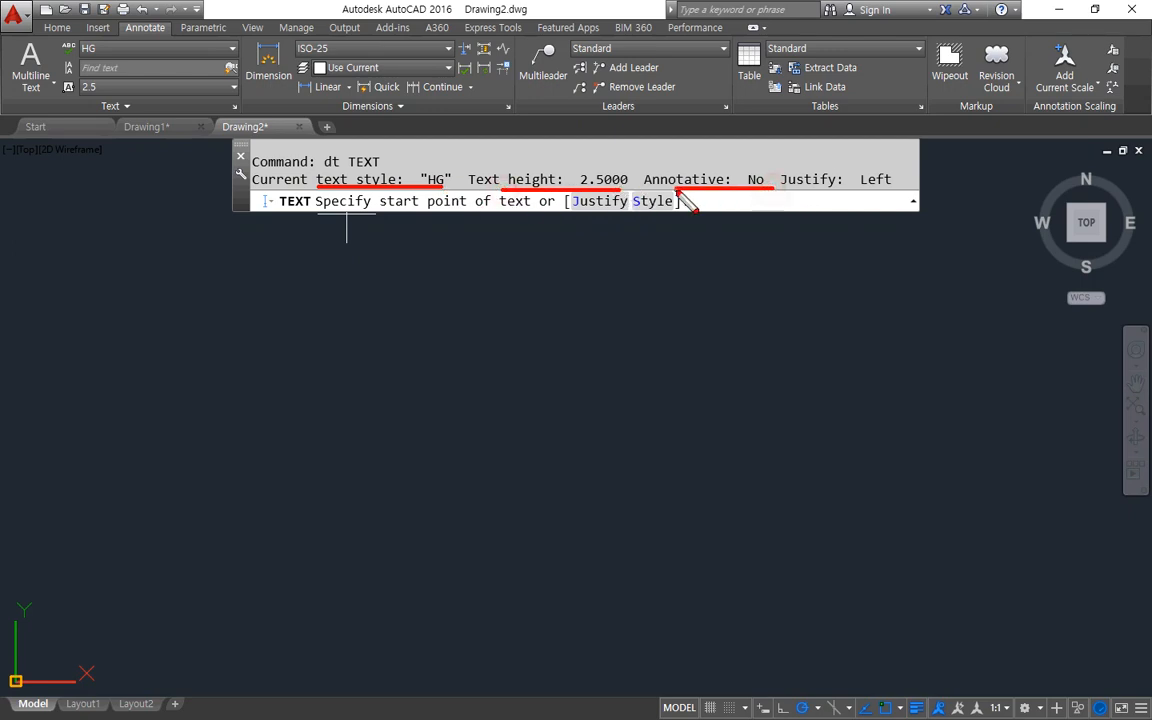
pyautogui.moveTo(796, 189); pyautogui.dragTo(898, 192)
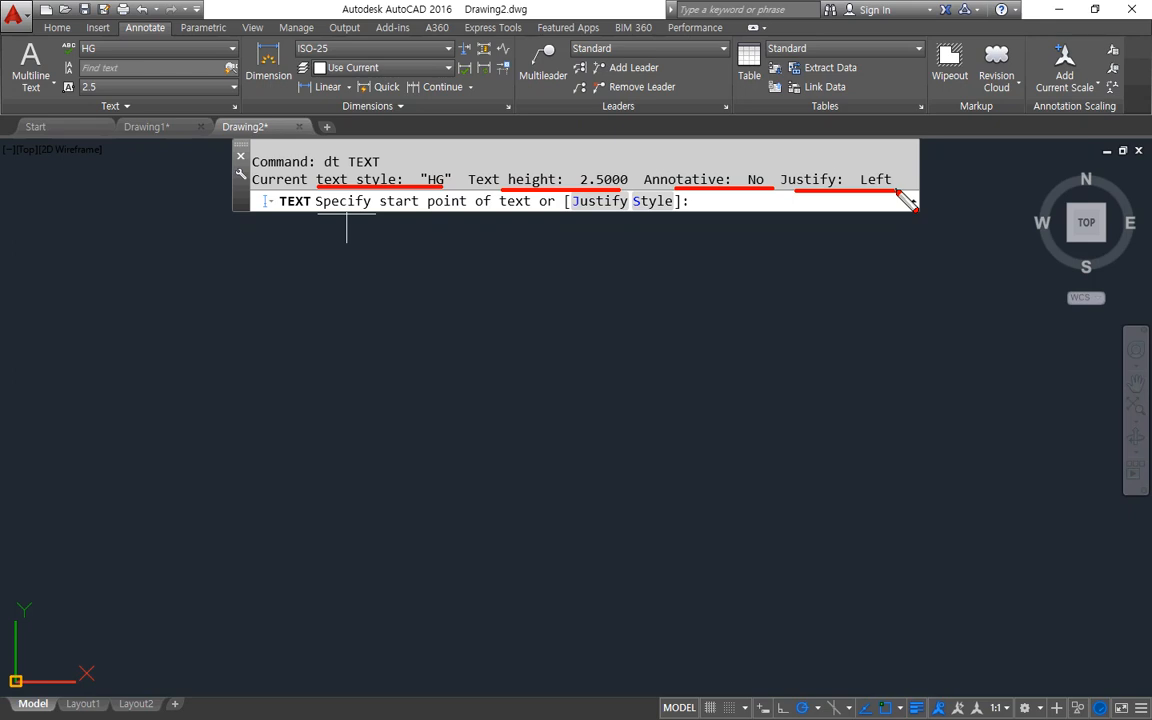
pyautogui.press('Escape')
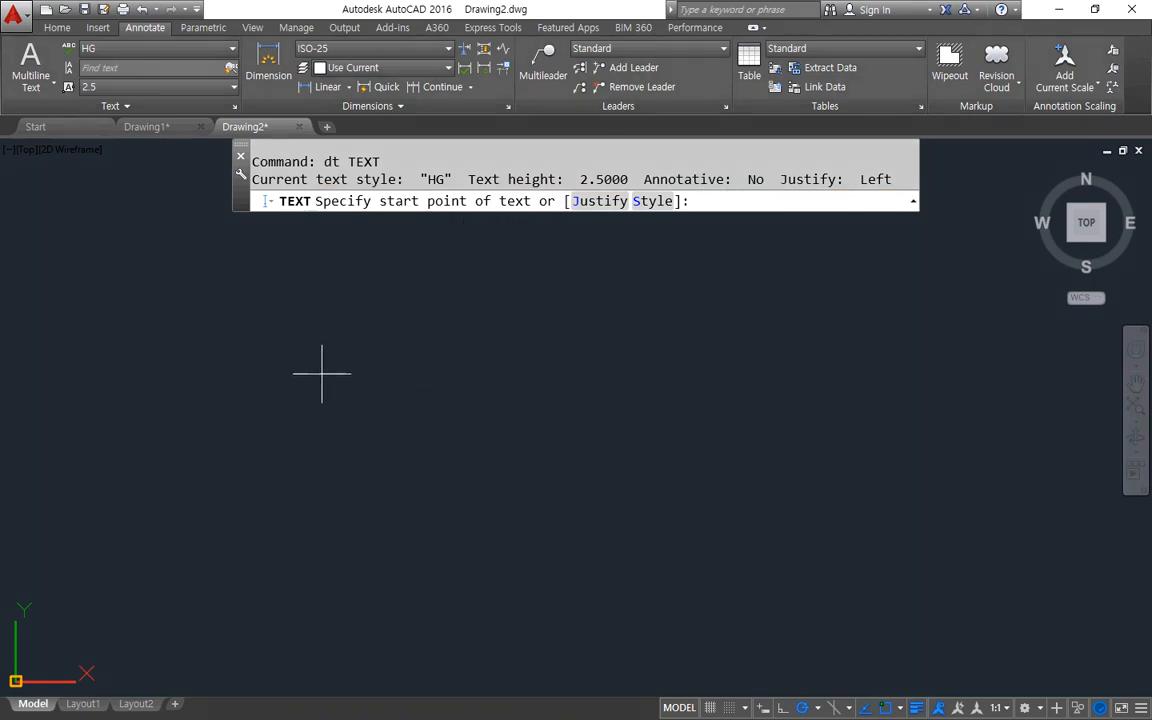
# - Place single-line text with height 2.5 and rotation 0, entering the lines "동해물과 백두산이" and "마르고 닳도록"
pyautogui.click(296, 433)
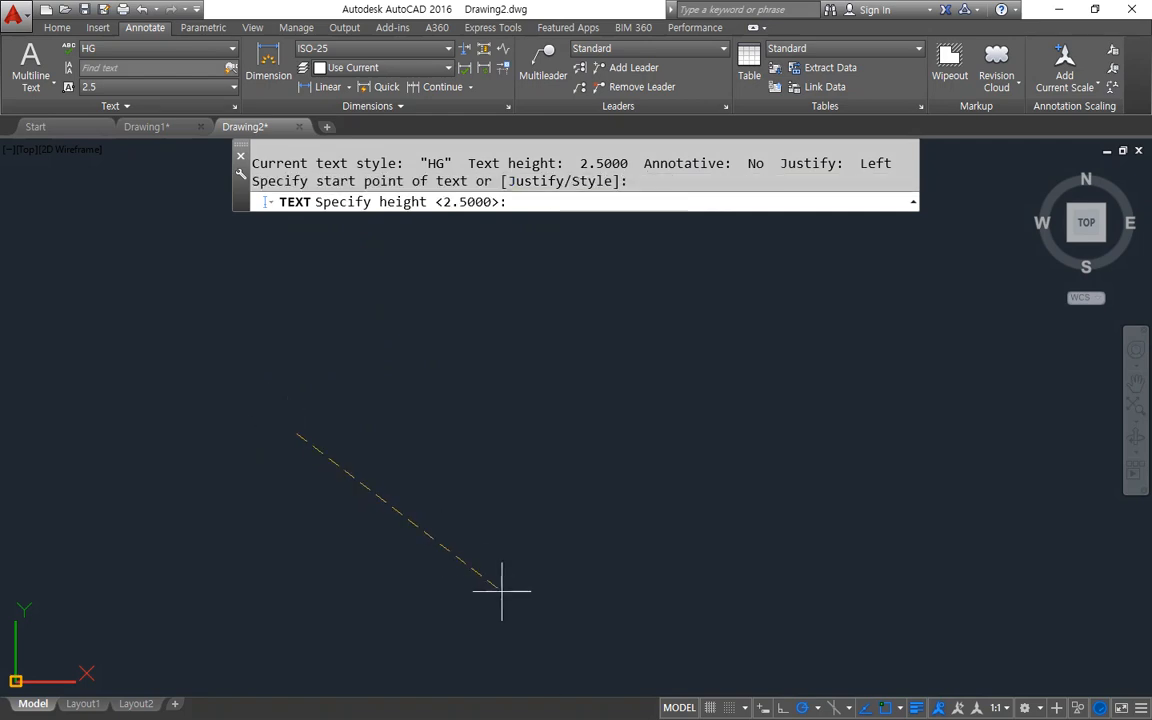
pyautogui.press('Return')
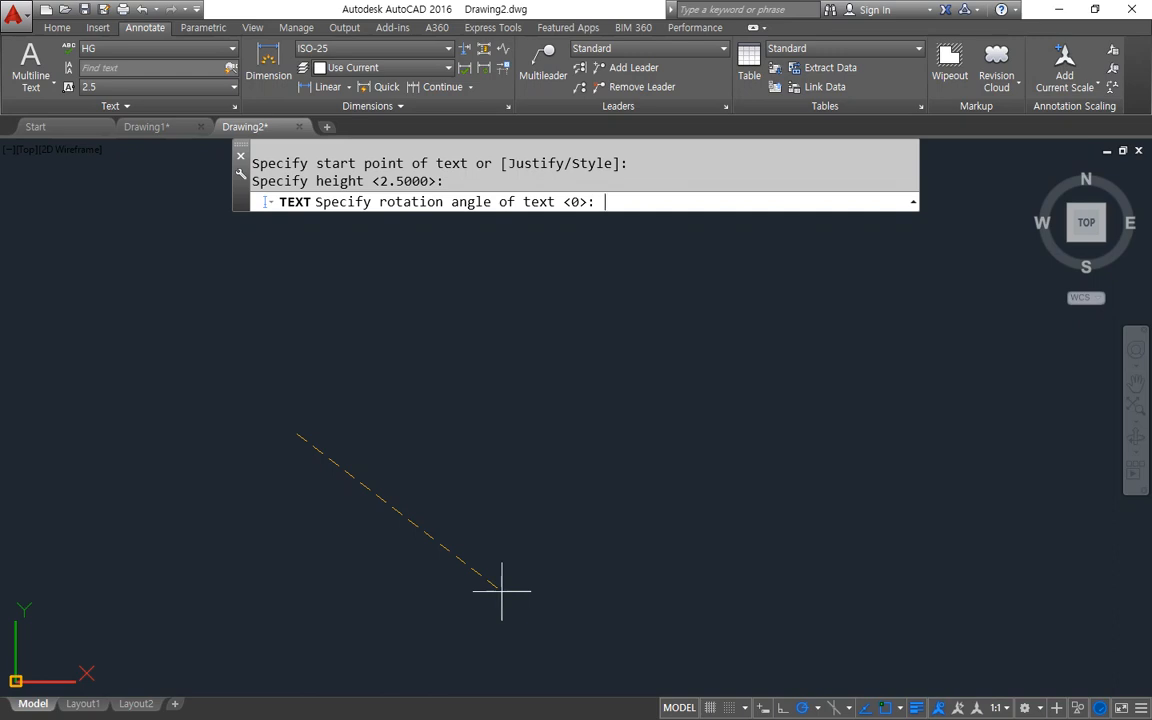
pyautogui.press('Return')
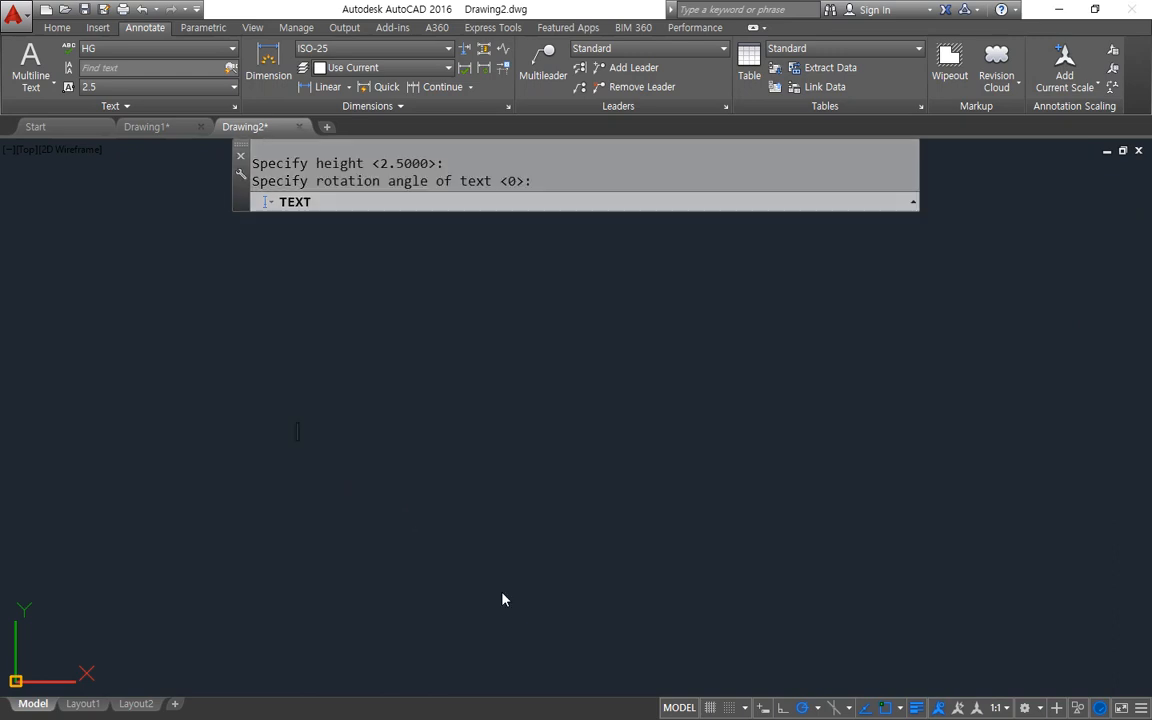
pyautogui.write('ㄷ동해물과')
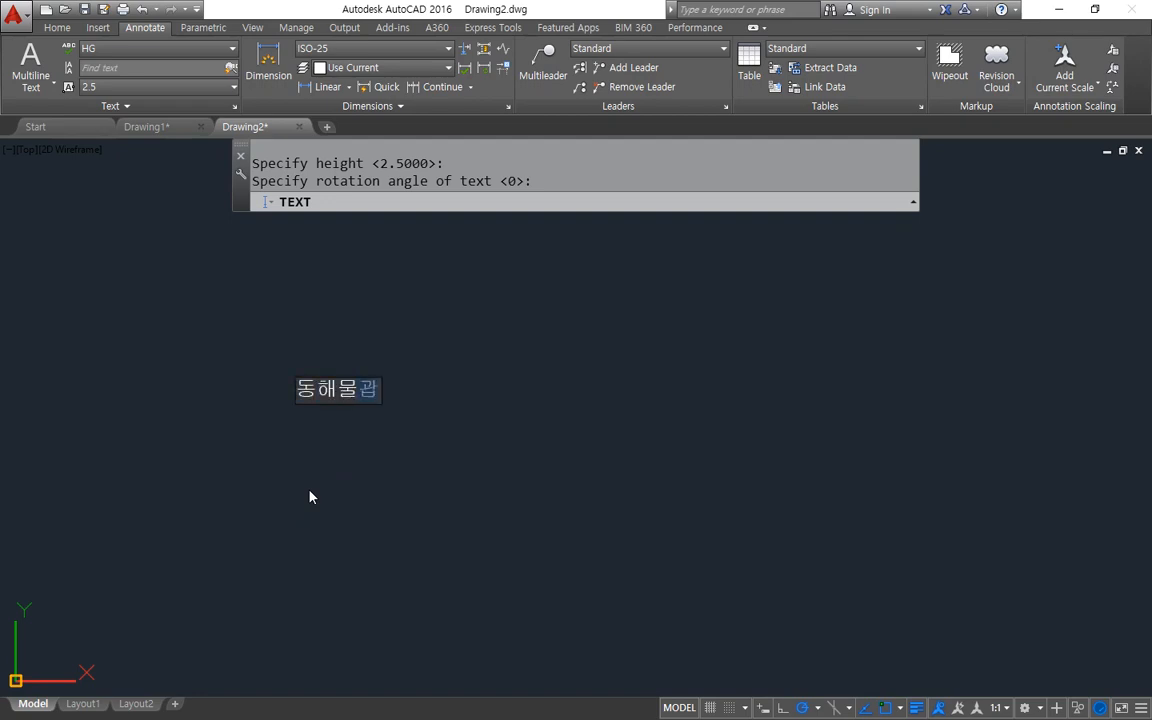
pyautogui.write(' 백두산이')
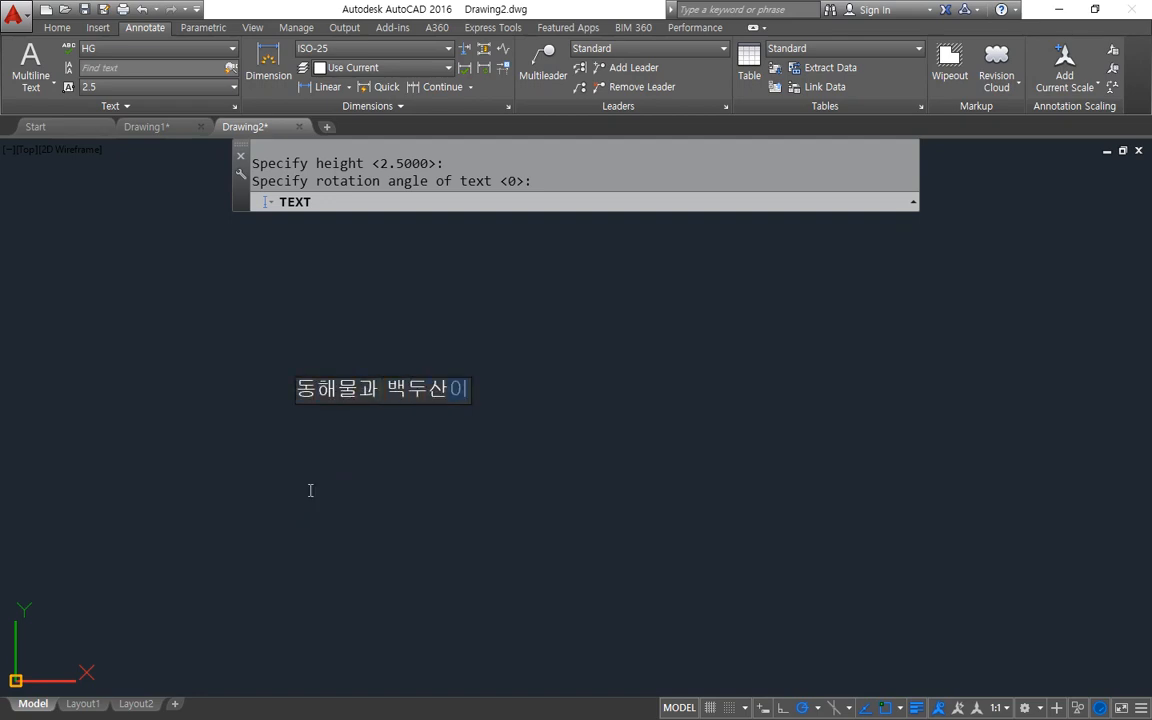
pyautogui.press('Return')
pyautogui.write('마르고 닳돌')
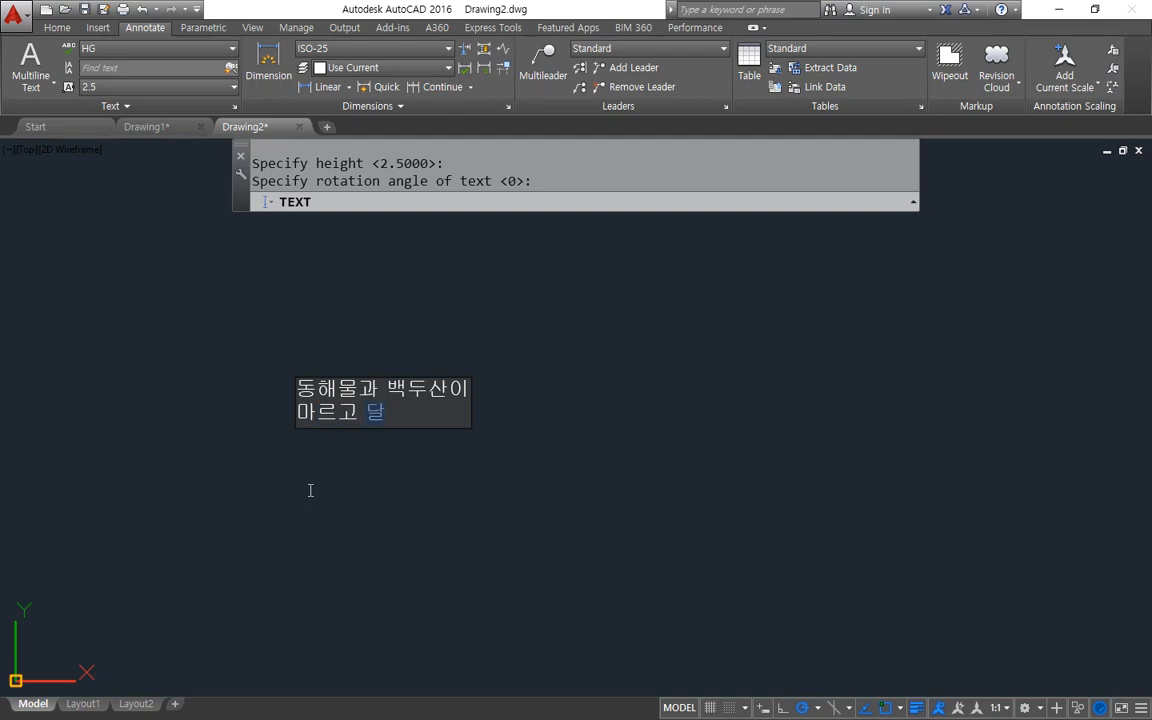
pyautogui.write('록')
# - Add the lines "하느님이 보우하사" and "우리나라 만세" below and finish the text
pyautogui.press('Return')
pyautogui.write('하느님ㅇ')
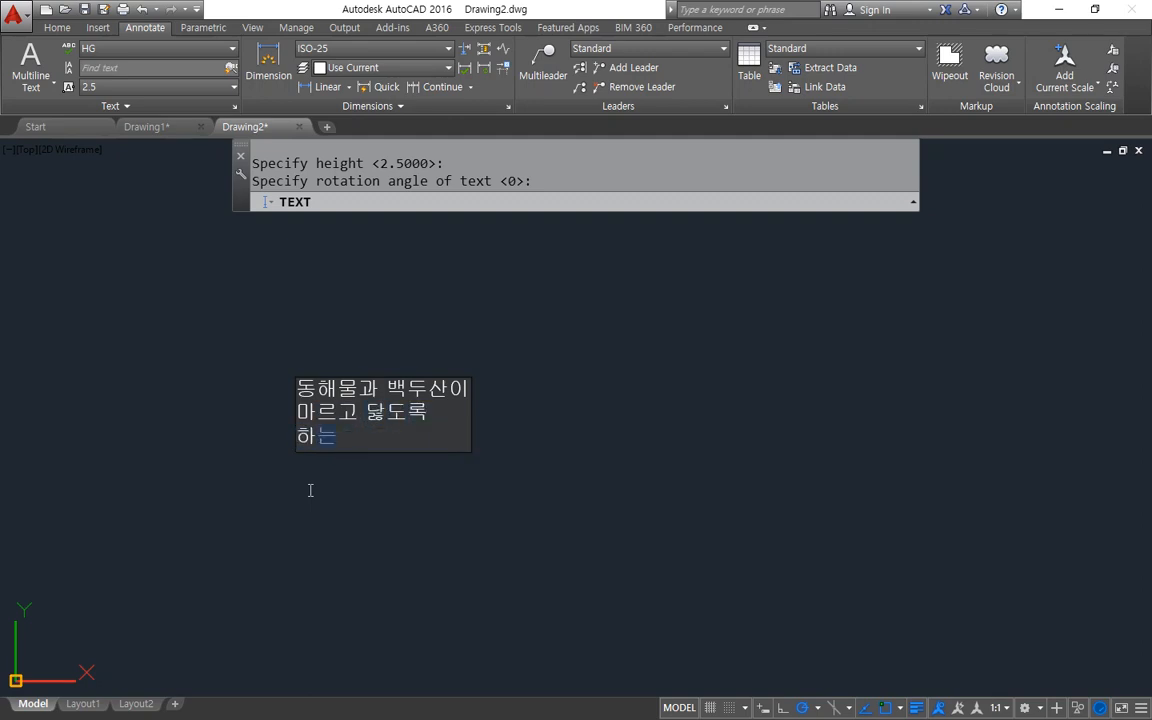
pyautogui.write('이 보우하사')
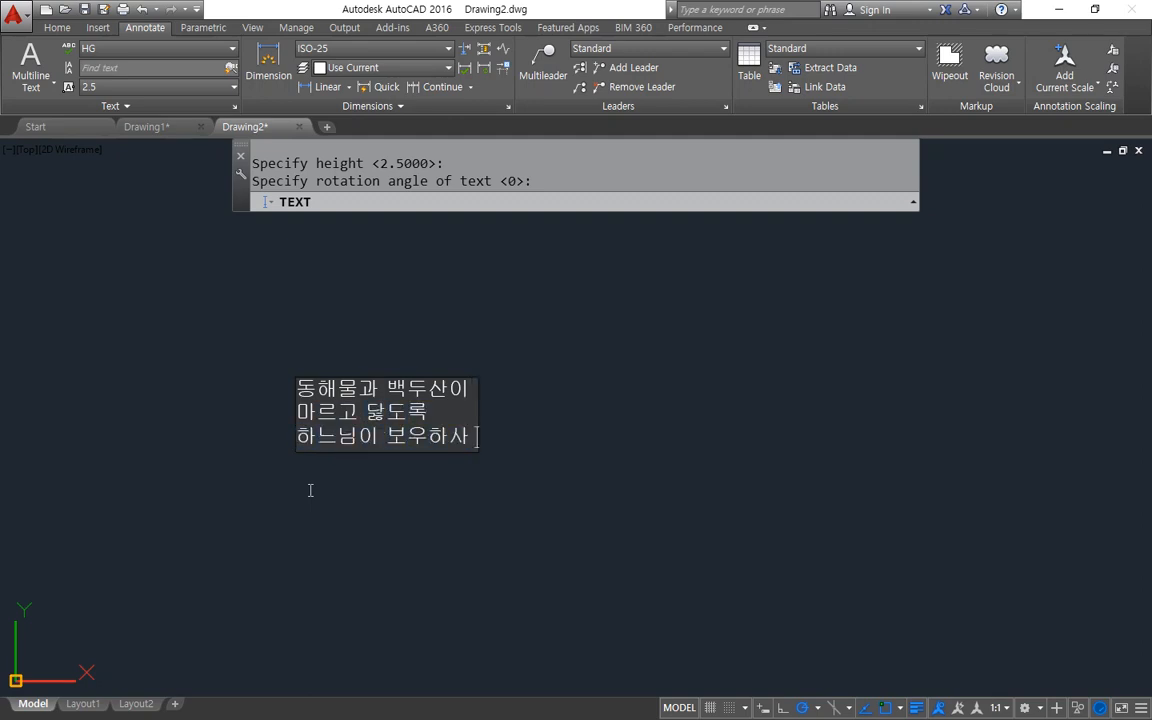
pyautogui.press('Return')
pyautogui.write('우리나')
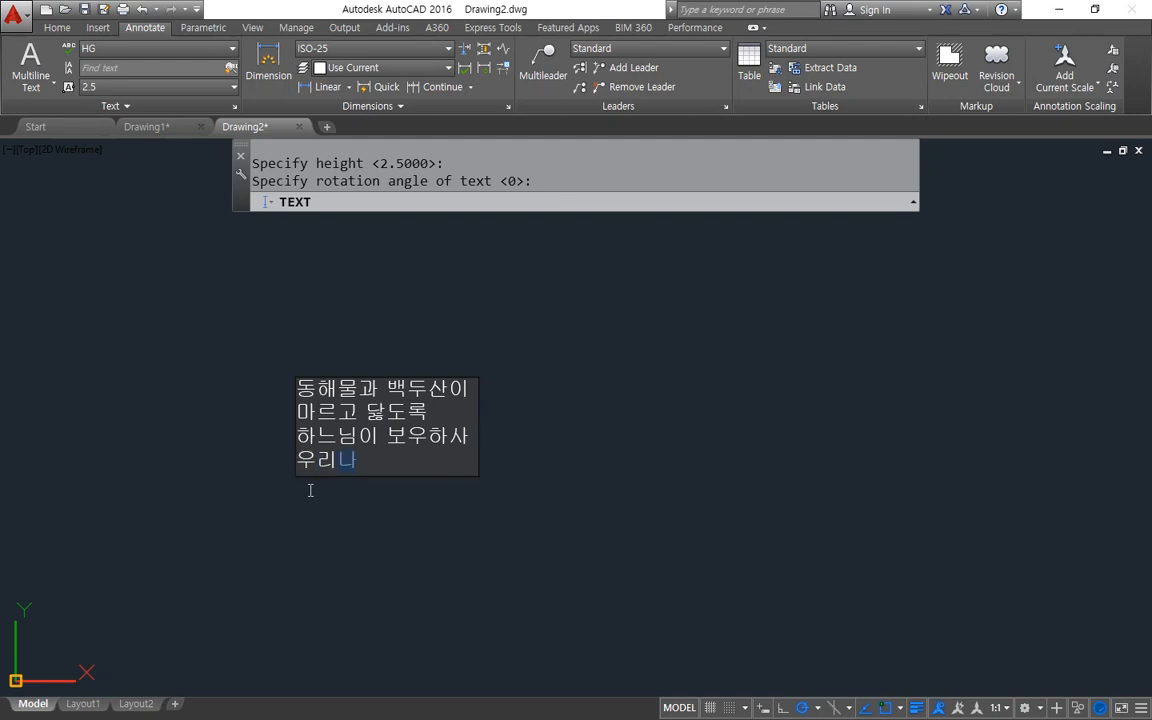
pyautogui.write('라 만세')
pyautogui.press('Return')
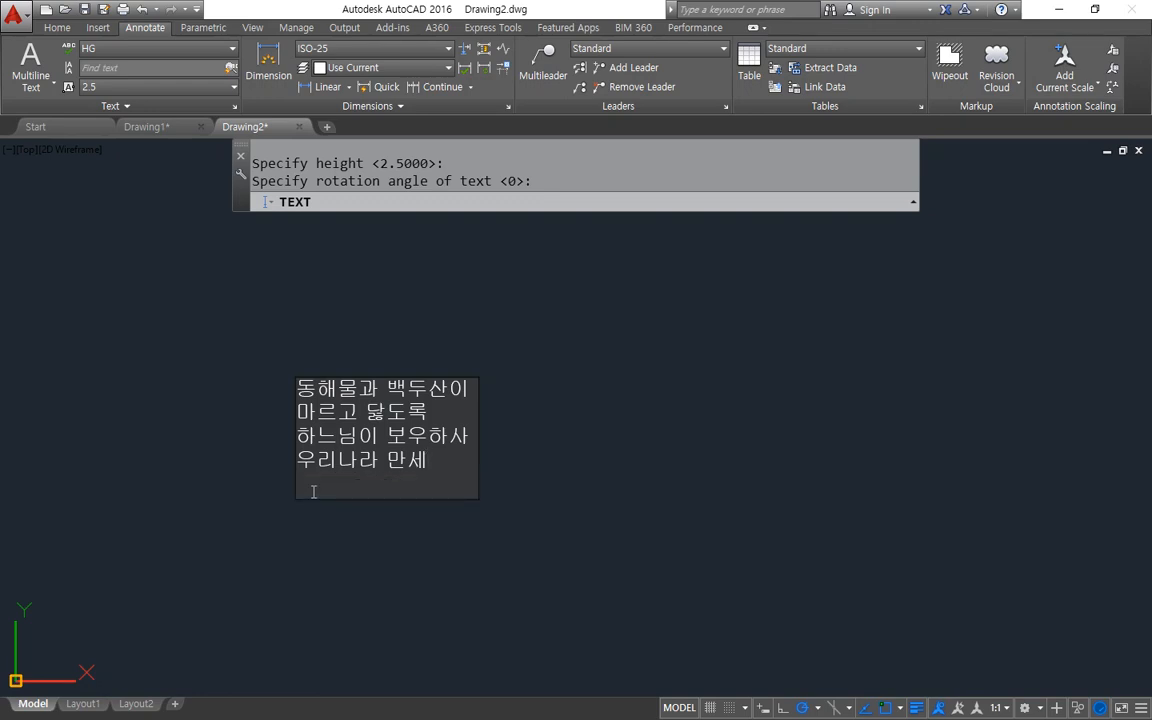
pyautogui.press('Return')
pyautogui.scroll(6, 340, 400)
pyautogui.scroll(2, 356, 525)
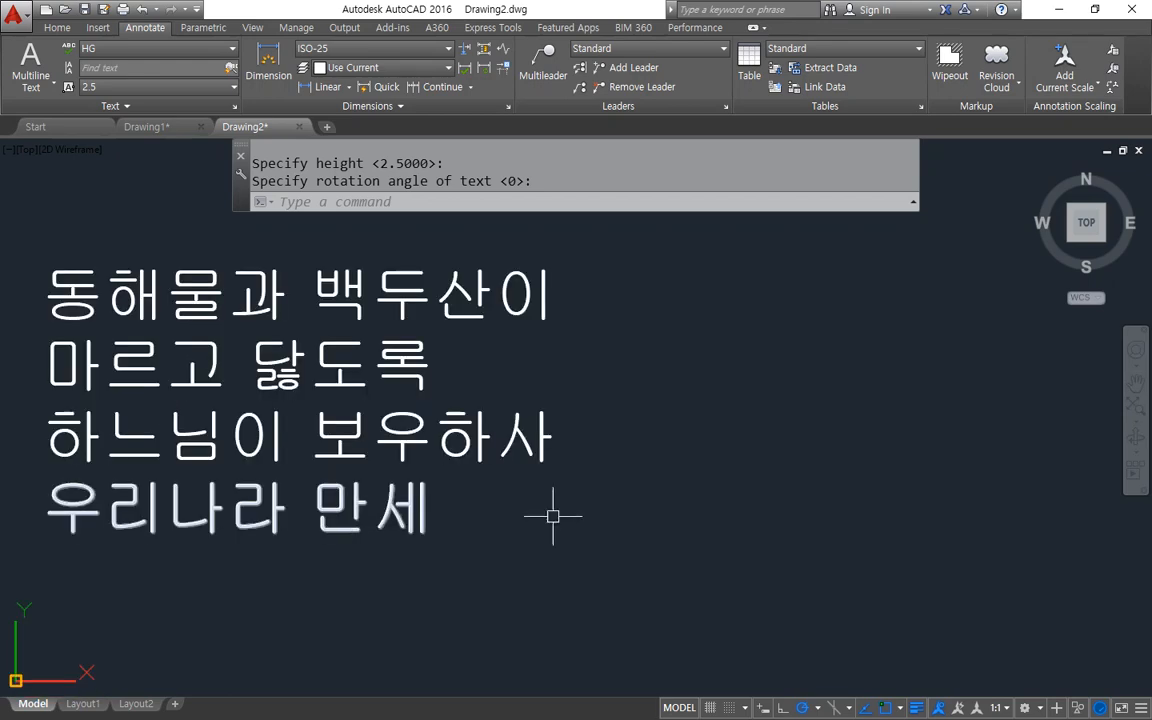
# - Move the text line "동해물과 백두산이" straight up, away from the other three lines
pyautogui.scroll(-2, 667, 489)
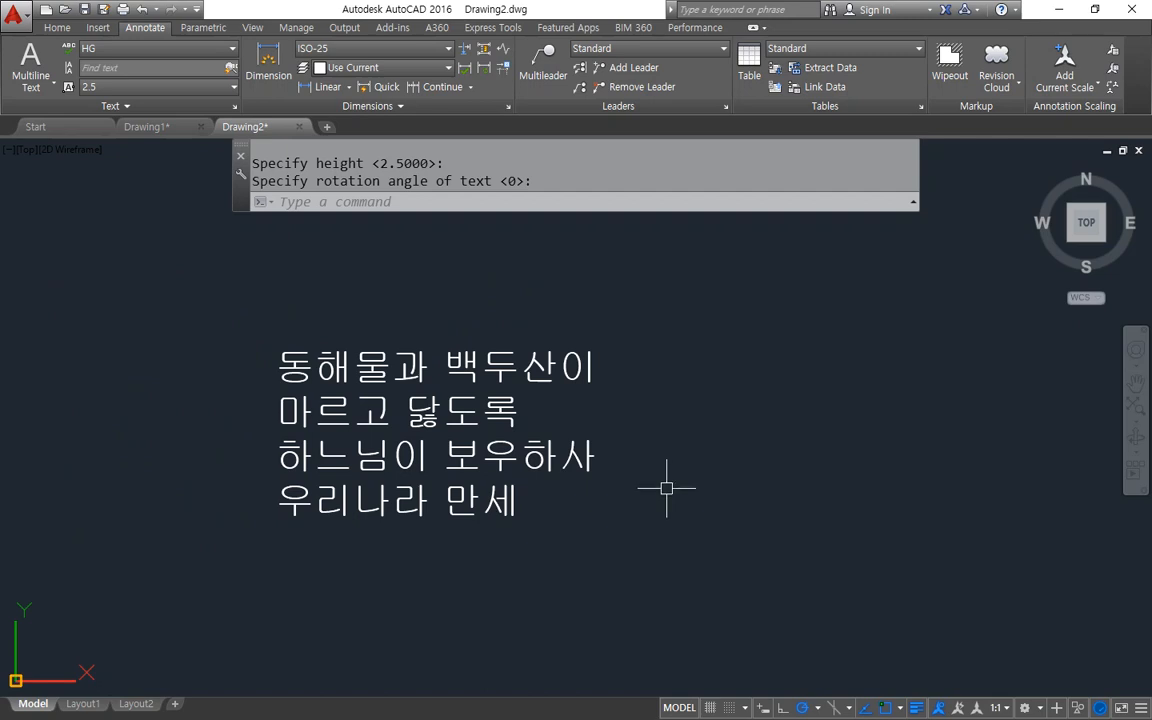
pyautogui.write('m')
pyautogui.press('Return')
pyautogui.click(600, 378)
pyautogui.press('Return')
pyautogui.click(736, 438)
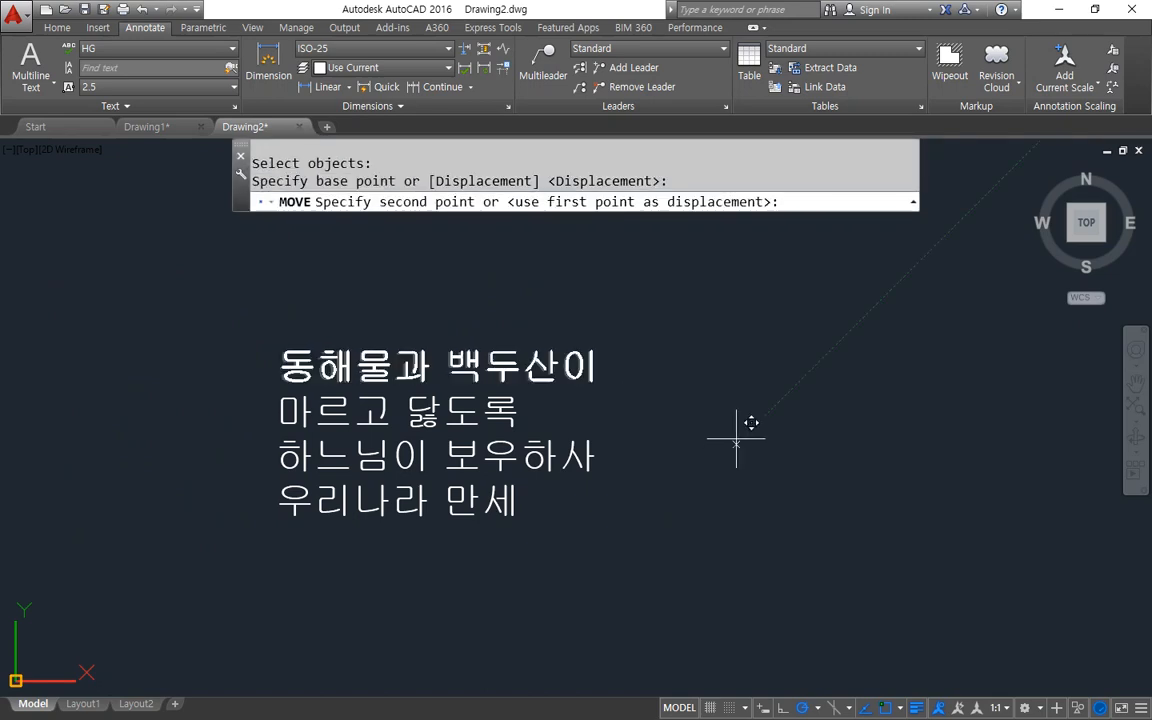
pyautogui.click(730, 378)
# - Move the text line "마르고 닳도록" up, roughly midway between its neighbouring lines
pyautogui.press('Return')
pyautogui.click(510, 410)
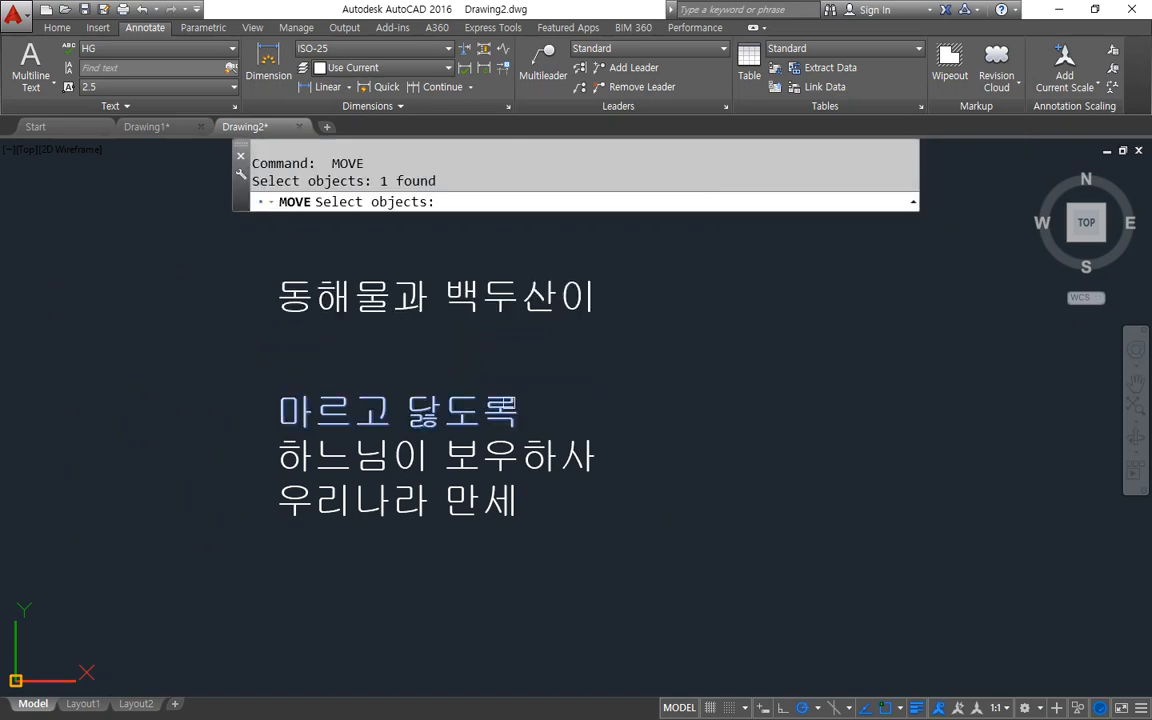
pyautogui.press('Return')
pyautogui.click(758, 417)
pyautogui.click(758, 380)
# - Move the text line "우리나라 만세" down, away from the line above it
pyautogui.press('Return')
pyautogui.click(515, 503)
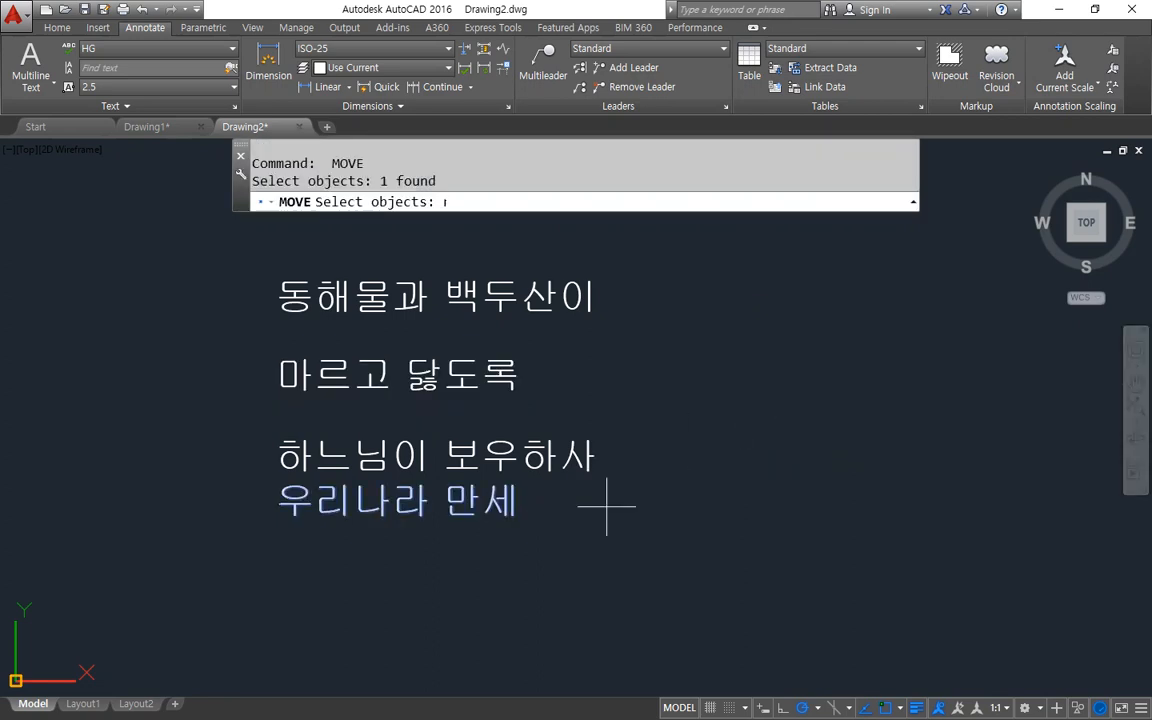
pyautogui.press('Return')
pyautogui.click(606, 506)
pyautogui.click(616, 532)
pyautogui.press('Escape')
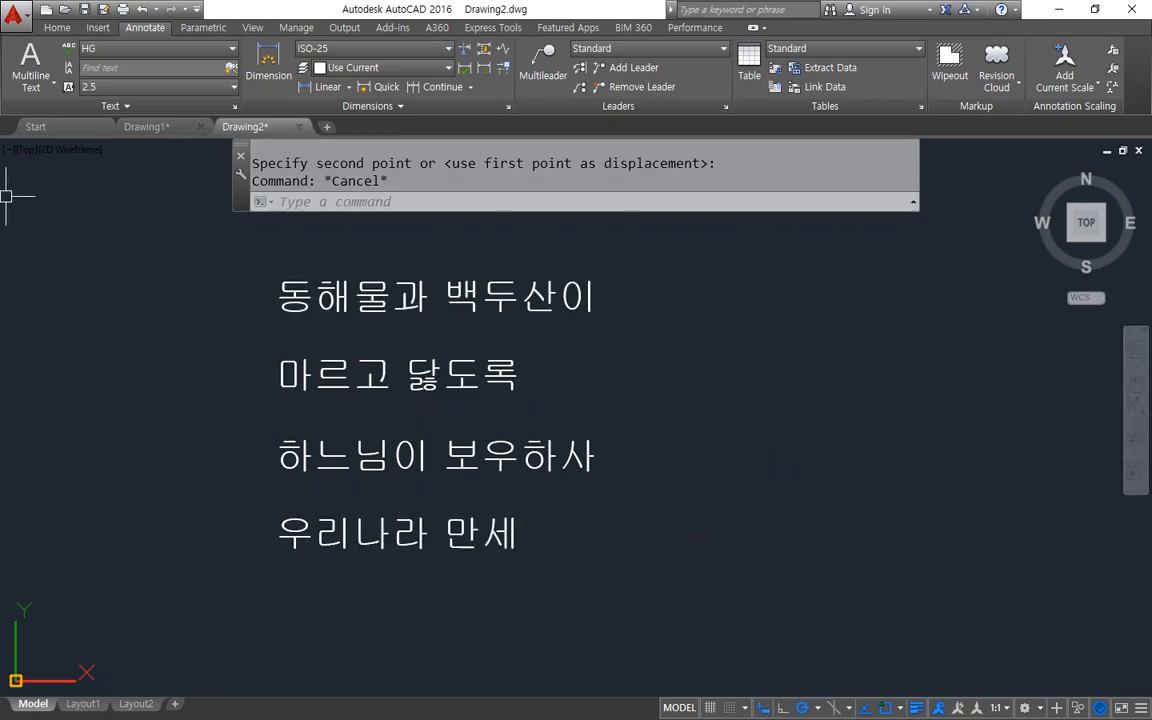
# - Erase all four single-line text objects from the drawing
pyautogui.click(633, 584)
pyautogui.click(311, 272)
pyautogui.press('Delete')
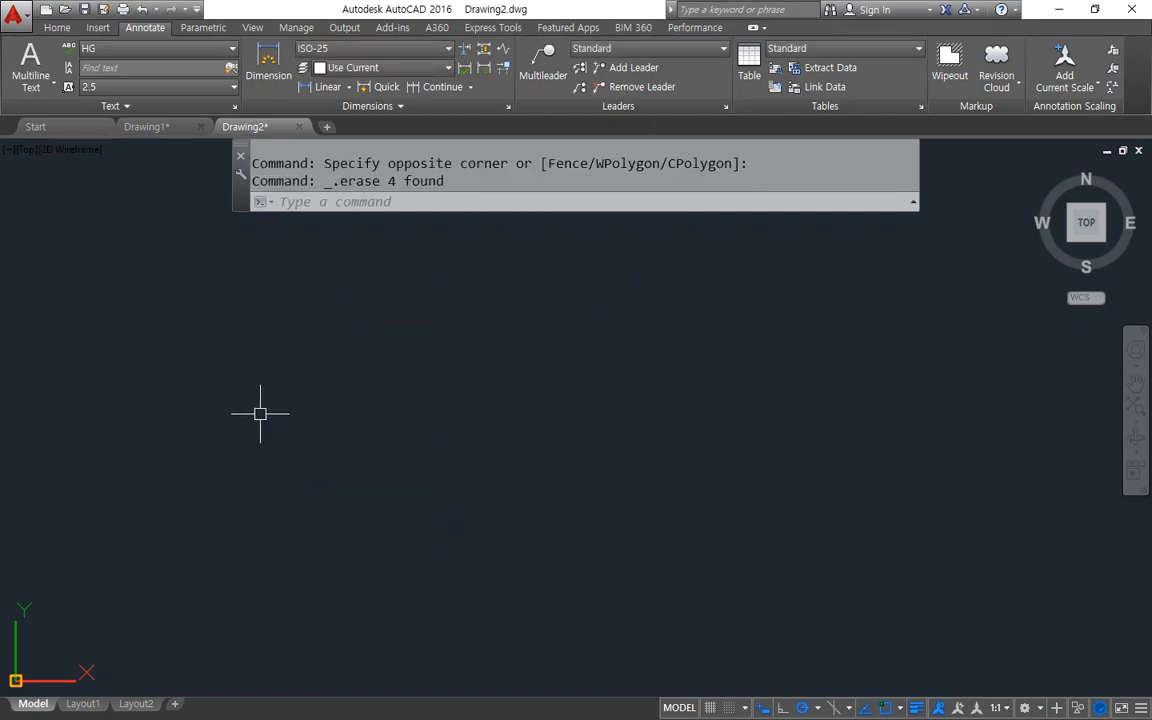
# - Place new single-line text with height 2.5 and rotation 0, entering "동해물과 백두산이" as the first line
pyautogui.write('text')
pyautogui.press('Return')
pyautogui.click(273, 375)
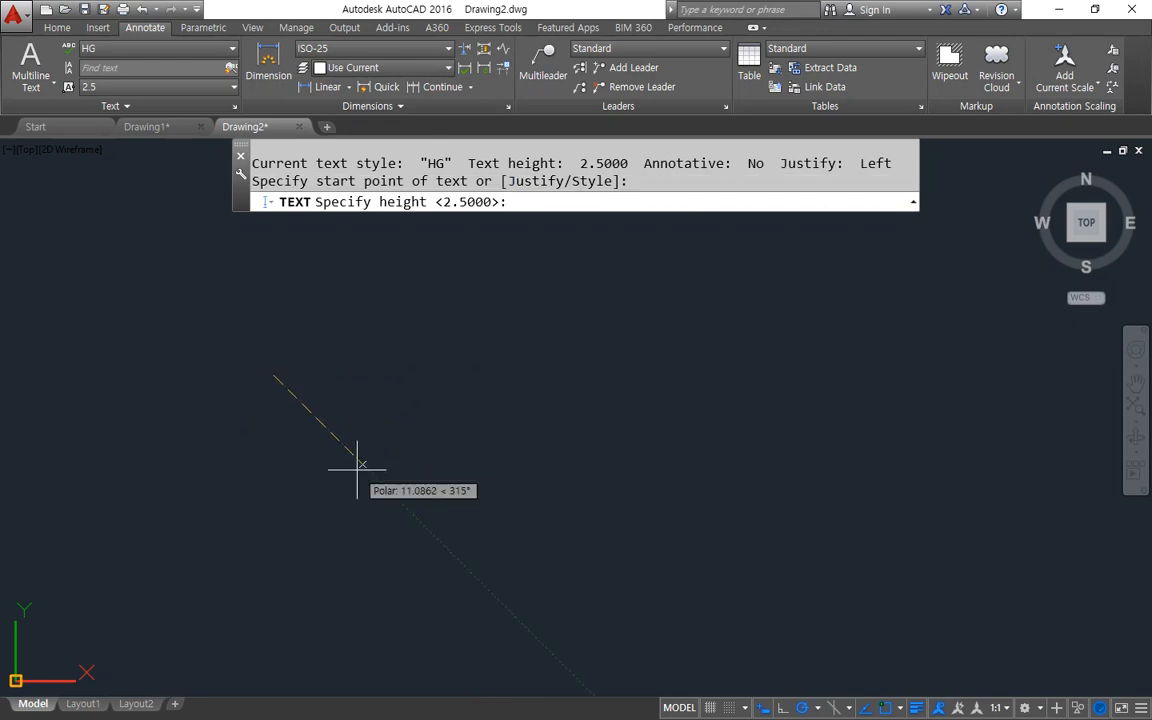
pyautogui.press('Return')
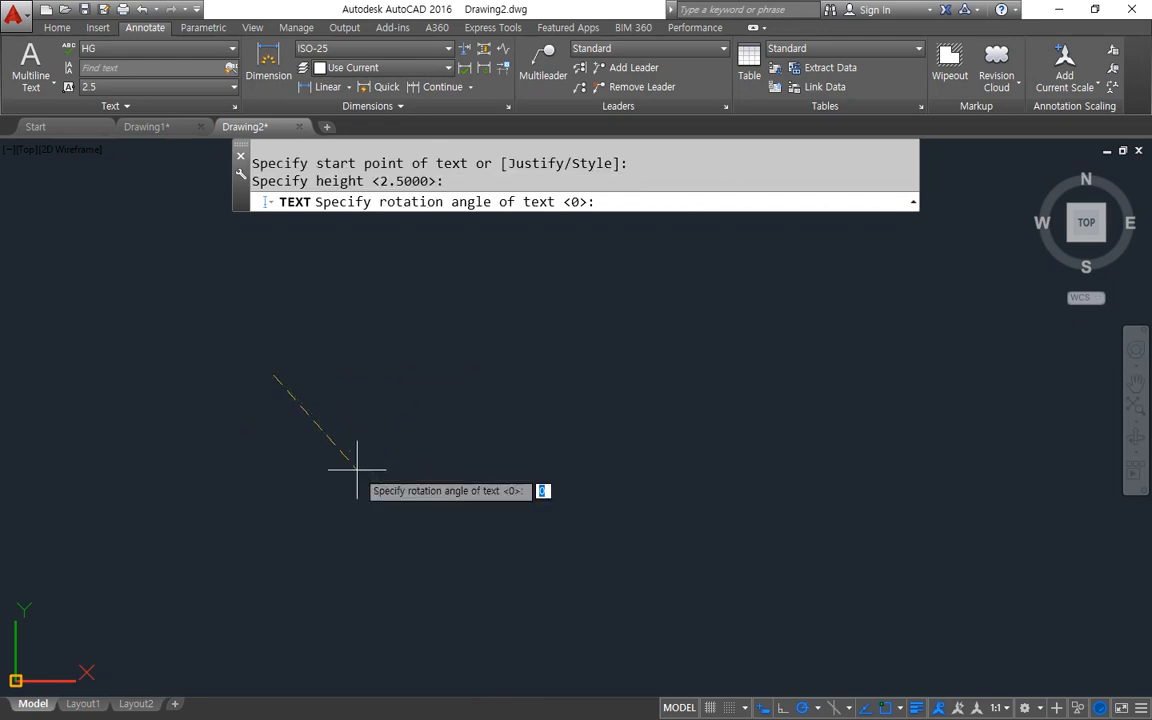
pyautogui.press('Return')
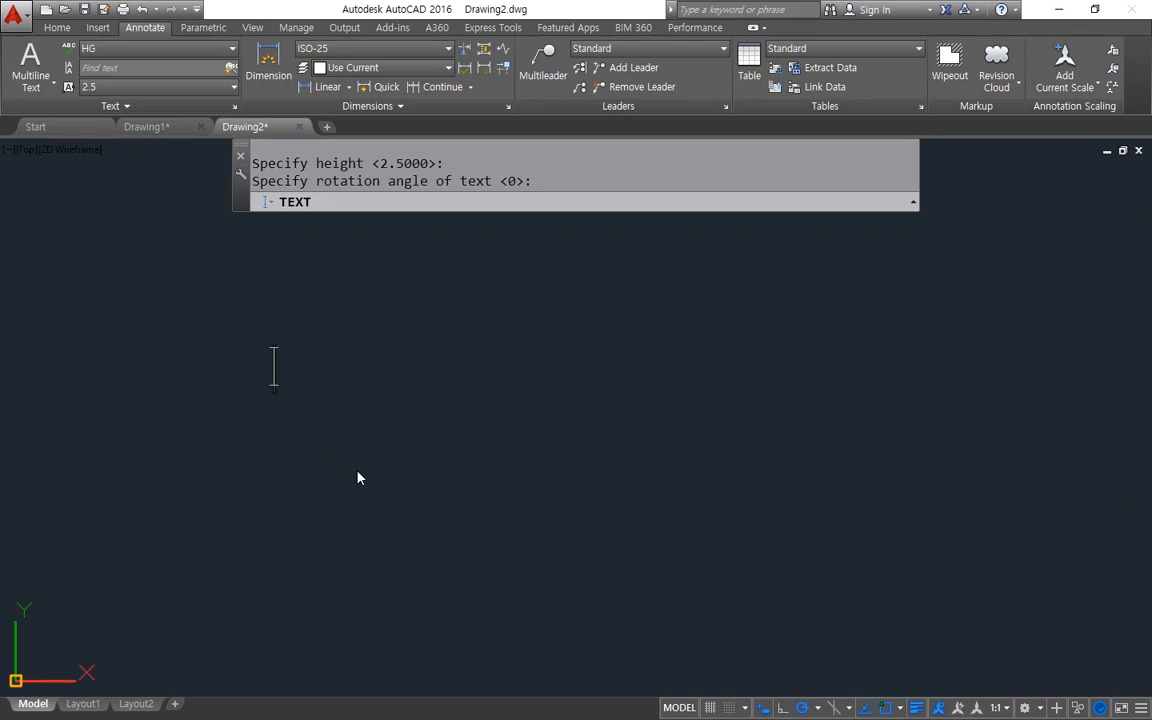
pyautogui.write('동해물')
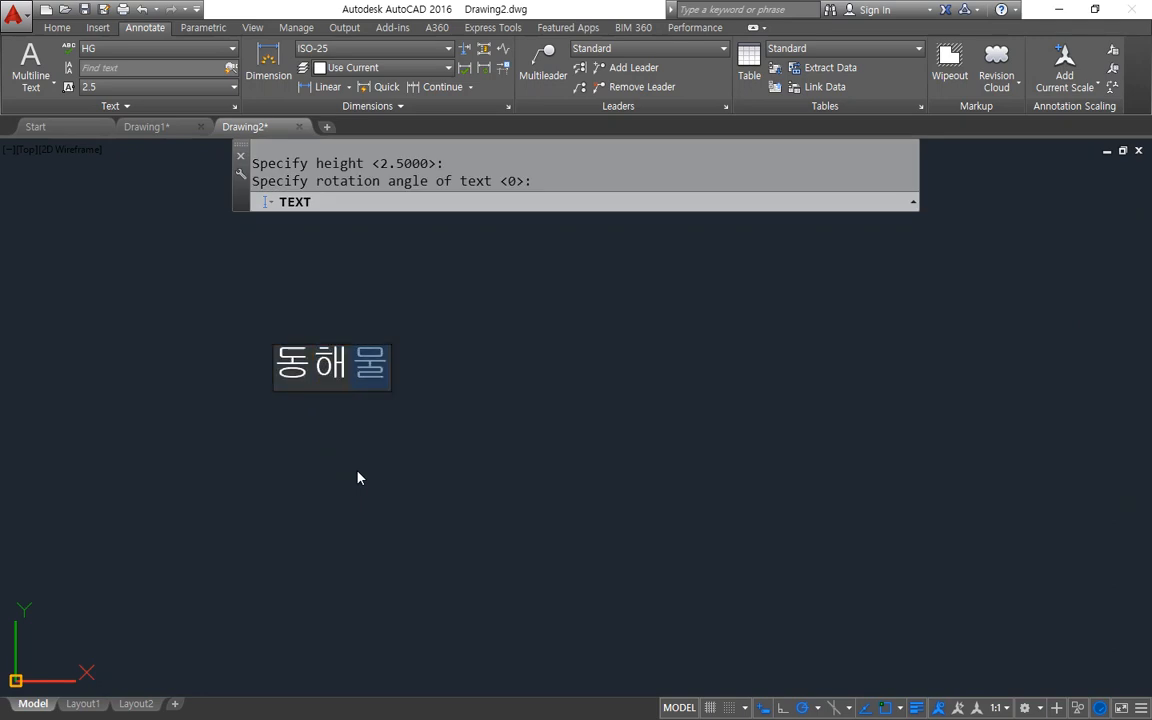
pyautogui.write('과 배')
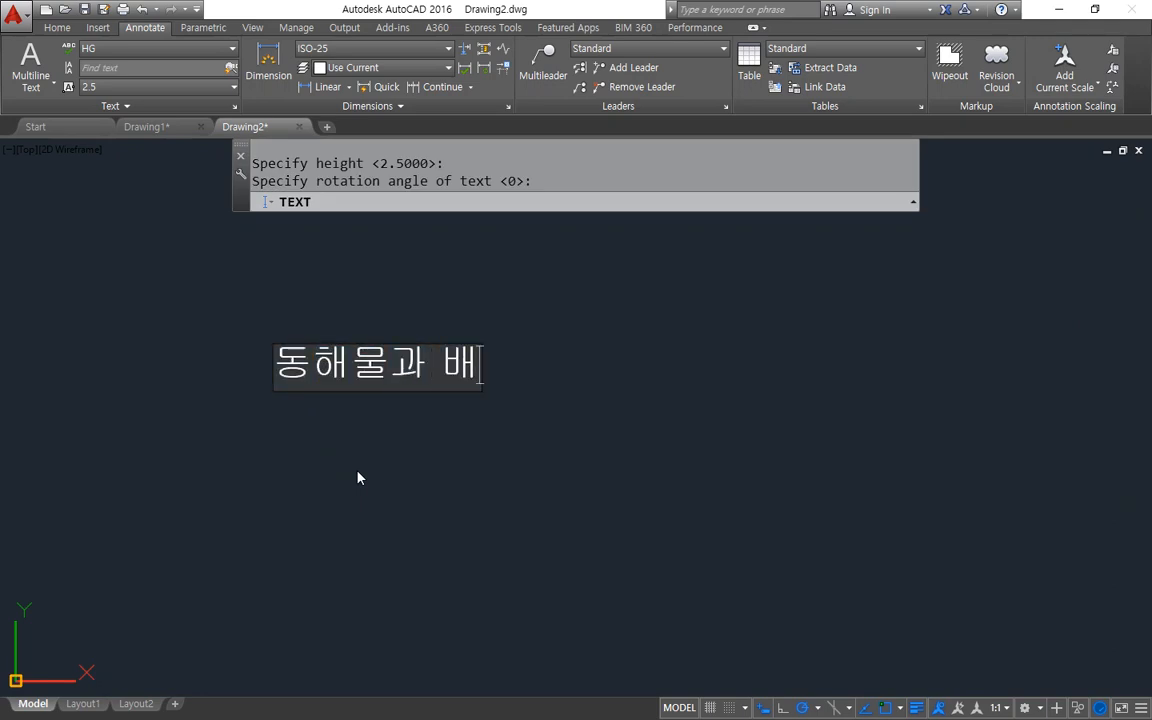
pyautogui.write('ㄱ수ㅅ')
pyautogui.press('BackSpace')
pyautogui.press('BackSpace')
pyautogui.press('BackSpace')
pyautogui.write('두사ㄴ이')
# - Add "마르고 닳도록" as the second line of the text being entered
pyautogui.press('Return')
pyautogui.write('마르고 ')
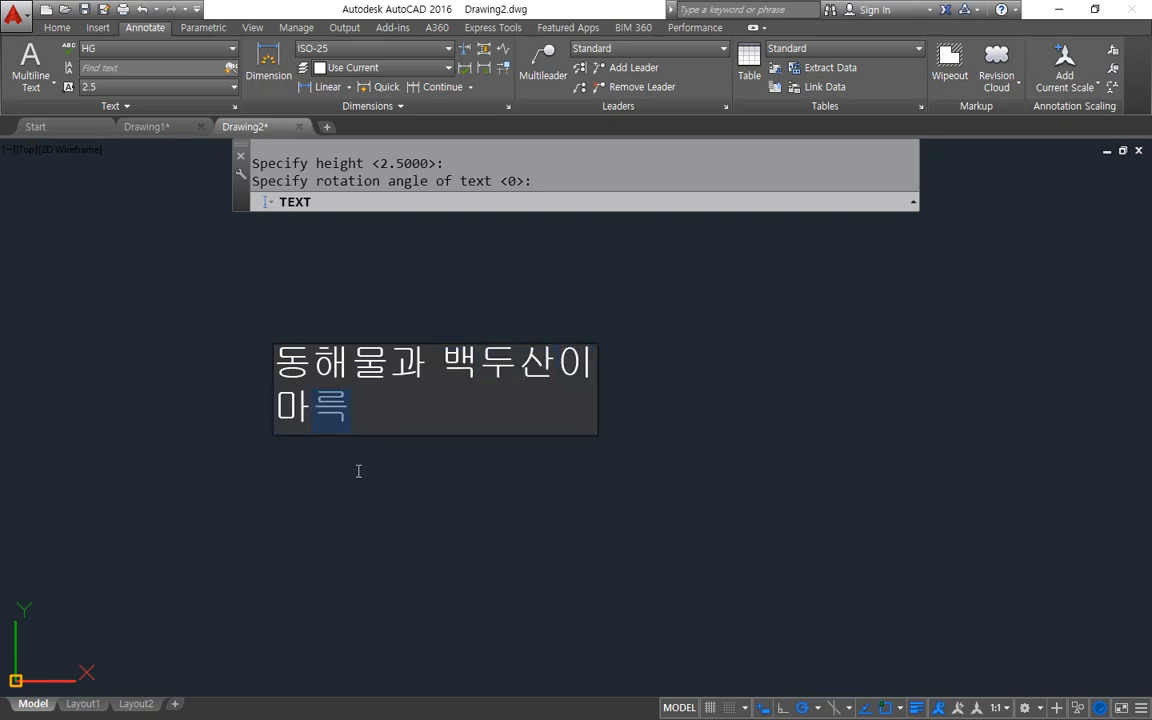
pyautogui.write('닳도록')
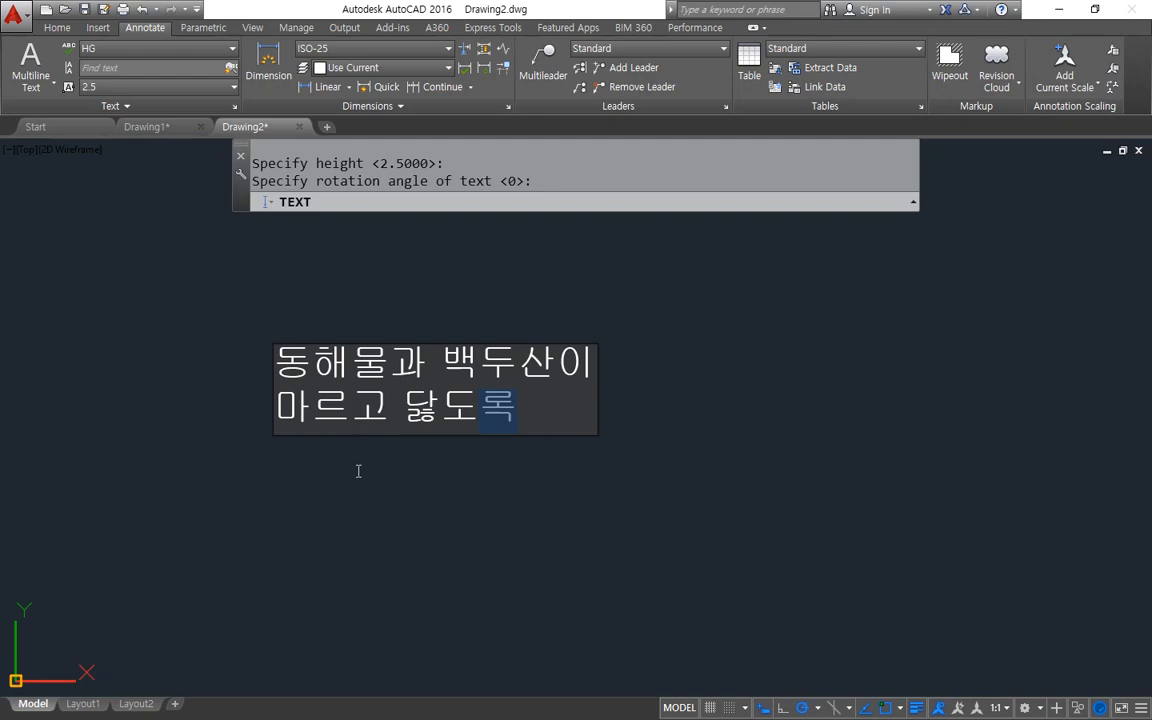
# - Delete the second line and "백두산이" from the text being entered, keeping only "동해물과"
pyautogui.press('BackSpace')
pyautogui.press('BackSpace')
pyautogui.press('BackSpace')
pyautogui.press('BackSpace')
pyautogui.press('BackSpace')
pyautogui.press('BackSpace')
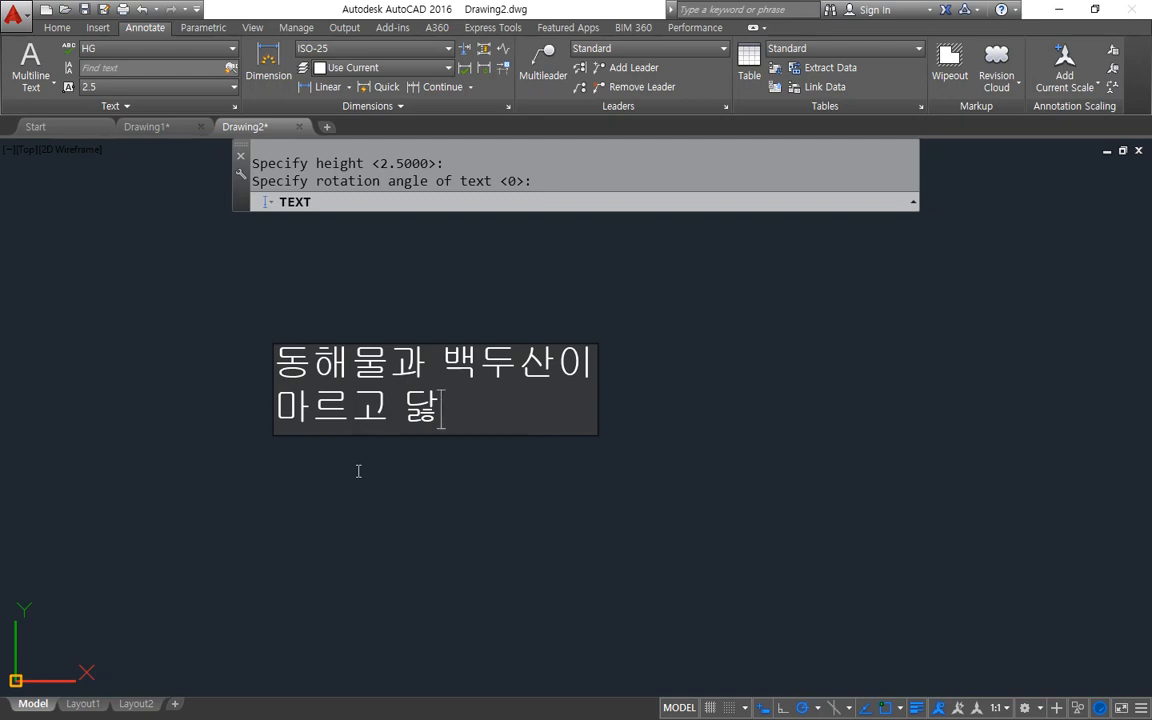
pyautogui.press('BackSpace')
pyautogui.press('BackSpace')
pyautogui.press('BackSpace')
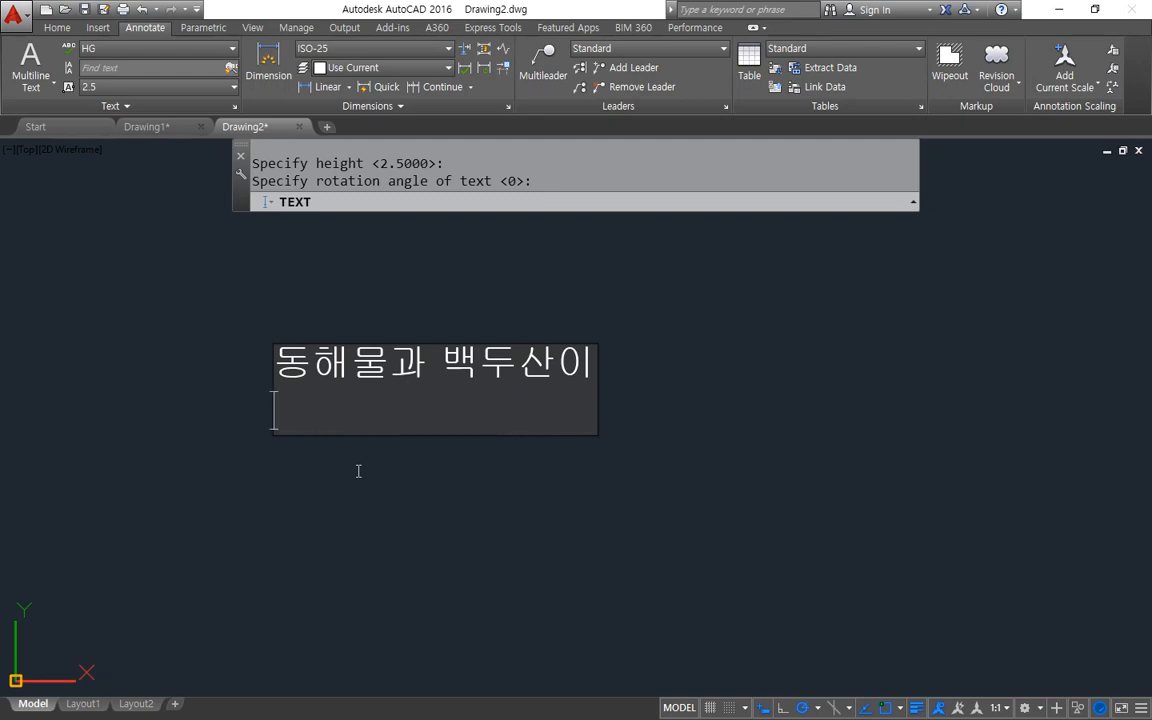
pyautogui.press('BackSpace')
pyautogui.press('BackSpace')
pyautogui.press('BackSpace')
pyautogui.press('BackSpace')
pyautogui.press('BackSpace')
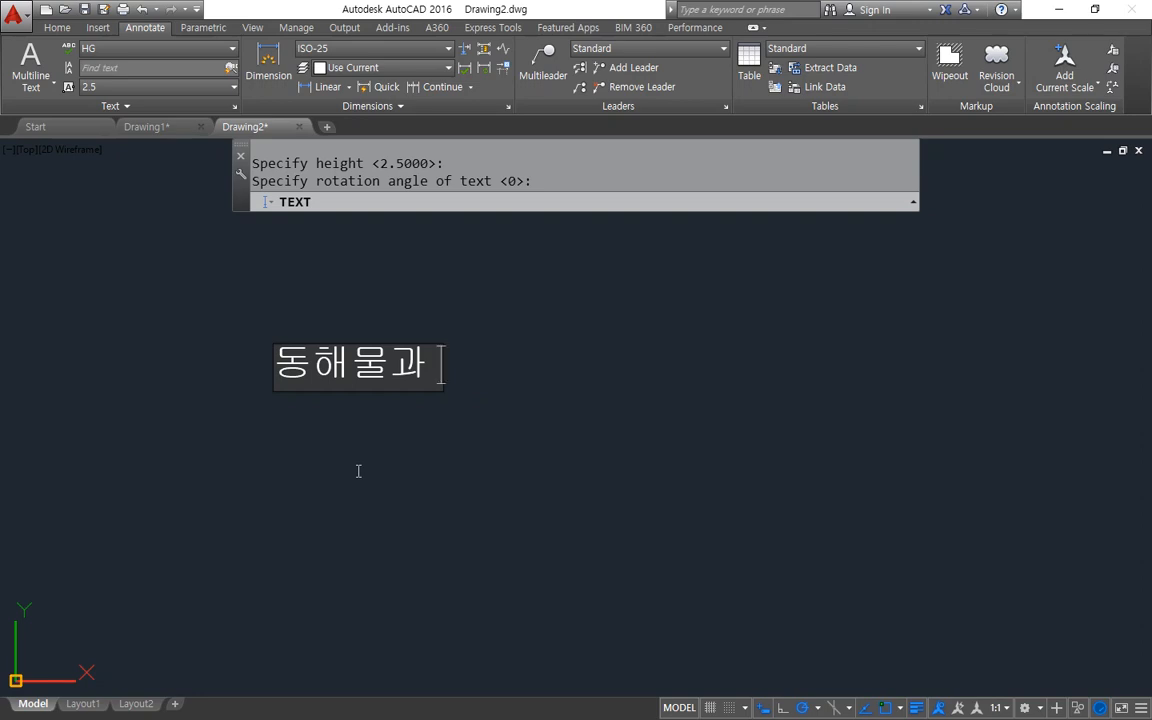
# - Complete the first line with "백두산이", add "마르고 닳도록" as the second line and finish the text
pyautogui.write('백')
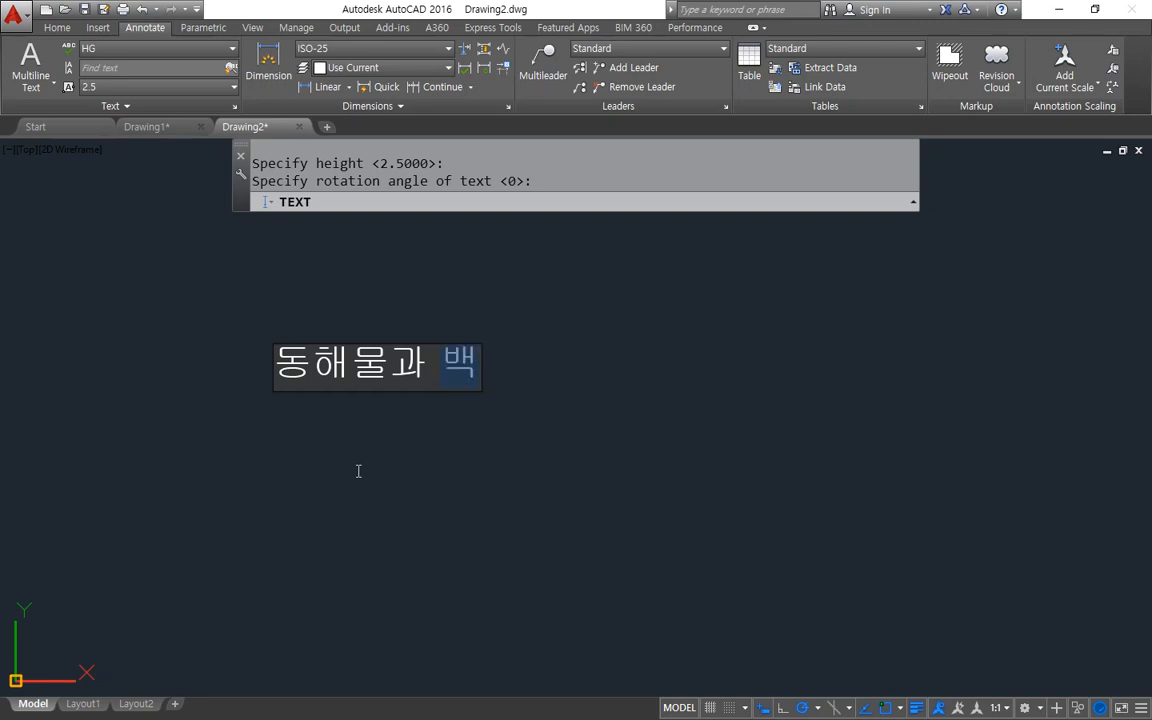
pyautogui.write('두산이')
pyautogui.press('Return')
pyautogui.write('마르고 닳도록')
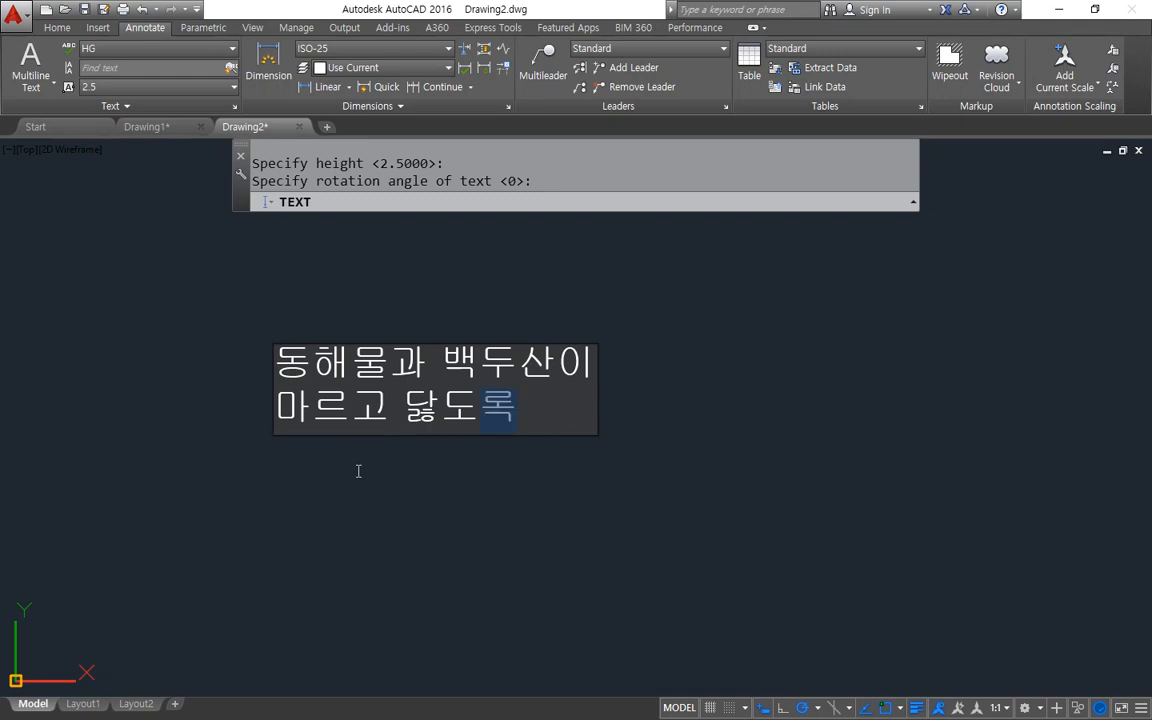
pyautogui.press('Return')
pyautogui.press('Return')
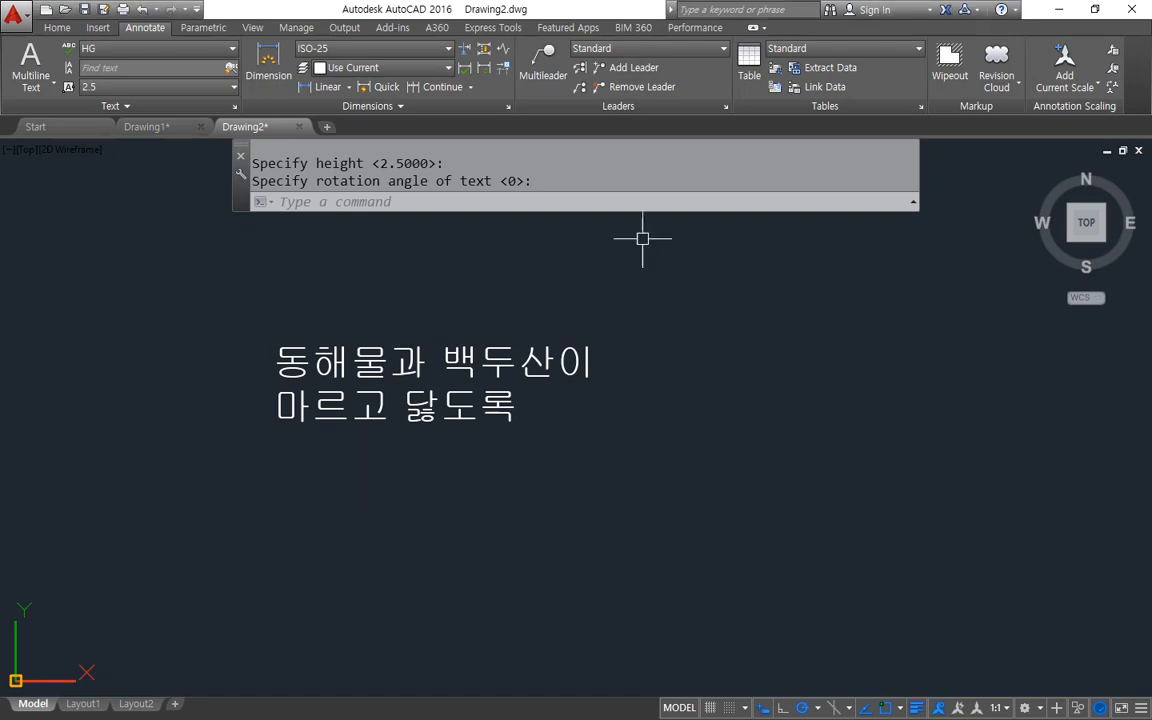
# - Place single-line text "abcdefg" beside the two Korean lines with height 5 and rotation 0
pyautogui.write('ㅇㅅ')
pyautogui.press('Return')
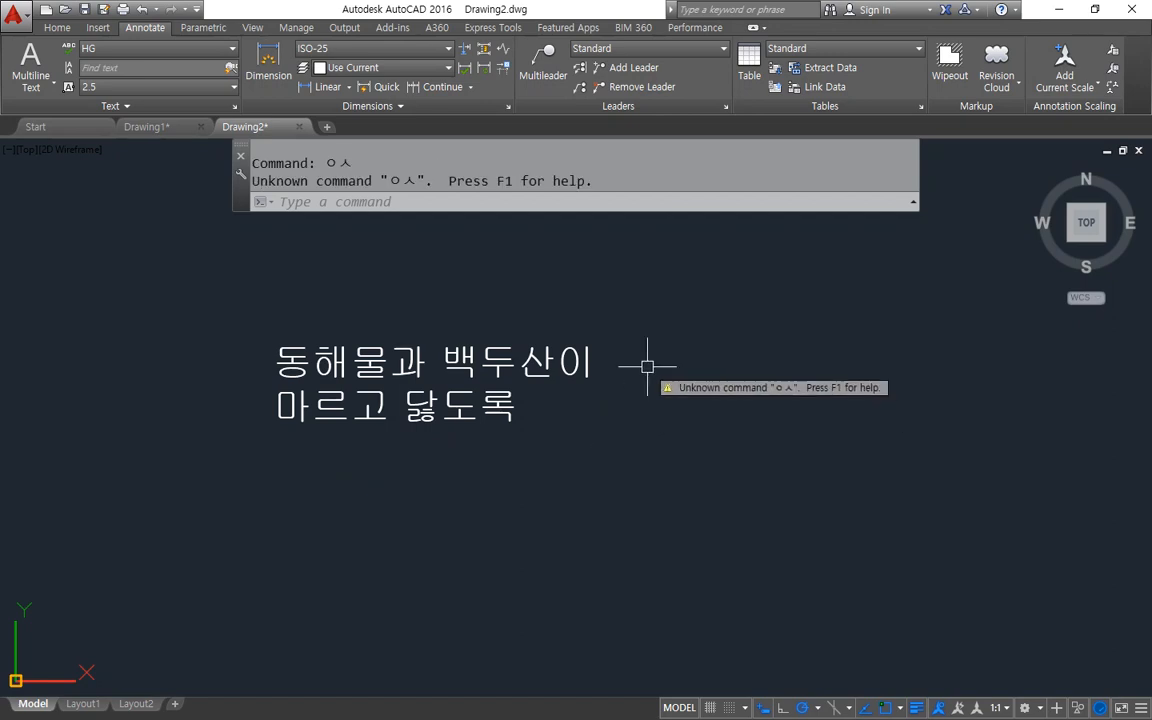
pyautogui.moveTo(645, 368); pyautogui.dragTo(543, 376, button='middle')
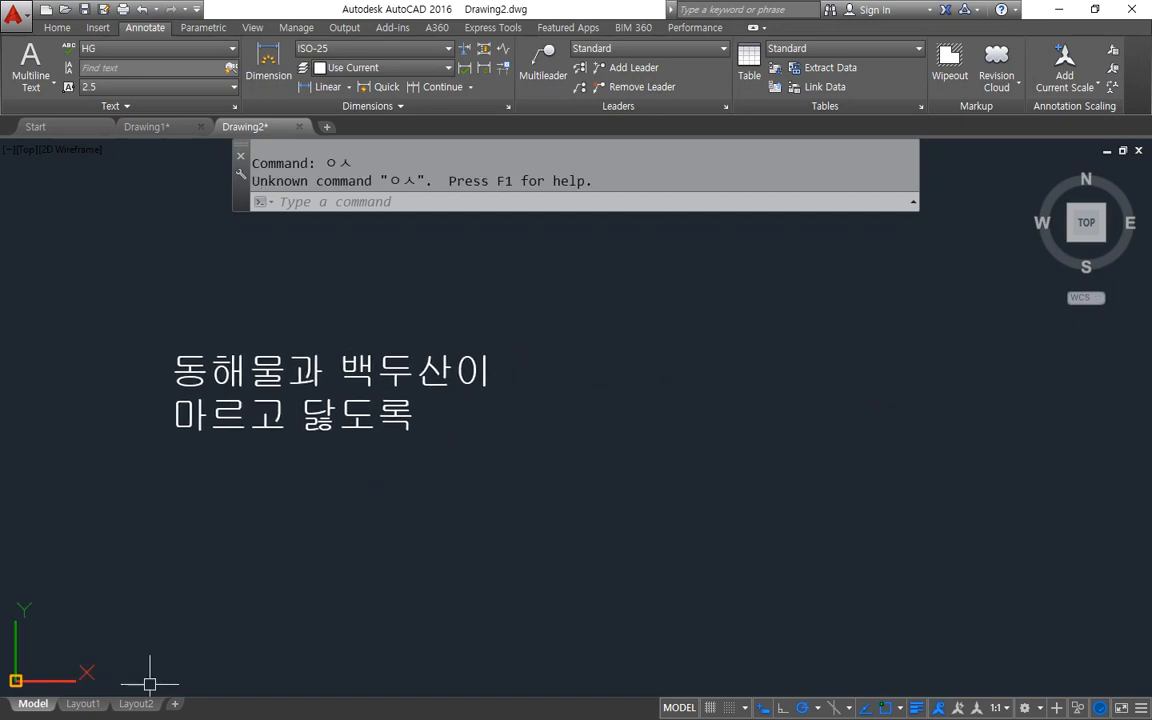
pyautogui.write('dt')
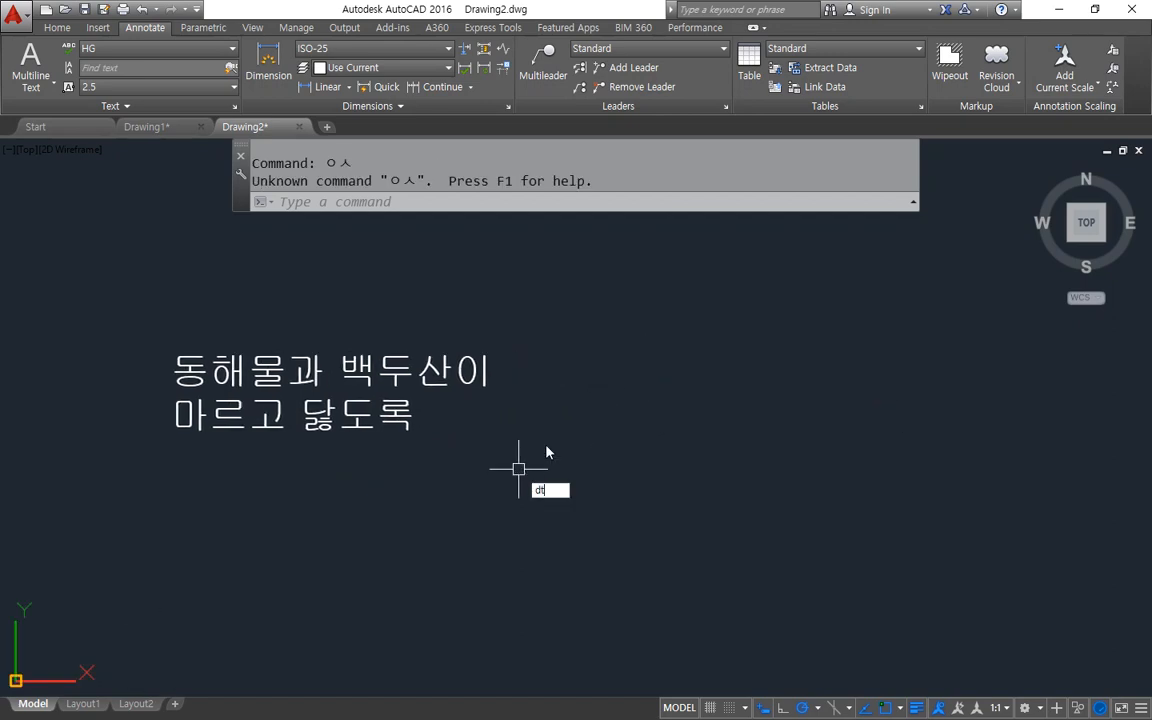
pyautogui.press('Return')
pyautogui.click(571, 400)
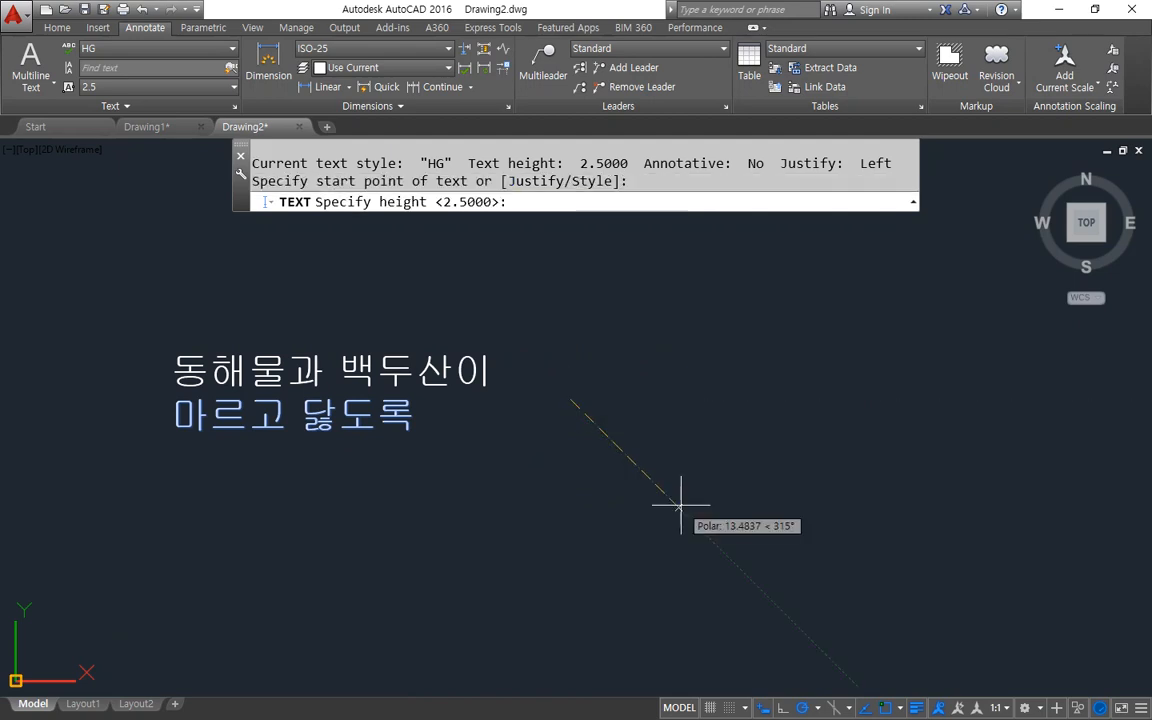
pyautogui.write('5')
pyautogui.press('Return')
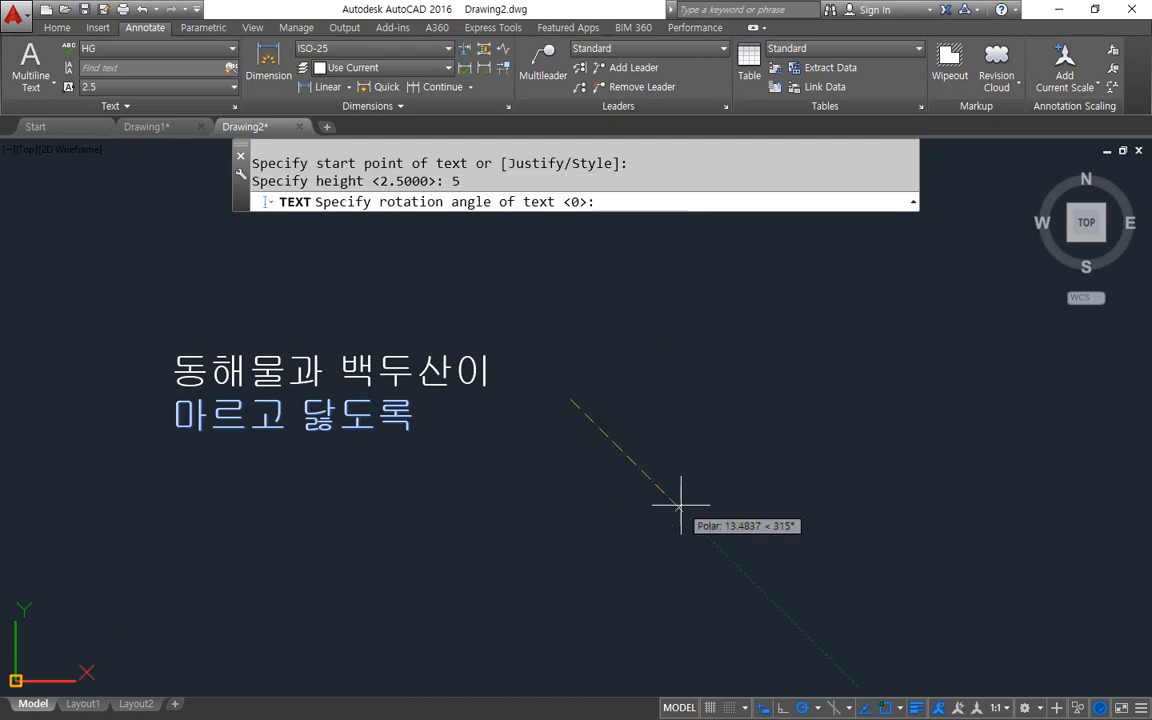
pyautogui.press('Return')
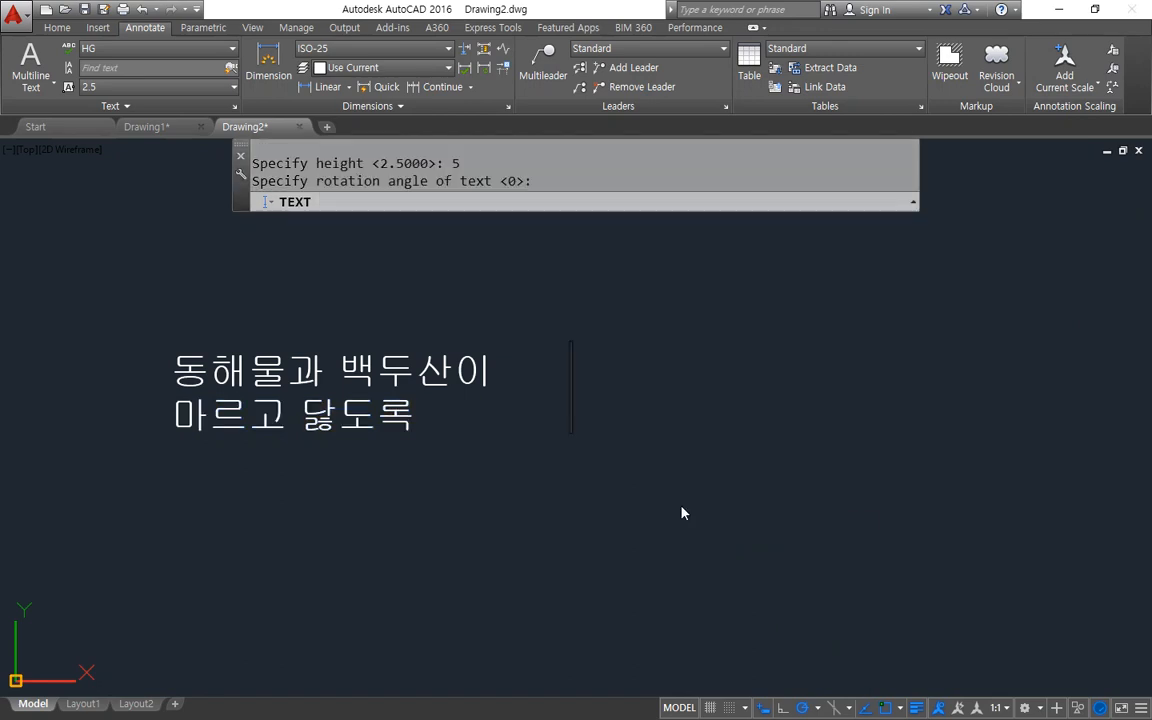
pyautogui.write('abcdefg')
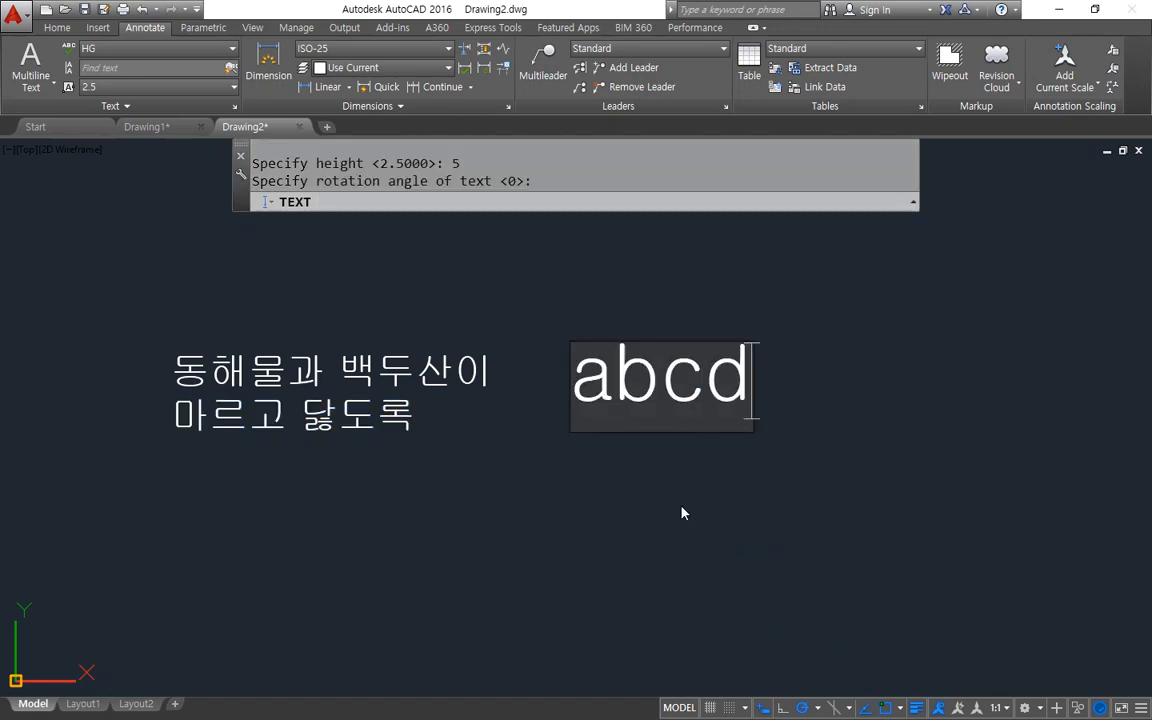
pyautogui.press('Return')
pyautogui.press('Return')
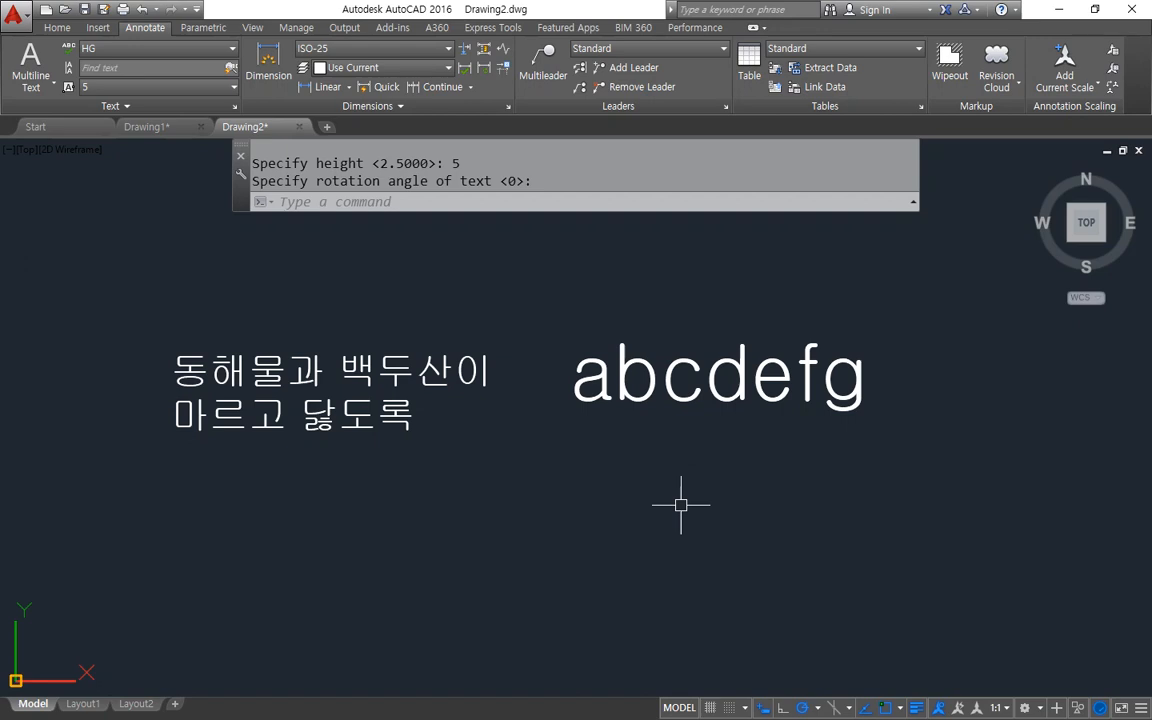
# - Place single-line text "abcdefghijkl" below "abcdefg" with height 2.5 and a rotation angle of 45
pyautogui.press('Return')
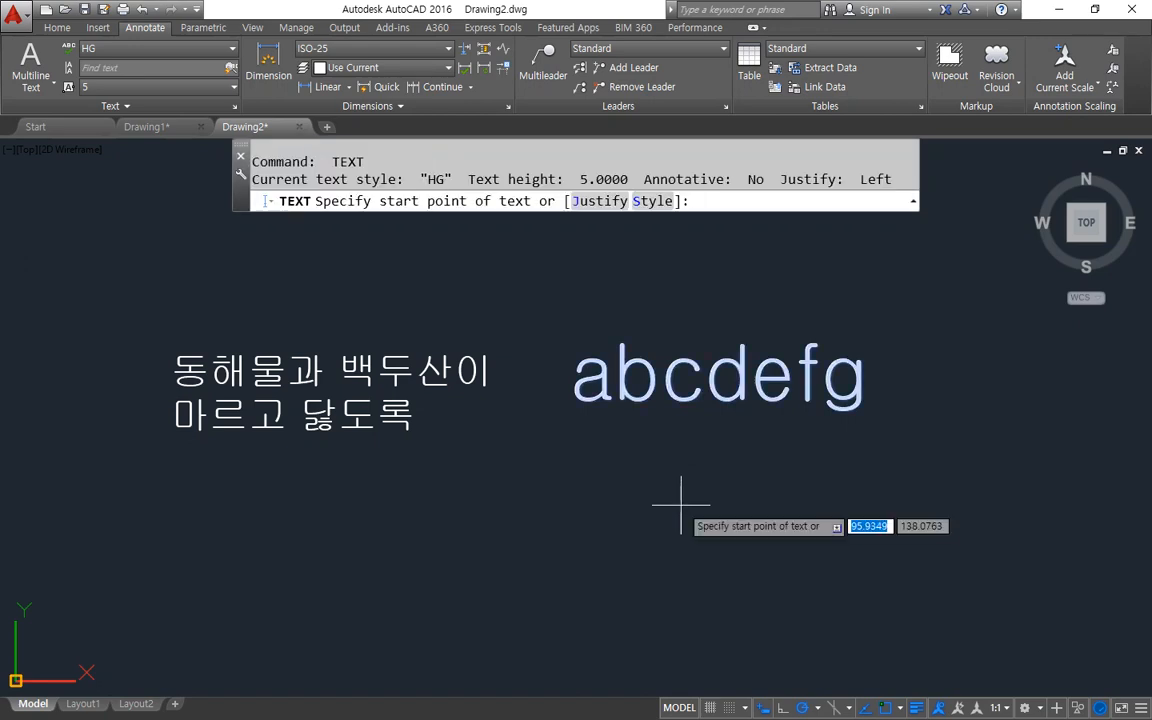
pyautogui.click(585, 515)
pyautogui.write('2.5')
pyautogui.press('Return')
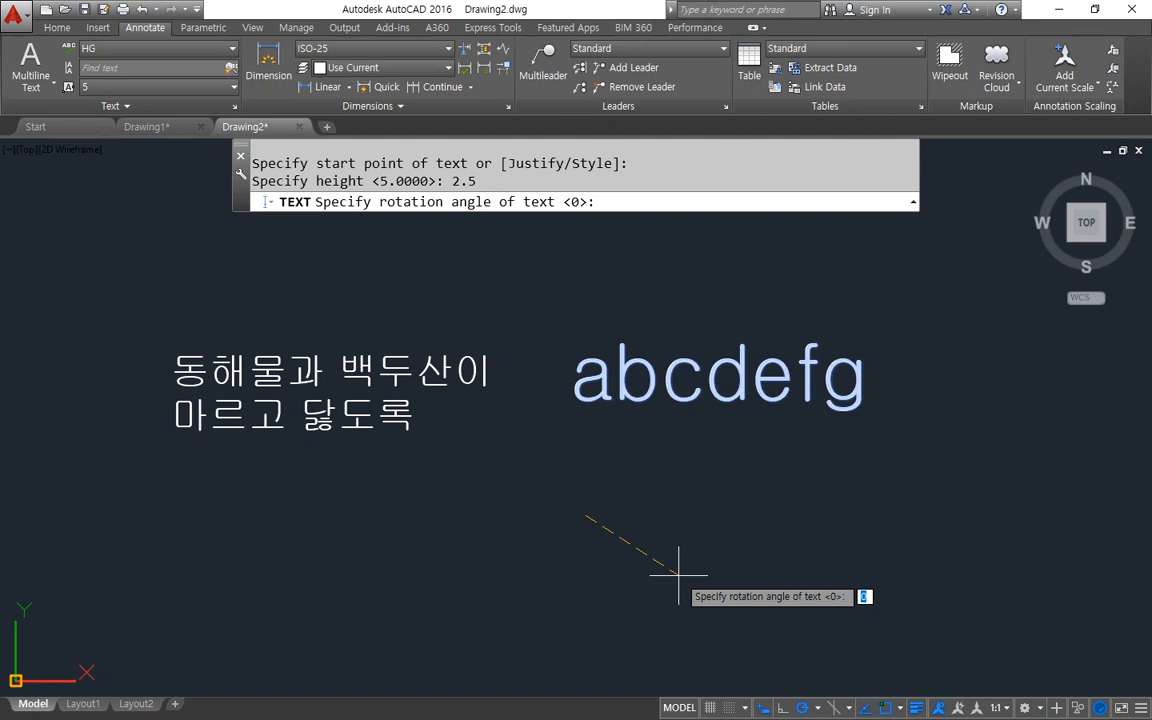
pyautogui.write('45')
pyautogui.press('Return')
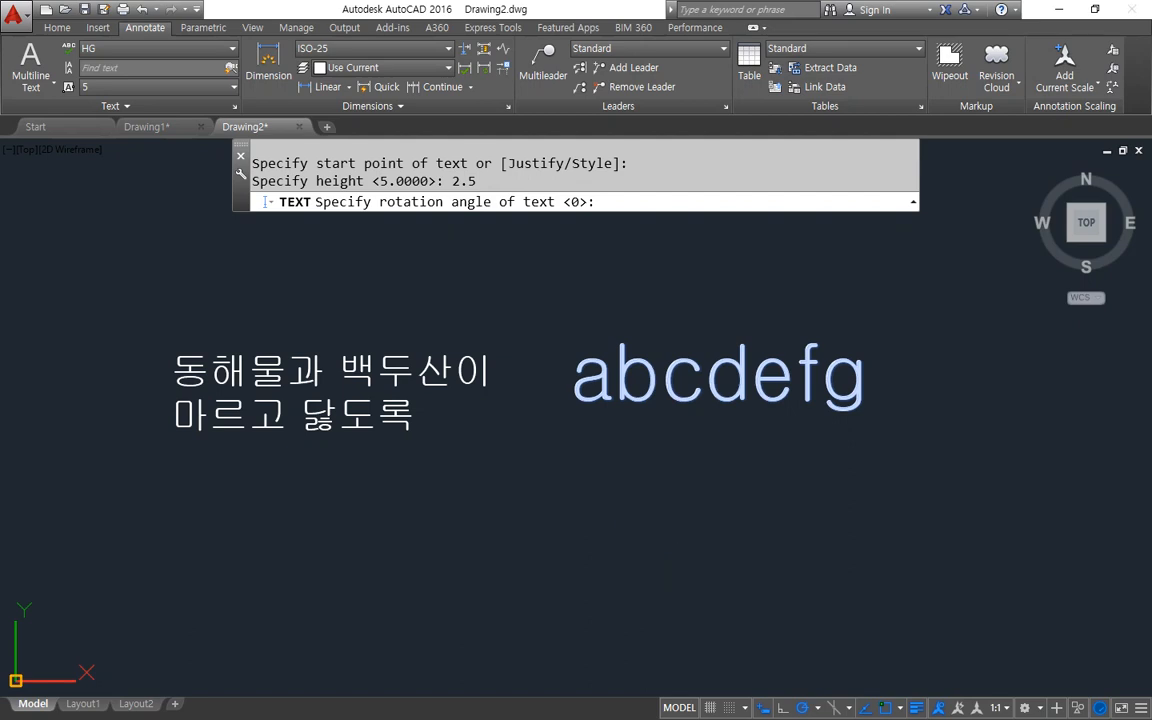
pyautogui.write('a')
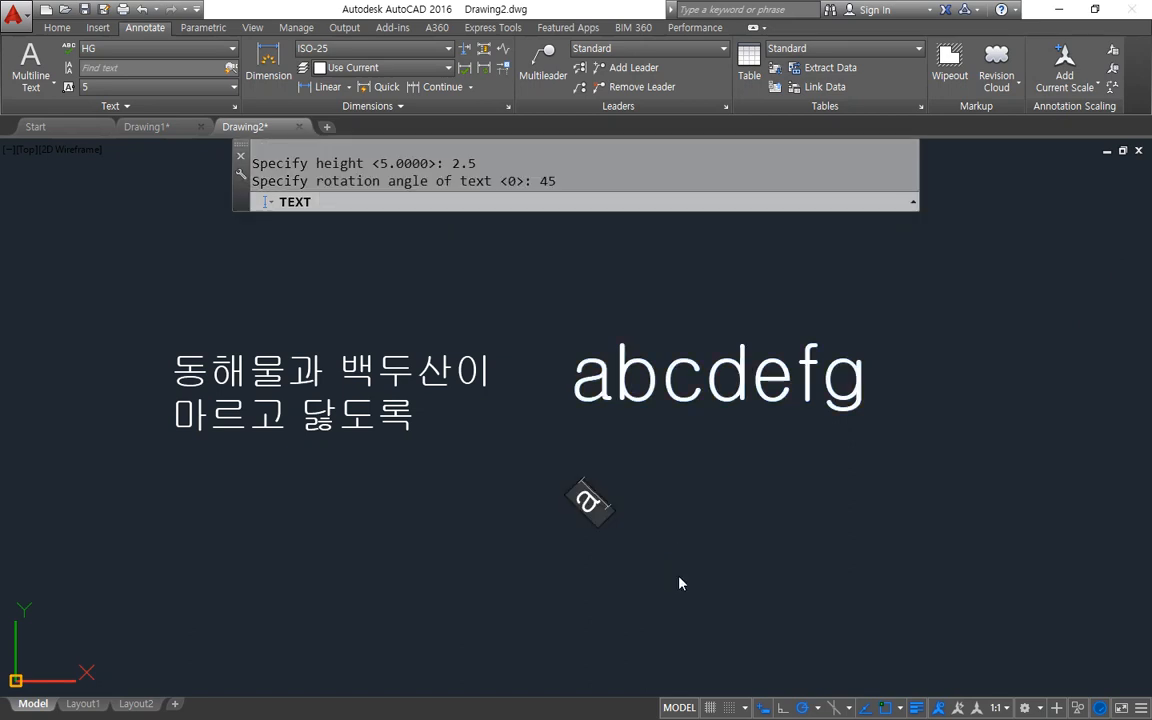
pyautogui.write('bcd')
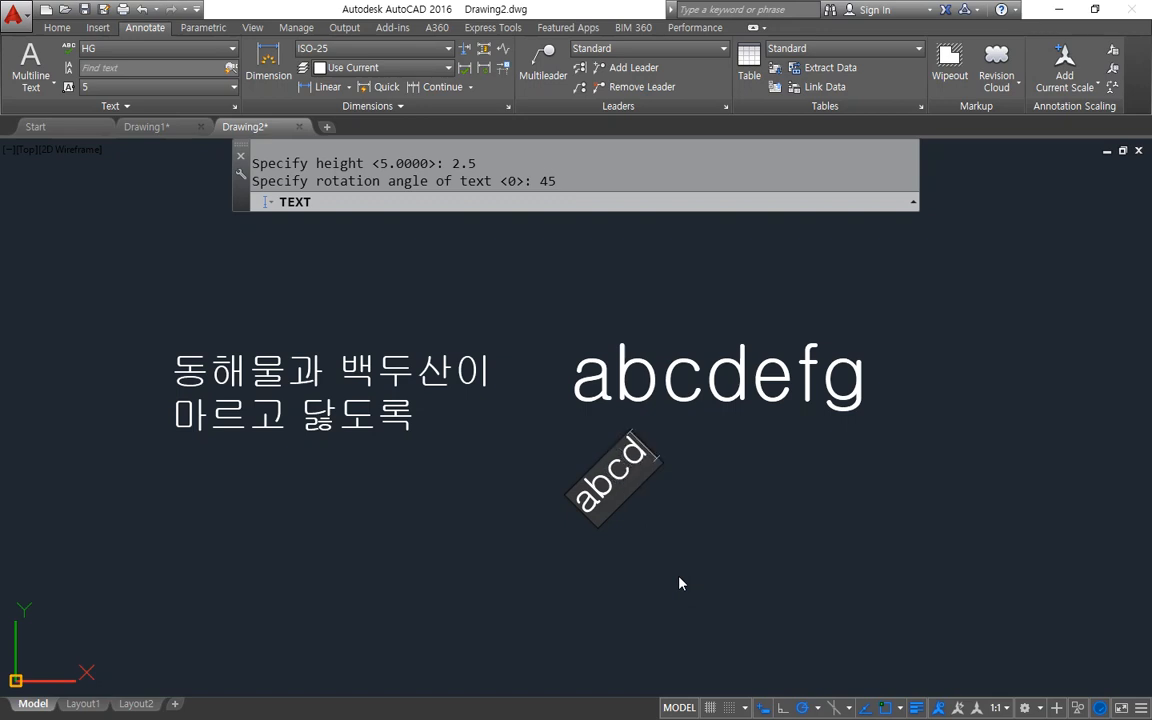
pyautogui.write('efghijkl')
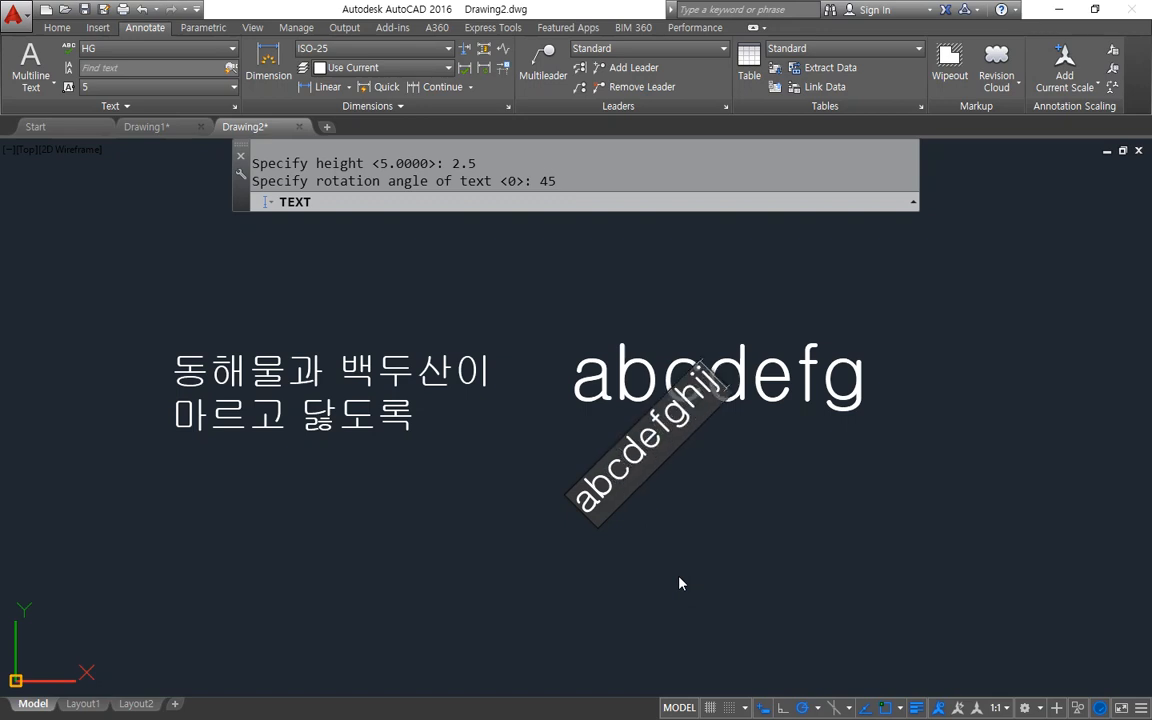
pyautogui.press('Return')
pyautogui.press('Return')
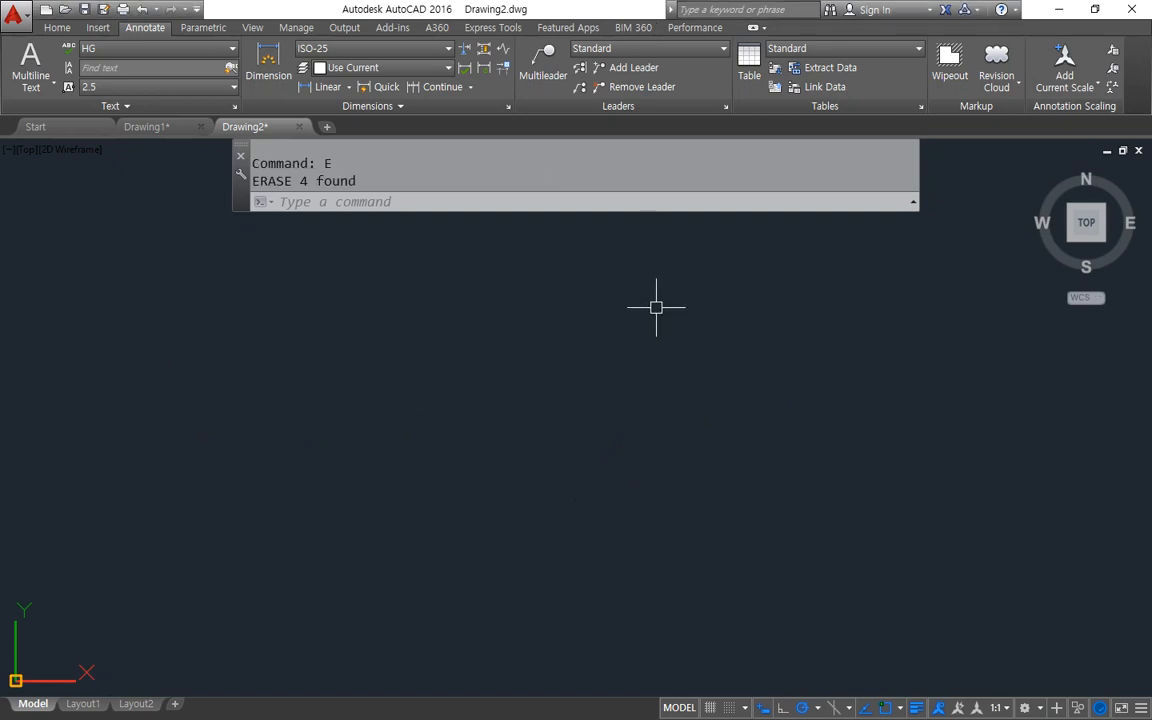
# - Place new single-line text "abcdefghij" in the empty drawing area with height 2.5 and rotation 0
pyautogui.write('dt')
pyautogui.press('Return')
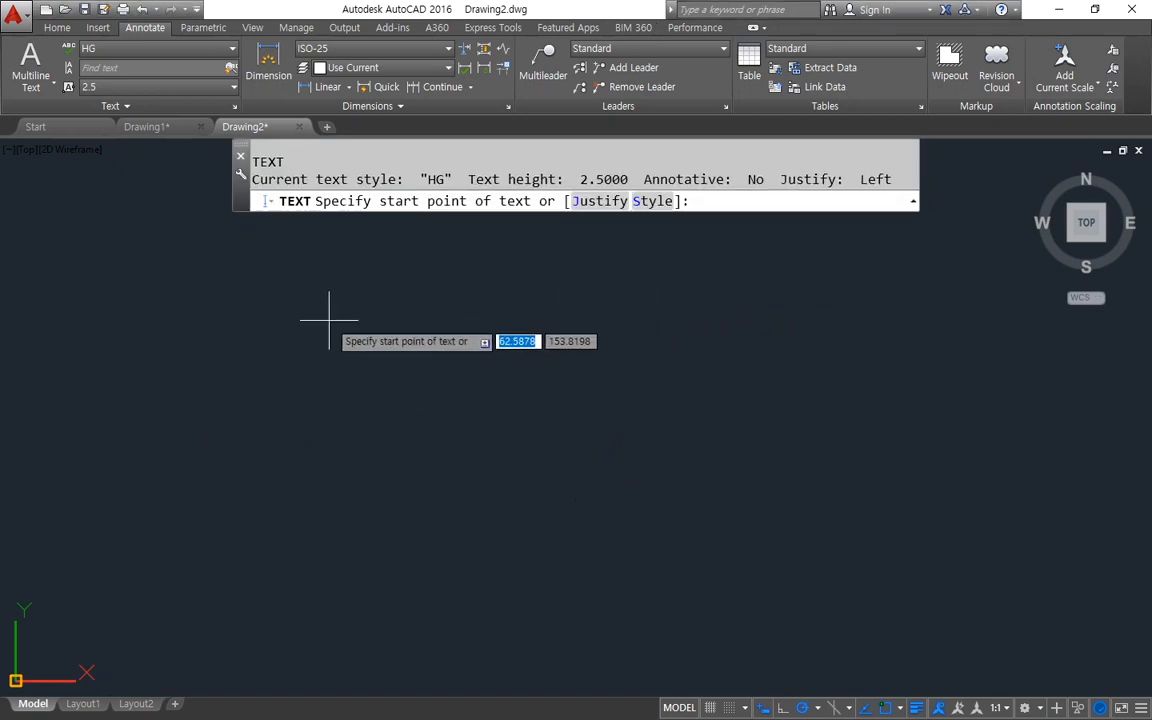
pyautogui.click(220, 292)
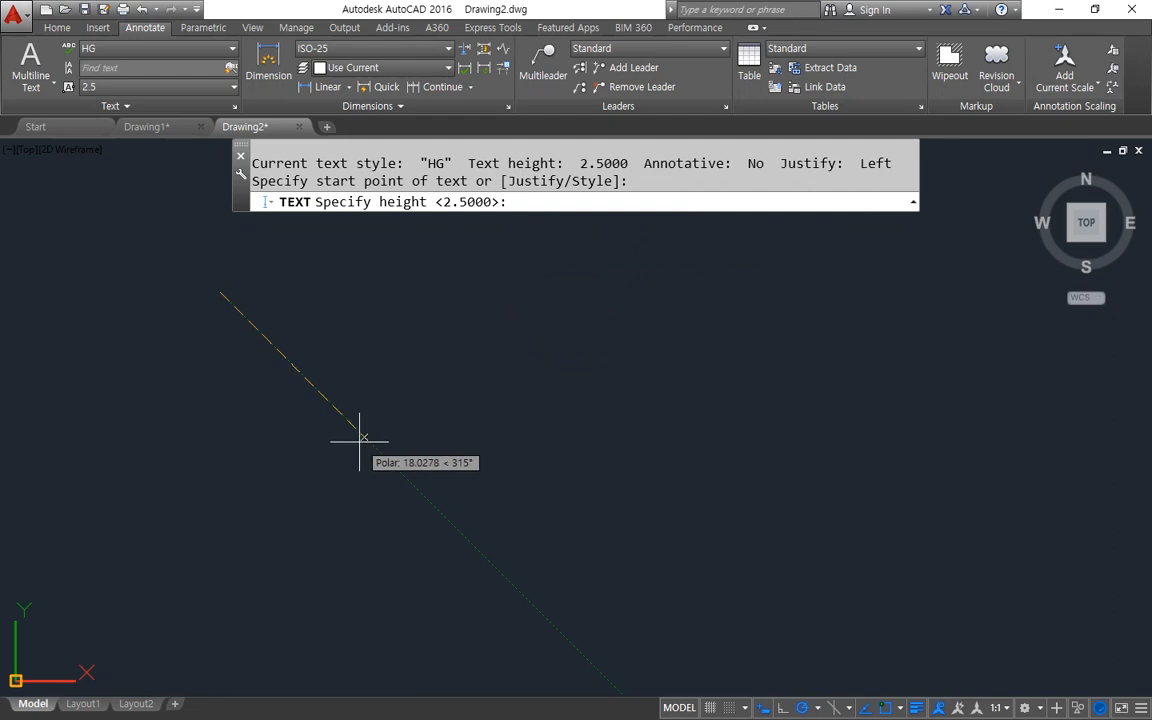
pyautogui.press('Return')
pyautogui.write('0')
pyautogui.press('Return')
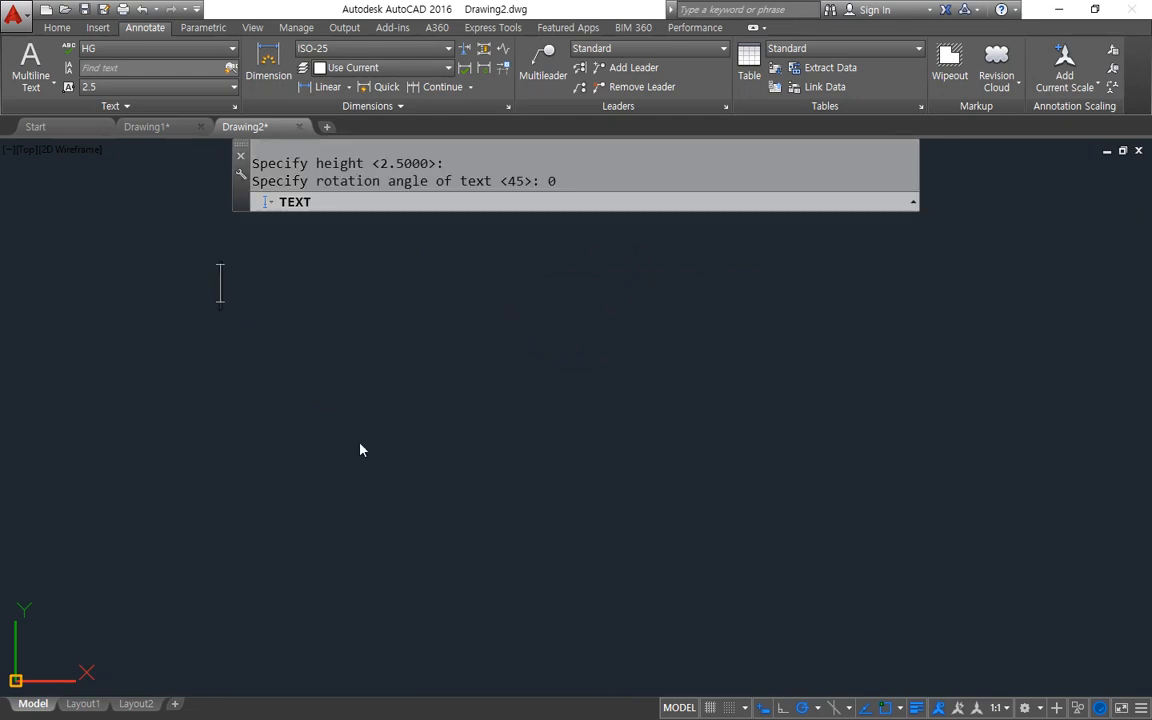
pyautogui.write('abcdefghij')
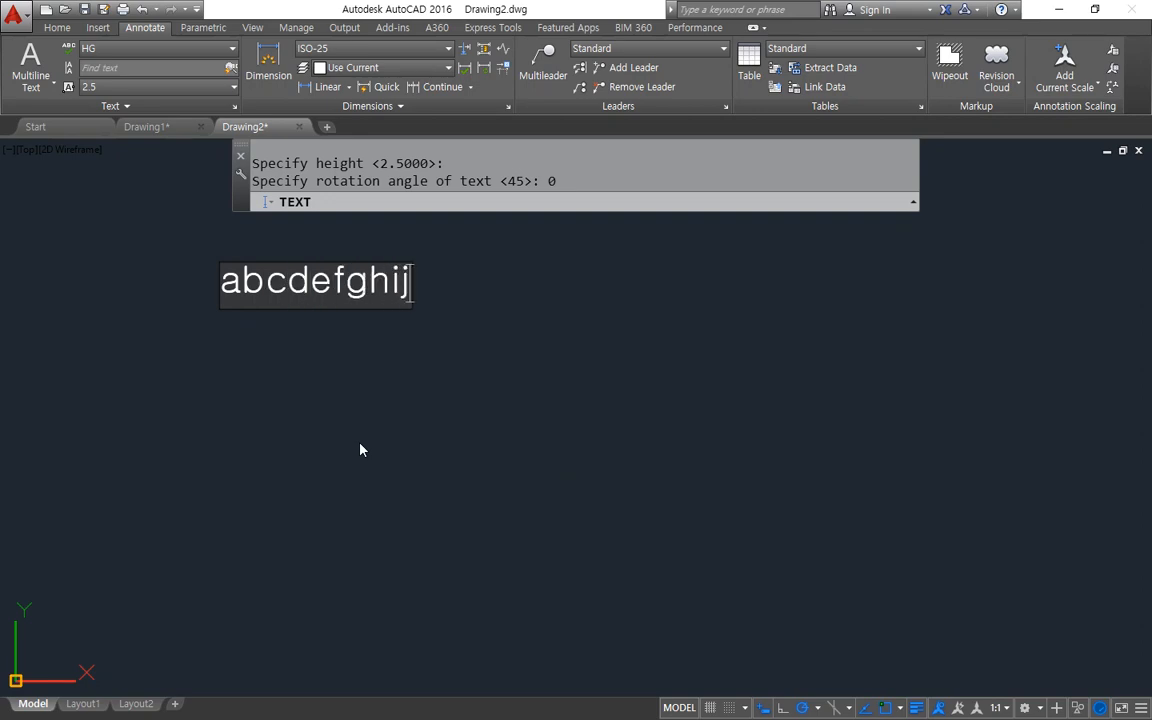
pyautogui.press('Return')
pyautogui.press('Return')
# - Add "qwertasdfz" as single-line text directly below "abcdefghij" by continuing from the previous text without specifying a start point
pyautogui.press('Return')
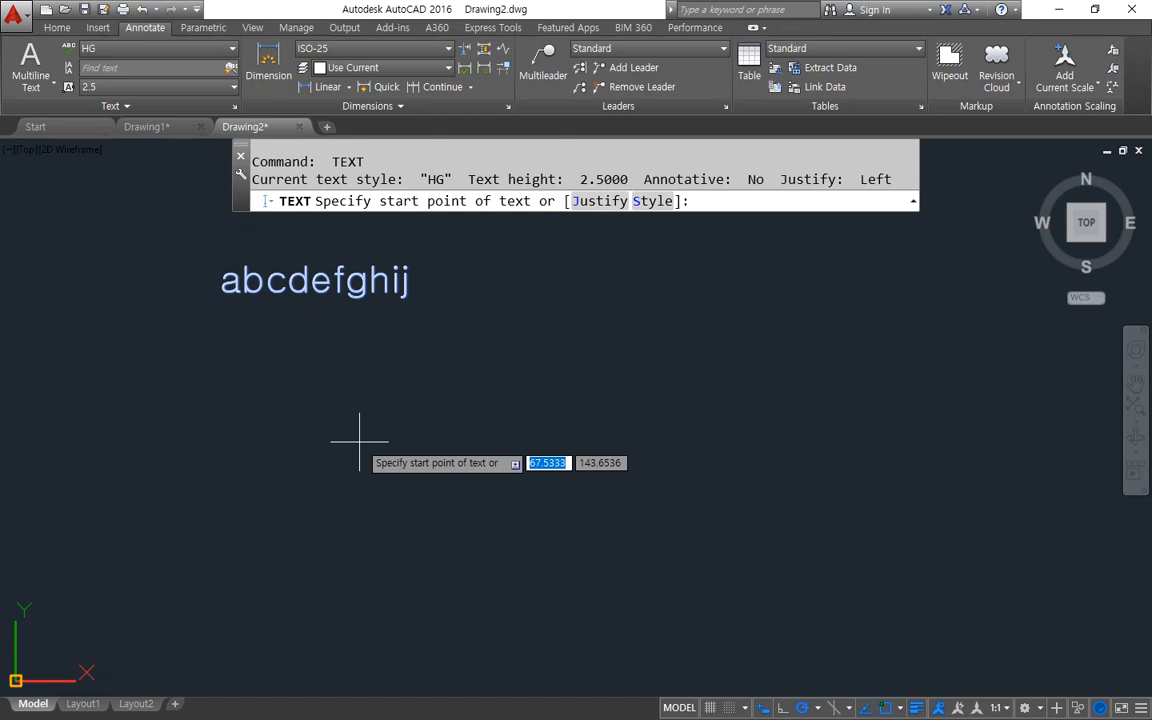
pyautogui.moveTo(400, 218)
pyautogui.mouseDown()
pyautogui.moveTo(450, 172)
pyautogui.moveTo(505, 225)
pyautogui.mouseUp()
pyautogui.moveTo(298, 345)
pyautogui.mouseDown()
pyautogui.moveTo(290, 246)
pyautogui.moveTo(425, 316)
pyautogui.moveTo(274, 341)
pyautogui.mouseUp()
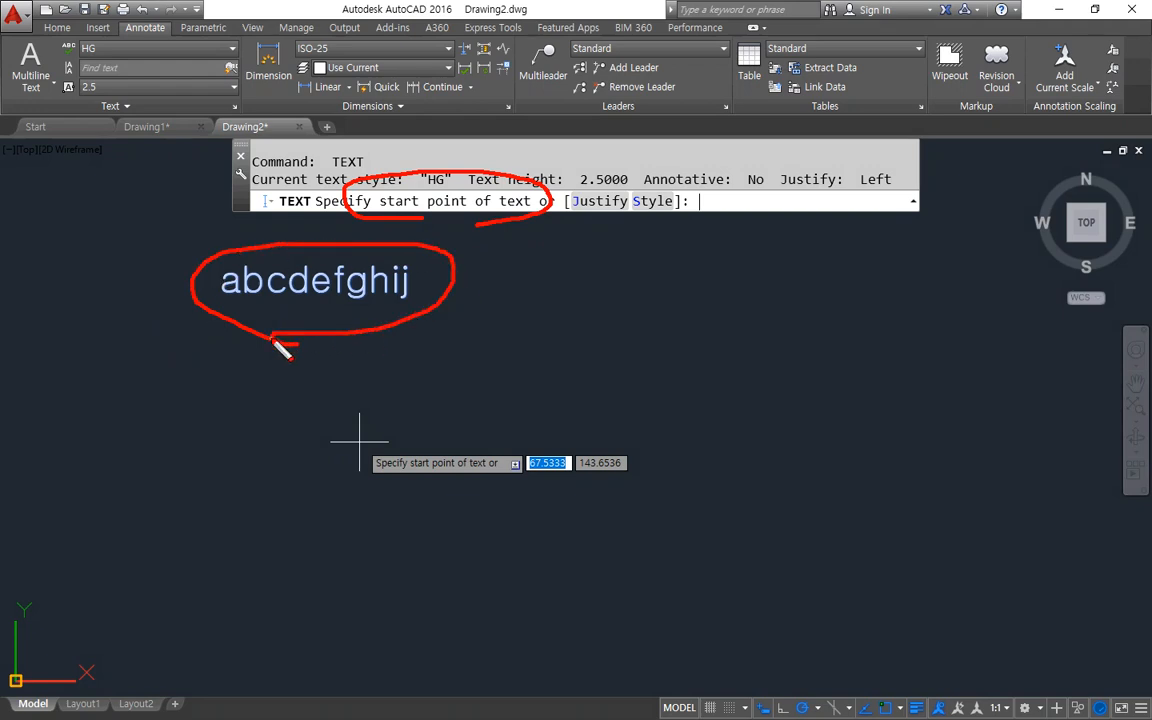
pyautogui.press('Escape')
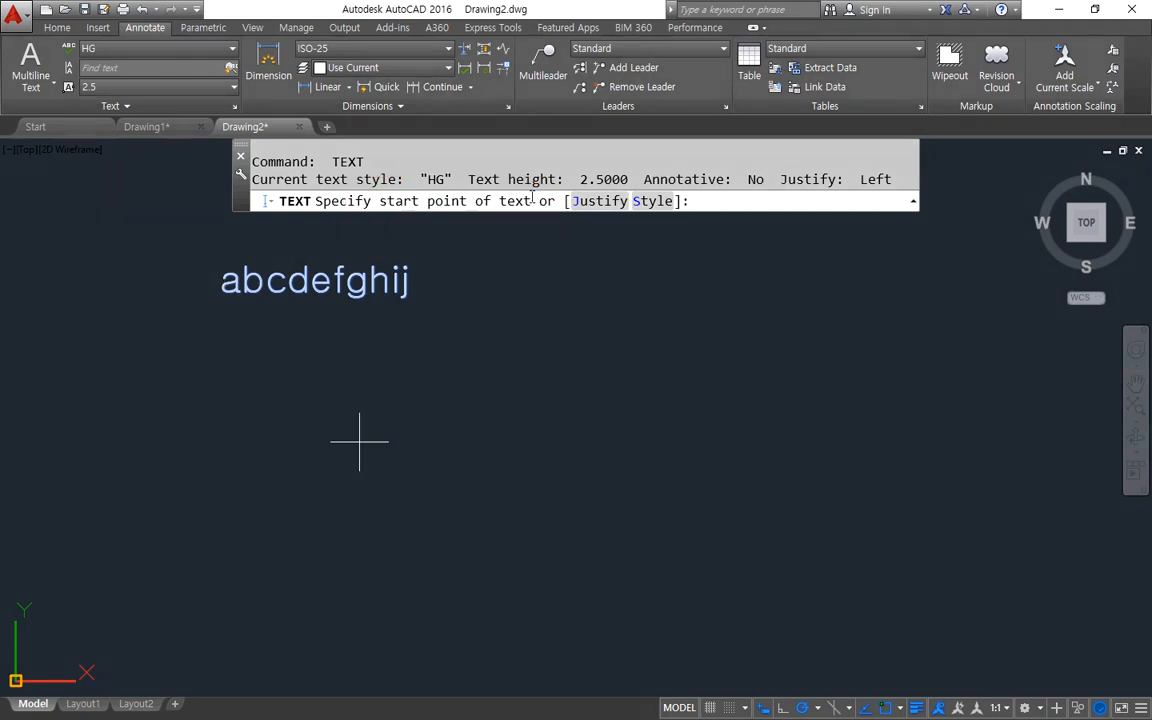
pyautogui.press('Return')
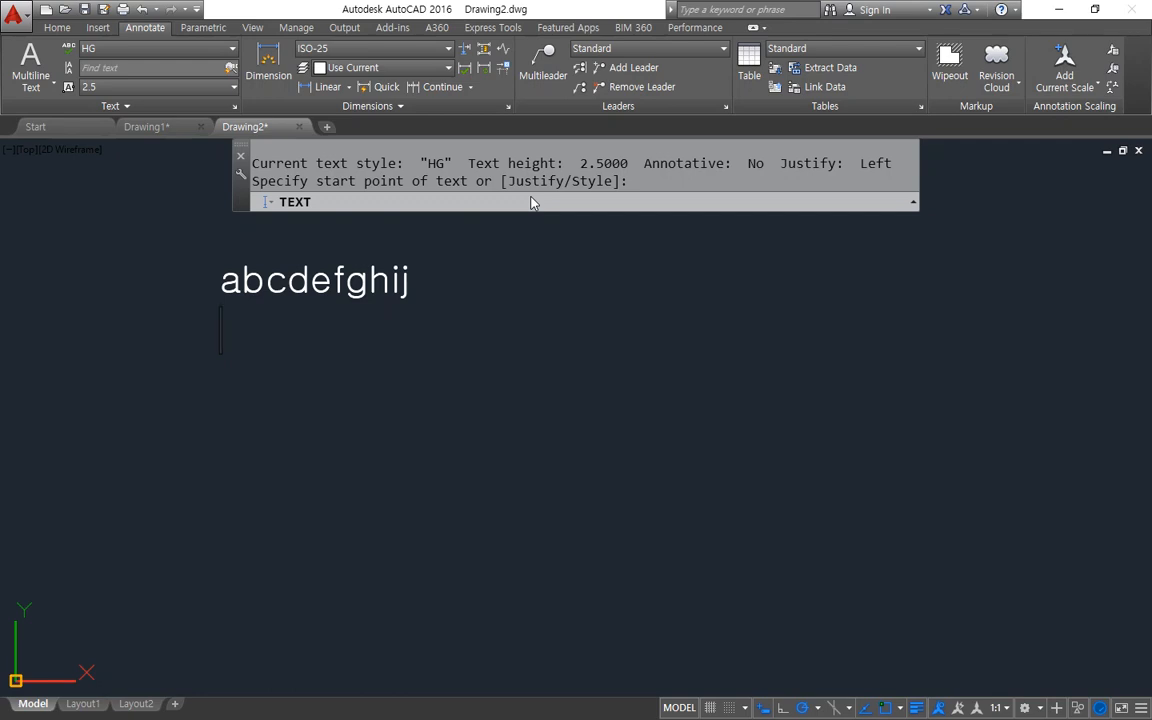
pyautogui.write('q')
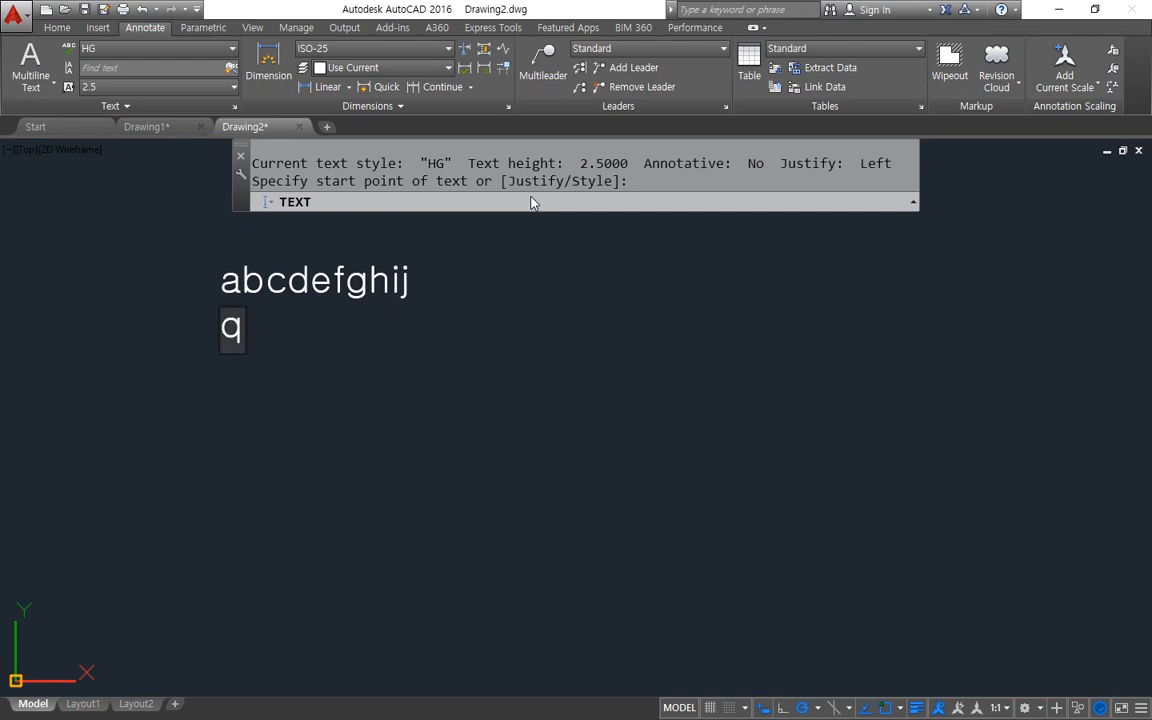
pyautogui.write('wertasdfz')
pyautogui.press('Return')
pyautogui.press('Return')
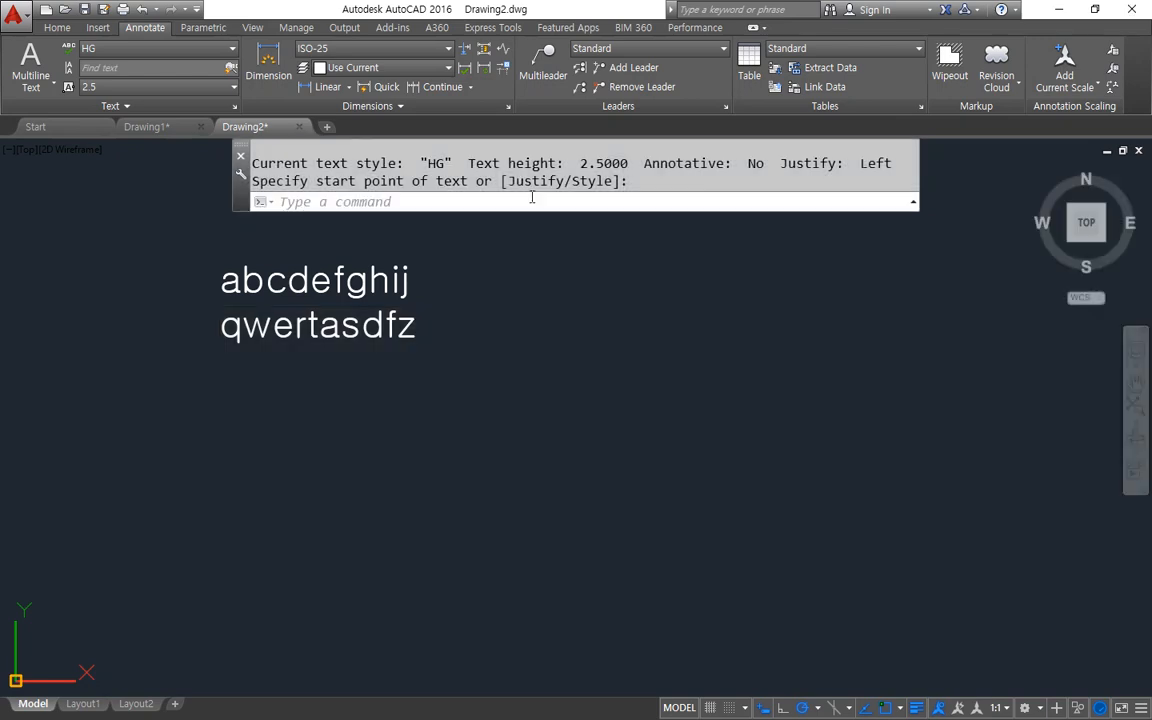
# - Start another single-line text and list its Justify options
pyautogui.write('dt')
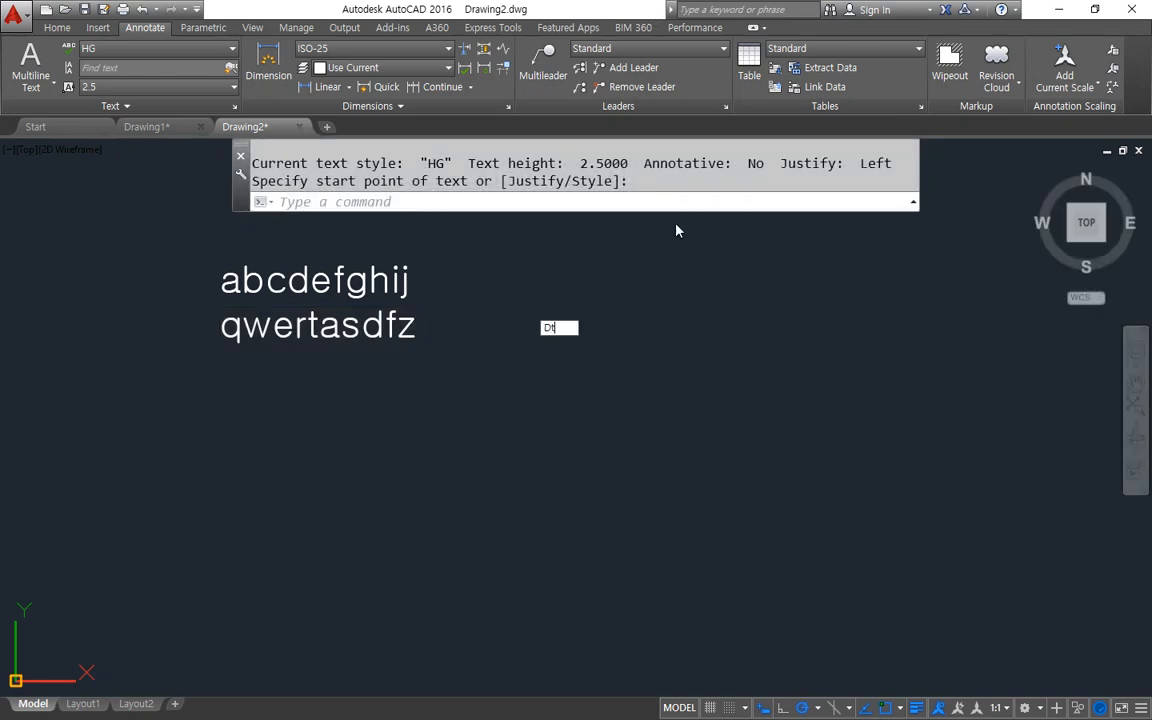
pyautogui.press('Return')
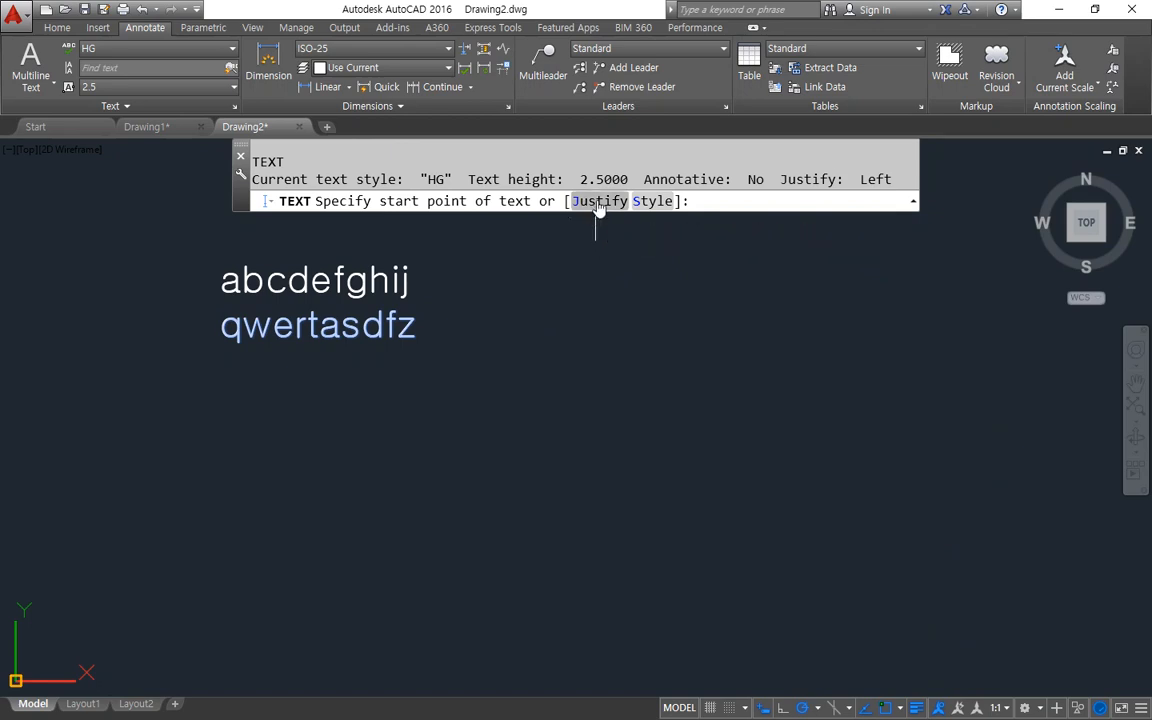
pyautogui.click(598, 202)
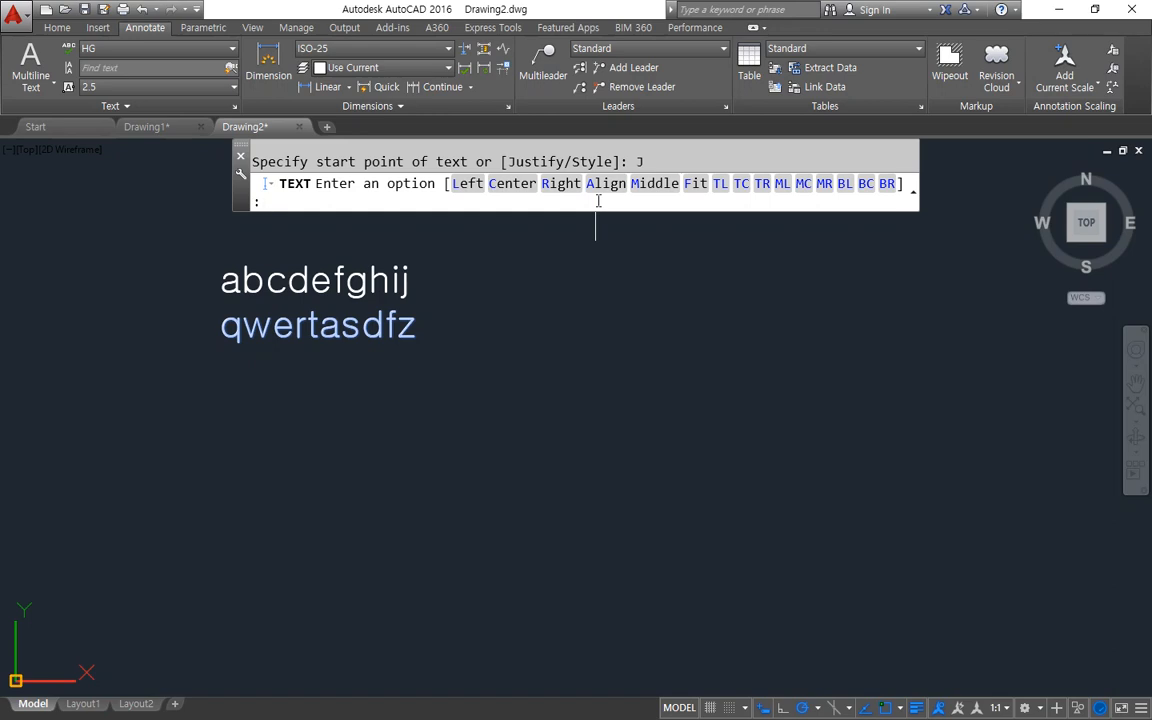
# - Examine the possible justification points around the "qwertasdfz" line and cancel the text command
pyautogui.moveTo(262, 345); pyautogui.dragTo(422, 473, button='middle')
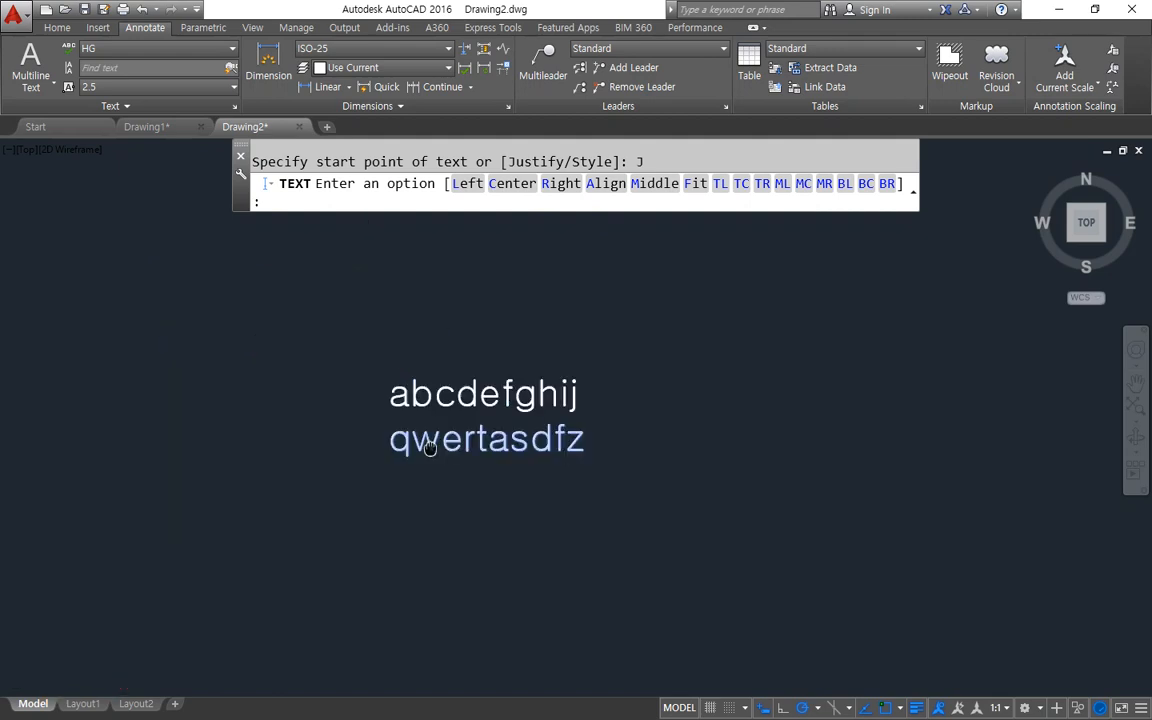
pyautogui.scroll(4, 430, 455)
pyautogui.scroll(4, 428, 458)
pyautogui.hotkey('ctrl', '2')
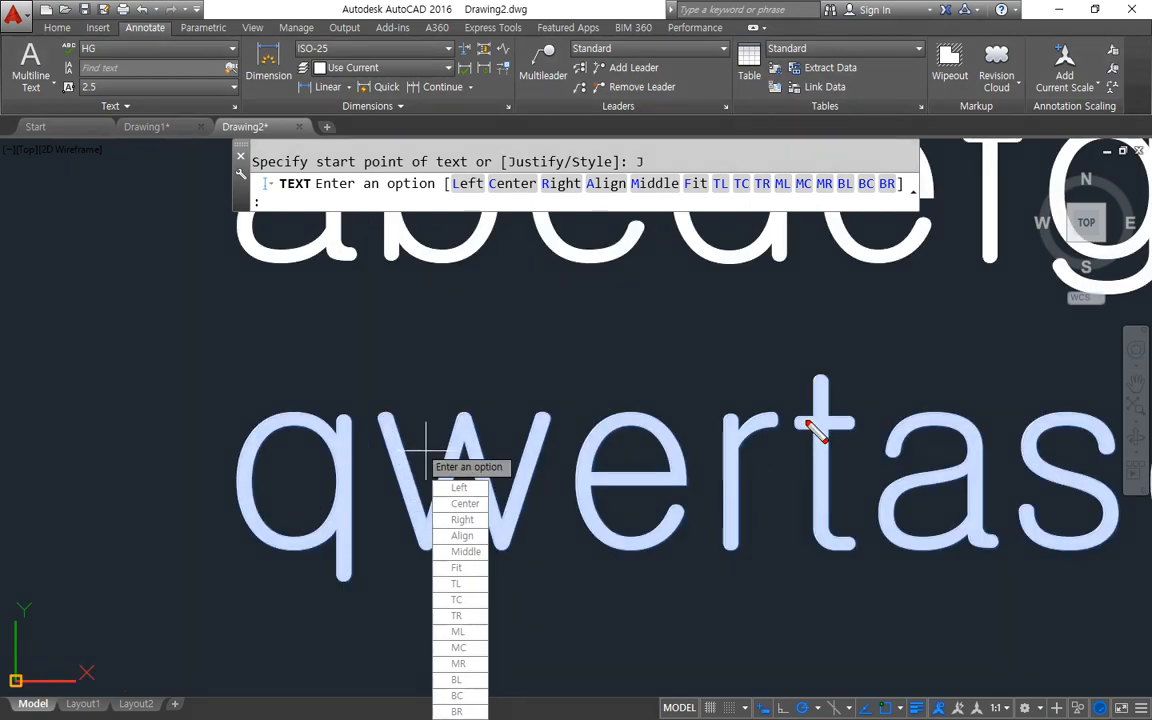
pyautogui.keyDown('shift'); pyautogui.moveTo(850, 375); pyautogui.dragTo(217, 374); pyautogui.keyUp('shift')
pyautogui.moveTo(236, 519)
pyautogui.keyDown('shift'); pyautogui.mouseDown()
pyautogui.moveTo(243, 355)
pyautogui.moveTo(232, 382)
pyautogui.mouseUp(); pyautogui.keyUp('shift')
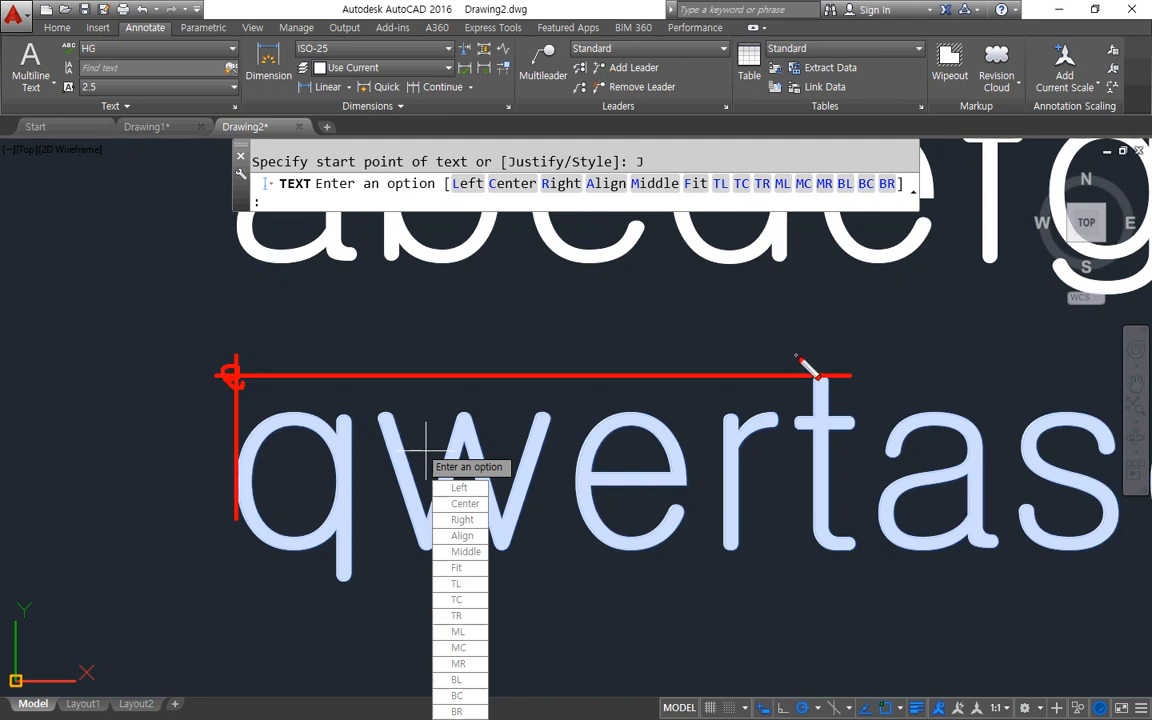
pyautogui.moveTo(820, 371); pyautogui.dragTo(811, 374)
pyautogui.moveTo(1096, 392); pyautogui.dragTo(1095, 389)
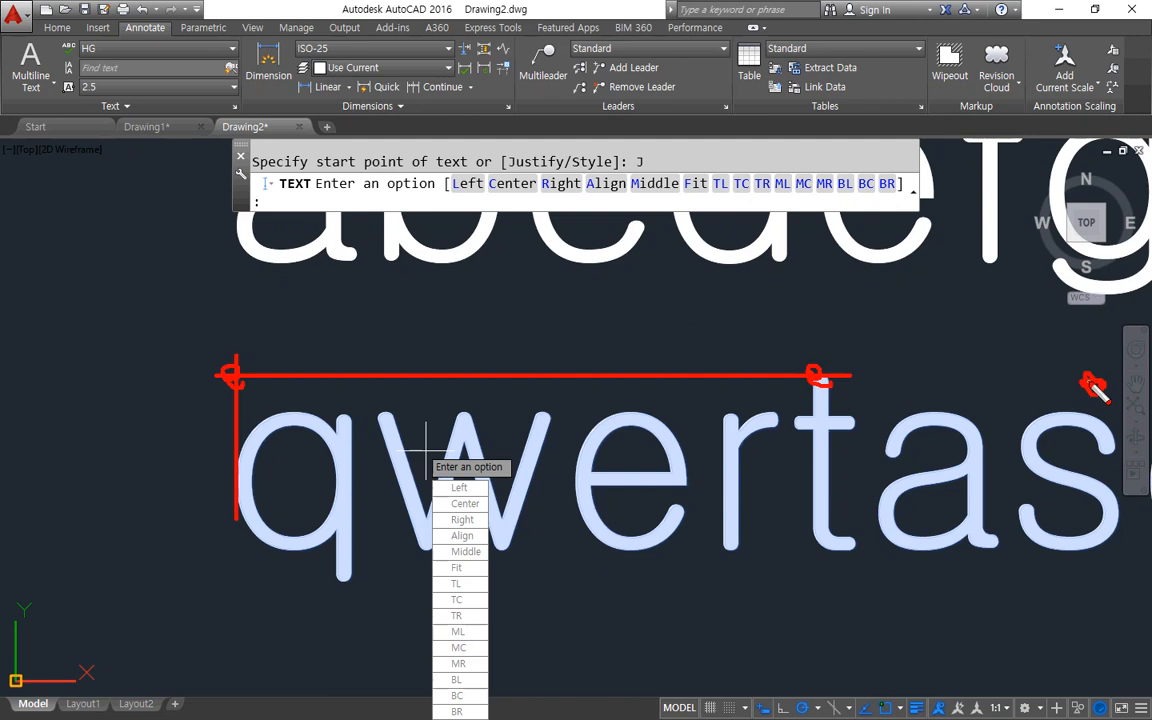
pyautogui.press('Escape')
pyautogui.scroll(-1, 594, 408)
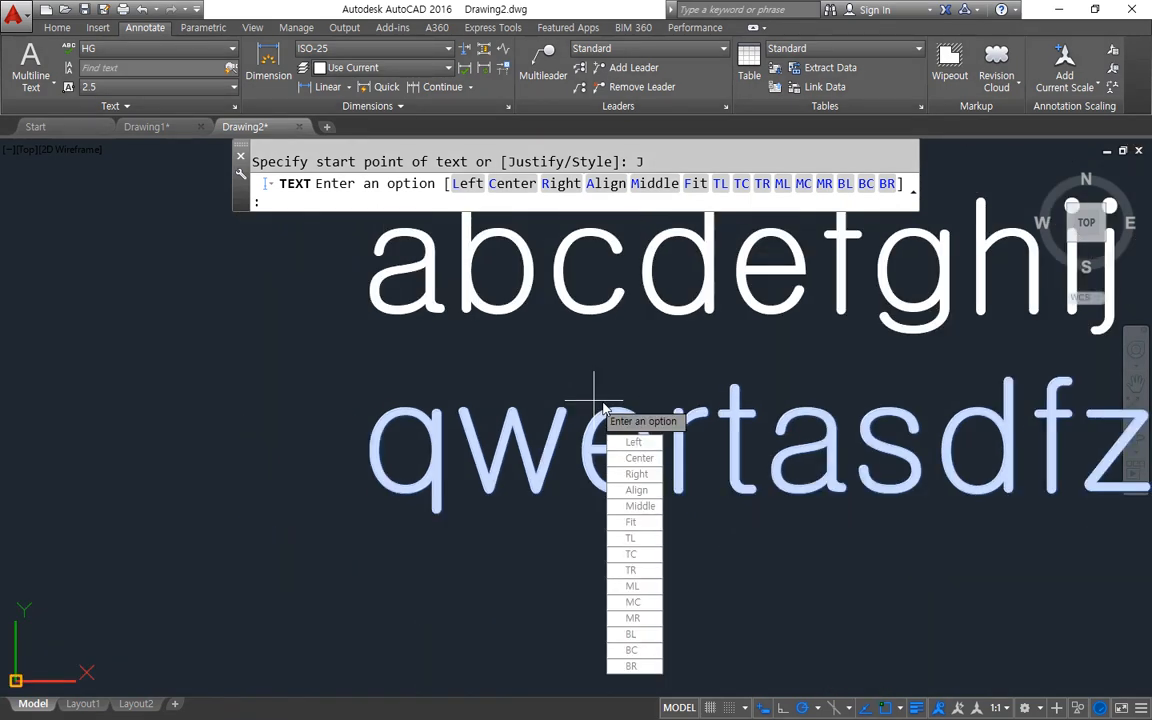
pyautogui.scroll(-4, 765, 470)
pyautogui.press('Escape')
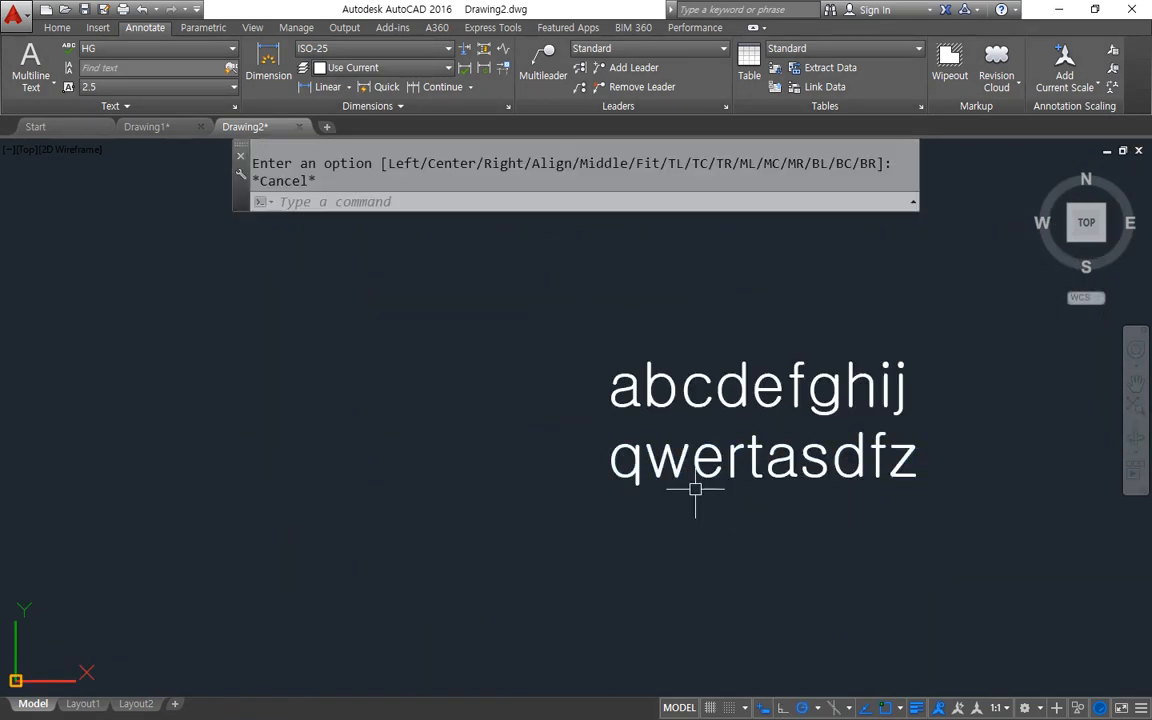
pyautogui.scroll(5, 668, 488)
pyautogui.moveTo(766, 467); pyautogui.dragTo(666, 479, button='middle')
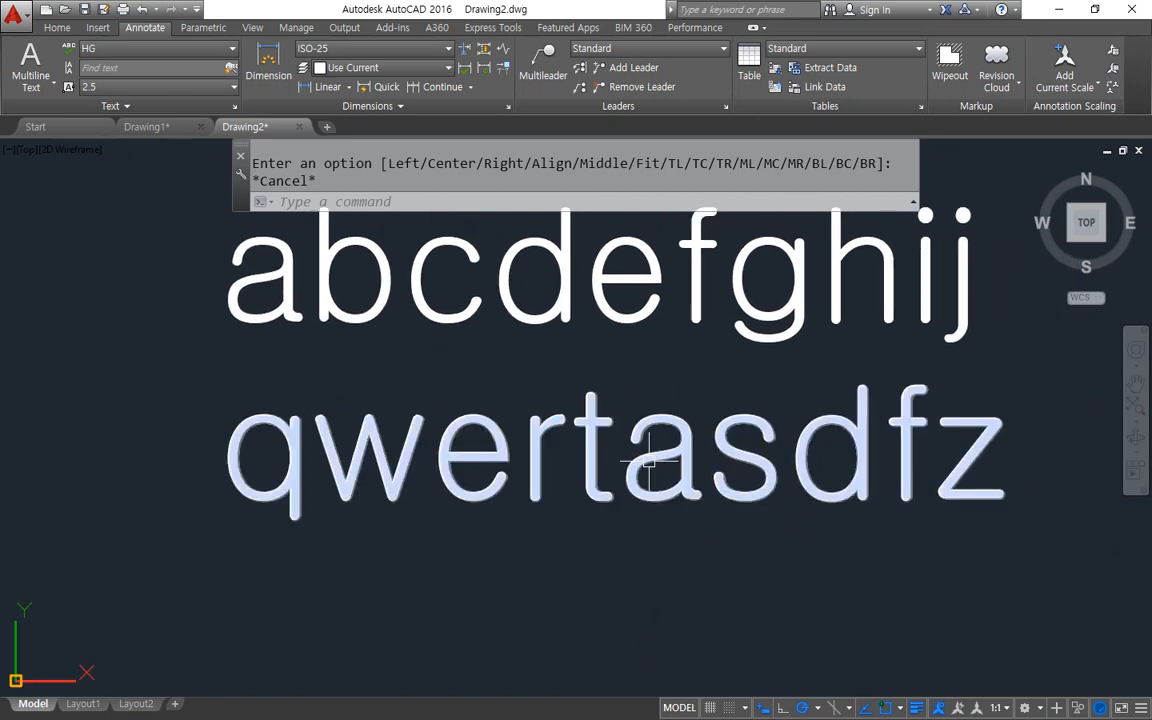
# - Start another single-line text in the HG style and bring up its Justify options
pyautogui.press('Return')
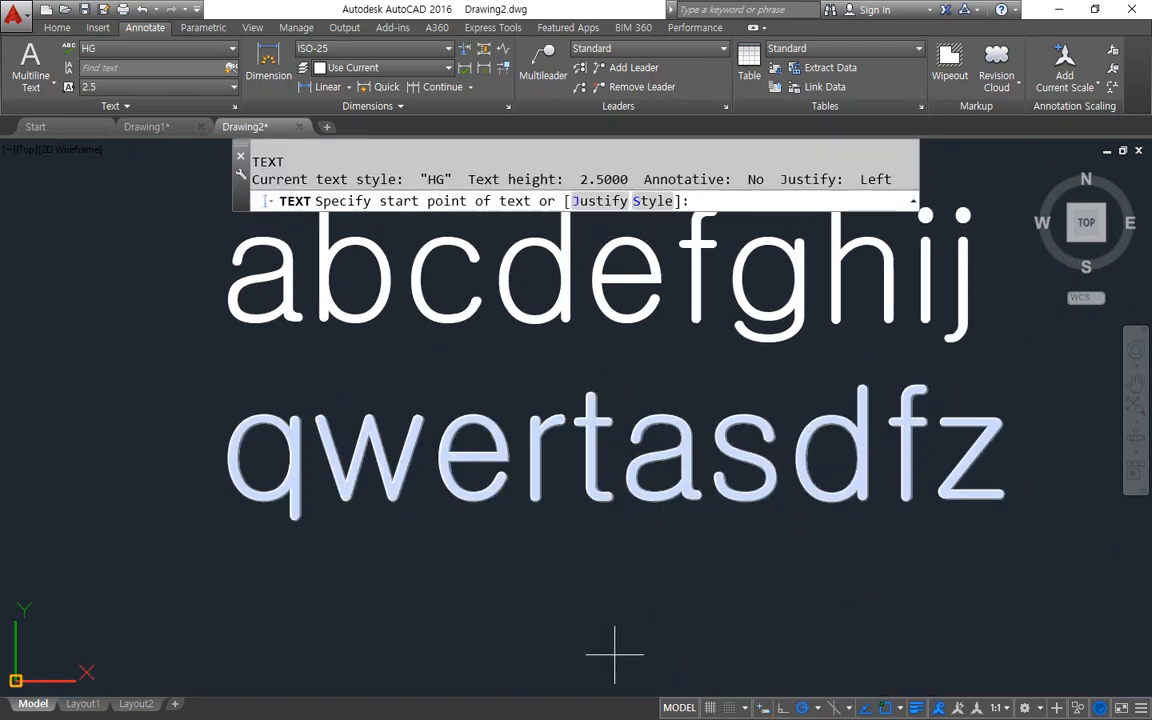
pyautogui.write('j')
pyautogui.press('Return')
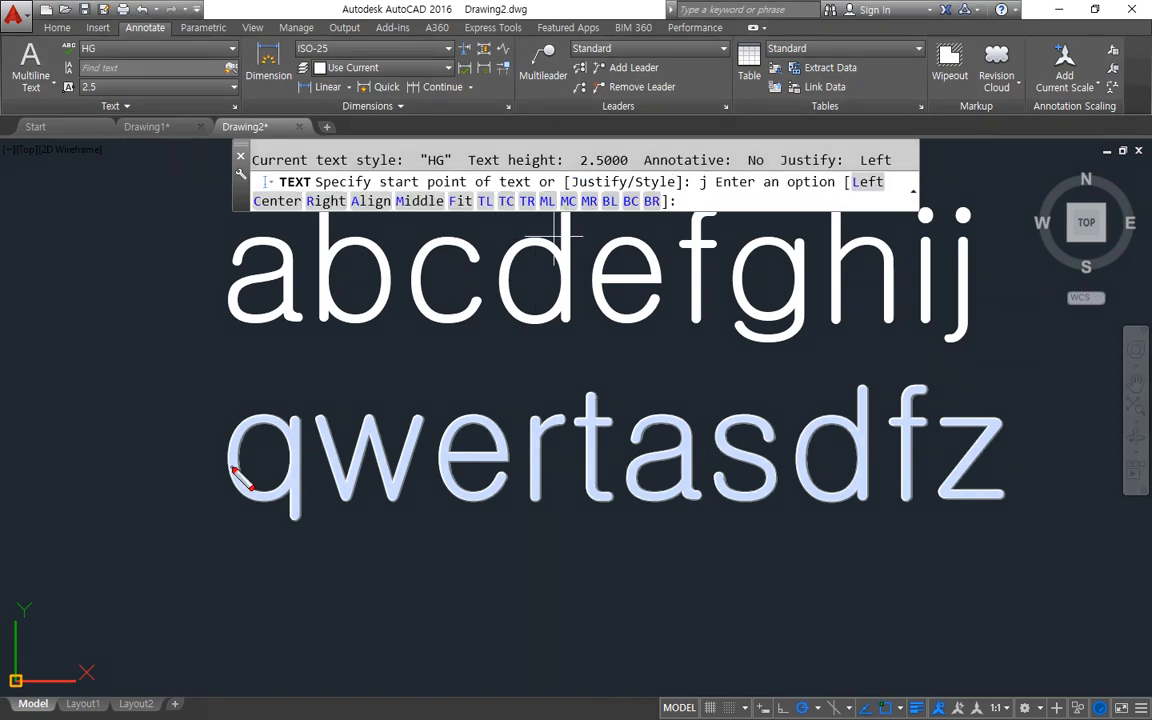
# - Examine the start, middle and end justification points along the mid-height and bottom of the "qwertasdfz" line
pyautogui.moveTo(228, 462); pyautogui.dragTo(1003, 461)
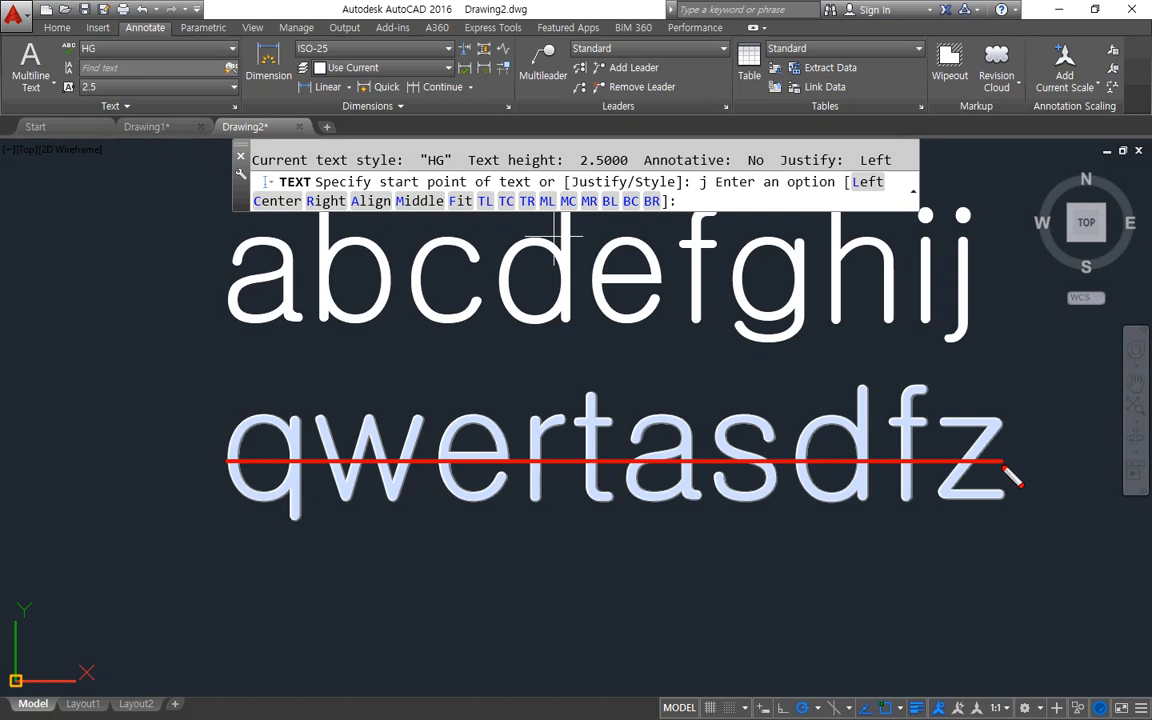
pyautogui.moveTo(226, 466)
pyautogui.mouseDown()
pyautogui.moveTo(212, 458)
pyautogui.moveTo(224, 464)
pyautogui.mouseUp()
pyautogui.moveTo(604, 450); pyautogui.dragTo(616, 468)
pyautogui.moveTo(985, 468); pyautogui.dragTo(998, 462)
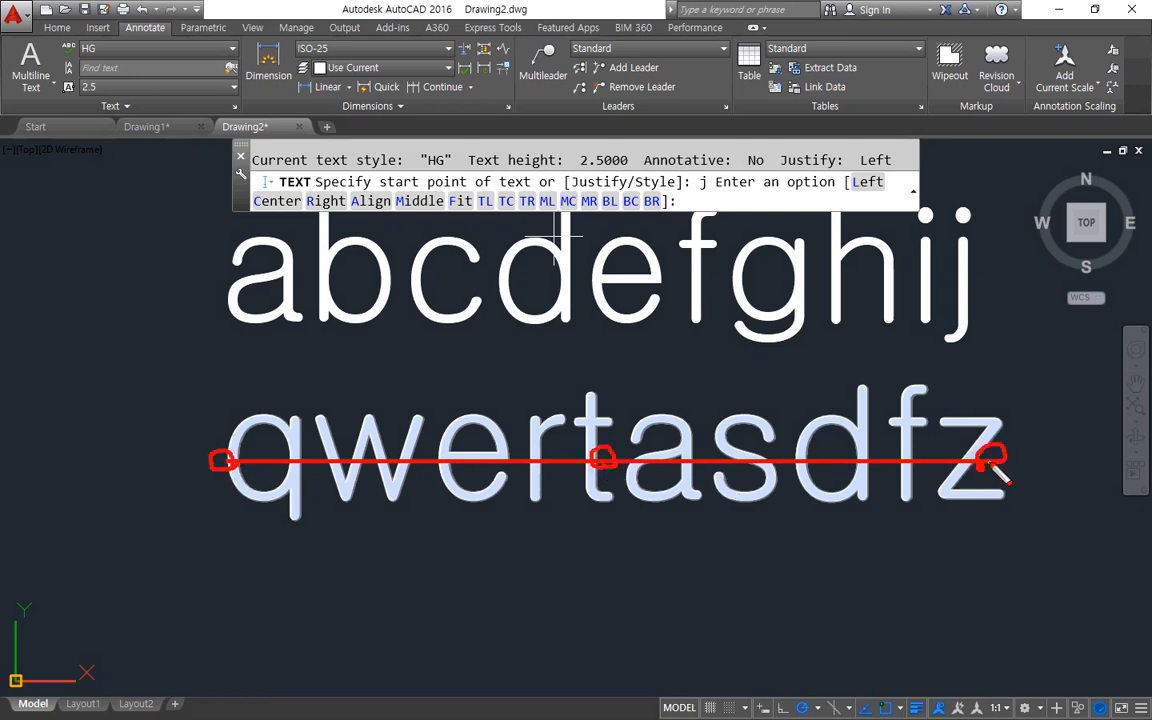
pyautogui.moveTo(215, 508); pyautogui.dragTo(1006, 508)
pyautogui.moveTo(226, 508); pyautogui.dragTo(232, 514)
pyautogui.moveTo(606, 504); pyautogui.dragTo(614, 518)
pyautogui.moveTo(1000, 512); pyautogui.dragTo(1010, 526)
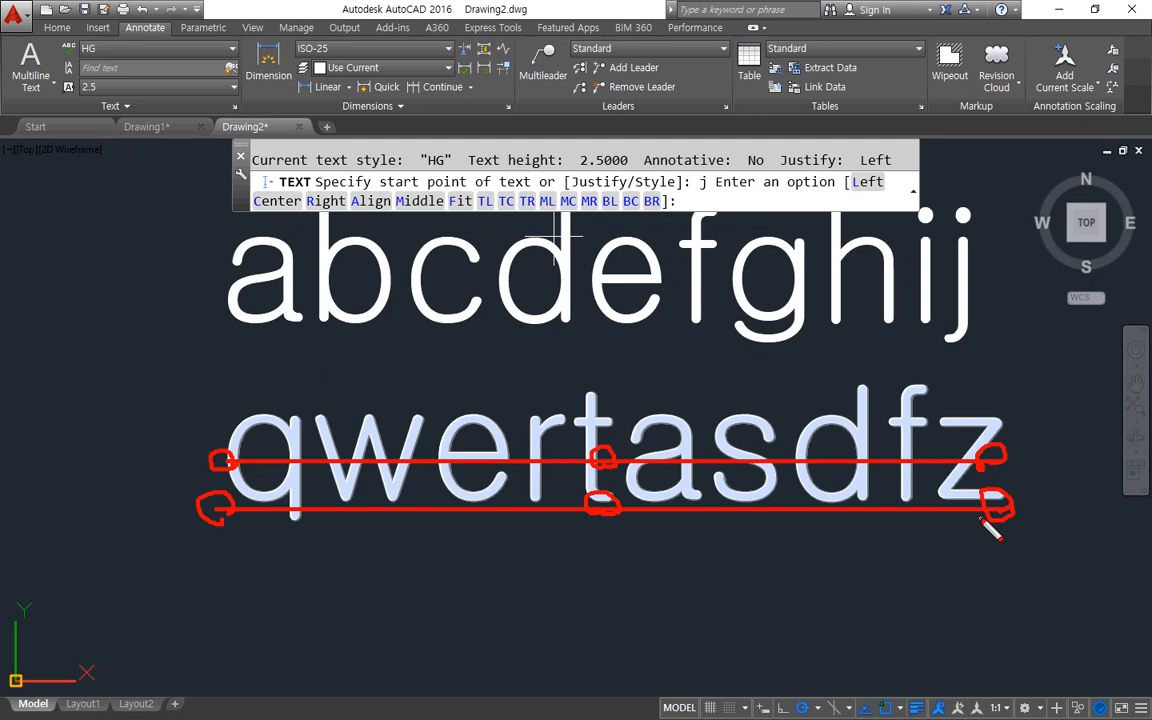
pyautogui.press('Escape')
# - Use Center justification and place the text's center point in the empty area left of "abcdefghij", with height 2.5 and rotation 0
pyautogui.scroll(-2, 680, 474)
pyautogui.moveTo(404, 360); pyautogui.dragTo(828, 378, button='middle')
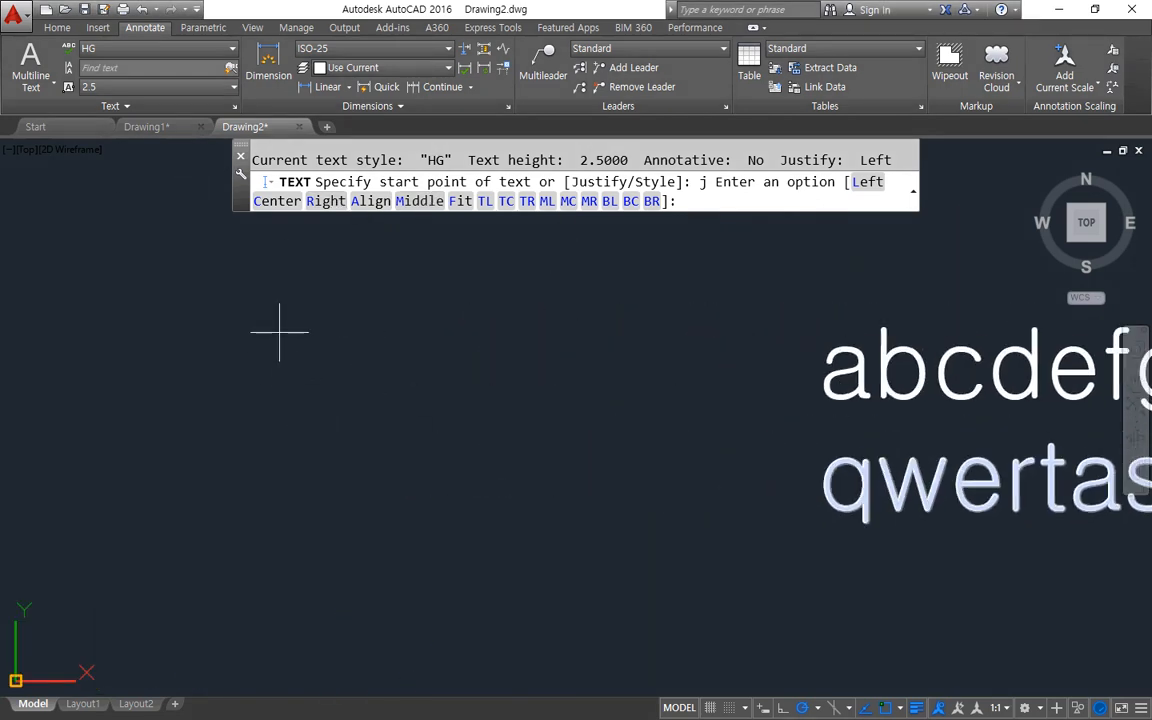
pyautogui.write('c')
pyautogui.press('Return')
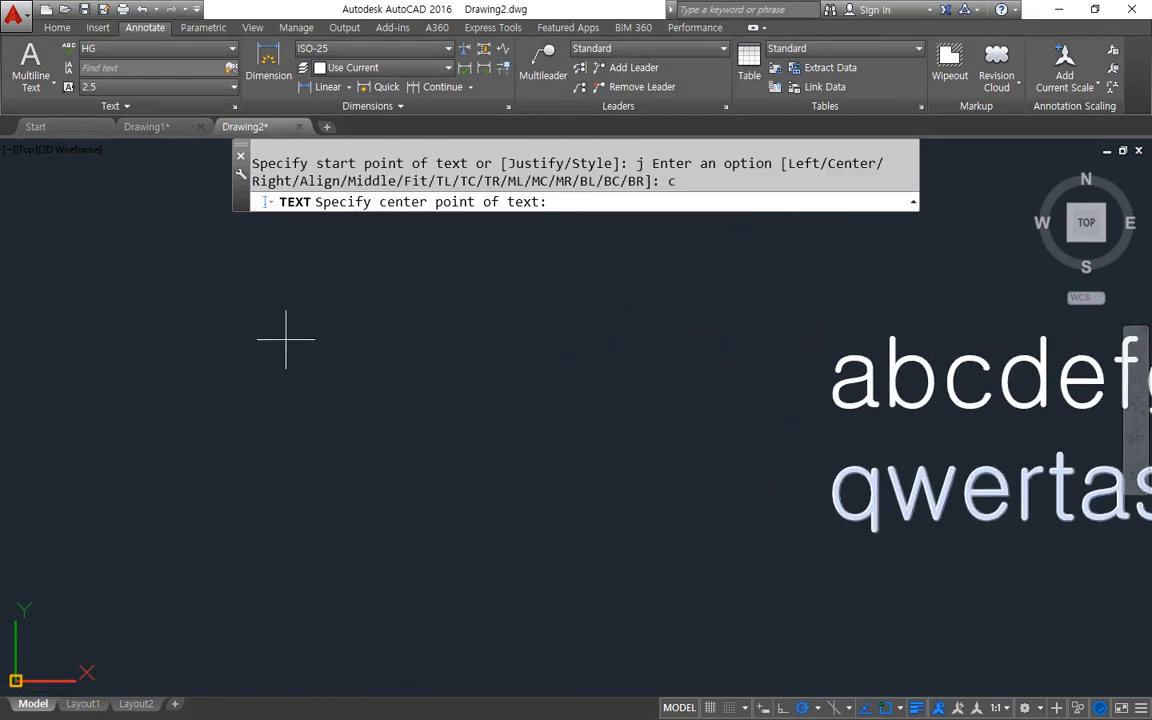
pyautogui.click(302, 346)
pyautogui.press('Return')
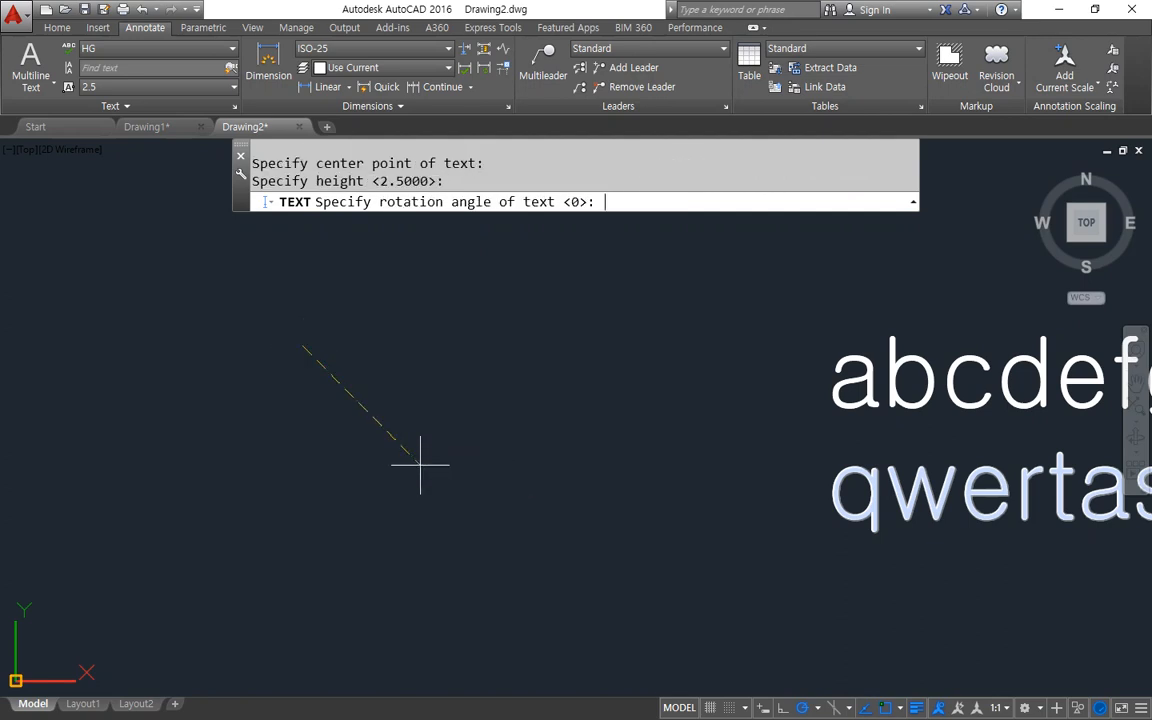
pyautogui.press('Return')
# - Write "동해물과 백두산이" and "마르고 닳도록" as two centered lines and finish the text
pyautogui.write('동')
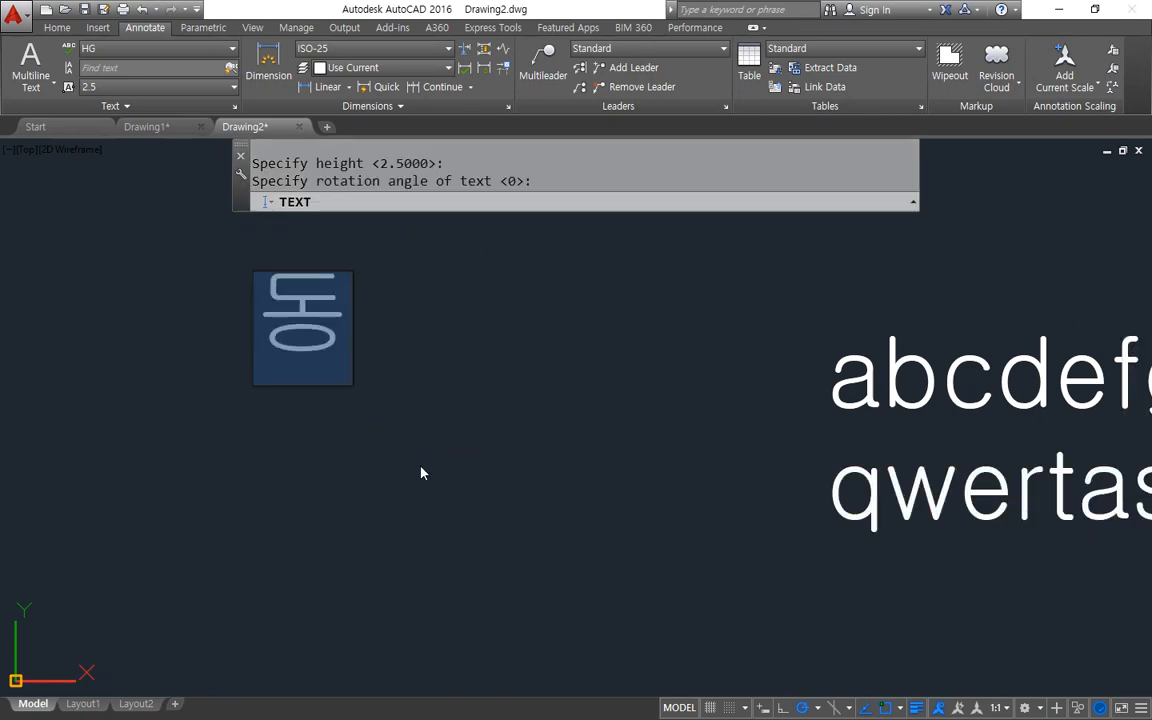
pyautogui.write('해물과 백두산이')
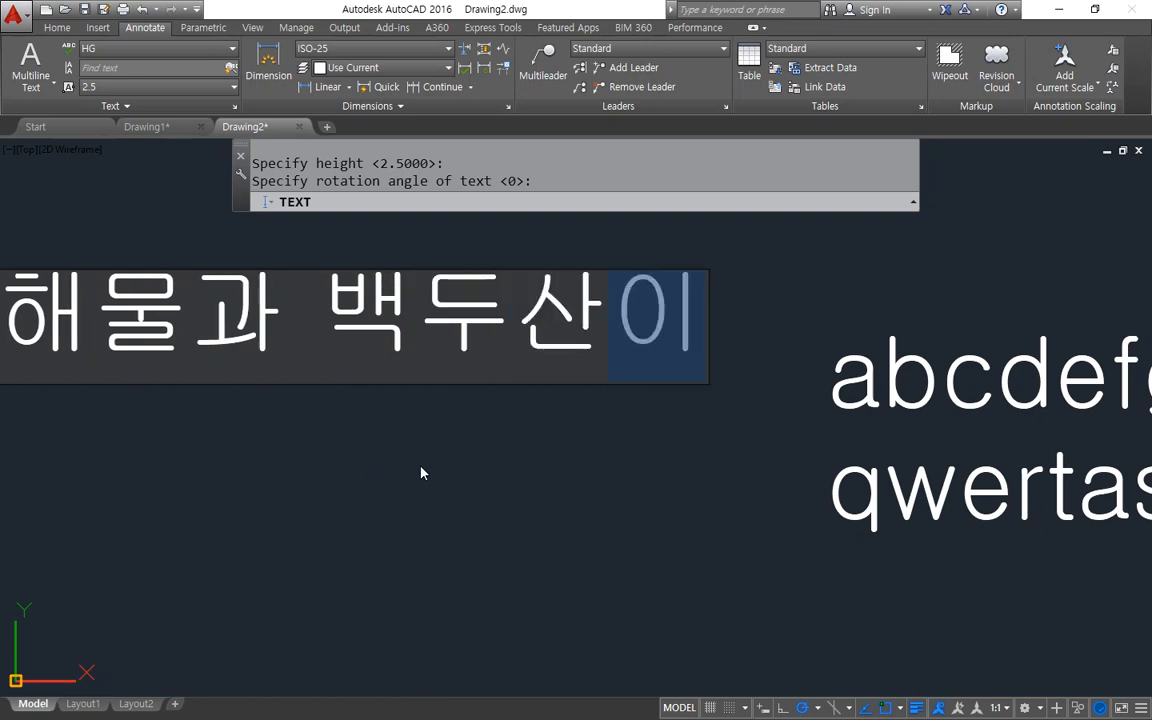
pyautogui.press('Return')
pyautogui.write('마르고')
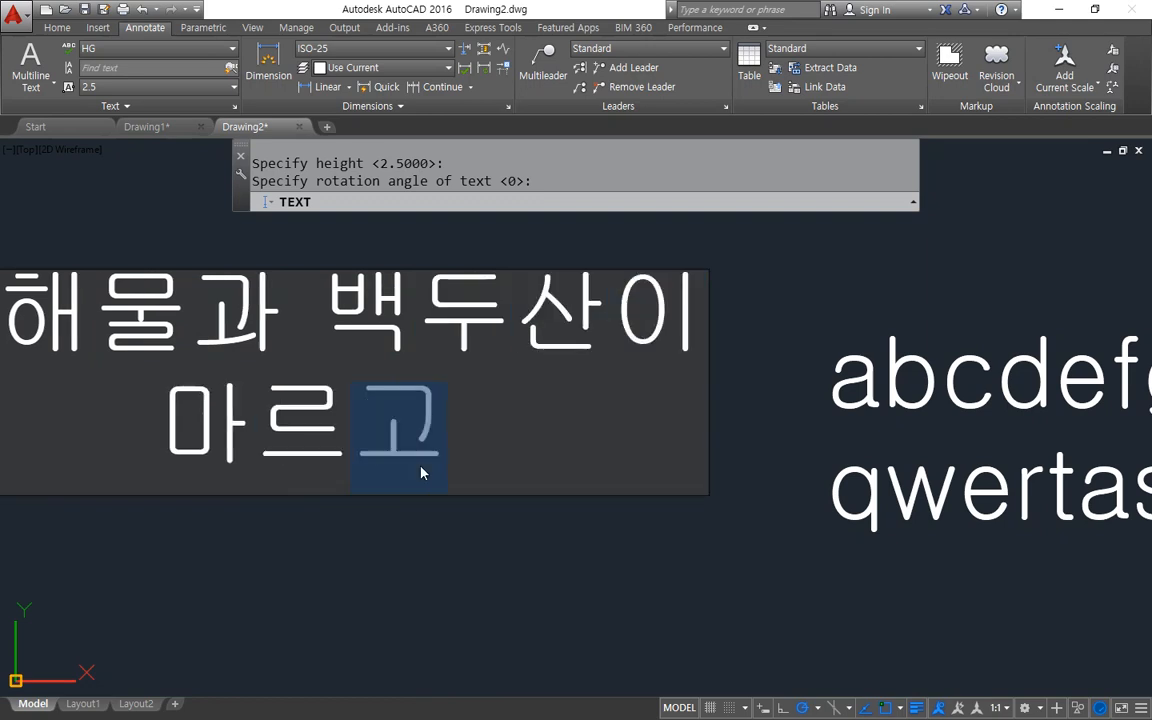
pyautogui.write(' 다ㄹㅎ도록')
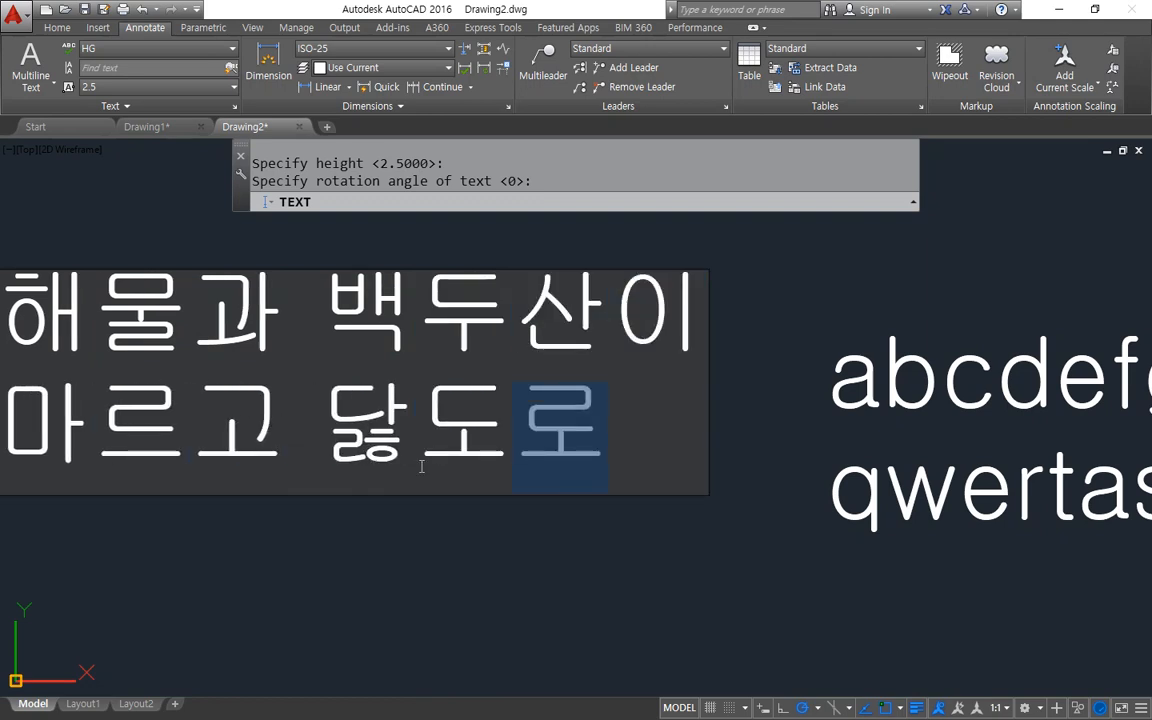
pyautogui.press('Return')
pyautogui.press('Return')
# - Start a Right-justified single-line text with its right baseline endpoint below the centered lines, height 2.5 and rotation 0
pyautogui.scroll(-3, 411, 467)
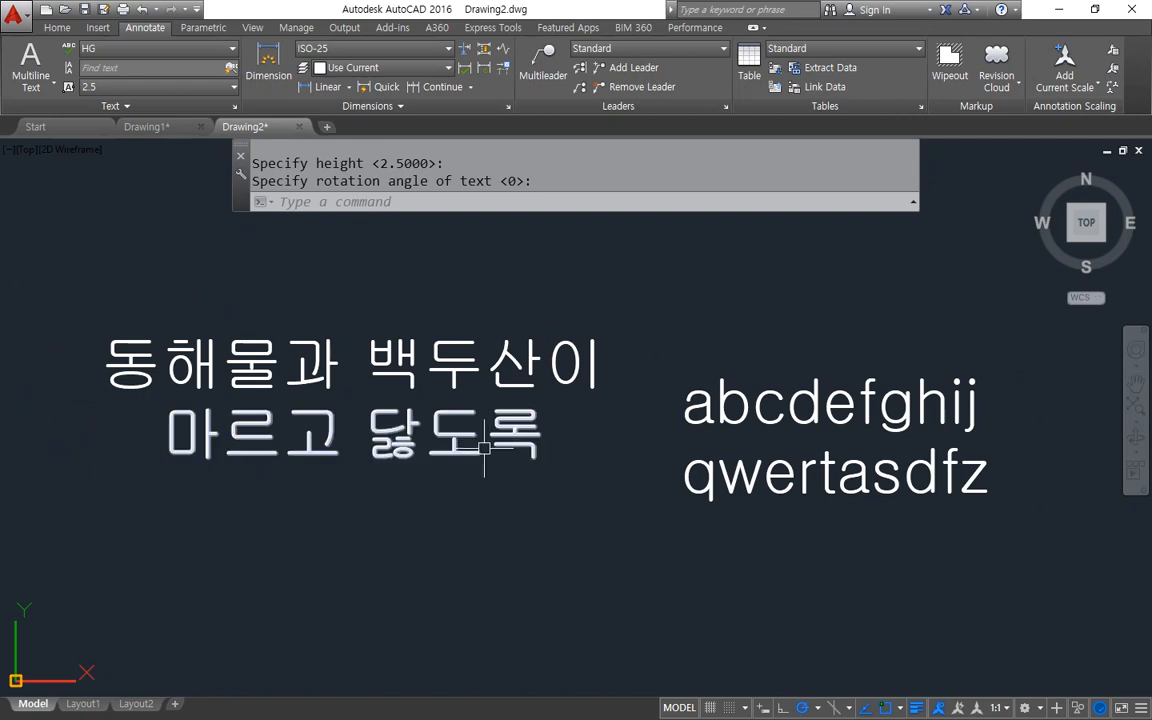
pyautogui.press('Return')
pyautogui.scroll(3, 488, 324)
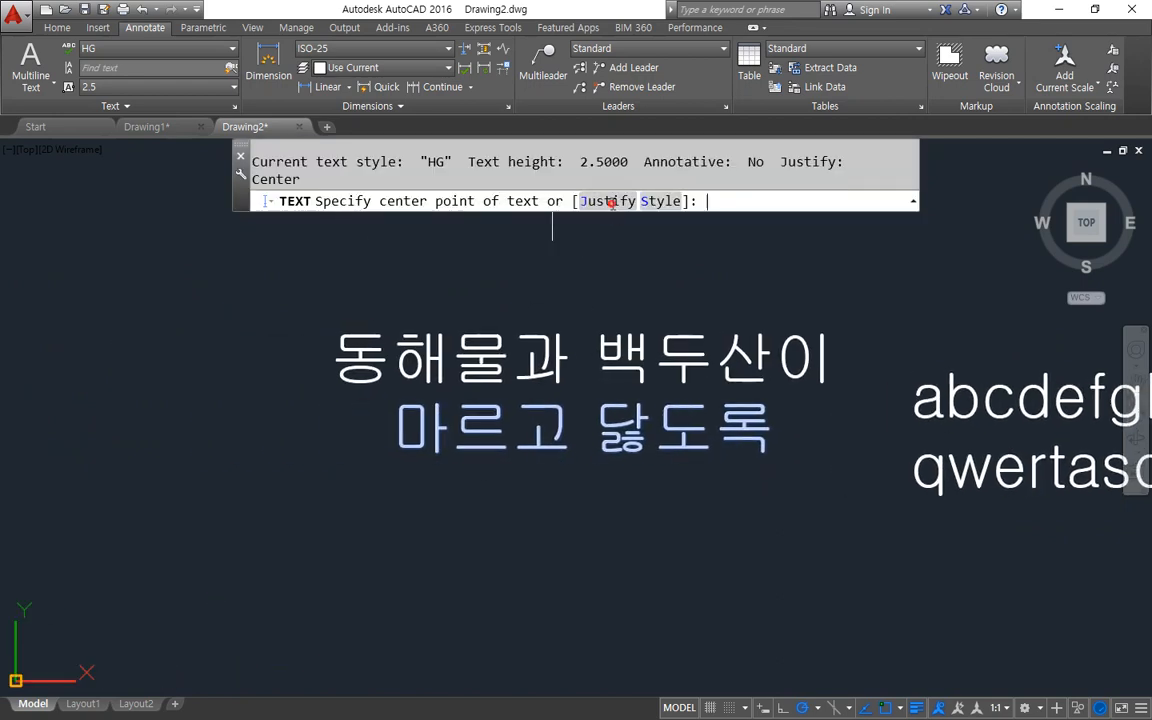
pyautogui.click(609, 201)
pyautogui.click(556, 185)
pyautogui.moveTo(596, 450); pyautogui.dragTo(474, 242, button='middle')
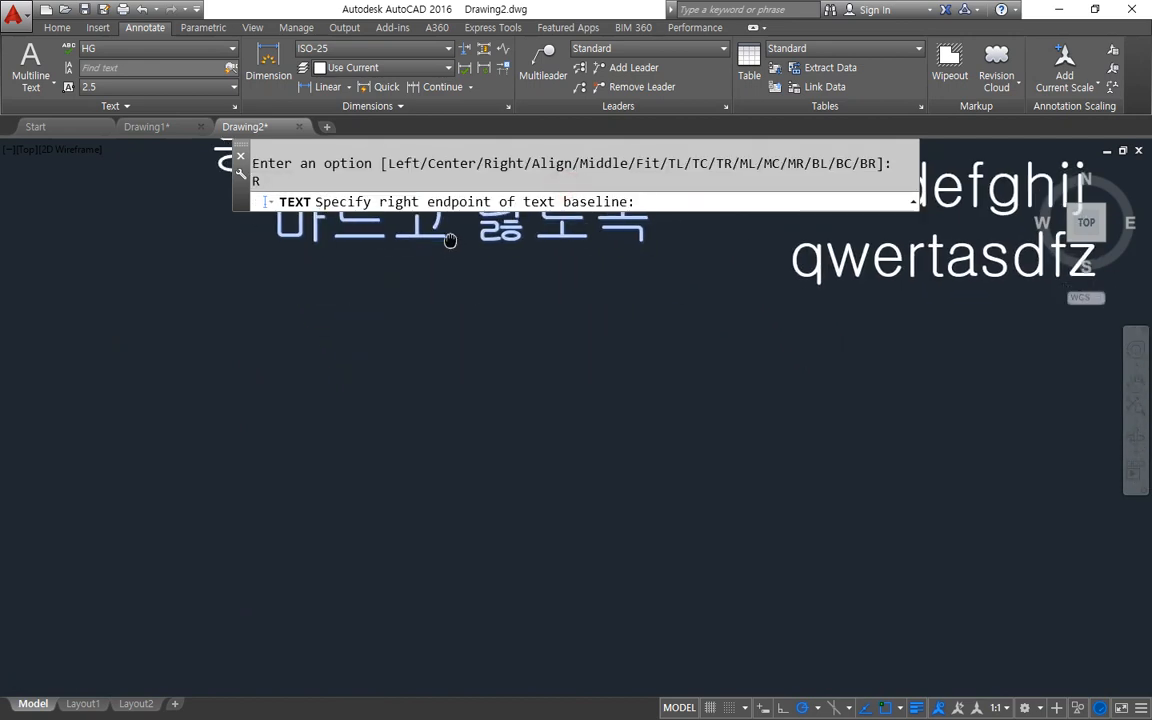
pyautogui.click(690, 333)
pyautogui.press('Return')
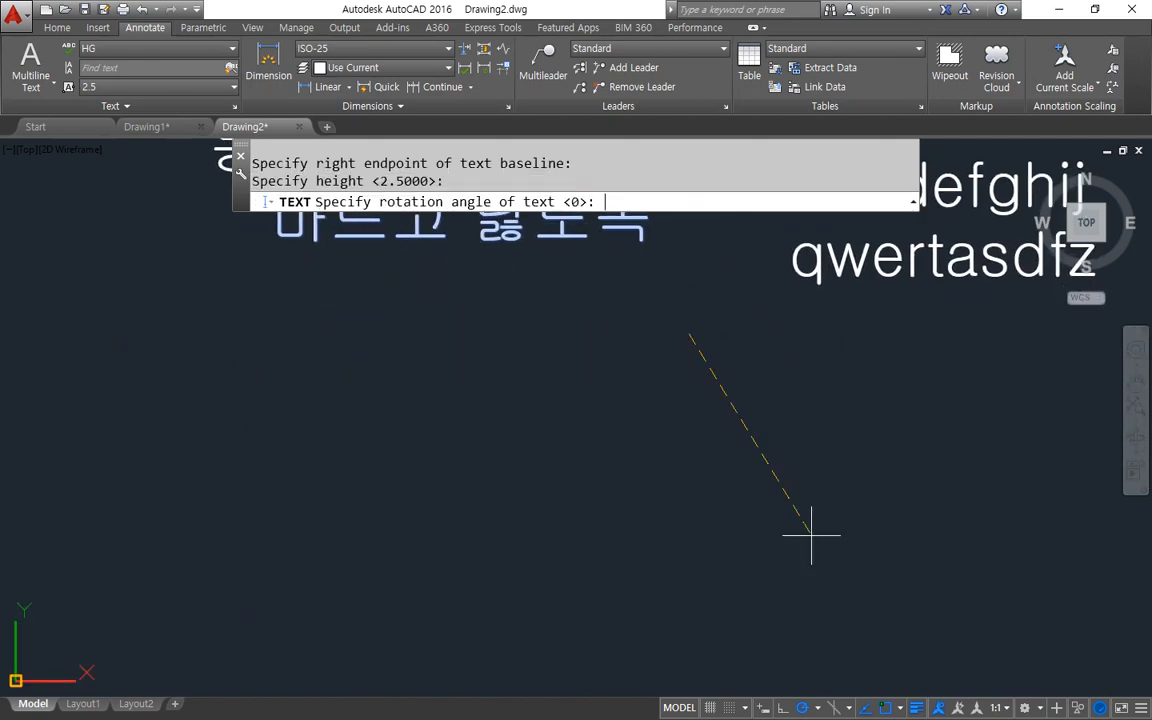
pyautogui.press('Return')
# - Write "동해물과 백두산이" and "마르고 닳도록" as the first two right-justified lines
pyautogui.write('동해물과 백두산')
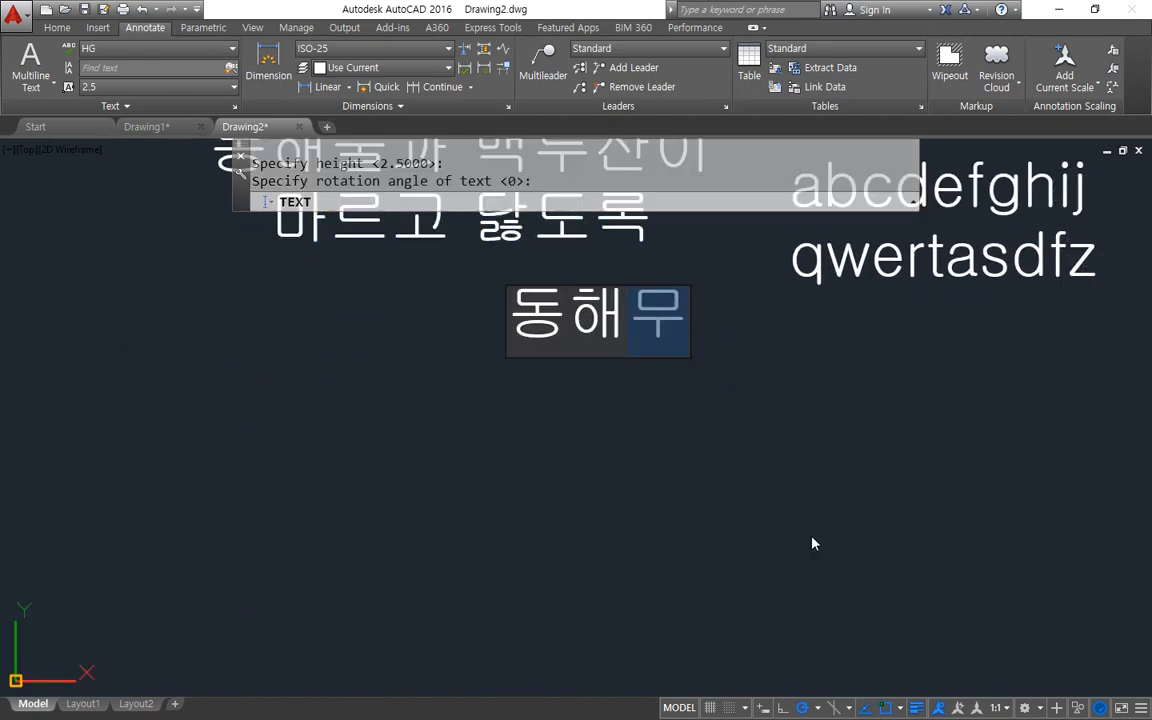
pyautogui.write('이')
pyautogui.press('Return')
pyautogui.write('마르고 닳')
pyautogui.write('도록')
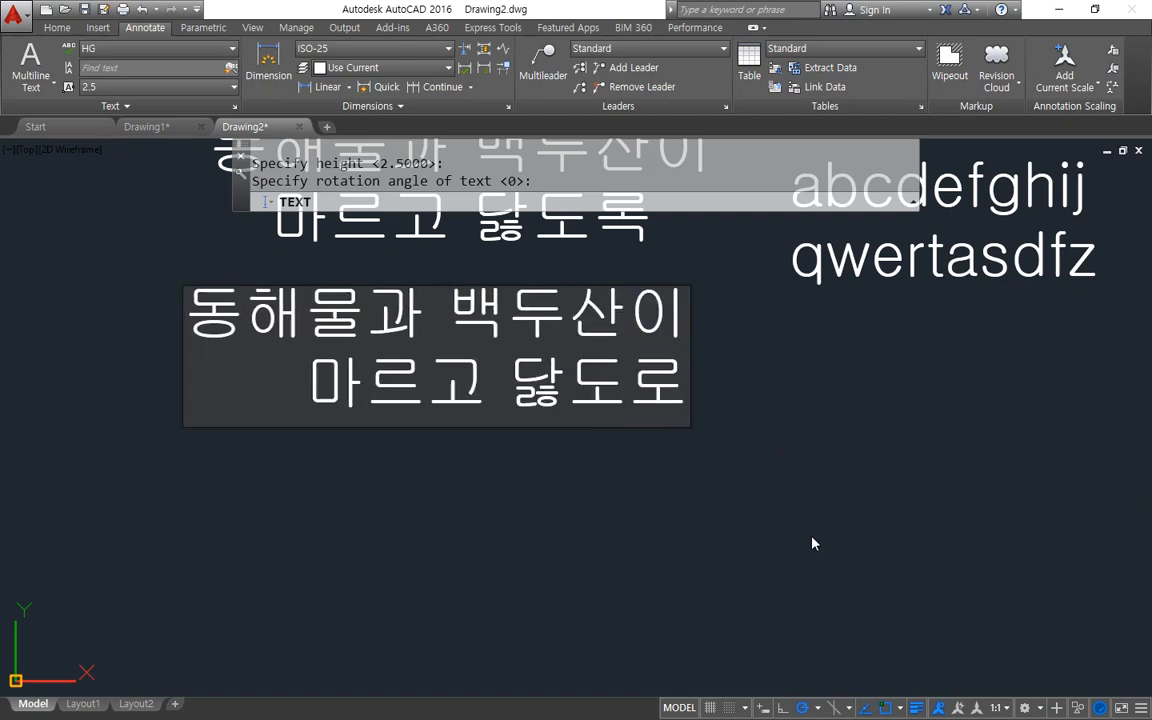
# - Add the right-justified lines "하느님이", "보우하사 우리나라" and "만세", and finish the text
pyautogui.press('Return')
pyautogui.write('하느님이')
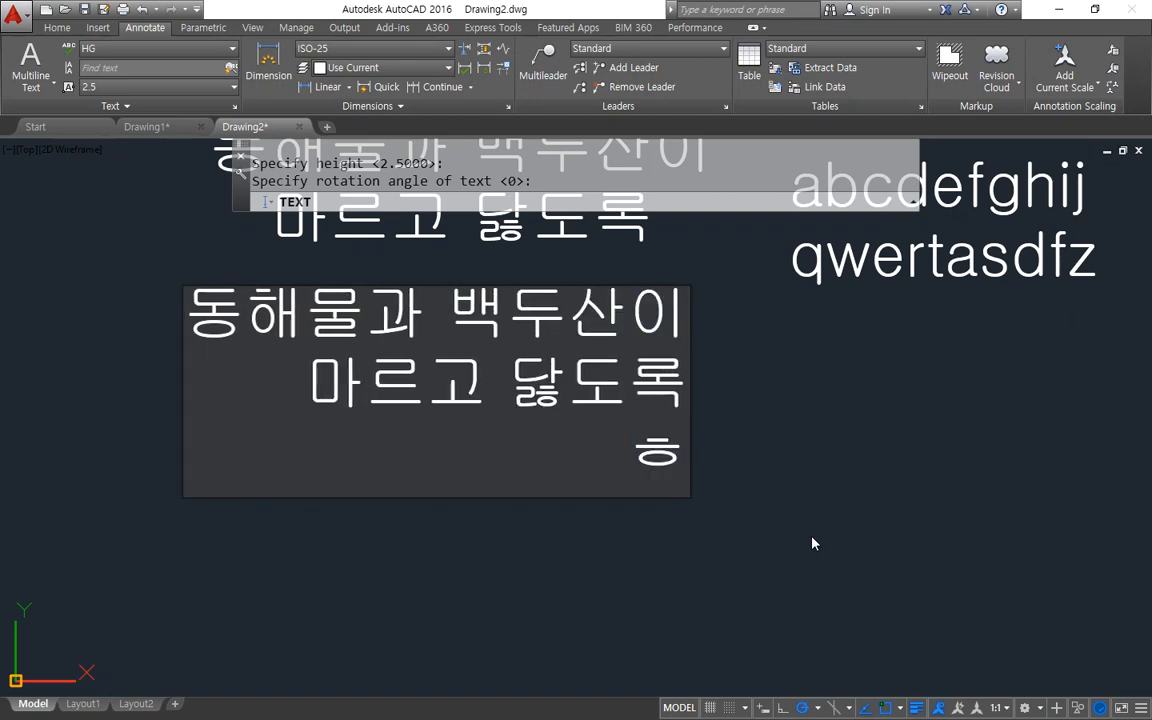
pyautogui.press('Return')
pyautogui.write('보')
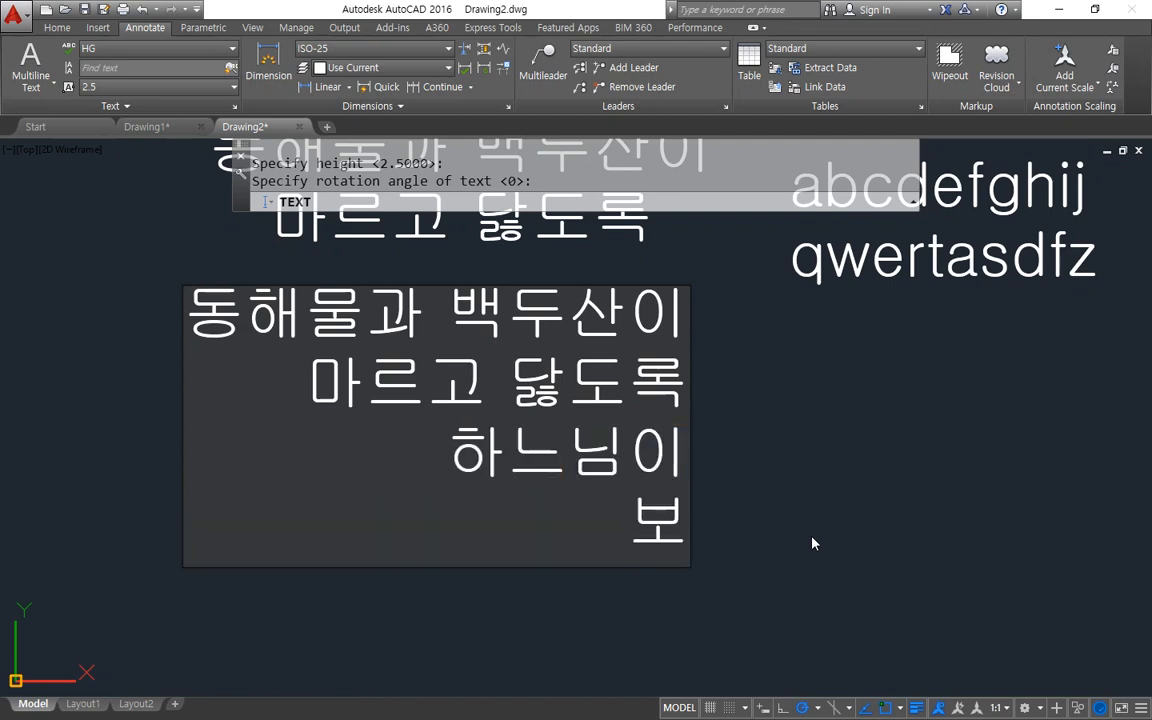
pyautogui.write('우하사 우')
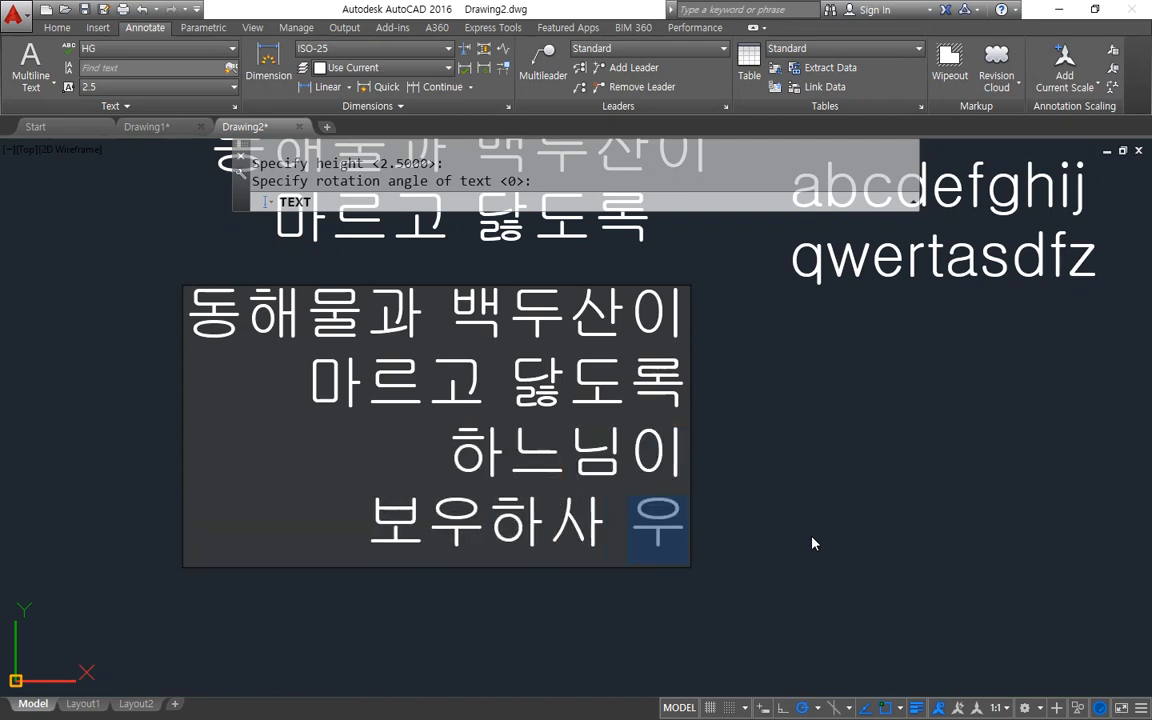
pyautogui.write('리나라 만세')
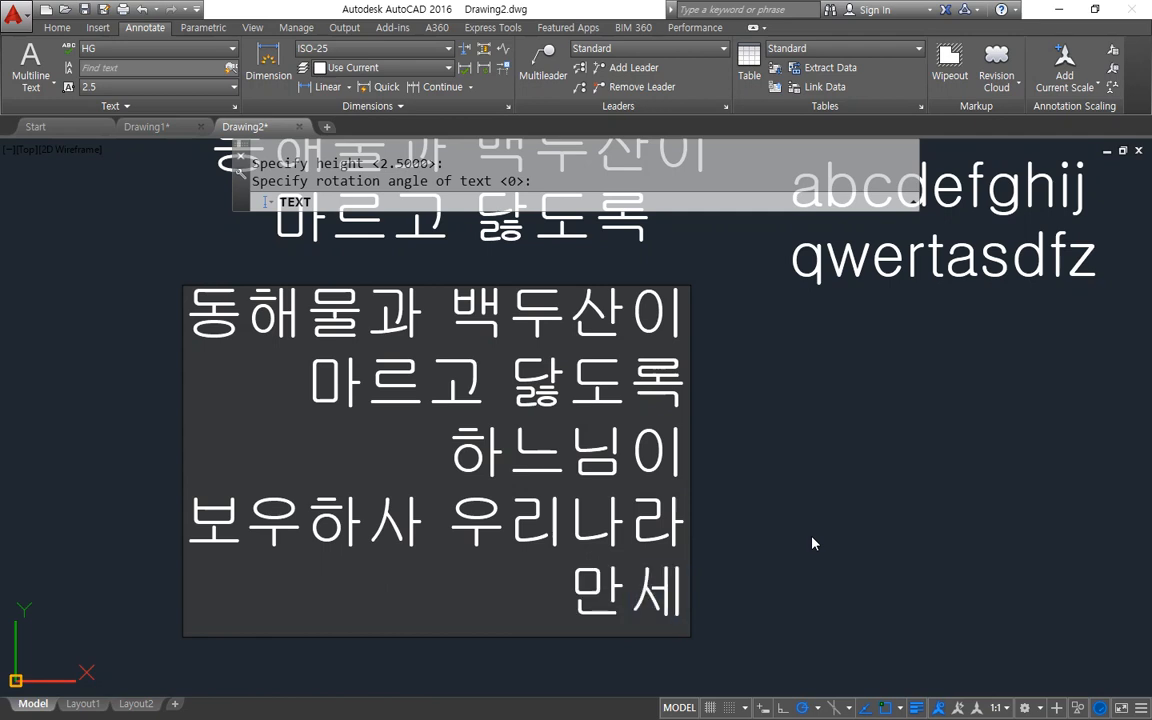
pyautogui.press('Return')
pyautogui.press('Return')
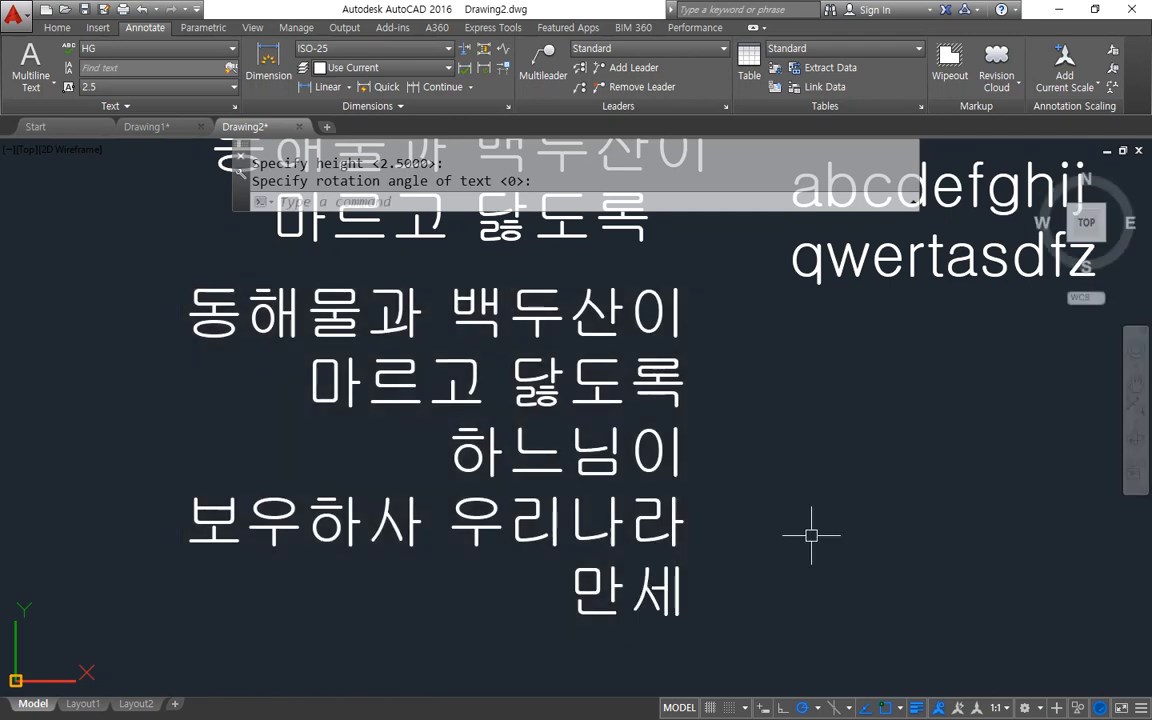
# - Start single-line text with Align justification, setting its baseline between the left and right endpoints of the upper horizontal line
pyautogui.write('d')
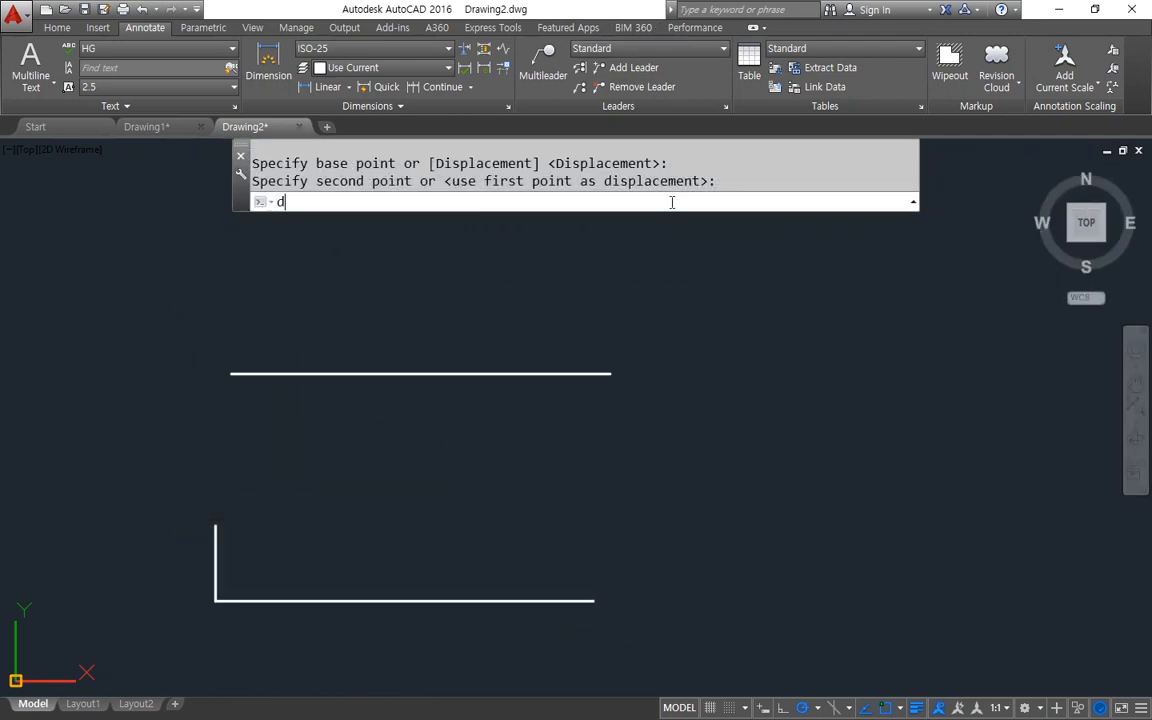
pyautogui.write('t')
pyautogui.press('Return')
pyautogui.click(679, 203)
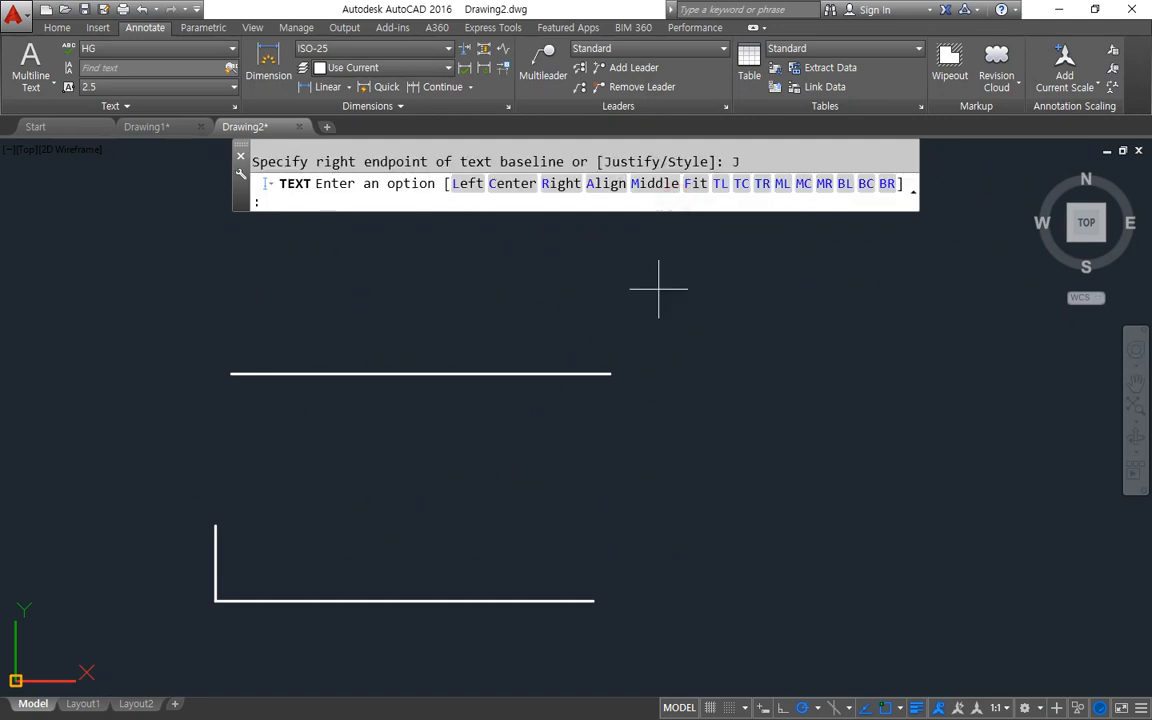
pyautogui.click(606, 184)
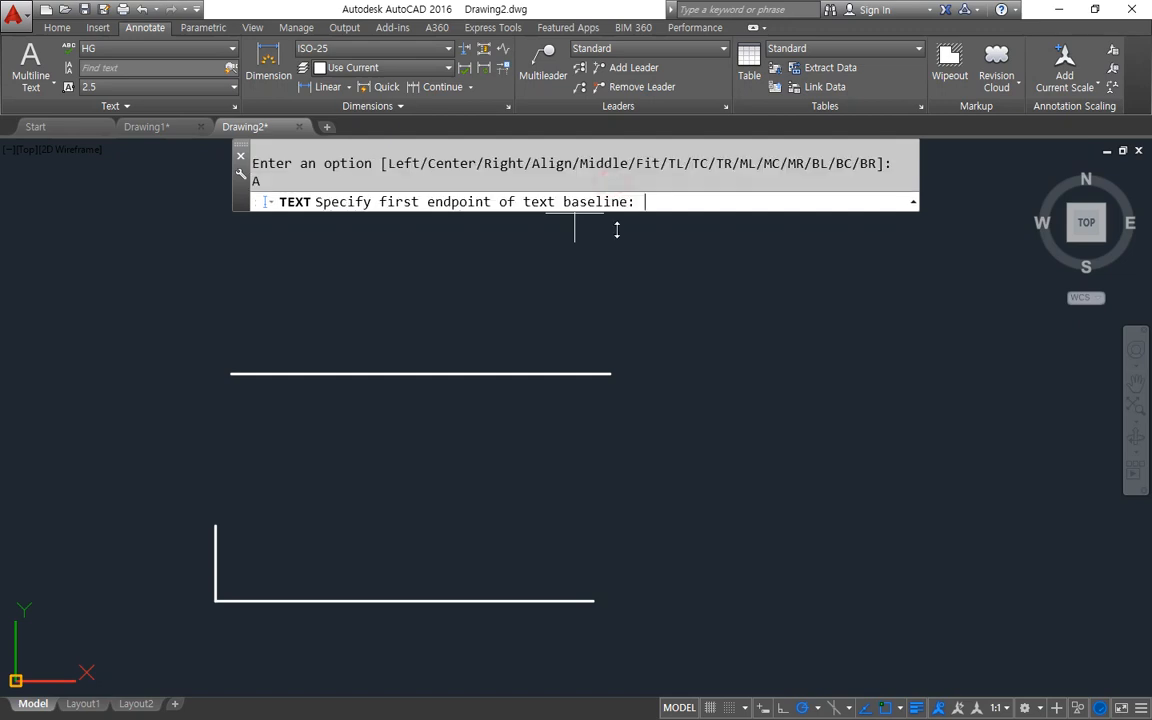
pyautogui.click(247, 377)
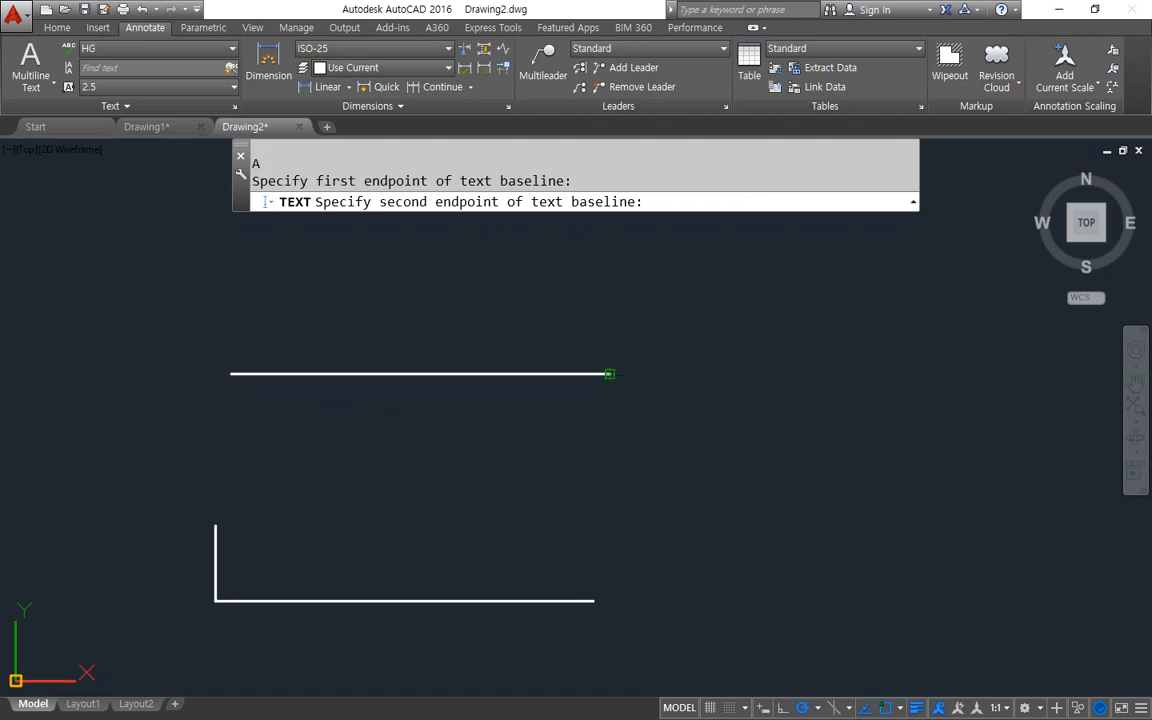
pyautogui.click(609, 374)
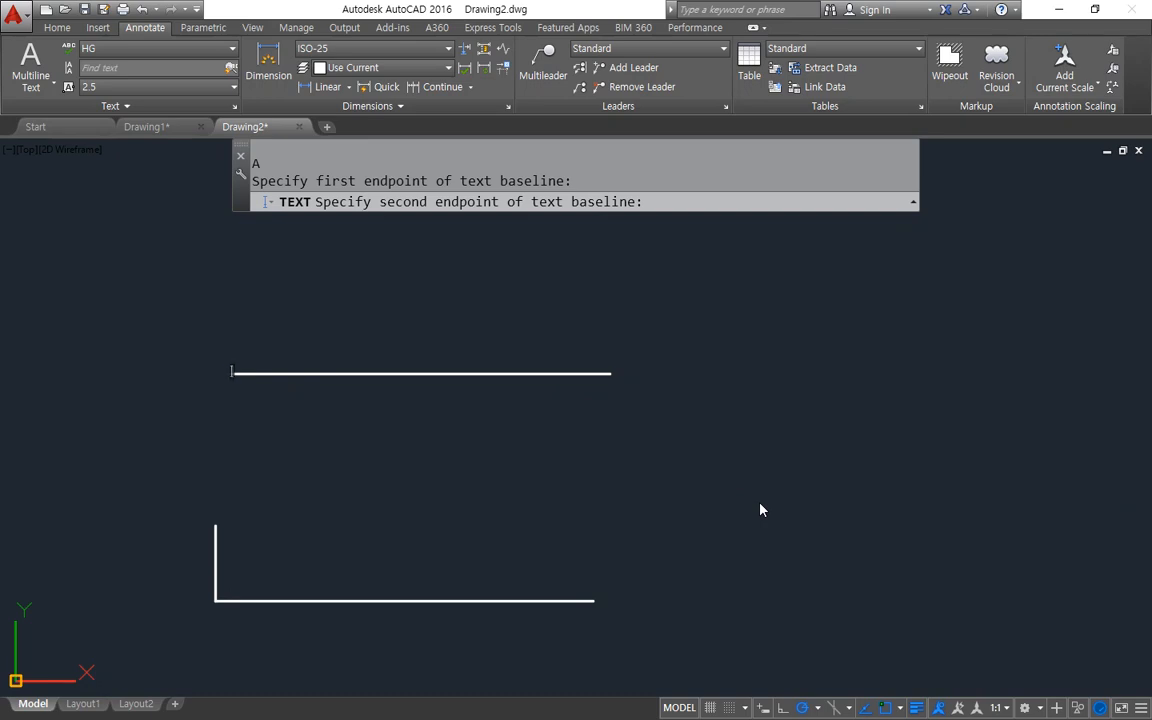
# - Write "abcdefghijklmnb" as the aligned text on the upper line and finish it
pyautogui.write('a')
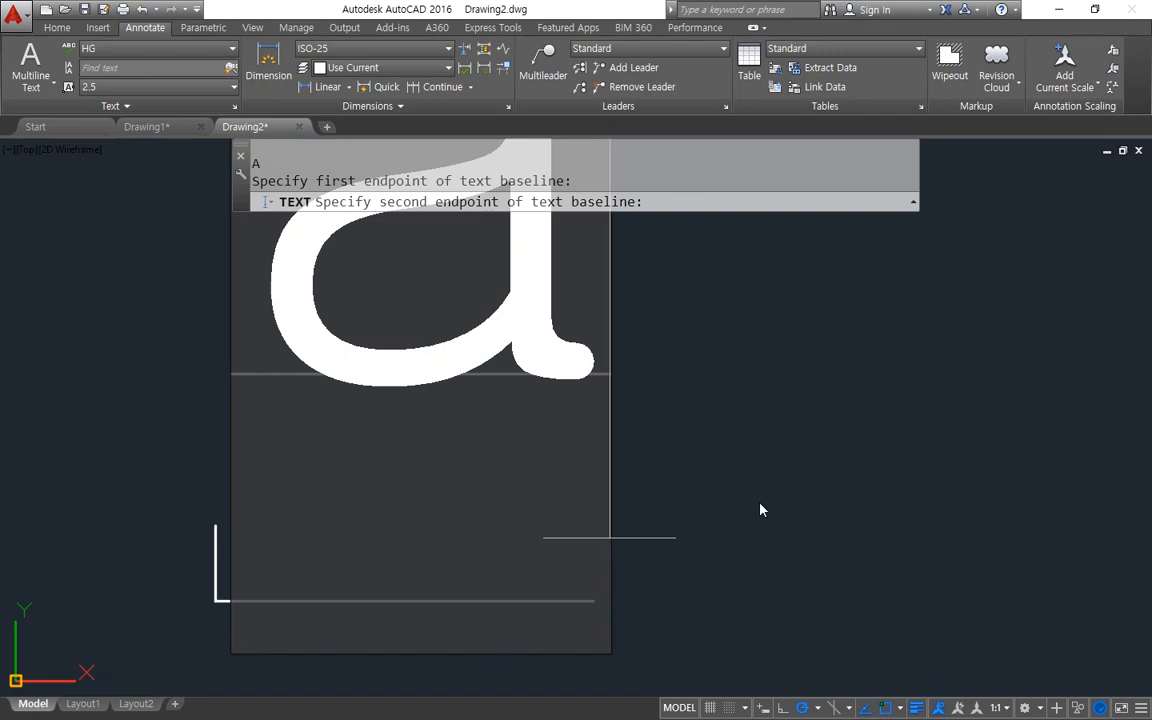
pyautogui.write('b')
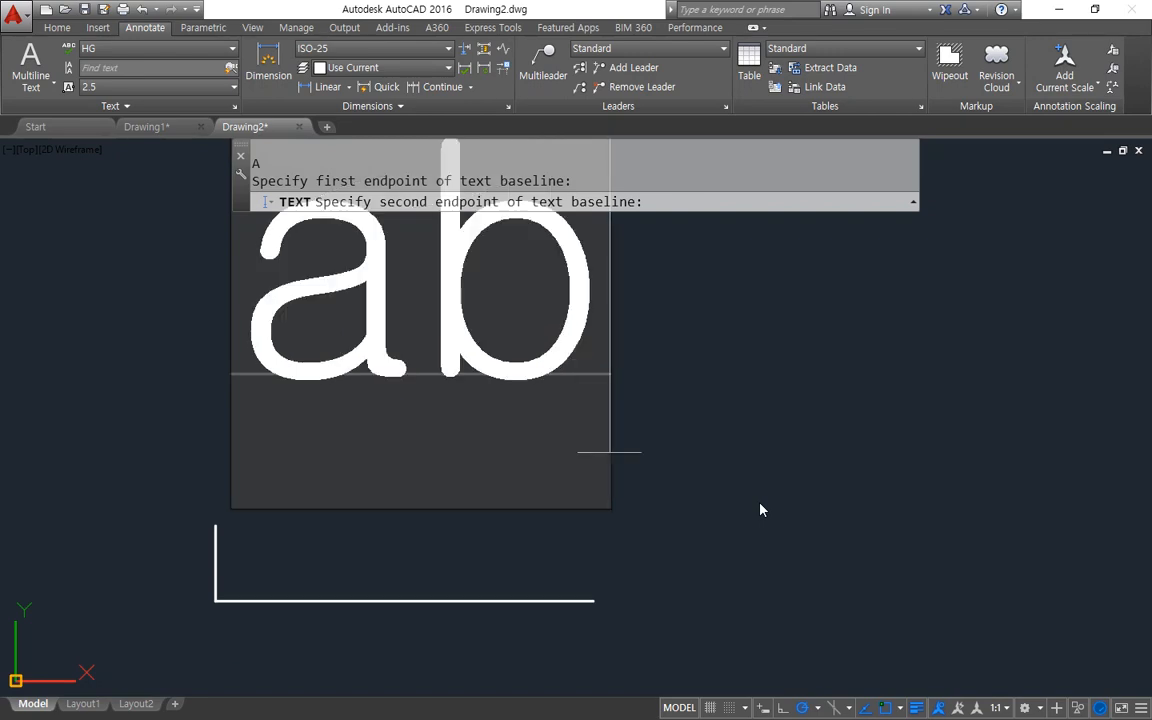
pyautogui.write('cdefghi')
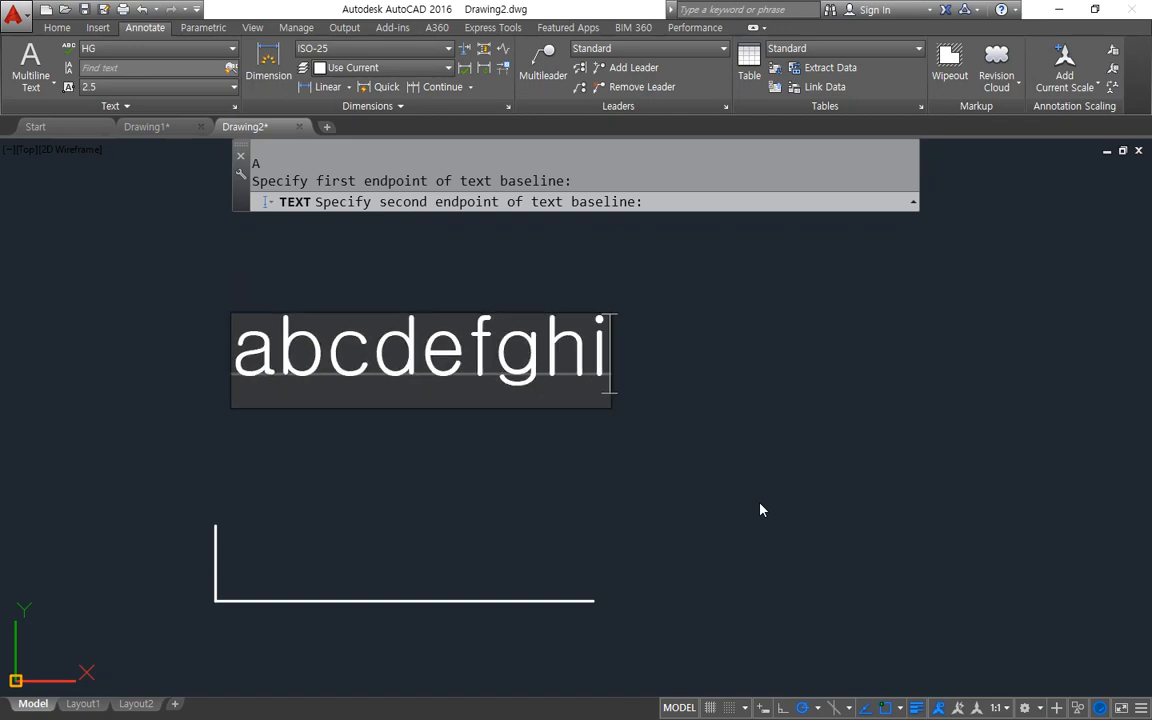
pyautogui.write('jklmnb')
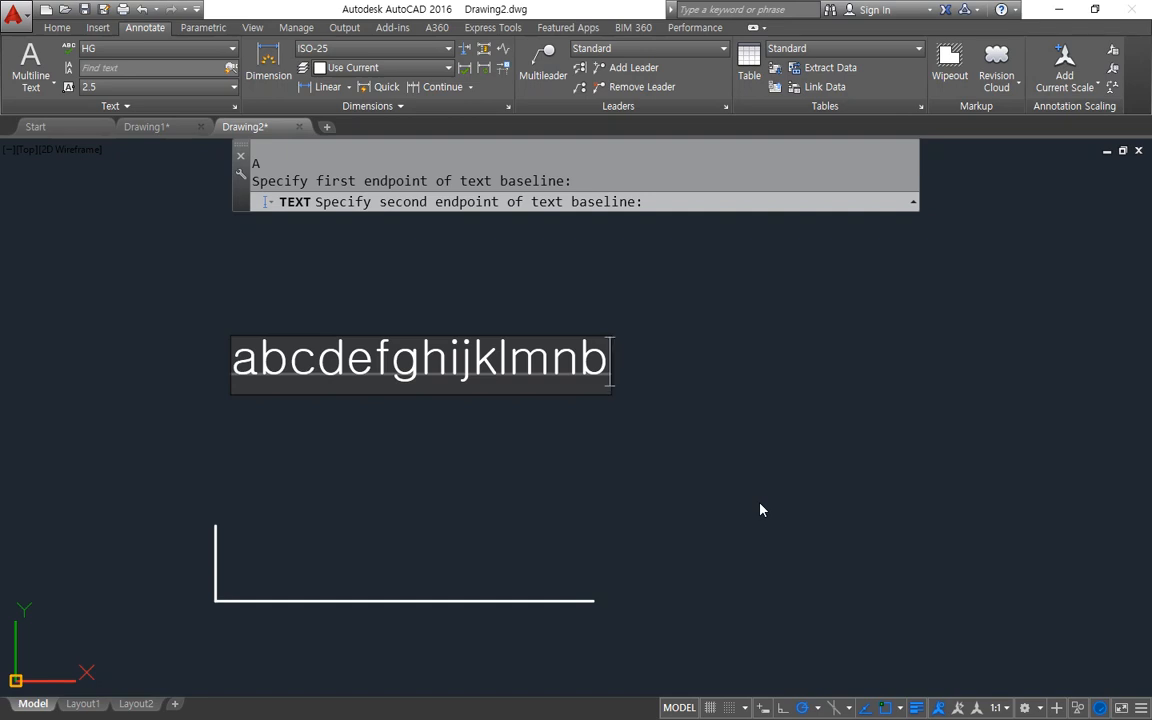
pyautogui.press('Return')
pyautogui.press('Return')
# - Start single-line text with Fit justification between the lower horizontal line's endpoints, picking the vertical line's upper end as text height
pyautogui.press('Return')
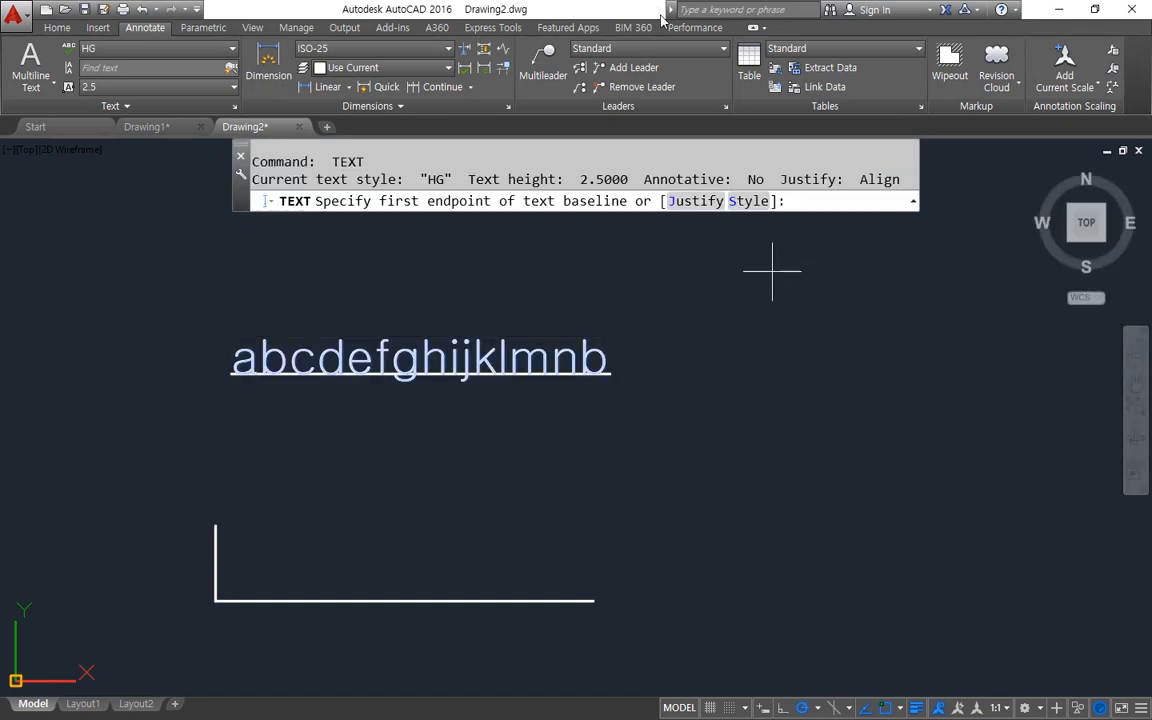
pyautogui.click(694, 203)
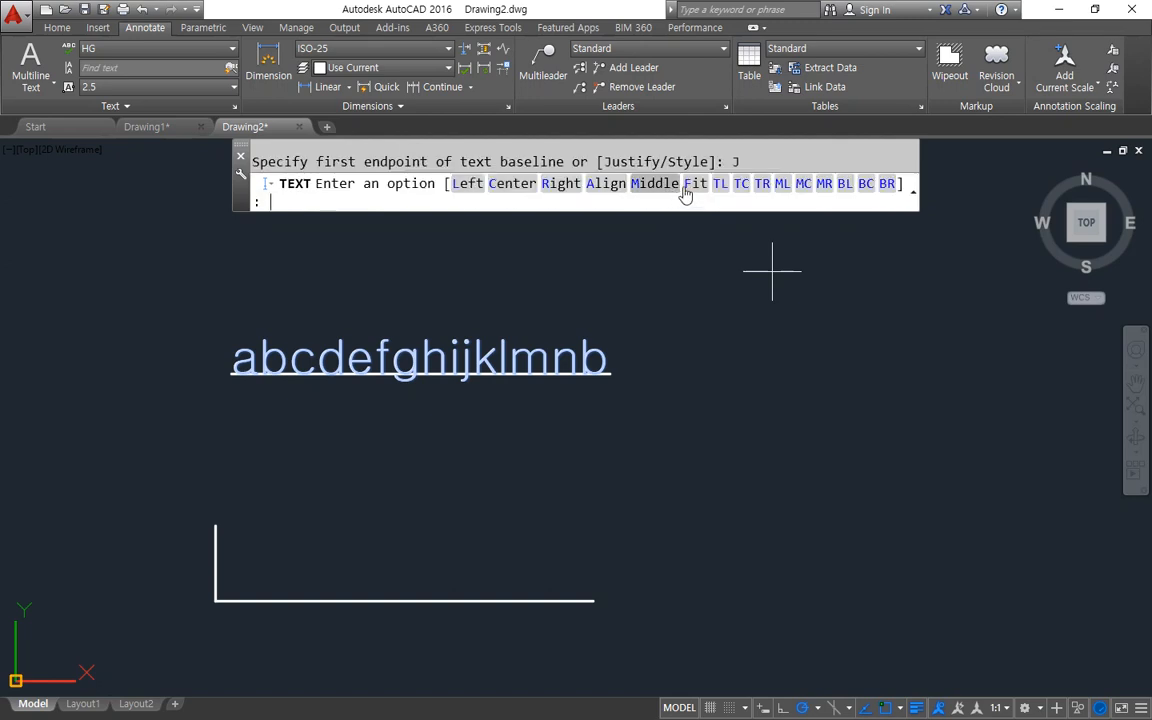
pyautogui.click(694, 184)
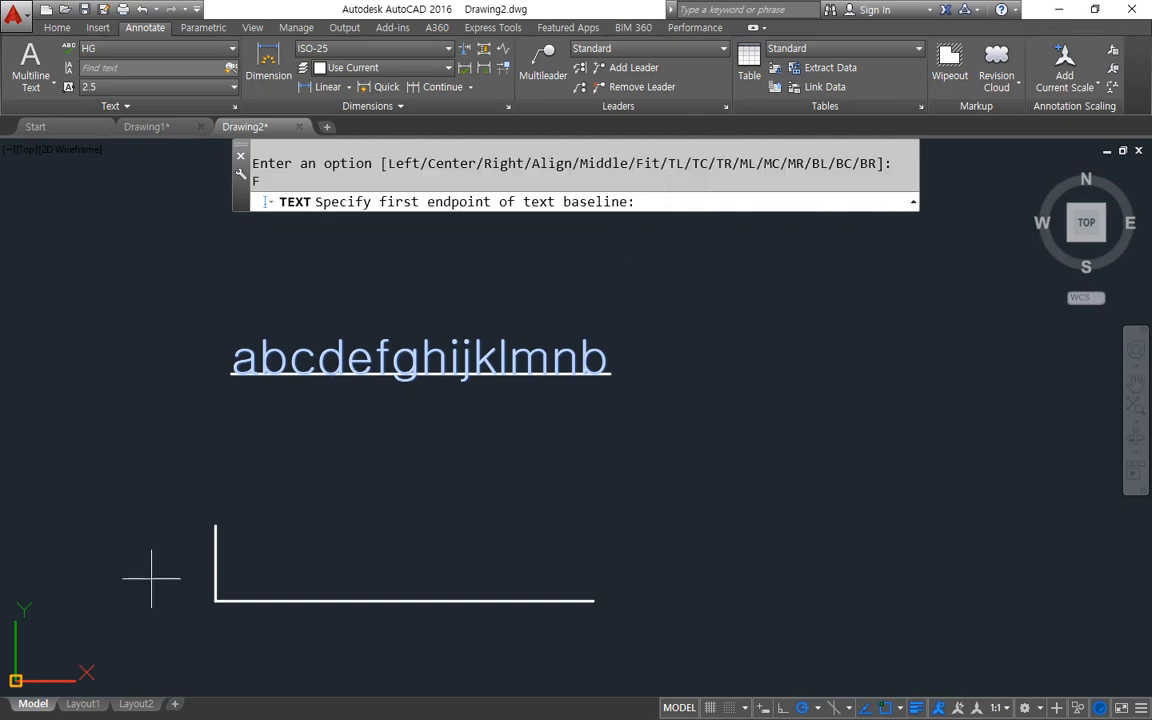
pyautogui.click(215, 601)
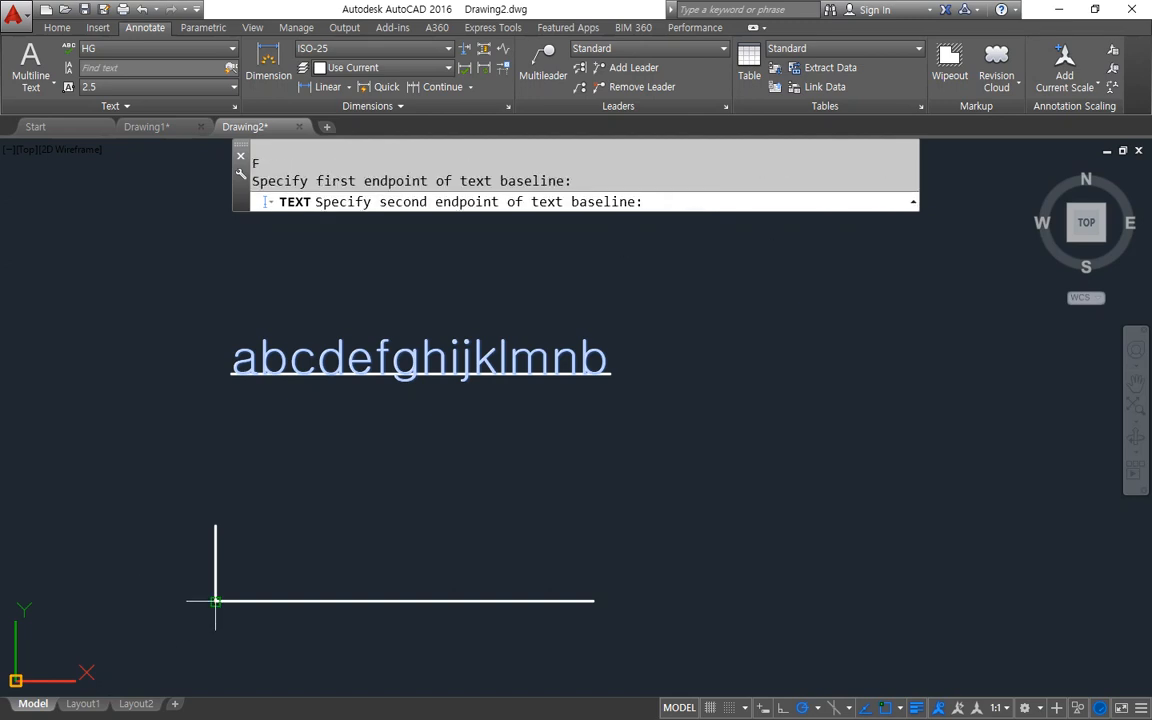
pyautogui.click(593, 601)
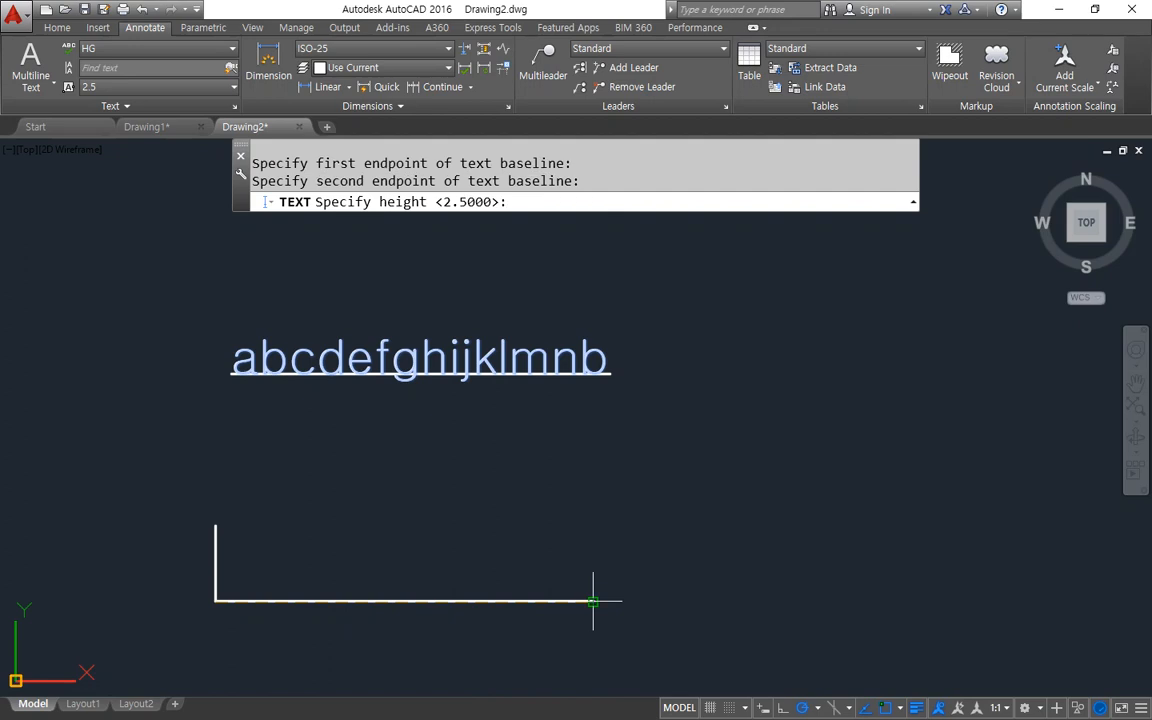
pyautogui.click(215, 526)
# - Write "abcdefghijklmnopqrst" as the fitted text on the lower line and finish it
pyautogui.write('a')
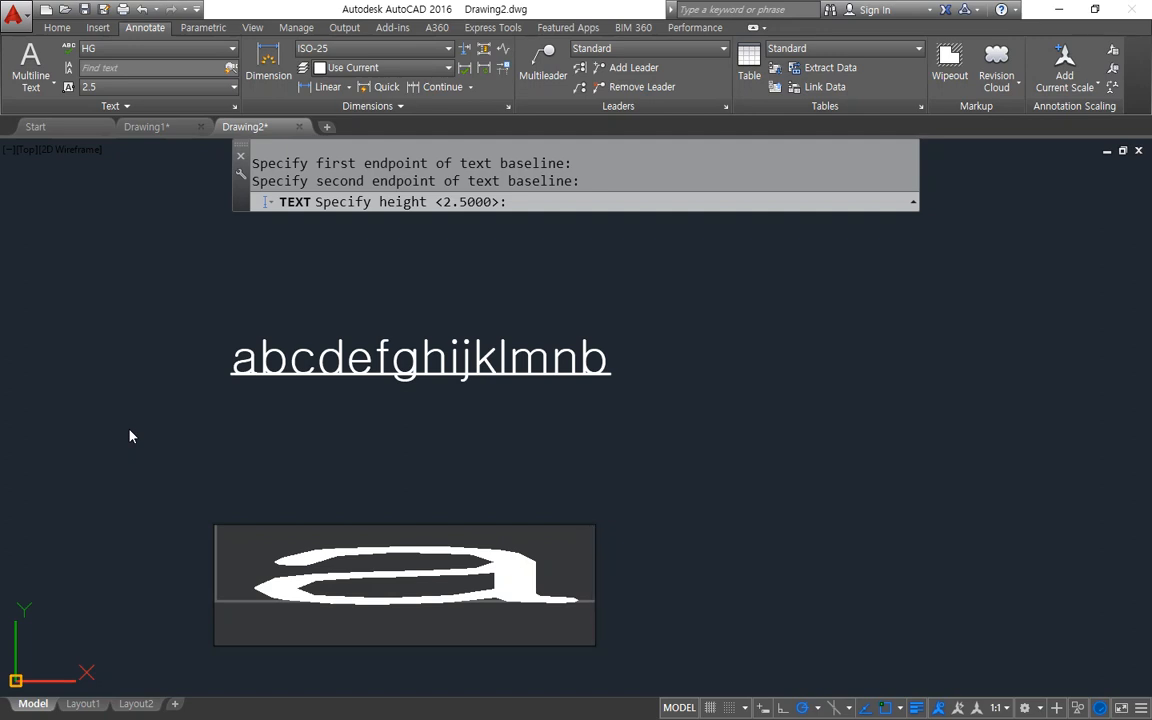
pyautogui.write('b')
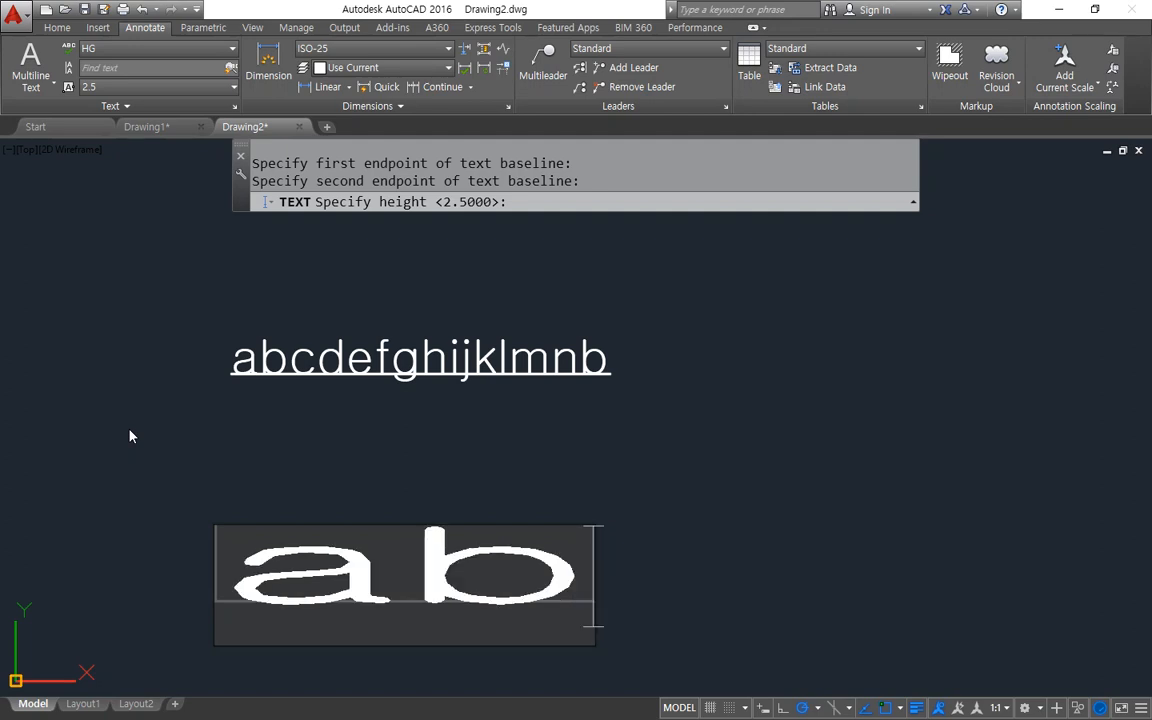
pyautogui.write('cdefgh')
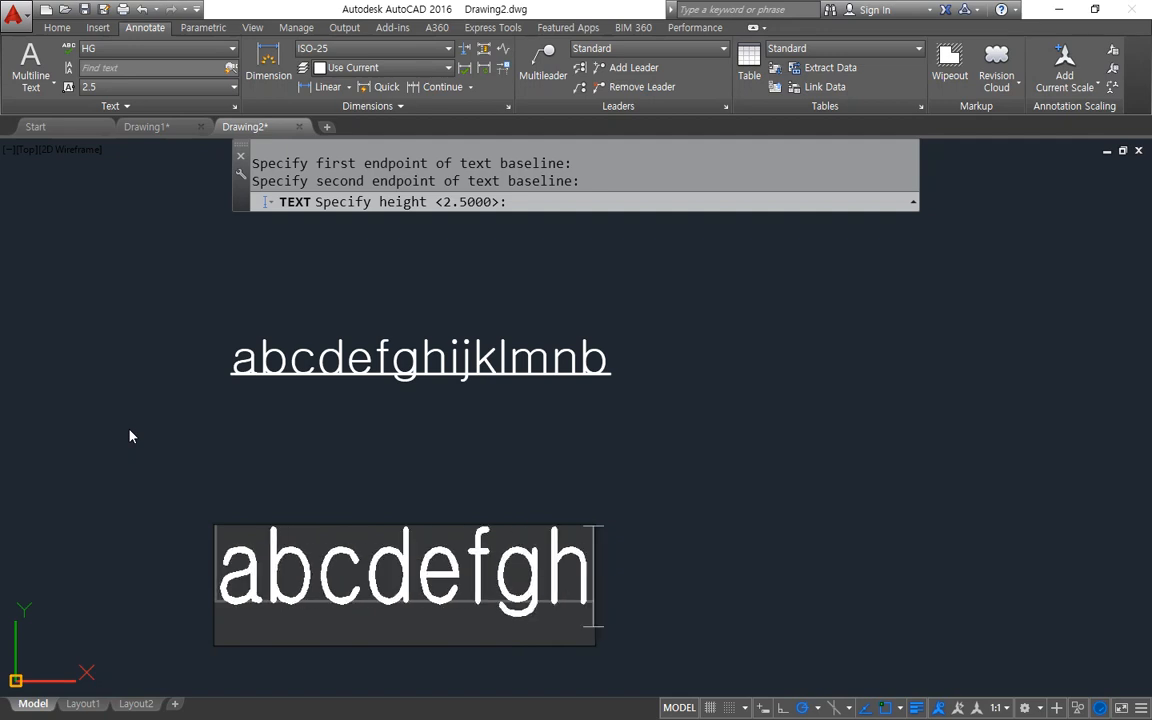
pyautogui.write('ijklmnopqrst')
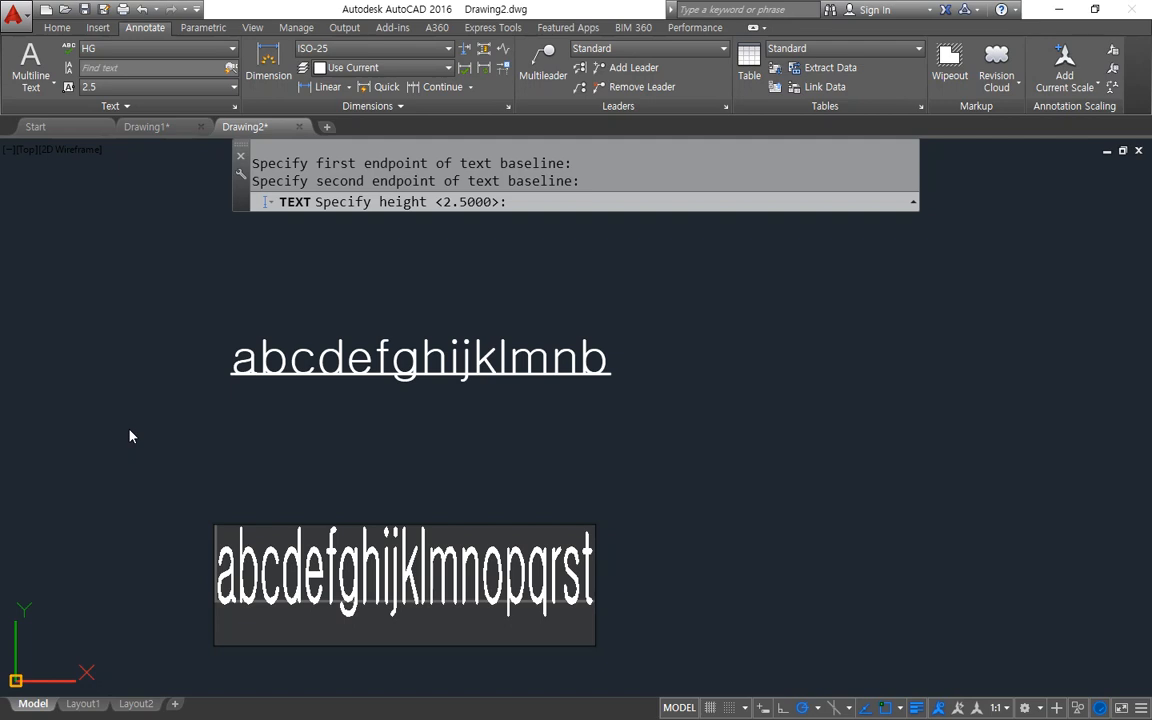
pyautogui.press('Return')
pyautogui.press('Return')
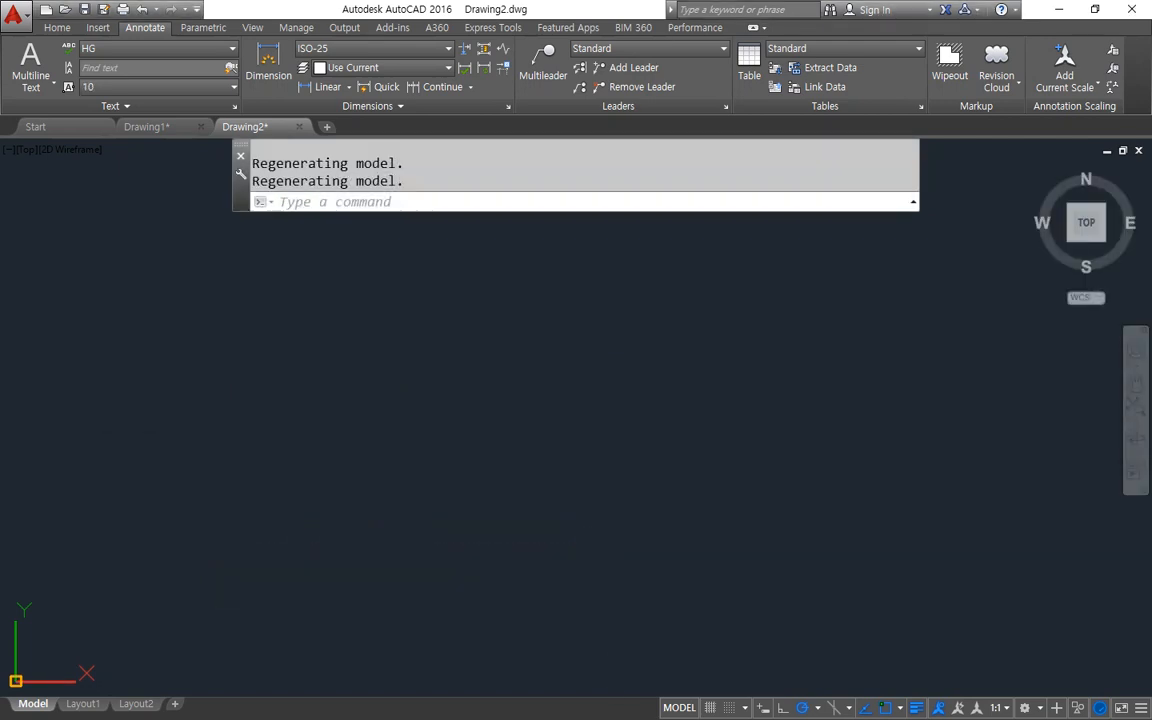
pyautogui.write('dt')
pyautogui.press('Return')
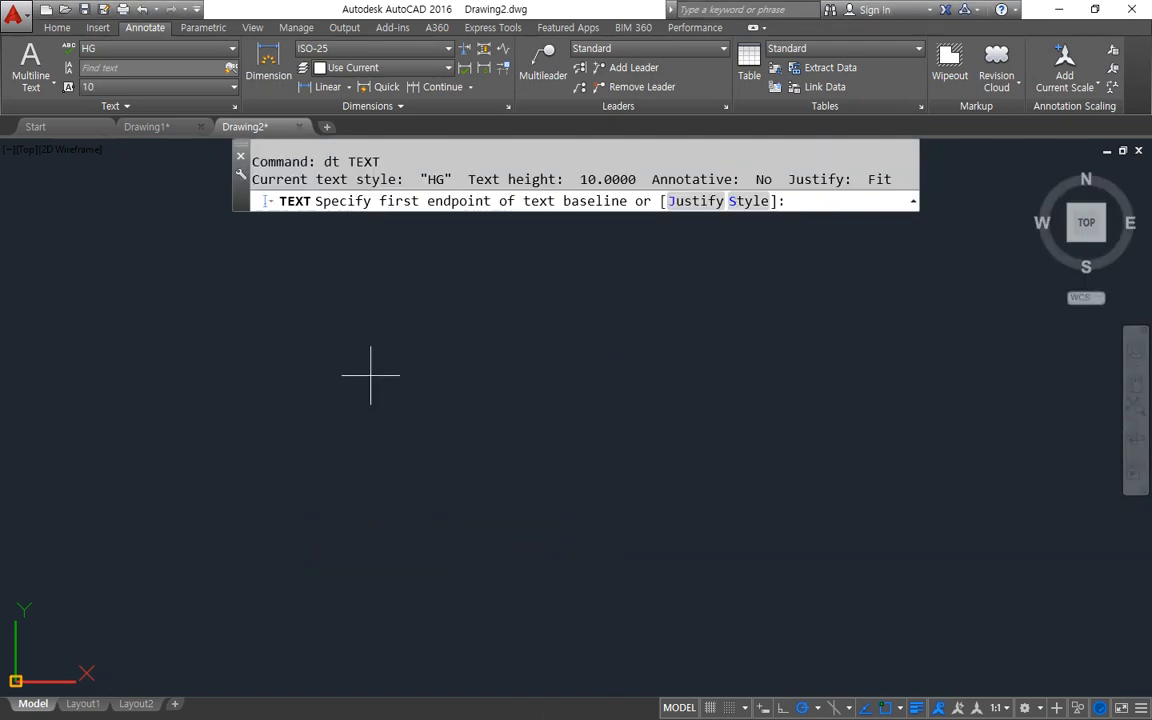
pyautogui.write('j')
pyautogui.press('Return')
pyautogui.press('Escape')
pyautogui.press('Escape')
# - Draw a horizontal line 50 units long in the empty drawing area
pyautogui.write('l')
pyautogui.press('Return')
pyautogui.click(284, 358)
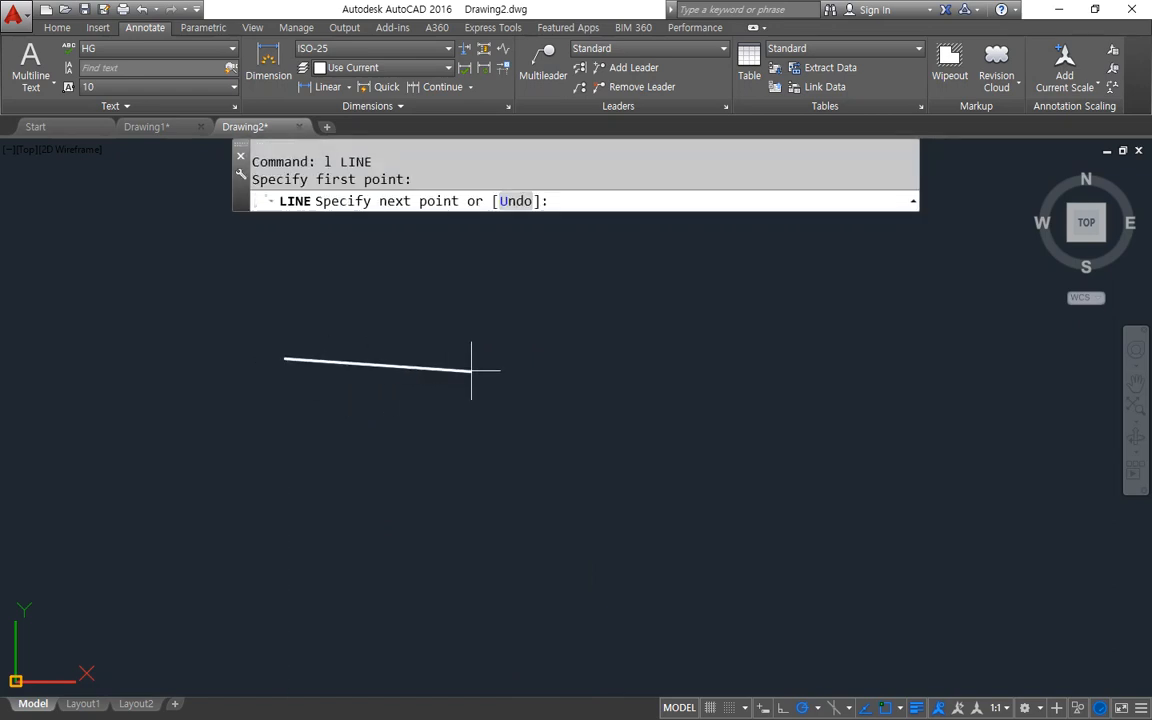
pyautogui.write('50')
pyautogui.press('Return')
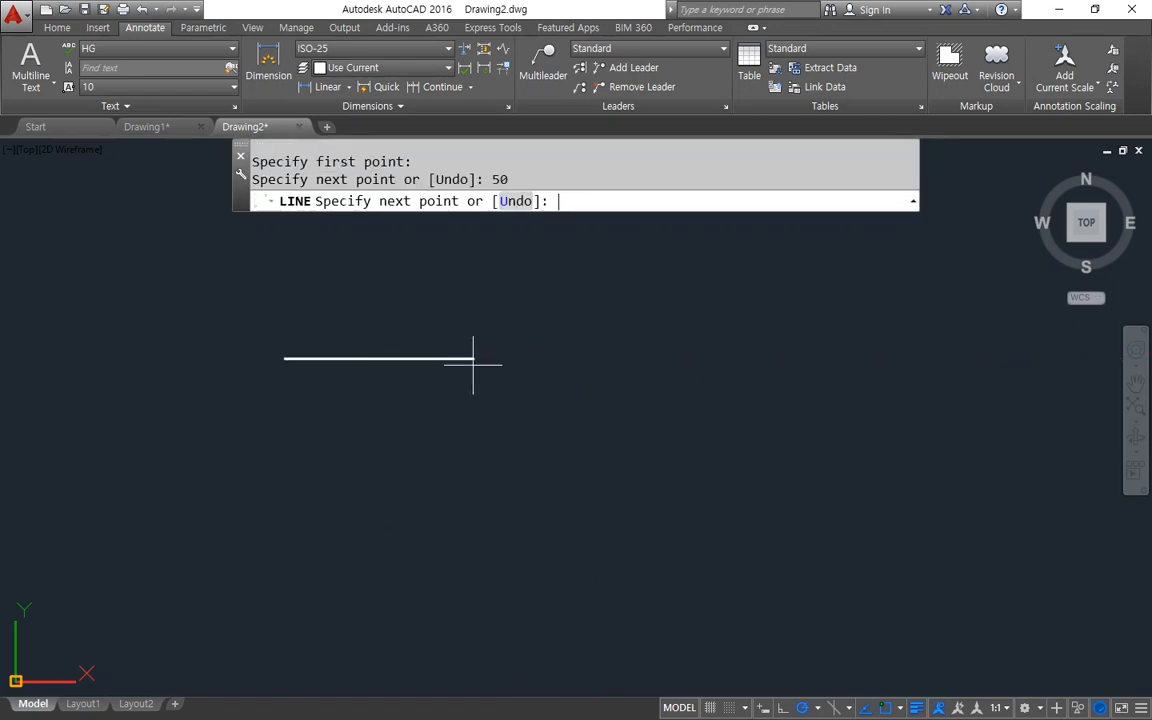
pyautogui.press('Escape')
pyautogui.press('Escape')
# - Copy the horizontal line twice straight down to make three roughly evenly spaced parallel lines
pyautogui.scroll(5, 309, 378)
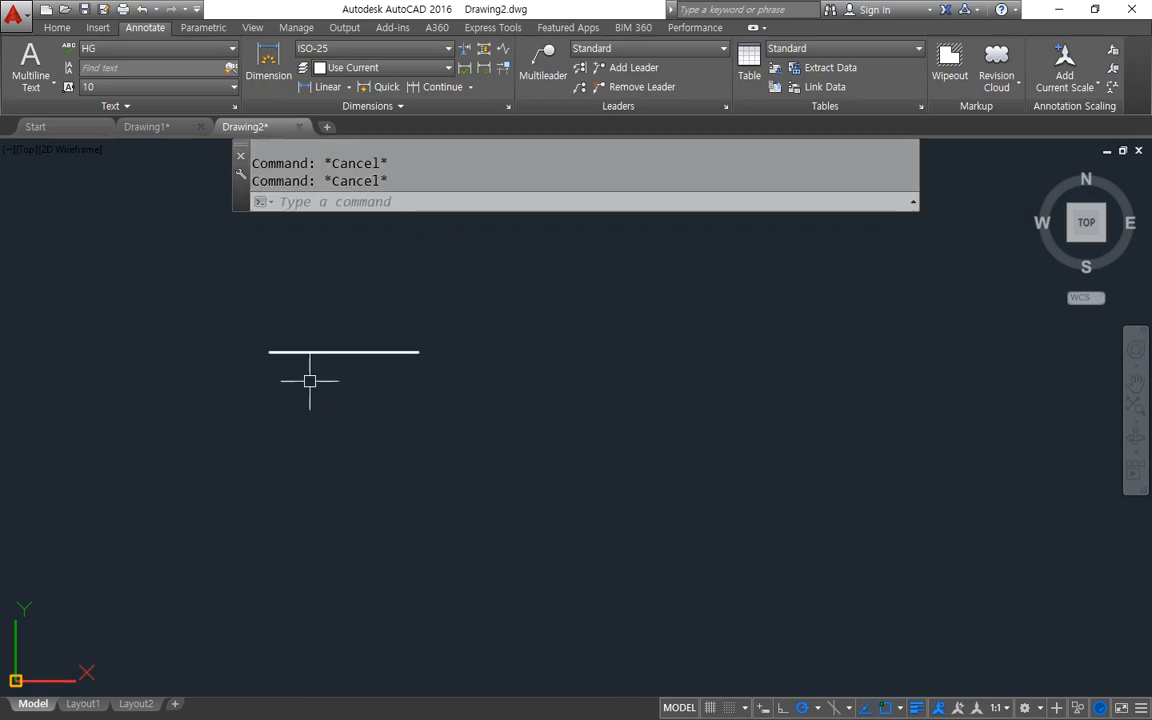
pyautogui.write('c')
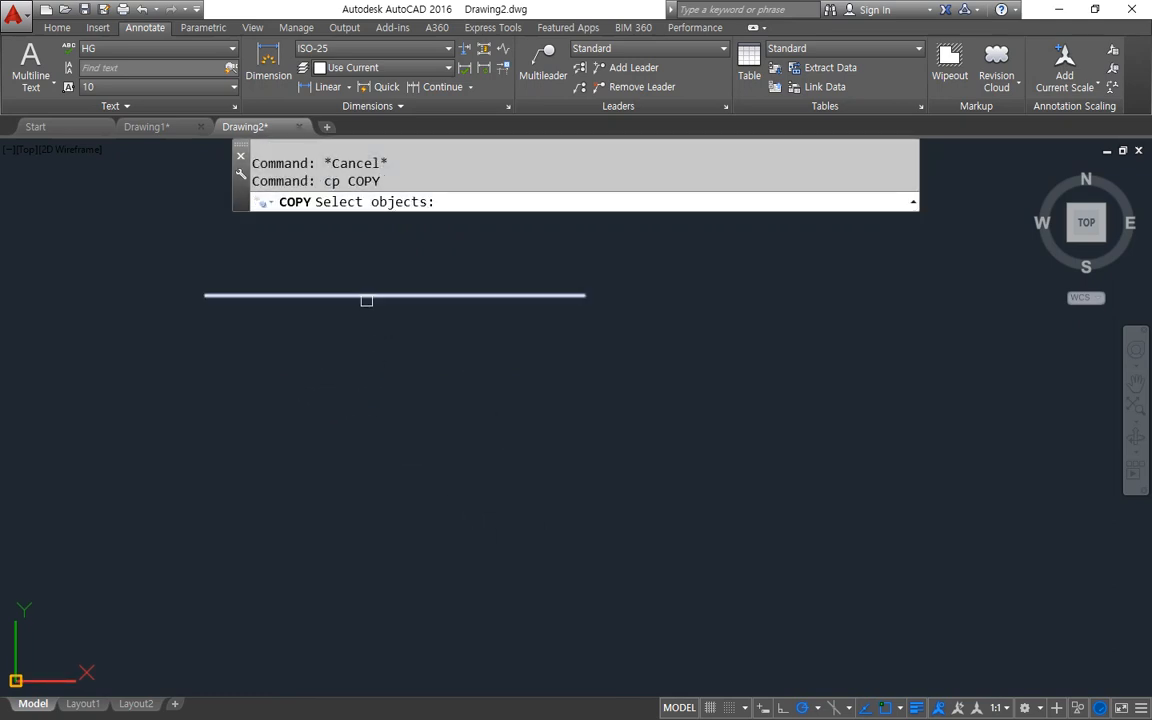
pyautogui.click(370, 295)
pyautogui.press('Return')
pyautogui.click(393, 360)
pyautogui.click(393, 452)
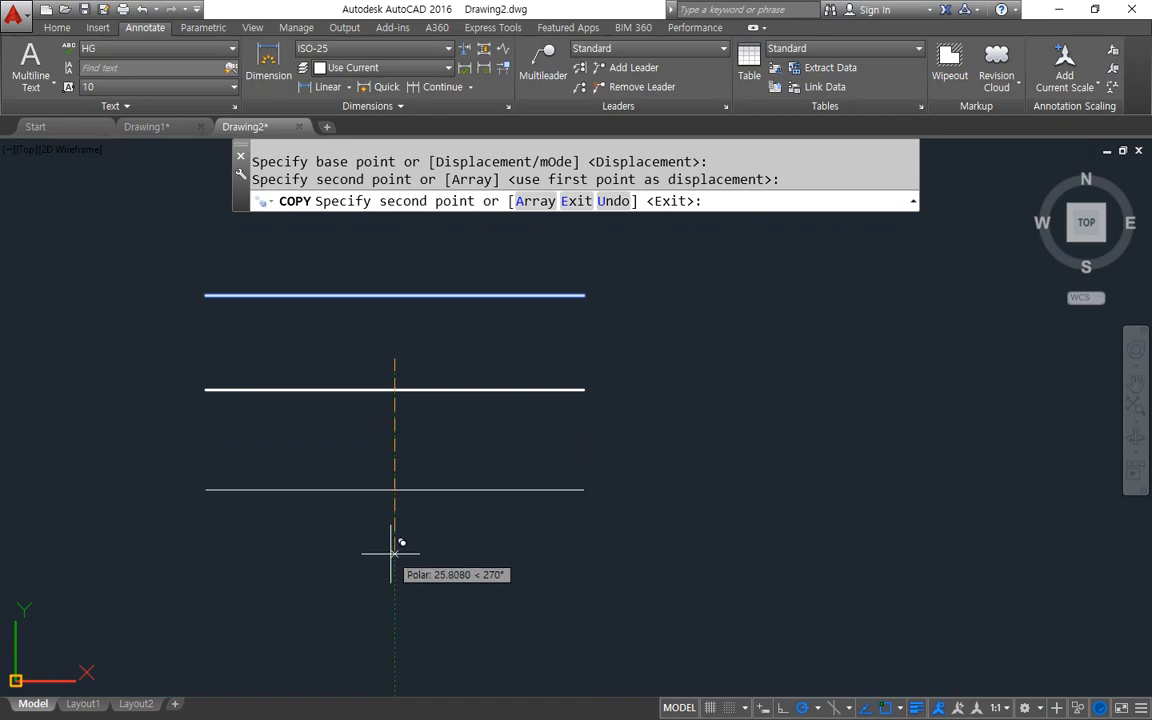
pyautogui.click(392, 550)
pyautogui.press('Return')
# - Start single-line text with Middle justification at the midpoint of the uppermost line, with height 5 and rotation angle 0
pyautogui.scroll(2, 268, 402)
pyautogui.moveTo(320, 453); pyautogui.dragTo(334, 533, button='middle')
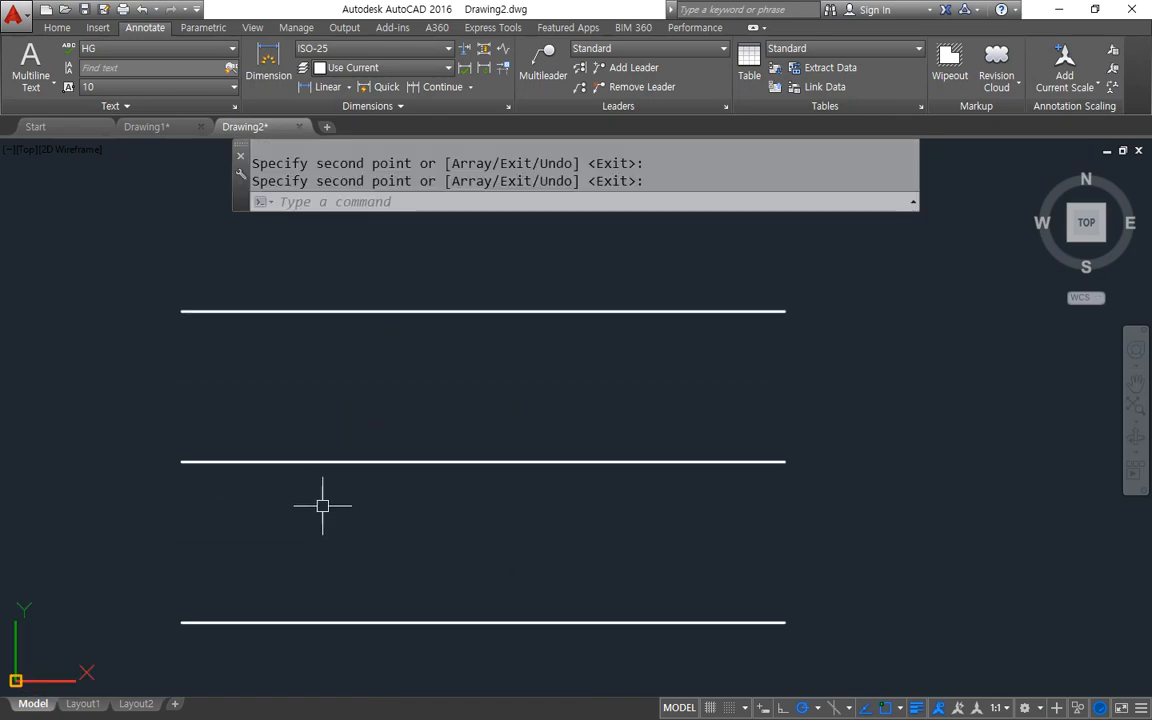
pyautogui.write('dt')
pyautogui.press('Return')
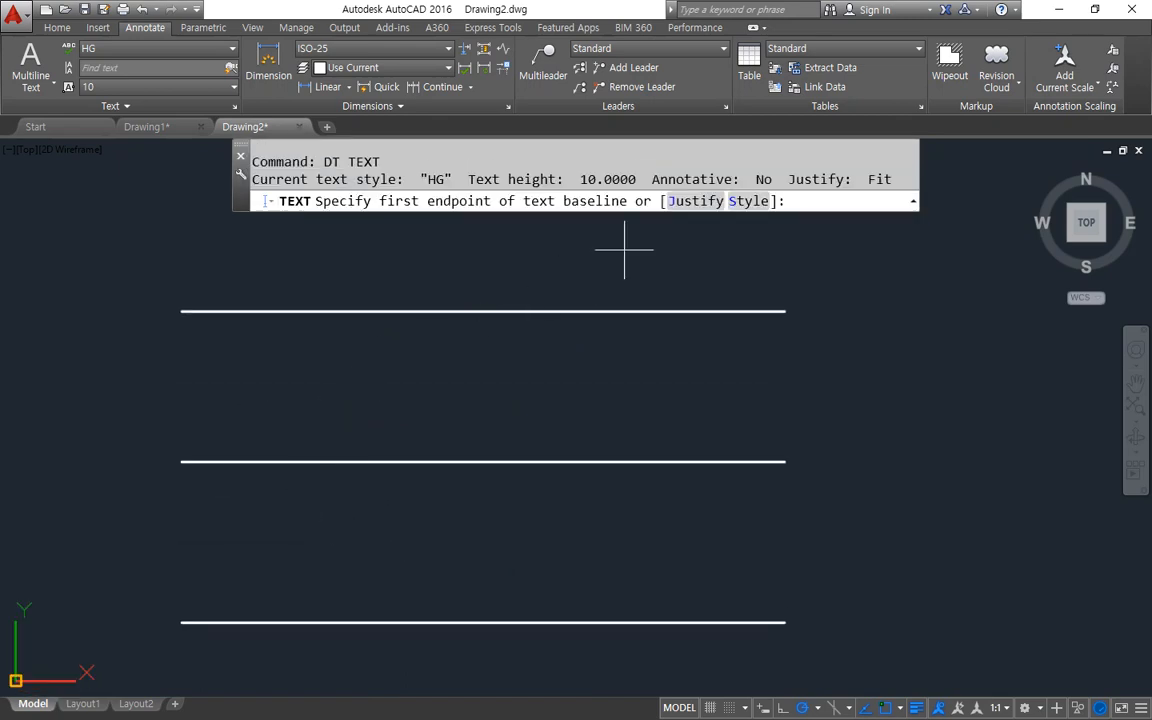
pyautogui.click(690, 201)
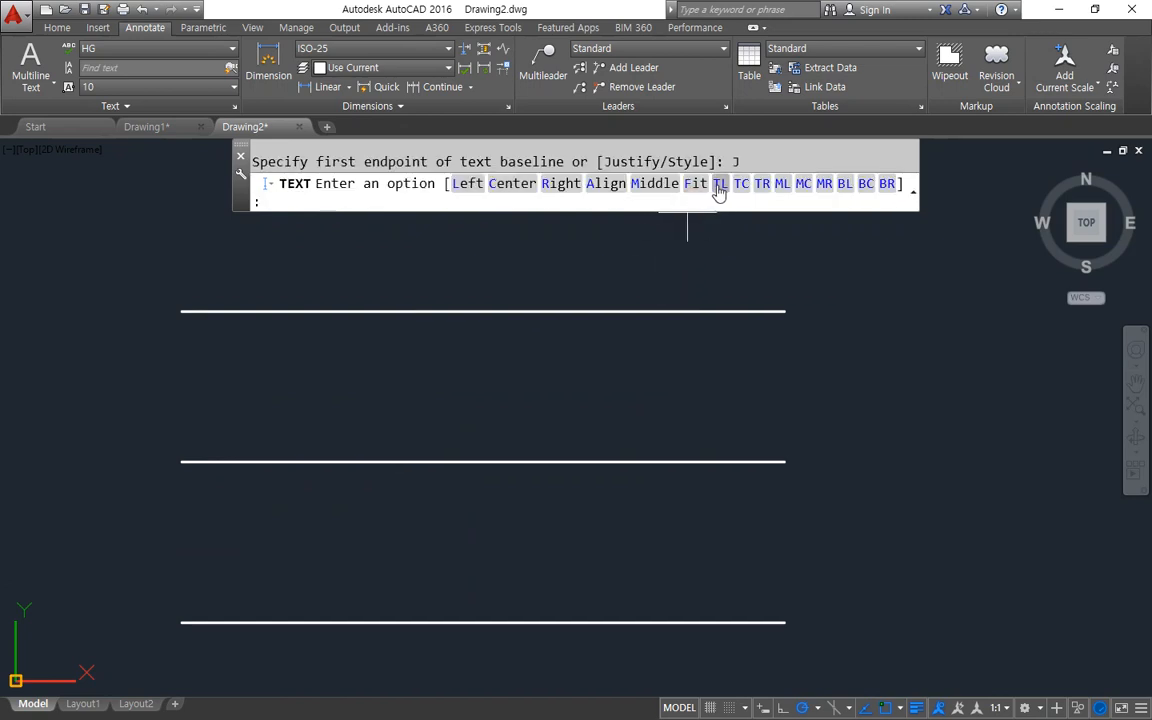
pyautogui.click(656, 193)
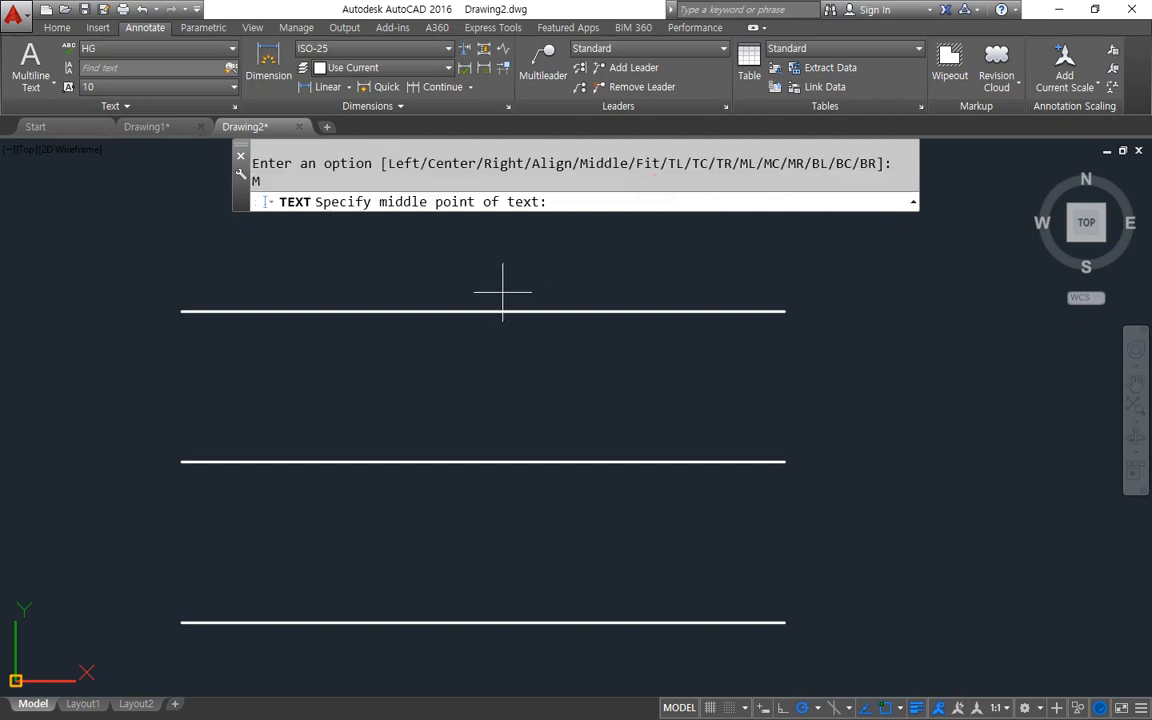
pyautogui.click(488, 311)
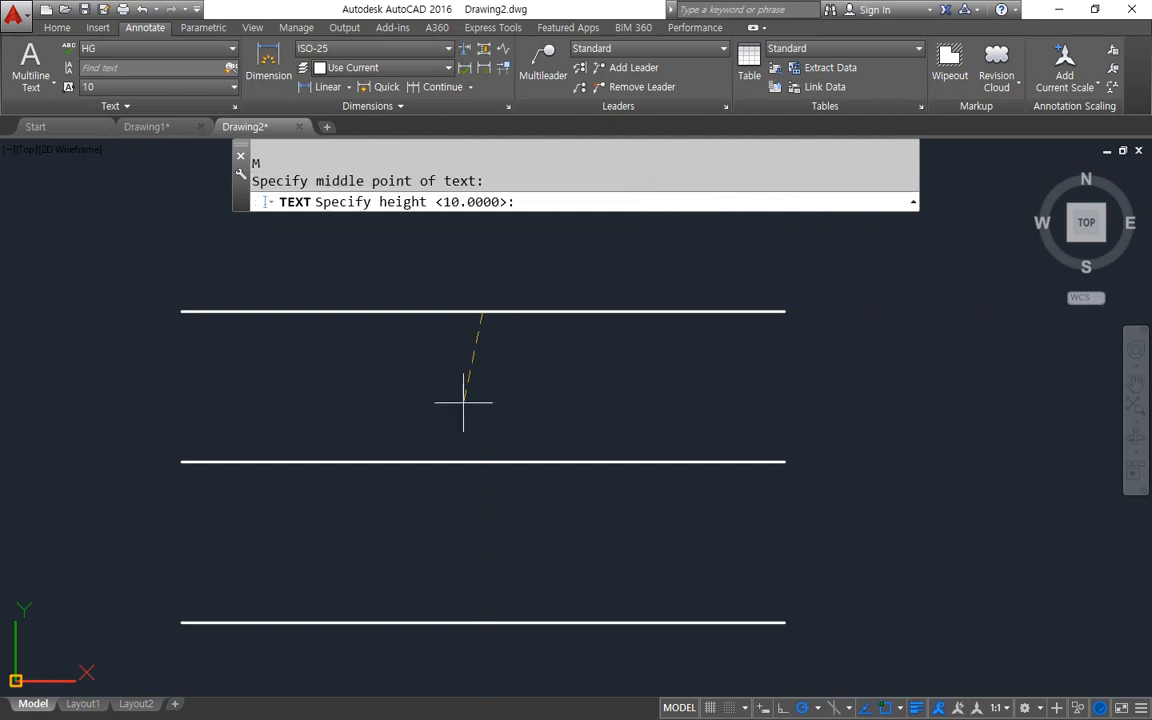
pyautogui.press('Return')
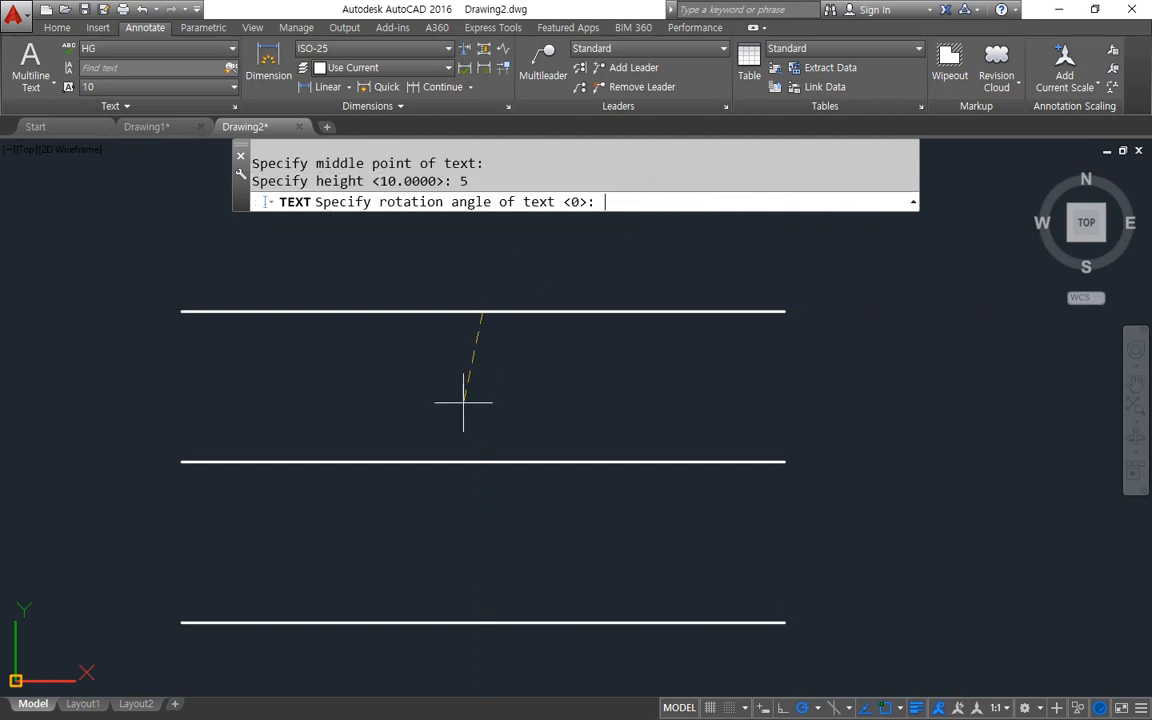
pyautogui.press('Return')
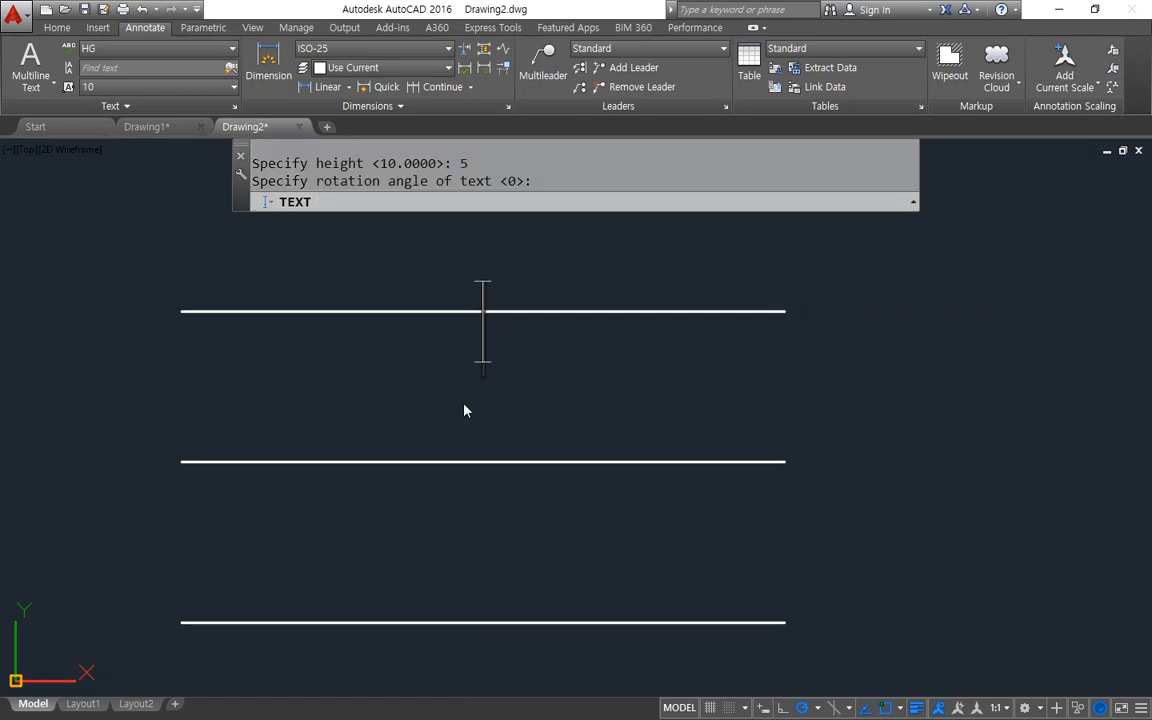
# - Write "동해물과 백두산이" as the middle-justified text on the uppermost line, and delete the finished text
pyautogui.write('동')
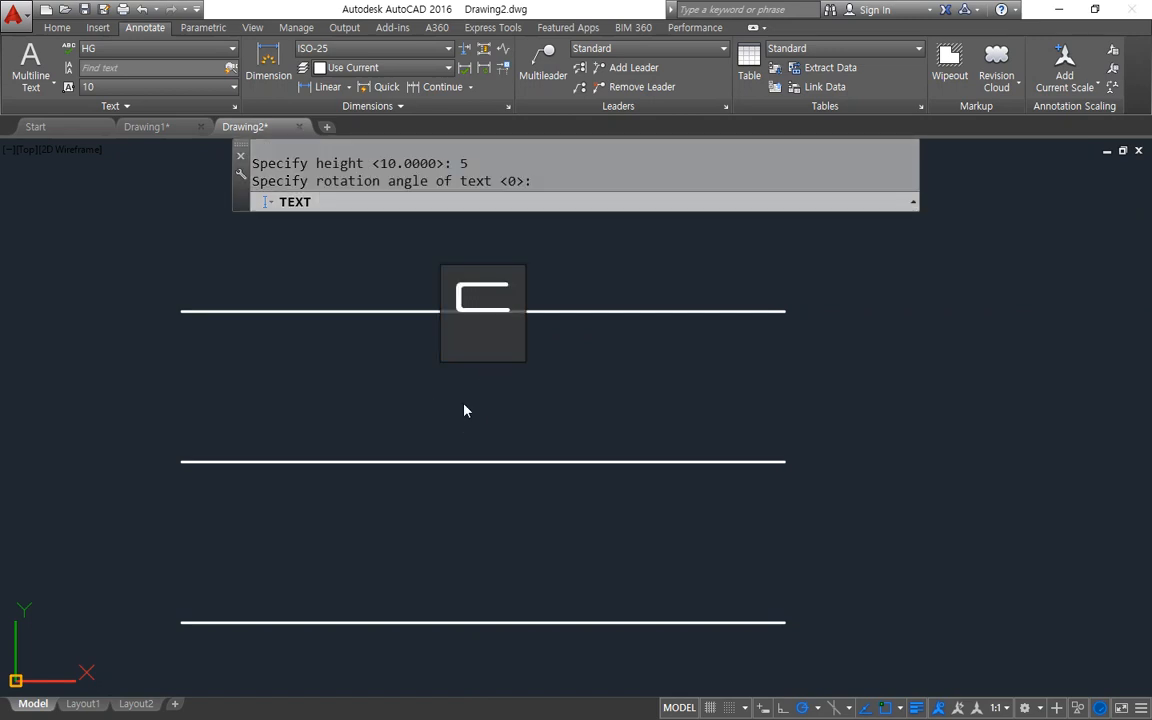
pyautogui.write('해물과 백둣')
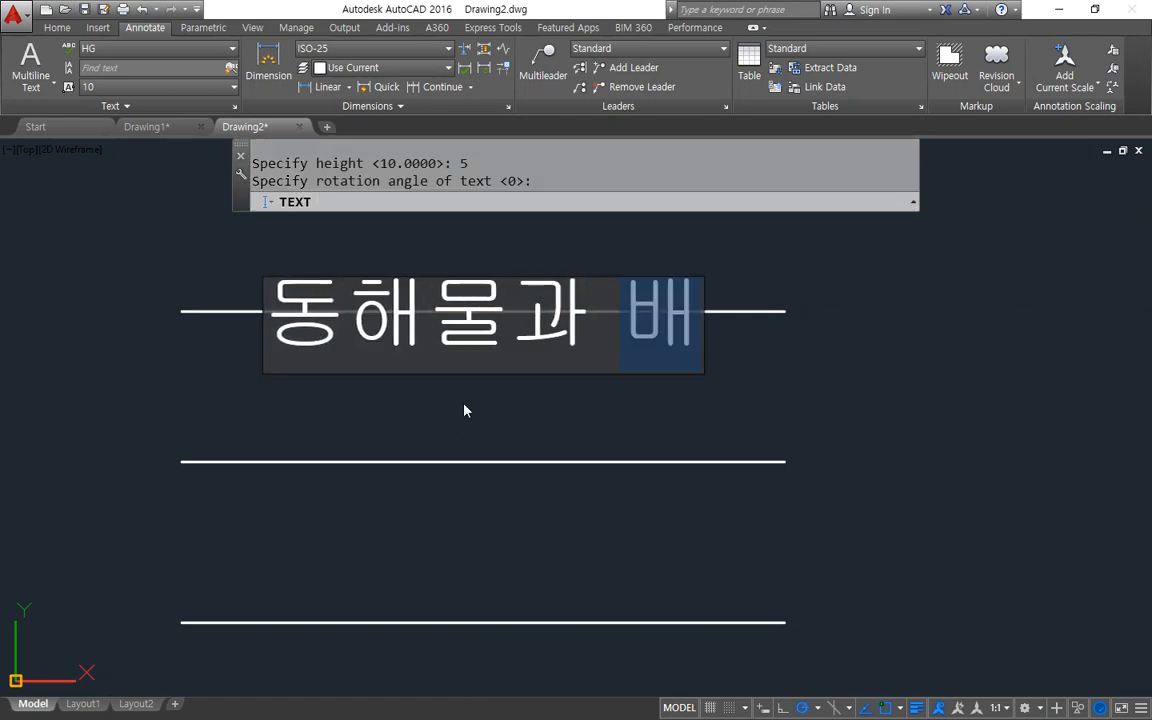
pyautogui.write('산이')
pyautogui.press('Return')
pyautogui.press('Return')
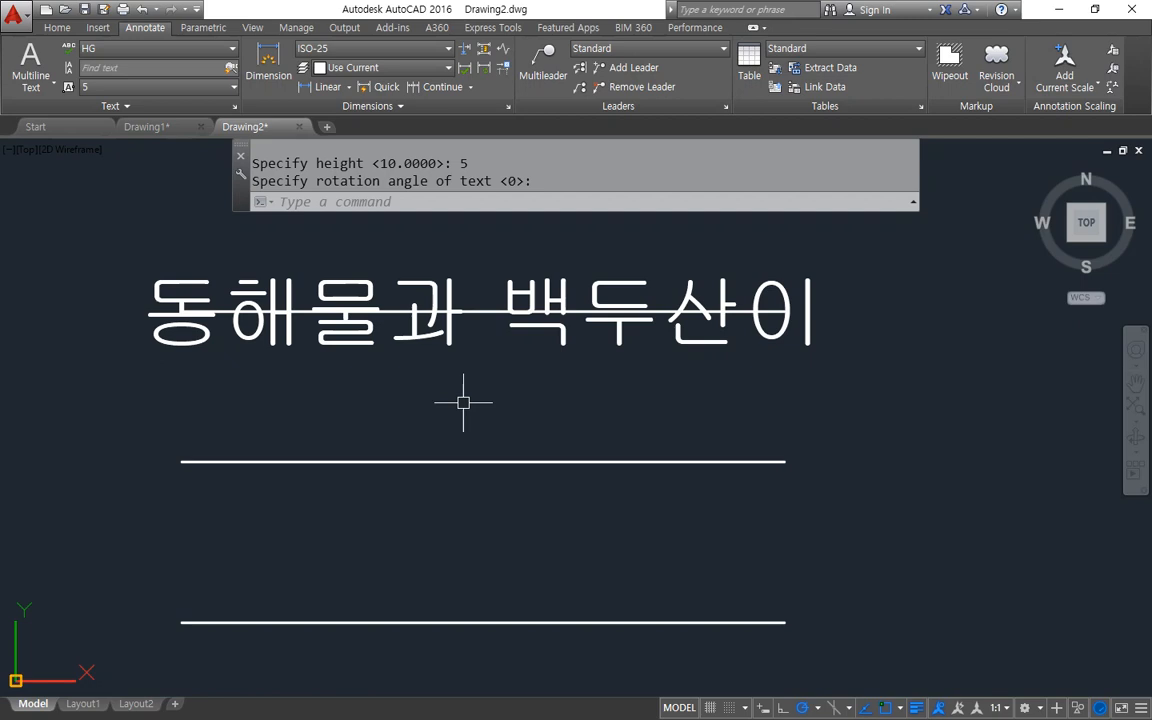
pyautogui.click(530, 326)
pyautogui.press('Delete')
# - Start single-line text with TL (top-left) justification at the uppermost line's left endpoint, accepting height 5 and rotation angle 0
pyautogui.write('dt')
pyautogui.press('Return')
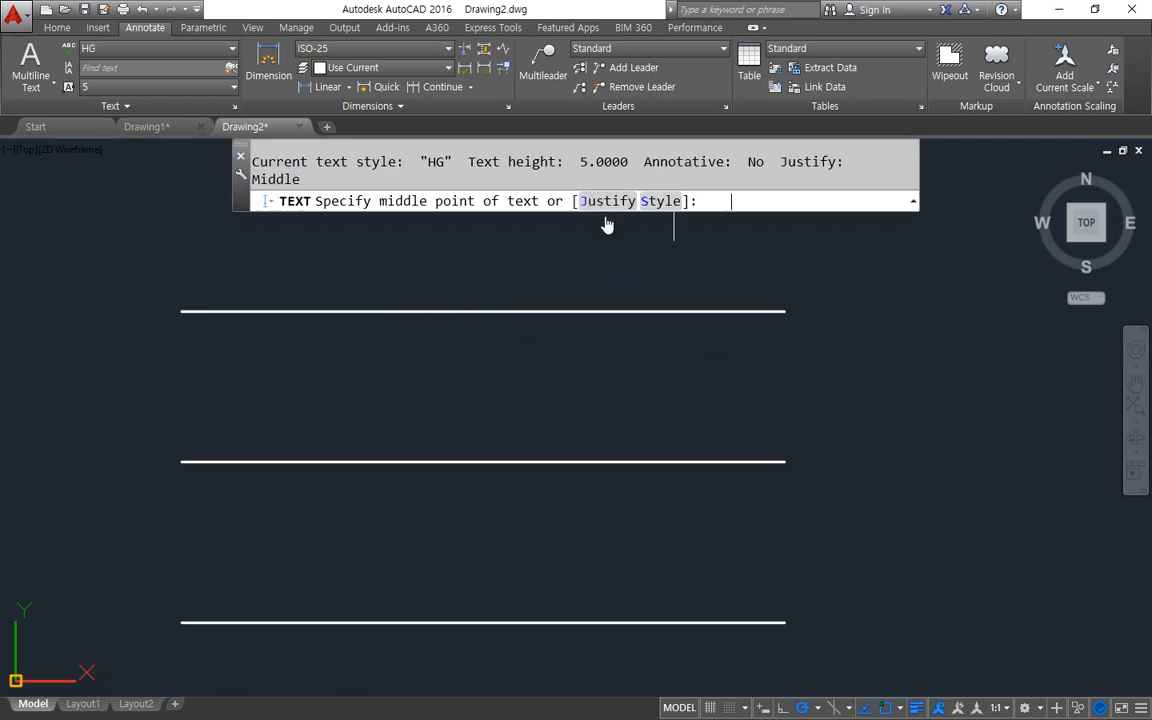
pyautogui.click(608, 208)
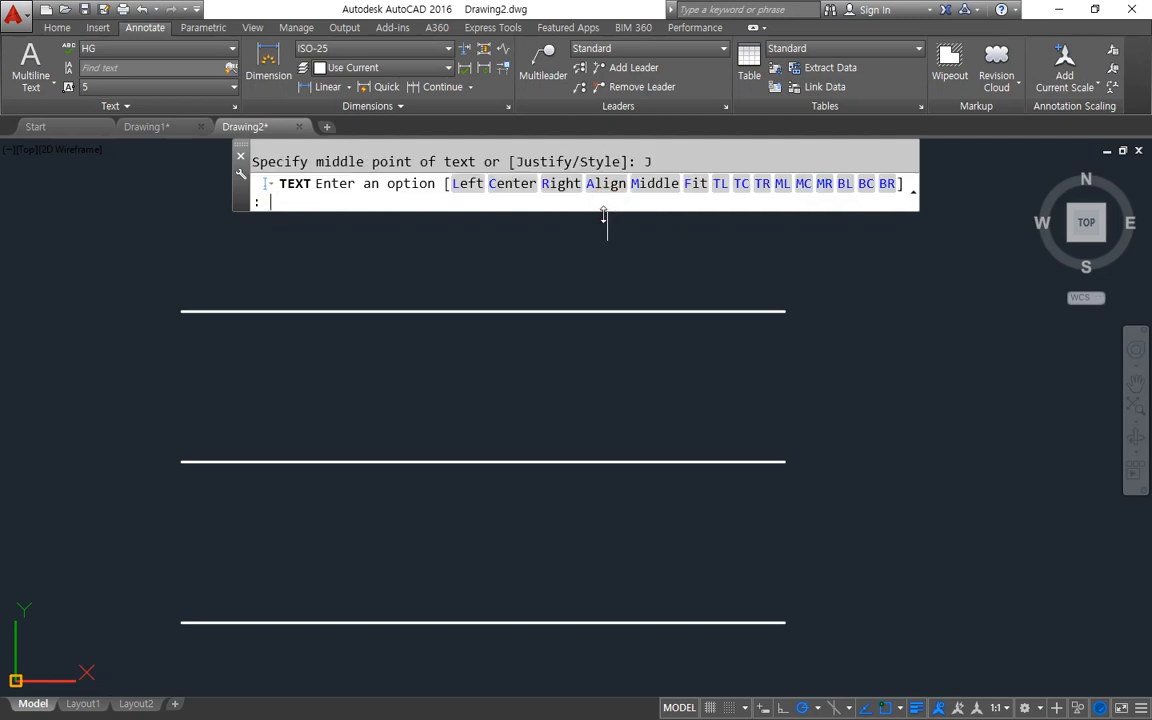
pyautogui.click(720, 184)
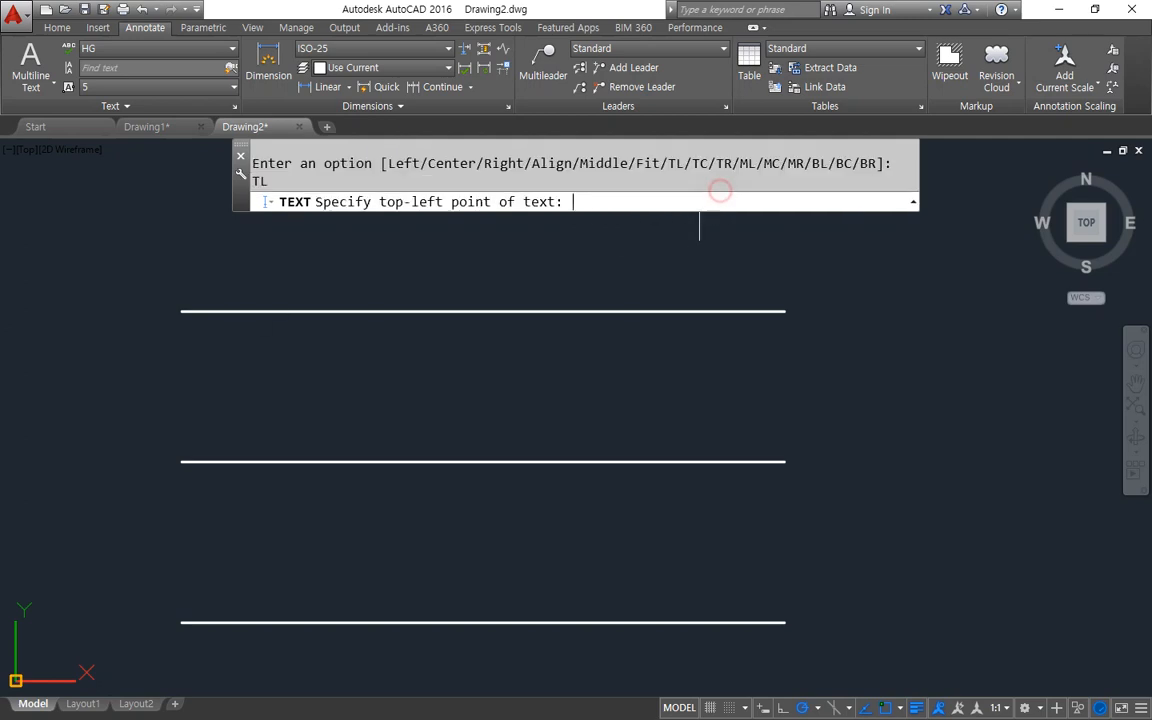
pyautogui.click(182, 311)
pyautogui.press('Return')
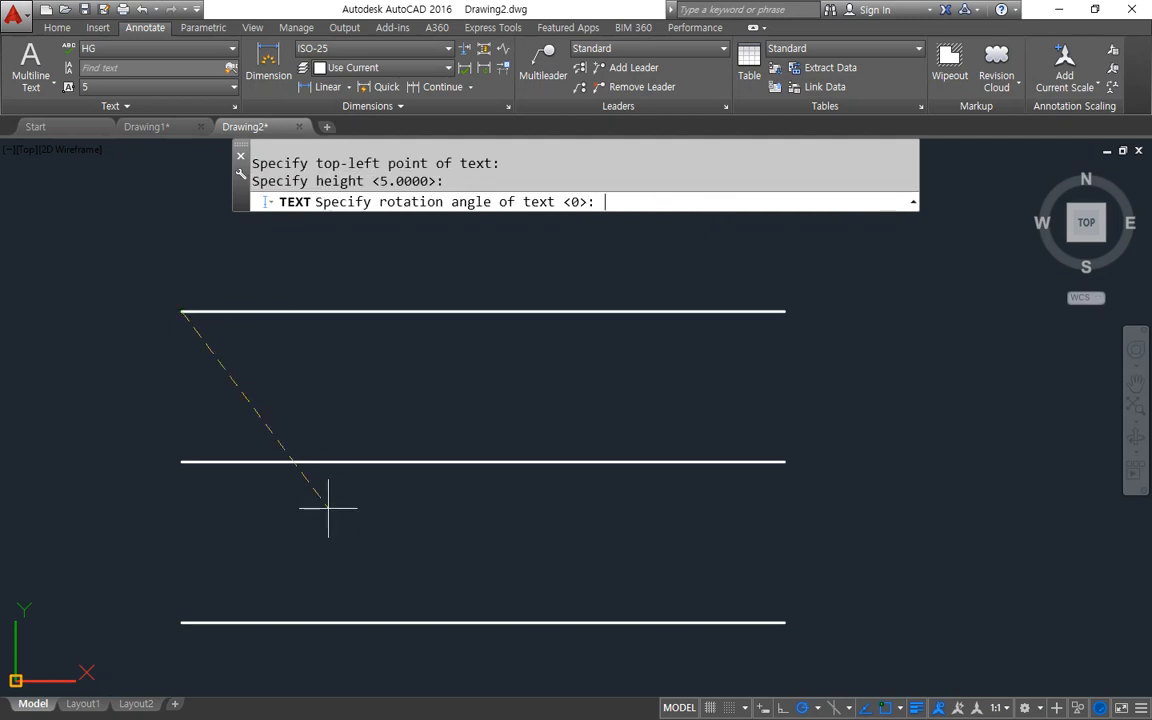
pyautogui.press('Return')
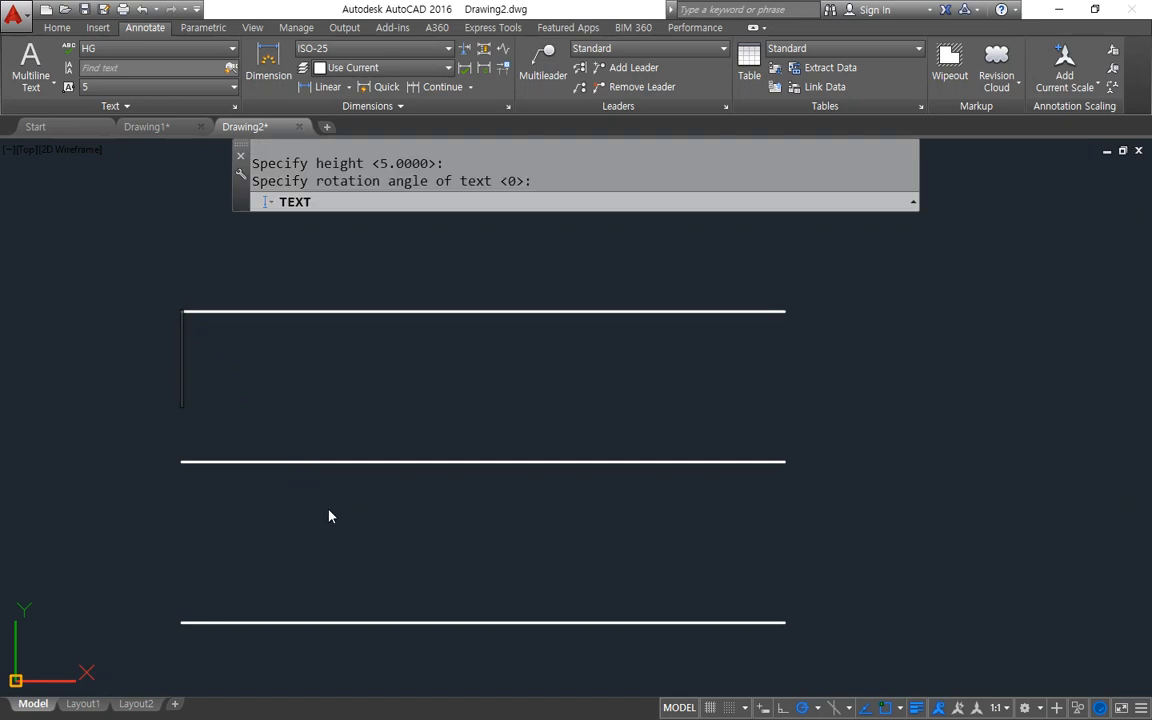
# - Write "front right left" as the top-left-justified text and finish it
pyautogui.write('front')
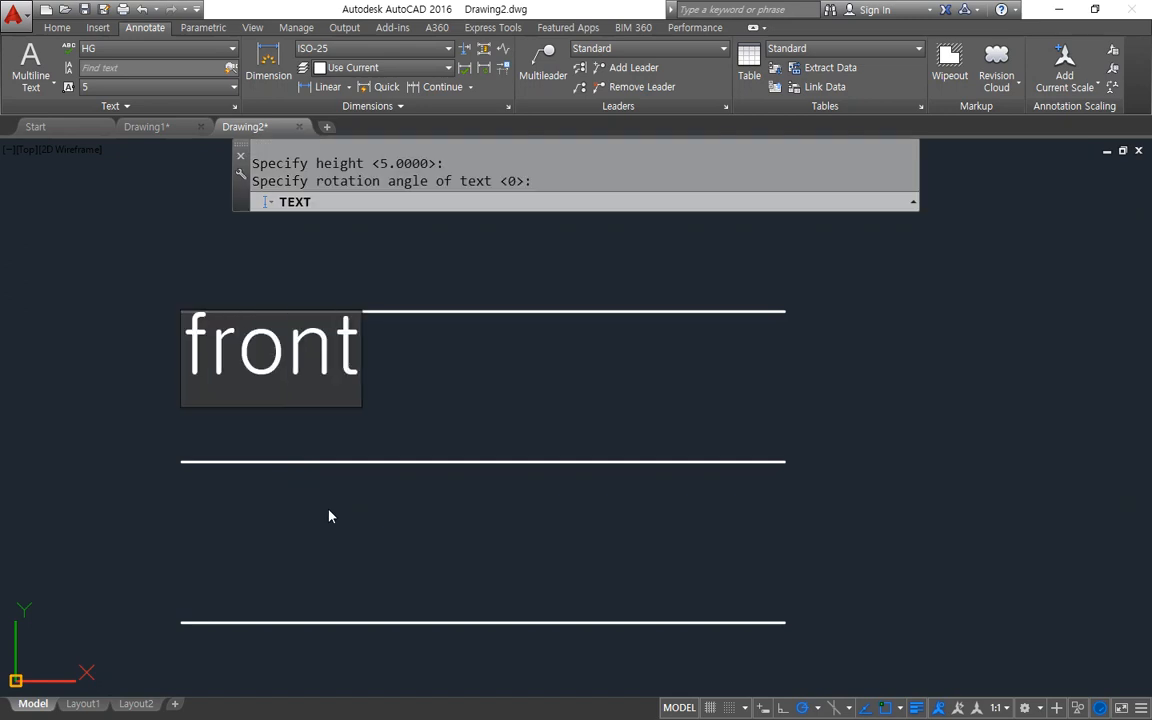
pyautogui.write(' right left')
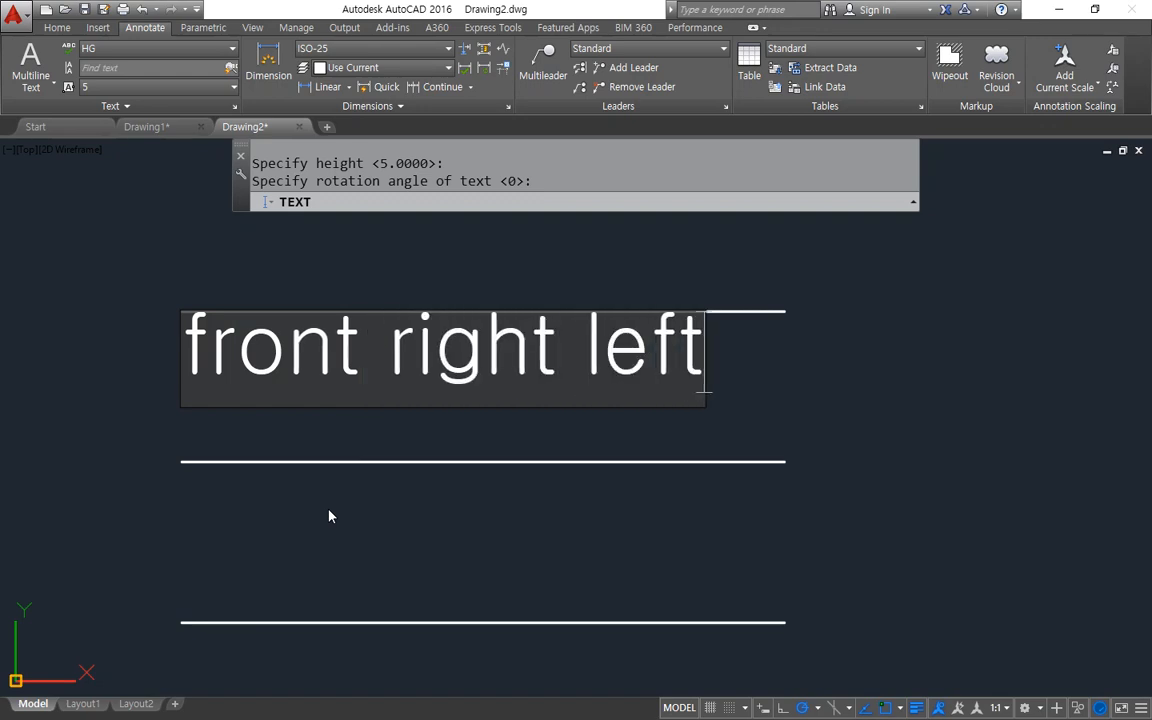
pyautogui.press('Return')
pyautogui.press('Return')
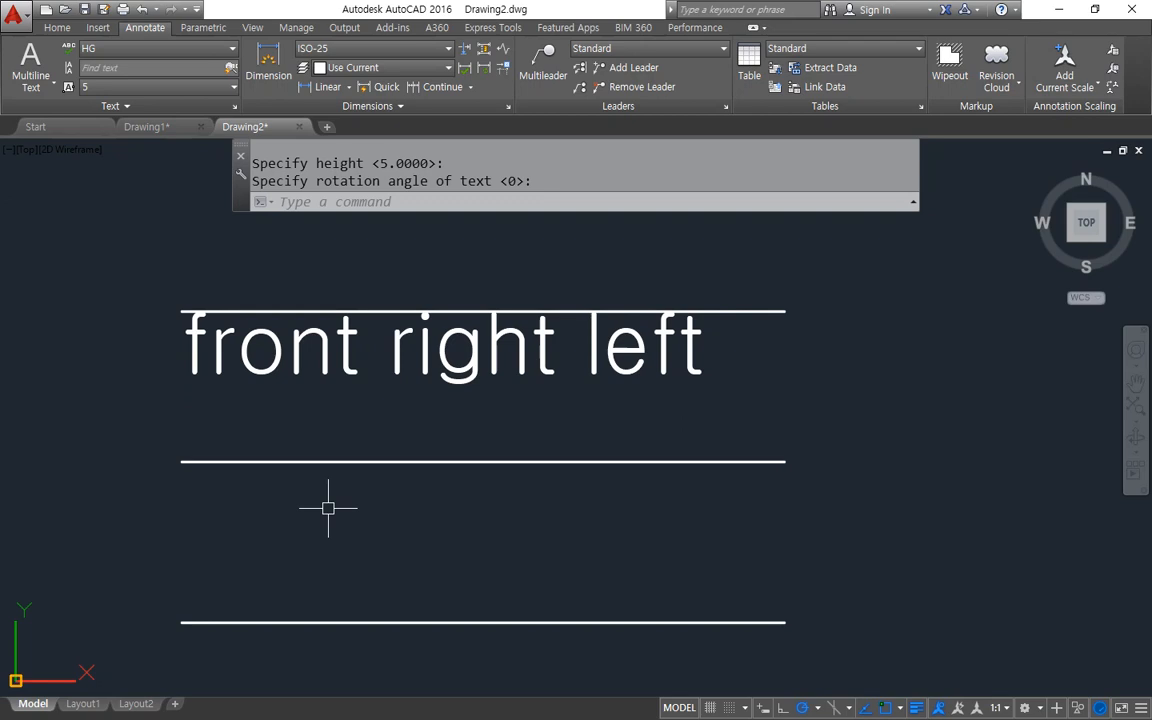
# - Start single-line text with TC (top-center) justification at the middle line's midpoint, accepting height 5 and rotation angle 0
pyautogui.press('Return')
pyautogui.click(635, 203)
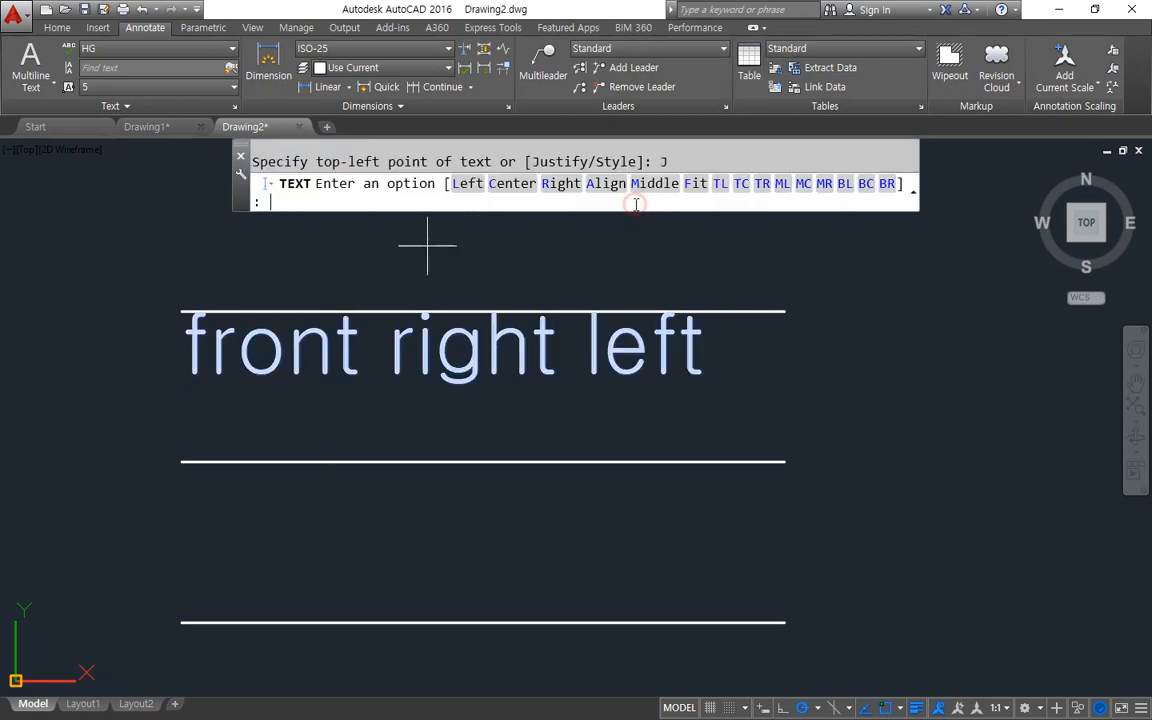
pyautogui.click(741, 183)
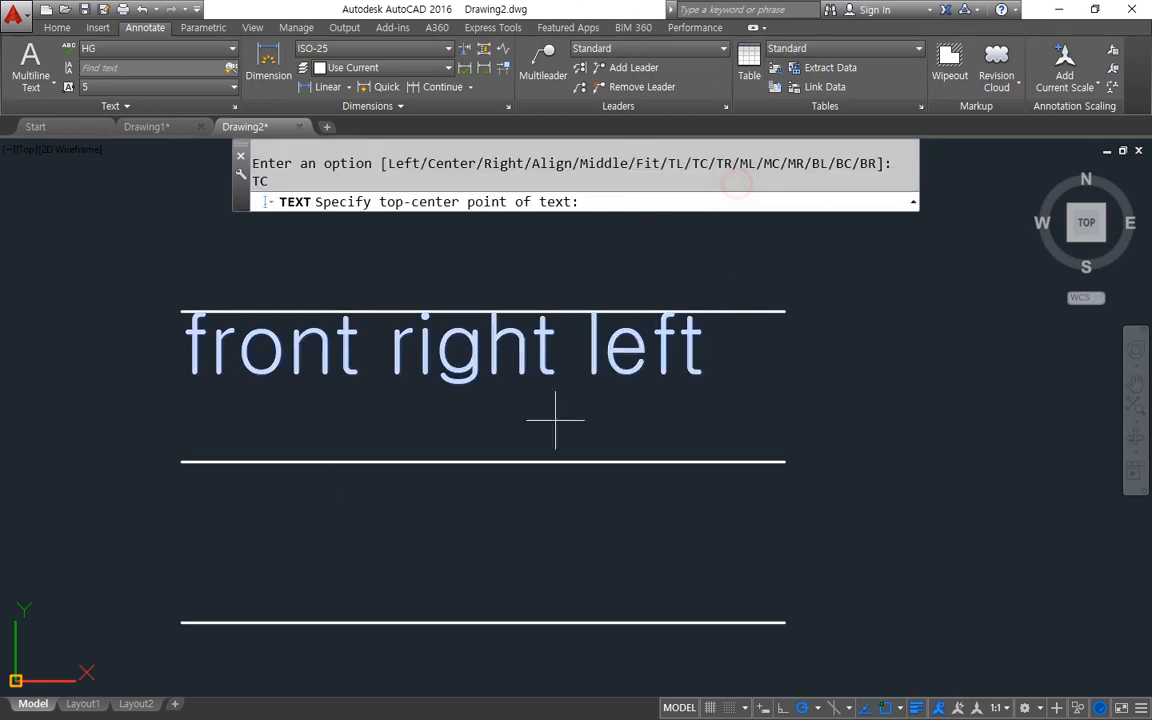
pyautogui.click(520, 466)
pyautogui.press('Return')
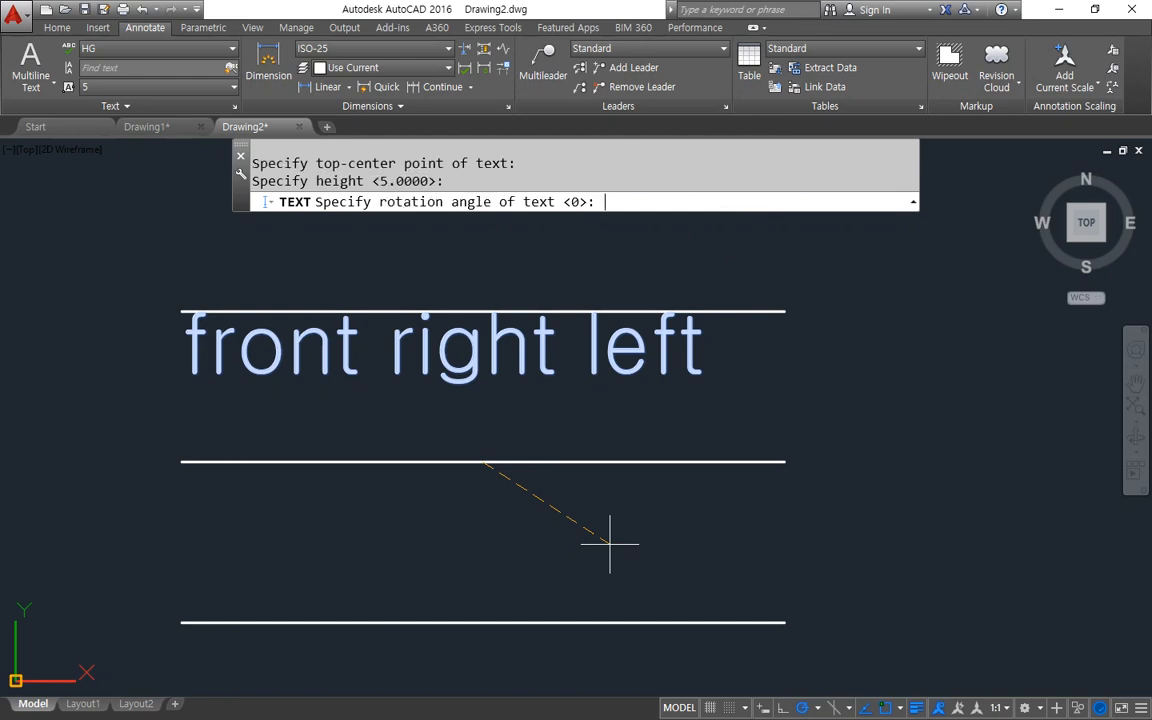
pyautogui.press('Return')
# - Write "동해물과 백두산이" as the top-center-justified text on the middle line and finish it
pyautogui.write('동해물과')
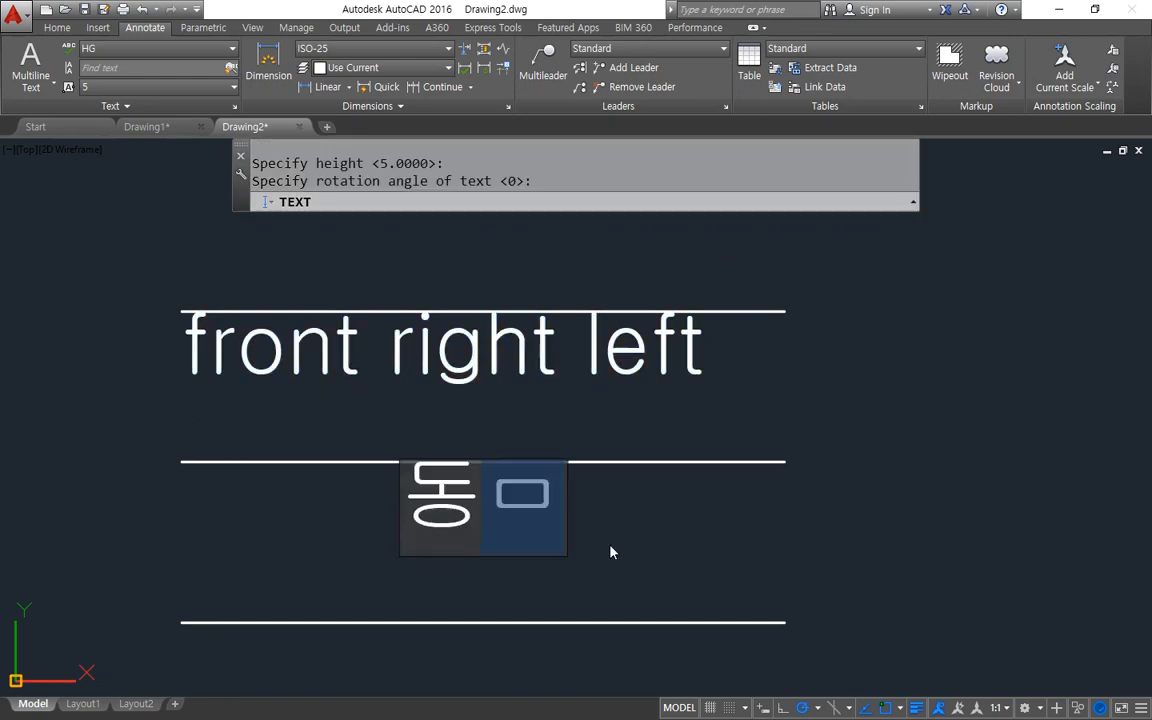
pyautogui.write(' 백수')
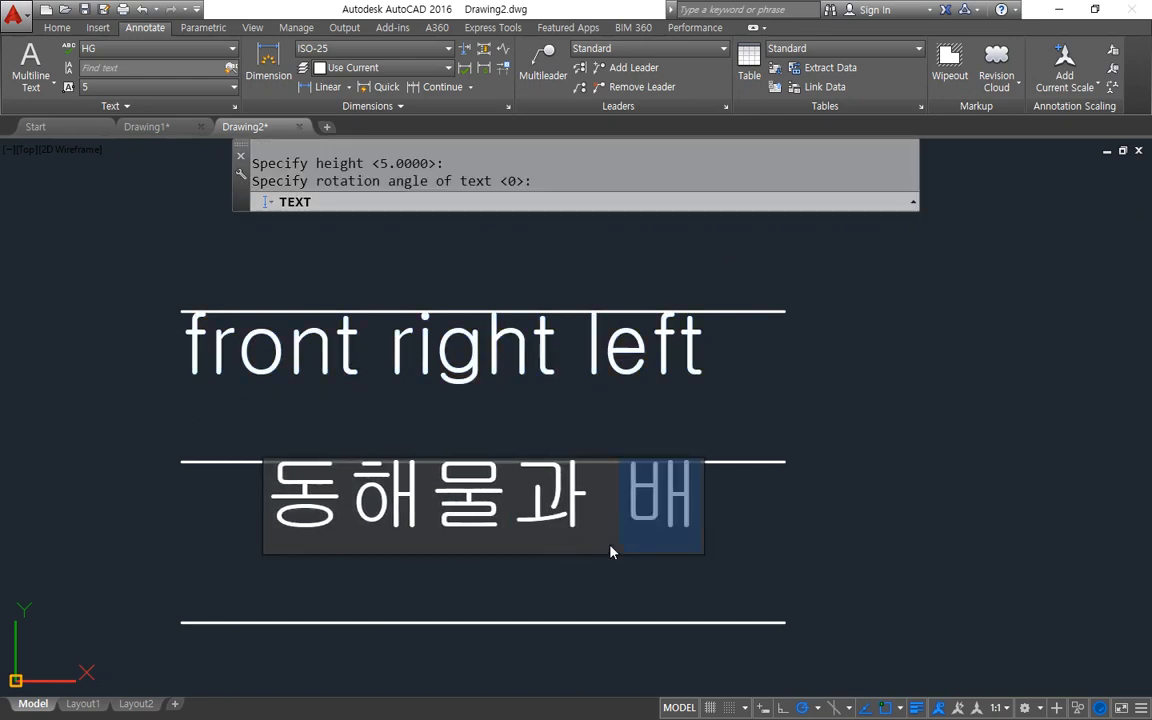
pyautogui.press('BackSpace')
pyautogui.press('BackSpace')
pyautogui.write('두산이')
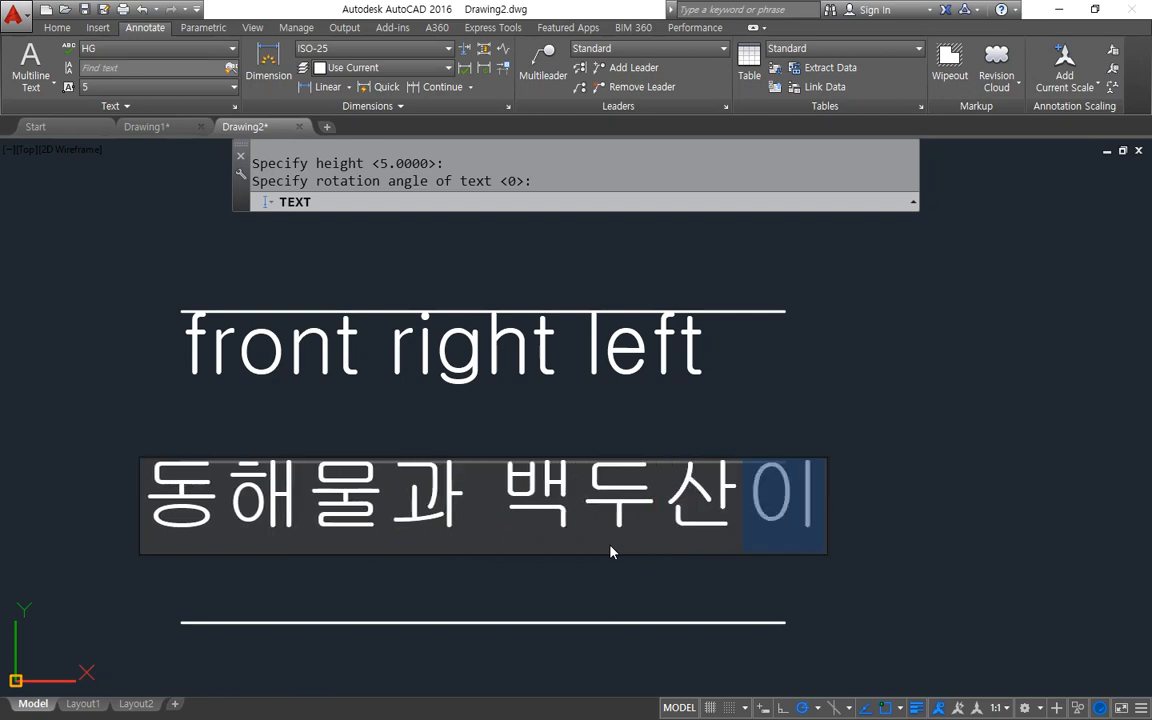
pyautogui.press('Return')
pyautogui.press('Return')
# - Start single-line text with TR (top-right) justification at the lowest line's right endpoint, accepting height 5 and rotation angle 0
pyautogui.press('Return')
pyautogui.write('J')
pyautogui.press('Return')
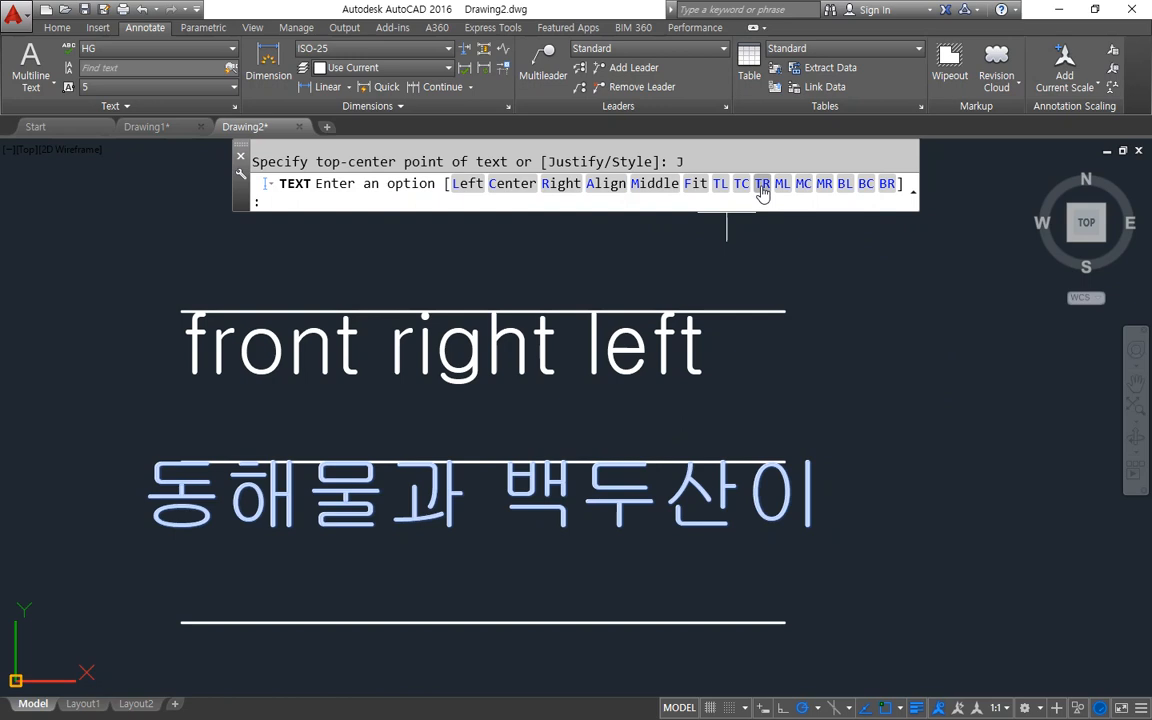
pyautogui.click(762, 190)
pyautogui.moveTo(766, 303); pyautogui.dragTo(778, 251, button='middle')
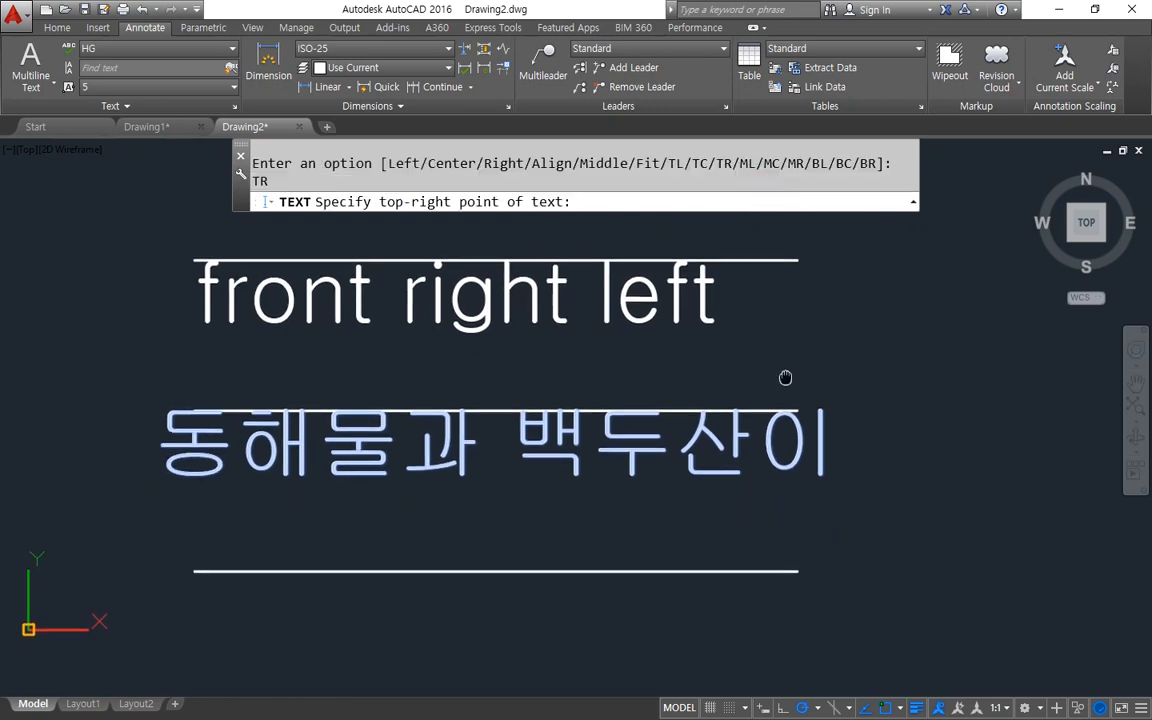
pyautogui.click(803, 564)
pyautogui.press('Return')
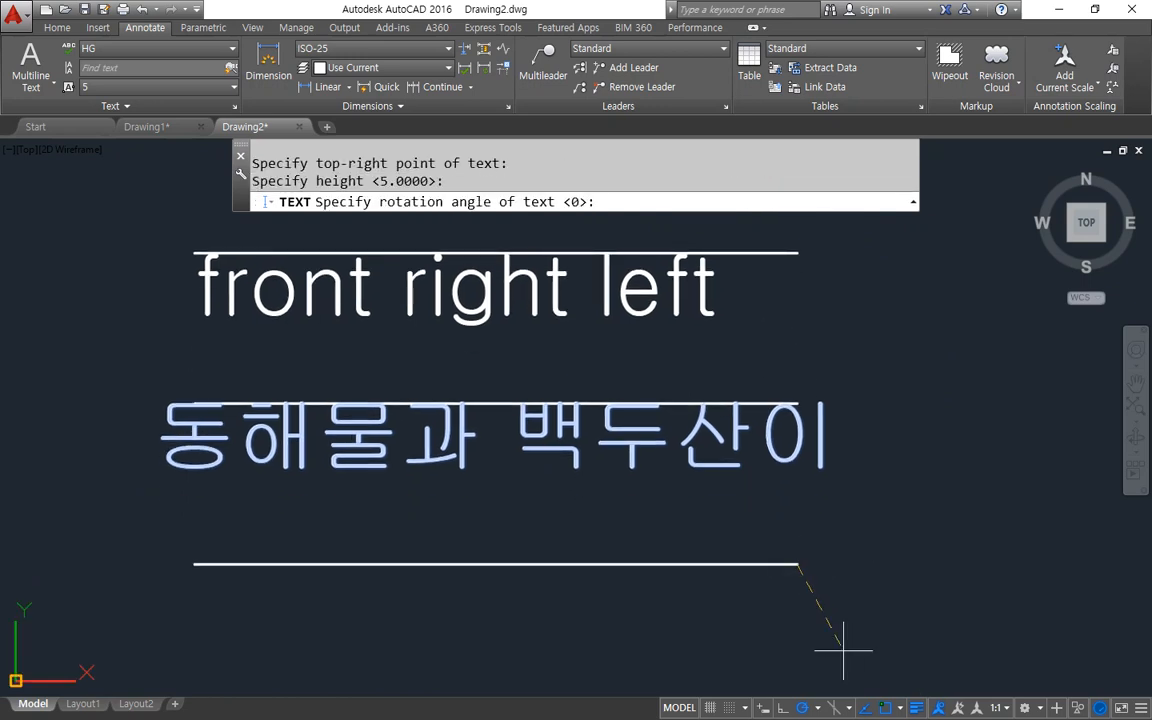
pyautogui.press('Return')
# - Write "ehdgoanfrhk" as the top-right-justified text under the lowest line and finish it
pyautogui.write('ehdgoanf')
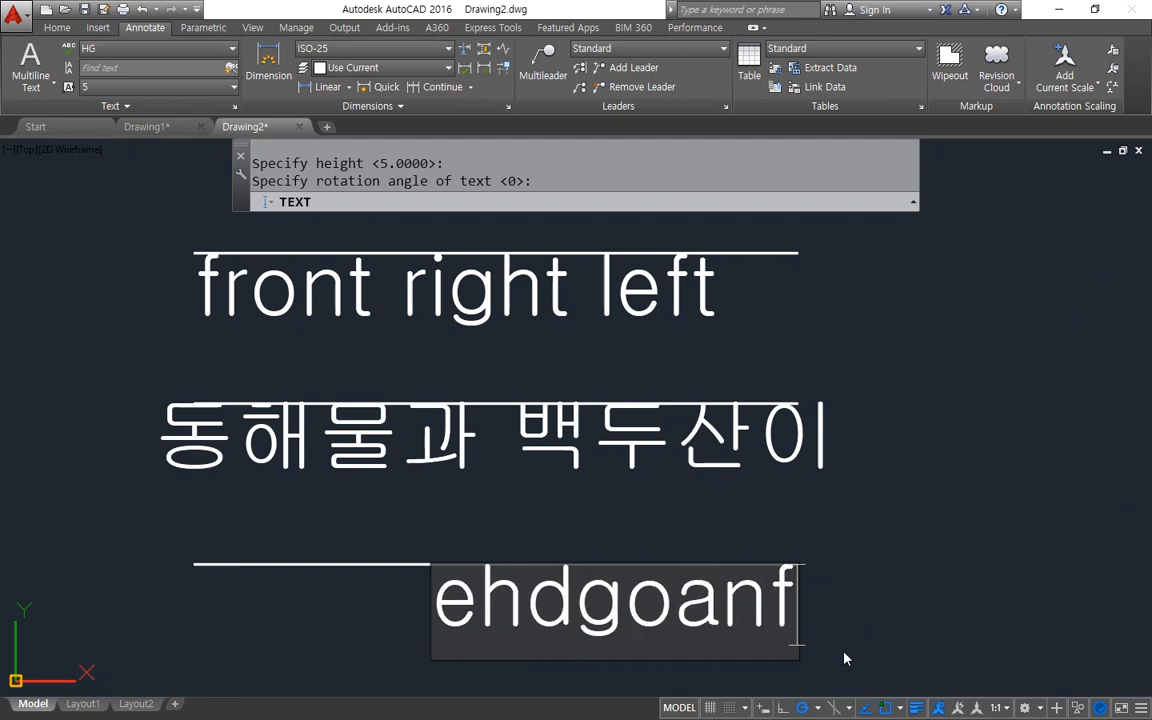
pyautogui.write('rhk')
pyautogui.press('Return')
pyautogui.press('Return')
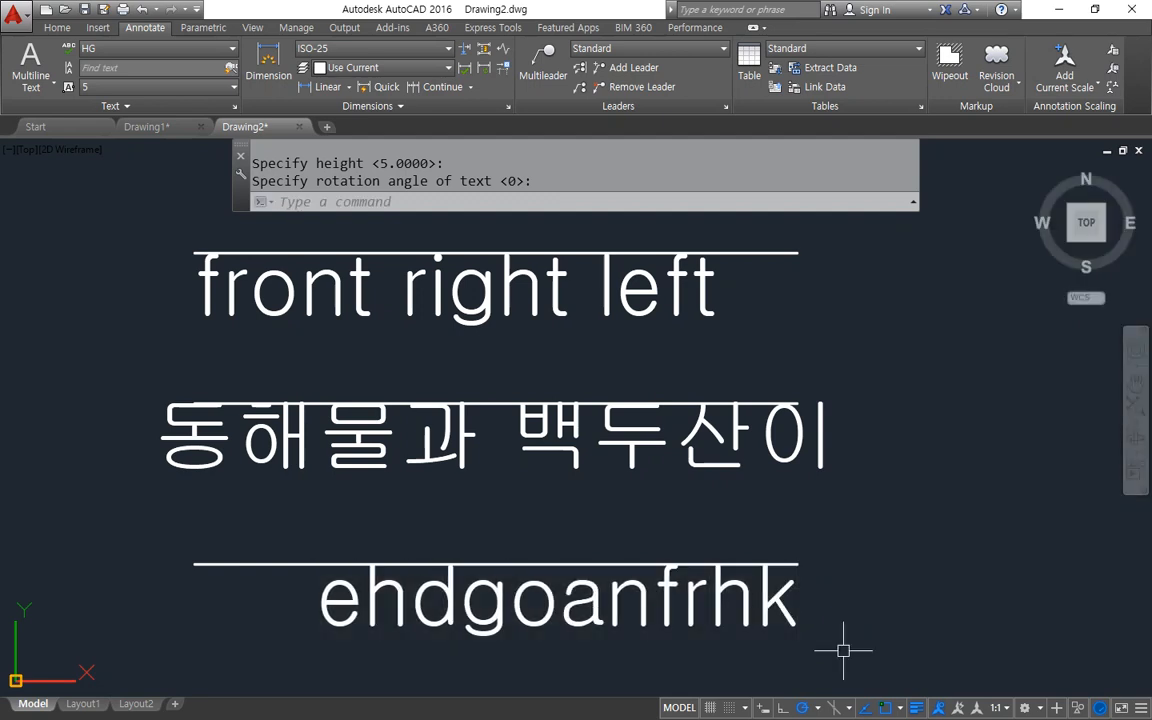
# - Delete the three top-justified sample texts, leaving only the horizontal lines
pyautogui.click(615, 300)
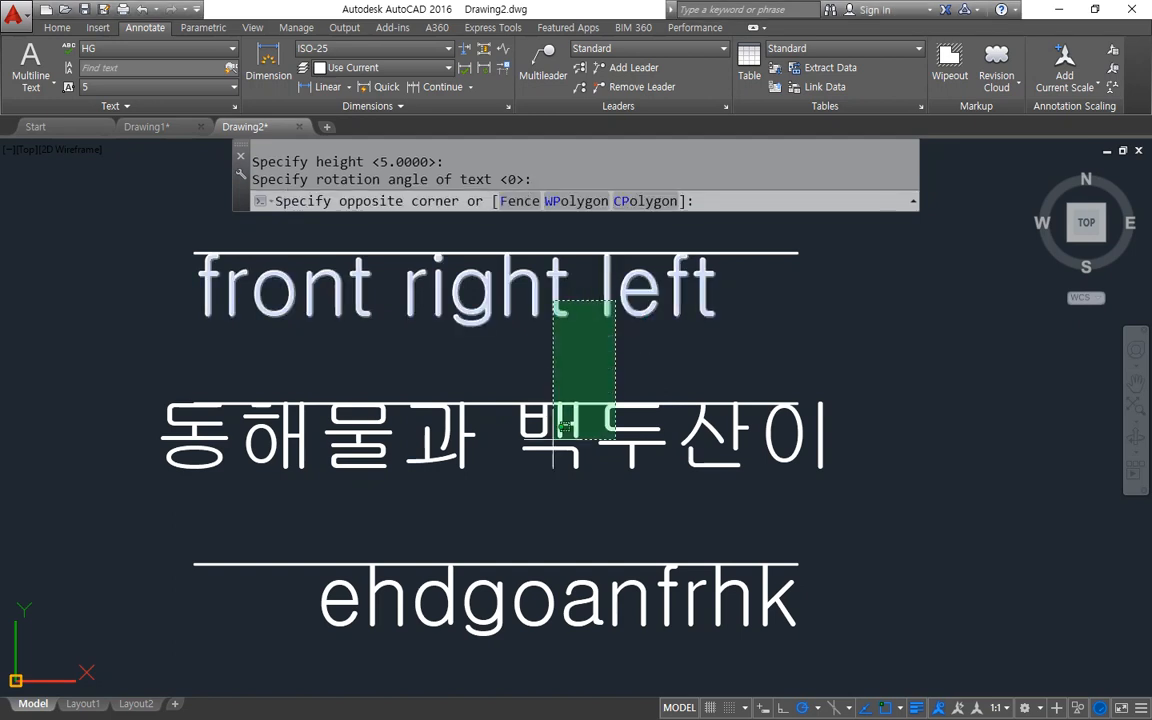
pyautogui.click(463, 368)
pyautogui.click(400, 440)
pyautogui.click(430, 600)
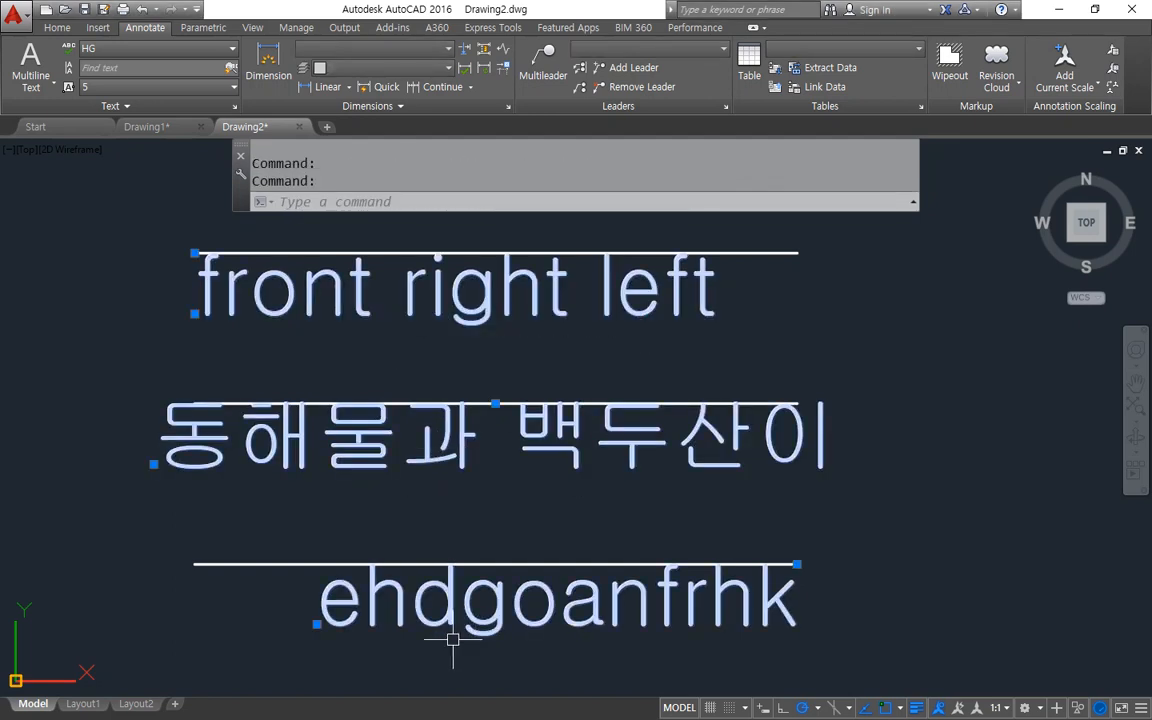
pyautogui.press('Delete')
# - Start single-line text with Left justification at the uppermost line's left endpoint, setting height 2.5 and accepting rotation angle 0
pyautogui.moveTo(282, 409); pyautogui.dragTo(352, 507, button='middle')
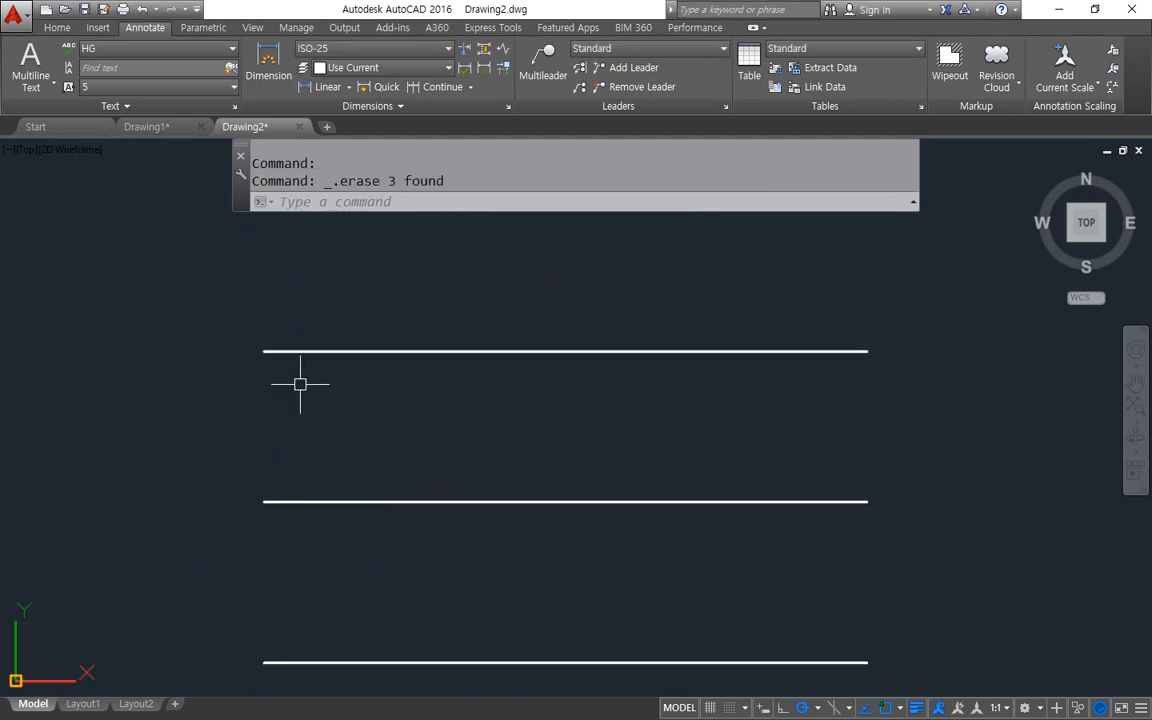
pyautogui.write('dt')
pyautogui.press('Return')
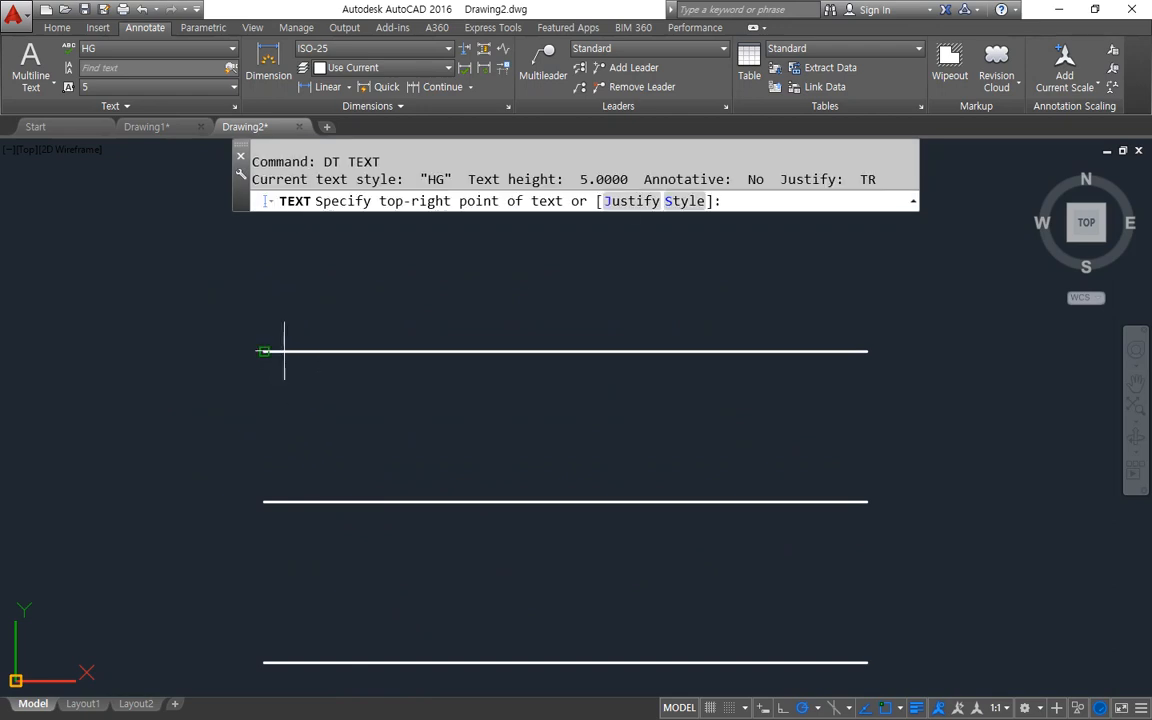
pyautogui.write('j')
pyautogui.press('Return')
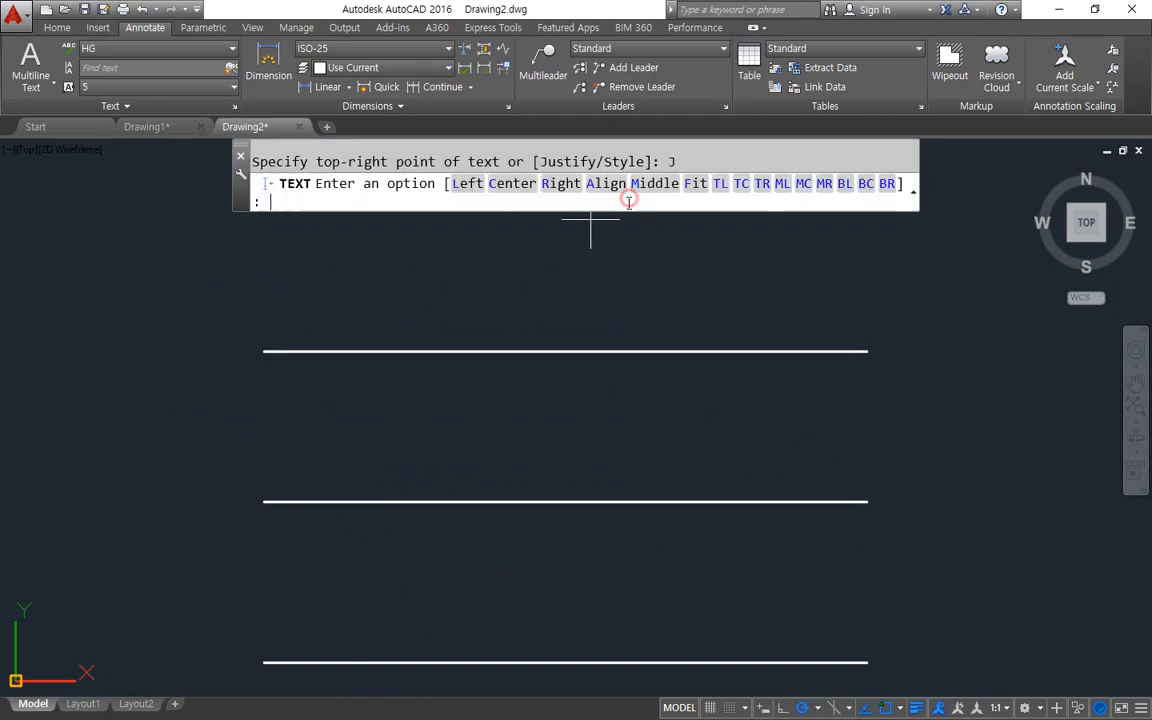
pyautogui.click(466, 187)
pyautogui.click(266, 351)
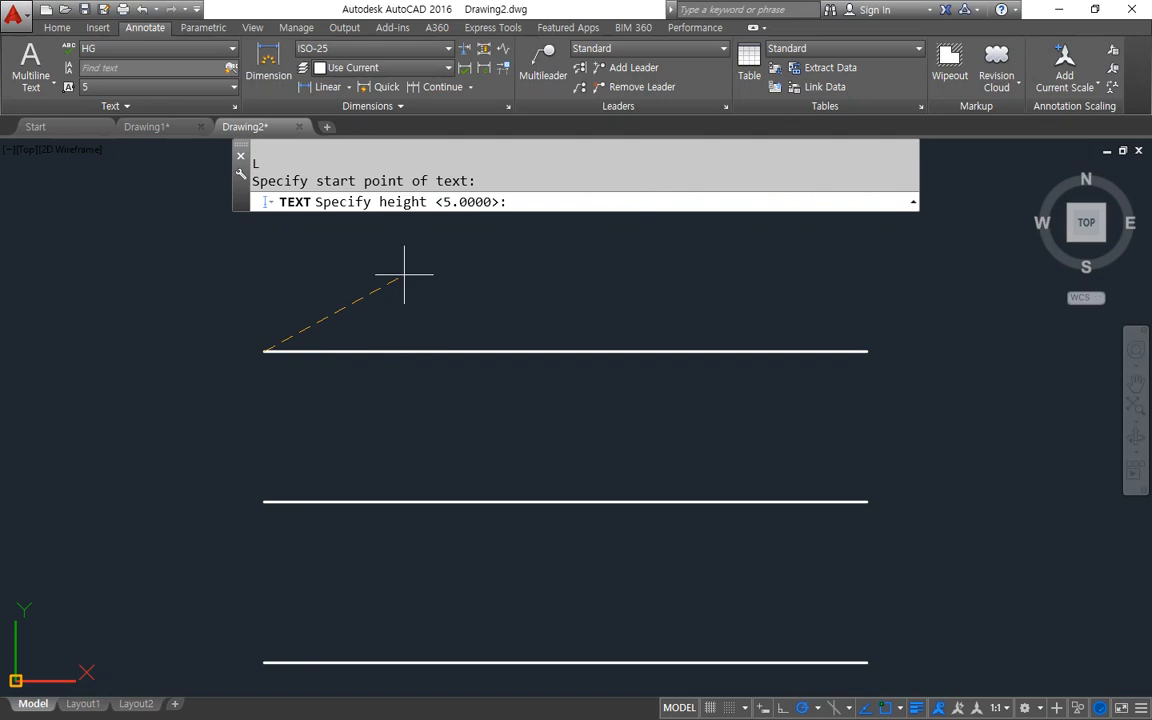
pyautogui.write('2.5')
pyautogui.press('Return')
pyautogui.press('Return')
# - Write "abgh" as the left-justified text on the uppermost line and finish it
pyautogui.write('ab')
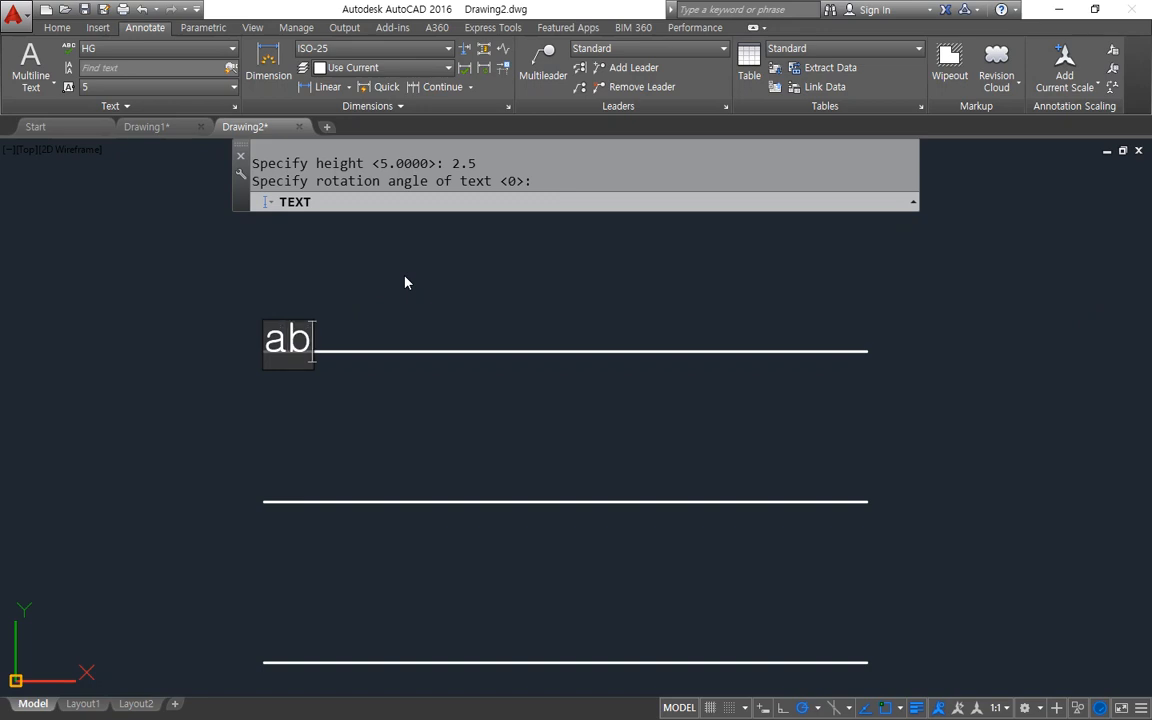
pyautogui.write('gh')
pyautogui.press('Return')
pyautogui.press('Return')
# - Examine the left-justified "abgh" up close, comparing its baseline and insertion points with the bottom edge of the letter g
pyautogui.scroll(5, 352, 355)
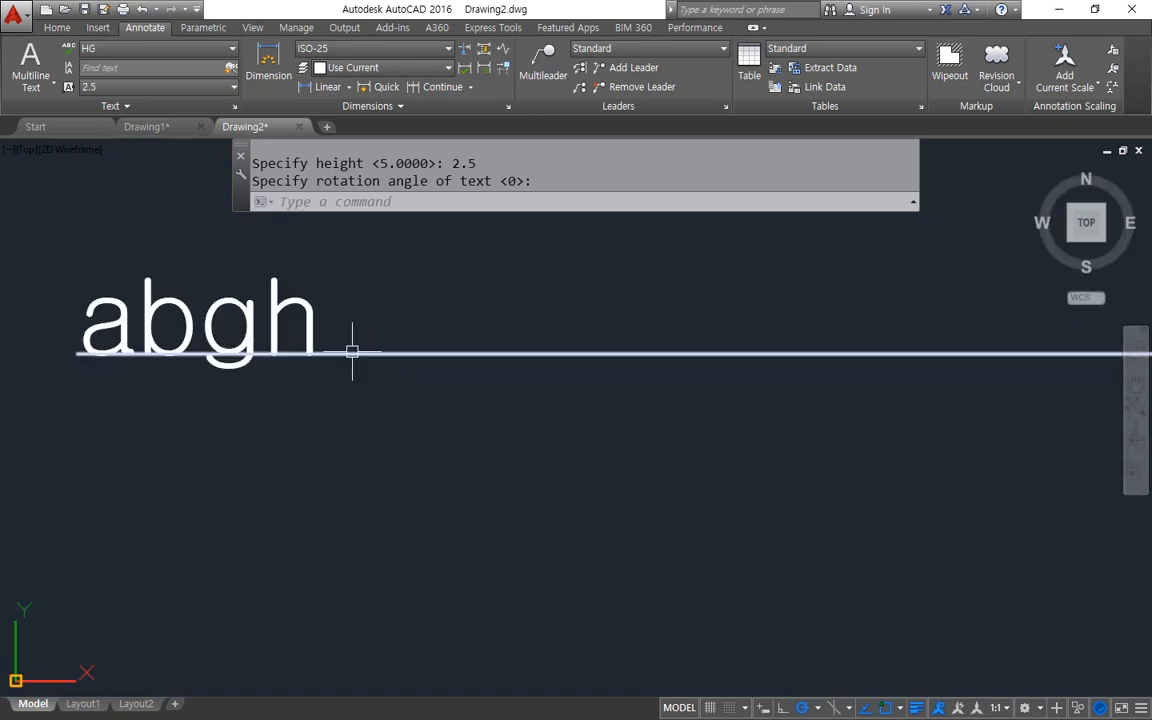
pyautogui.moveTo(284, 380); pyautogui.dragTo(545, 419, button='middle')
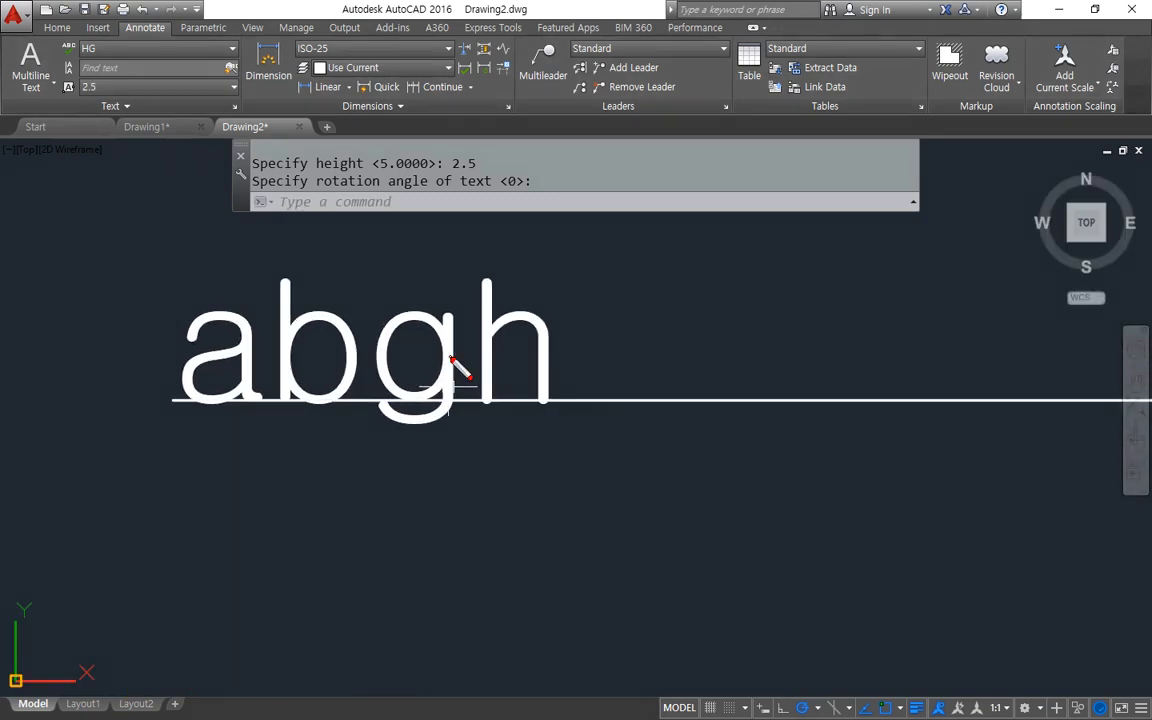
pyautogui.moveTo(450, 358)
pyautogui.mouseDown()
pyautogui.moveTo(452, 405)
pyautogui.moveTo(432, 458)
pyautogui.moveTo(380, 443)
pyautogui.moveTo(368, 426)
pyautogui.mouseUp()
pyautogui.moveTo(160, 403); pyautogui.dragTo(642, 402)
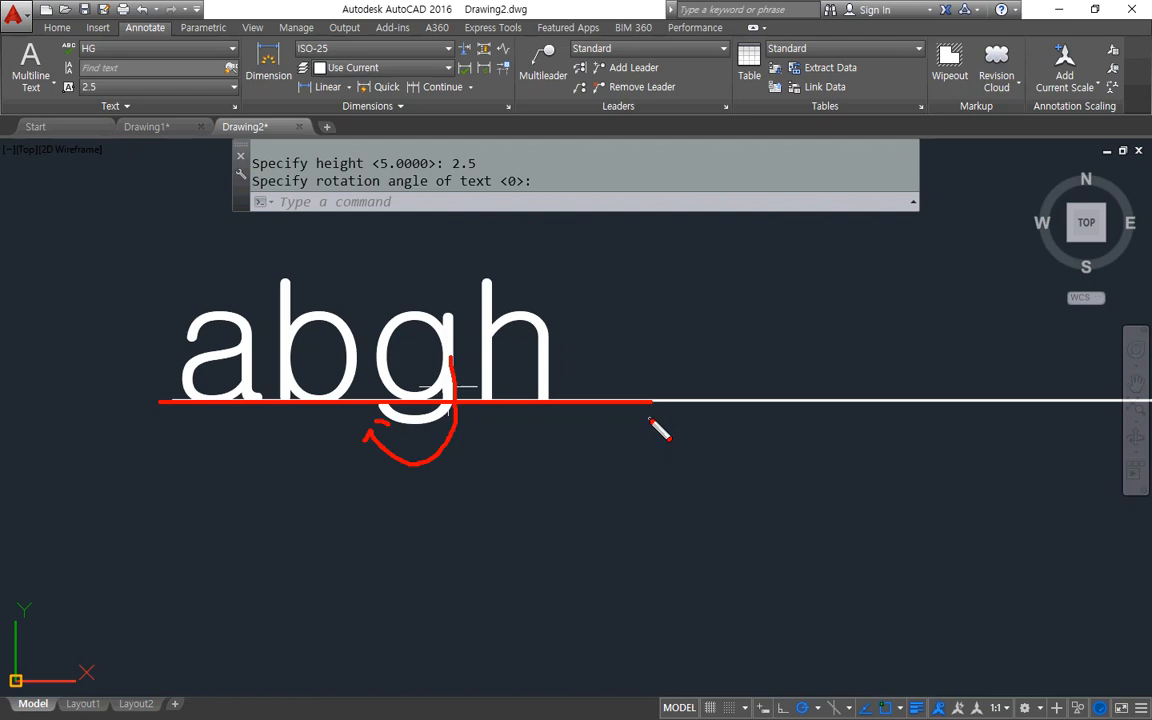
pyautogui.press('Escape')
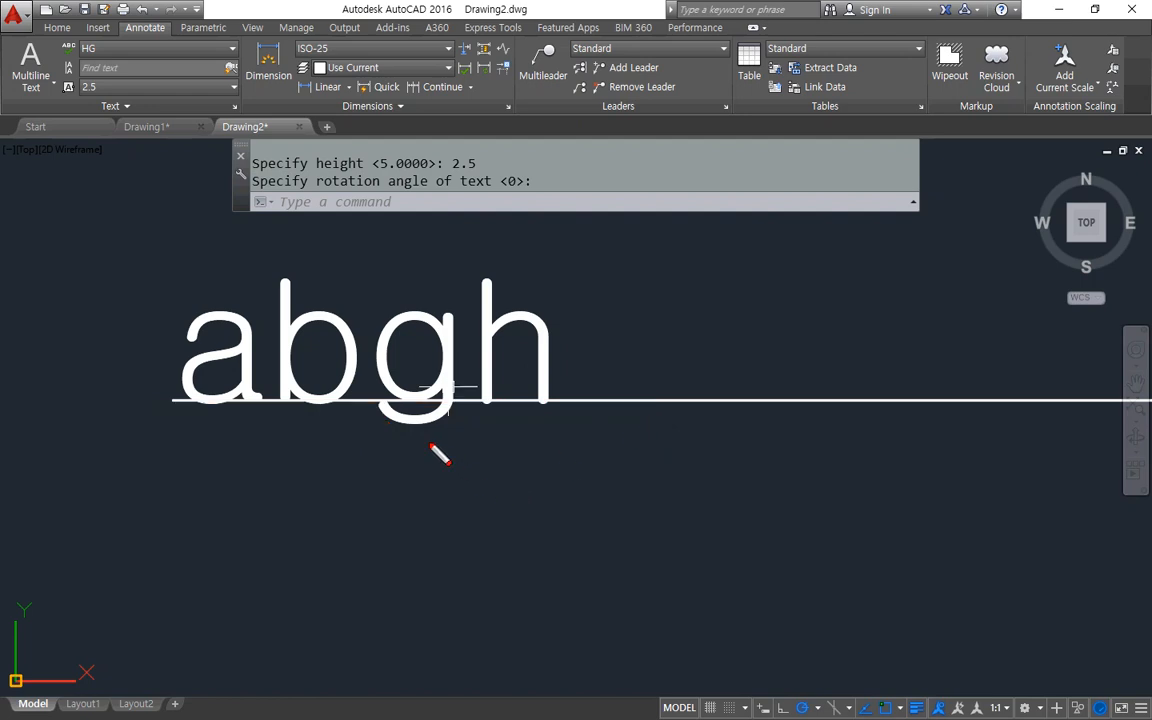
pyautogui.moveTo(194, 425); pyautogui.dragTo(563, 424)
pyautogui.moveTo(203, 430); pyautogui.dragTo(200, 424)
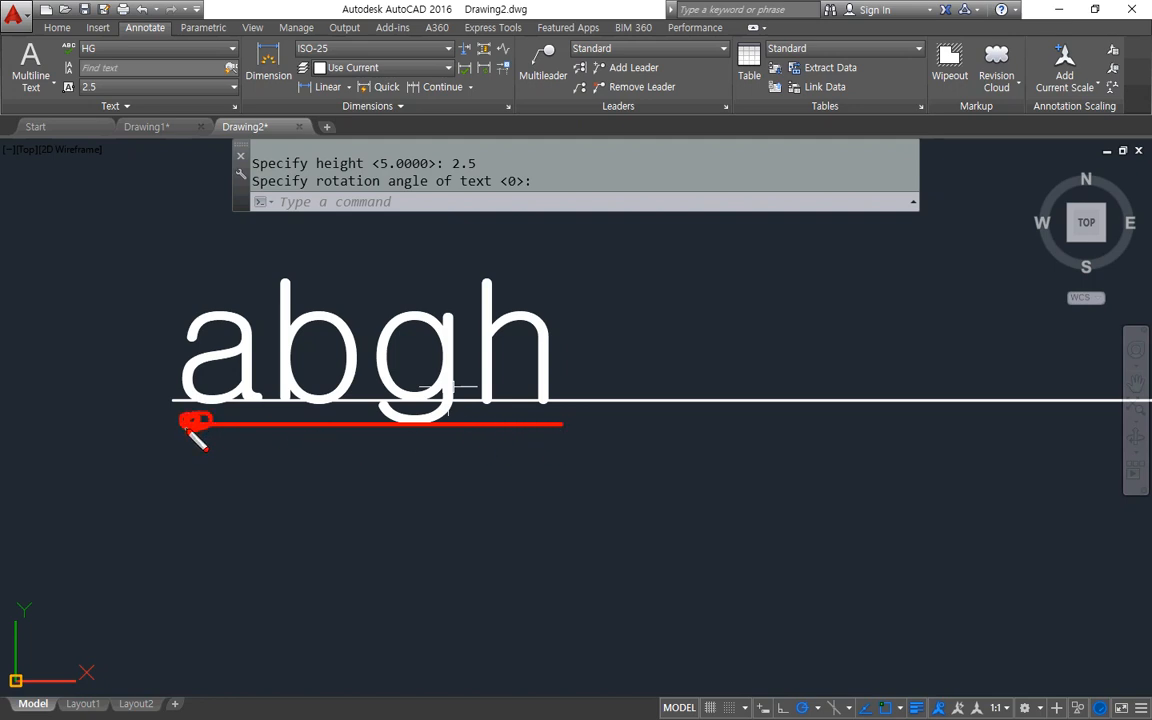
pyautogui.moveTo(364, 424); pyautogui.dragTo(369, 432)
pyautogui.moveTo(556, 424); pyautogui.dragTo(569, 437)
pyautogui.moveTo(167, 400); pyautogui.dragTo(174, 393)
pyautogui.moveTo(370, 400); pyautogui.dragTo(375, 402)
pyautogui.moveTo(554, 398)
pyautogui.mouseDown()
pyautogui.moveTo(549, 390)
pyautogui.moveTo(565, 399)
pyautogui.mouseUp()
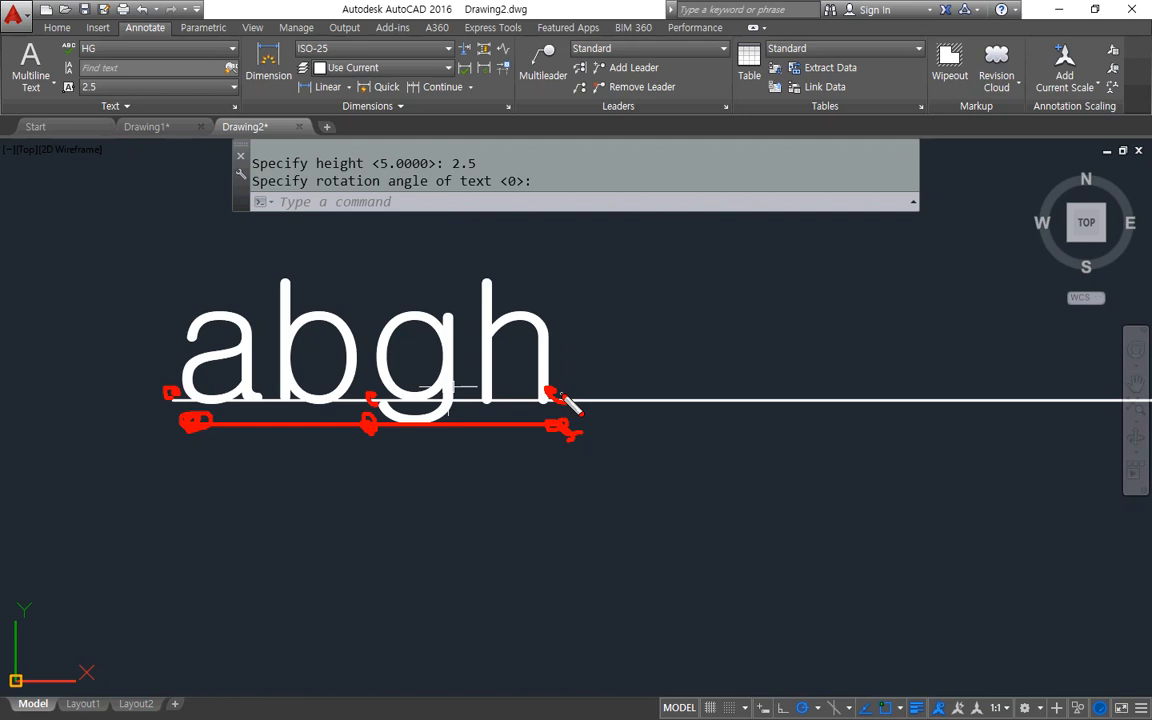
pyautogui.moveTo(535, 488)
pyautogui.mouseDown()
pyautogui.moveTo(39, 334)
pyautogui.moveTo(753, 404)
pyautogui.moveTo(522, 550)
pyautogui.mouseUp()
pyautogui.press('Escape')
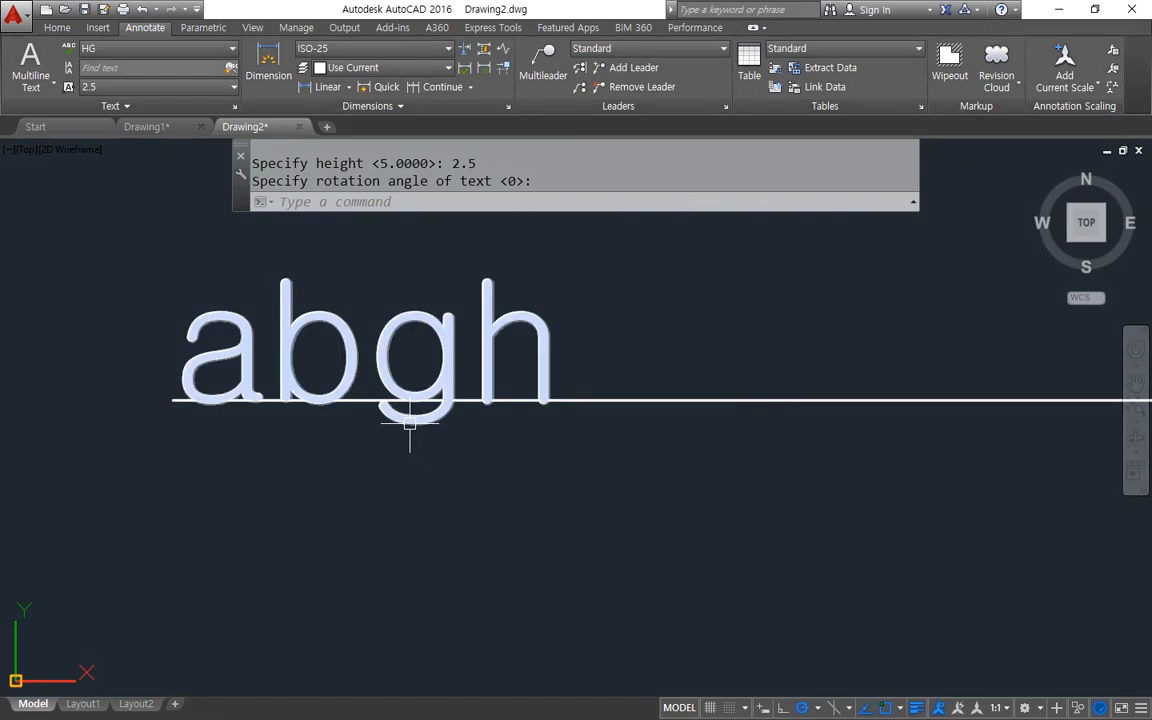
pyautogui.scroll(2, 374, 432)
pyautogui.moveTo(374, 432); pyautogui.dragTo(388, 468, button='middle')
# - Start single-line text with BL (bottom-left) justification at the middle line's left endpoint, accepting height 2.5 and rotation angle 0
pyautogui.scroll(-2, 389, 469)
pyautogui.moveTo(549, 490)
pyautogui.mouseDown(button='middle')
pyautogui.moveTo(388, 481)
pyautogui.moveTo(401, 440)
pyautogui.moveTo(525, 316)
pyautogui.mouseUp(button='middle')
pyautogui.scroll(-2, 395, 485)
pyautogui.moveTo(473, 476); pyautogui.dragTo(467, 394, button='middle')
pyautogui.scroll(2, 381, 518)
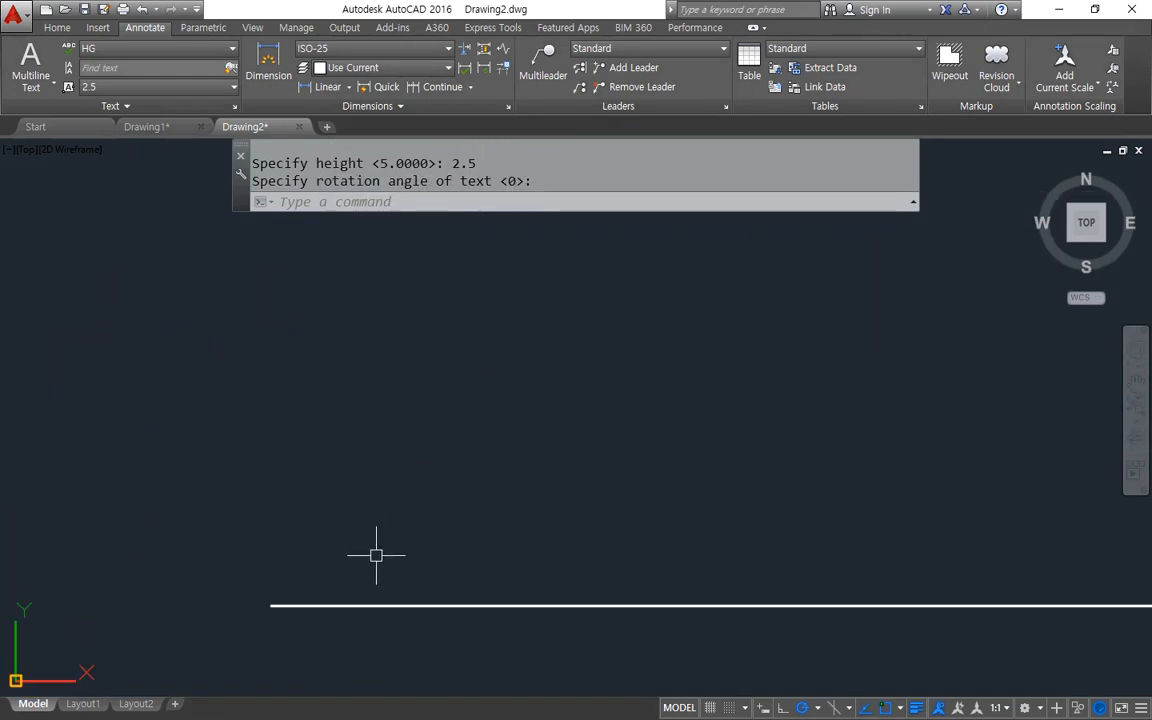
pyautogui.moveTo(375, 548); pyautogui.dragTo(375, 517, button='middle')
pyautogui.write('dt')
pyautogui.press('Return')
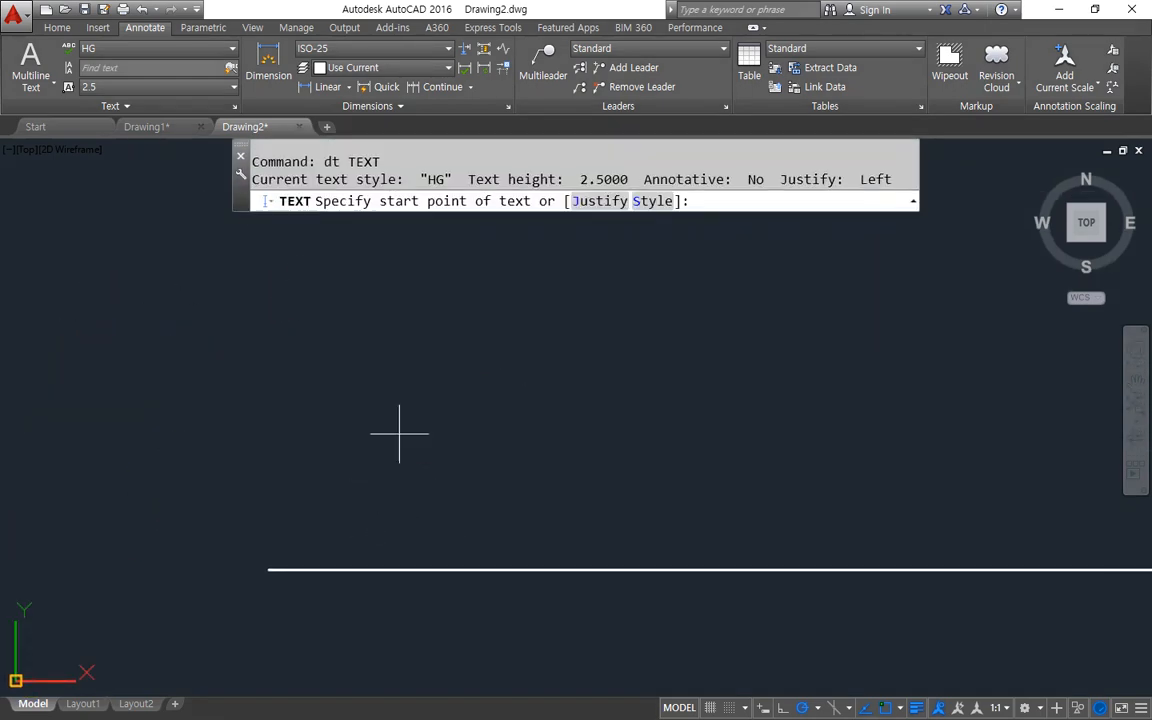
pyautogui.click(590, 200)
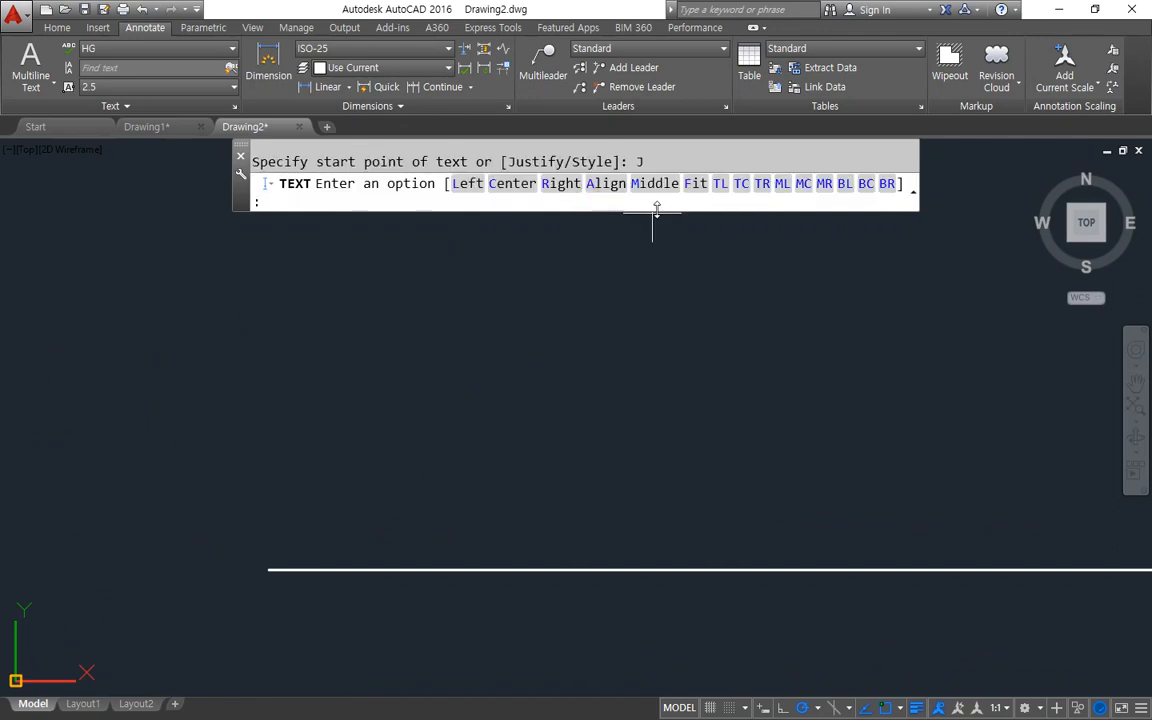
pyautogui.click(846, 184)
pyautogui.click(272, 569)
pyautogui.press('Return')
pyautogui.press('Return')
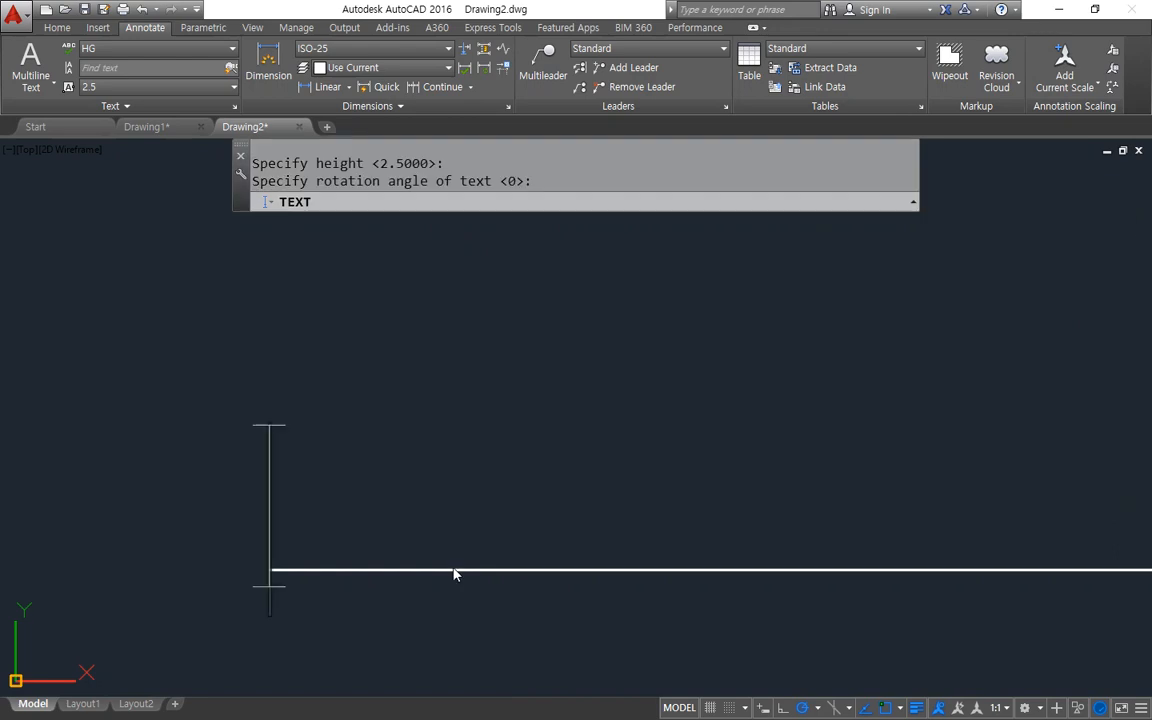
# - Write "abgh" as the bottom-left-justified text on the middle line and finish it
pyautogui.write('abgh')
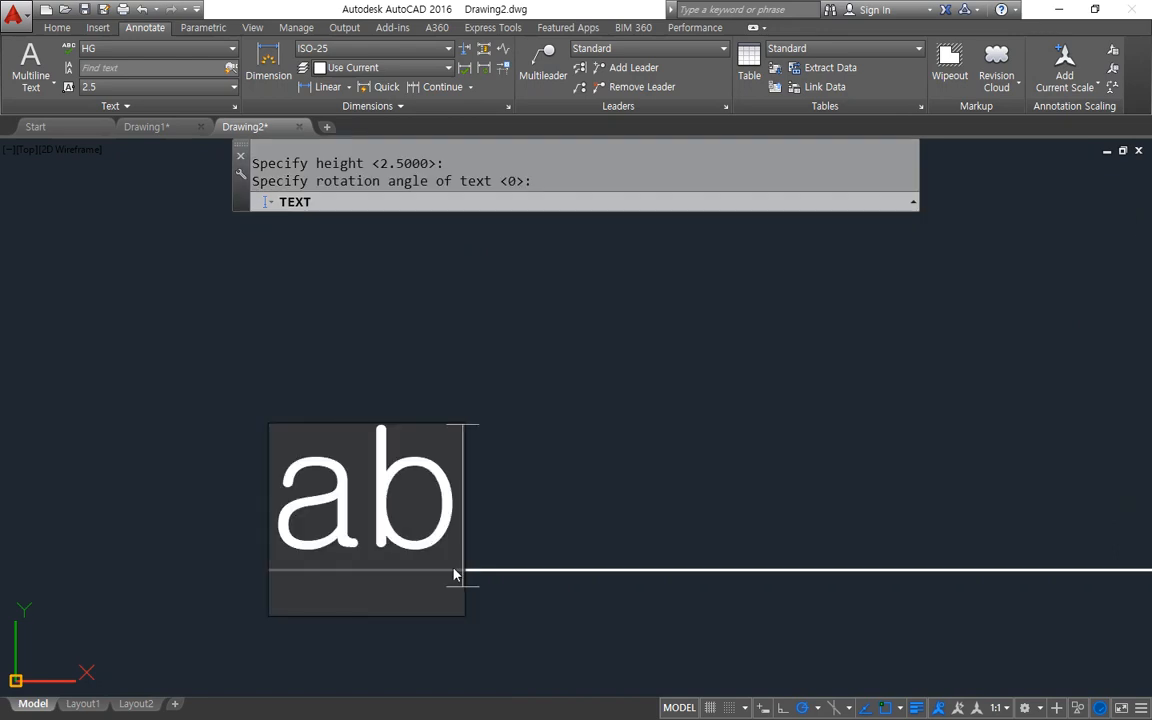
pyautogui.press('Return')
pyautogui.press('Return')
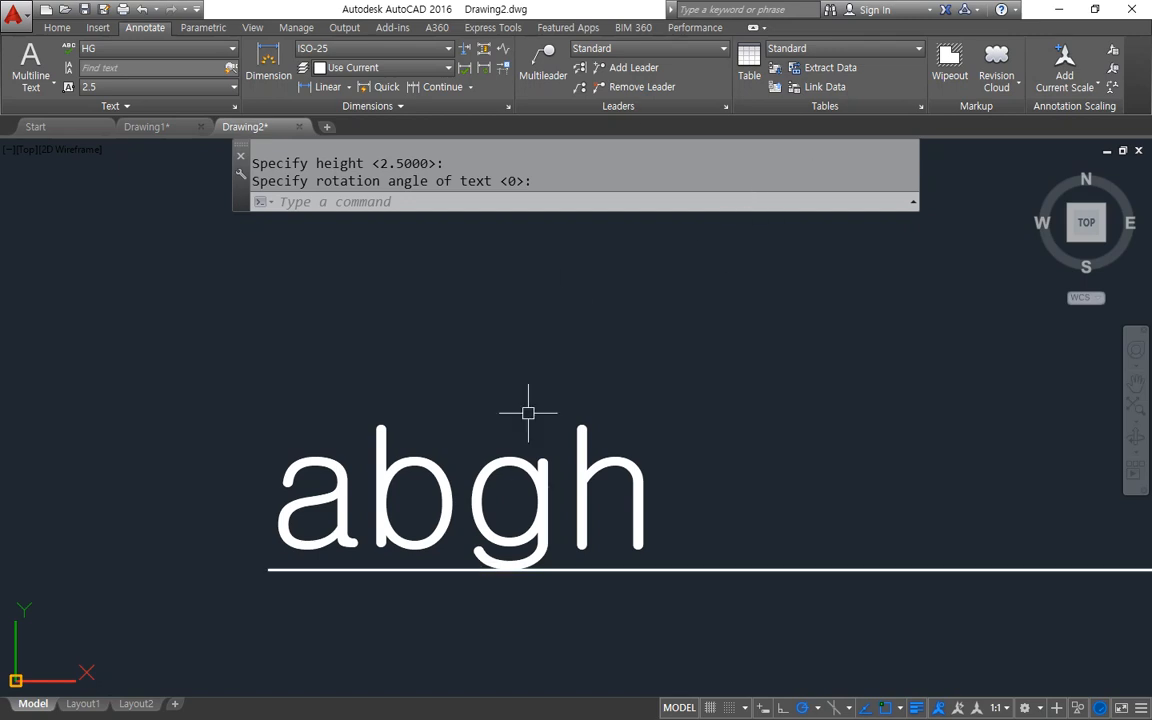
# - Move the middle line and its "abgh" text about 8 units straight up, closer to the uppermost line's text
pyautogui.scroll(-2, 509, 406)
pyautogui.moveTo(509, 406); pyautogui.dragTo(480, 520, button='middle')
pyautogui.write('m')
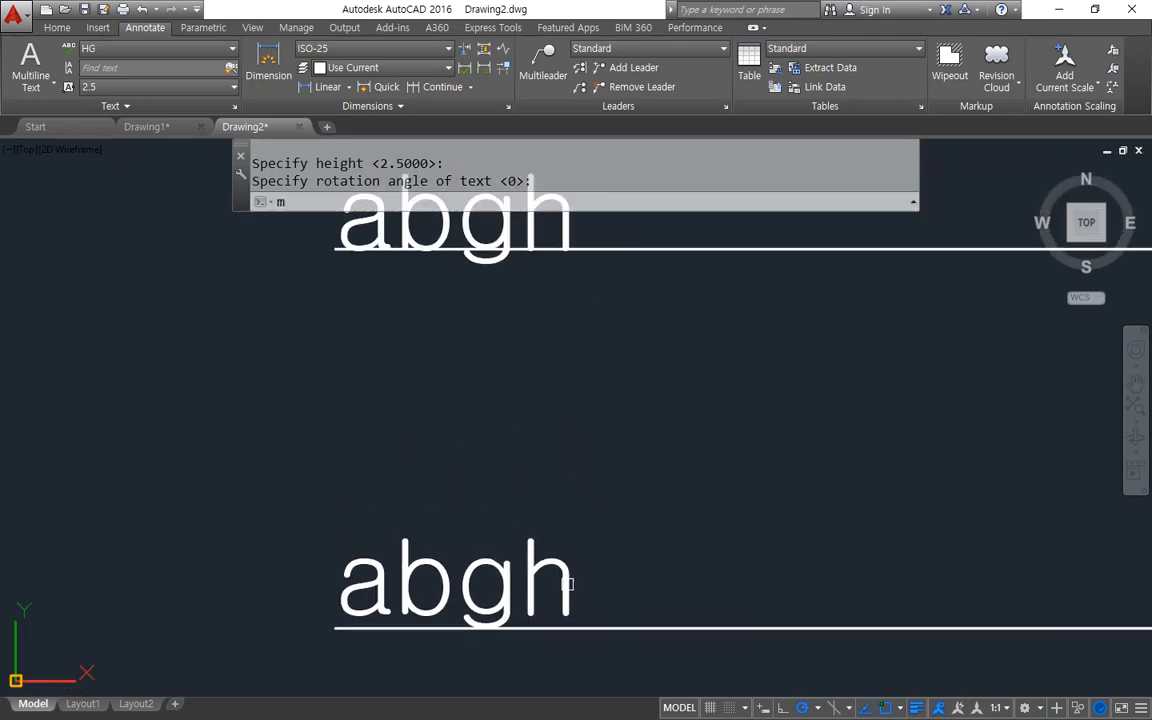
pyautogui.press('Return')
pyautogui.click(599, 643)
pyautogui.click(300, 502)
pyautogui.press('Return')
pyautogui.click(112, 540)
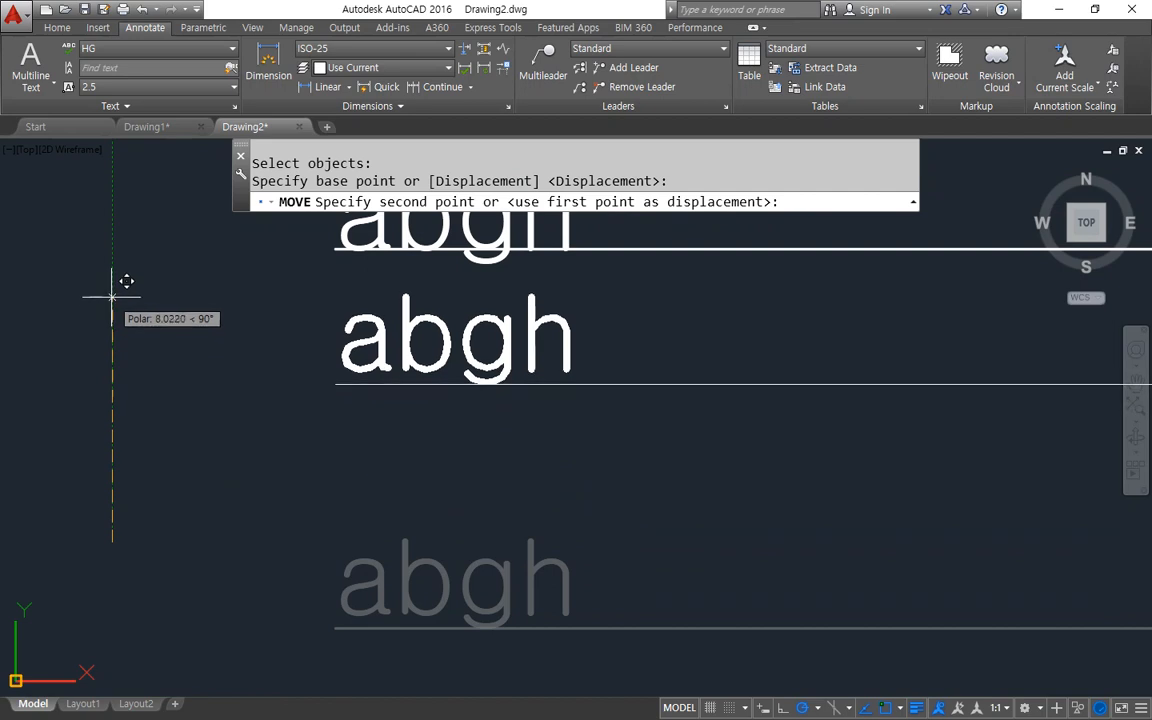
pyautogui.click(112, 296)
# - Erase both "abgh" texts, keeping the lines beneath them
pyautogui.moveTo(114, 294); pyautogui.dragTo(132, 446, button='middle')
pyautogui.scroll(2, 201, 398)
pyautogui.moveTo(282, 436); pyautogui.dragTo(146, 404, button='middle')
pyautogui.write('e')
pyautogui.press('Return')
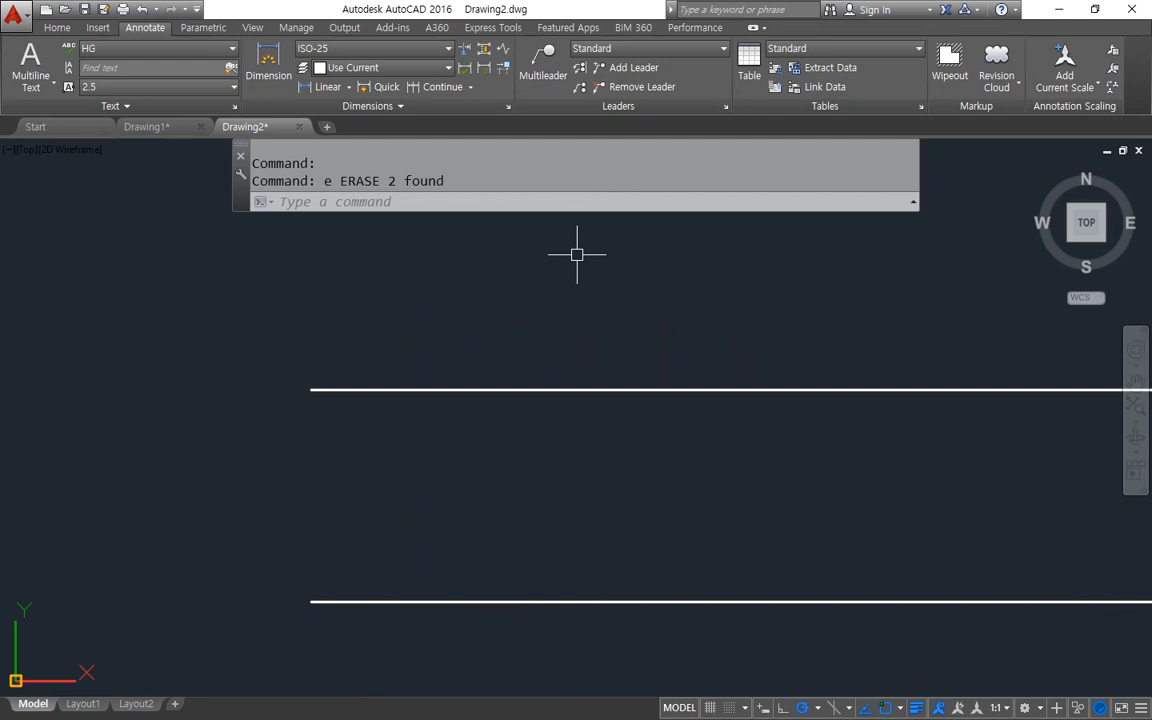
# - Write single-line text "abgh" with Middle justification at the upper line's left endpoint, accepting height 2.5 and rotation angle 0
pyautogui.write('dt')
pyautogui.press('Return')
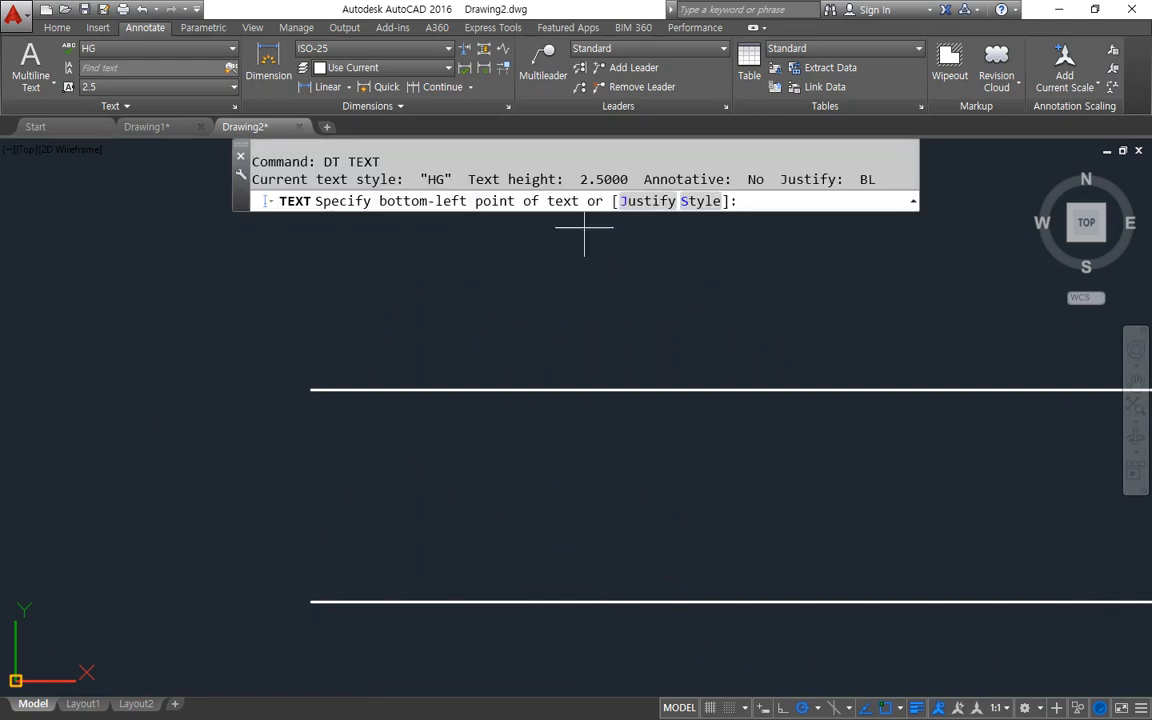
pyautogui.click(627, 201)
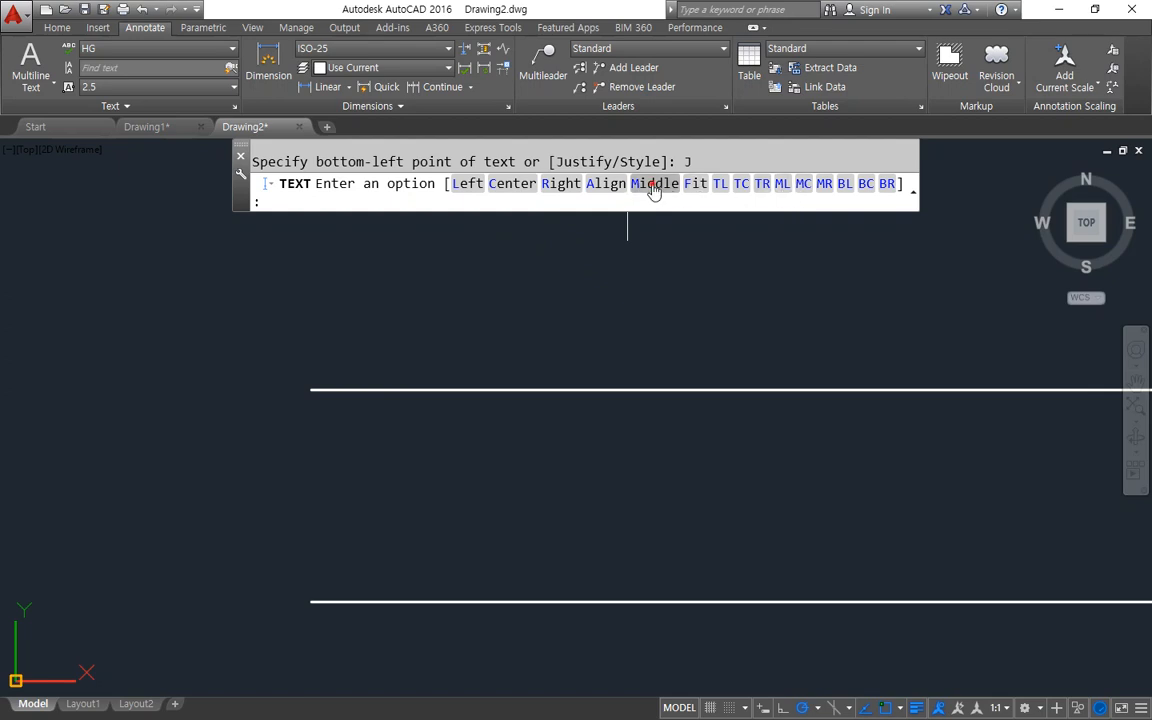
pyautogui.click(653, 190)
pyautogui.click(316, 389)
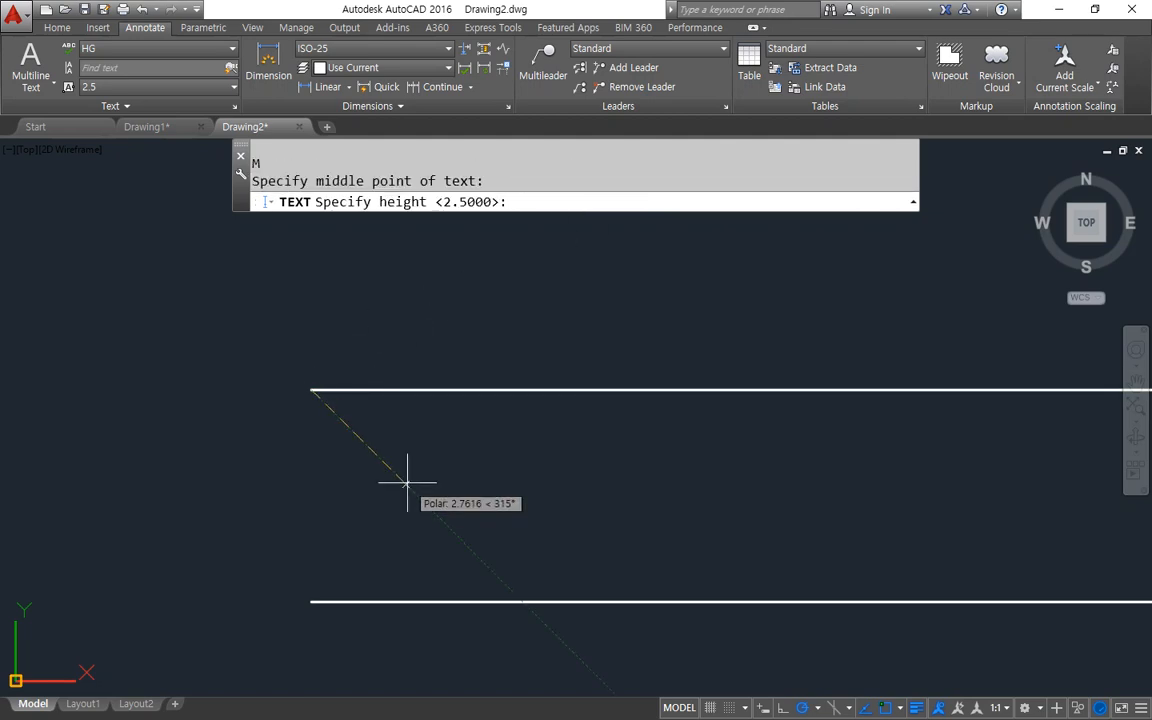
pyautogui.click(407, 483)
pyautogui.press('Return')
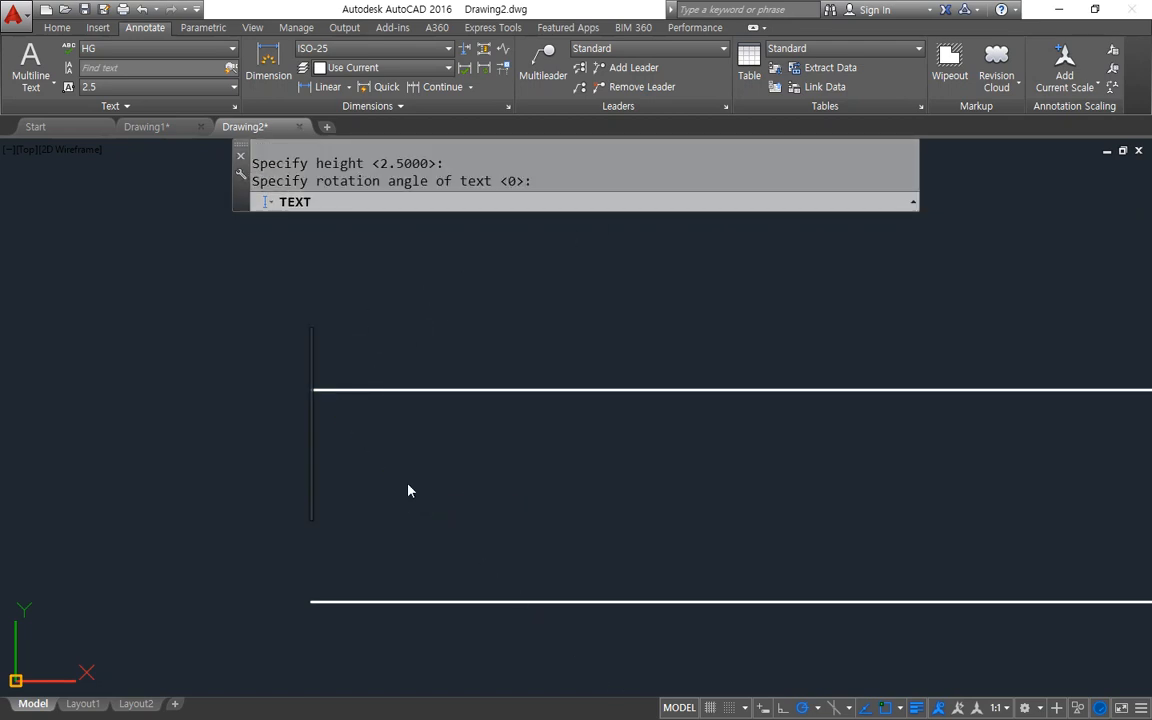
pyautogui.write('ab')
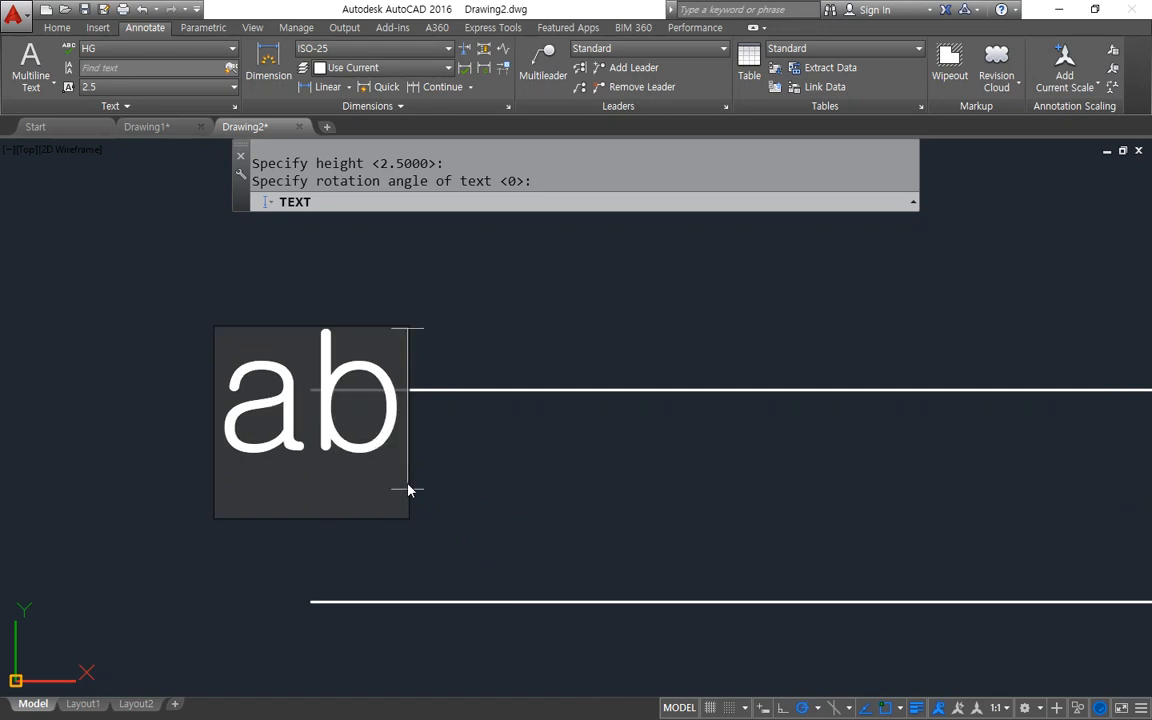
pyautogui.write('gh')
pyautogui.press('Return')
pyautogui.press('Return')
# - Write single-line text "abgh" with MC (middle-center) justification at the lower line's left endpoint, accepting height 2.5 and rotation angle 0
pyautogui.press('Return')
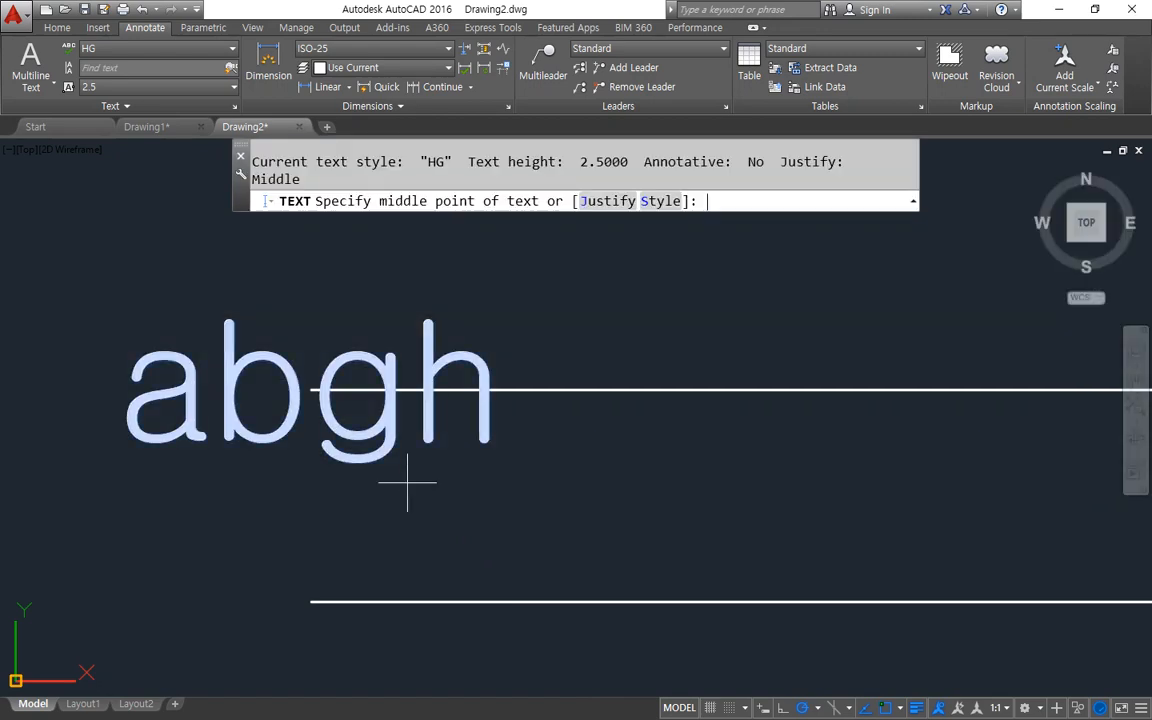
pyautogui.click(608, 201)
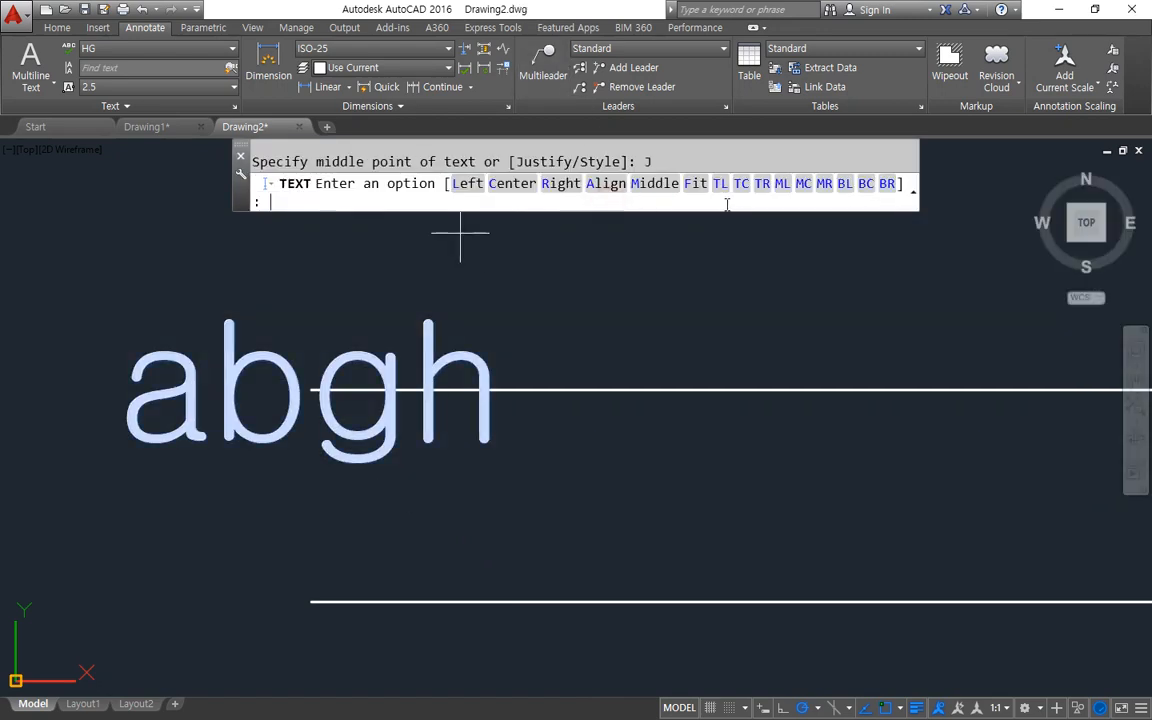
pyautogui.click(801, 186)
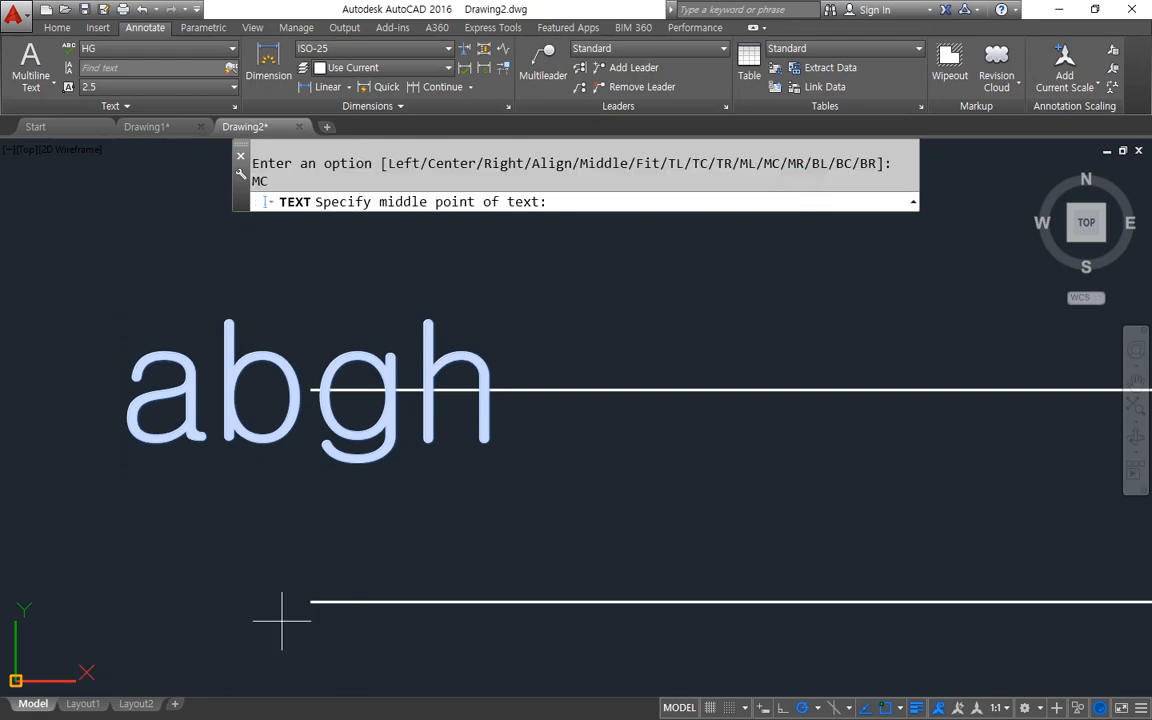
pyautogui.click(312, 602)
pyautogui.press('Return')
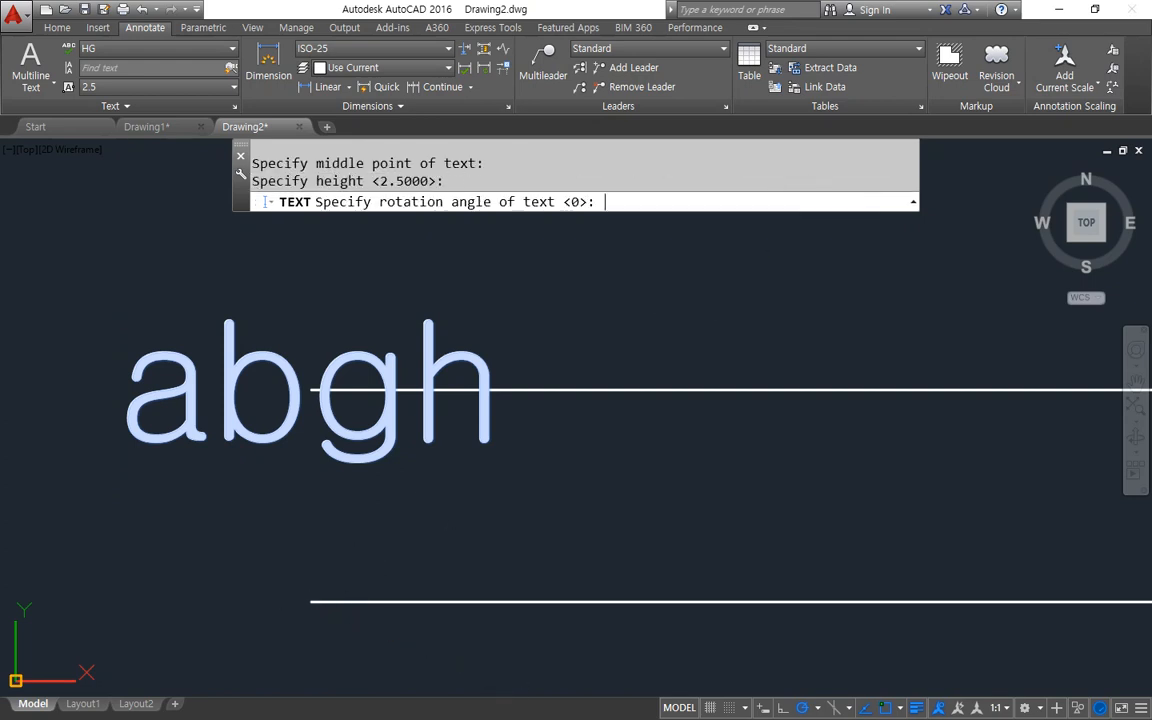
pyautogui.press('Return')
pyautogui.write('abgh')
pyautogui.press('Return')
pyautogui.press('Return')
# - Mark the vertical extents of both "abgh" texts with red on-screen pen lines and circle the lower text's insertion point
pyautogui.moveTo(517, 466); pyautogui.dragTo(584, 411, button='middle')
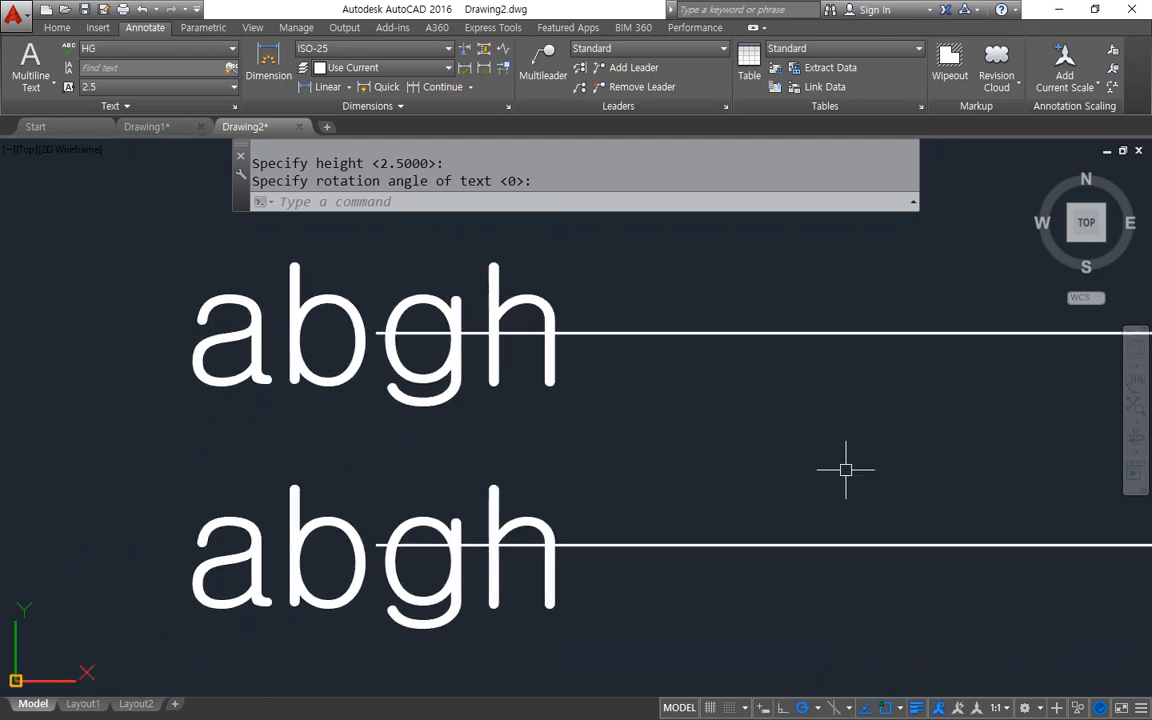
pyautogui.hotkey('ctrl', '2')
pyautogui.moveTo(285, 262); pyautogui.dragTo(540, 262)
pyautogui.moveTo(165, 408); pyautogui.dragTo(635, 408)
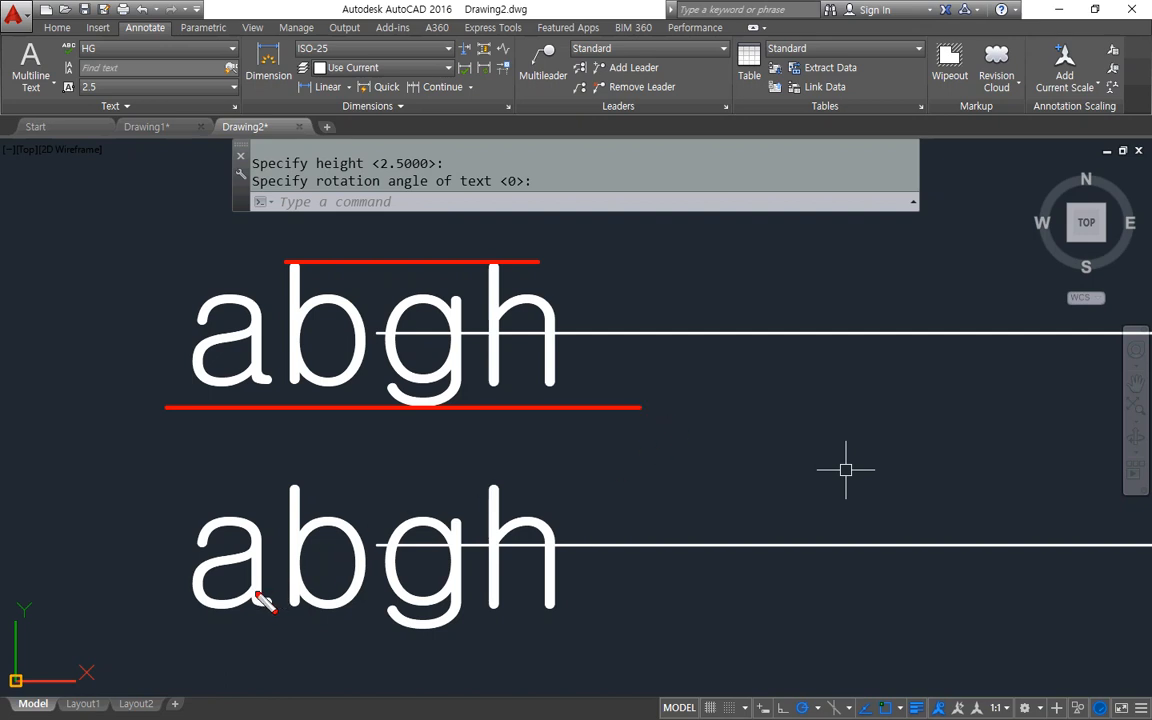
pyautogui.moveTo(168, 610); pyautogui.dragTo(660, 608)
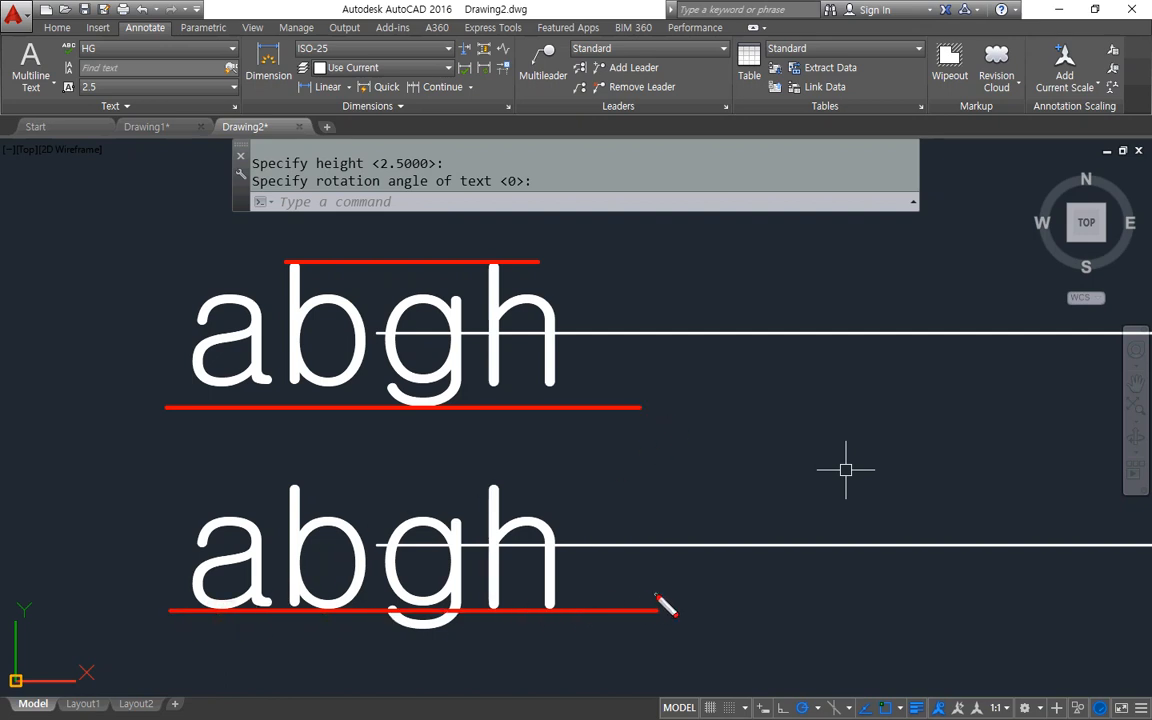
pyautogui.moveTo(497, 485)
pyautogui.mouseDown()
pyautogui.moveTo(152, 485)
pyautogui.moveTo(601, 485)
pyautogui.mouseUp()
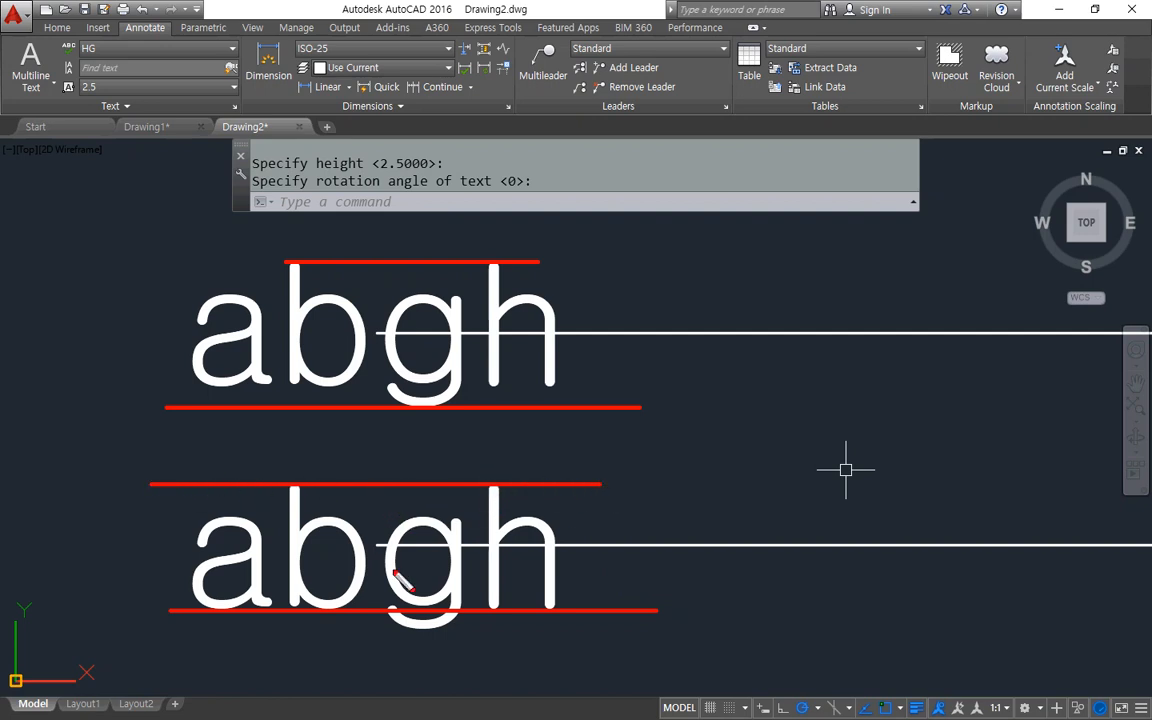
pyautogui.moveTo(385, 563); pyautogui.dragTo(381, 556)
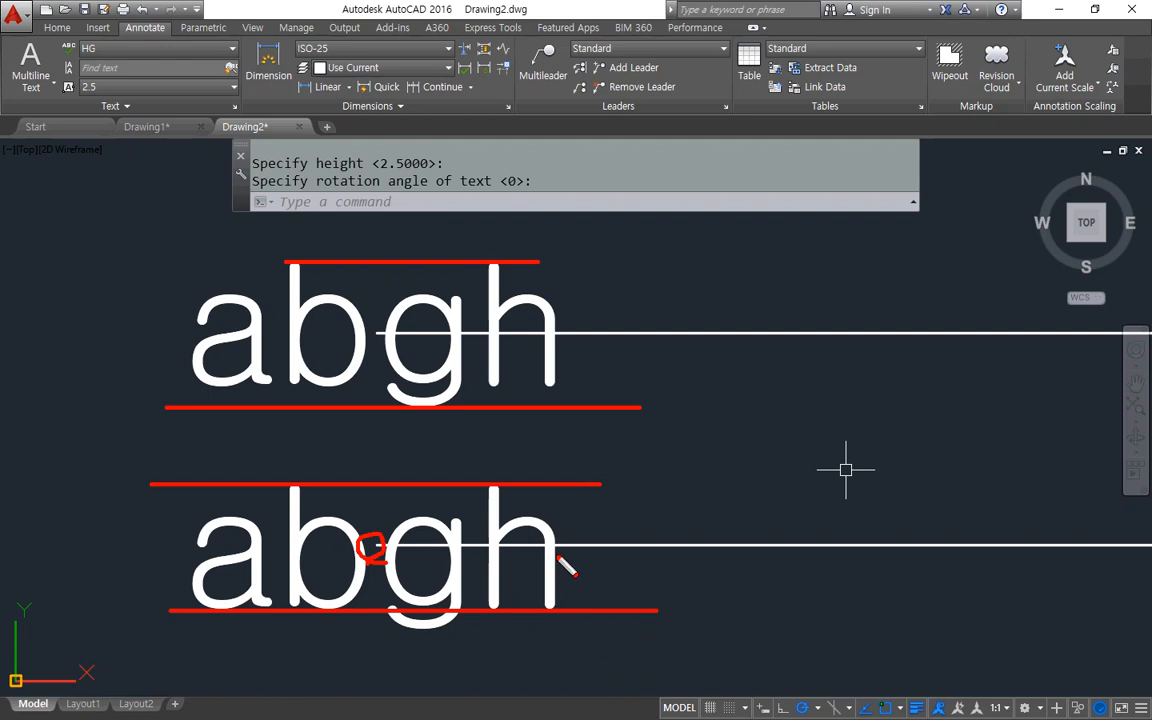
# - Clear the pen marks and mark the lower text's top, baseline and mid-height, plus the upper text's top and baseline
pyautogui.press('e')
pyautogui.keyDown('shift'); pyautogui.moveTo(158, 611); pyautogui.dragTo(720, 600); pyautogui.keyUp('shift')
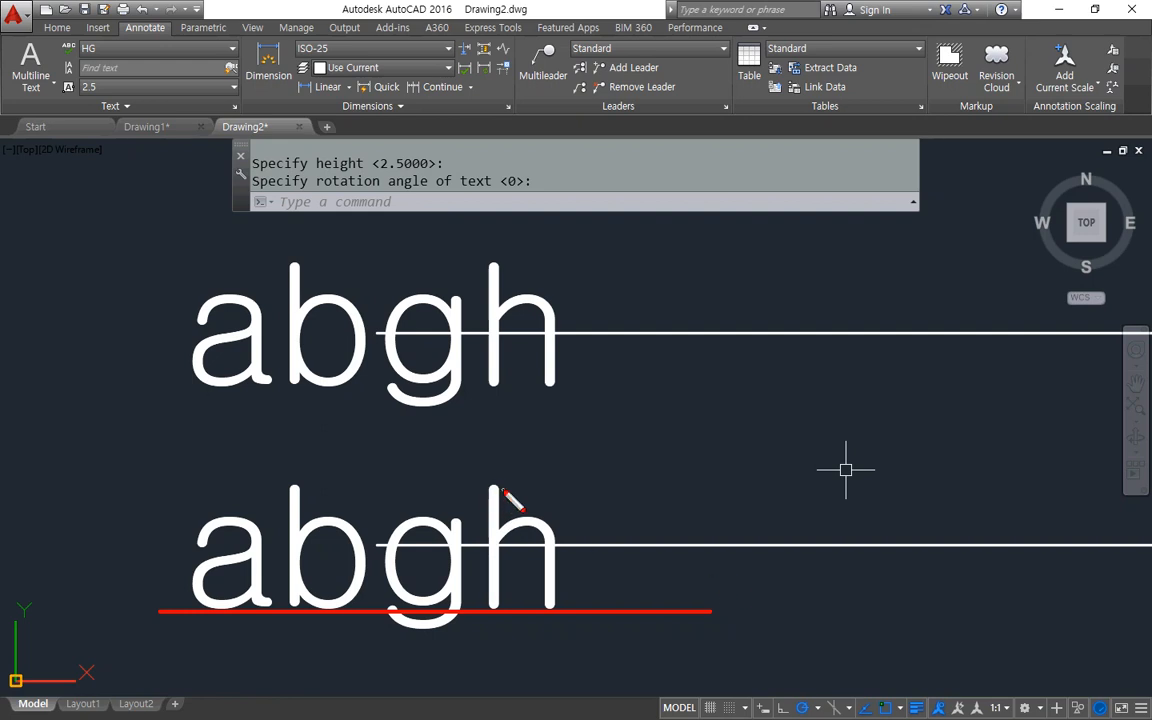
pyautogui.moveTo(499, 487)
pyautogui.keyDown('shift'); pyautogui.mouseDown()
pyautogui.moveTo(163, 490)
pyautogui.moveTo(587, 490)
pyautogui.mouseUp(); pyautogui.keyUp('shift')
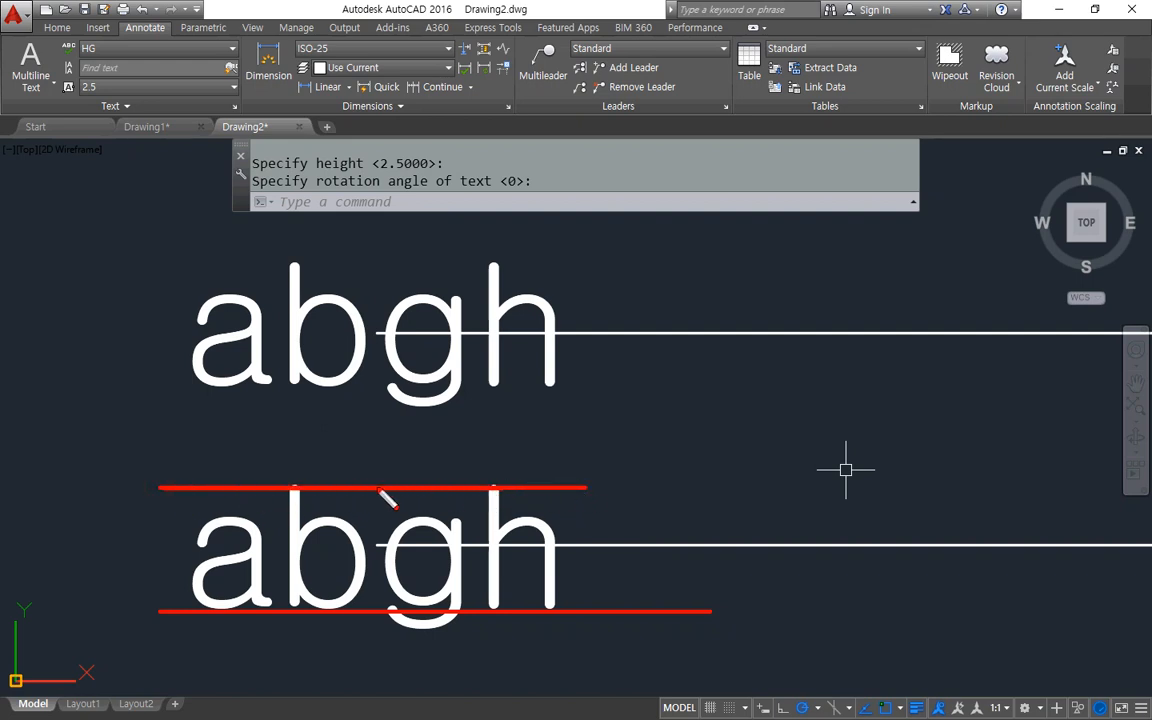
pyautogui.moveTo(378, 492); pyautogui.dragTo(376, 605)
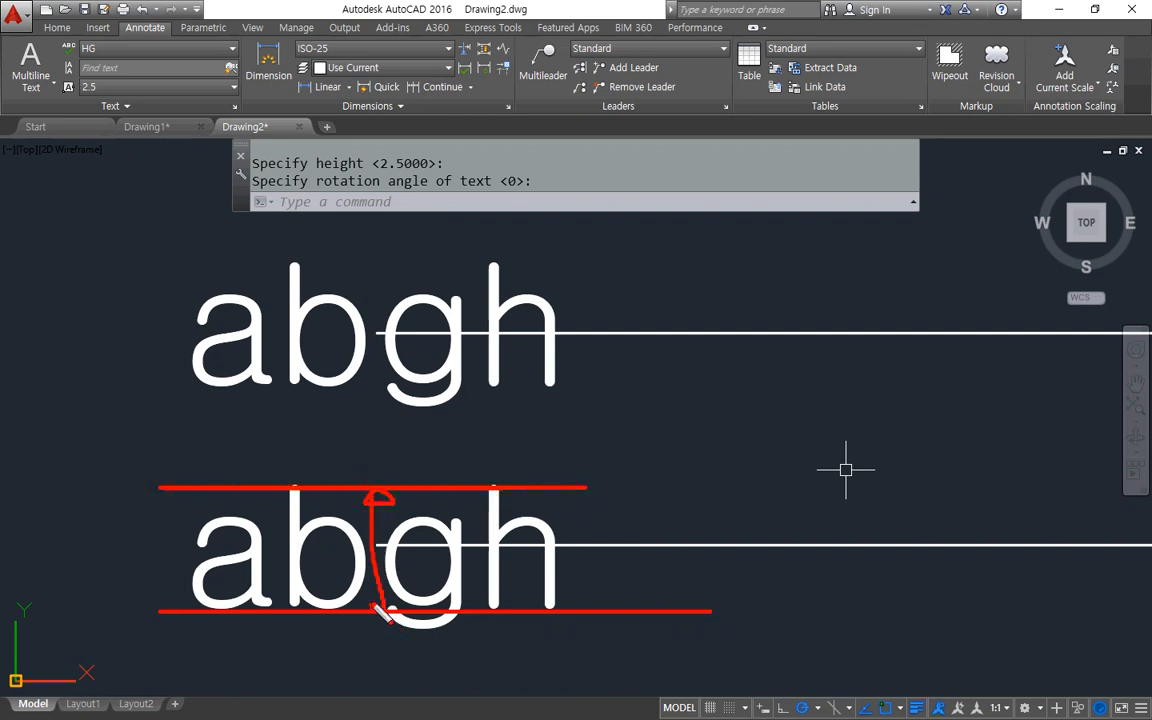
pyautogui.keyDown('shift'); pyautogui.moveTo(190, 545); pyautogui.dragTo(560, 545); pyautogui.keyUp('shift')
pyautogui.moveTo(300, 259); pyautogui.dragTo(257, 260)
pyautogui.keyDown('shift'); pyautogui.moveTo(167, 260); pyautogui.dragTo(545, 260); pyautogui.keyUp('shift')
pyautogui.keyDown('shift'); pyautogui.moveTo(568, 393); pyautogui.dragTo(230, 393); pyautogui.keyUp('shift')
# - Clear the pen marks and mark the upper text's full height, including the descender, with its midpoint; leave the annotation mode
pyautogui.press('e')
pyautogui.keyDown('shift'); pyautogui.moveTo(522, 265); pyautogui.dragTo(186, 284); pyautogui.keyUp('shift')
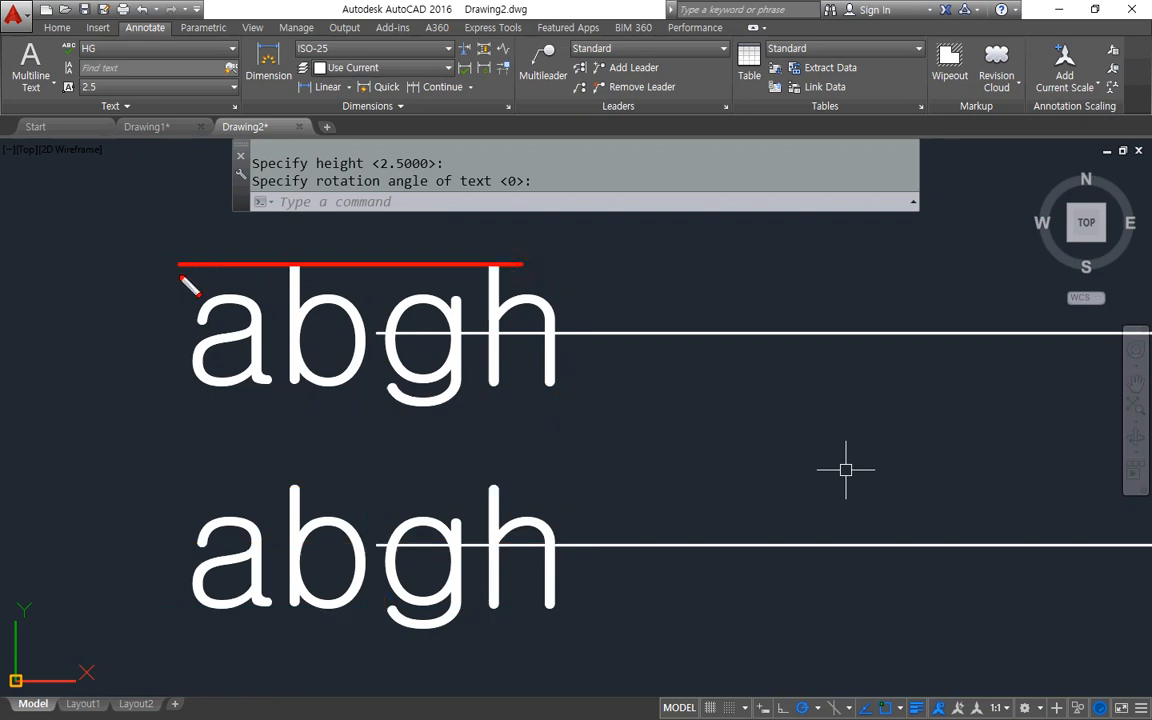
pyautogui.keyDown('shift'); pyautogui.moveTo(183, 408); pyautogui.dragTo(707, 408); pyautogui.keyUp('shift')
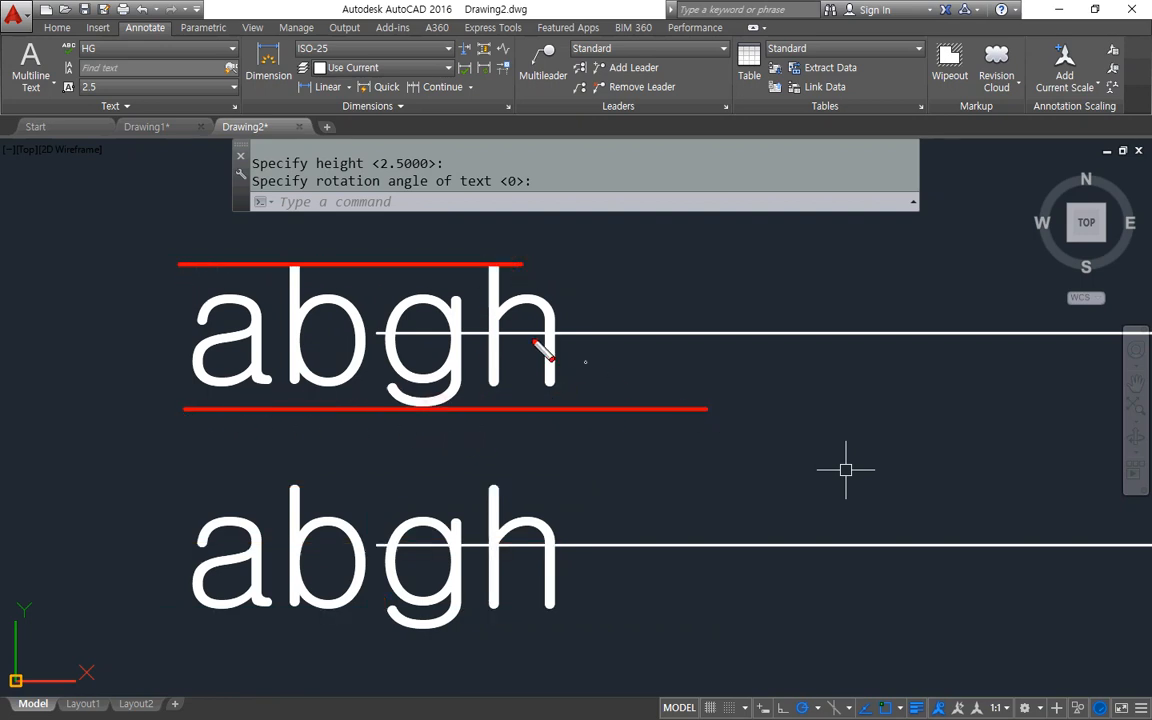
pyautogui.moveTo(377, 266)
pyautogui.mouseDown()
pyautogui.moveTo(374, 405)
pyautogui.moveTo(363, 267)
pyautogui.moveTo(382, 279)
pyautogui.mouseUp()
pyautogui.moveTo(371, 364)
pyautogui.mouseDown()
pyautogui.moveTo(374, 343)
pyautogui.moveTo(351, 344)
pyautogui.mouseUp()
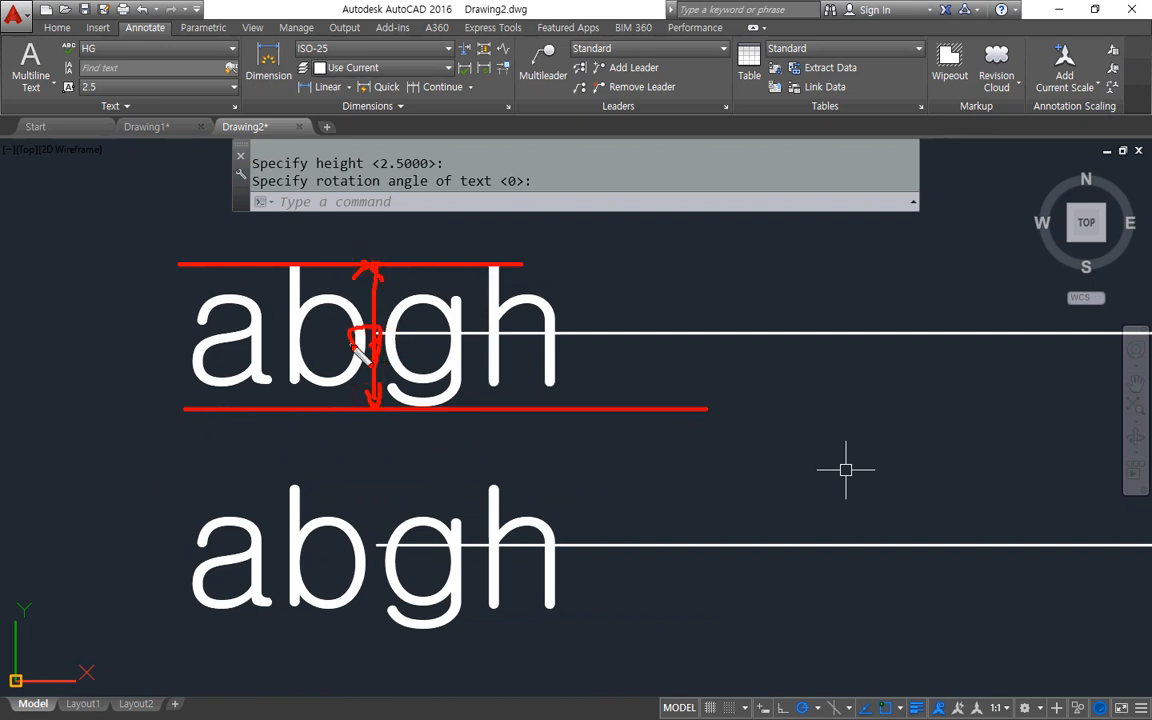
pyautogui.press('Escape')
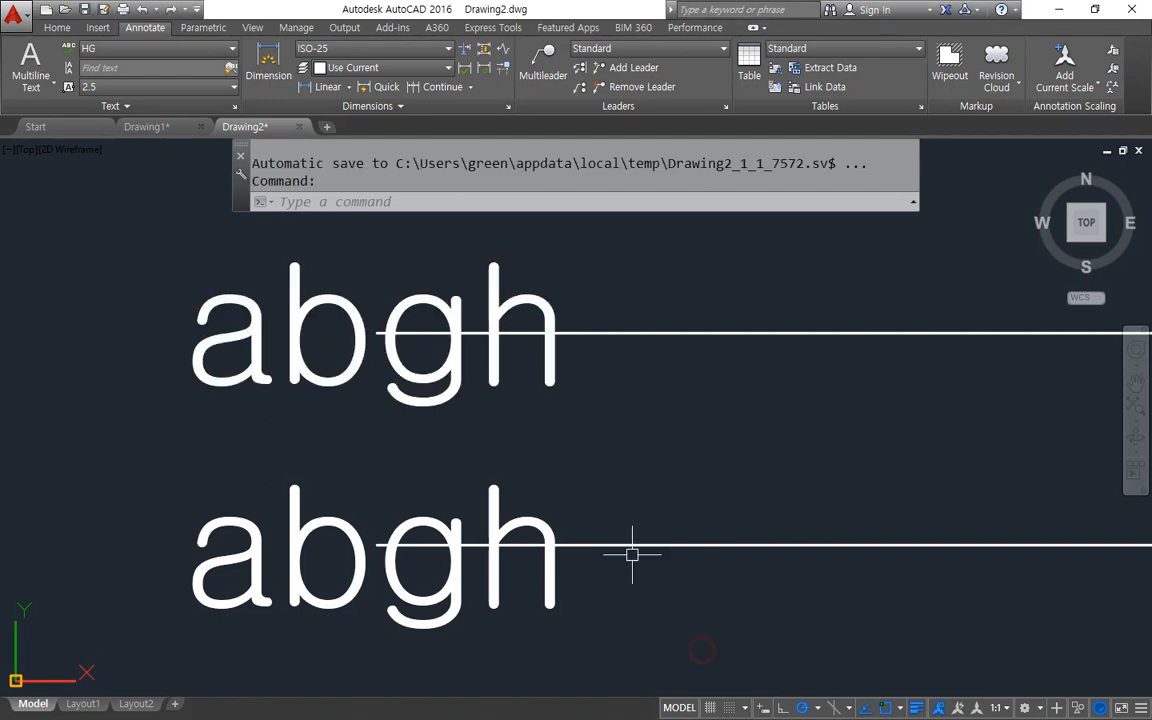
# - Erase all the lines and texts in the drawing with one window selection
pyautogui.scroll(-4, 625, 560)
pyautogui.moveTo(612, 586); pyautogui.dragTo(338, 262, button='middle')
pyautogui.scroll(-3, 338, 262)
pyautogui.click(500, 560)
pyautogui.click(225, 235)
pyautogui.write('e')
pyautogui.press('Return')
# - Draw one horizontal and one vertical construction line crossing at the same point
pyautogui.write('z')
pyautogui.press('Return')
pyautogui.press('Return')
pyautogui.press('Escape')
pyautogui.write('z')
pyautogui.press('Return')
pyautogui.press('Return')
pyautogui.press('Escape')
pyautogui.write('z')
pyautogui.press('Return')
pyautogui.write('a')
pyautogui.press('Return')
pyautogui.write('xl')
pyautogui.press('Return')
pyautogui.click(310, 486)
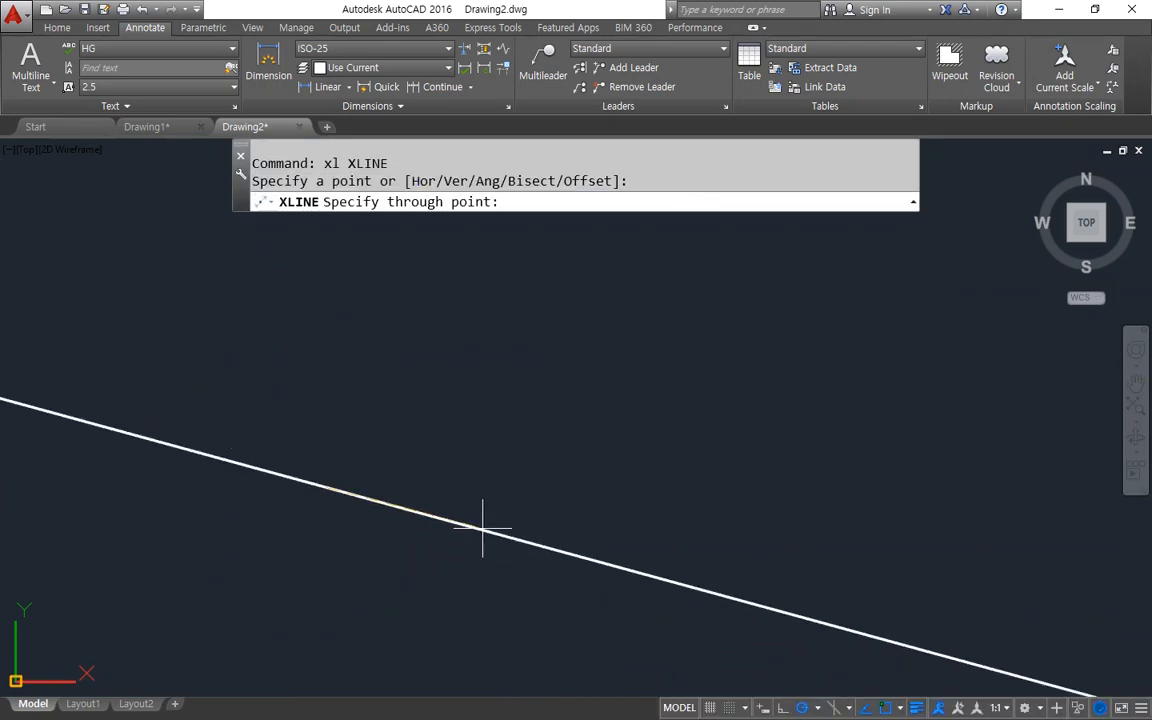
pyautogui.click(488, 488)
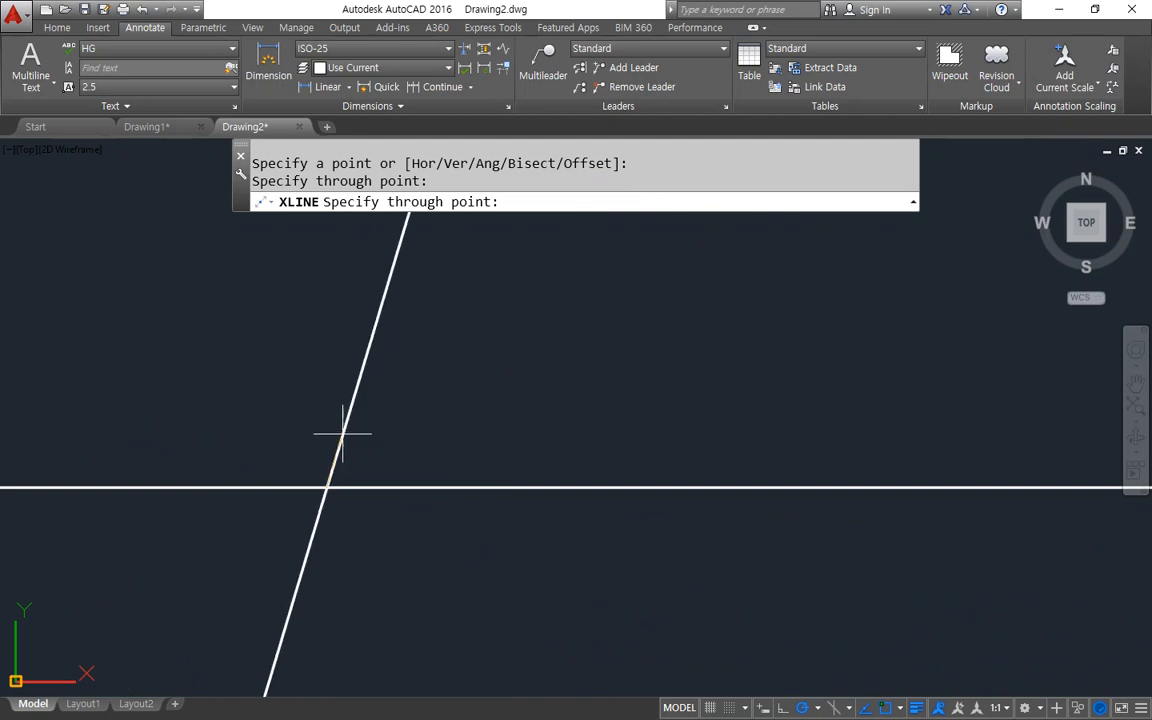
pyautogui.click(330, 438)
pyautogui.press('Return')
# - Offset the horizontal construction line upward three times at a distance of 8, each from the previous copy
pyautogui.scroll(4, 356, 482)
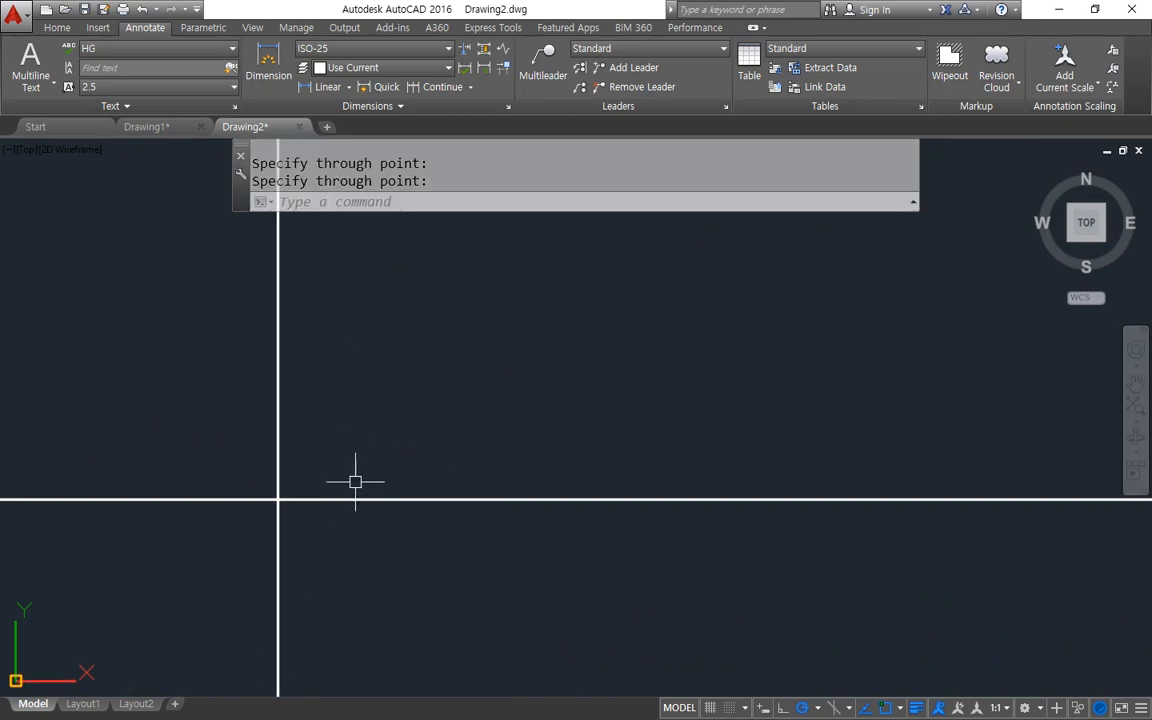
pyautogui.write('o')
pyautogui.press('Return')
pyautogui.write('8')
pyautogui.press('Return')
pyautogui.click(345, 500)
pyautogui.click(350, 470)
pyautogui.click(352, 461)
pyautogui.click(352, 432)
pyautogui.click(352, 424)
pyautogui.click(352, 400)
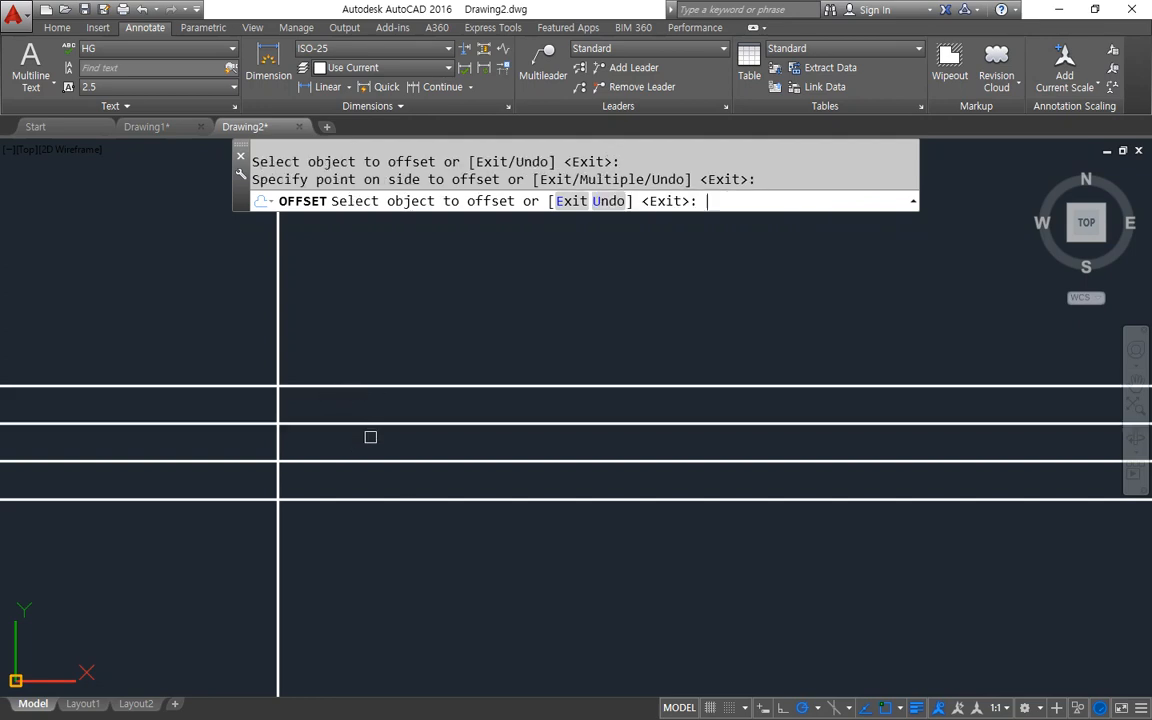
pyautogui.press('Return')
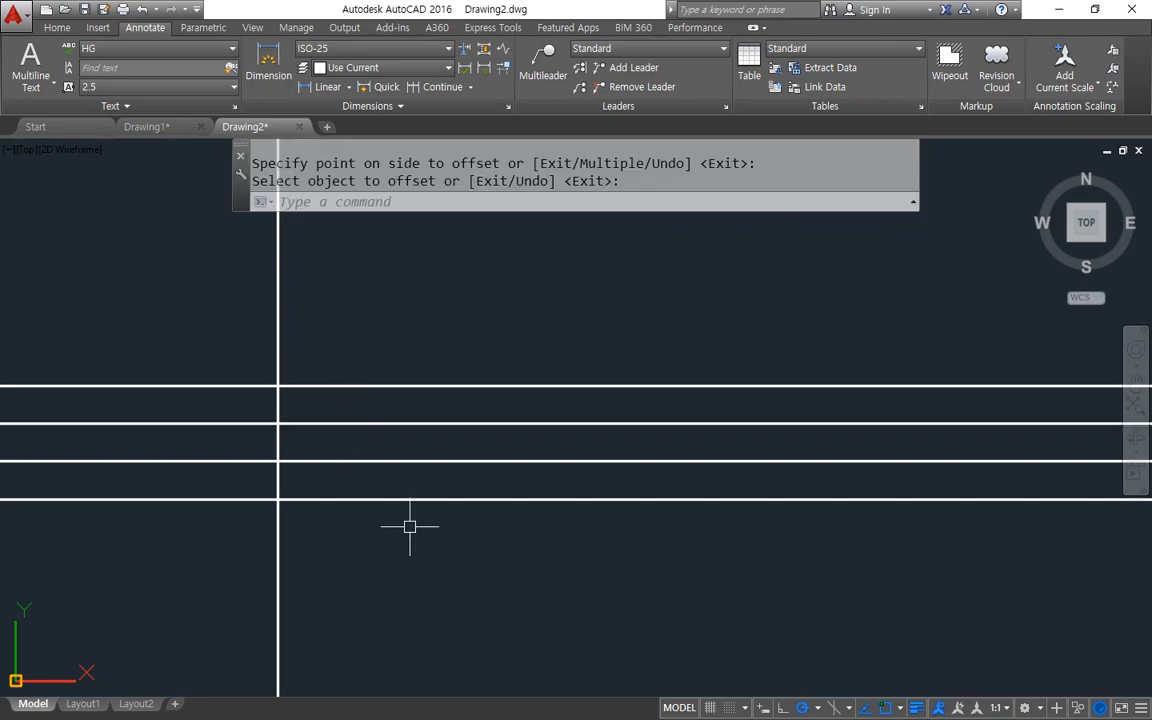
# - Offset the vertical construction line 25 to the right to form the first column
pyautogui.write('o')
pyautogui.press('Return')
pyautogui.write('25')
pyautogui.press('Return')
pyautogui.click(278, 360)
pyautogui.click(332, 345)
pyautogui.press('Return')
# - Offset the new vertical line 35 to the right to form the second column
pyautogui.write('o')
pyautogui.press('Return')
pyautogui.write('35')
pyautogui.press('Return')
pyautogui.click(396, 350)
pyautogui.click(512, 342)
pyautogui.press('Return')
# - Trim the construction lines outside the grid, leaving a closed table of three rows and two columns
pyautogui.write('tr')
pyautogui.press('Return')
pyautogui.press('Return')
pyautogui.moveTo(681, 586)
pyautogui.mouseDown()
pyautogui.moveTo(617, 321)
pyautogui.moveTo(257, 327)
pyautogui.moveTo(223, 490)
pyautogui.moveTo(321, 580)
pyautogui.moveTo(640, 572)
pyautogui.mouseUp()
pyautogui.scroll(2, 413, 564)
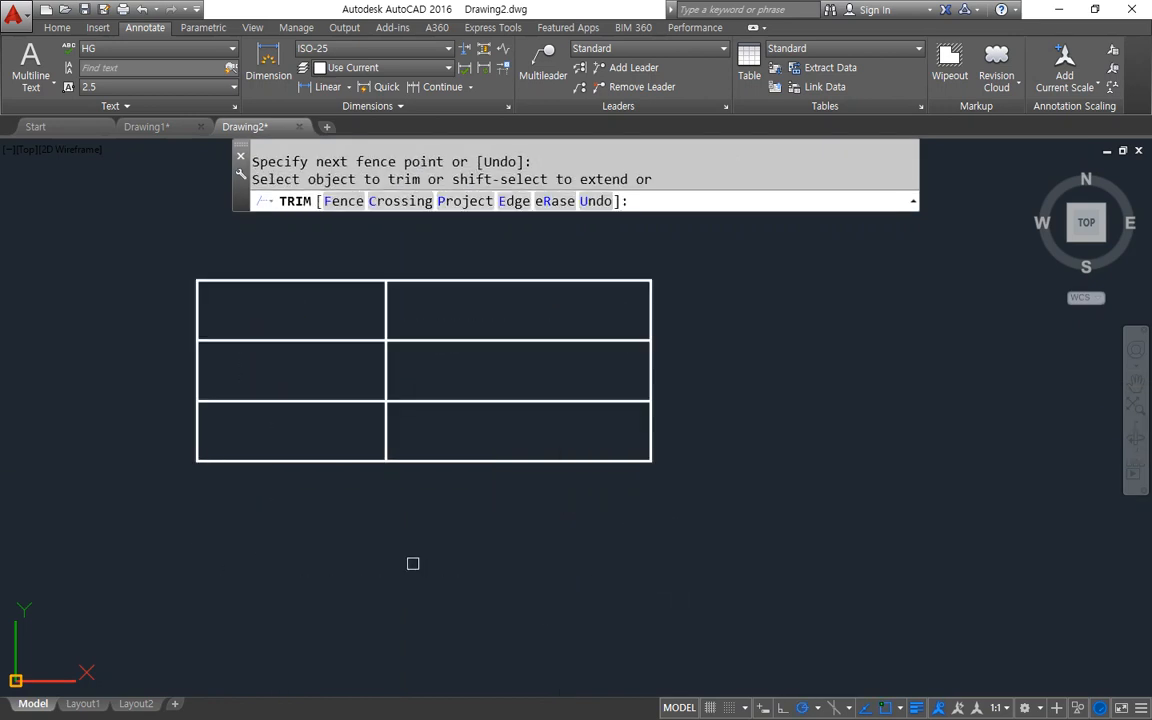
pyautogui.moveTo(365, 502); pyautogui.dragTo(436, 559, button='middle')
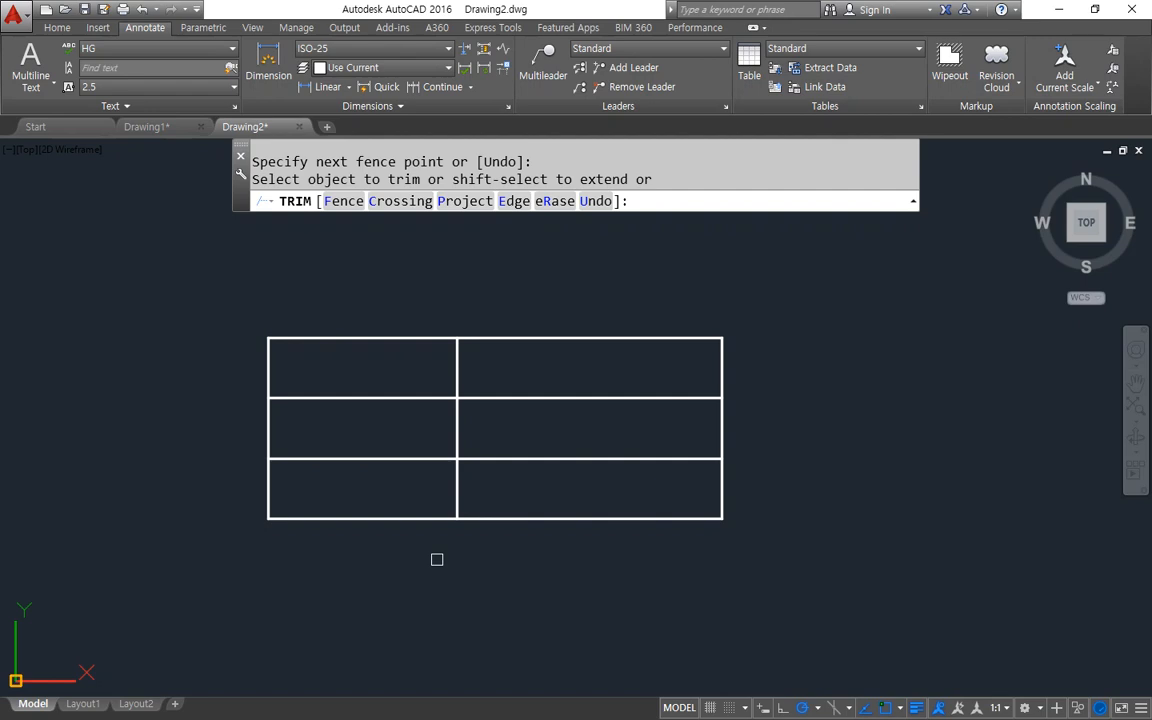
pyautogui.press('Escape')
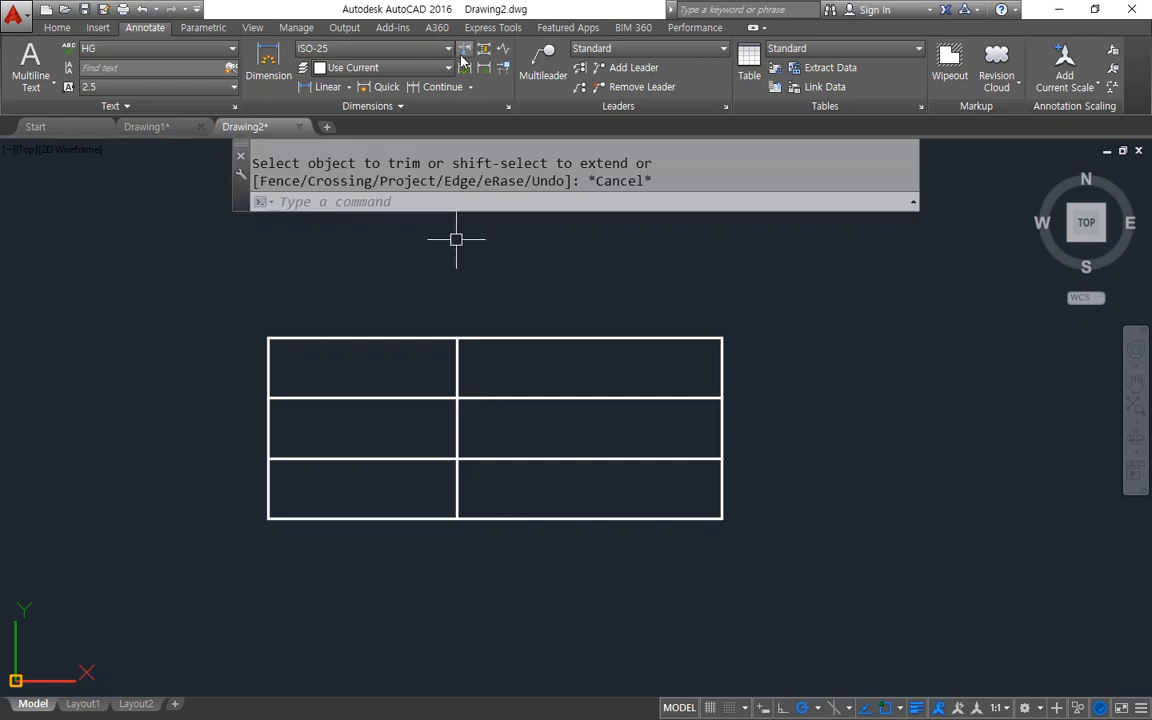
# - Add a vertical linear dimension for the top row's height, placed outside the table's left edge
pyautogui.click(316, 86)
pyautogui.click(268, 339)
pyautogui.click(268, 398)
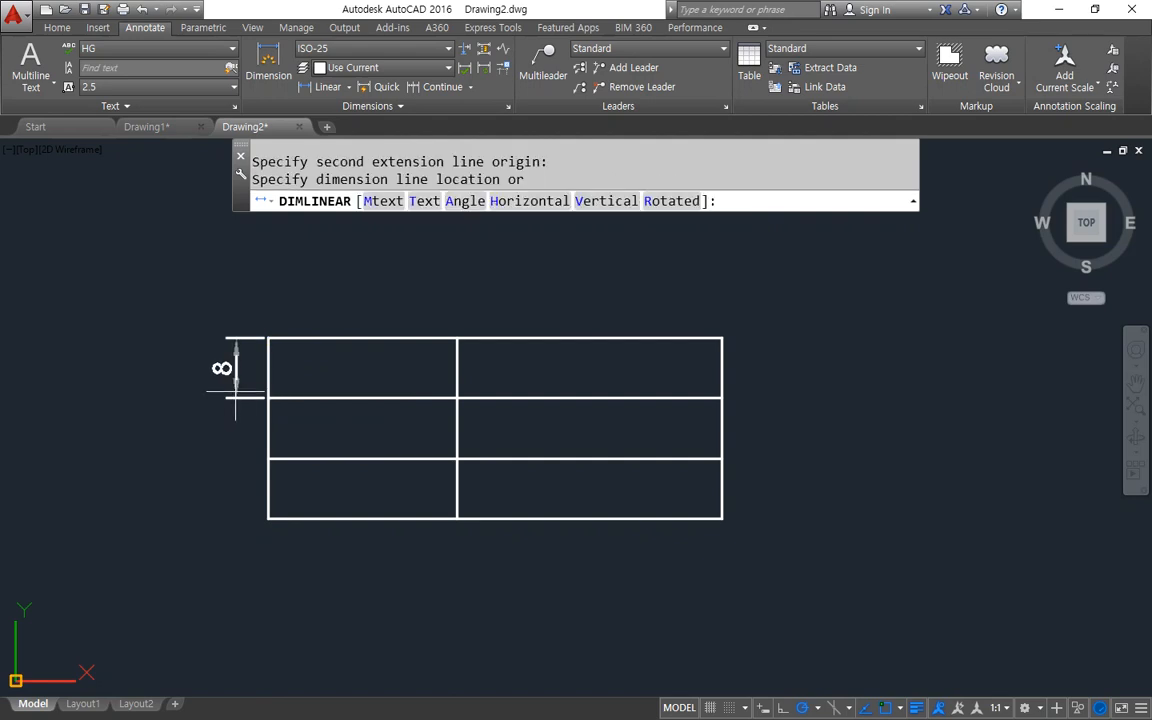
pyautogui.click(221, 368)
# - Dimension the first column's width above the table and continue the dimension across the second column
pyautogui.click(320, 86)
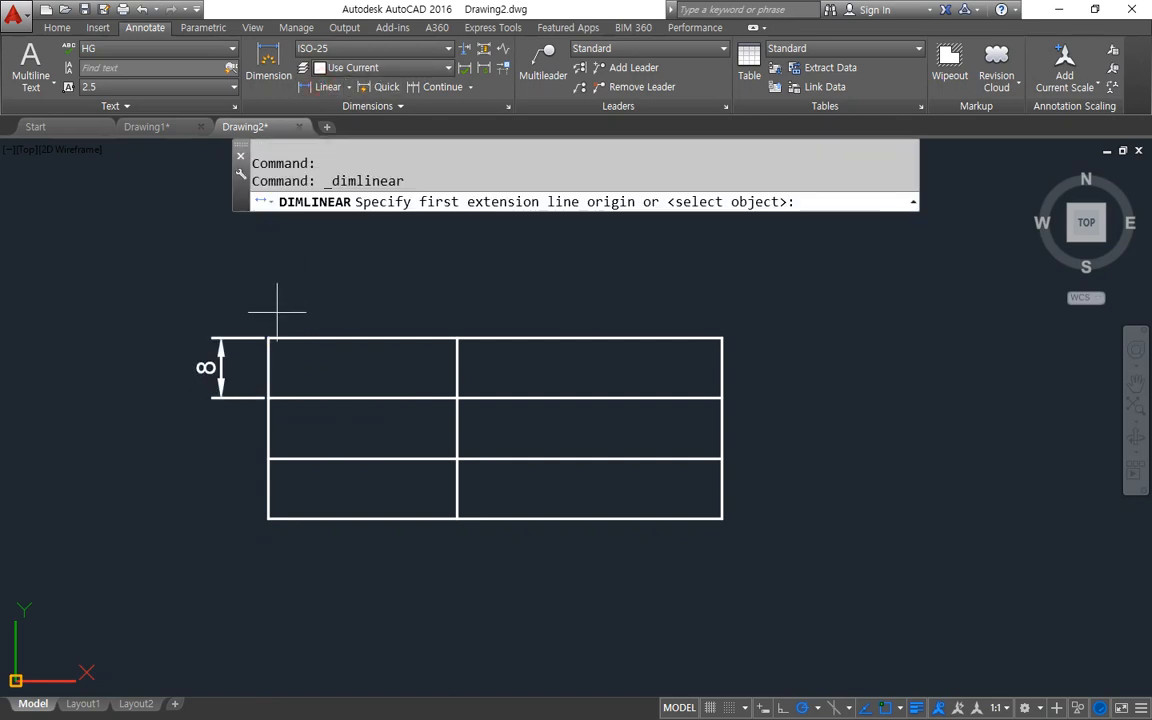
pyautogui.click(268, 339)
pyautogui.click(457, 339)
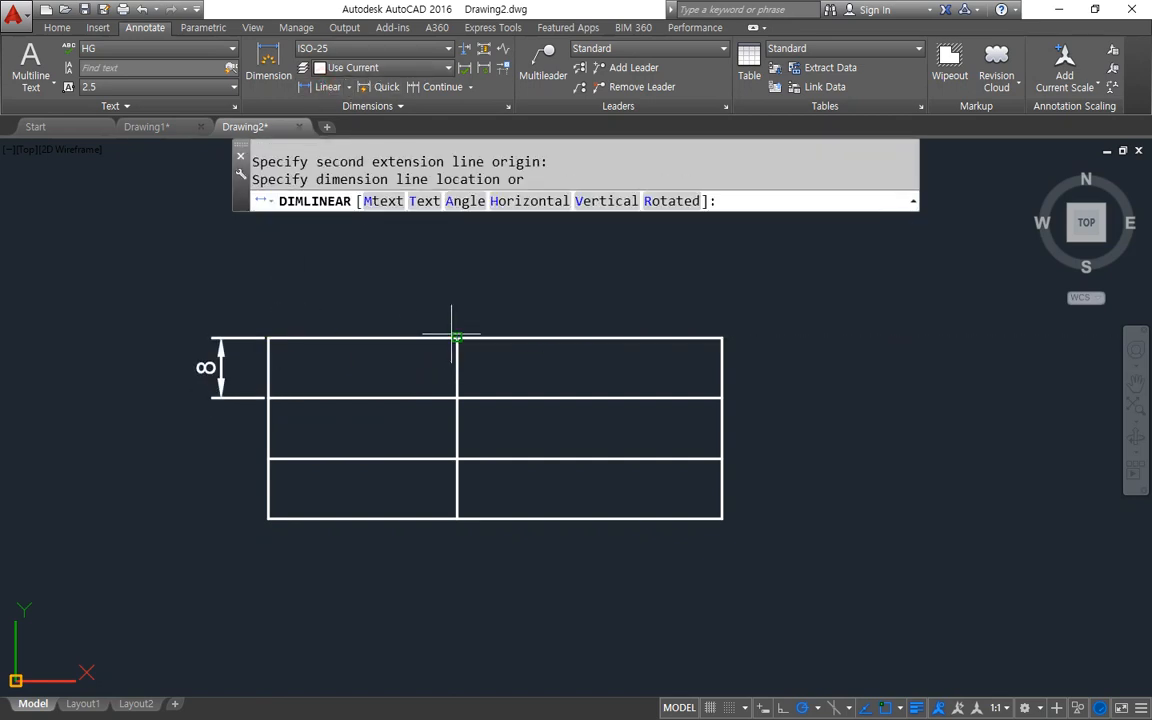
pyautogui.click(404, 298)
pyautogui.click(418, 87)
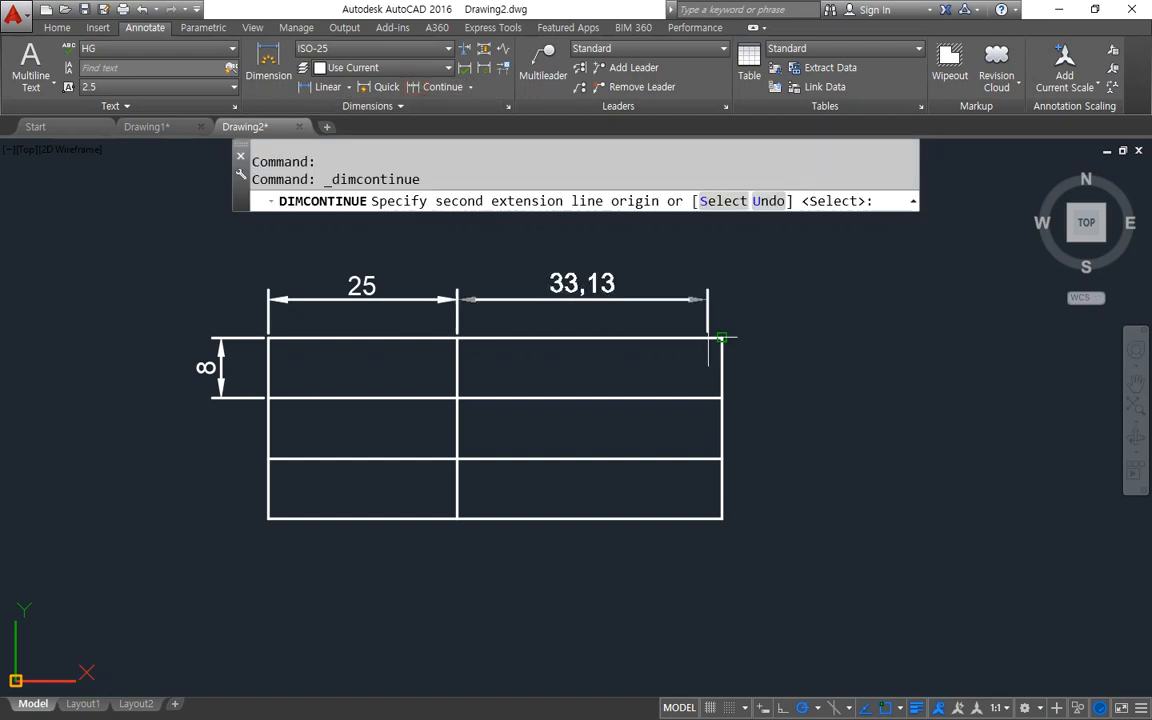
pyautogui.click(722, 339)
pyautogui.press('Escape')
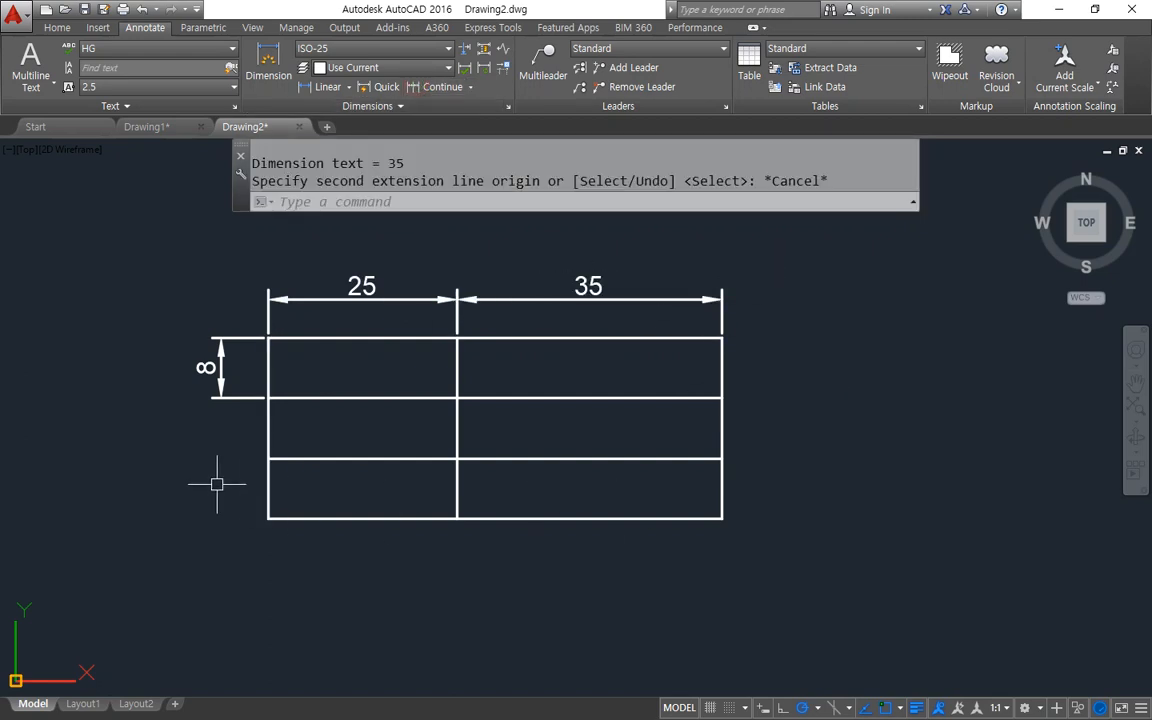
# - Circle the middle of the table's top-left cell with the red on-screen pen and clear the mark
pyautogui.scroll(2, 339, 352)
pyautogui.moveTo(388, 386); pyautogui.dragTo(393, 391)
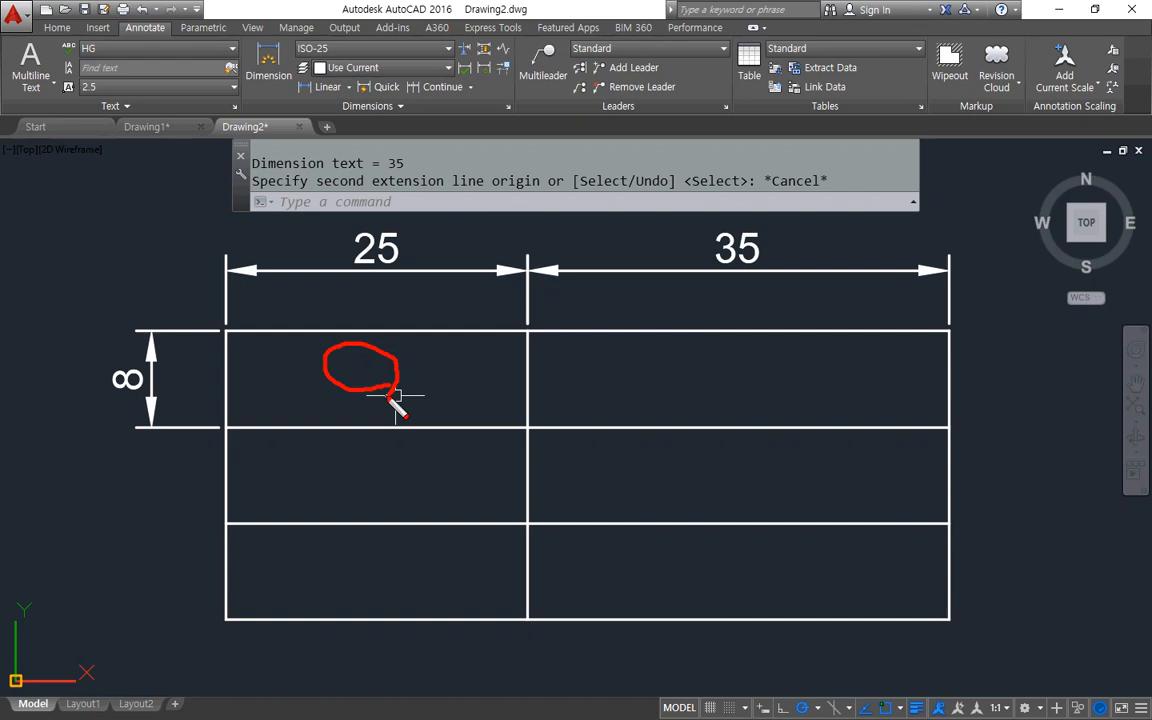
pyautogui.press('Escape')
# - Draw a diagonal line across the table's top-left cell from its upper-left corner to its lower-right corner
pyautogui.write('l')
pyautogui.press('Return')
pyautogui.click(227, 330)
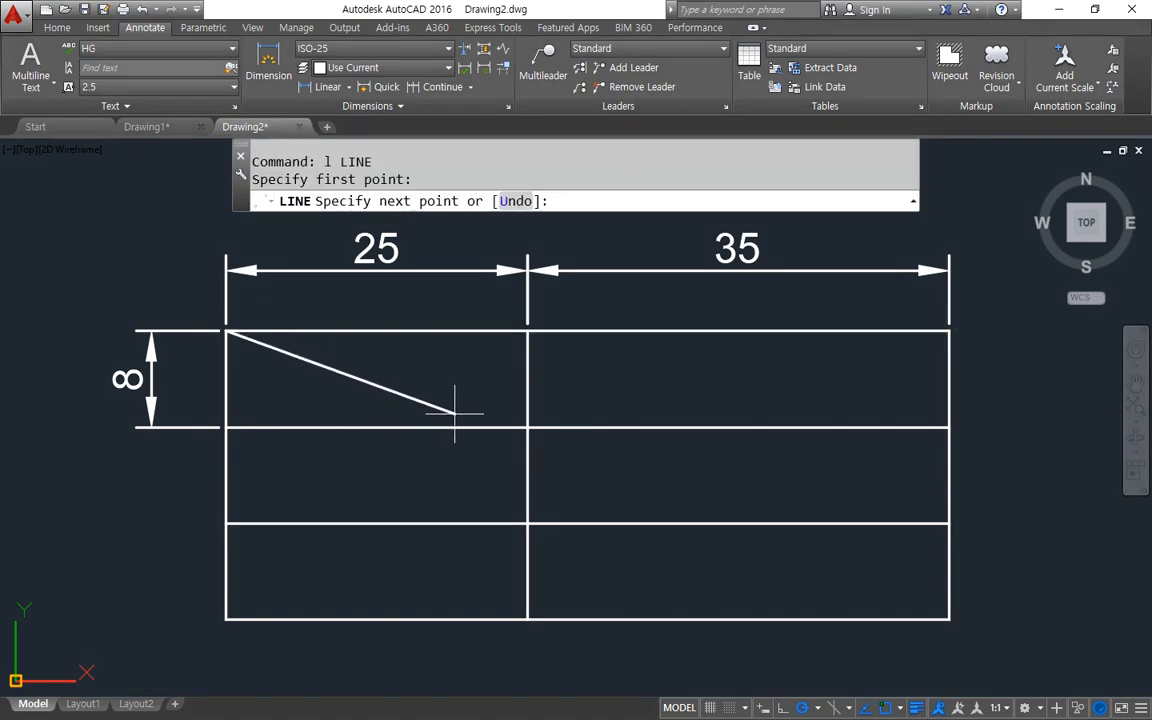
pyautogui.click(527, 427)
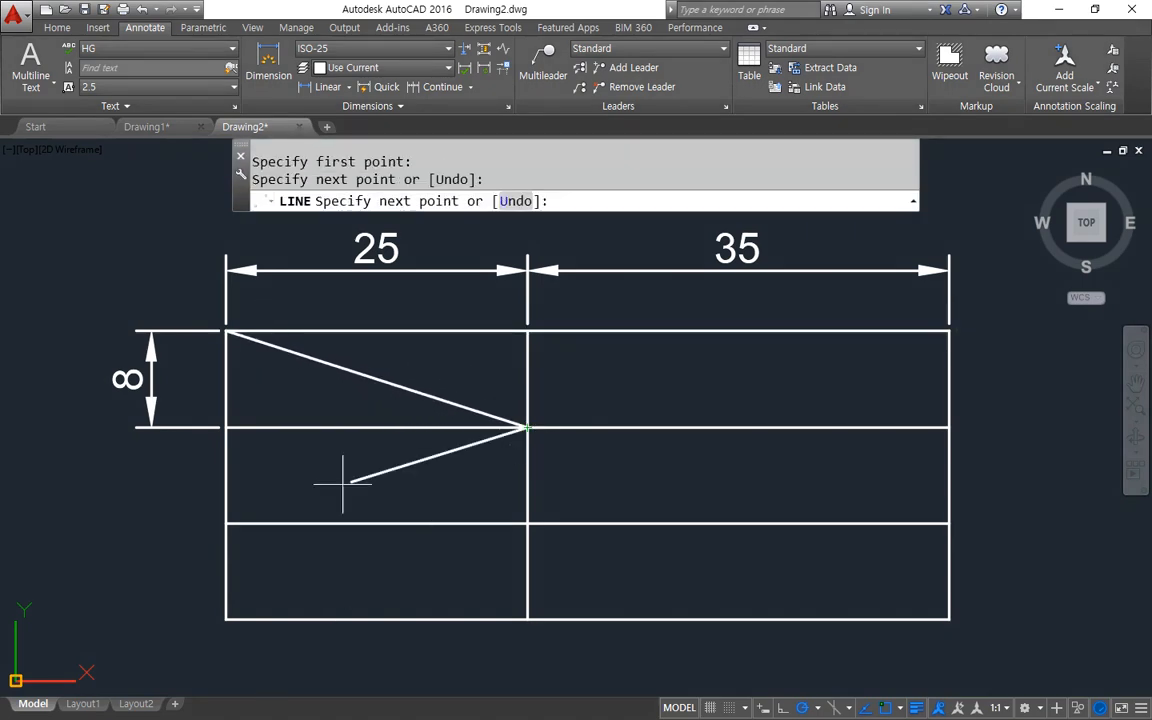
# - Continue the zigzag of diagonal lines through the middle and bottom cells of the table's first column
pyautogui.click(227, 522)
pyautogui.click(527, 616)
pyautogui.press('Return')
# - Add single-line text "날 짜" with Middle justification at the midpoint of the first cell's diagonal, height 2.5, rotation 0
pyautogui.write('dt')
pyautogui.press('Return')
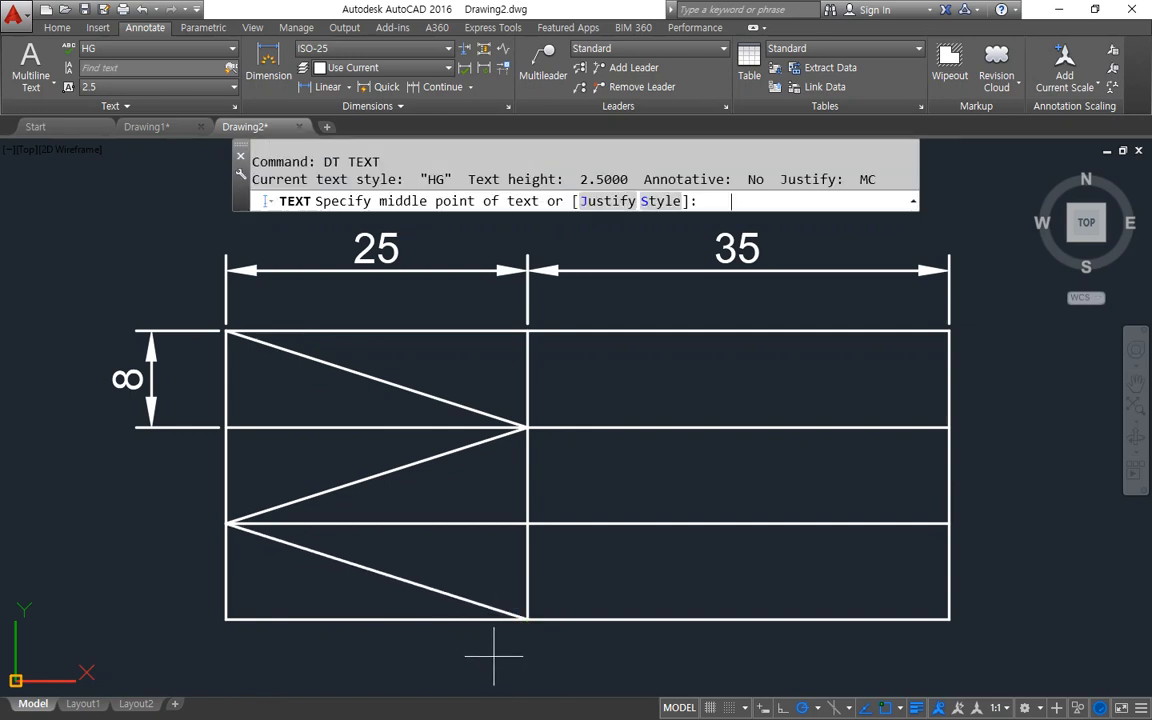
pyautogui.click(600, 201)
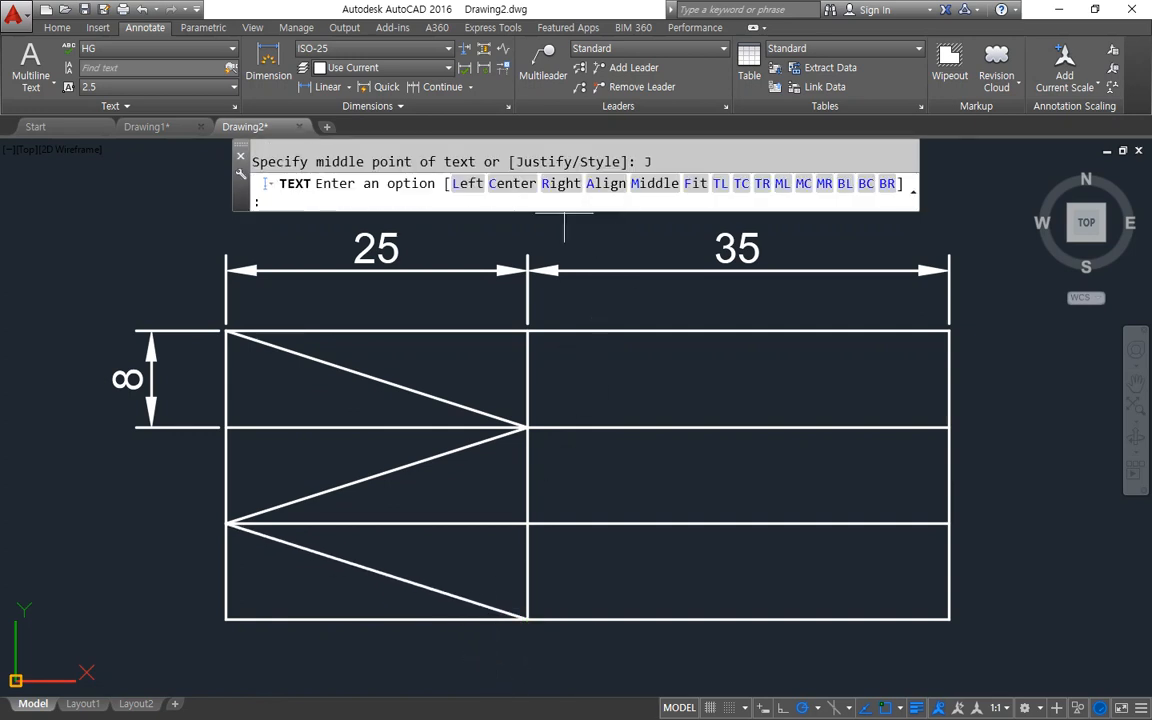
pyautogui.click(666, 186)
pyautogui.click(382, 380)
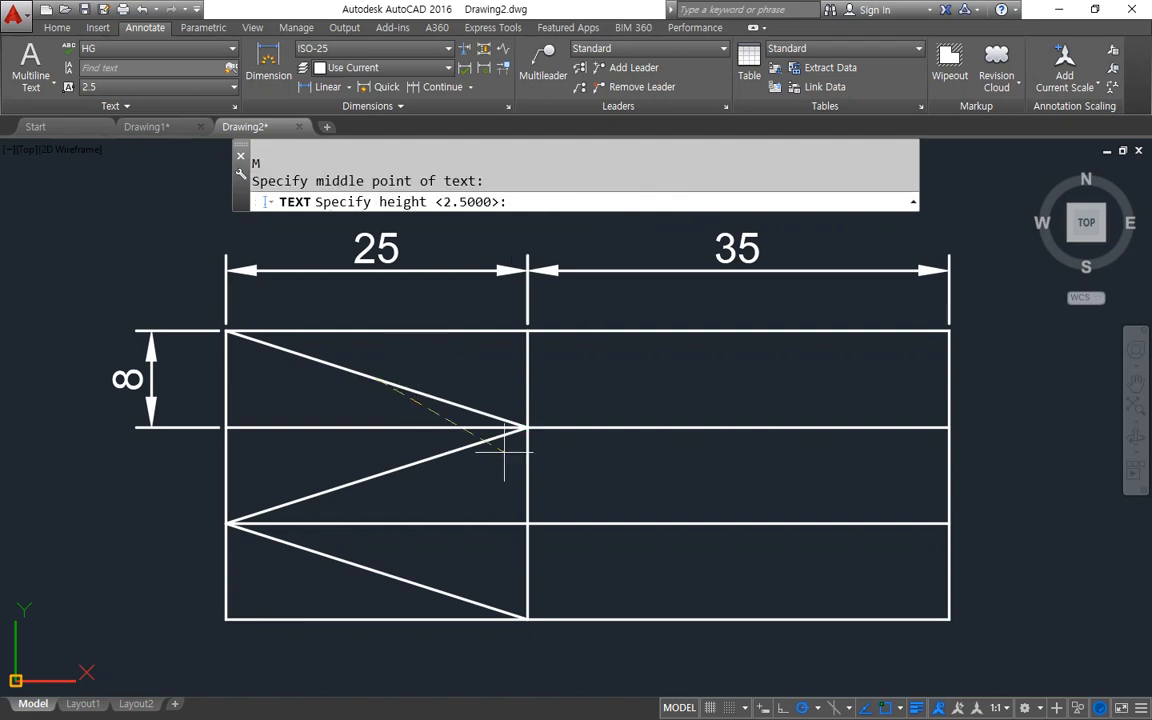
pyautogui.press('Return')
pyautogui.press('Return')
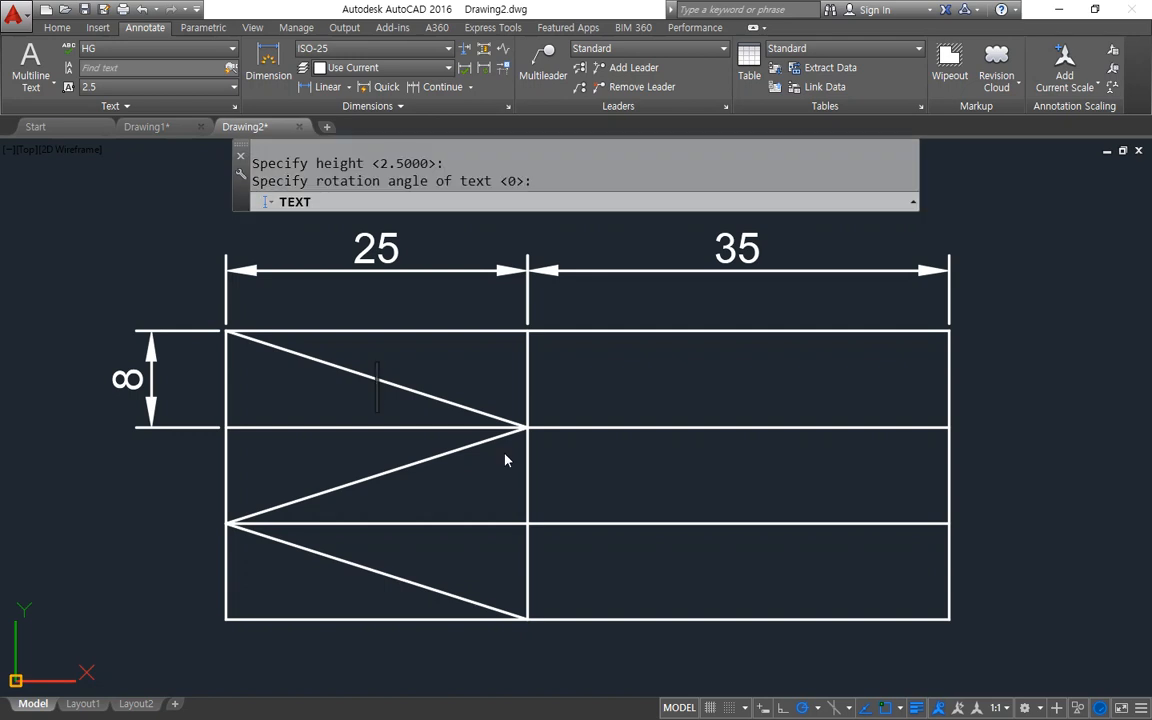
pyautogui.write('날짜')
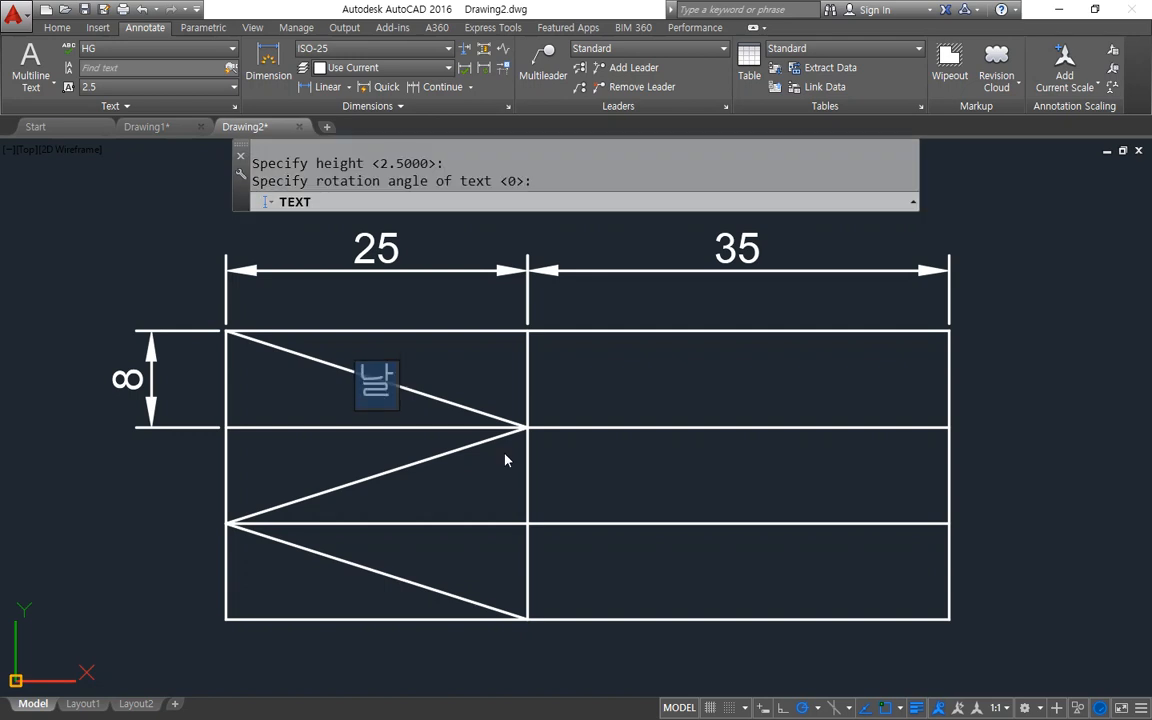
pyautogui.press('Return')
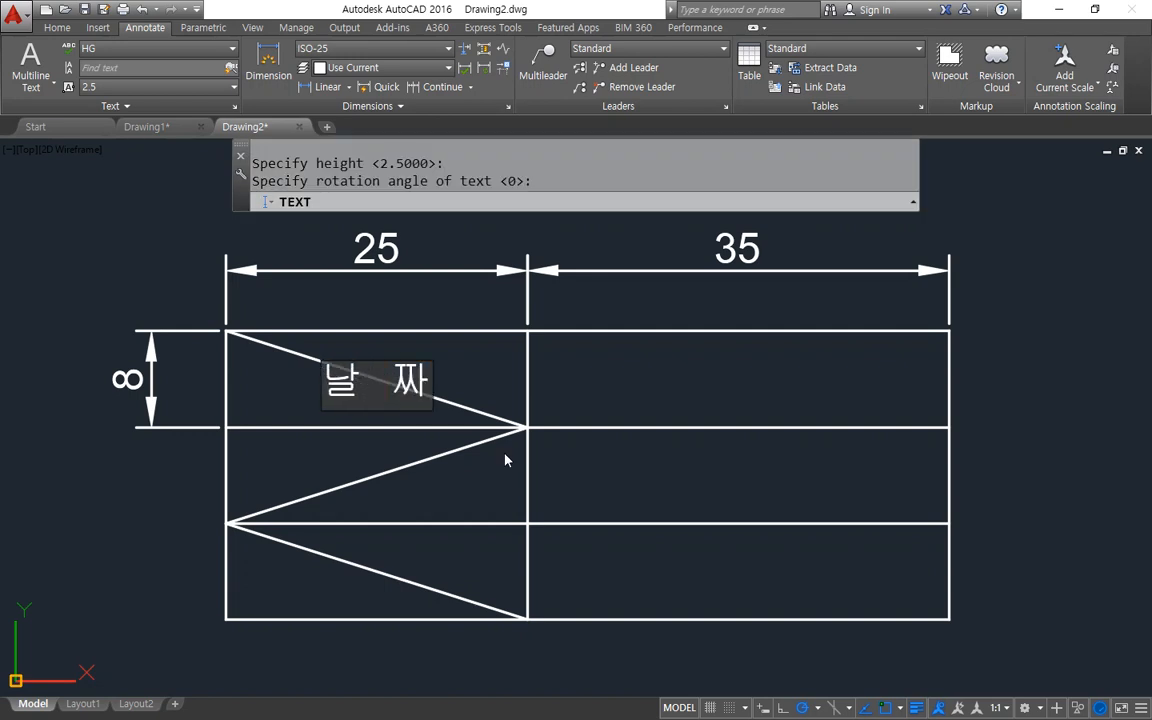
pyautogui.press('Return')
pyautogui.press('Return')
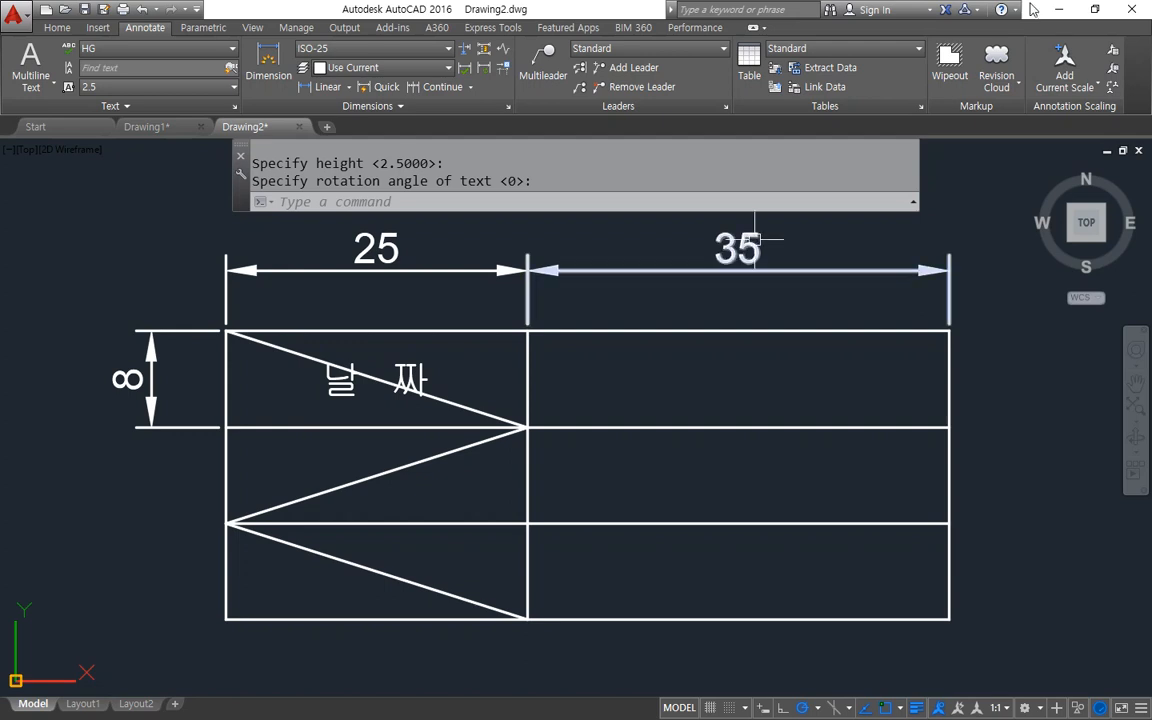
pyautogui.click(458, 405)
pyautogui.click(425, 460)
pyautogui.click(388, 577)
pyautogui.write('ㄷ')
pyautogui.press('space')
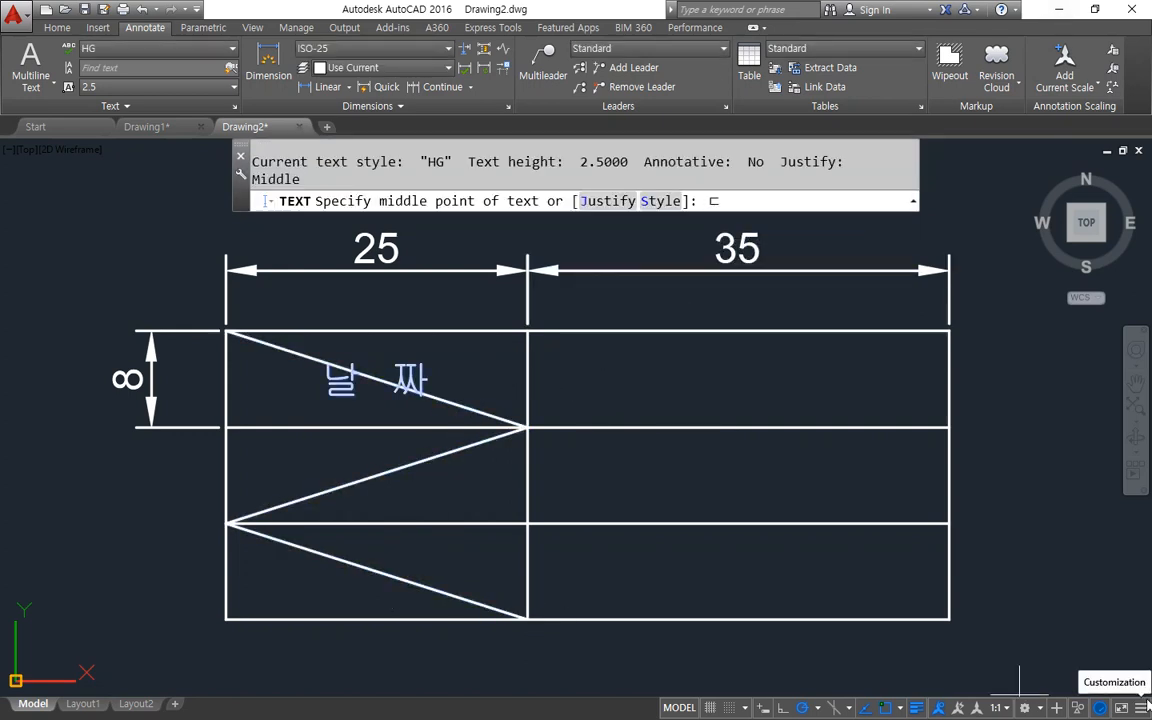
pyautogui.press('Escape')
# - Delete the three diagonal construction lines from the cells of the table's first column
pyautogui.click(450, 400)
pyautogui.click(450, 458)
pyautogui.click(397, 536)
pyautogui.click(397, 536)
pyautogui.click(360, 553)
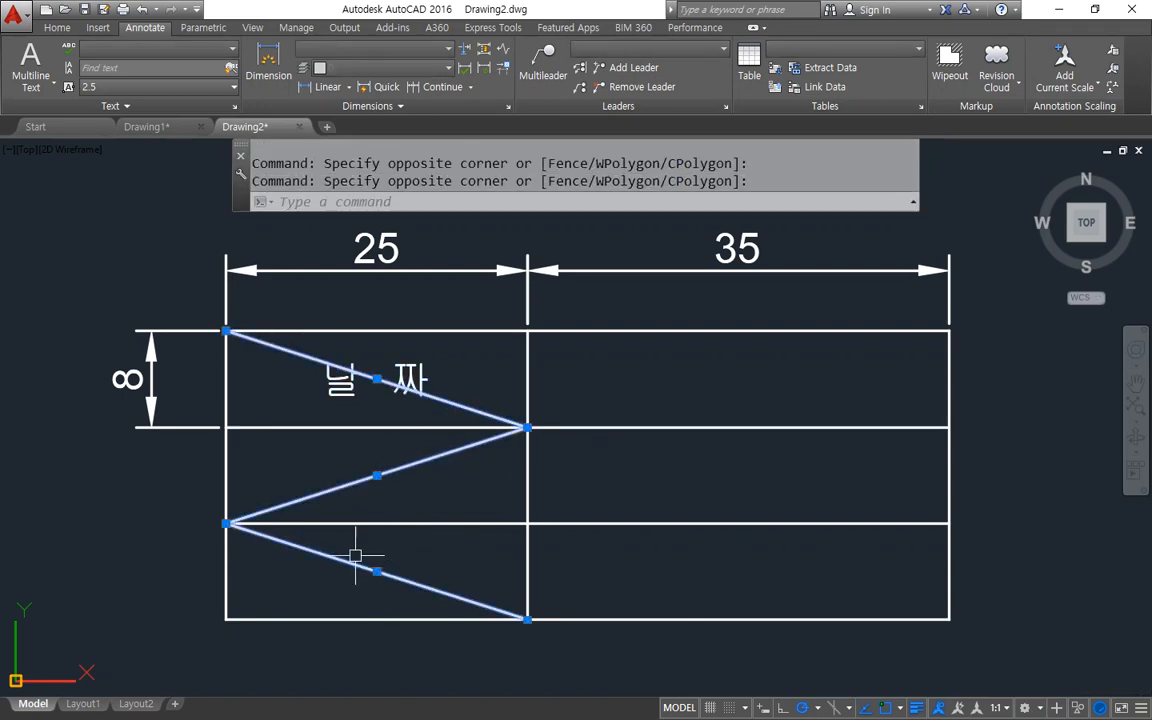
pyautogui.press('Delete')
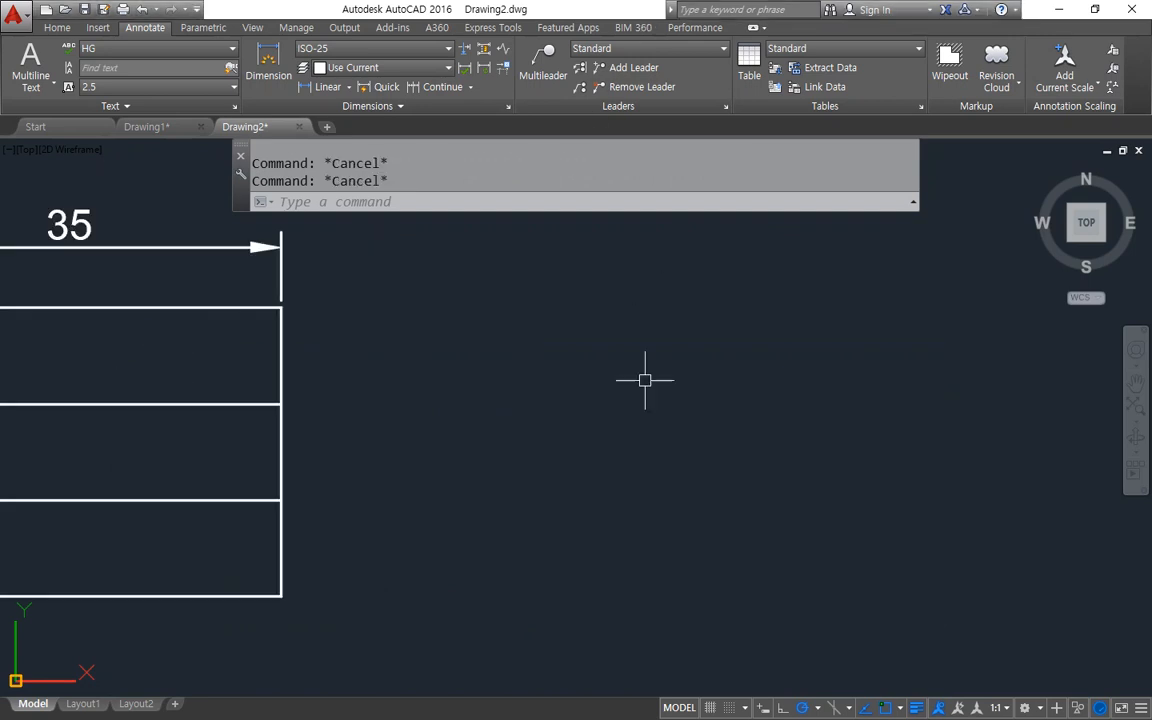
pyautogui.moveTo(701, 431); pyautogui.dragTo(573, 455, button='middle')
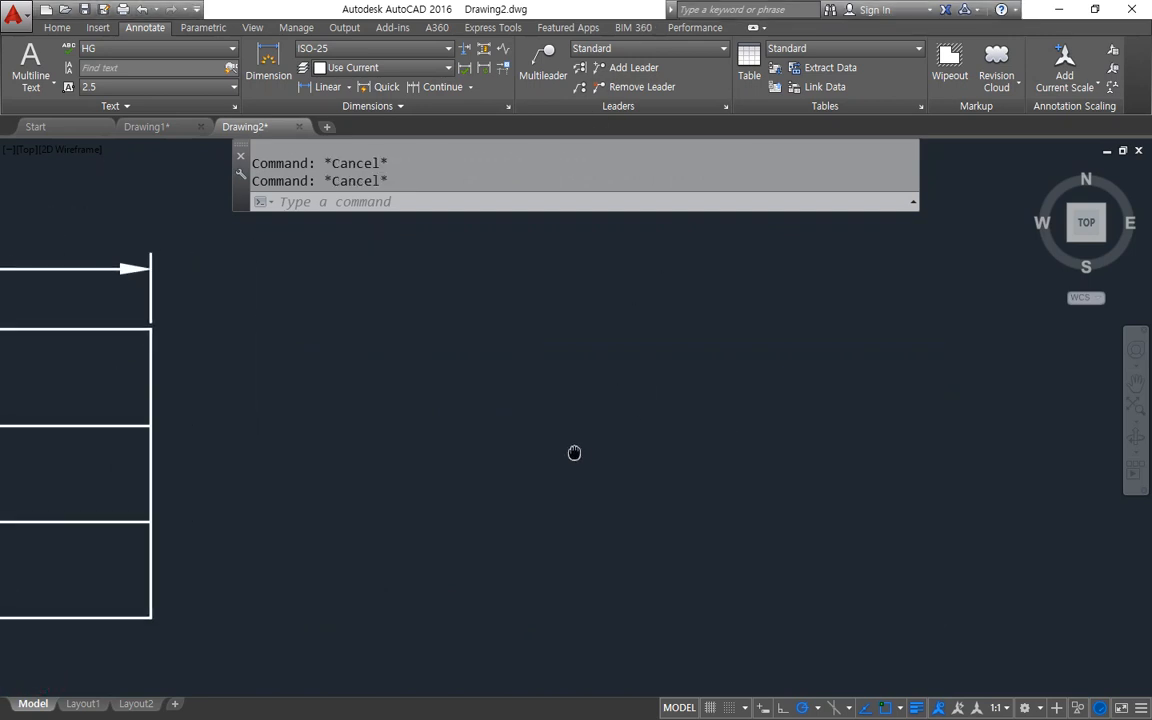
pyautogui.write('ㅇㅅ')
pyautogui.press('Return')
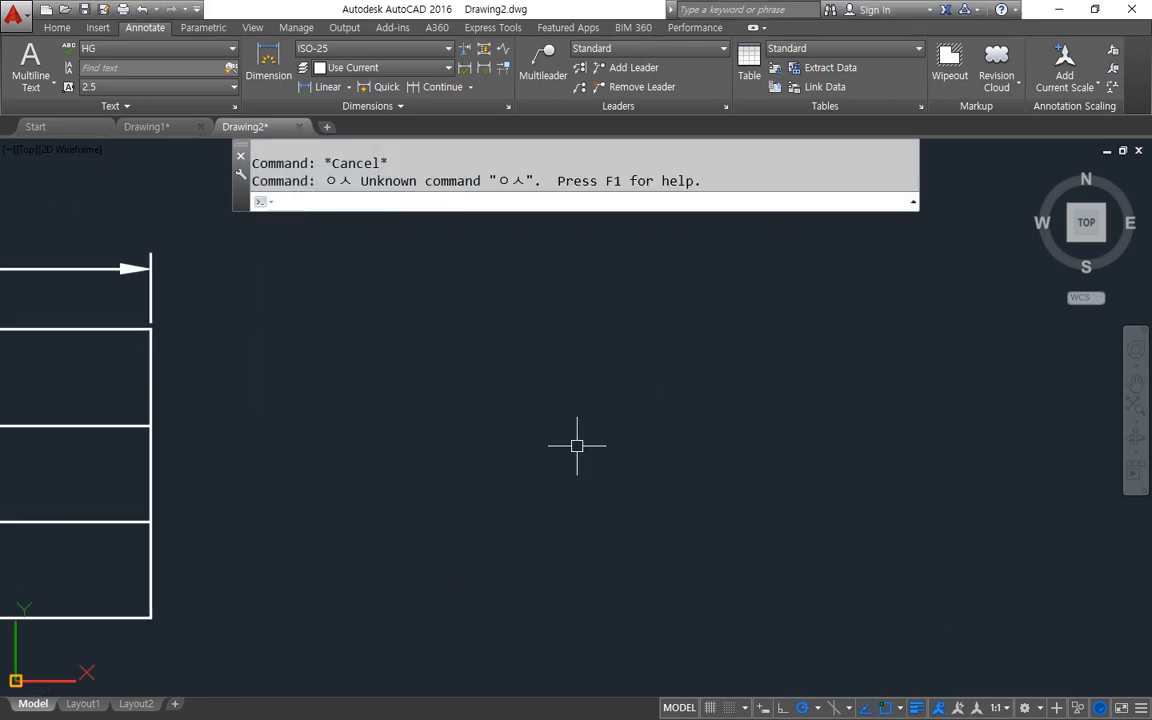
# - Switch to the Notepad notes, review the special-character codes %%c, %%d and %%p, and return to the AutoCAD drawing
pyautogui.hotkey('alt', 'Tab')
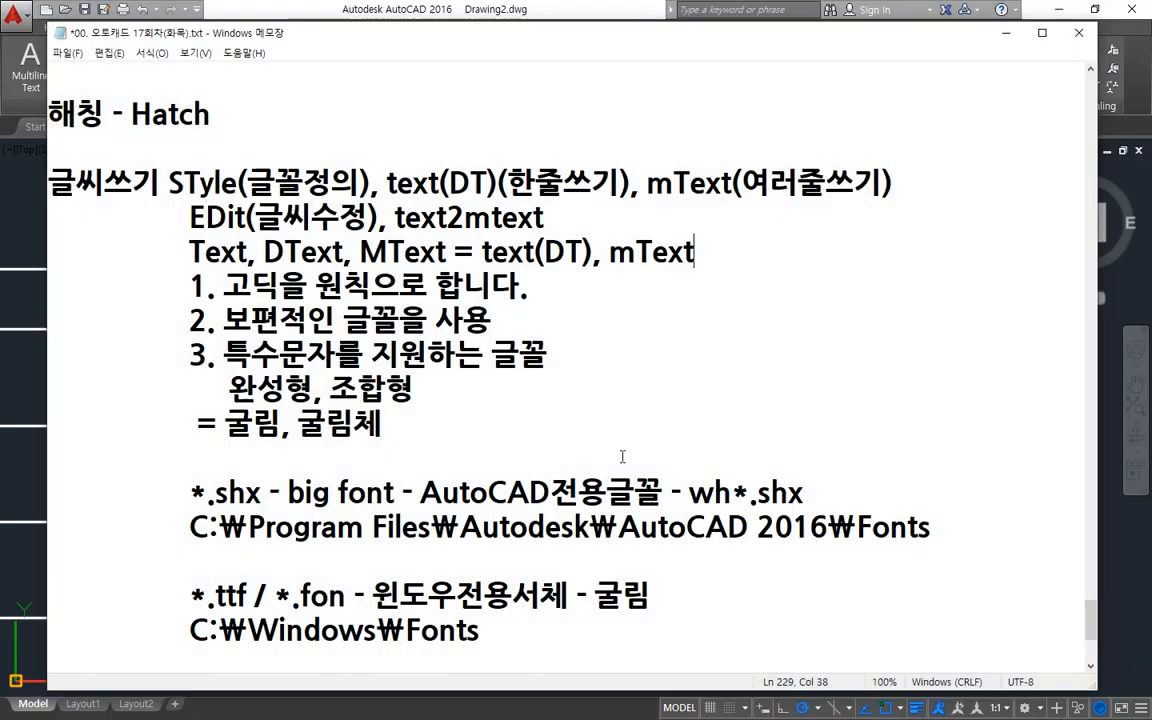
pyautogui.scroll(-1, 352, 491)
pyautogui.scroll(-2, 352, 491)
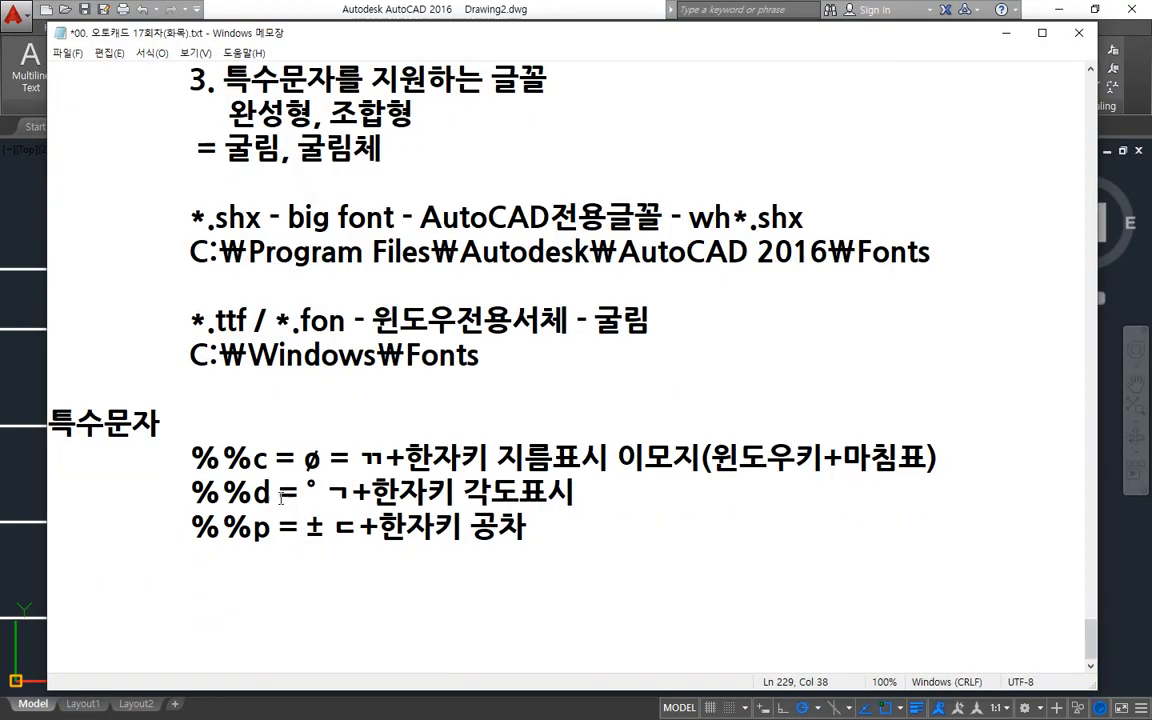
pyautogui.moveTo(190, 475)
pyautogui.mouseDown()
pyautogui.moveTo(268, 476)
pyautogui.moveTo(310, 443)
pyautogui.moveTo(320, 478)
pyautogui.mouseUp()
pyautogui.moveTo(176, 507); pyautogui.dragTo(320, 509)
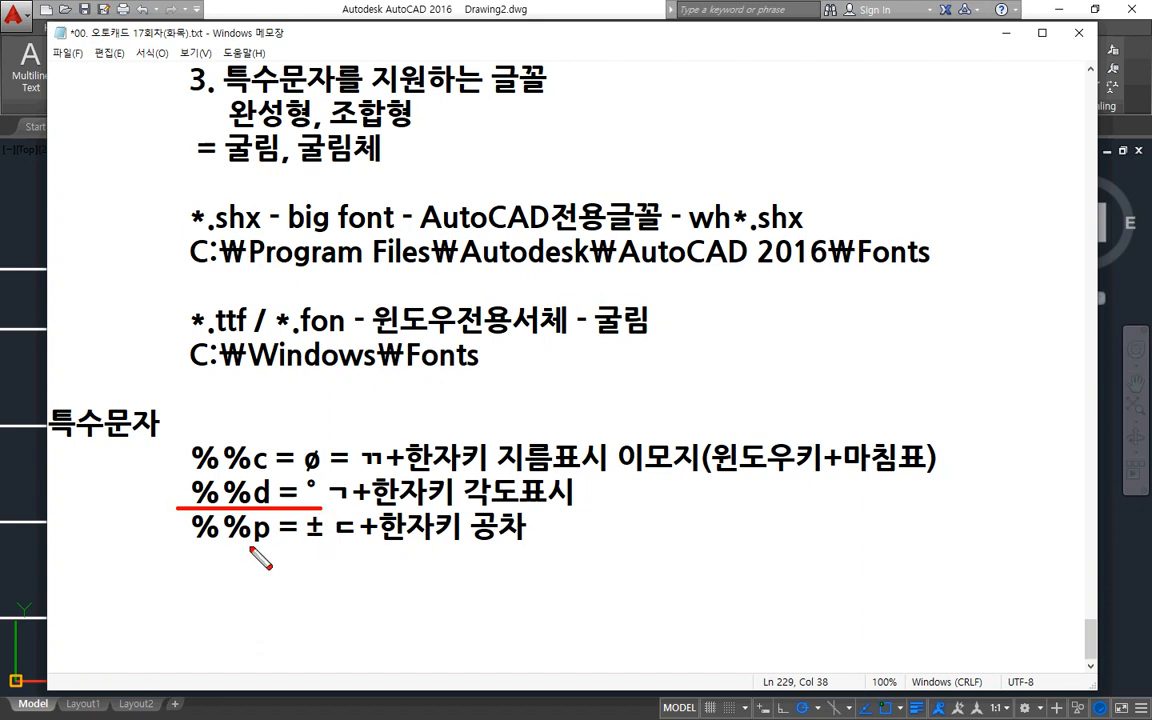
pyautogui.moveTo(186, 541); pyautogui.dragTo(326, 541)
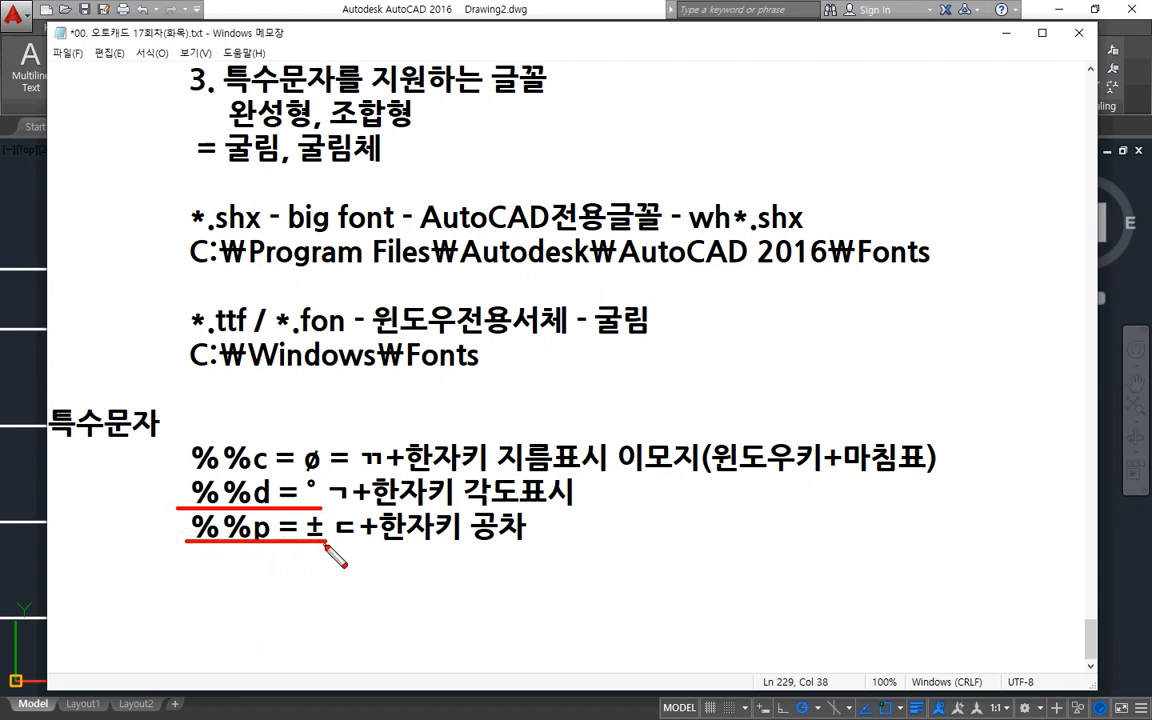
pyautogui.press('Escape')
pyautogui.click(362, 7)
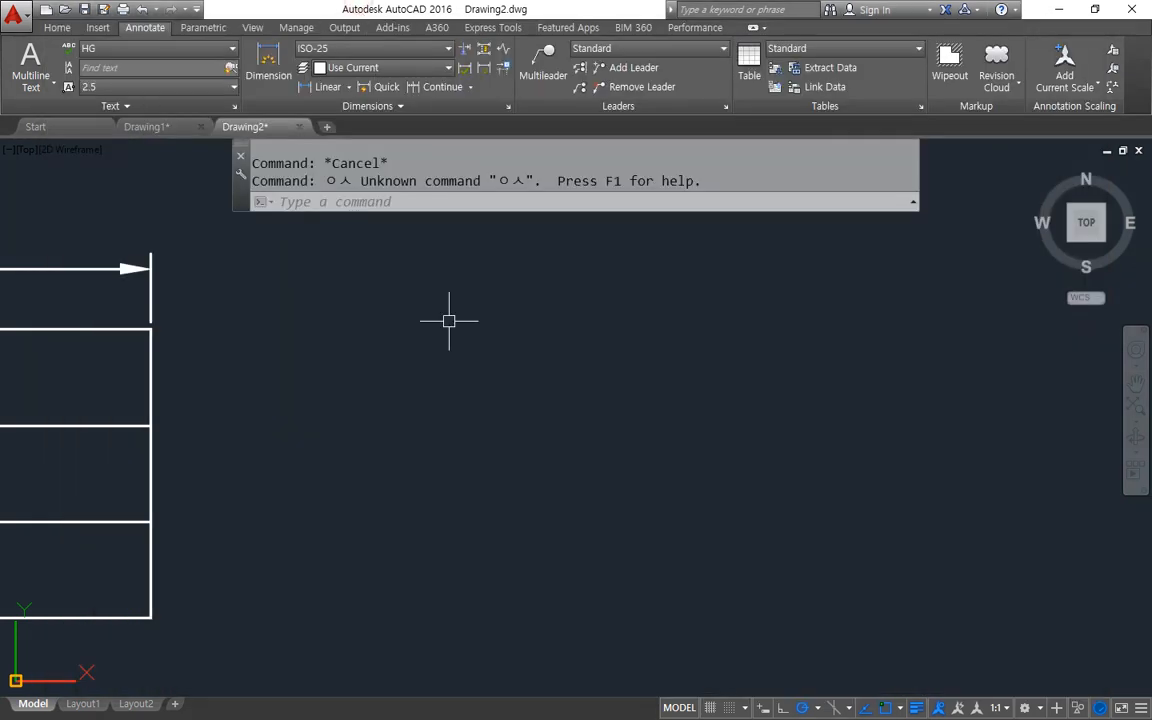
# - Start single-line text in the empty area beside the table, height 2.5, rotation 0, with %%c50 as the first line
pyautogui.write('dt')
pyautogui.press('Return')
pyautogui.click(395, 362)
pyautogui.press('Return')
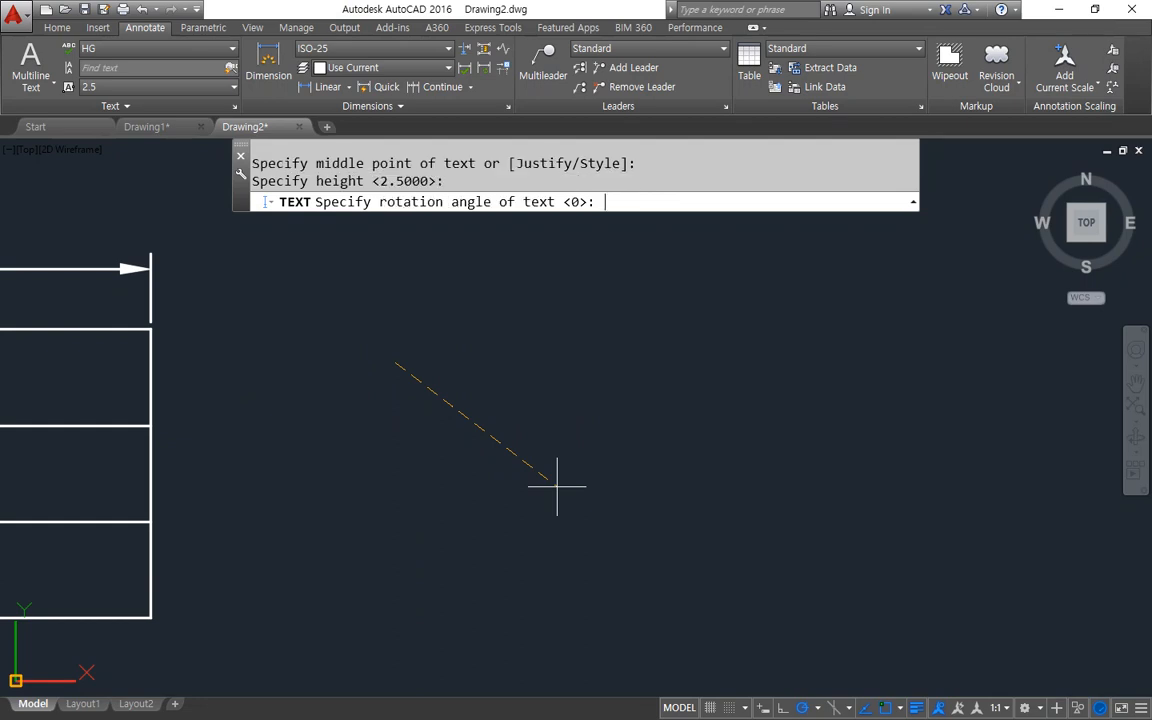
pyautogui.press('Return')
pyautogui.scroll(2, 474, 380)
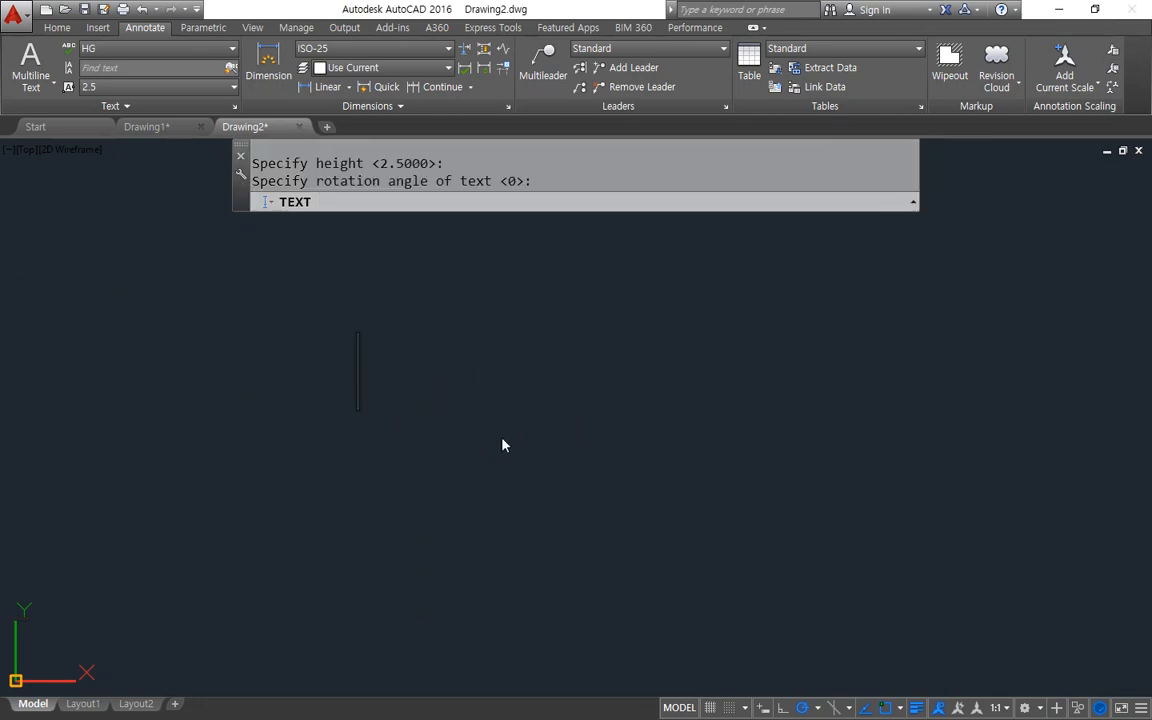
pyautogui.write('%%')
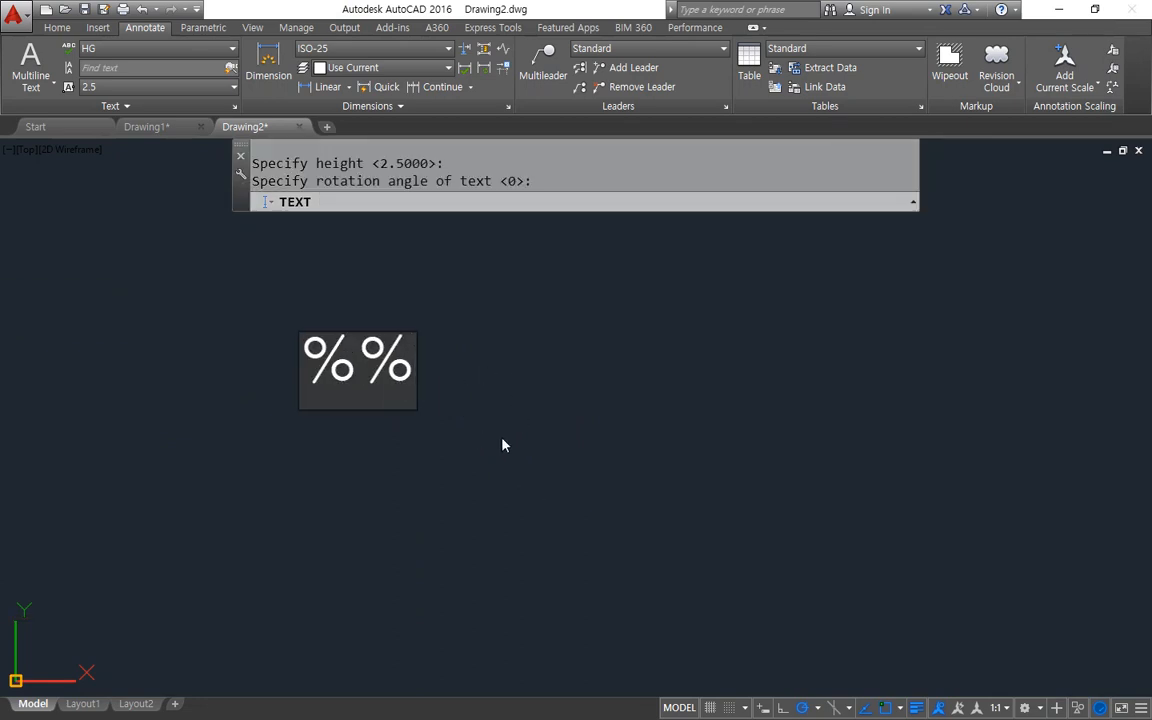
pyautogui.write('c')
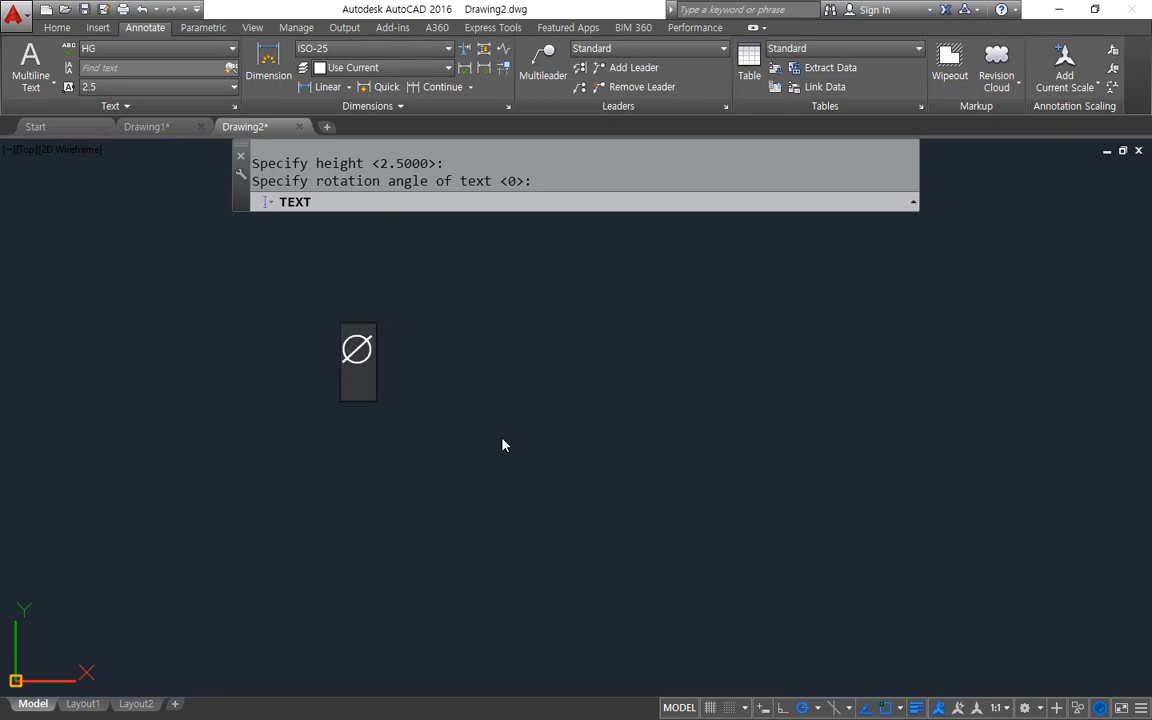
pyautogui.write('50')
pyautogui.press('Return')
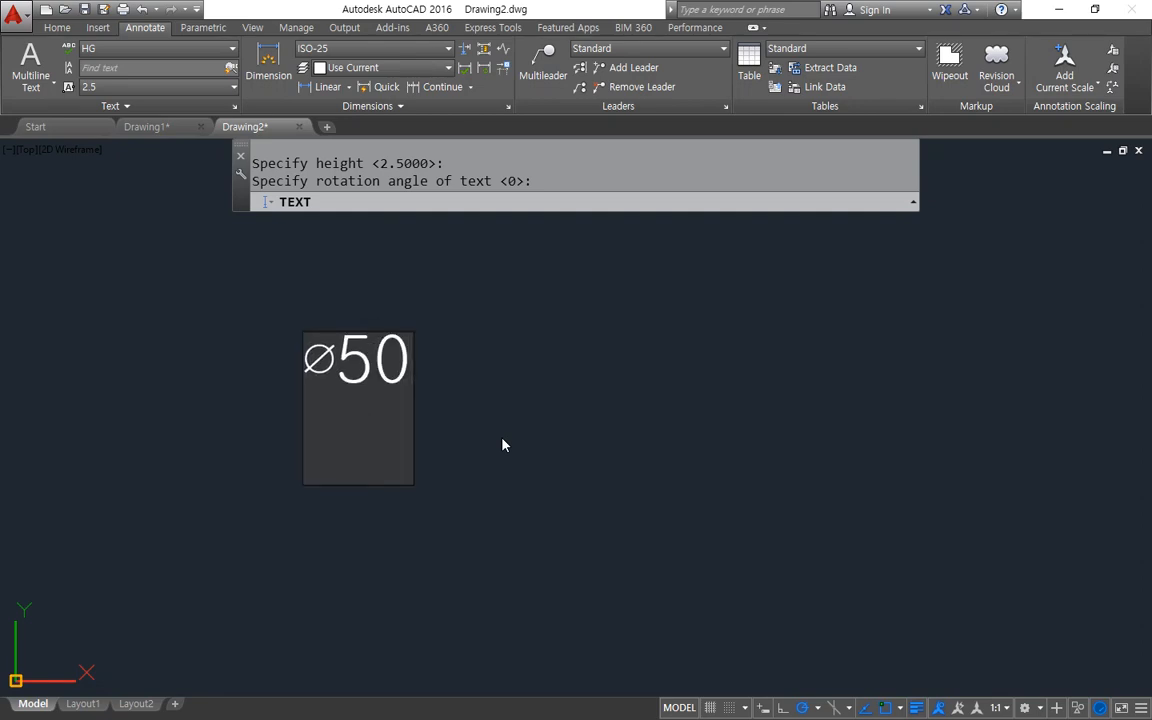
# - Add 45%%d and %%p0.1 as the second and third text lines and finish the text
pyautogui.write('45%%d')
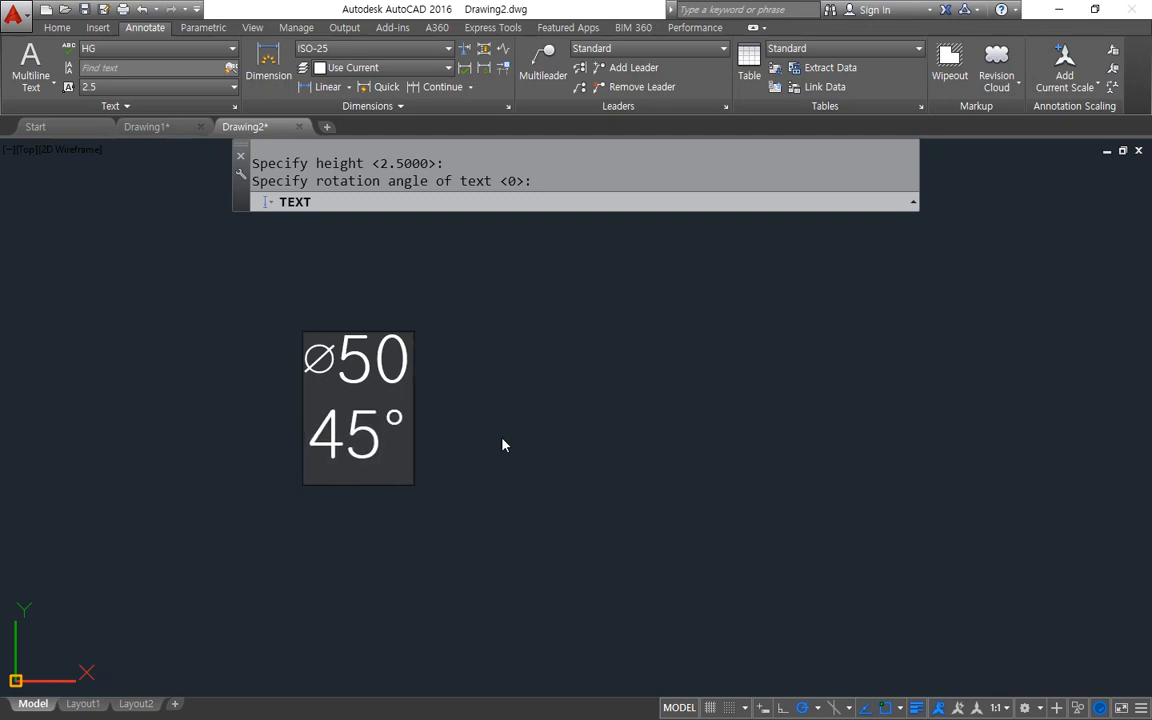
pyautogui.press('Return')
pyautogui.write('%%p0.1')
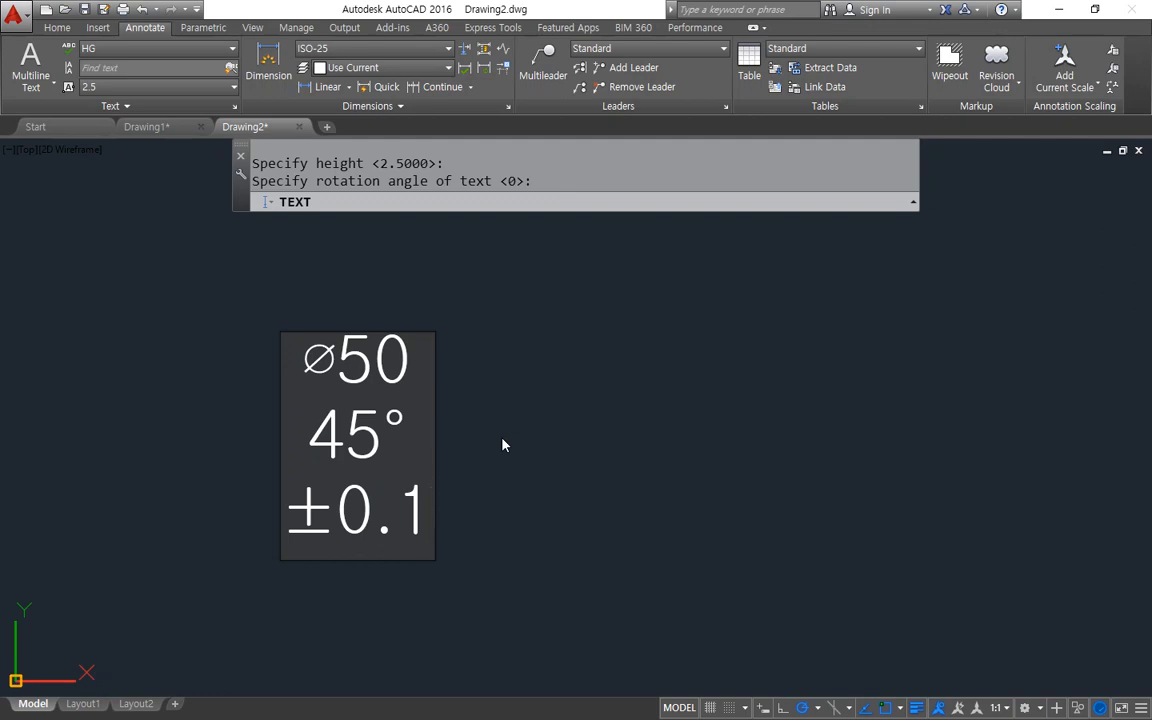
pyautogui.press('Return')
pyautogui.press('Return')
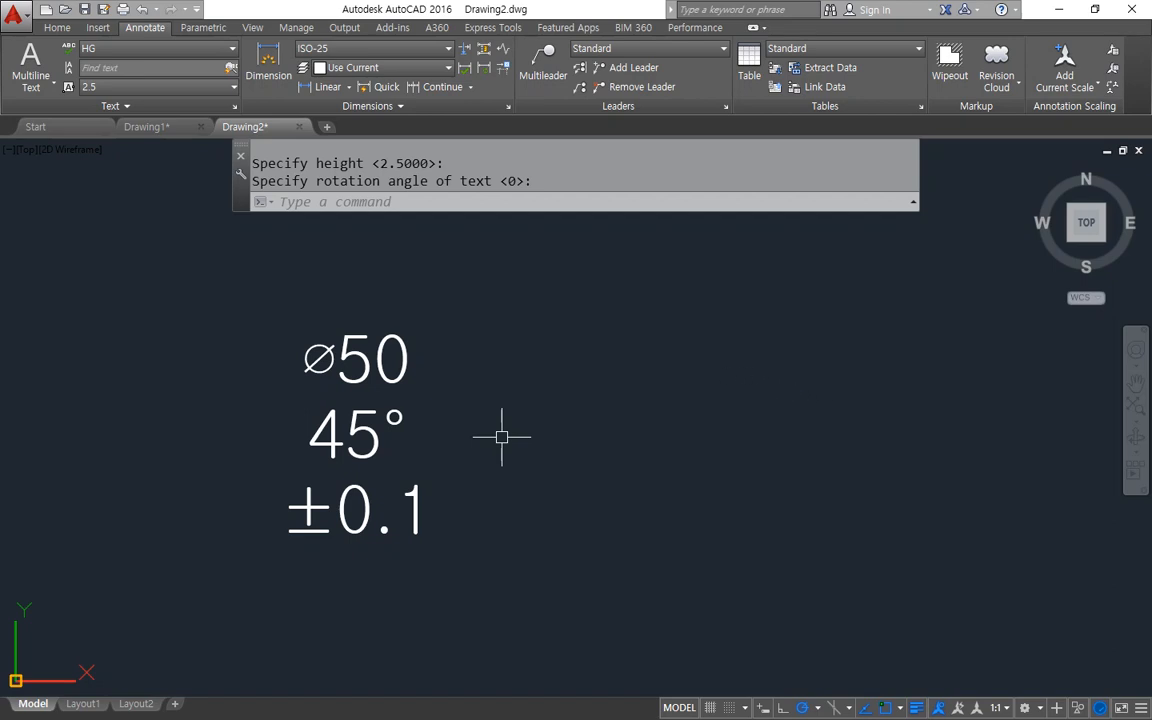
# - Switch to the Notepad notes, review the consonant plus Hanja key combinations for special characters, and return to AutoCAD
pyautogui.hotkey('alt', 'Tab')
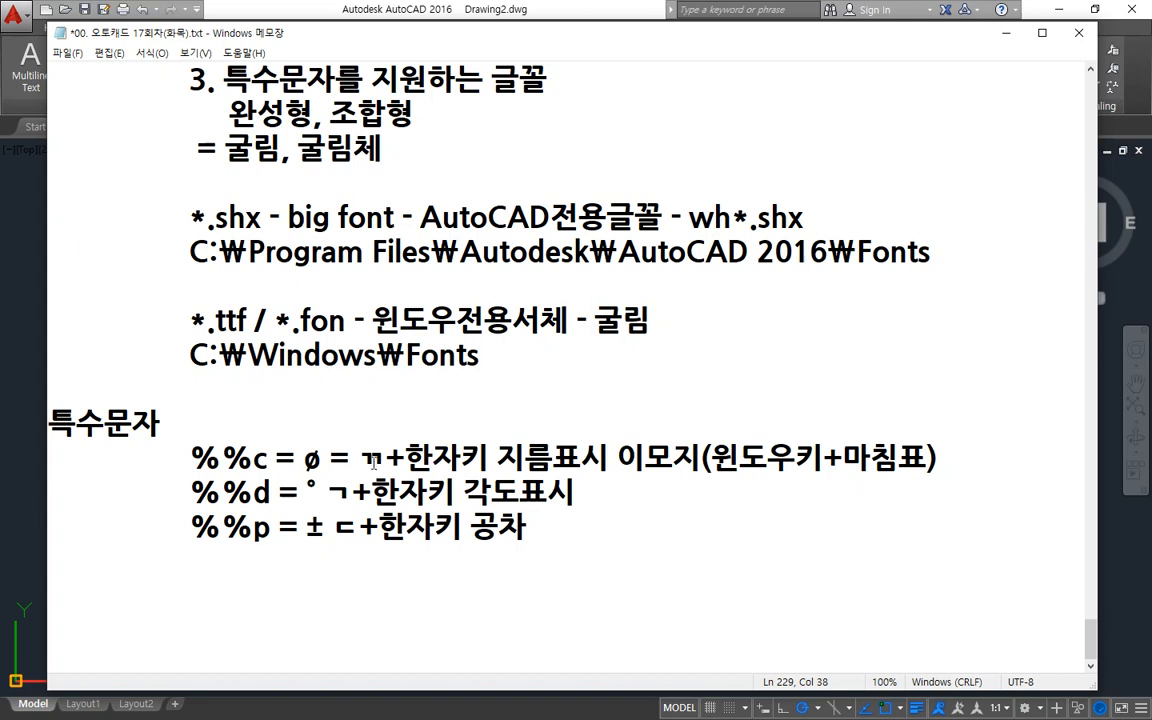
pyautogui.moveTo(359, 457); pyautogui.dragTo(487, 457)
pyautogui.moveTo(326, 492); pyautogui.dragTo(463, 492)
pyautogui.moveTo(330, 527); pyautogui.dragTo(471, 527)
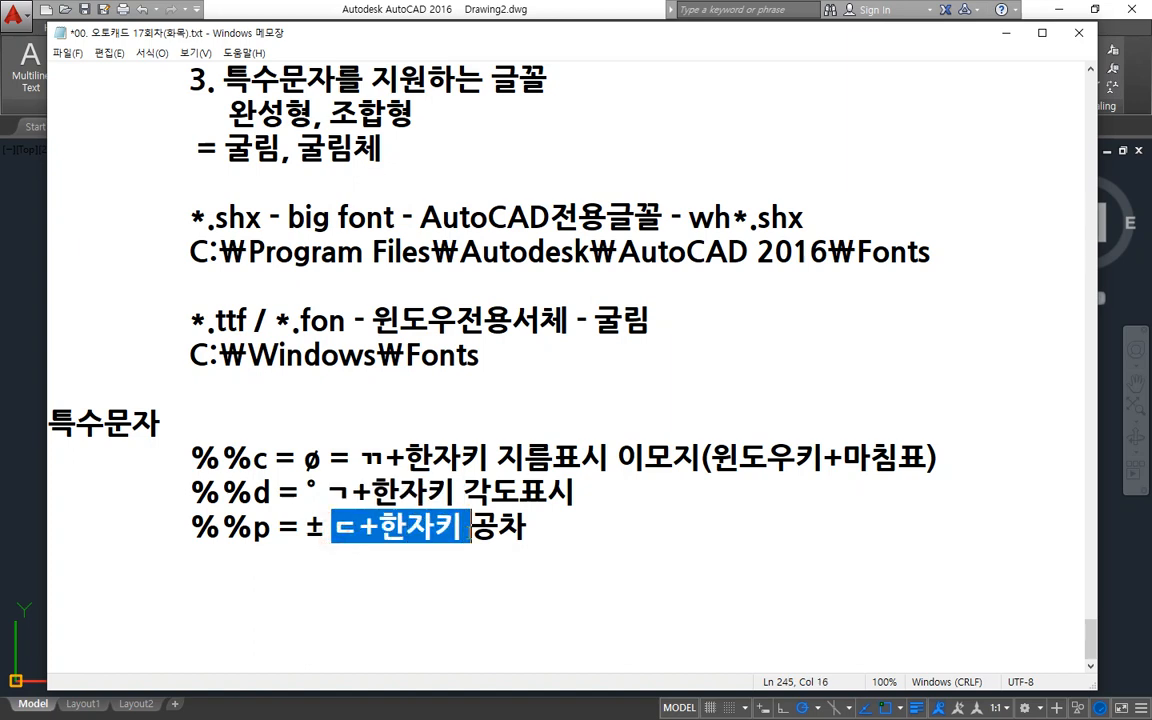
pyautogui.click(35, 307)
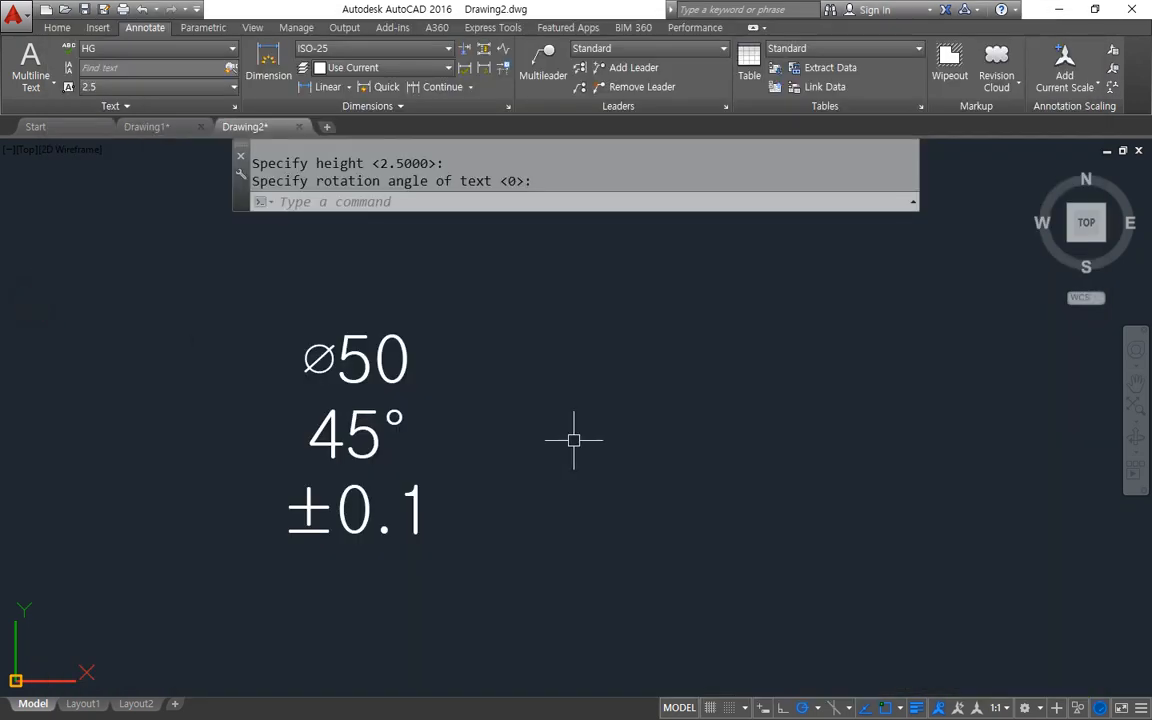
# - Start single-line text beside the ø50 line, height 2.5, rotation 0, and enter ø from the ㄲ plus Hanja character list
pyautogui.write('dt')
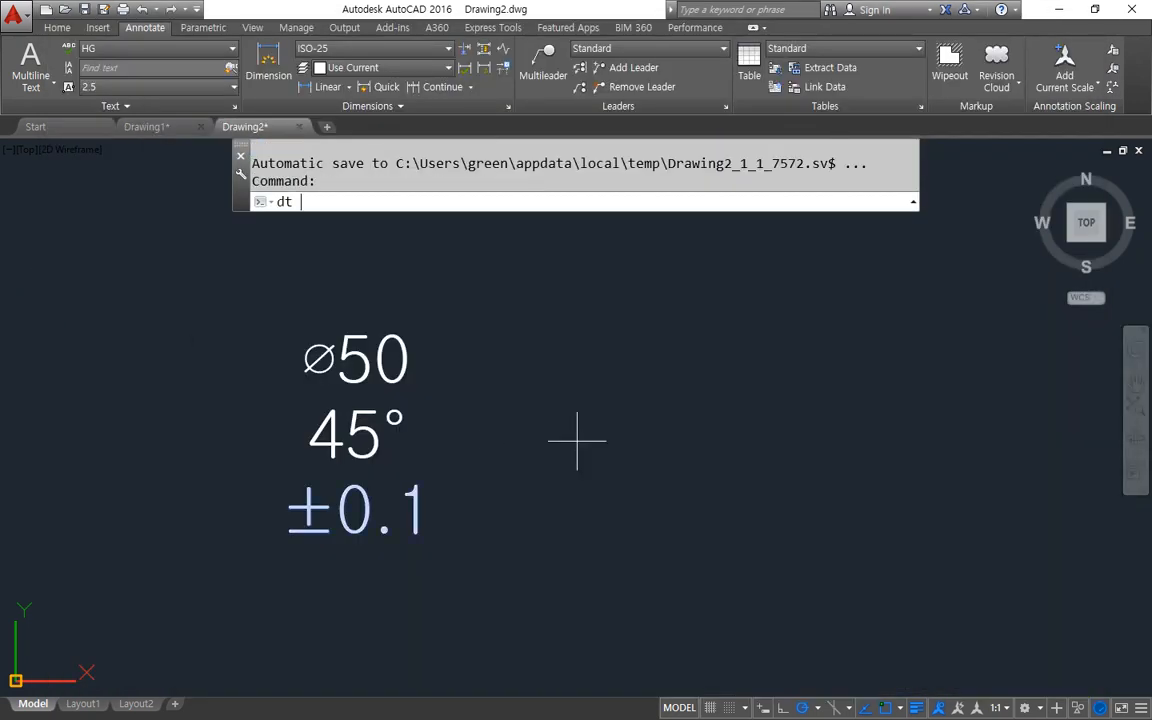
pyautogui.press('Return')
pyautogui.click(553, 372)
pyautogui.press('Return')
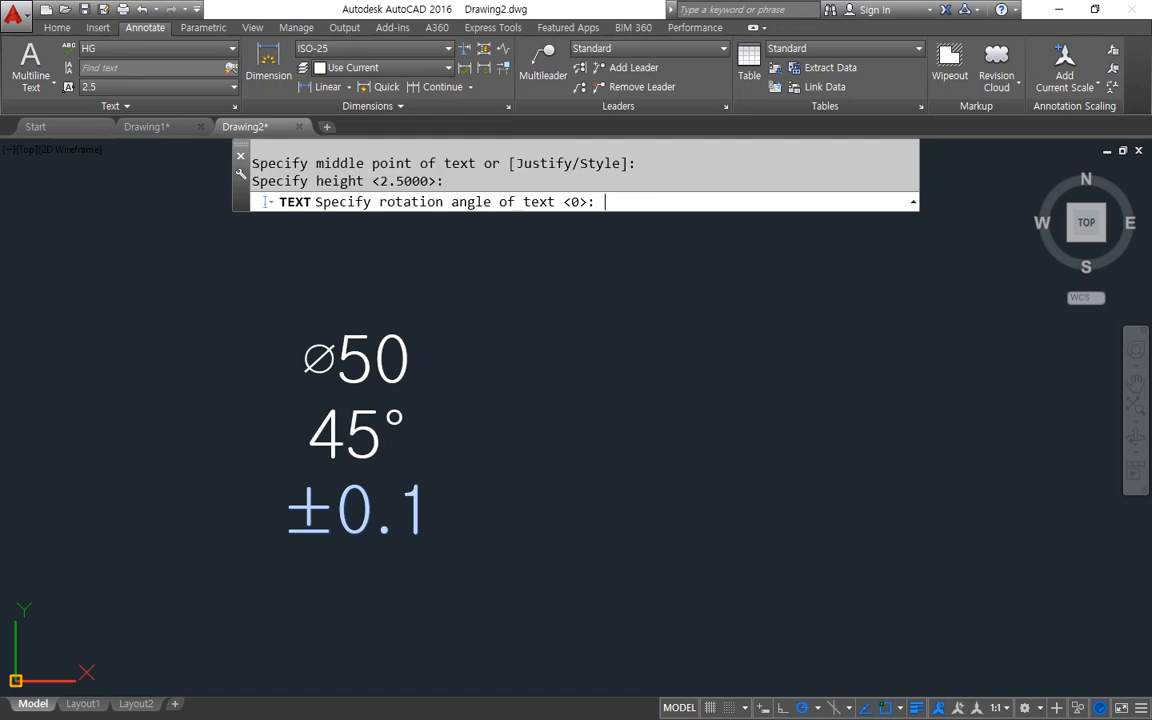
pyautogui.press('Return')
pyautogui.write('R')
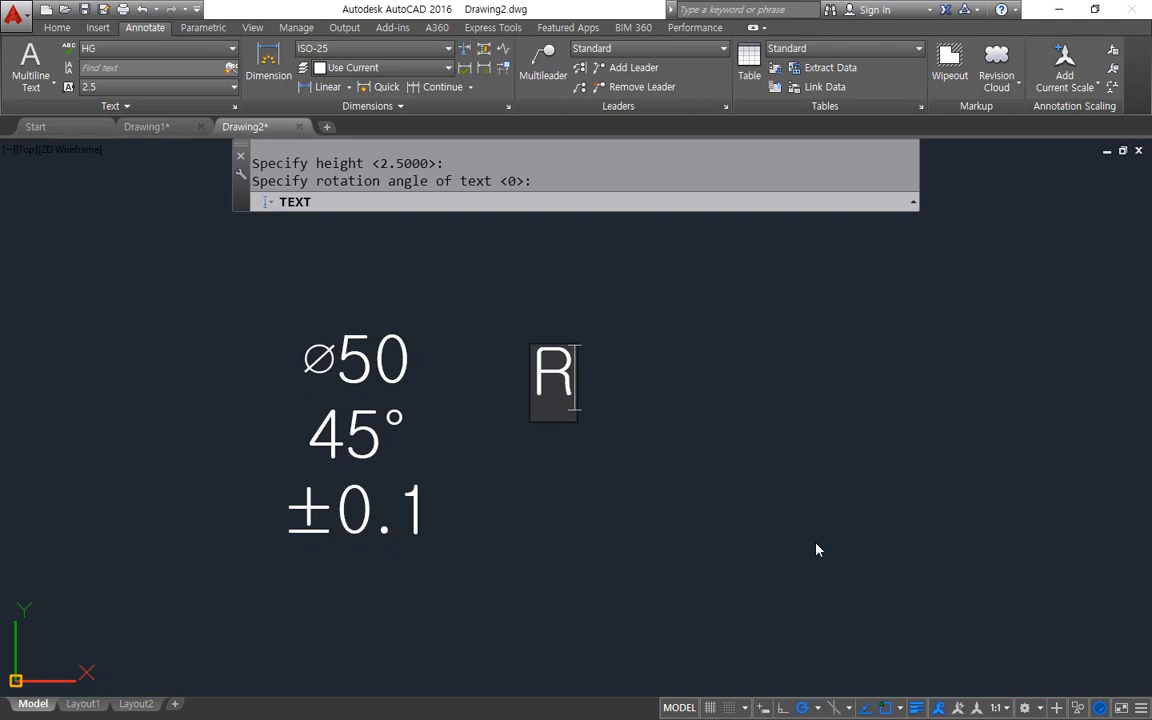
pyautogui.press('BackSpace')
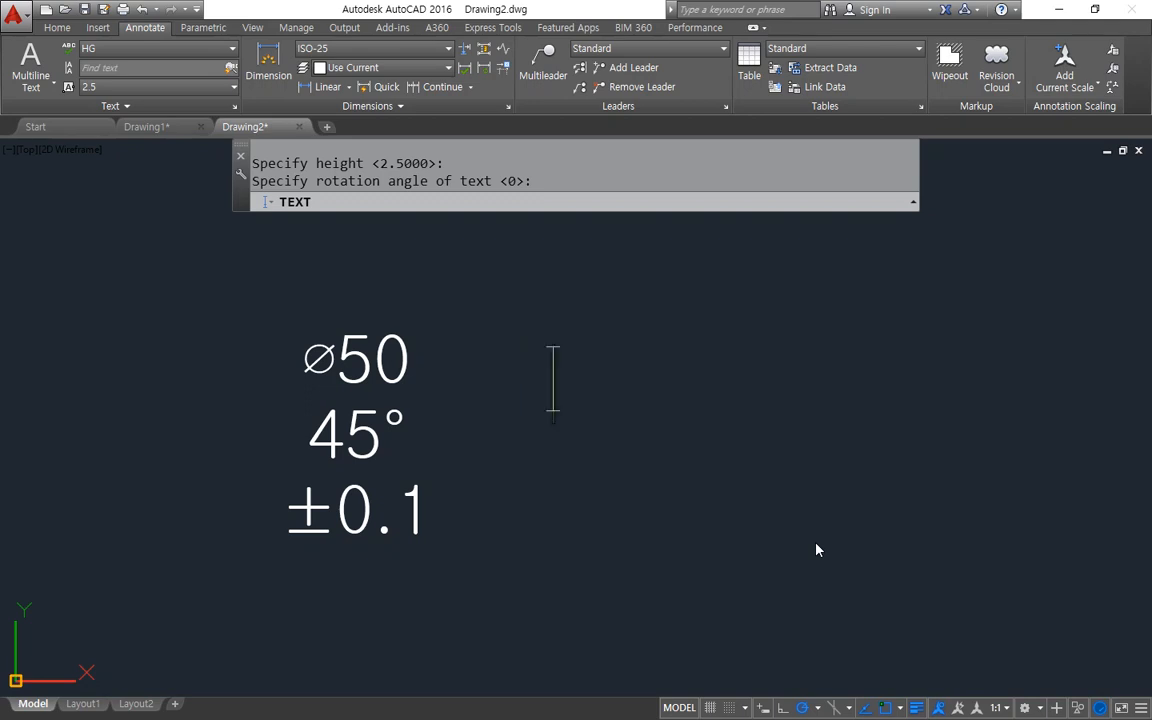
pyautogui.write('ㄲ')
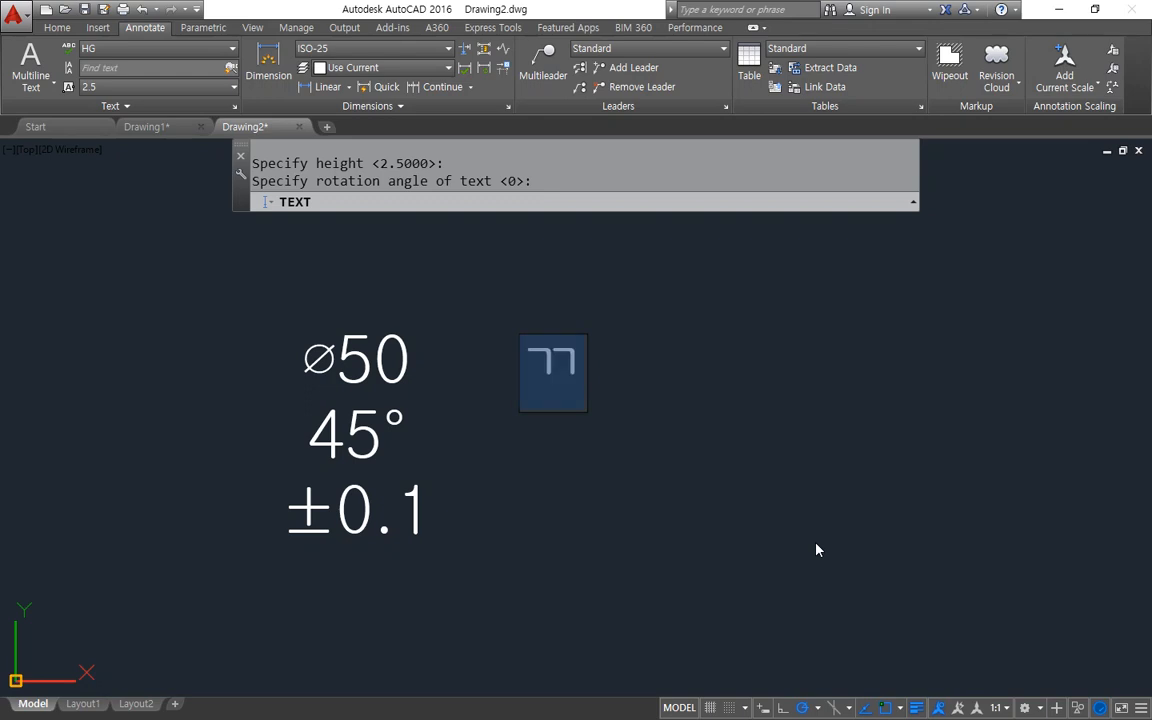
pyautogui.press('Hangul_Hanja')
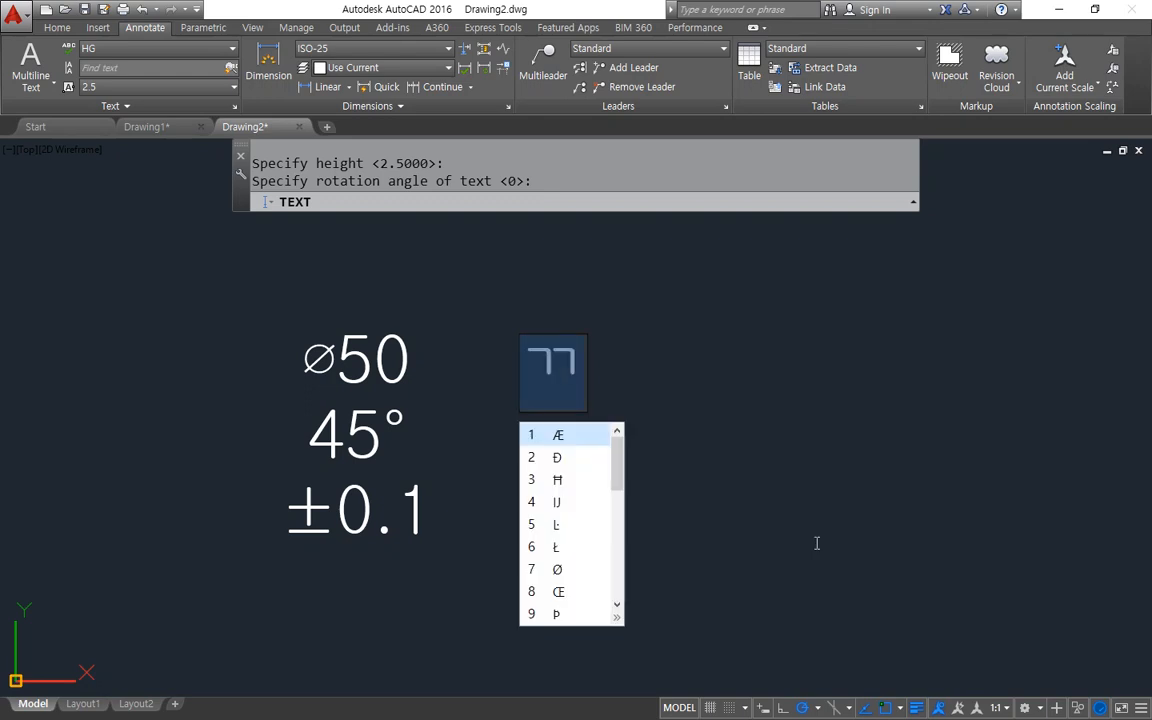
pyautogui.press('pagedown')
pyautogui.press('pagedown')
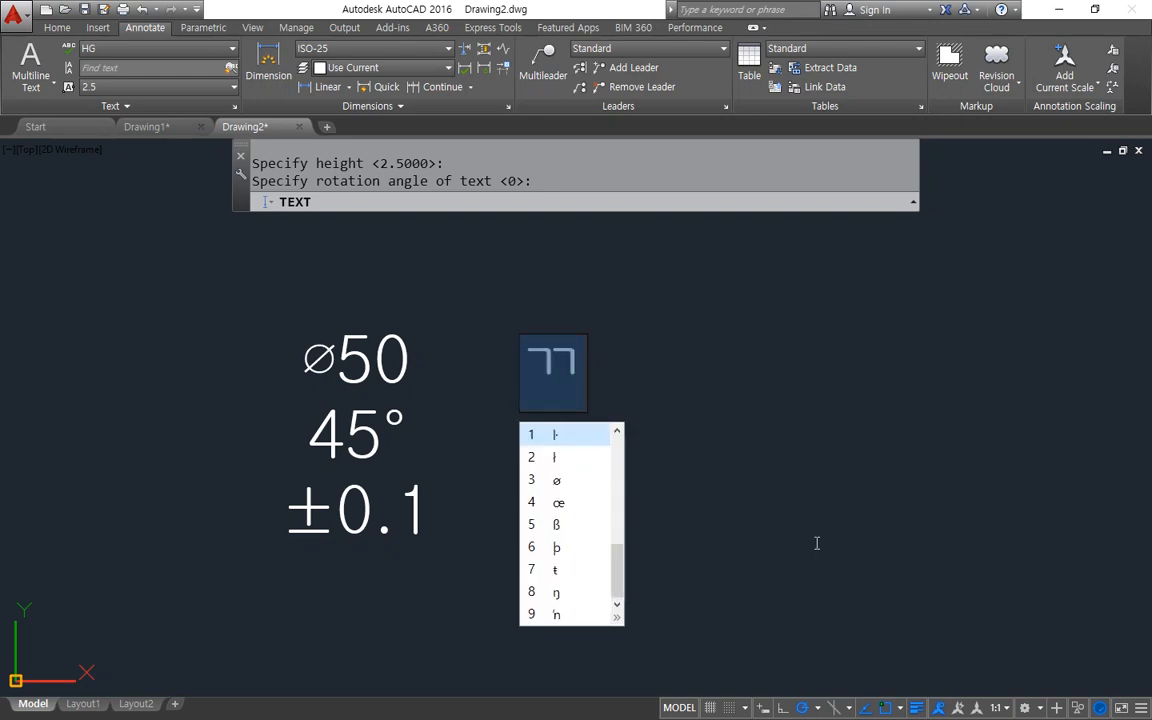
pyautogui.press('3')
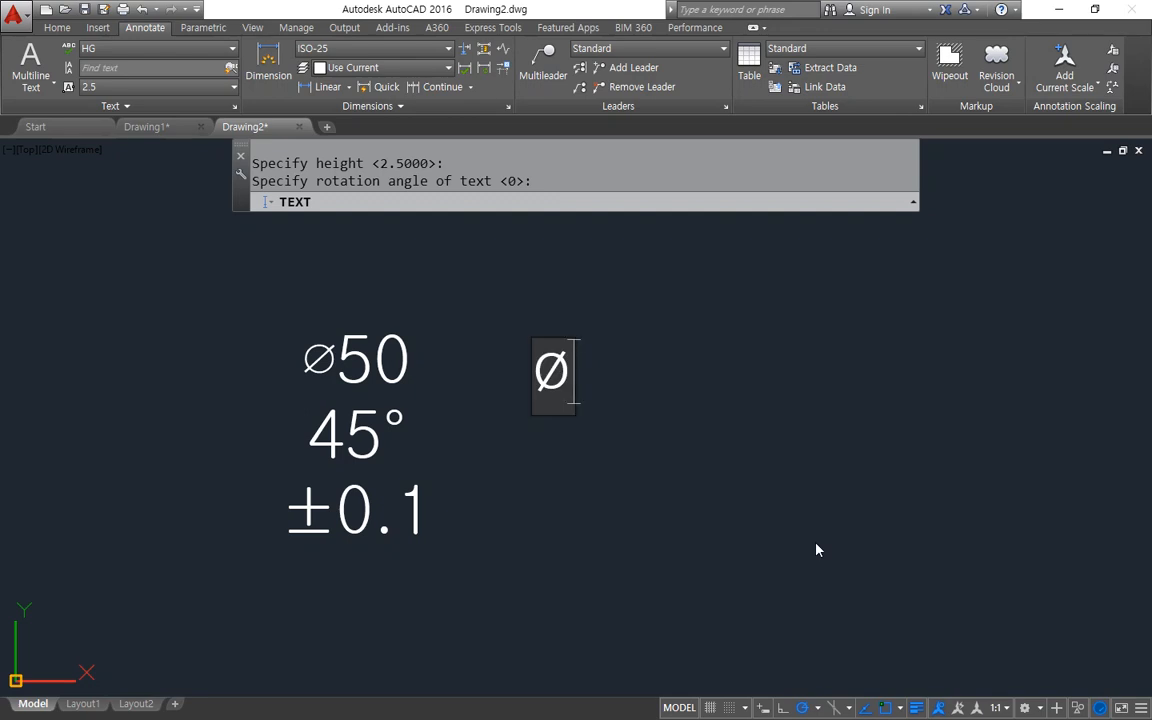
# - Add ± as the second text line from the ㄷ plus Hanja character list
pyautogui.press('Return')
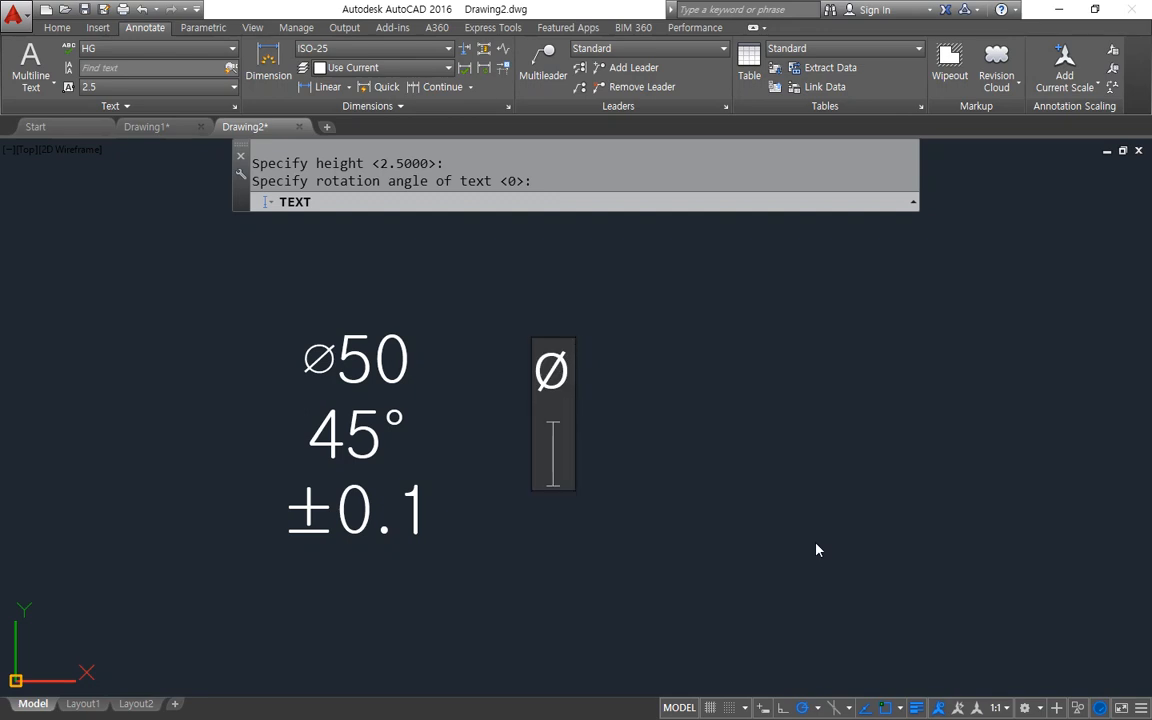
pyautogui.write('ㄷ')
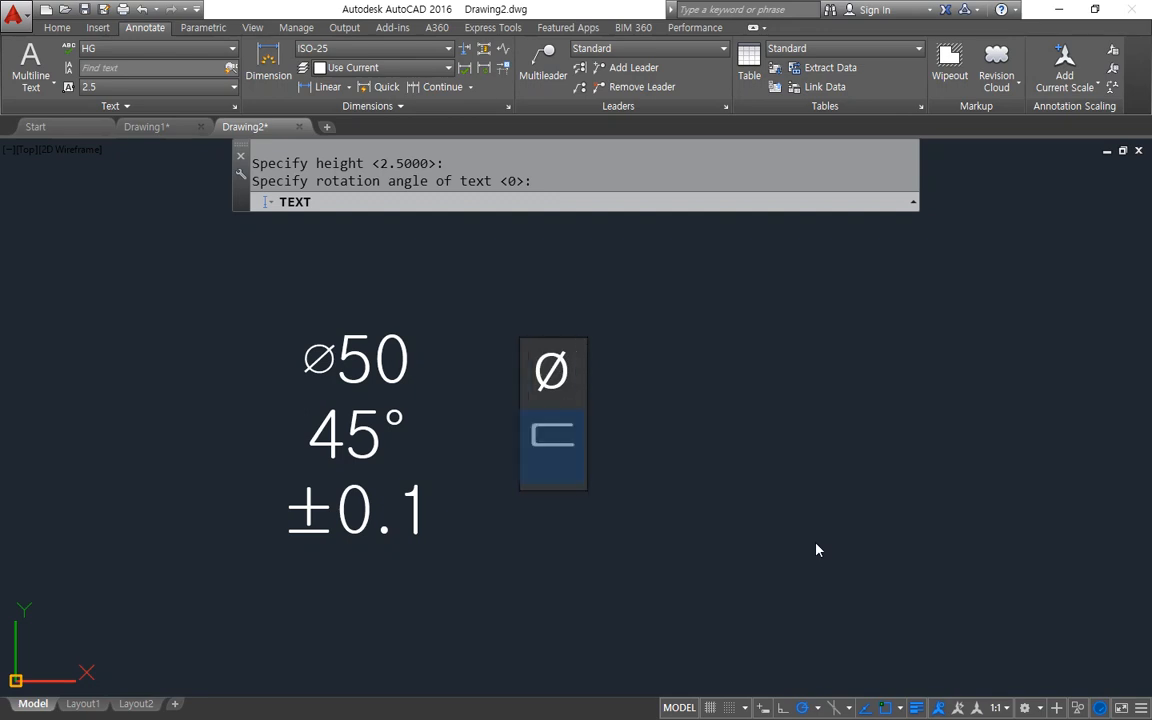
pyautogui.press('Hangul_Hanja')
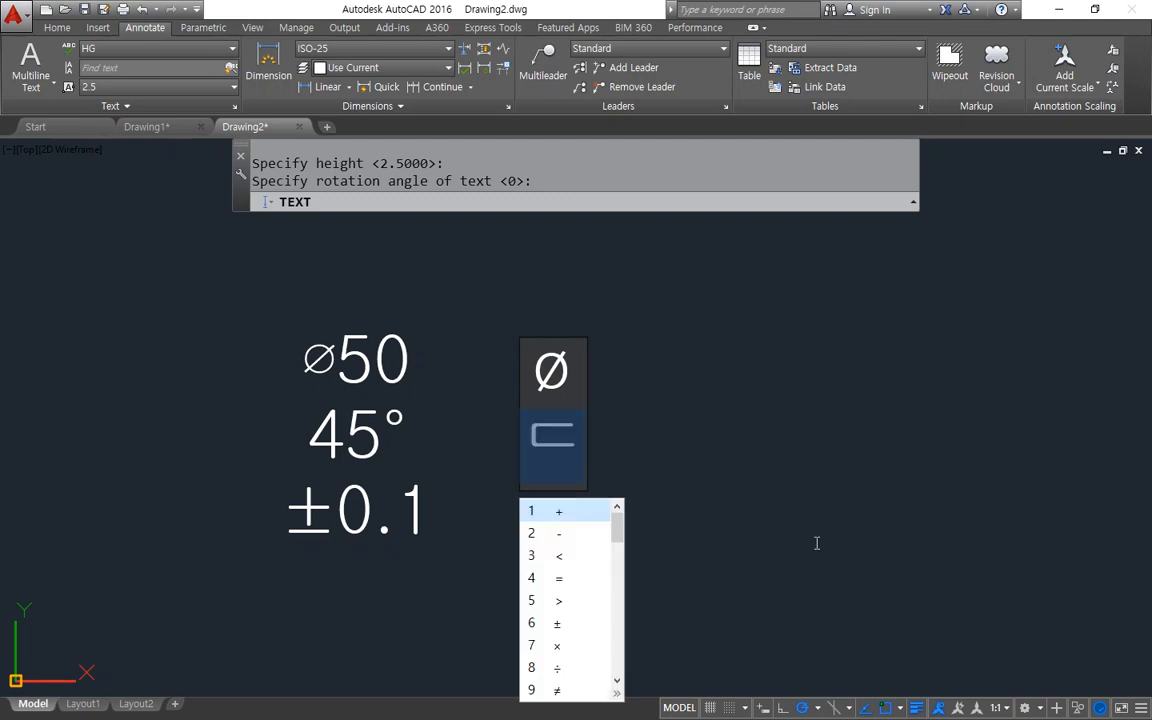
pyautogui.click(561, 622)
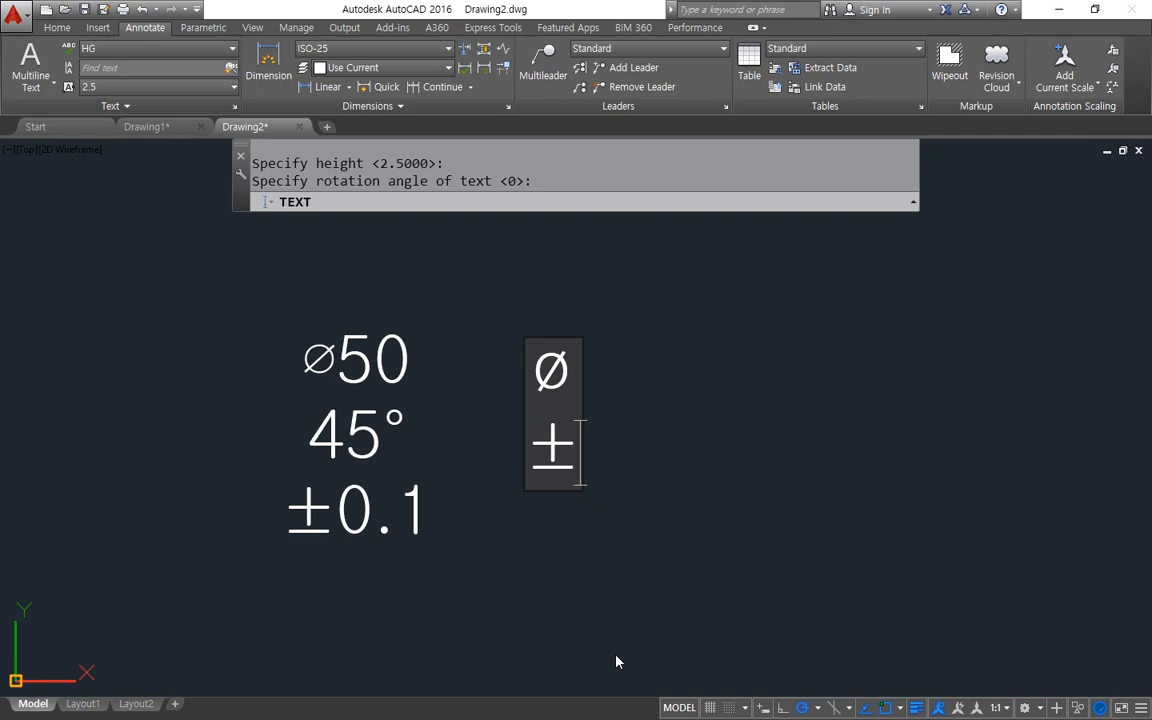
# - Add the small raised ring used as a degree sign as the third text line from the ㄱ plus Hanja character list
pyautogui.press('Return')
pyautogui.write('ㄱ')
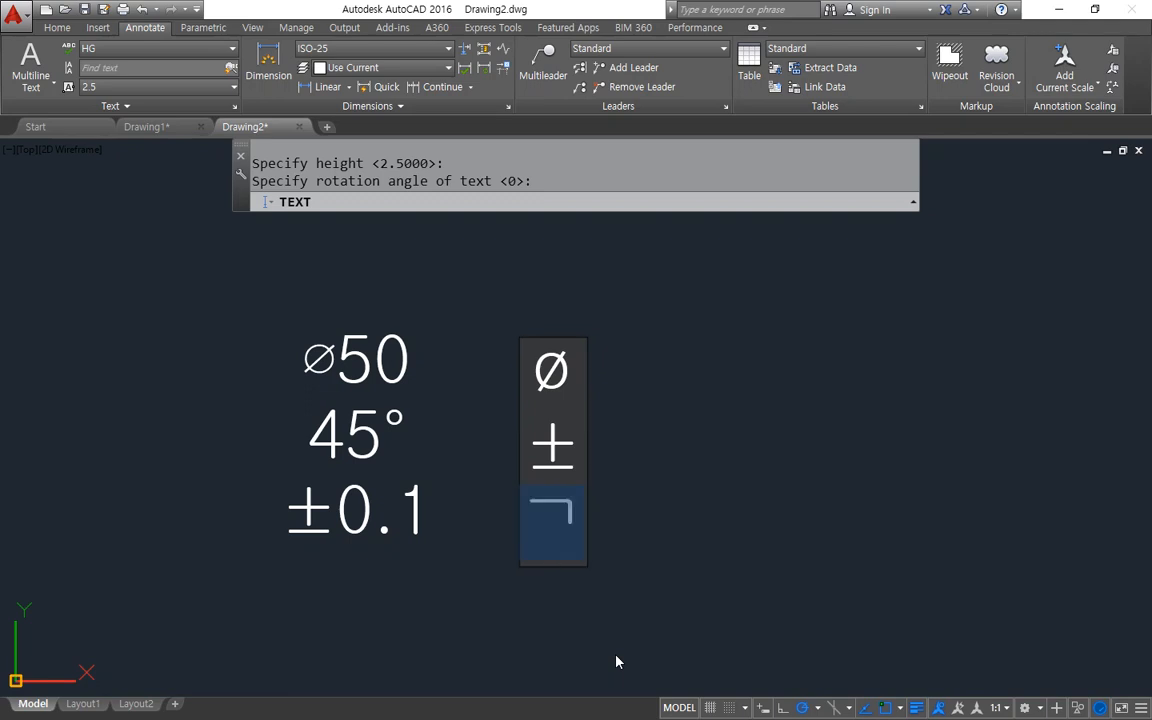
pyautogui.press('Hangul_Hanja')
pyautogui.press('pagedown')
pyautogui.press('pagedown')
pyautogui.press('pagedown')
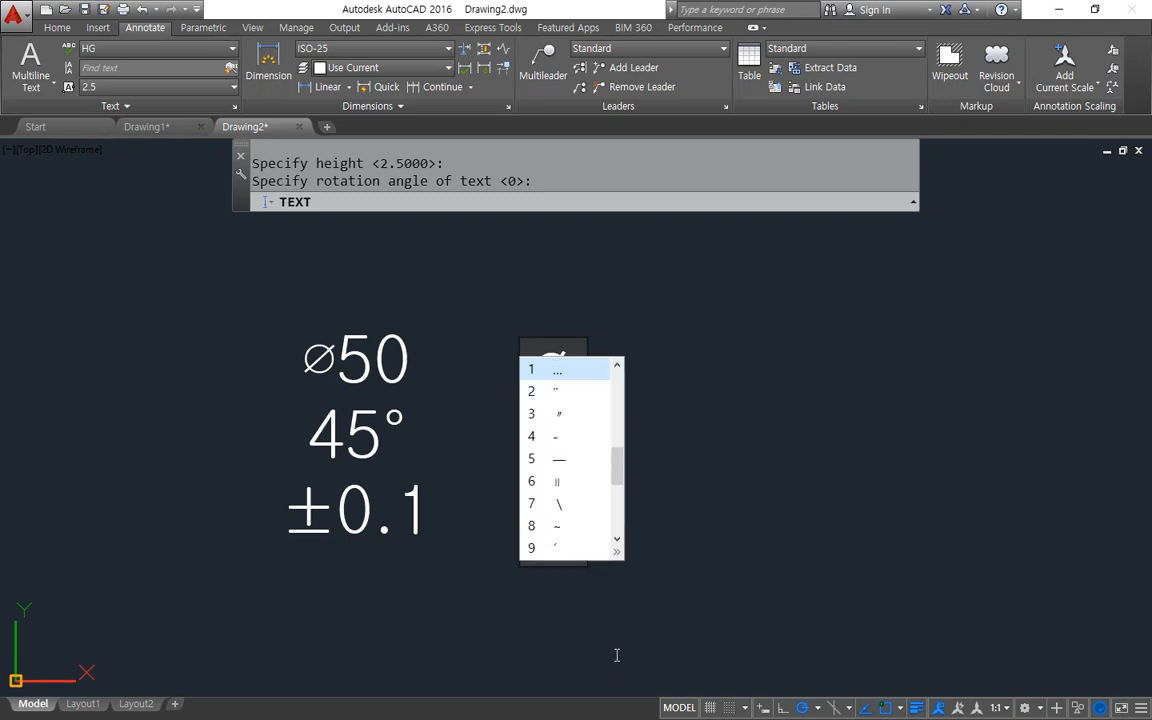
pyautogui.press('pagedown')
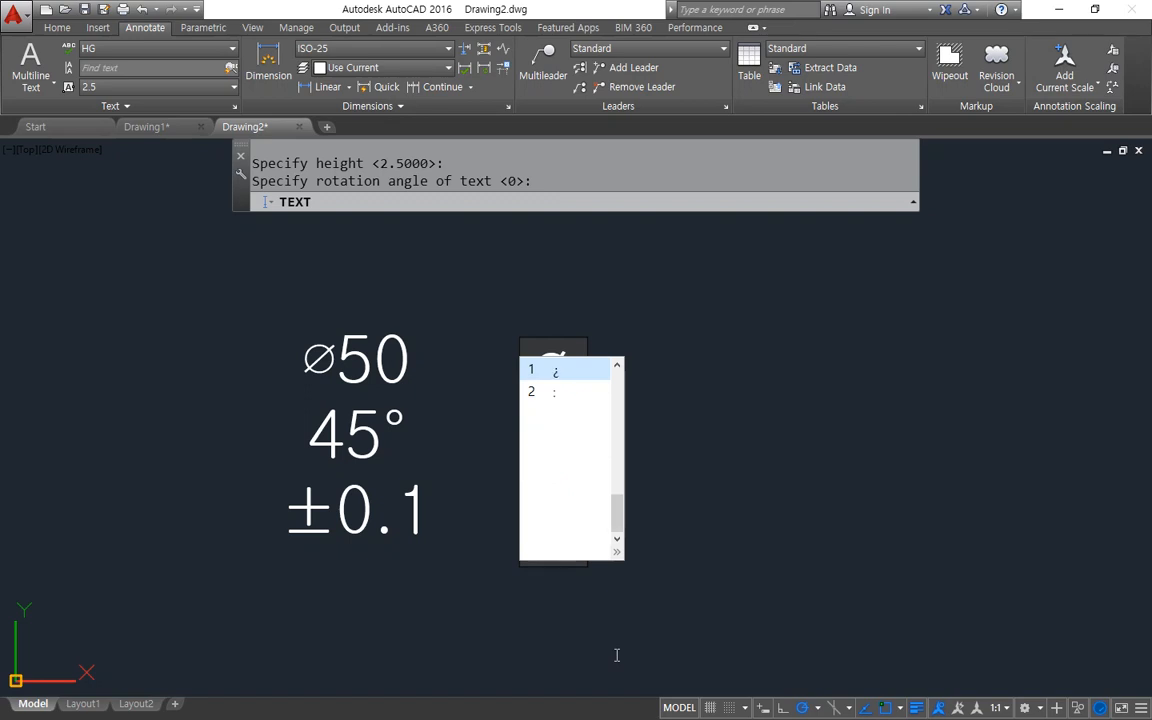
pyautogui.press('pageup')
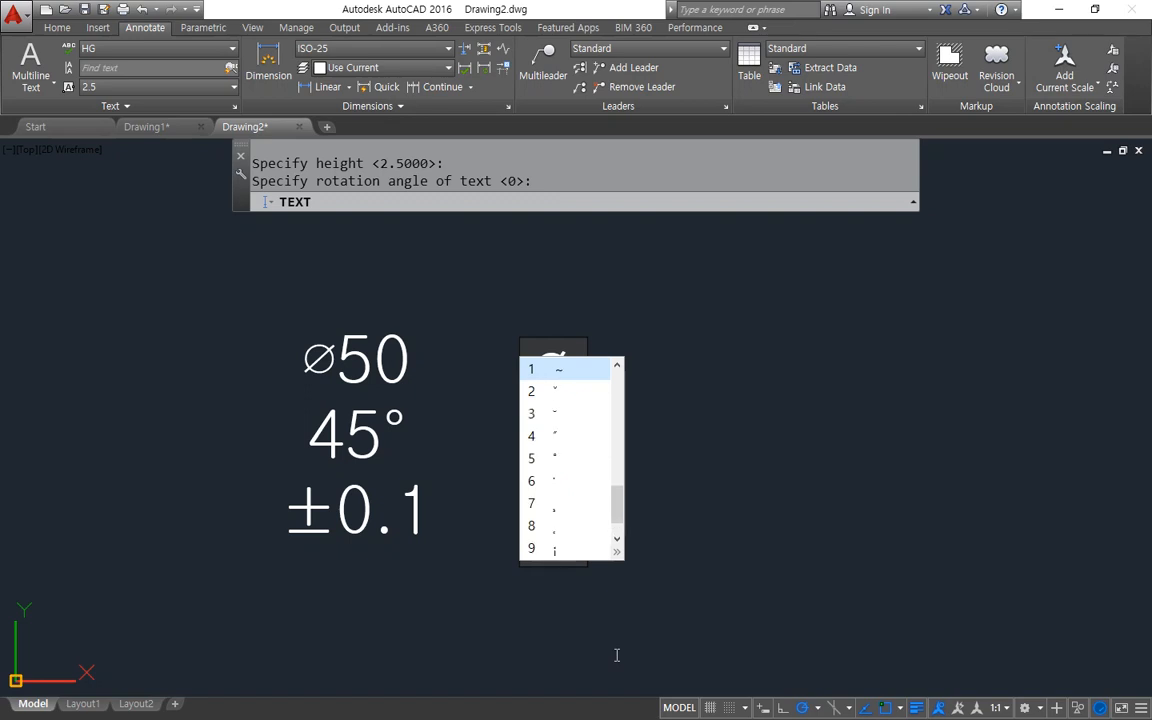
pyautogui.press('pageup')
pyautogui.press('pageup')
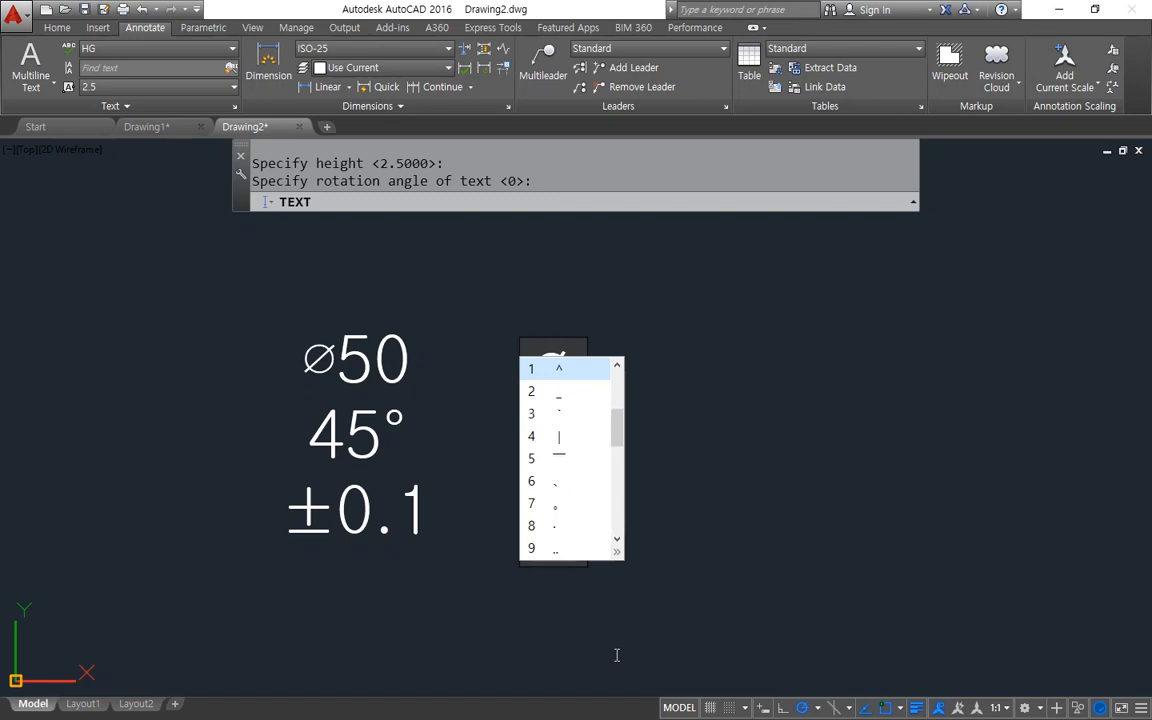
pyautogui.press('pageup')
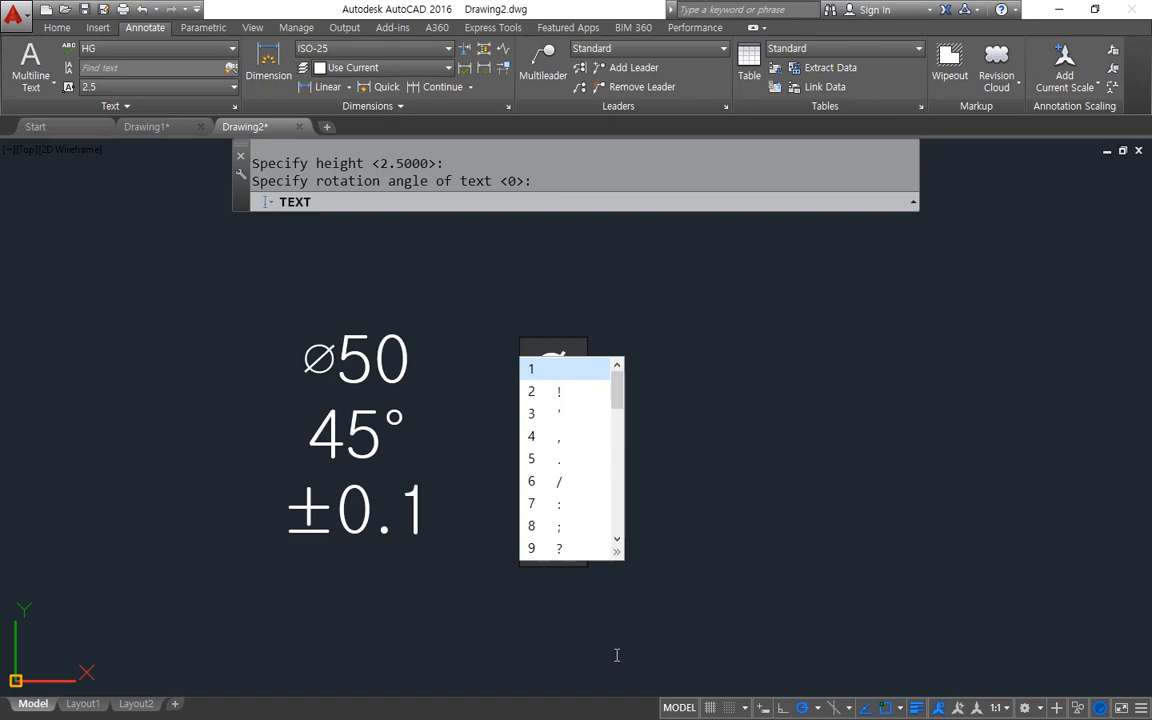
pyautogui.press('pagedown')
pyautogui.press('pagedown')
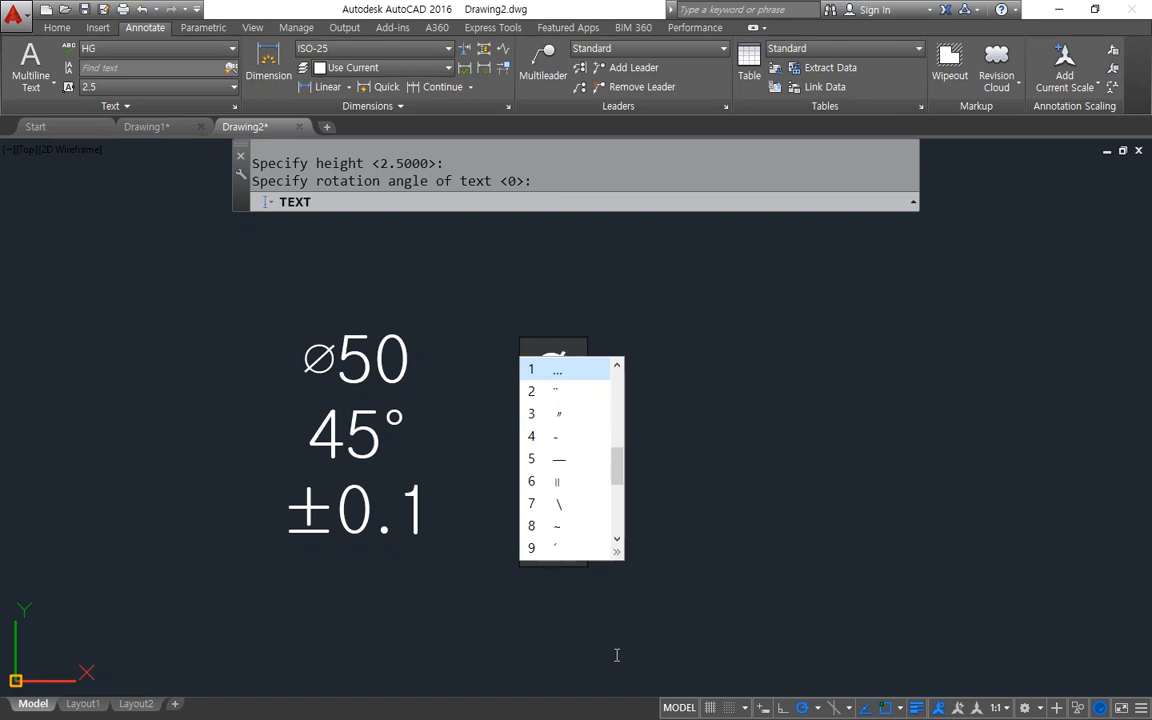
pyautogui.press('pagedown')
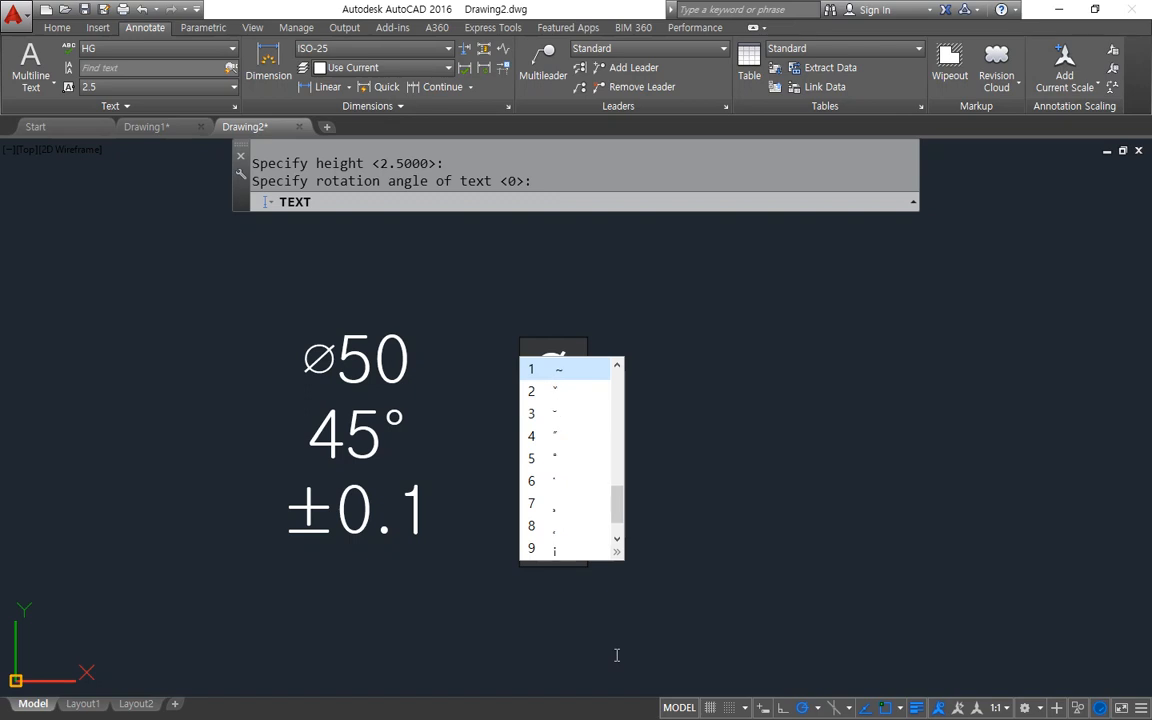
pyautogui.press('Down')
pyautogui.press('Down')
pyautogui.press('Down')
pyautogui.press('Down')
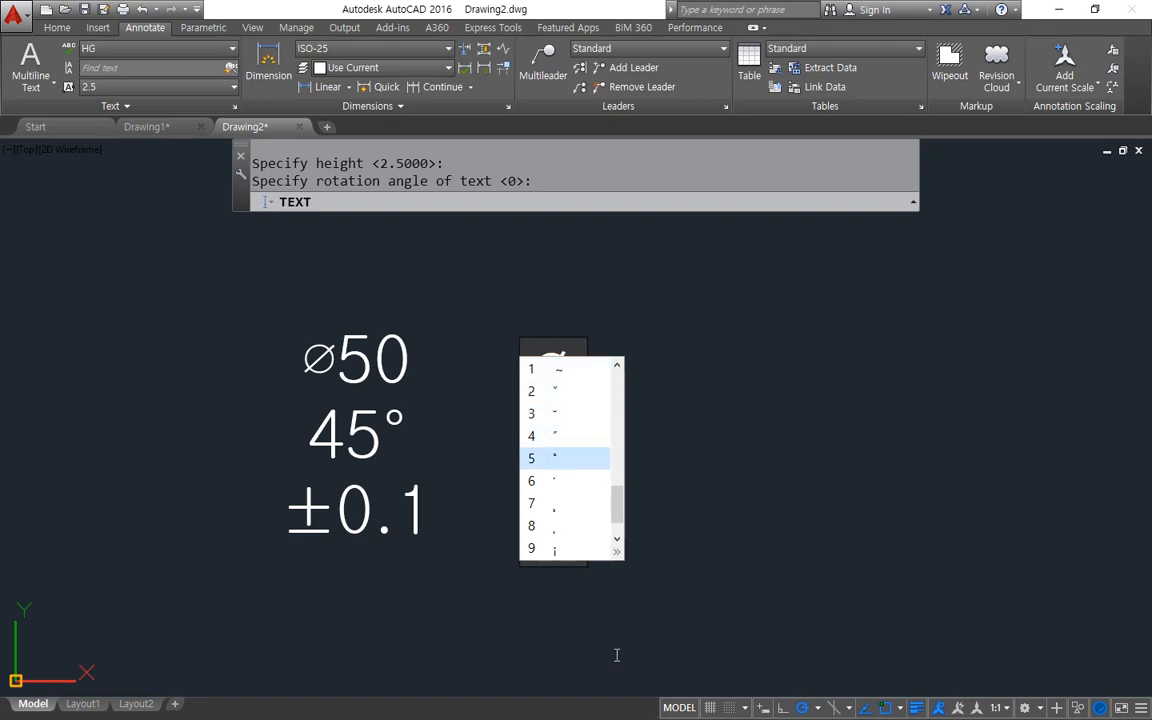
pyautogui.press('Return')
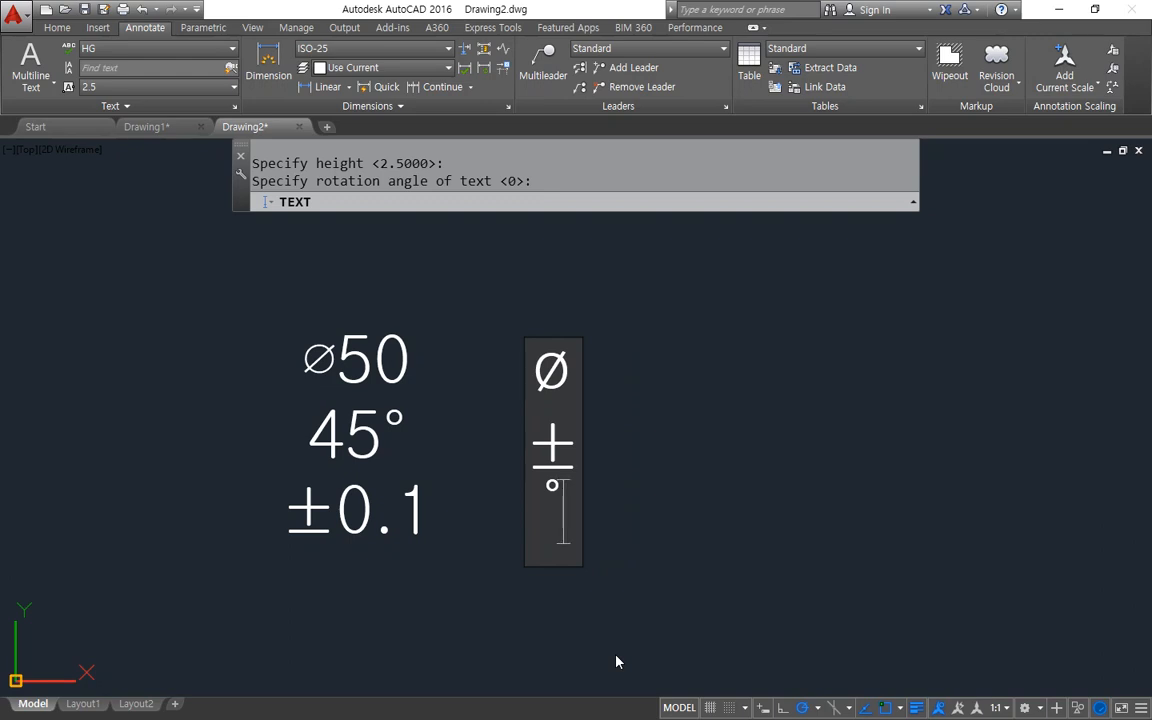
# - Erase the diameter, plus-minus and degree symbols from the text being edited
pyautogui.press('BackSpace')
pyautogui.press('BackSpace')
pyautogui.press('BackSpace')
pyautogui.press('BackSpace')
pyautogui.press('BackSpace')
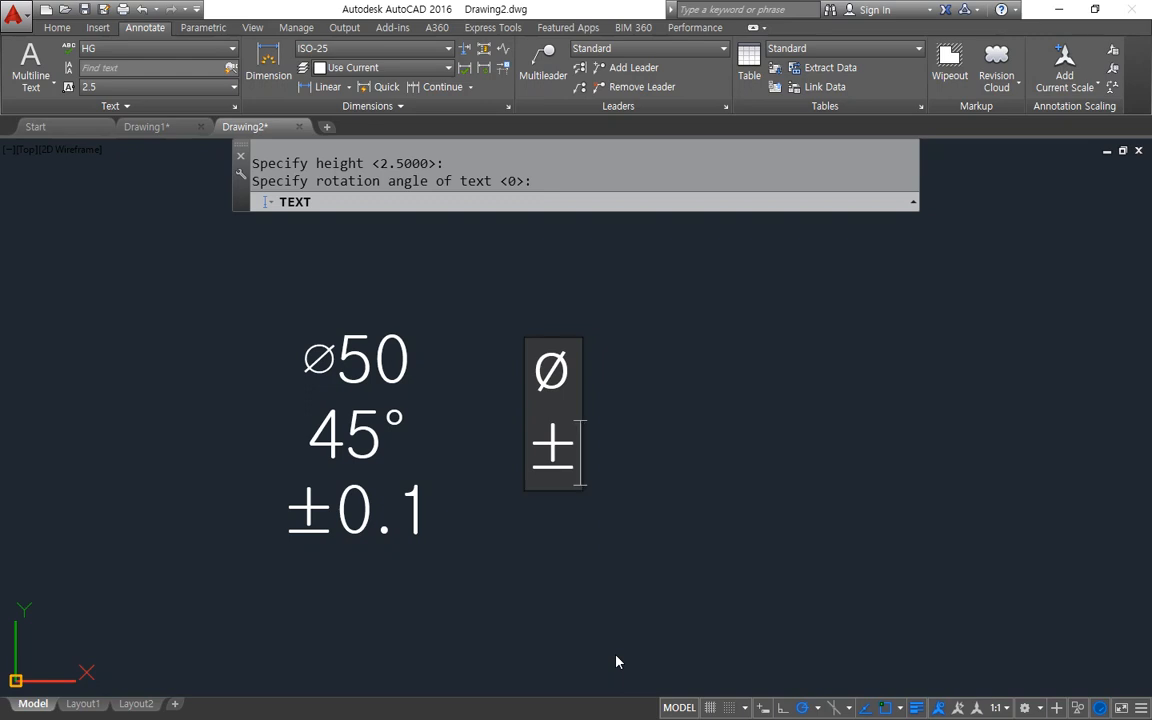
pyautogui.press('BackSpace')
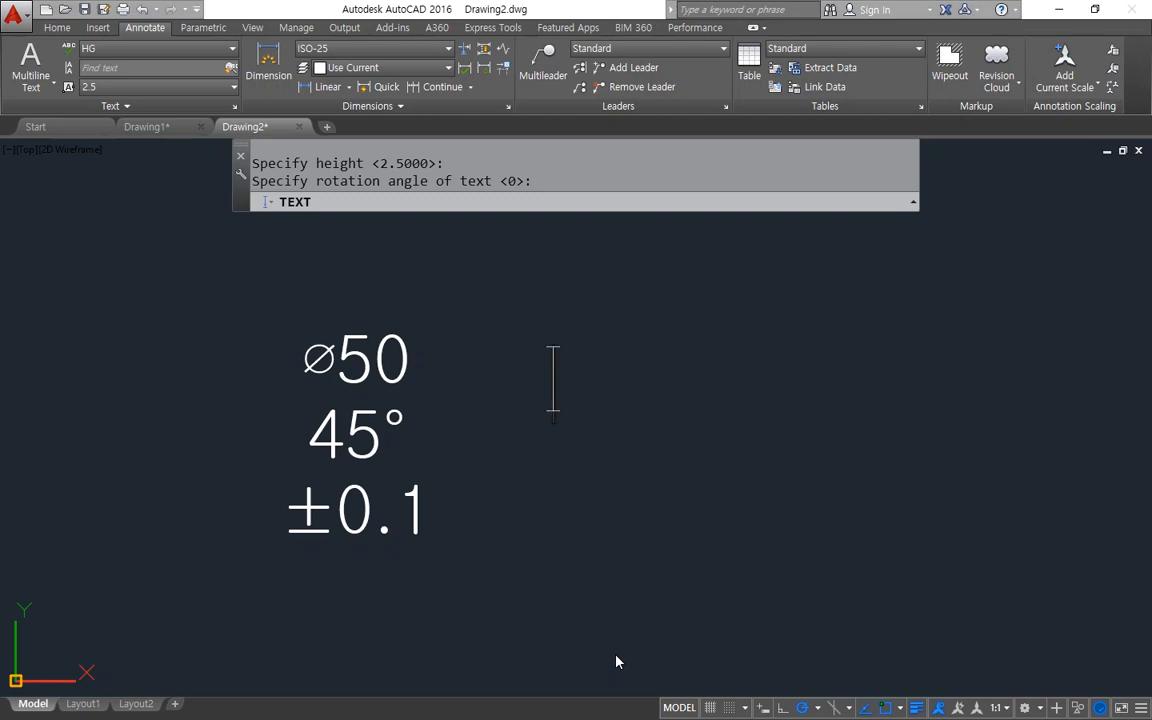
# - Try to insert the Greek letter Φ with the Windows symbol picker, and cancel the empty text
pyautogui.press('super+period')
pyautogui.moveTo(655, 277); pyautogui.dragTo(829, 247)
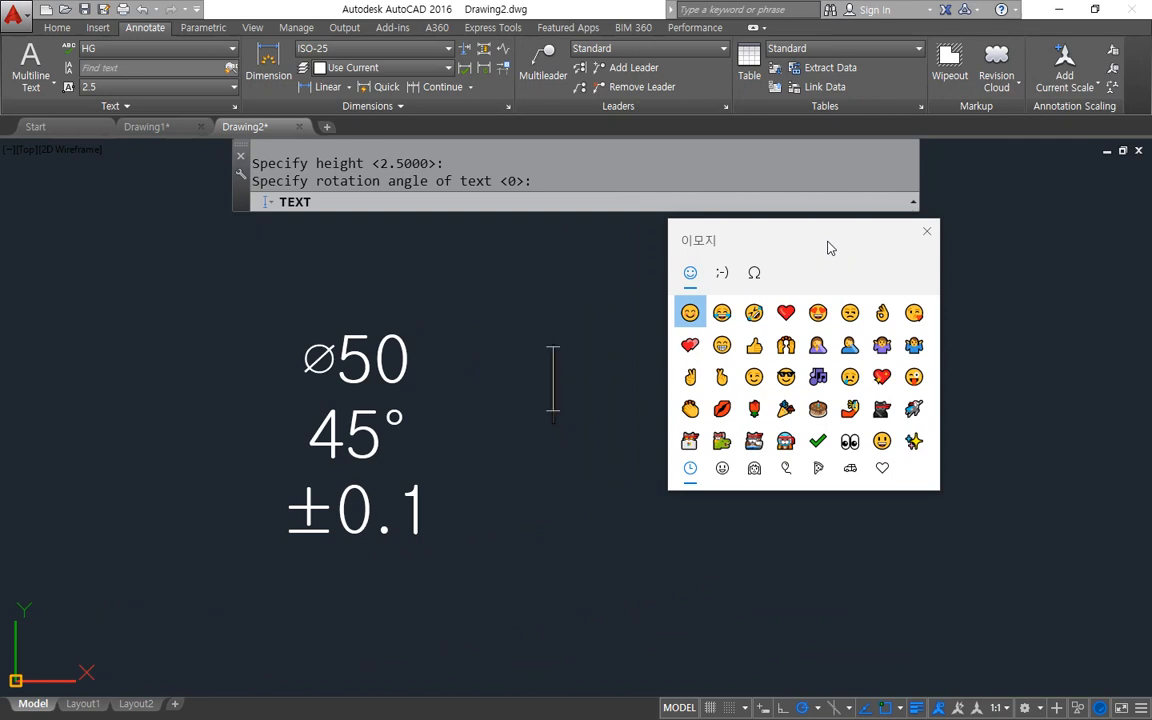
pyautogui.click(754, 272)
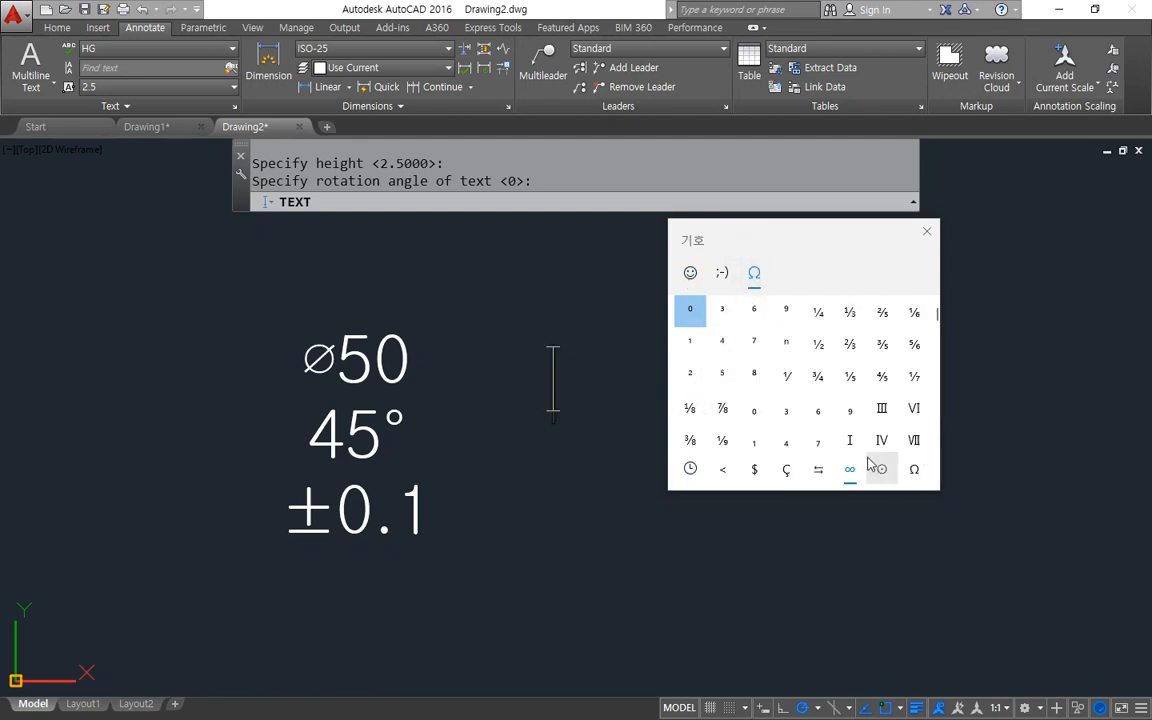
pyautogui.scroll(-1, 825, 318)
pyautogui.scroll(1, 860, 338)
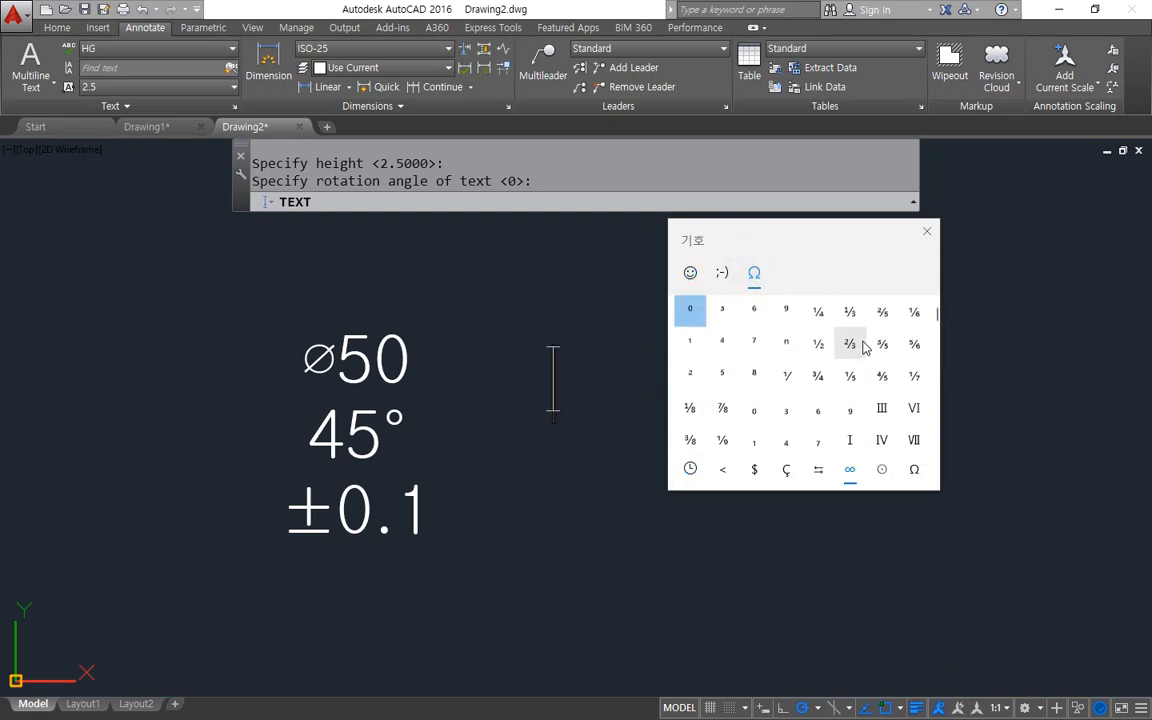
pyautogui.click(914, 469)
pyautogui.scroll(-2, 820, 372)
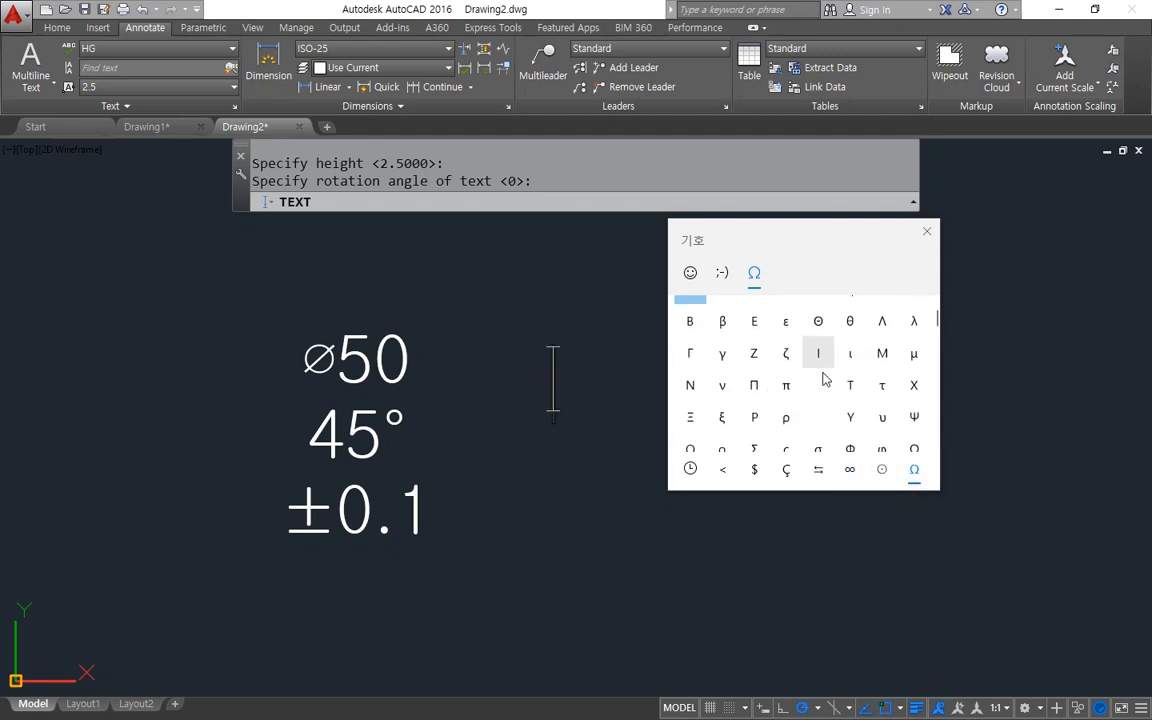
pyautogui.click(849, 404)
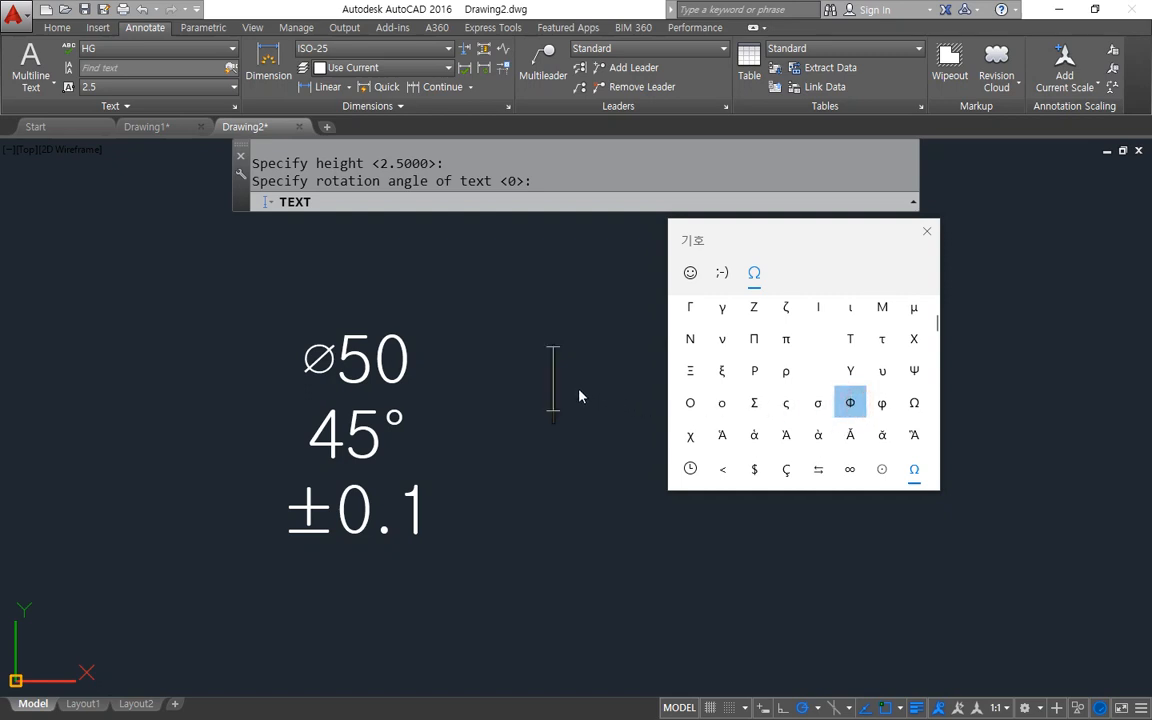
pyautogui.click(926, 231)
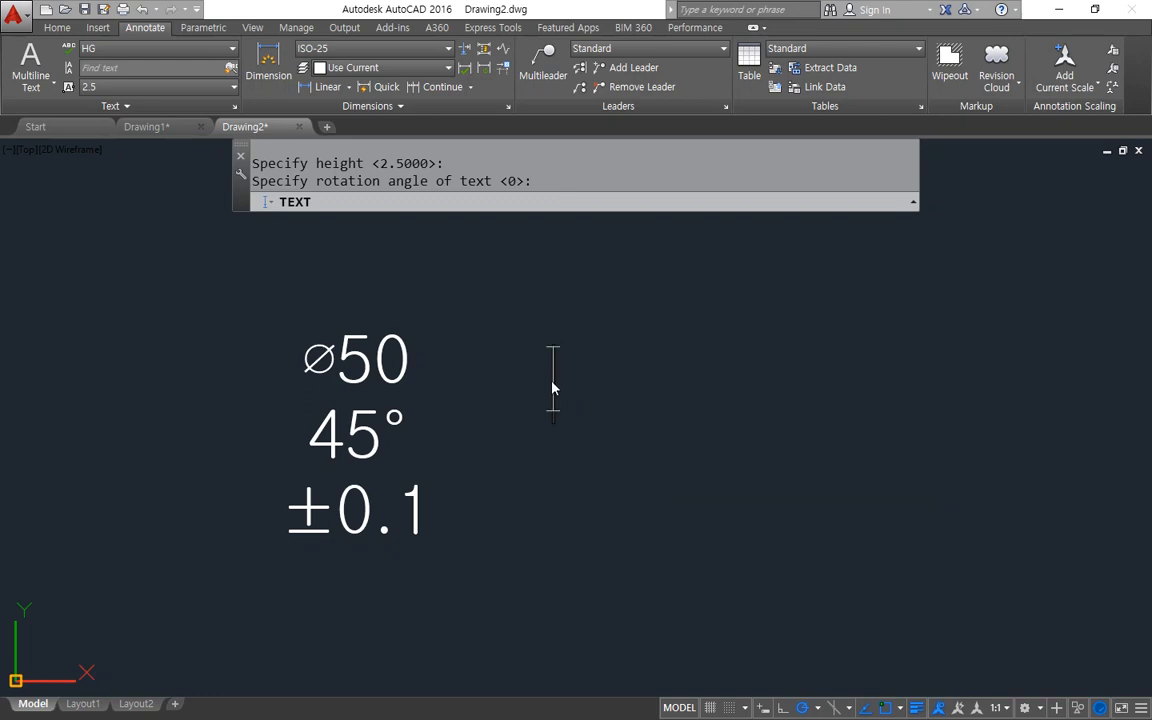
pyautogui.press('Escape')
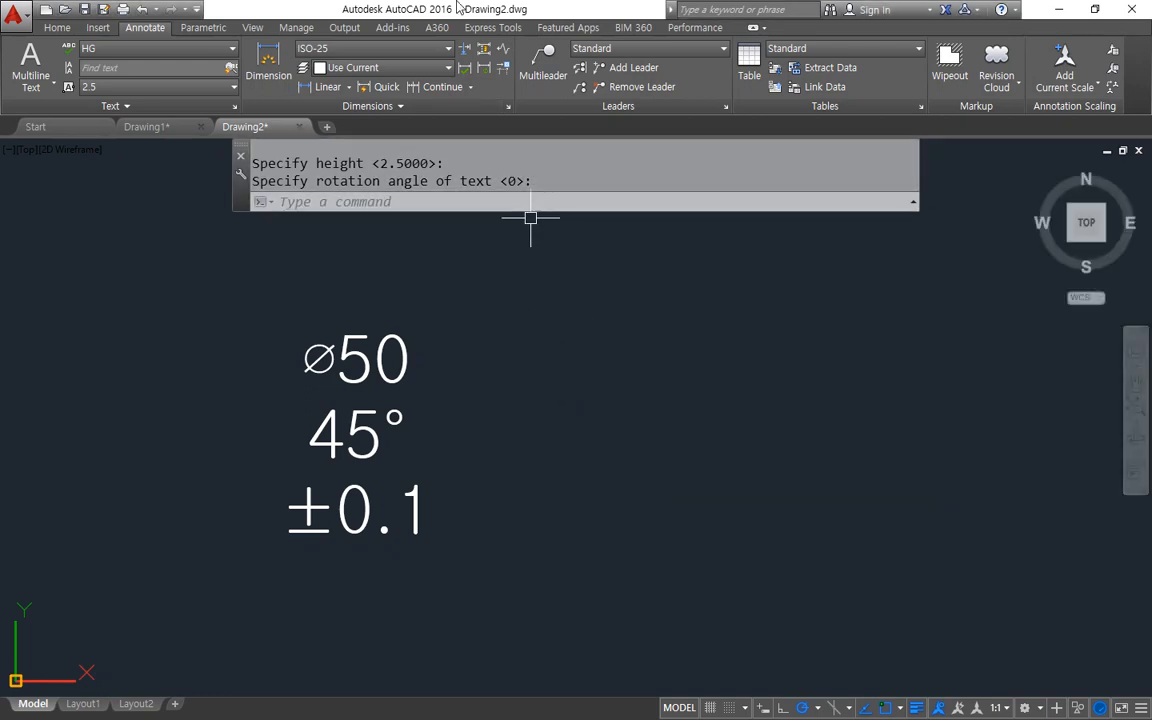
# - Start a single-line text beside the 45° text with default height and rotation, and insert Φ from the Windows symbol picker's Greek letters
pyautogui.click(622, 442)
pyautogui.click(566, 442)
pyautogui.press('Return')
pyautogui.click(562, 391)
pyautogui.press('Return')
pyautogui.press('Return')
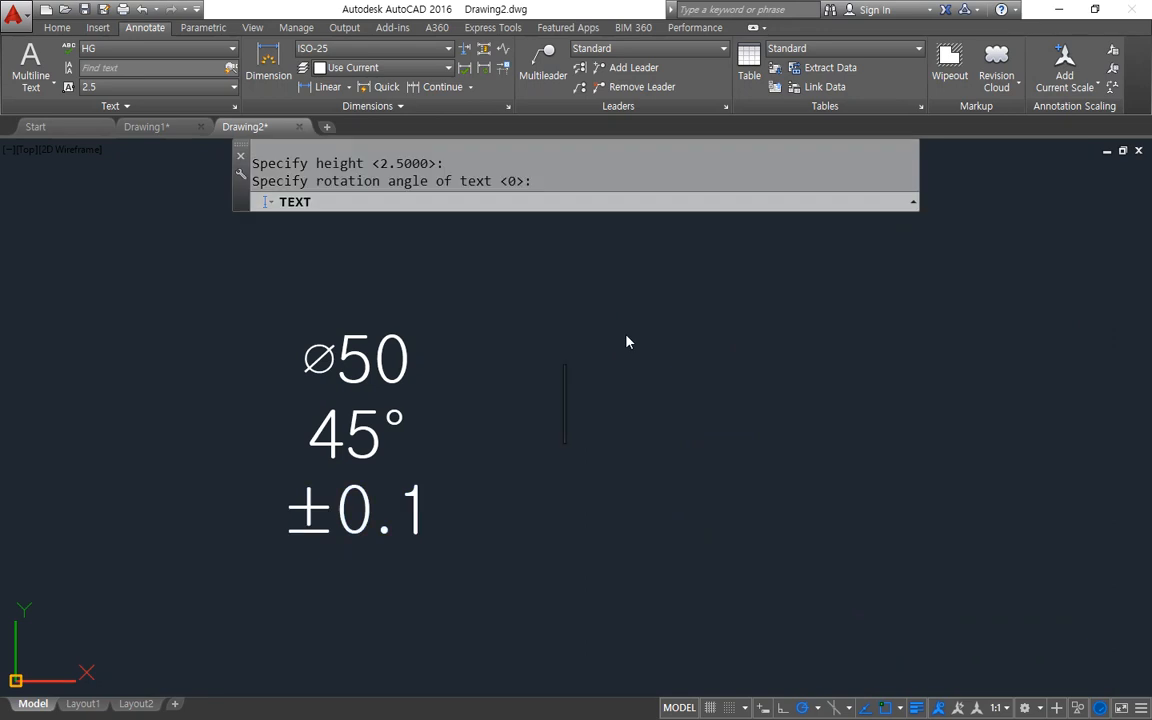
pyautogui.press('super+period')
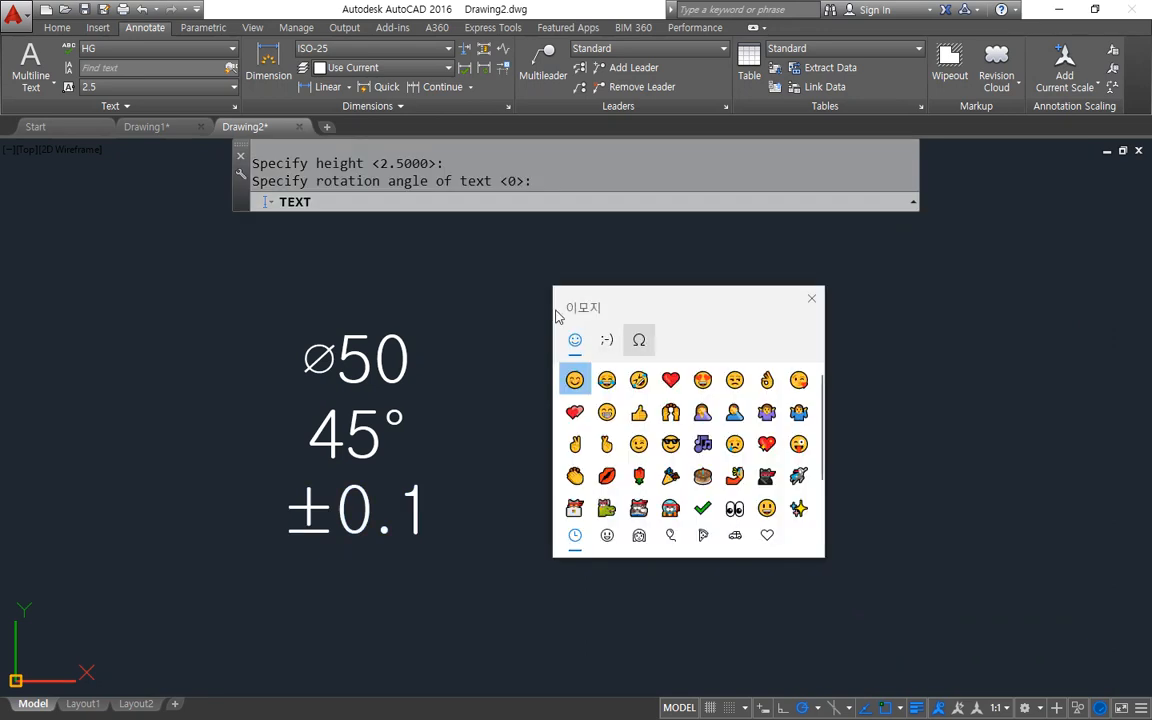
pyautogui.moveTo(617, 298); pyautogui.dragTo(786, 299)
pyautogui.click(810, 341)
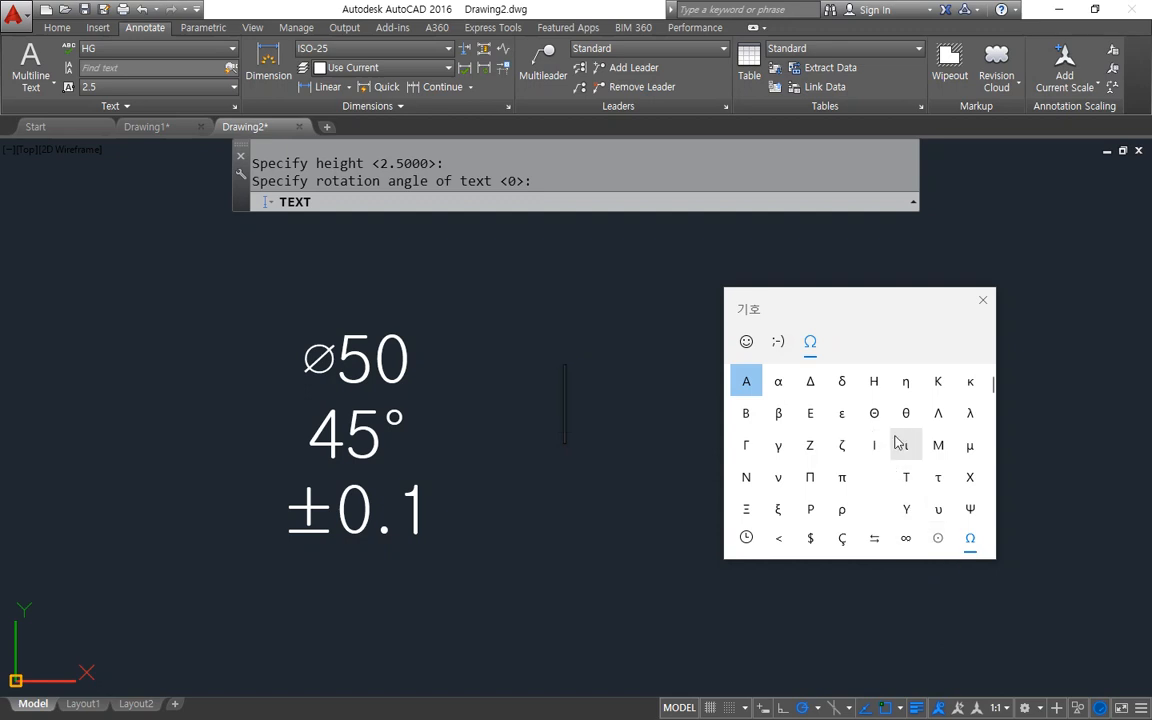
pyautogui.scroll(-1, 892, 475)
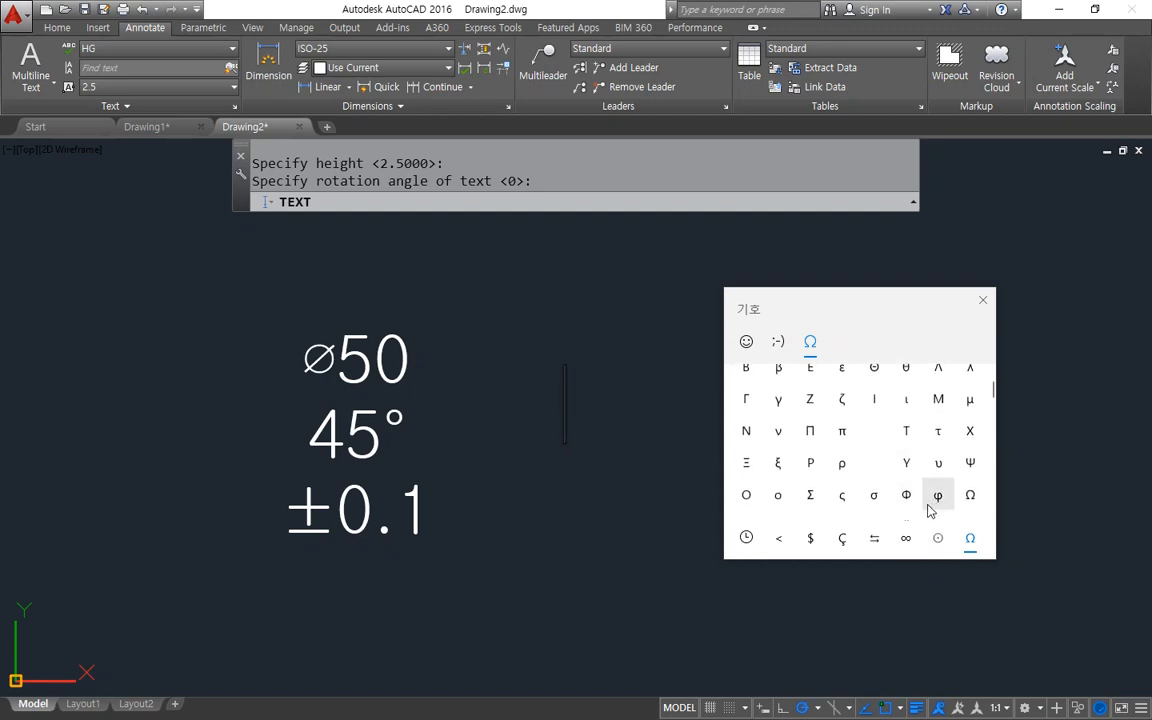
pyautogui.click(905, 496)
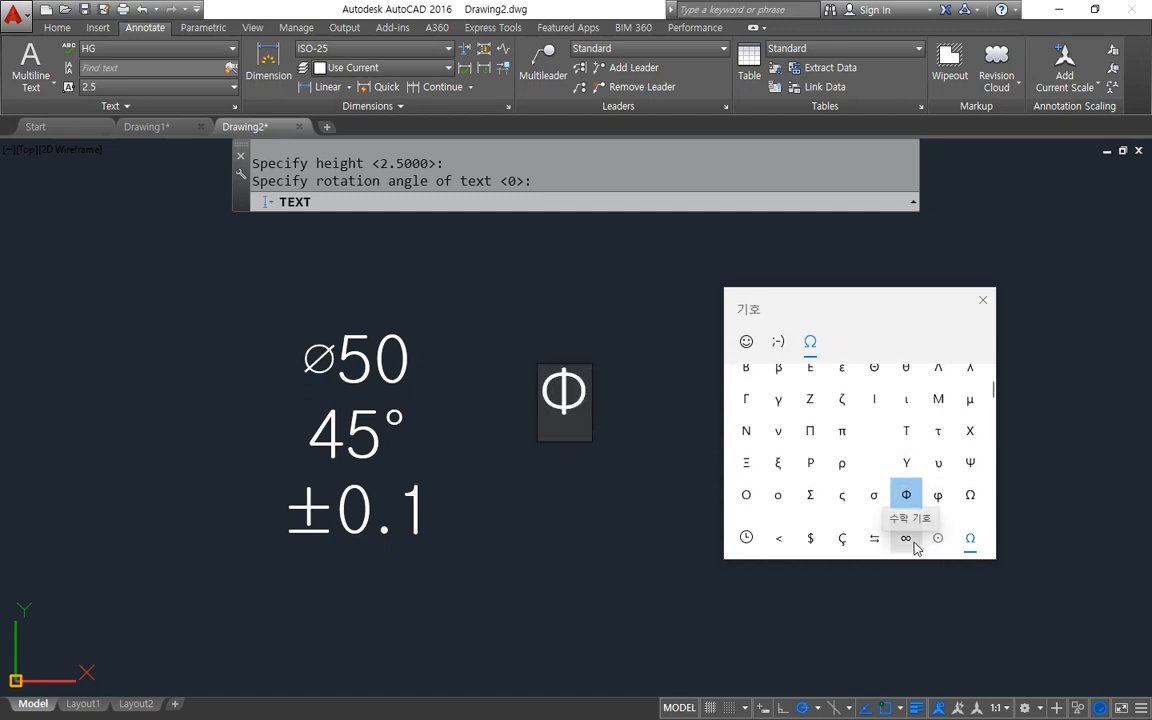
# - Add ∅ after the Φ from the symbol picker's mathematical symbols and finish the single-line text
pyautogui.click(906, 540)
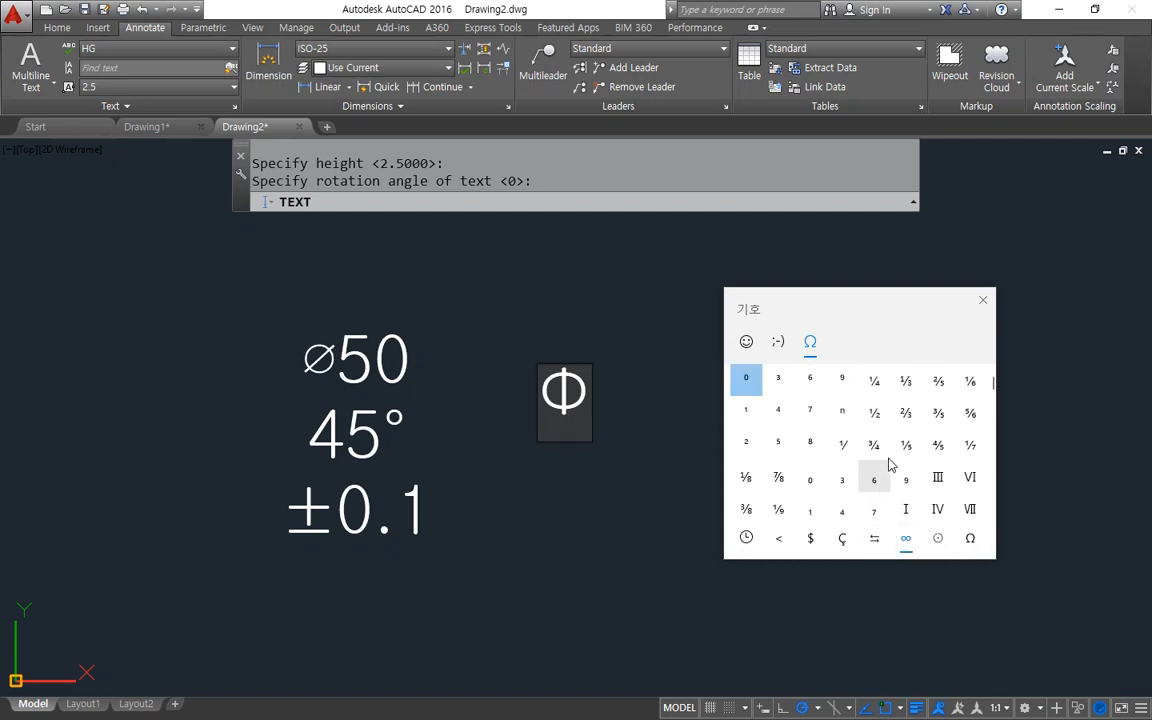
pyautogui.scroll(-3, 910, 458)
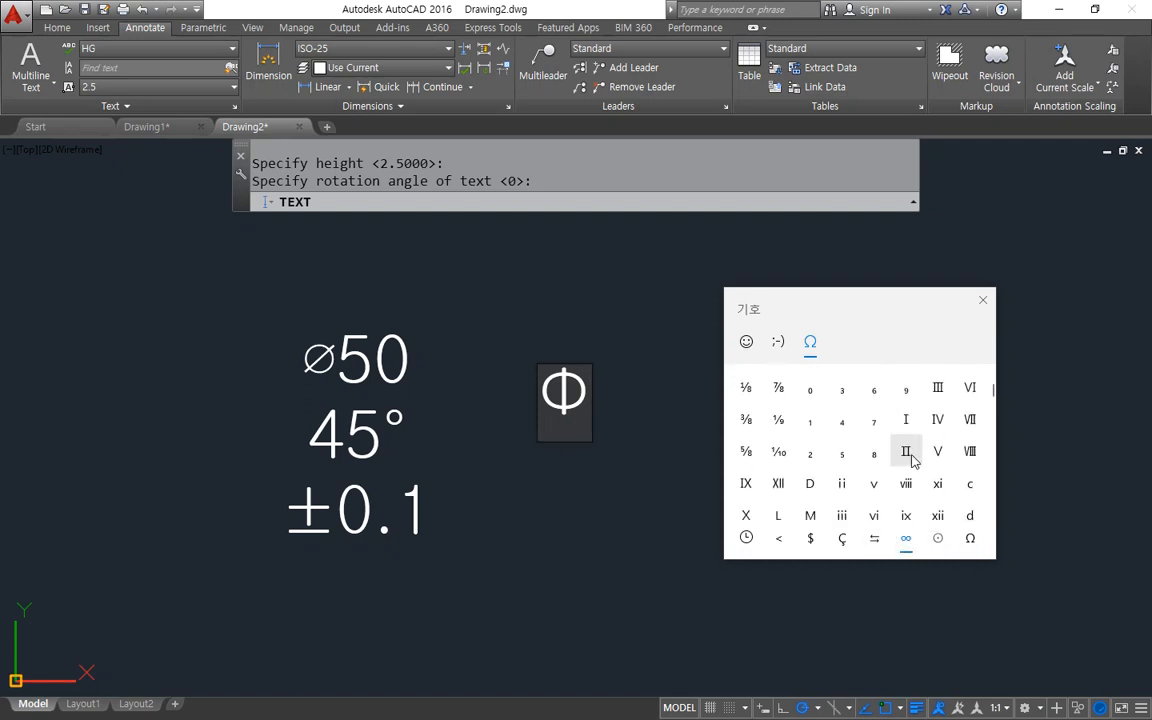
pyautogui.scroll(-2, 913, 462)
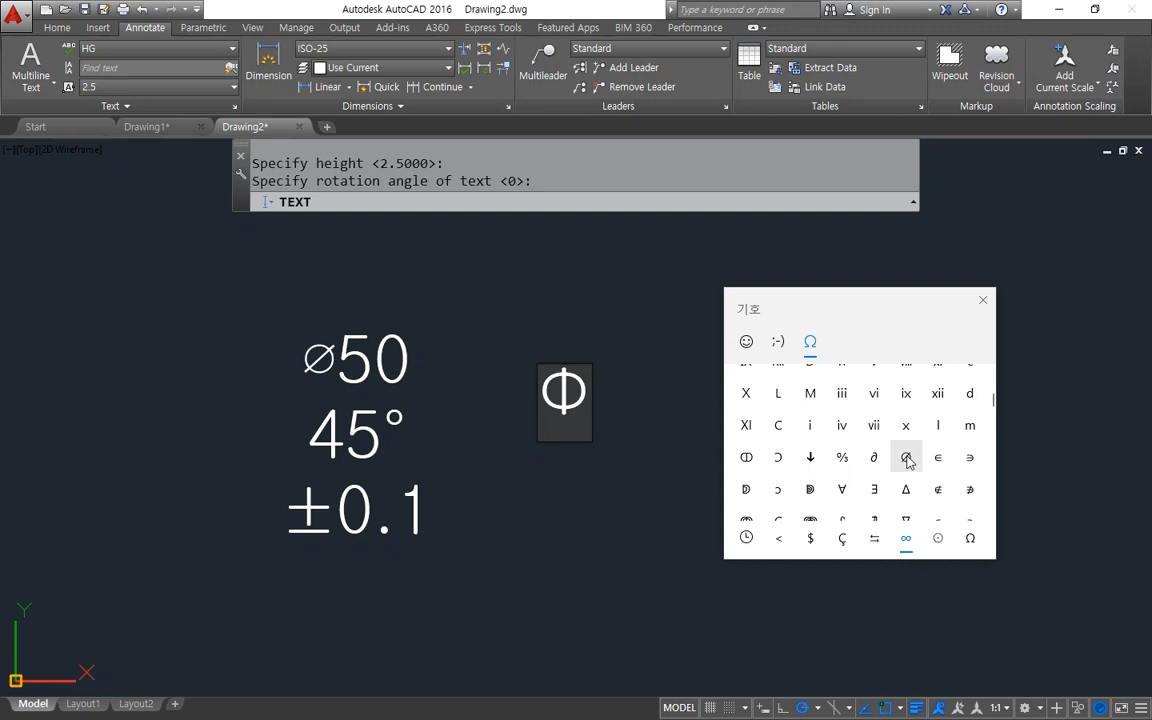
pyautogui.click(905, 457)
pyautogui.scroll(-1, 874, 480)
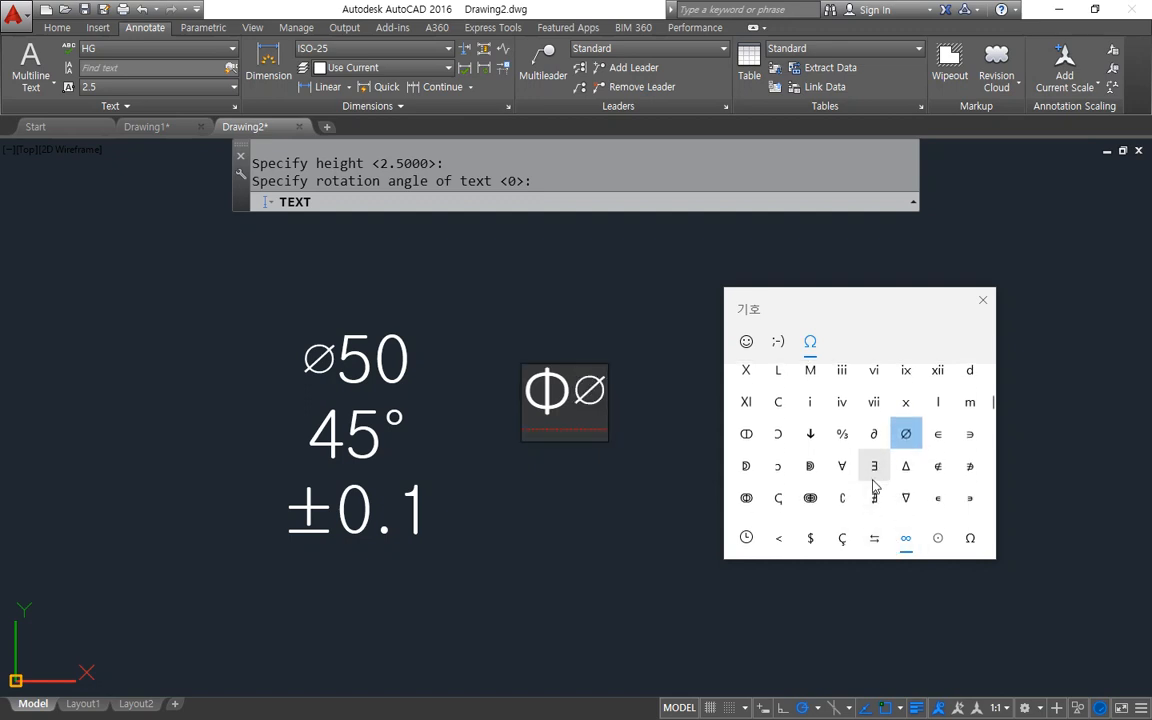
pyautogui.scroll(-5, 874, 487)
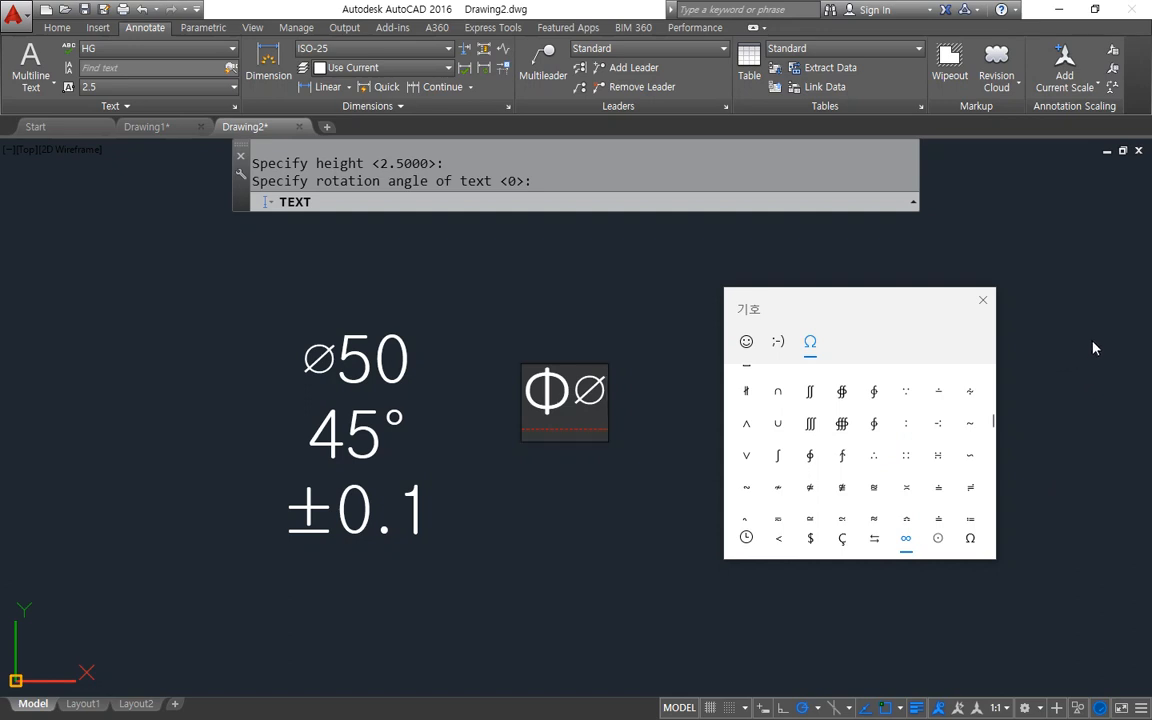
pyautogui.click(984, 301)
pyautogui.click(681, 373)
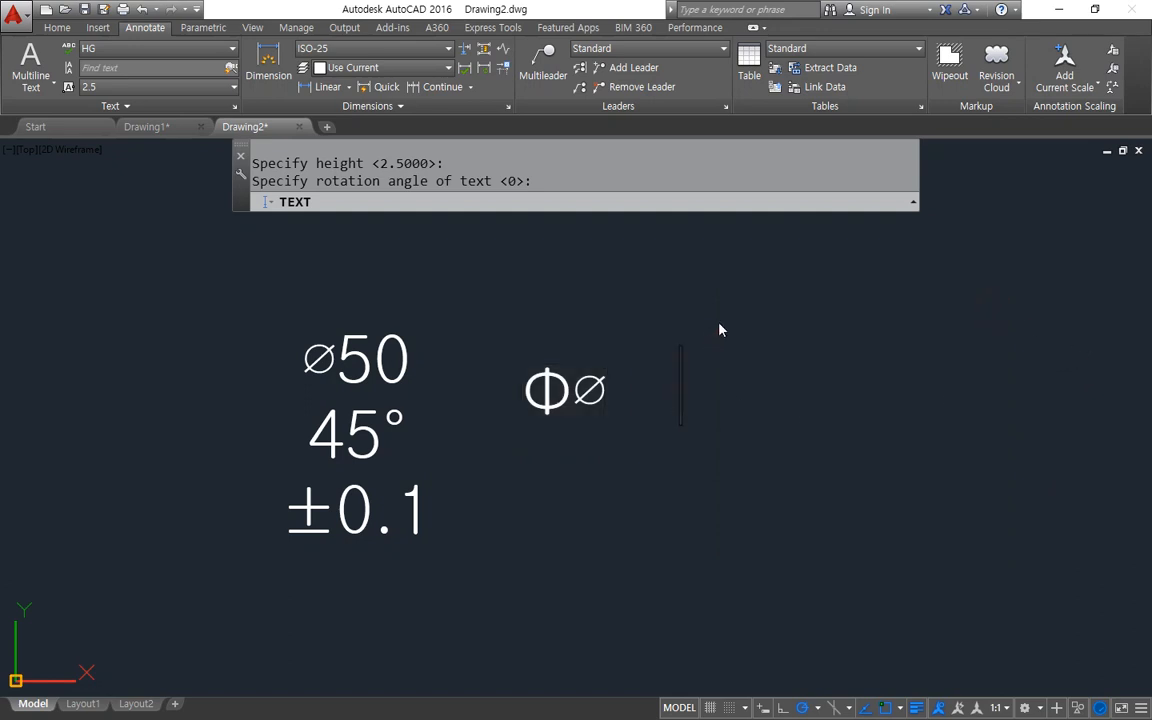
pyautogui.press('Escape')
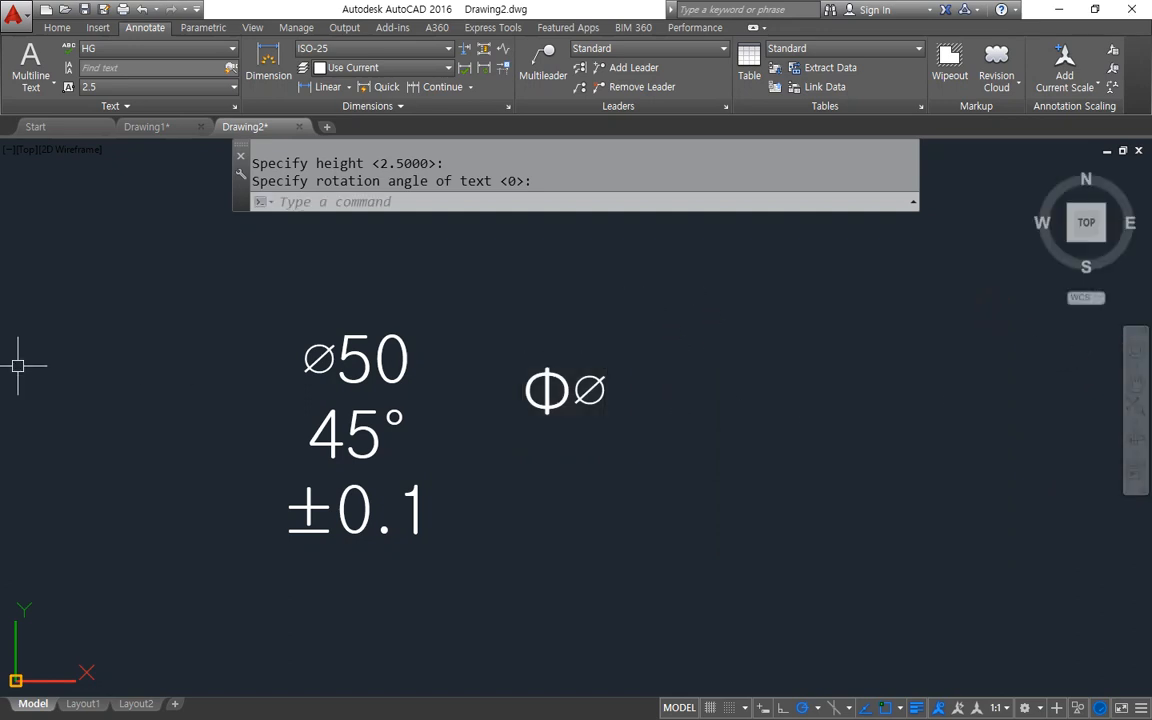
# - Erase all the text objects from the drawing
pyautogui.press('Delete')
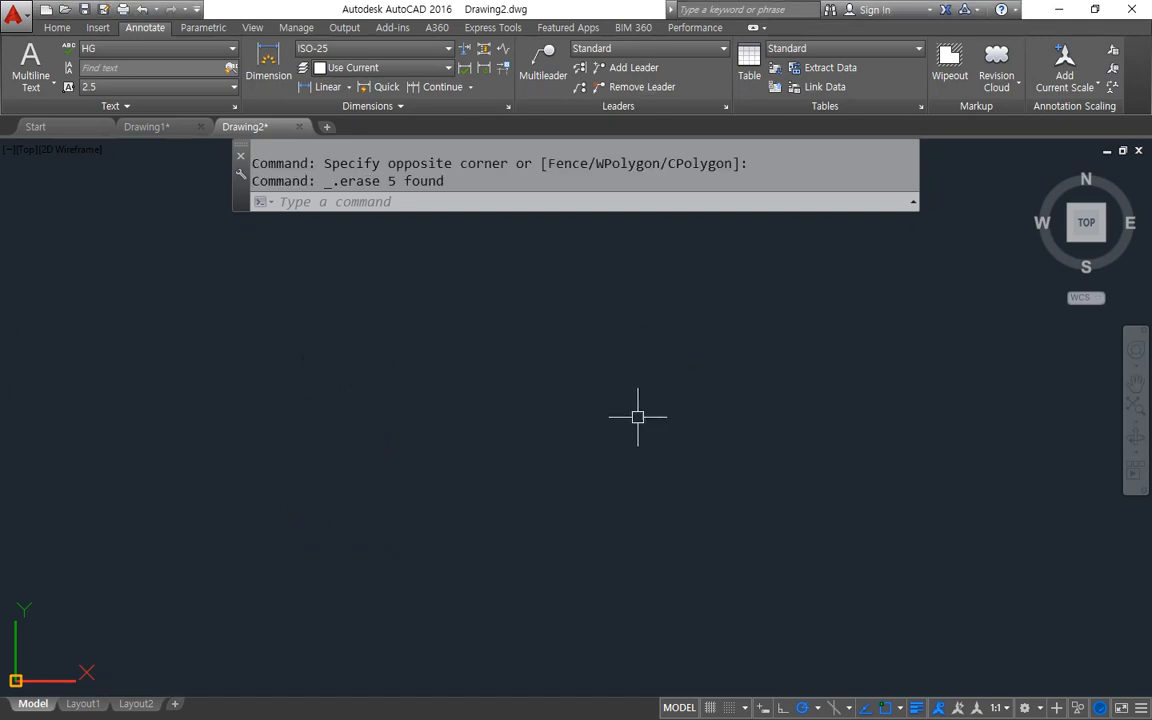
pyautogui.write('ㅡㅅ')
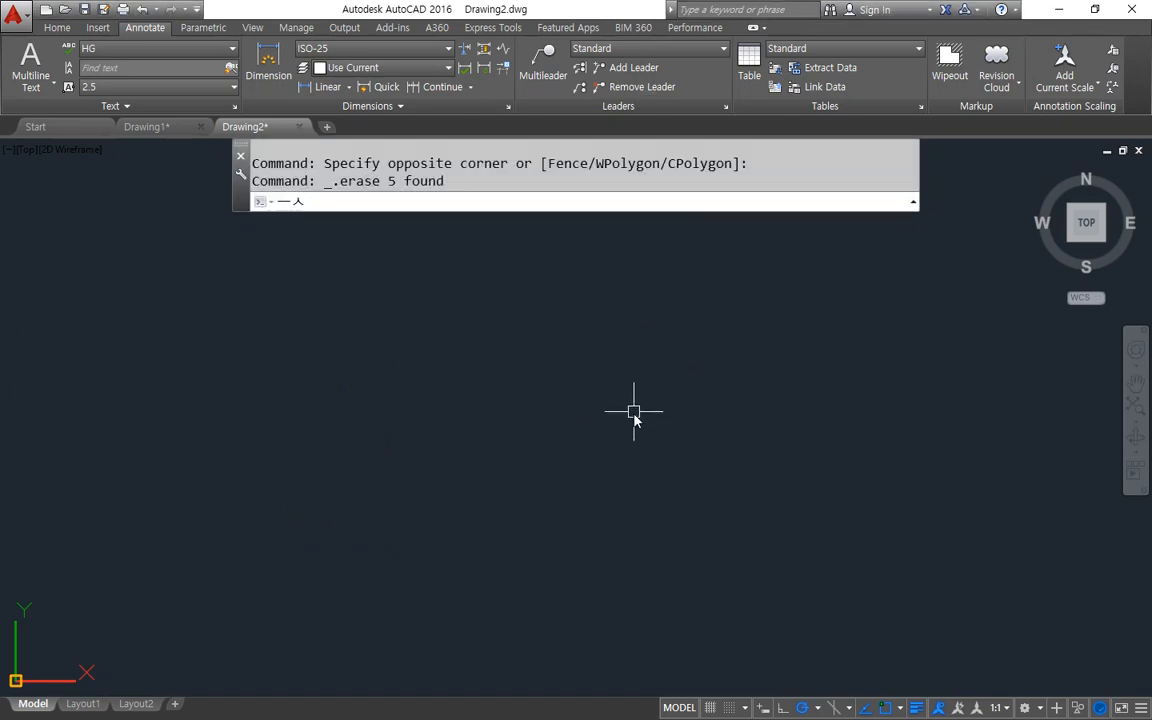
pyautogui.press('Escape')
pyautogui.press('Escape')
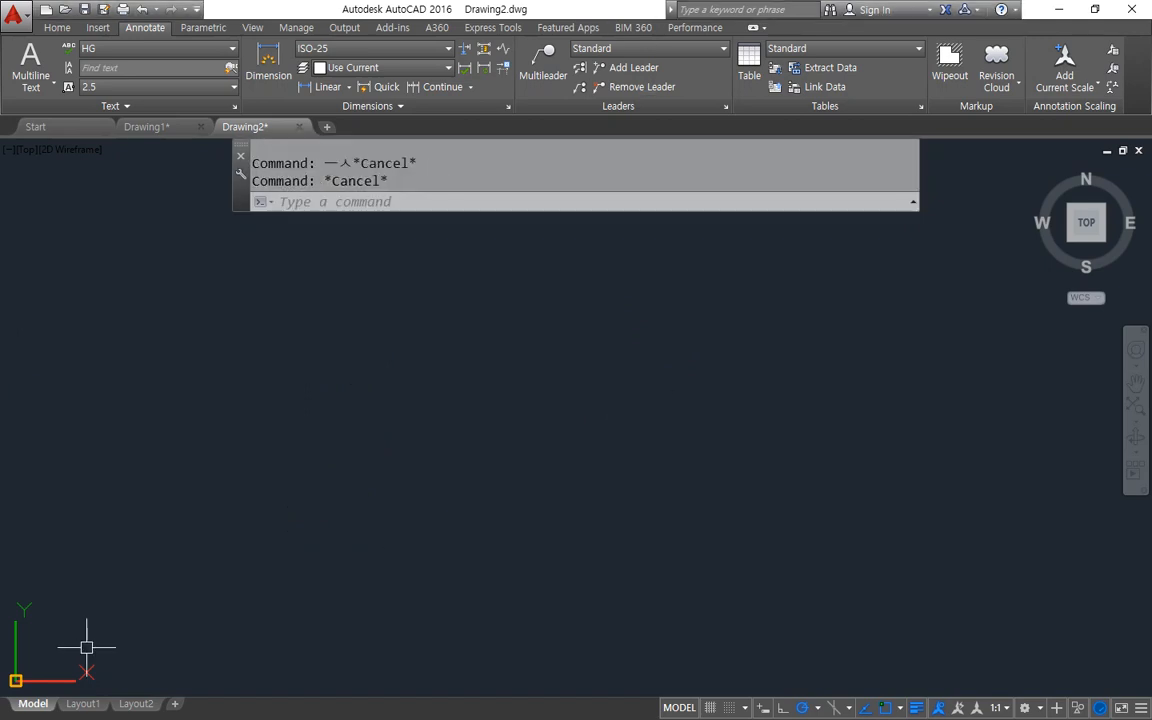
# - Create a multiline text in a wide box across the drawing area and enter "동해물과 백두산이" as the first line
pyautogui.write('mt')
pyautogui.press('Return')
pyautogui.click(208, 249)
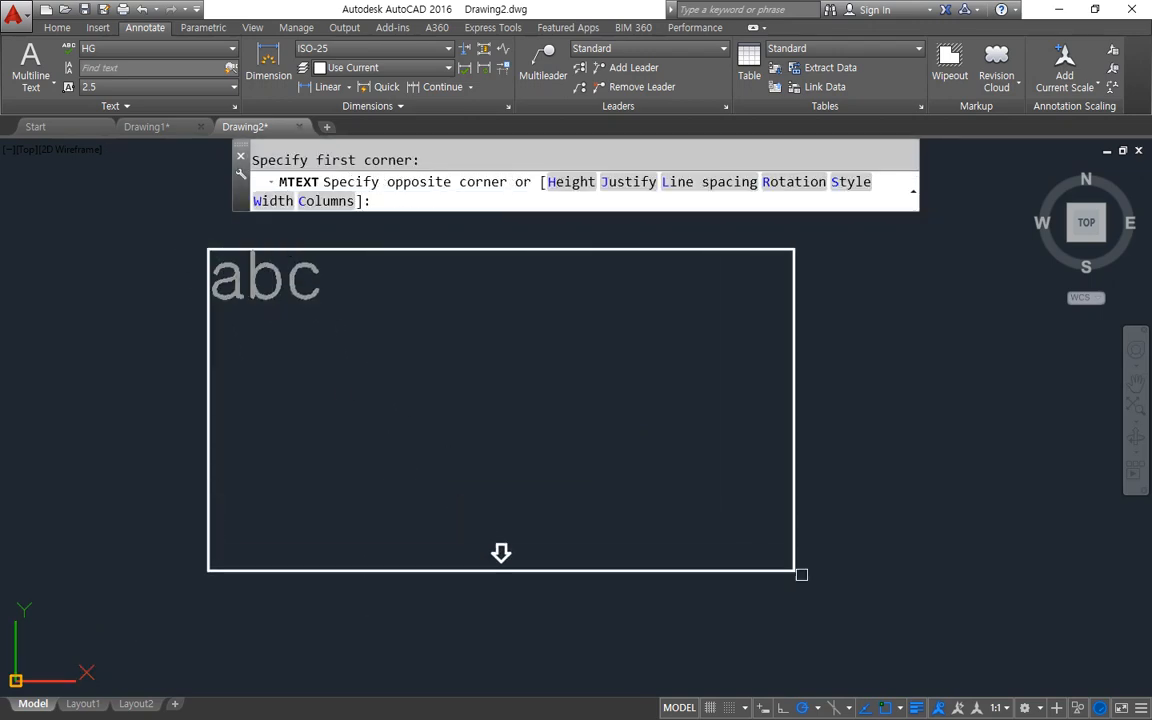
pyautogui.click(922, 596)
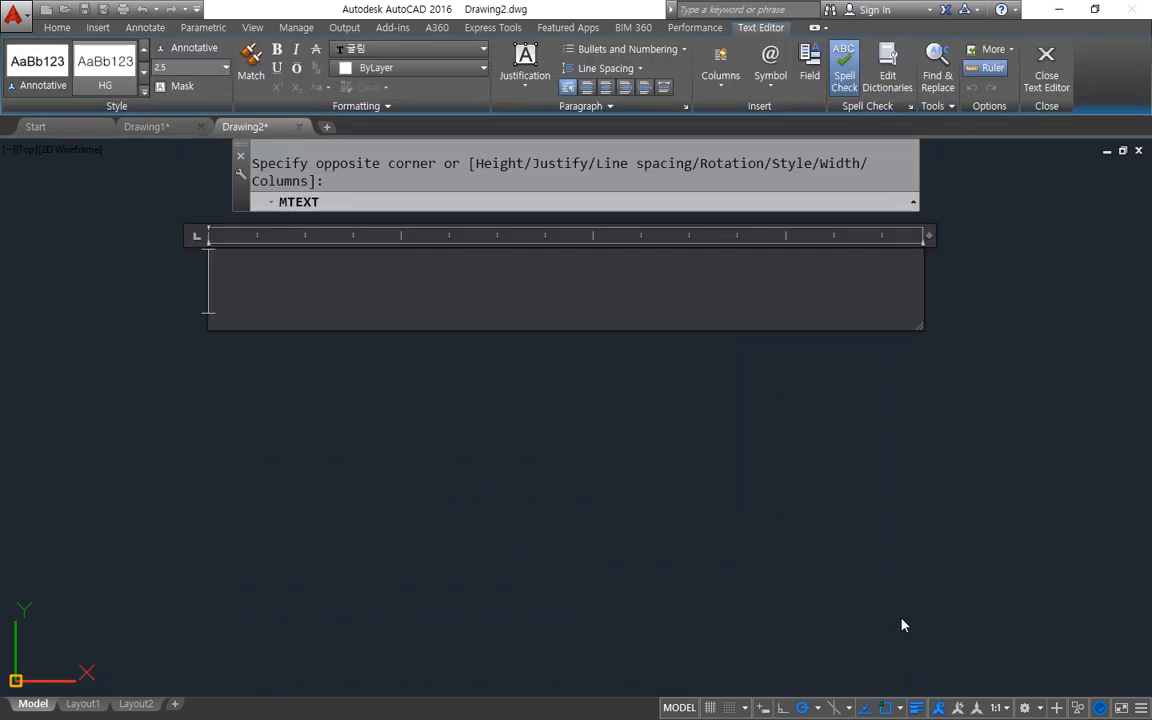
pyautogui.write('ㄷ동해물과 백두')
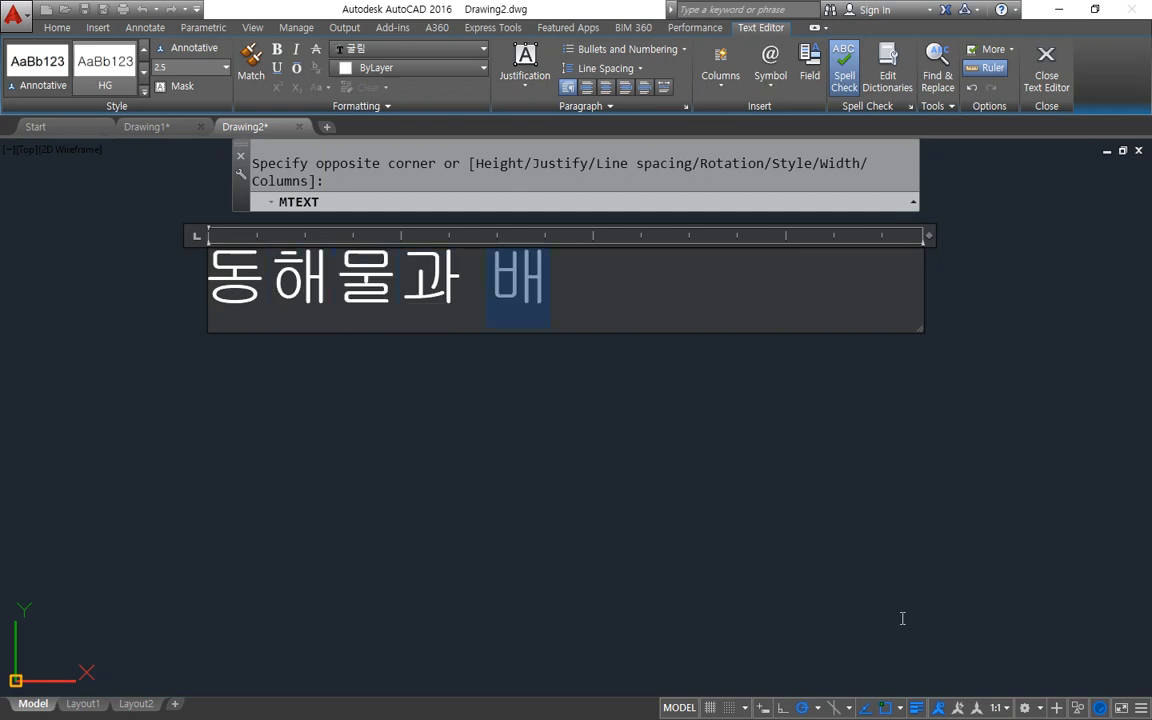
pyautogui.write('산이')
pyautogui.press('Return')
# - Enter "마르고 닳도록" as the second line and "하느님이 보우하사 우리나라만세" as the third line of the multiline text
pyautogui.write('마르')
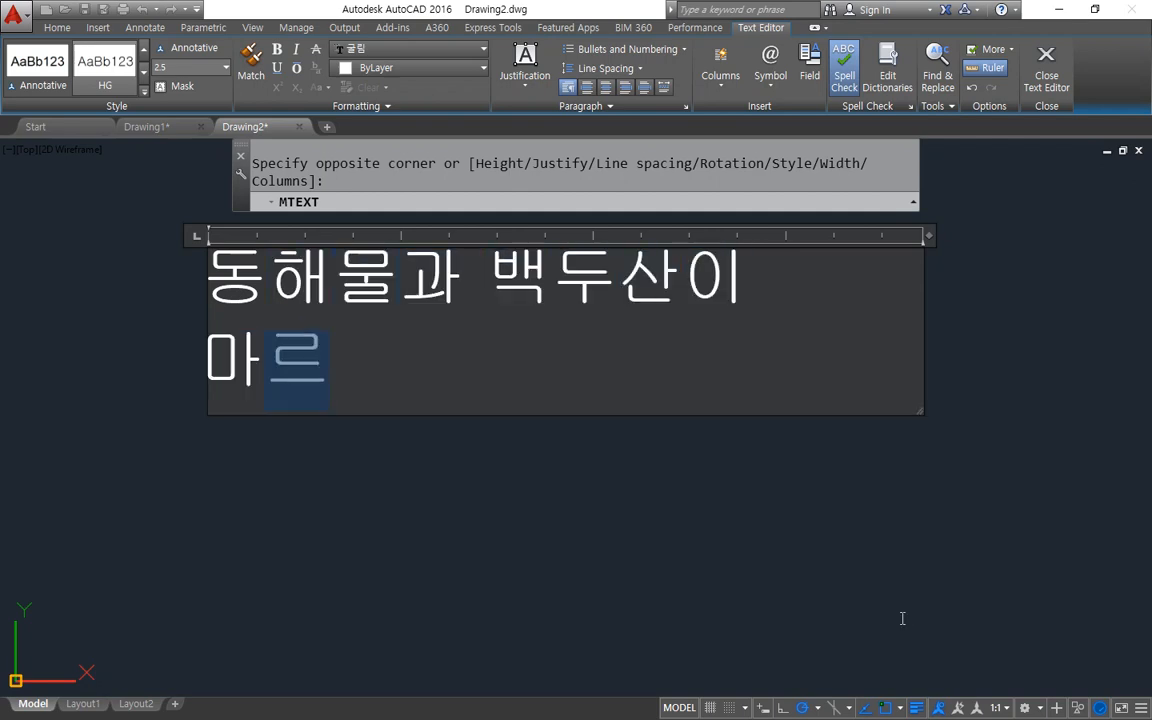
pyautogui.write('고 닳도록')
pyautogui.press('Return')
pyautogui.write('한느님이 보웋')
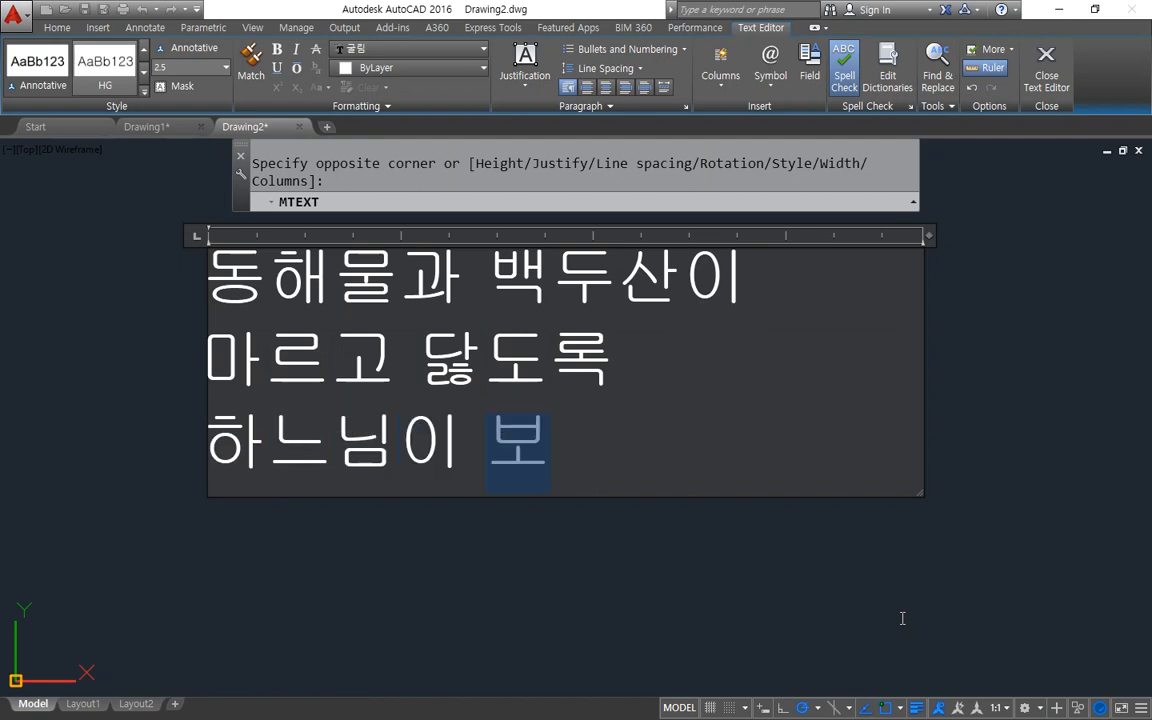
pyautogui.write('하사 우리')
pyautogui.press('Return')
pyautogui.write('나람')
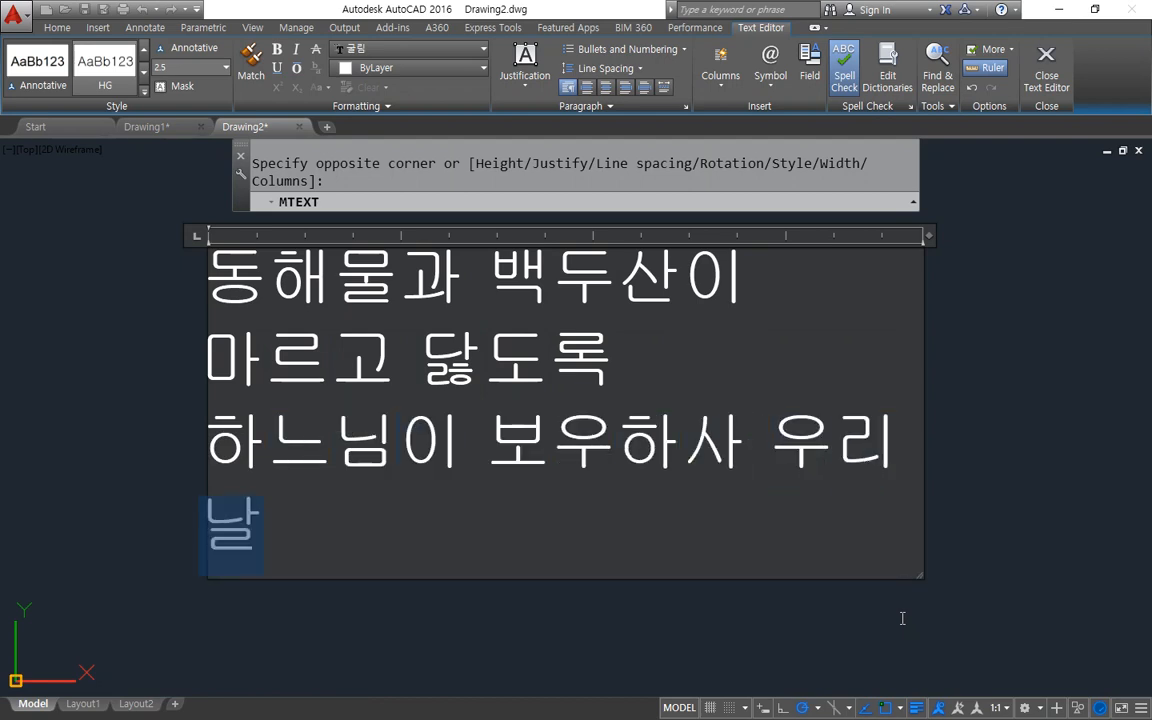
pyautogui.write('만세')
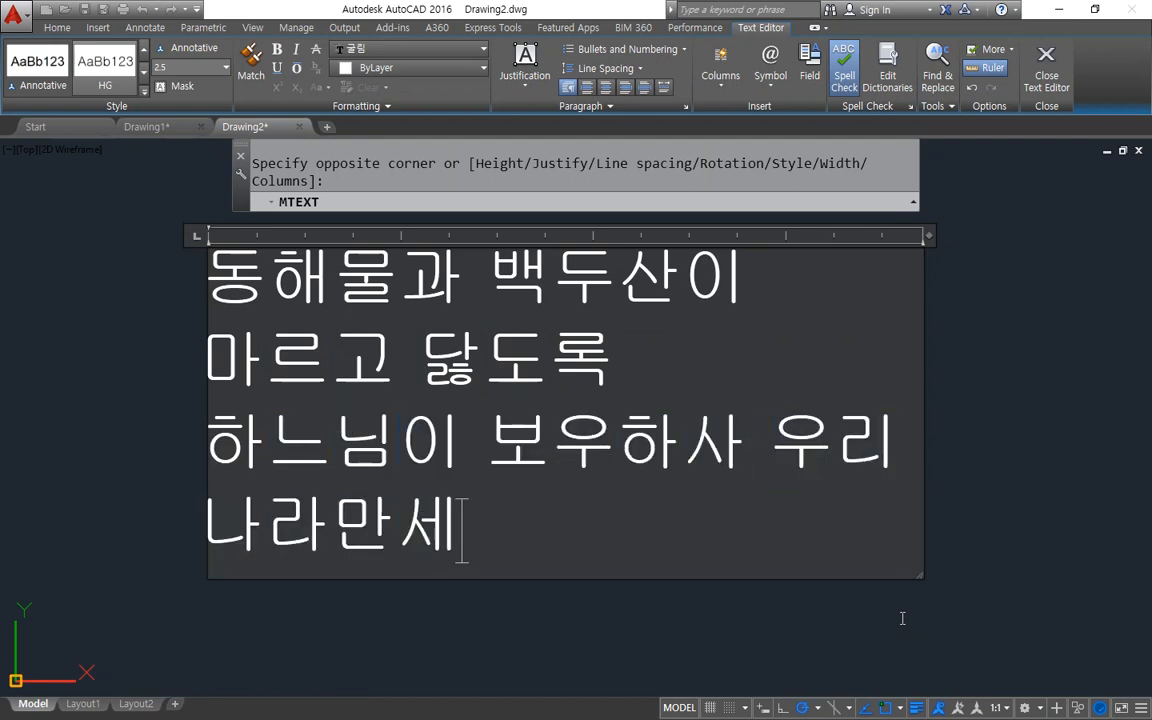
# - Format the line "마르고 닳도록" with text height 3, bold and the red colour 237,31,36
pyautogui.moveTo(600, 340); pyautogui.dragTo(211, 340)
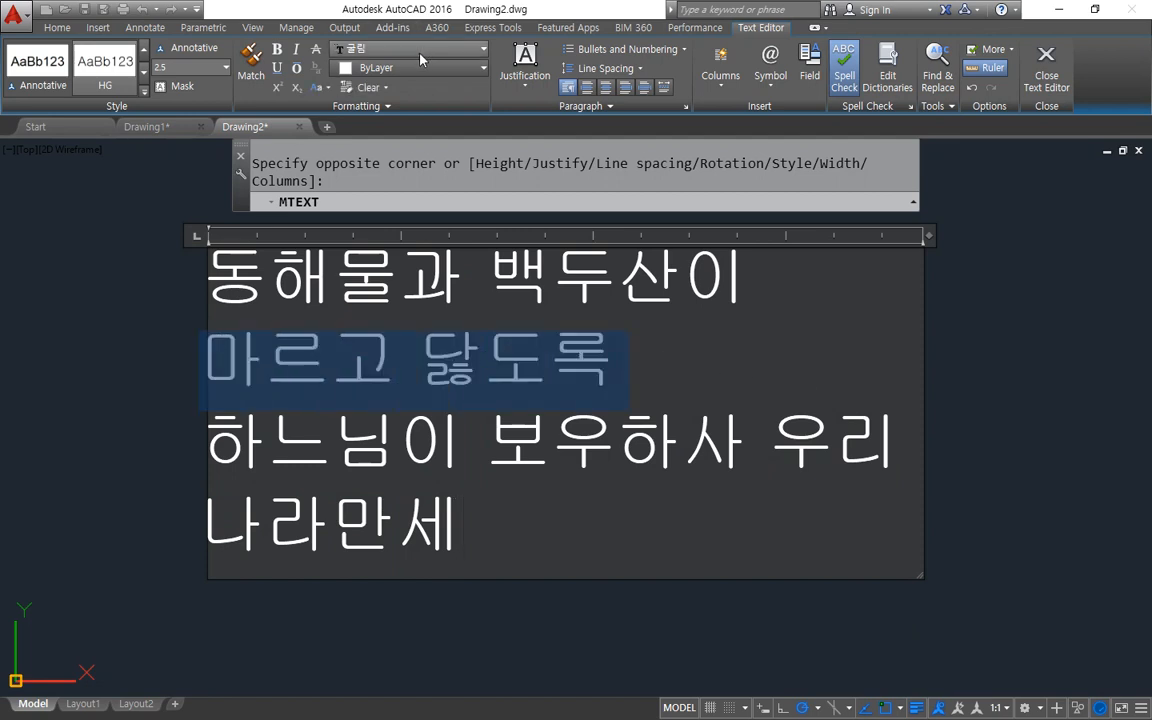
pyautogui.click(228, 70)
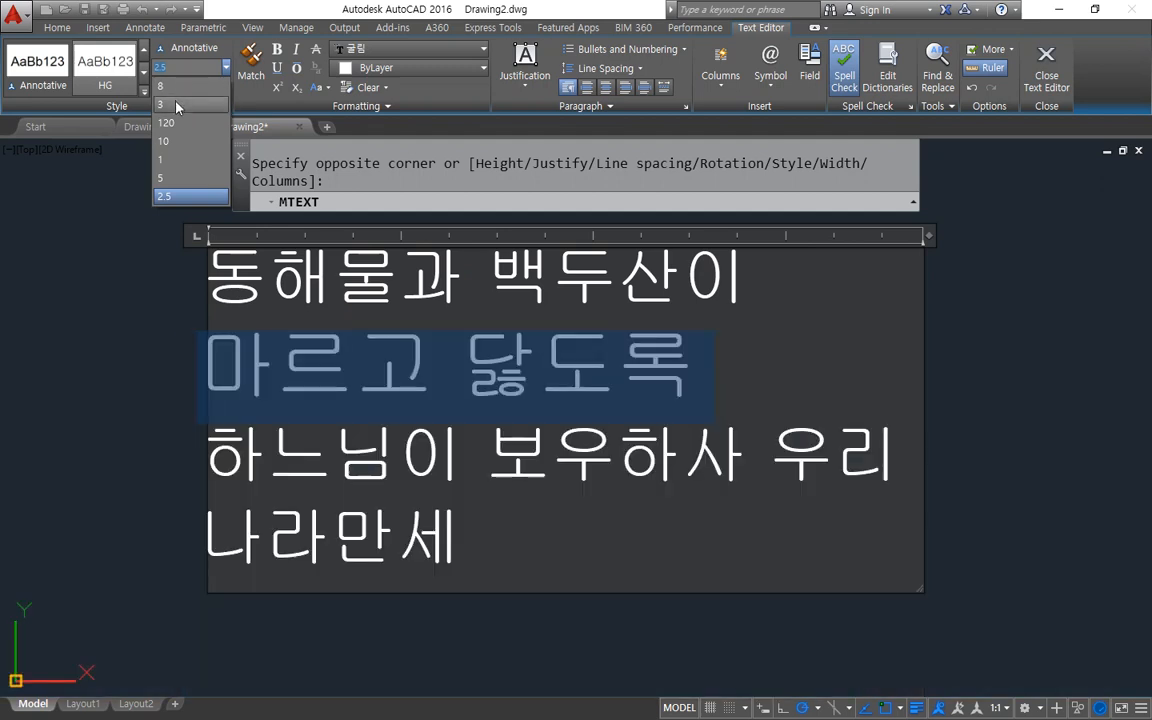
pyautogui.click(177, 105)
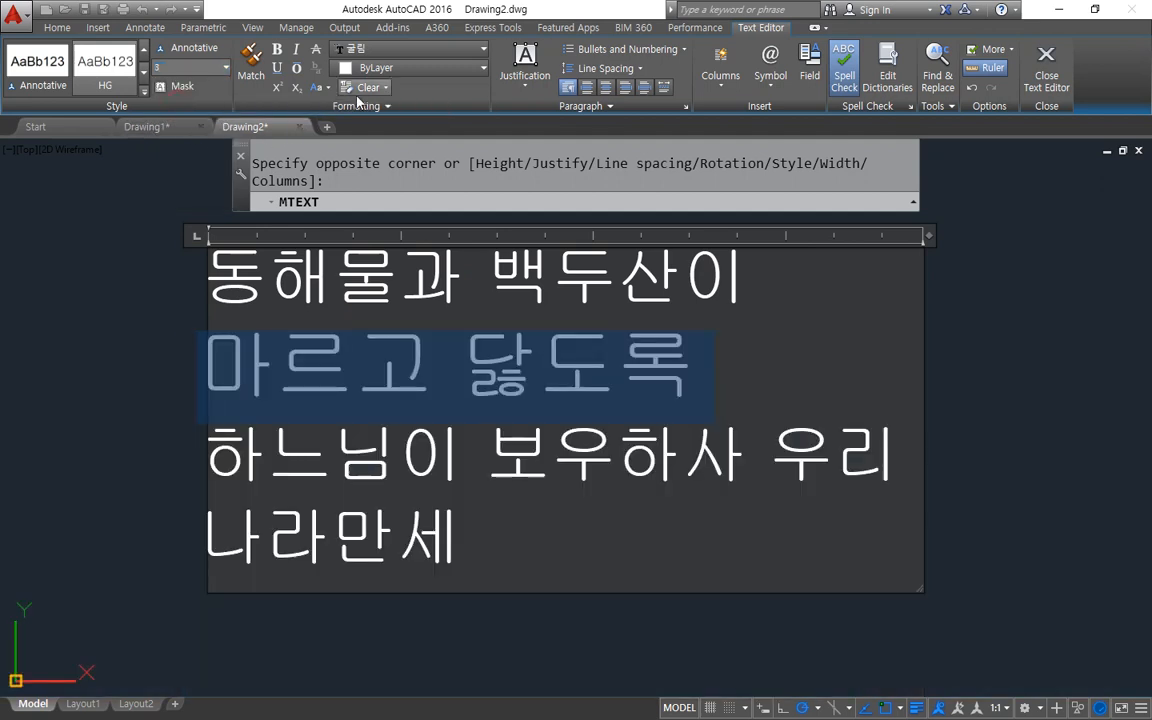
pyautogui.click(282, 57)
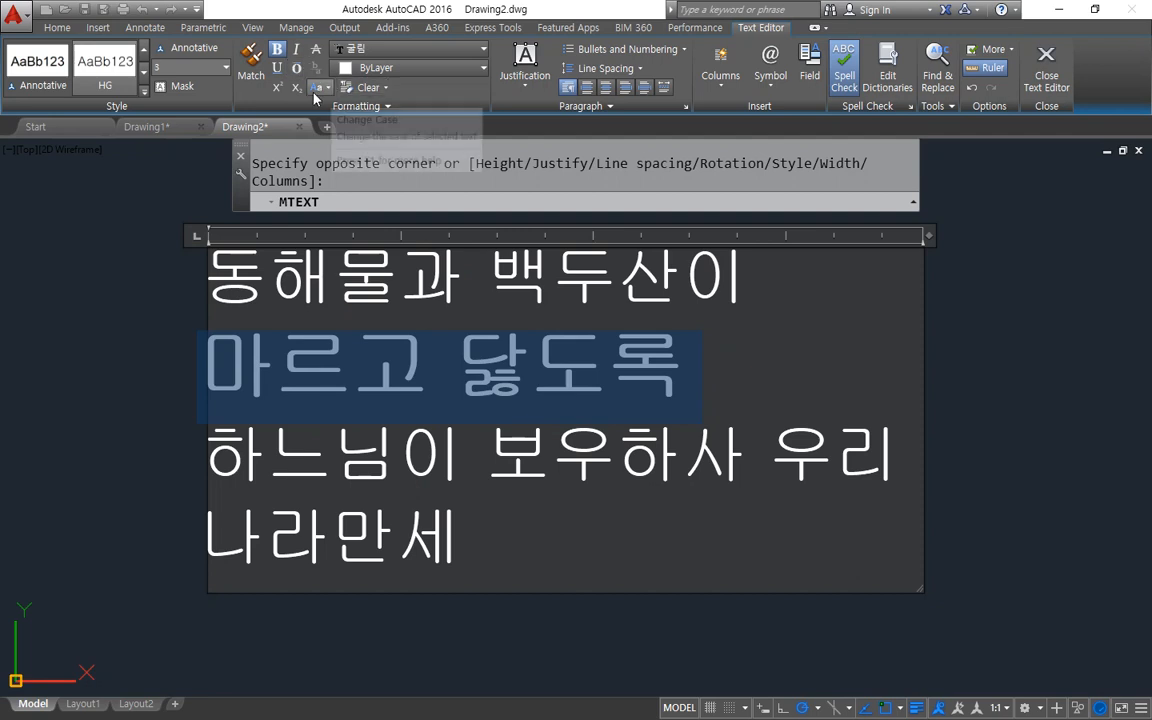
pyautogui.click(402, 70)
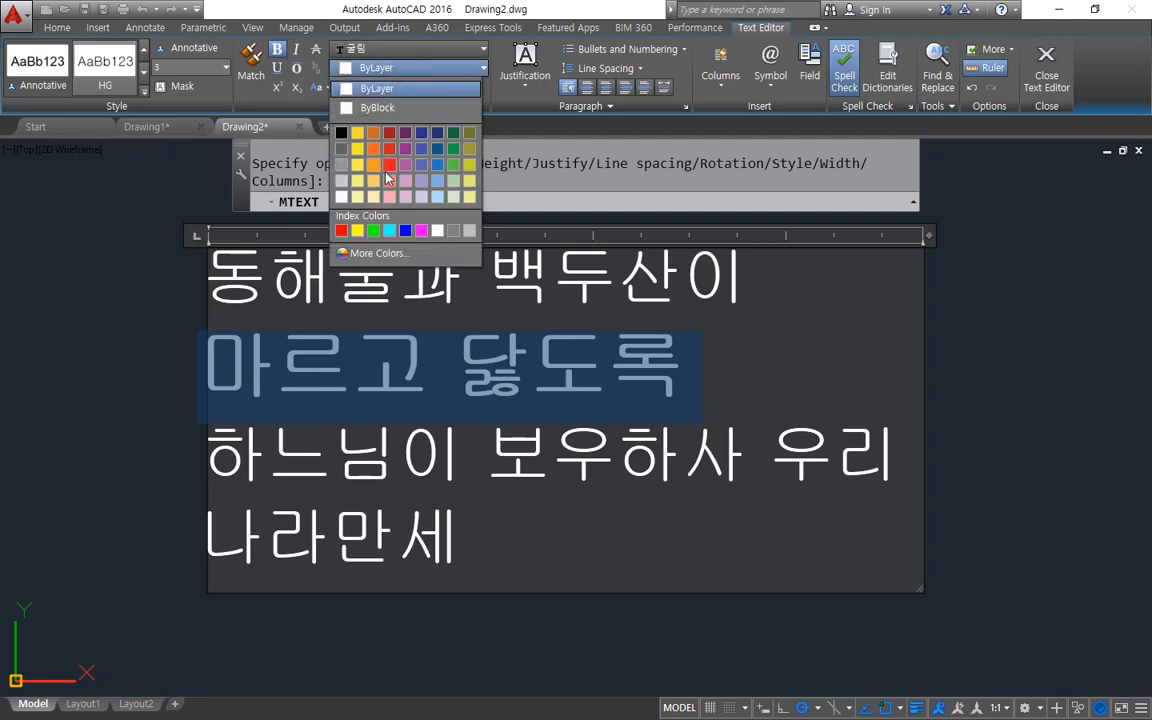
pyautogui.click(350, 158)
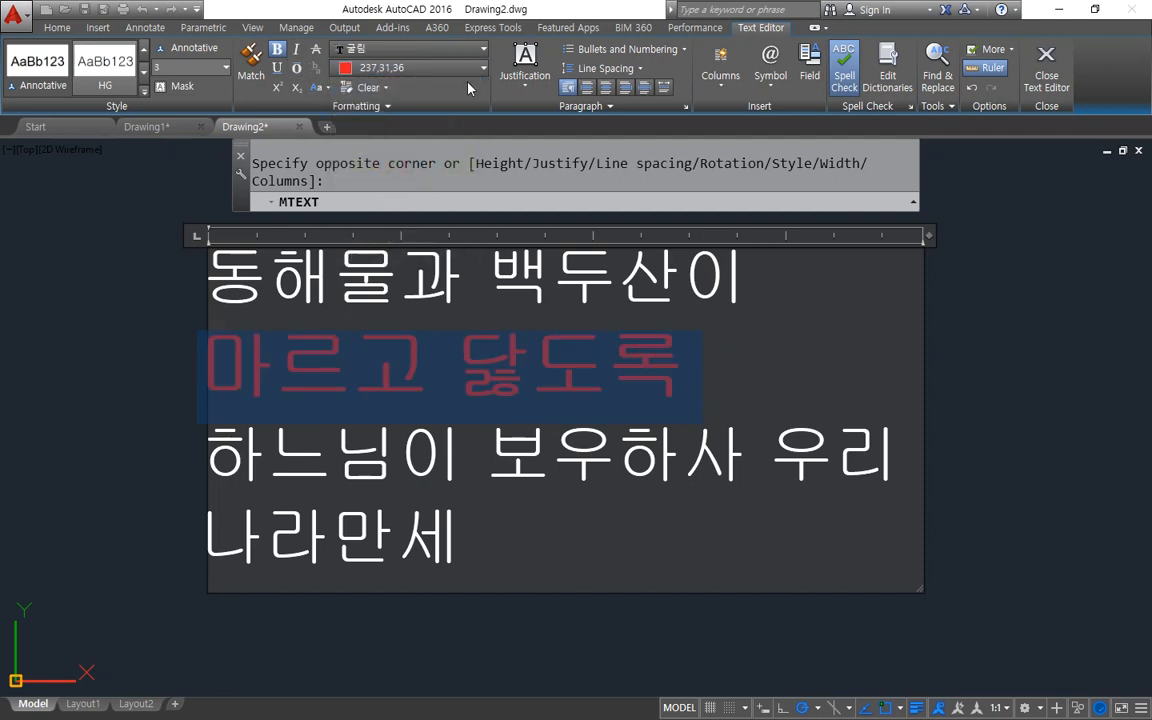
# - Set the multiline text's justification to Middle Center and append a degree symbol to the red line
pyautogui.click(525, 78)
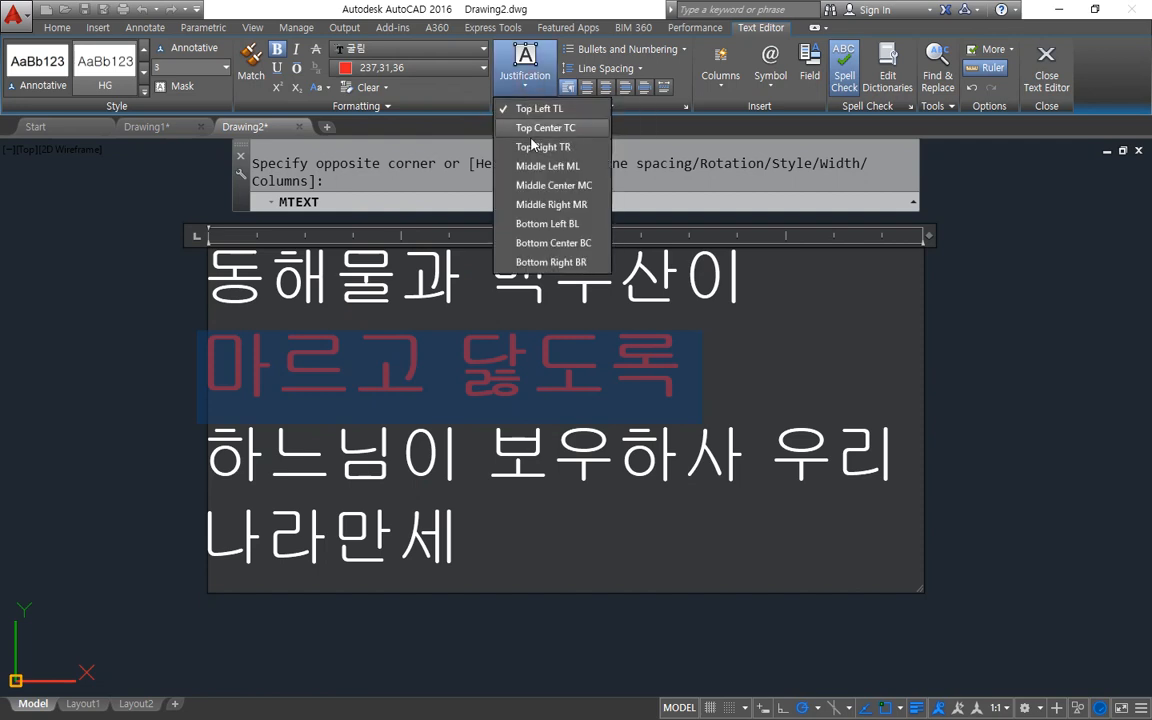
pyautogui.click(552, 186)
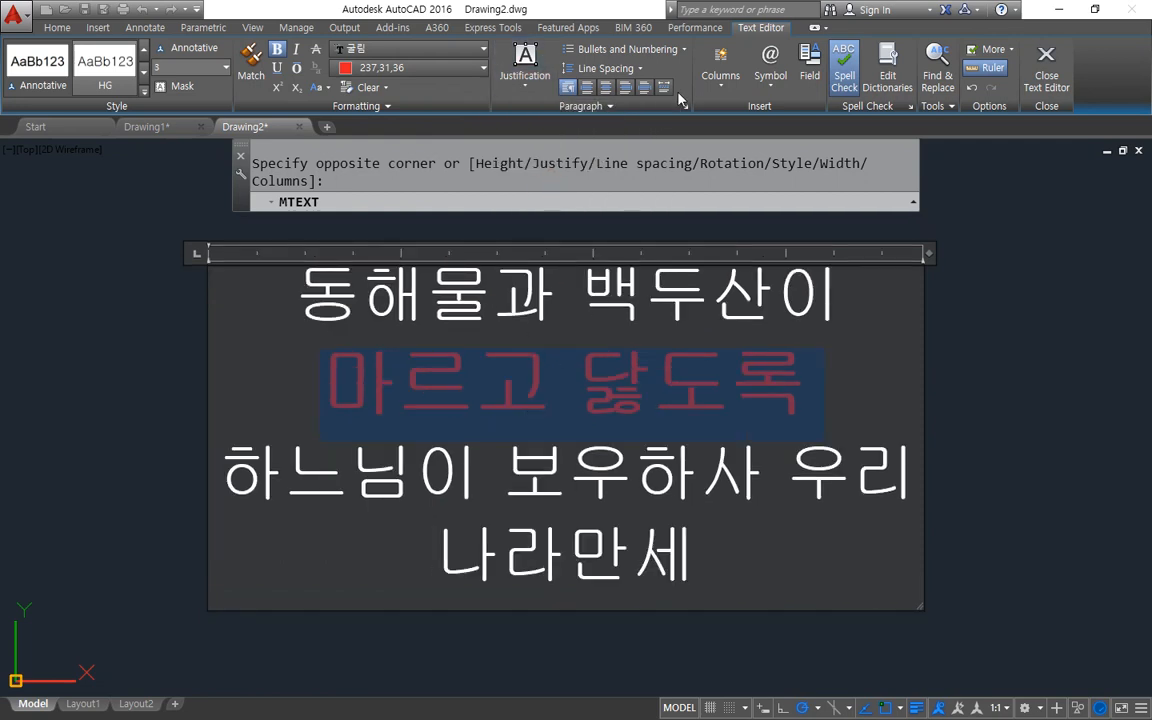
pyautogui.click(803, 385)
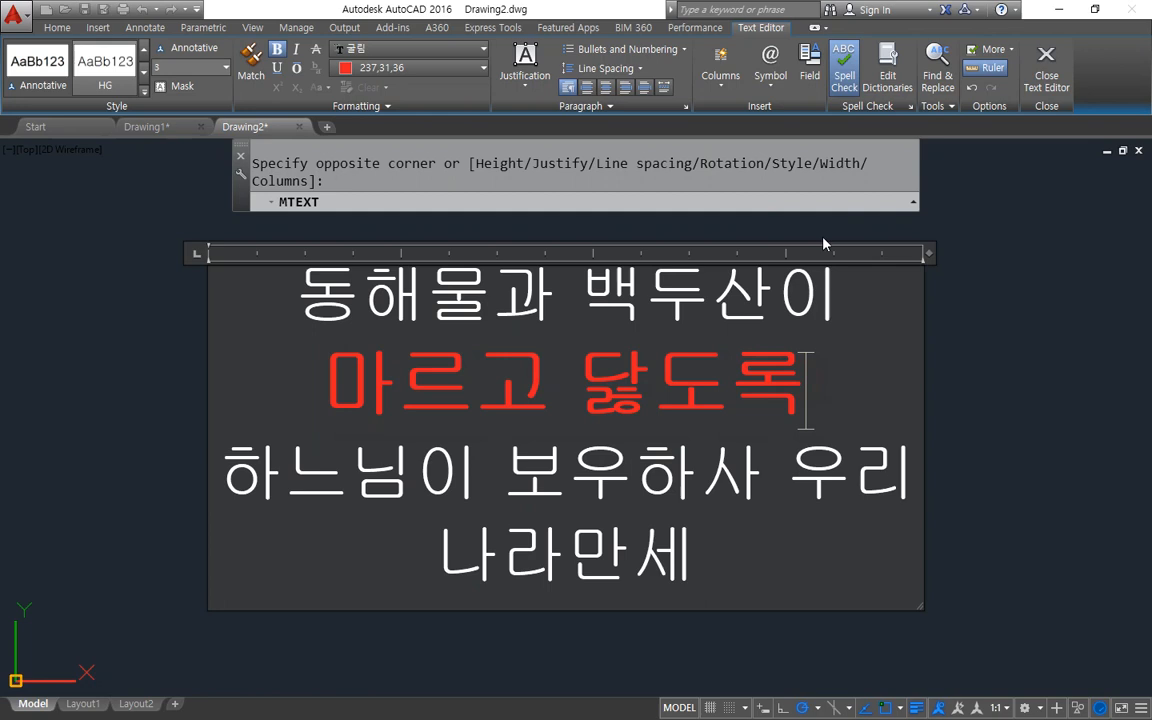
pyautogui.click(770, 70)
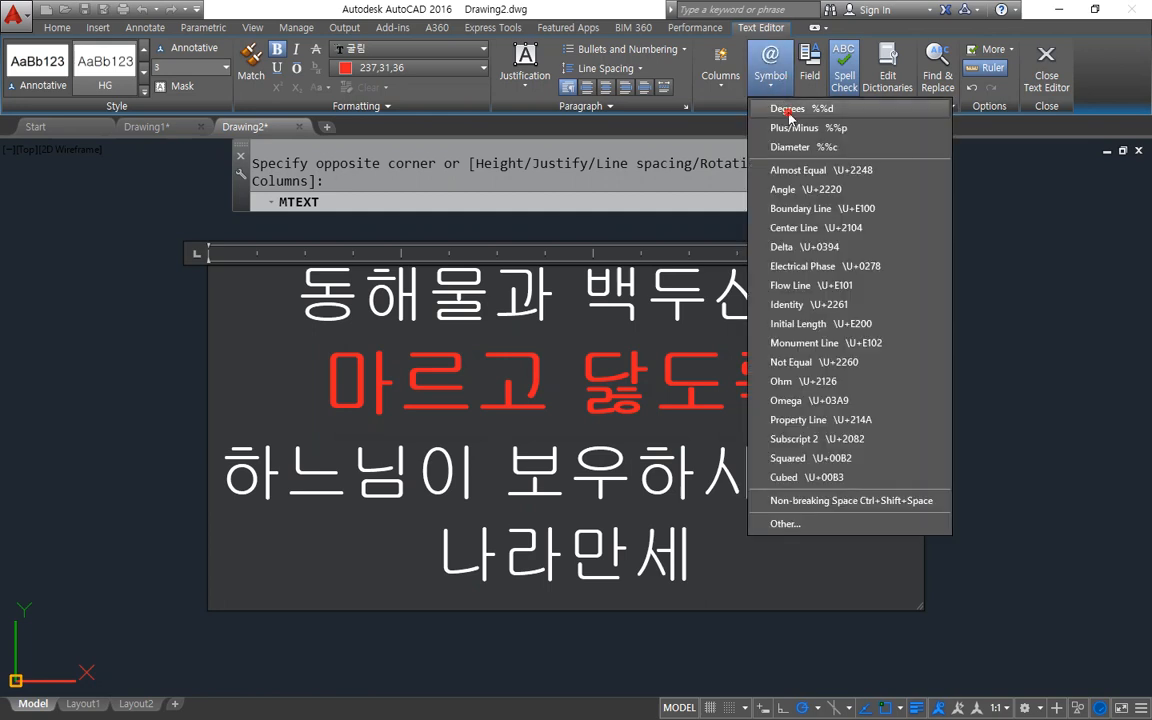
pyautogui.click(787, 109)
# - Insert the Plus/Minus and Delta symbols directly after "하느님이" in the third line
pyautogui.click(479, 462)
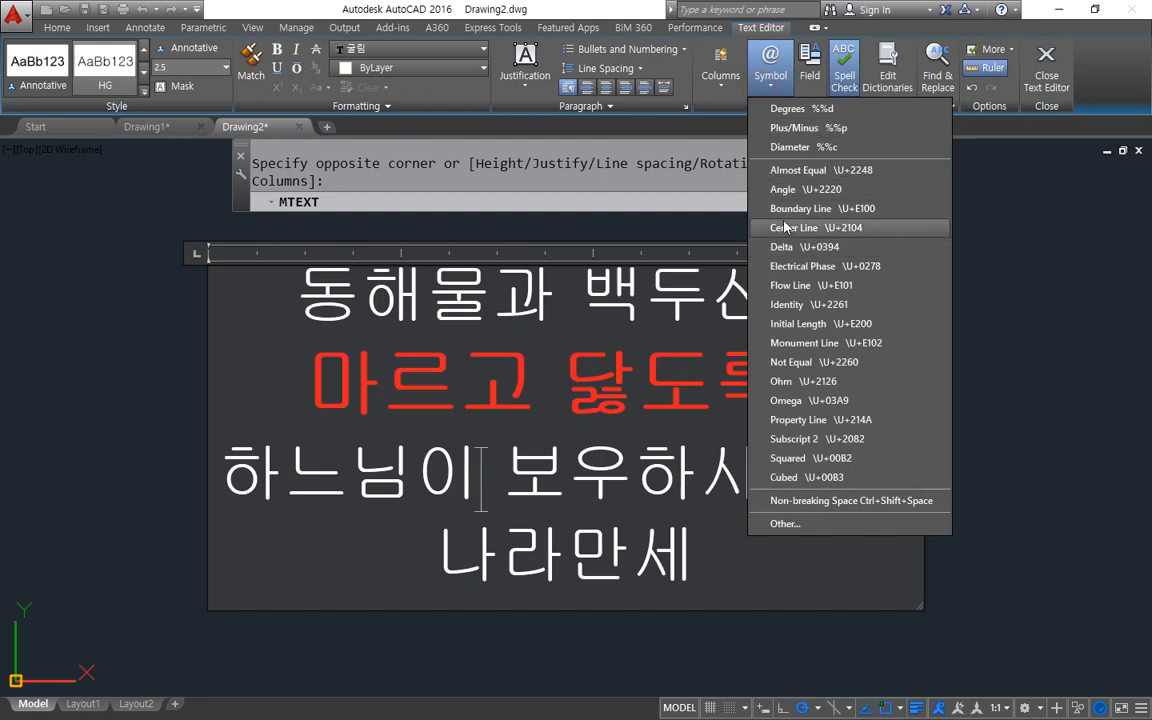
pyautogui.click(792, 128)
pyautogui.click(770, 66)
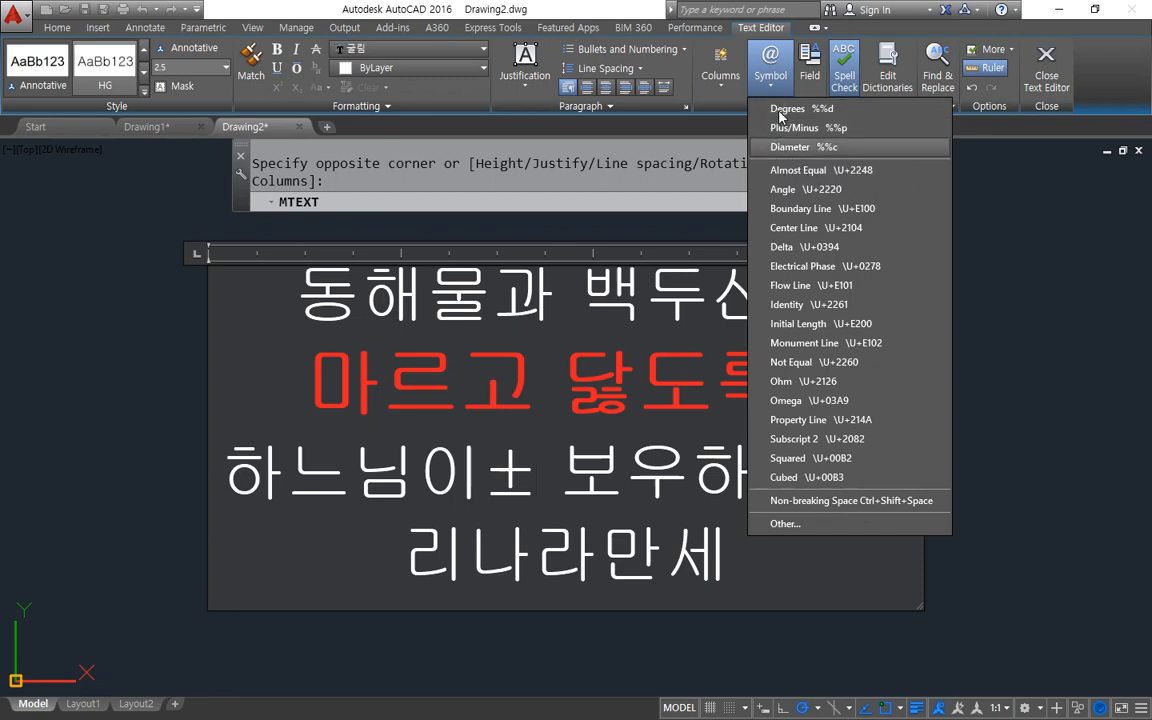
pyautogui.click(790, 246)
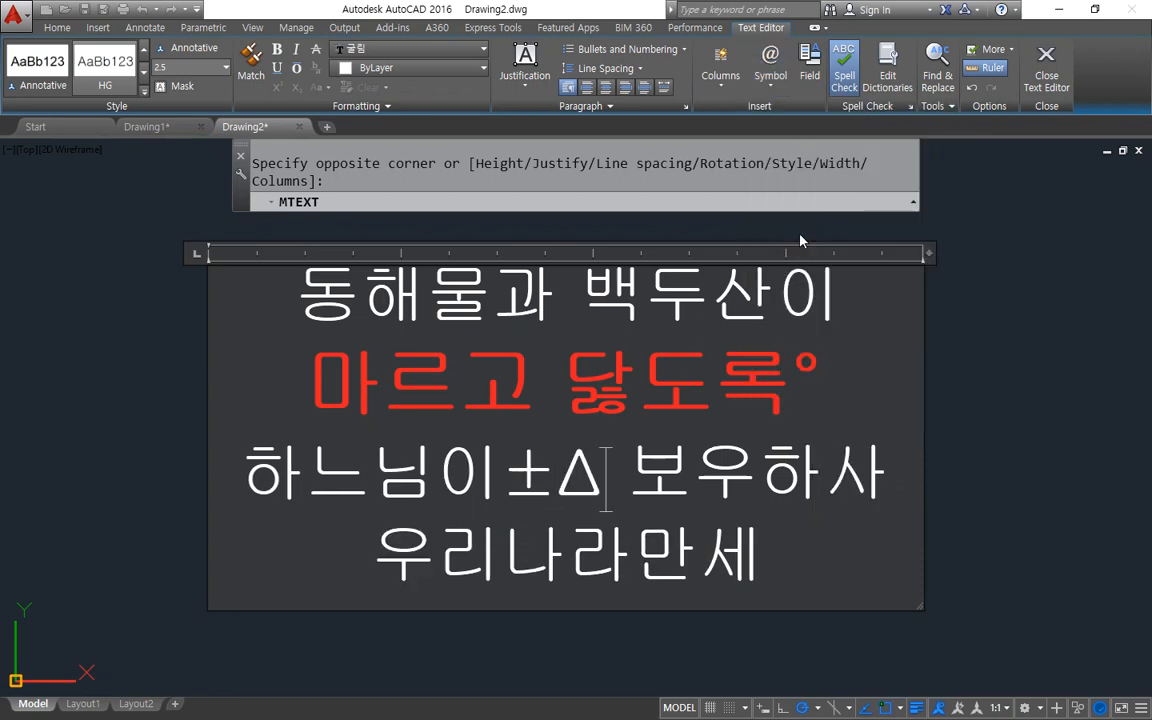
# - Insert the Almost Equal symbol (≈) directly after the Delta symbol in the third line and finish editing the multiline text
pyautogui.click(770, 66)
pyautogui.click(799, 172)
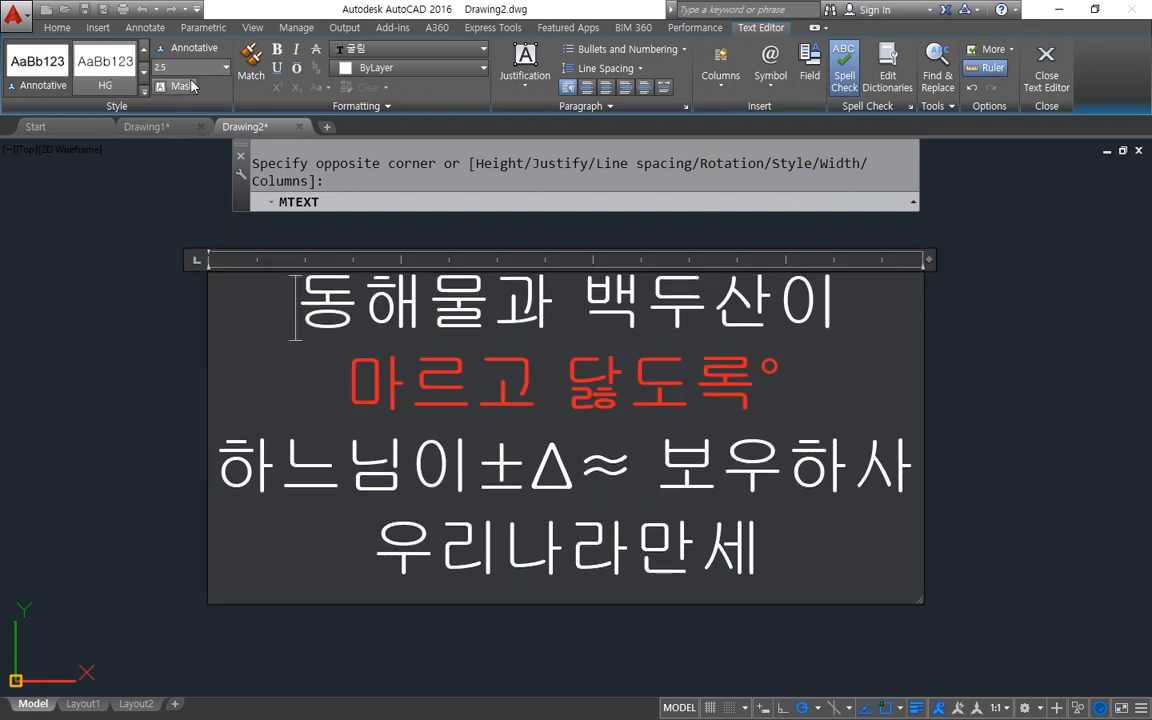
pyautogui.click(392, 51)
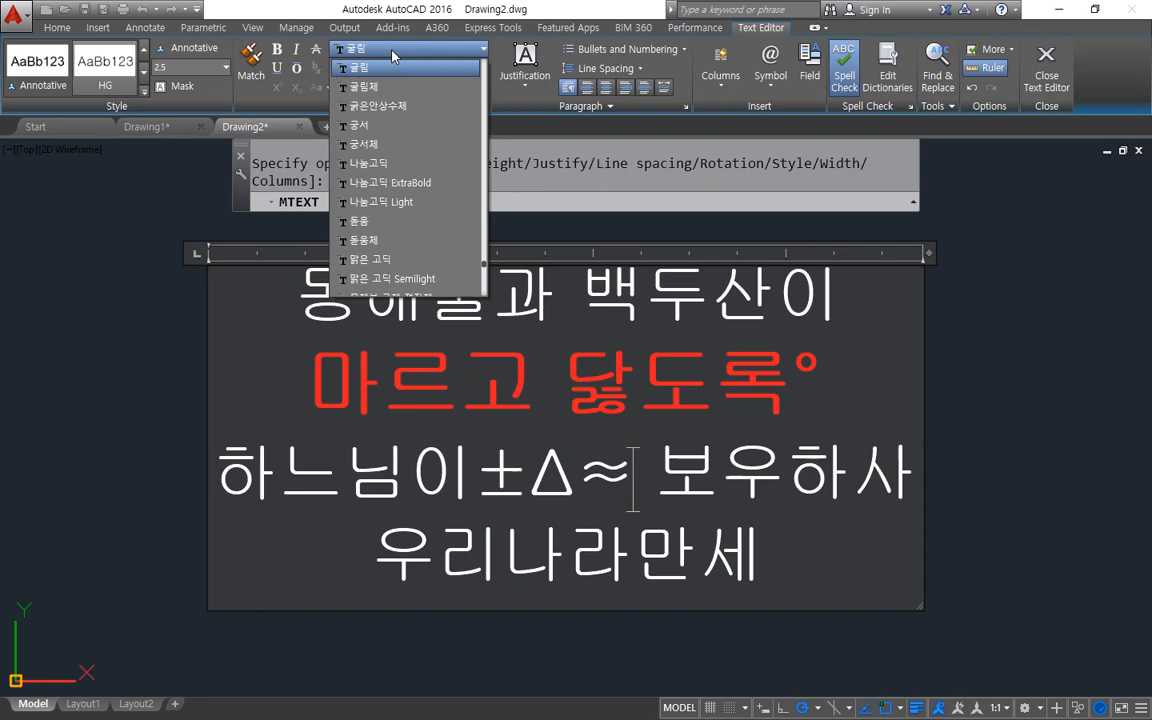
pyautogui.click(392, 51)
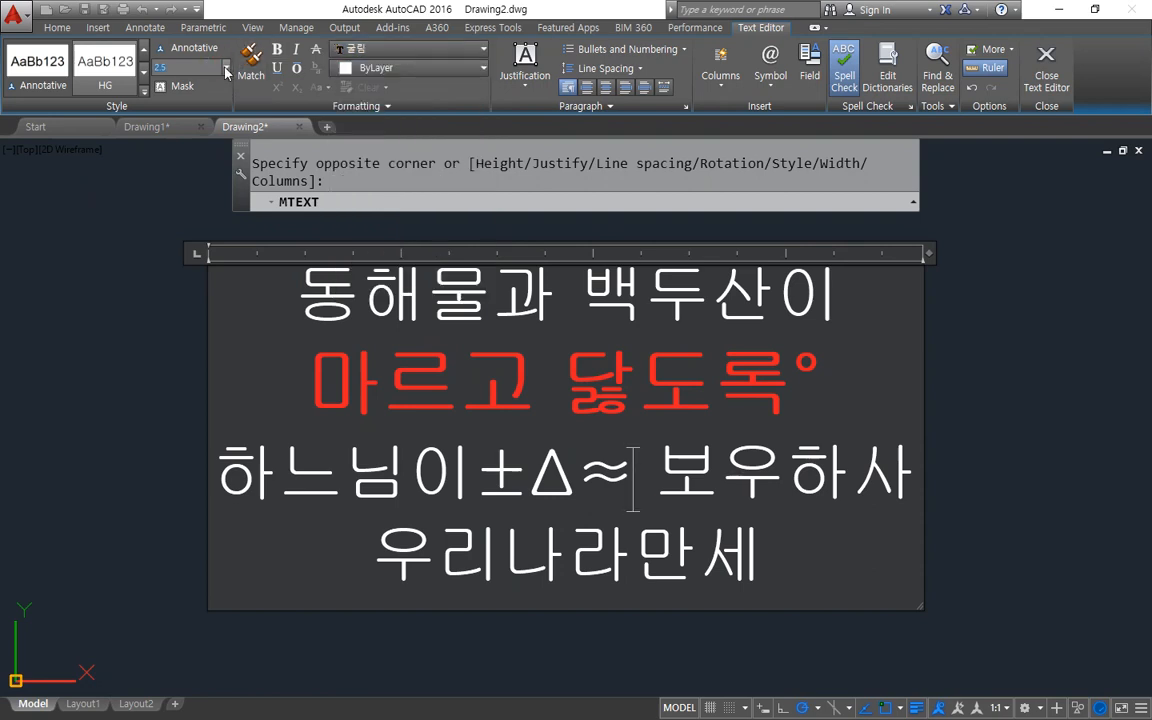
pyautogui.click(226, 68)
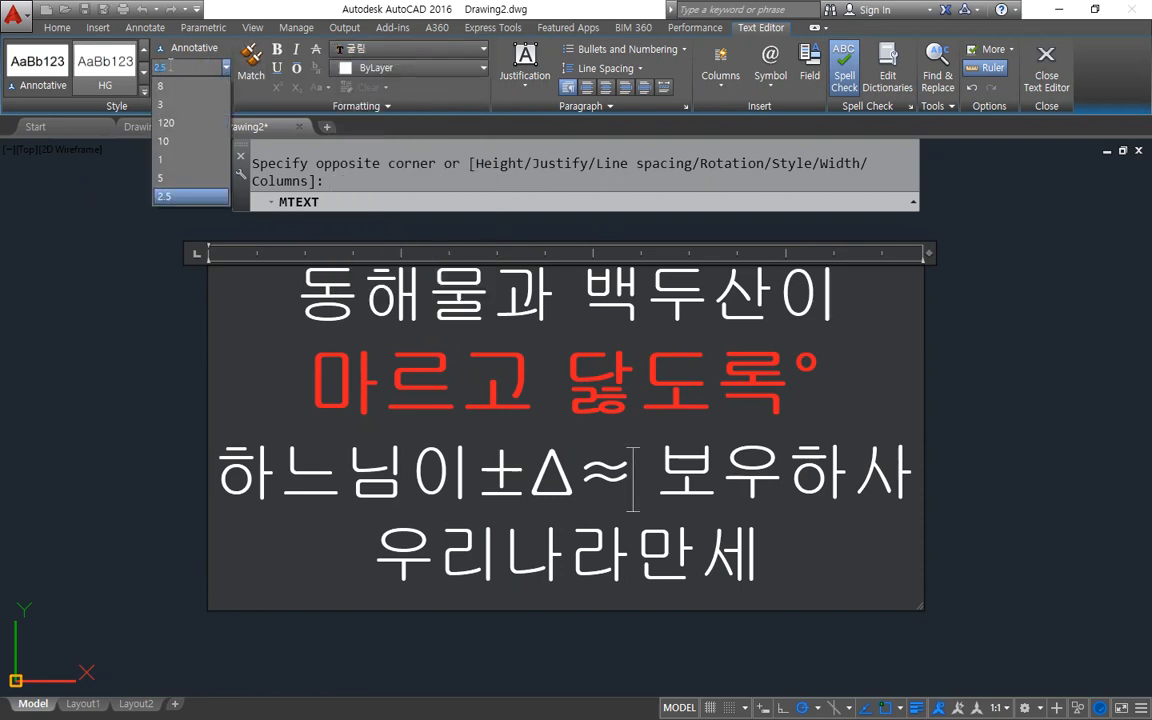
pyautogui.click(1043, 74)
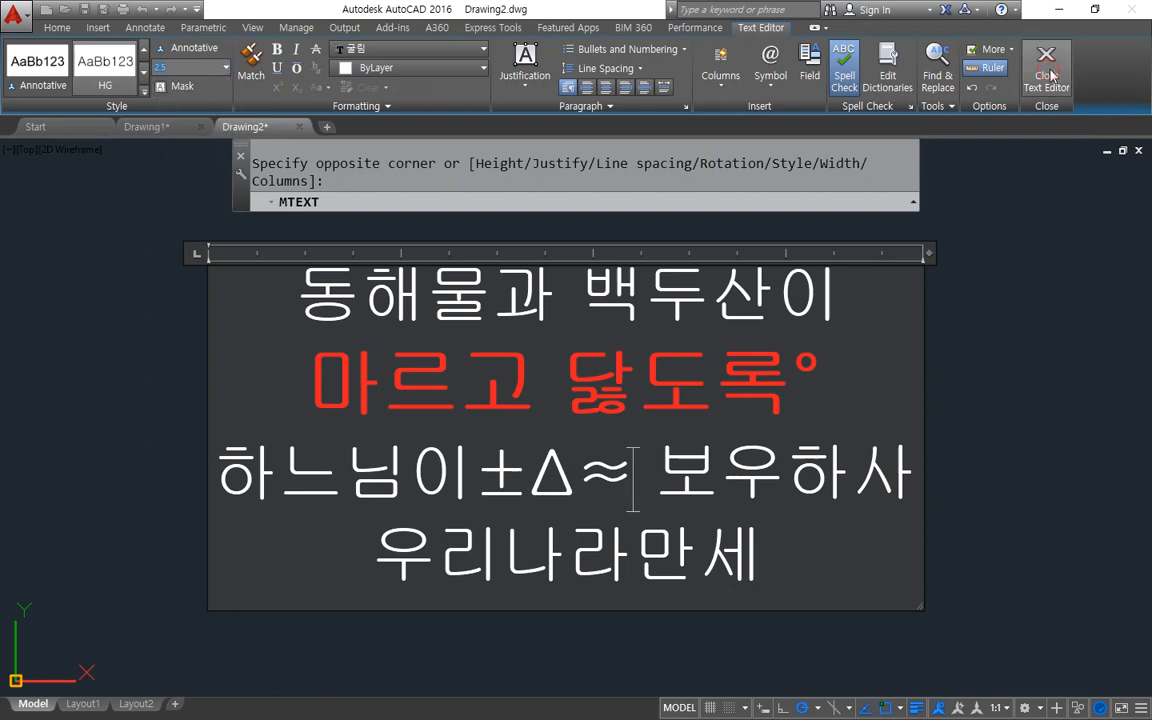
pyautogui.click(1043, 76)
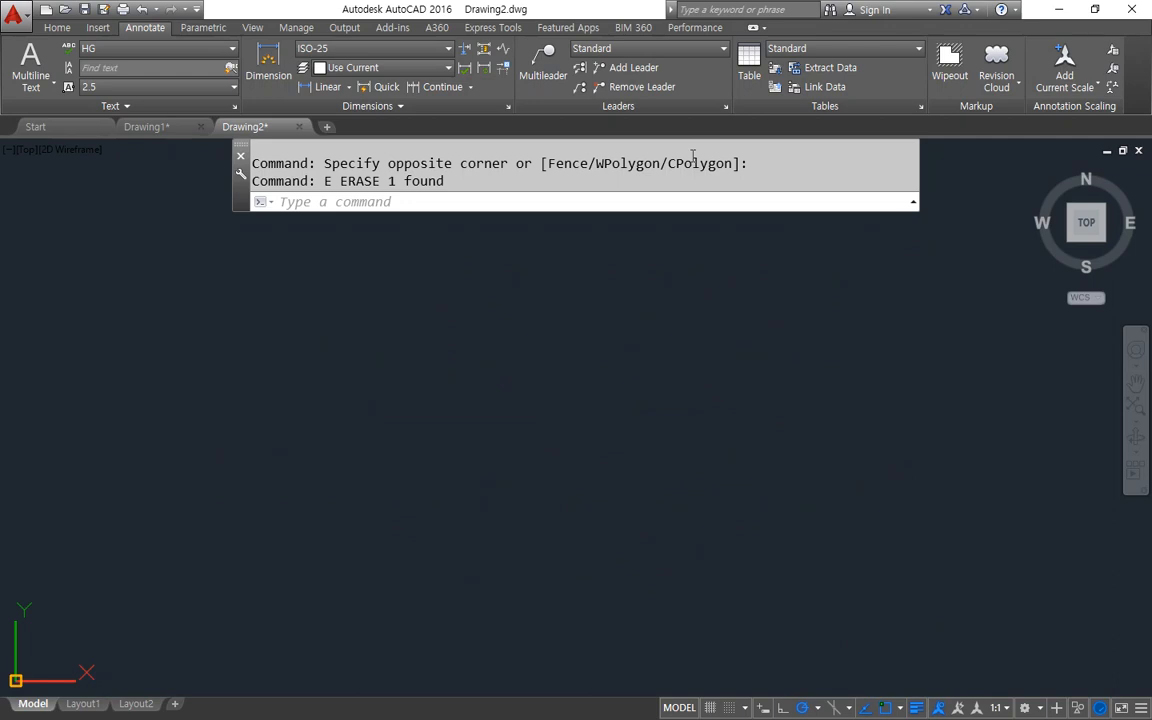
# - Create a multiline text reading "안방" in the empty drawing area with Middle Center justification
pyautogui.write('t')
pyautogui.press('Return')
pyautogui.click(413, 282)
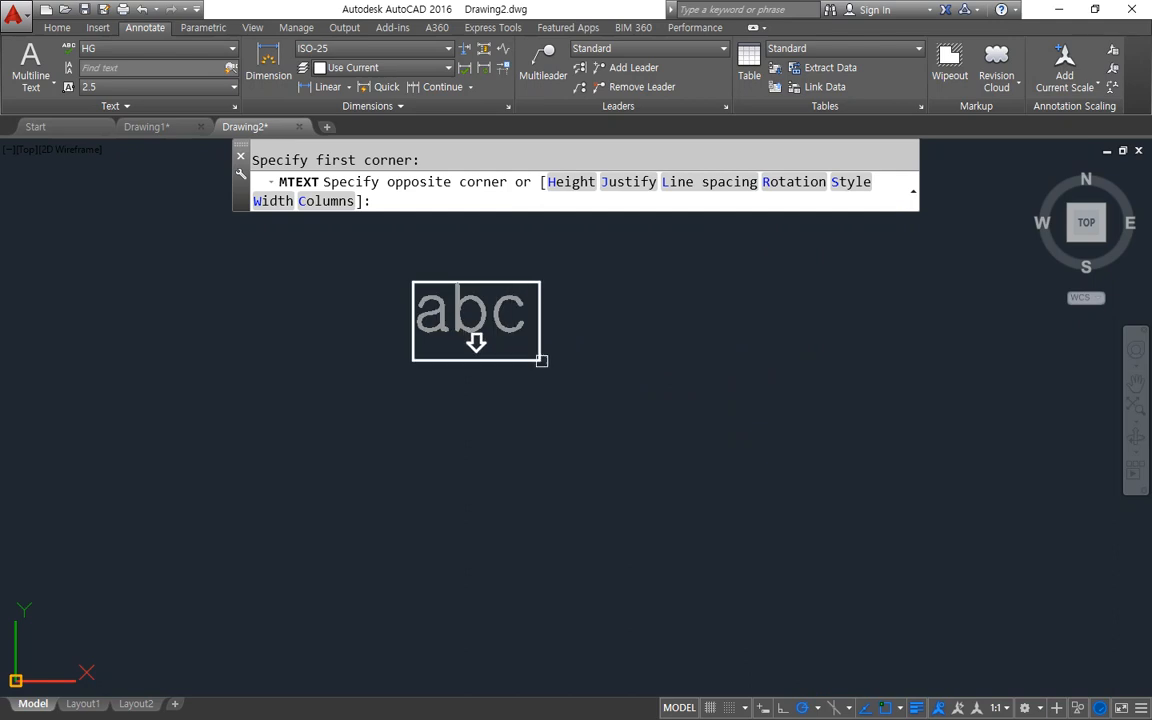
pyautogui.click(645, 362)
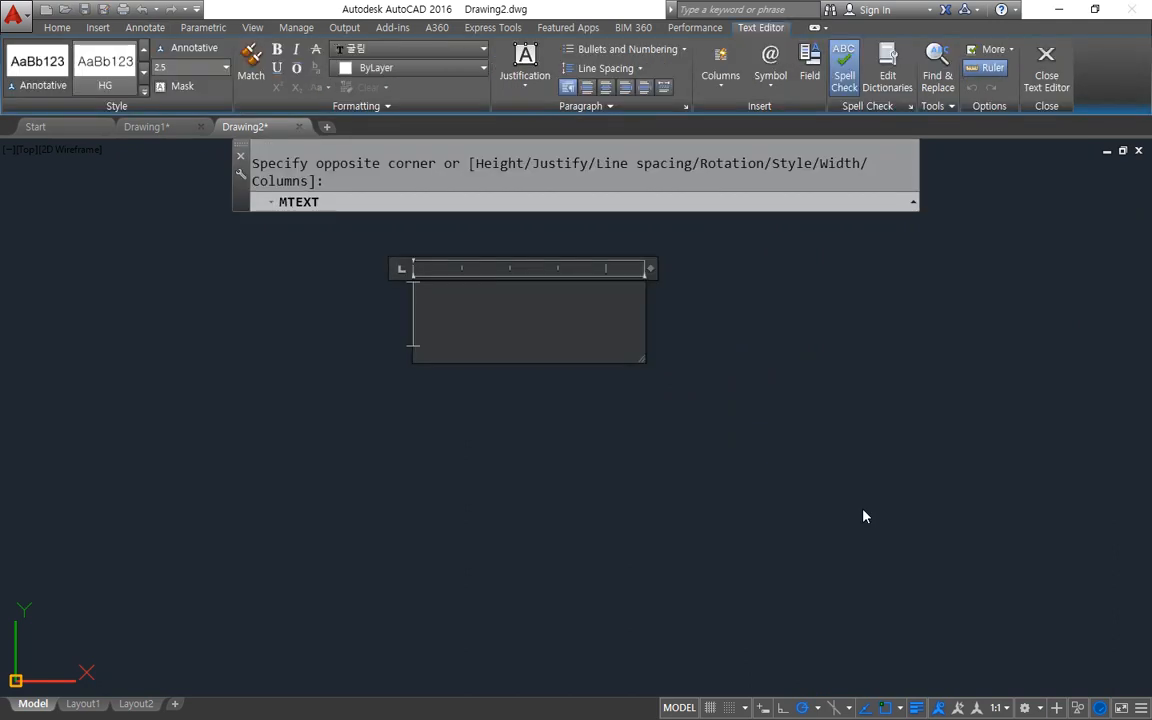
pyautogui.write('안방')
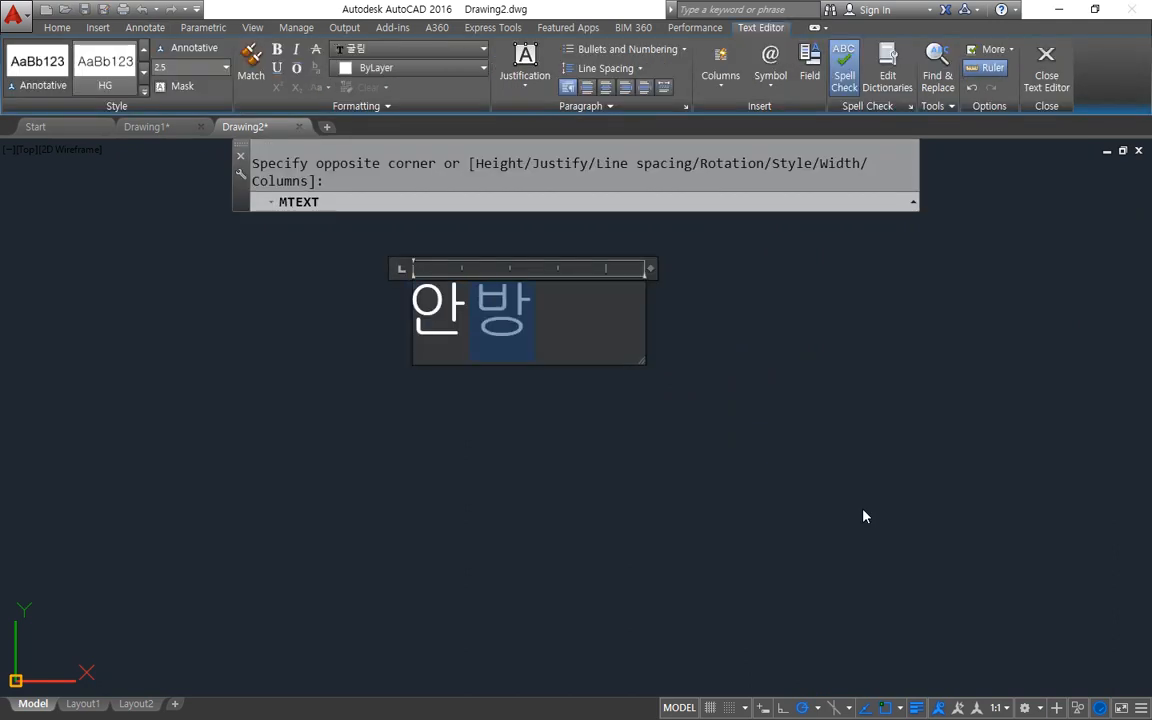
pyautogui.click(530, 88)
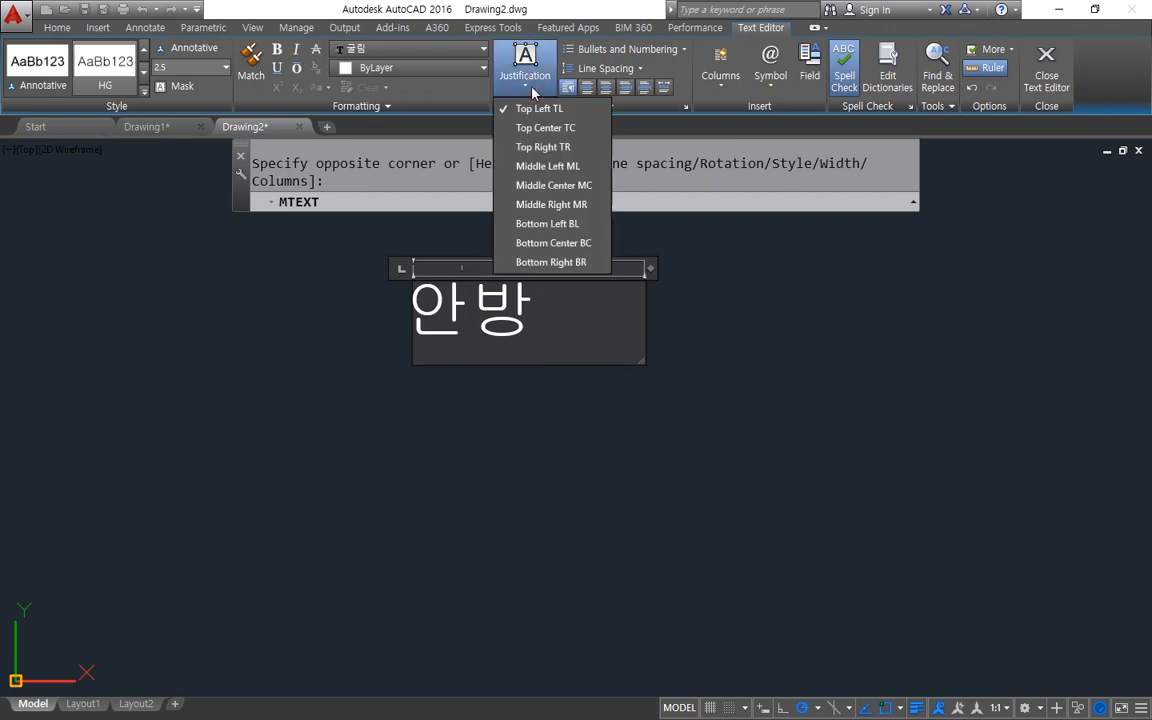
pyautogui.click(555, 186)
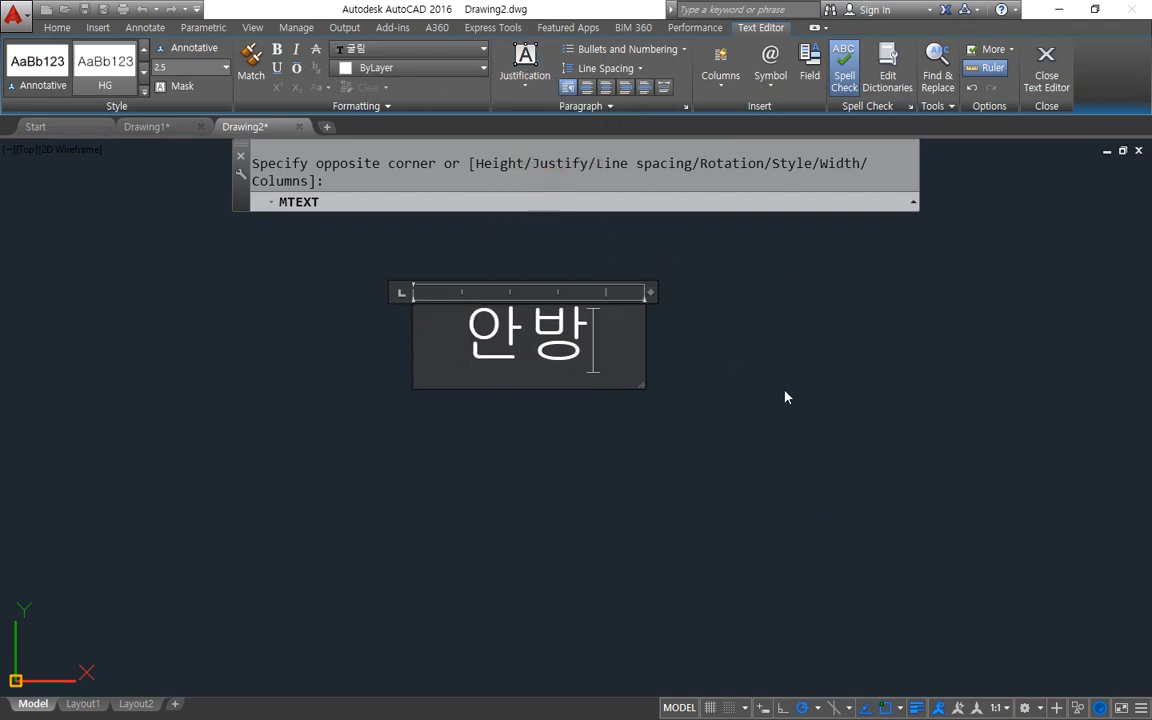
pyautogui.click(1047, 64)
# - Set the Text frame property of the "안방" multiline text to Yes
pyautogui.moveTo(488, 369); pyautogui.dragTo(589, 390, button='middle')
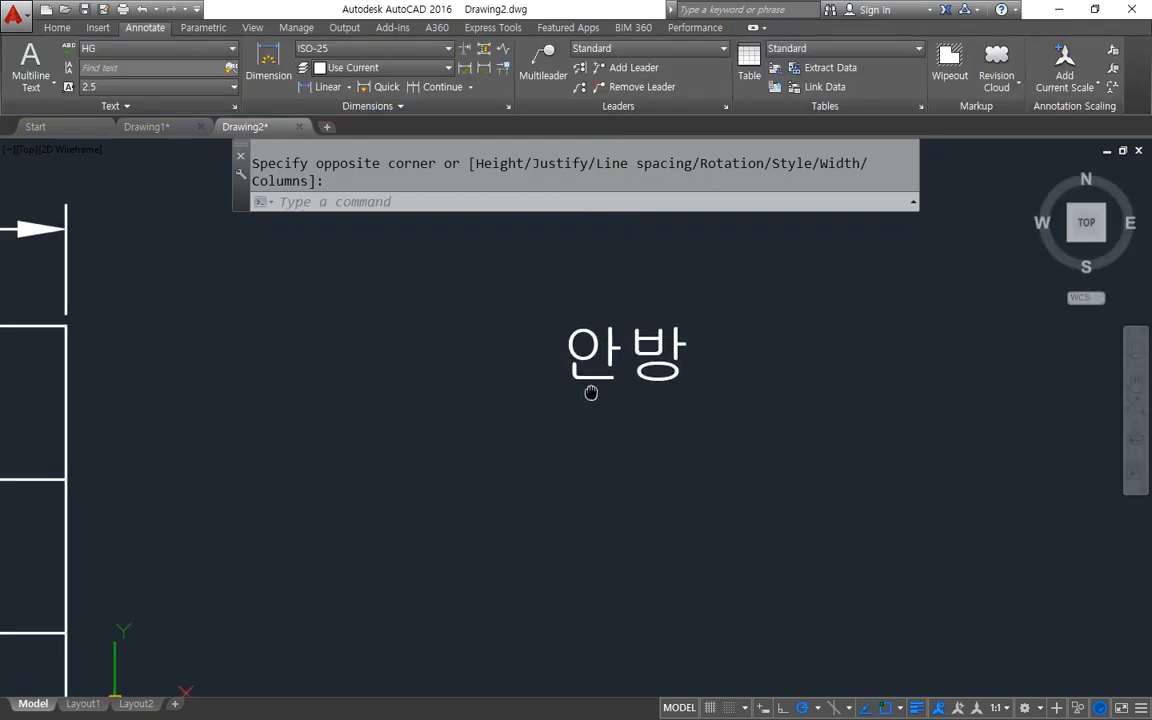
pyautogui.hotkey('ctrl', '1')
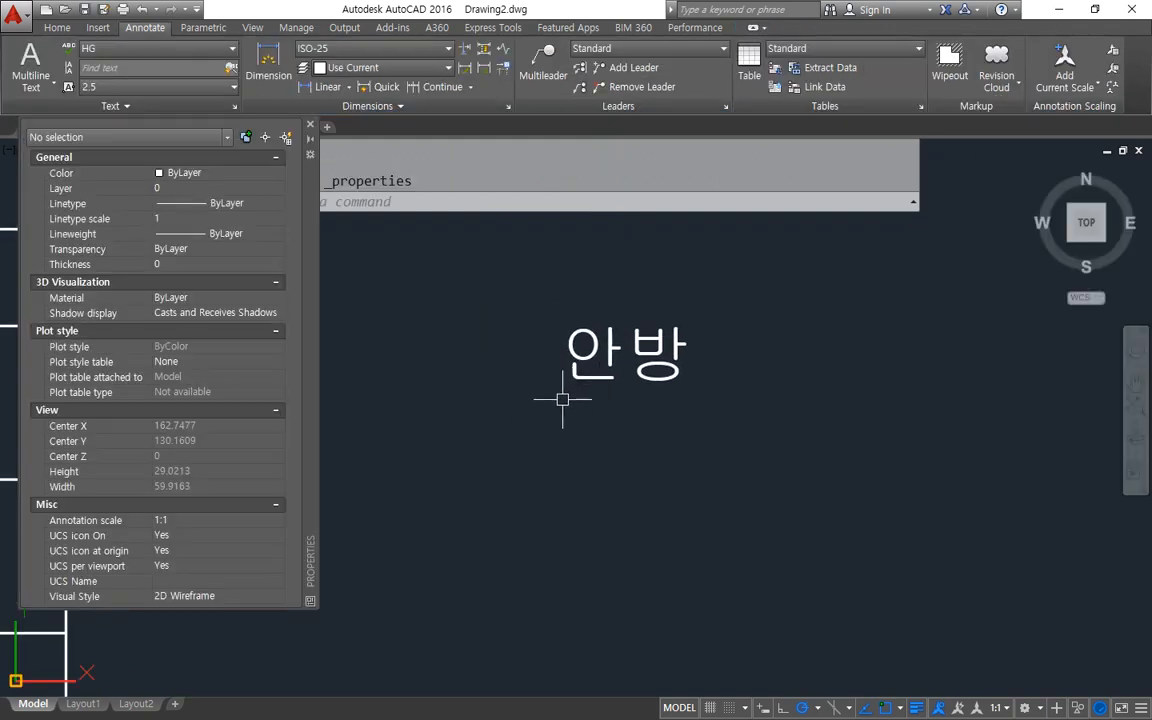
pyautogui.click(575, 376)
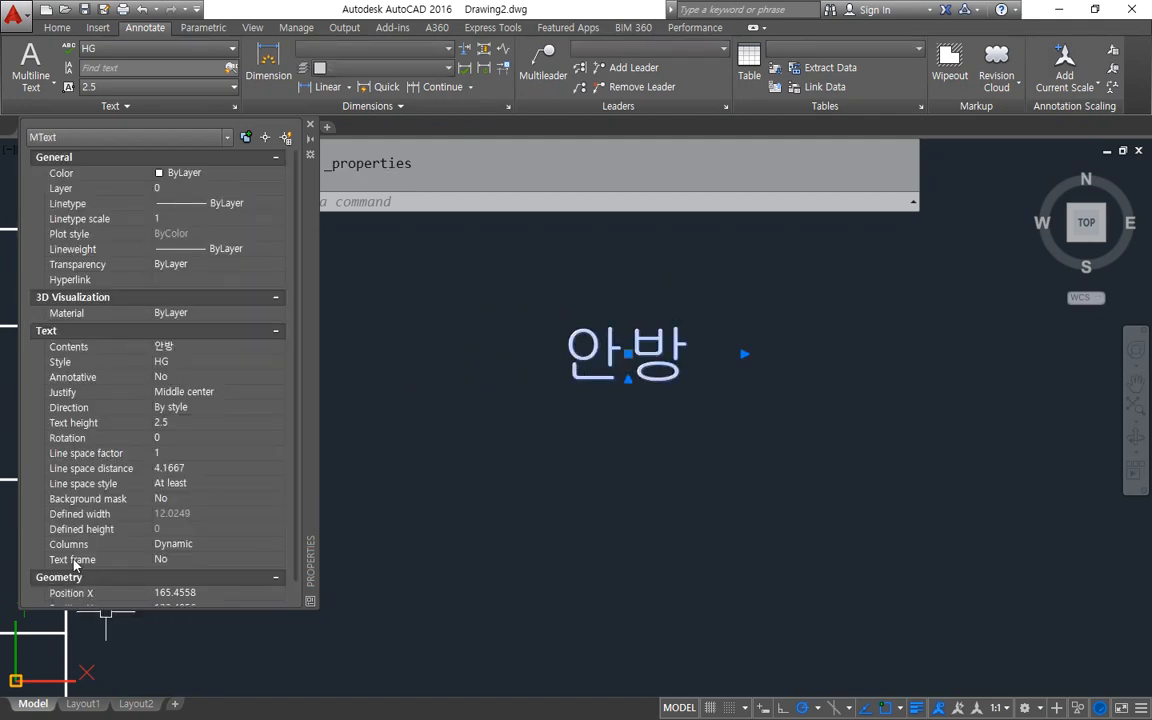
pyautogui.click(233, 561)
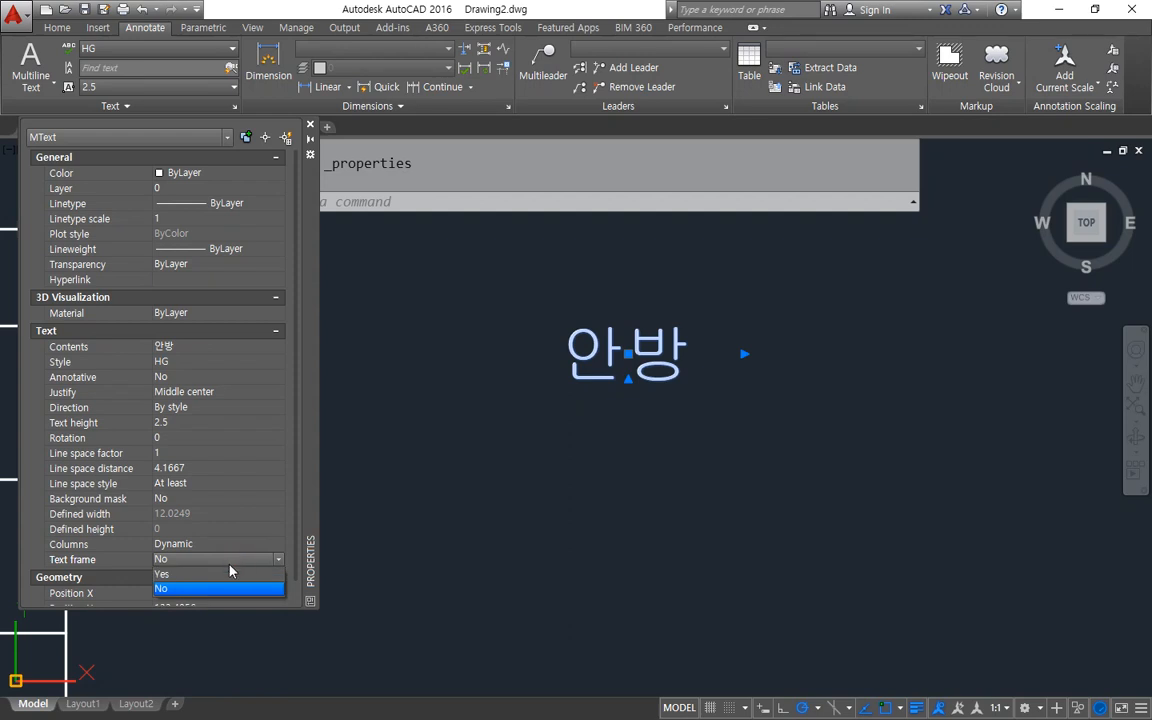
pyautogui.click(230, 574)
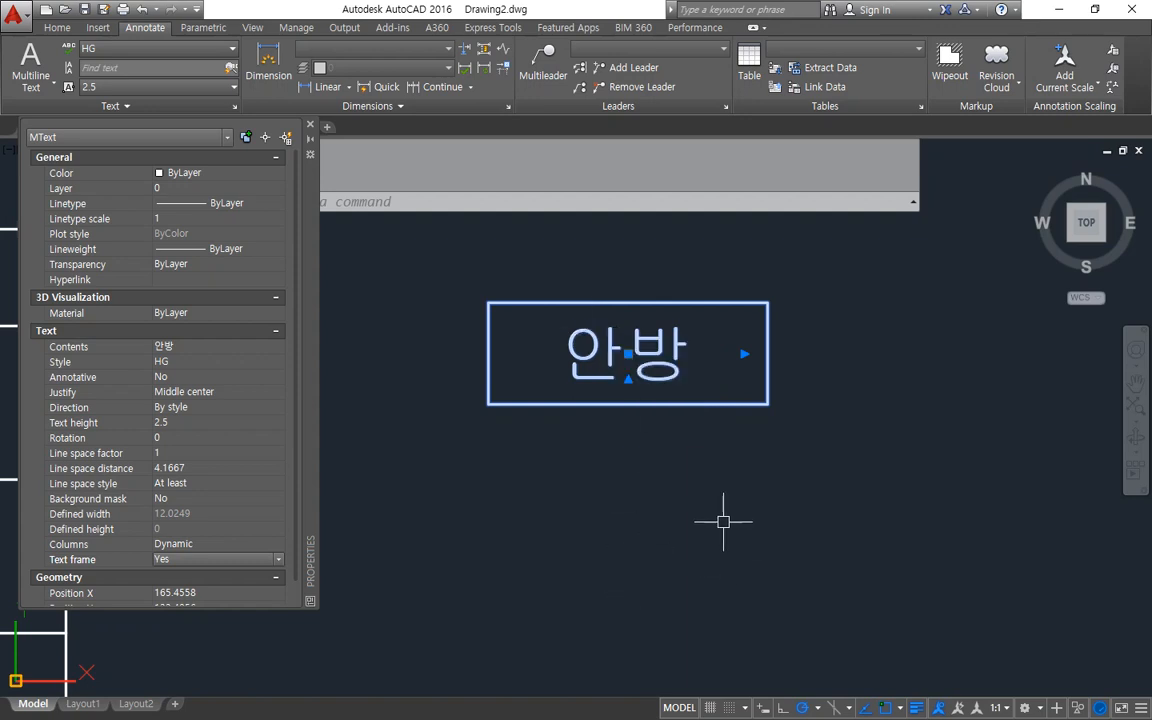
pyautogui.press('Escape')
# - Place a single-line text "안방" below the framed text with Middle justification, height 2.5 and rotation 0
pyautogui.moveTo(686, 501)
pyautogui.mouseDown(button='middle')
pyautogui.moveTo(705, 447)
pyautogui.moveTo(694, 432)
pyautogui.moveTo(711, 465)
pyautogui.mouseUp(button='middle')
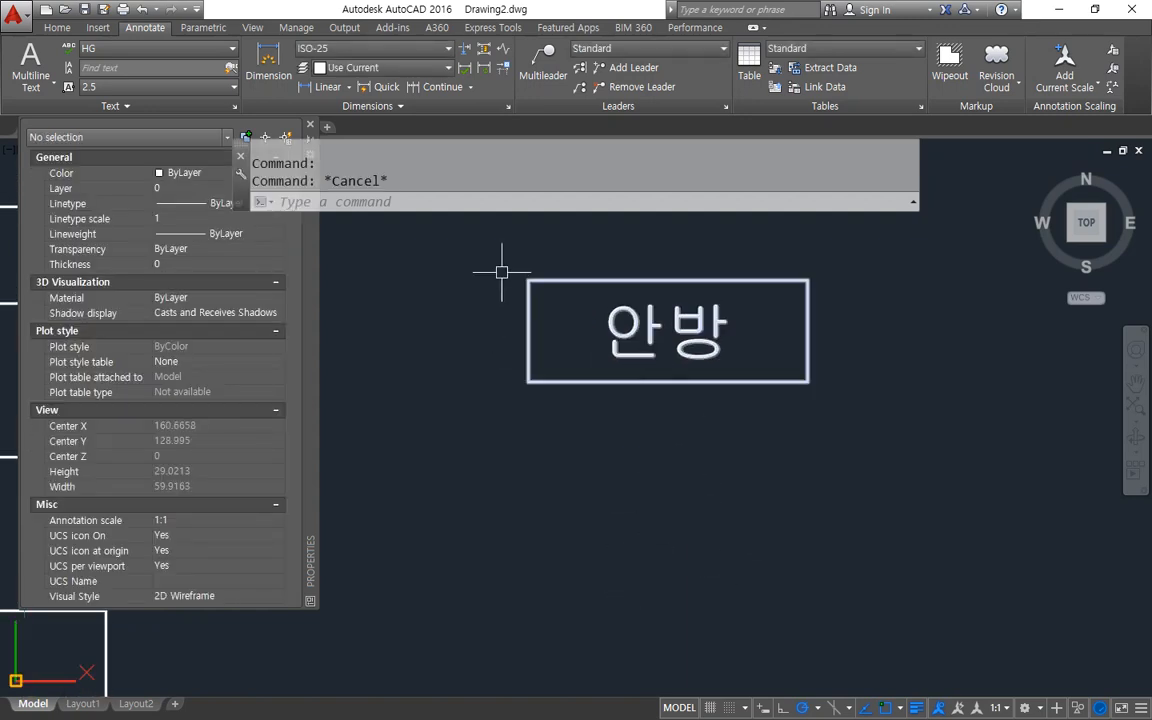
pyautogui.moveTo(683, 513)
pyautogui.mouseDown(button='middle')
pyautogui.moveTo(668, 470)
pyautogui.moveTo(659, 475)
pyautogui.mouseUp(button='middle')
pyautogui.write('text')
pyautogui.press('Return')
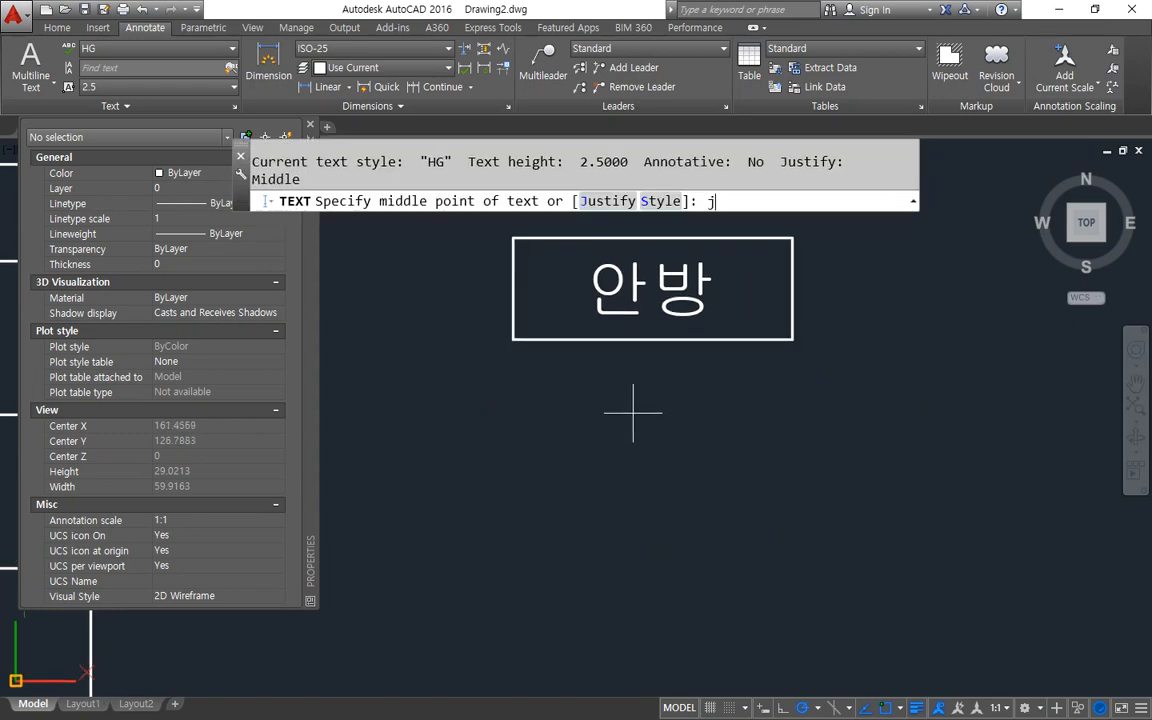
pyautogui.write('j')
pyautogui.press('Return')
pyautogui.click(483, 193)
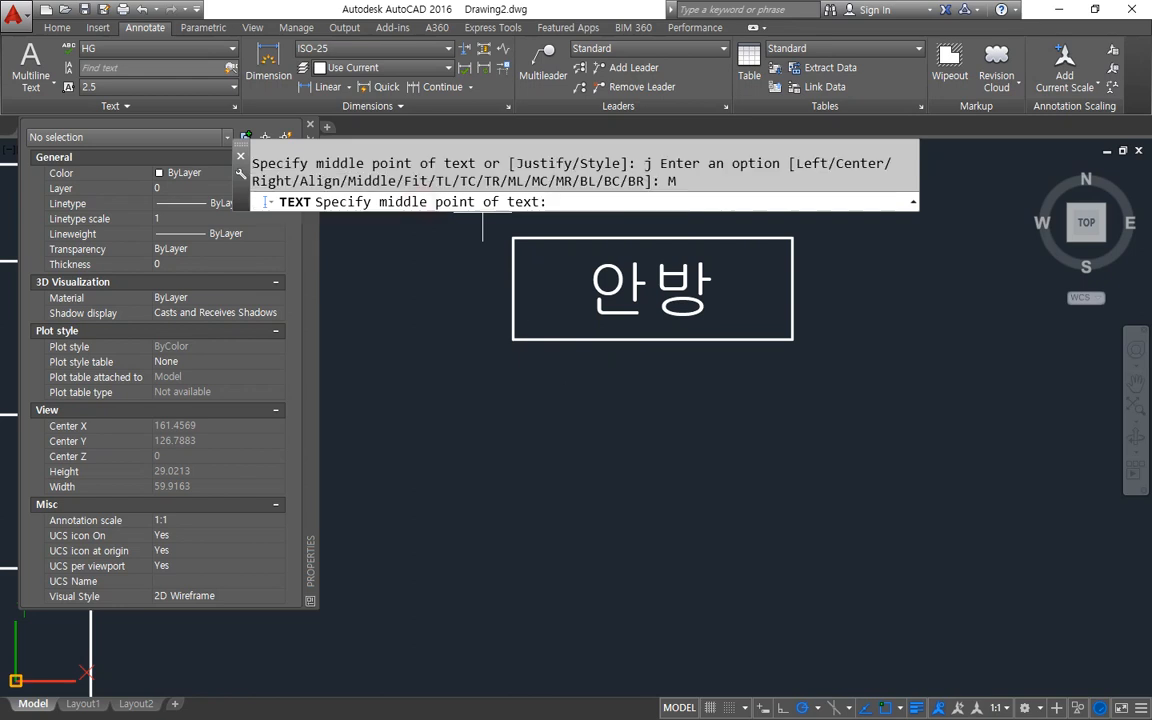
pyautogui.click(663, 477)
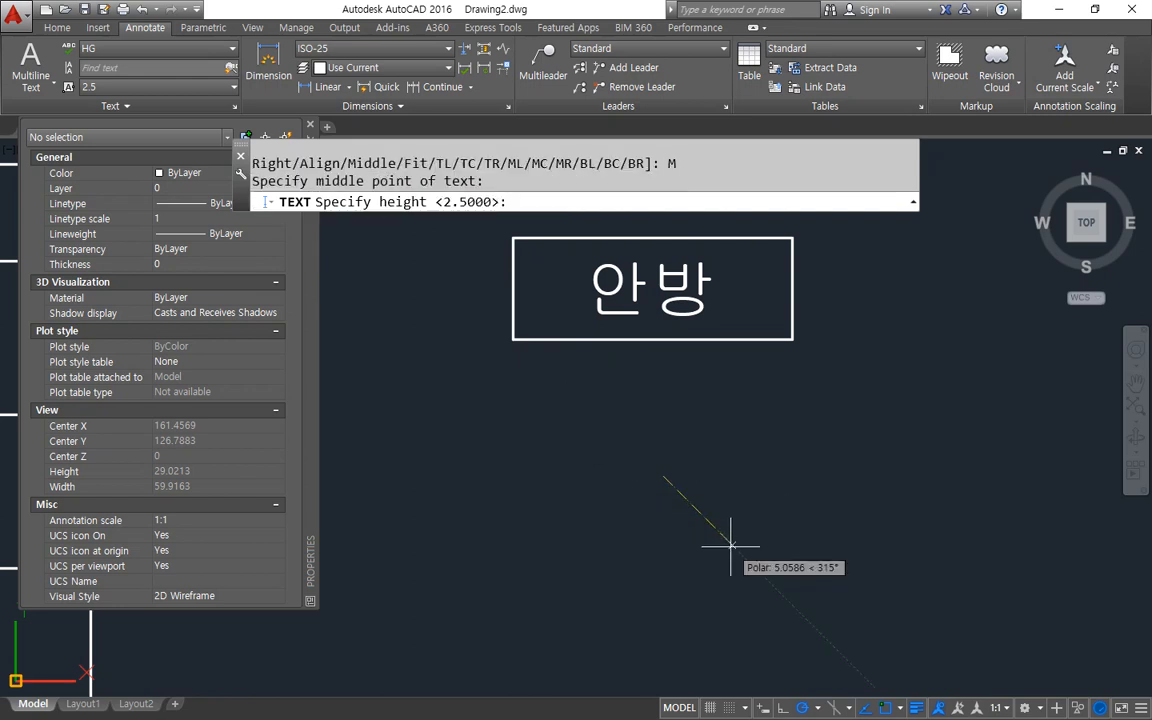
pyautogui.press('Return')
pyautogui.press('Return')
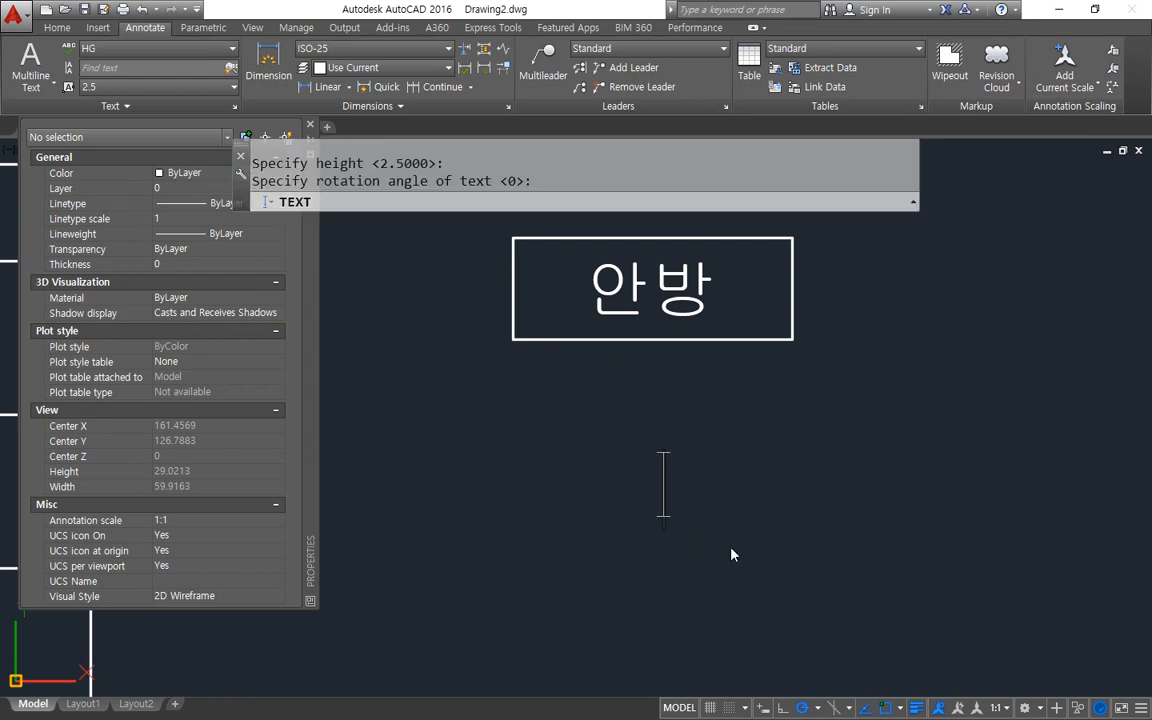
pyautogui.write('안방')
pyautogui.press('Return')
pyautogui.press('Return')
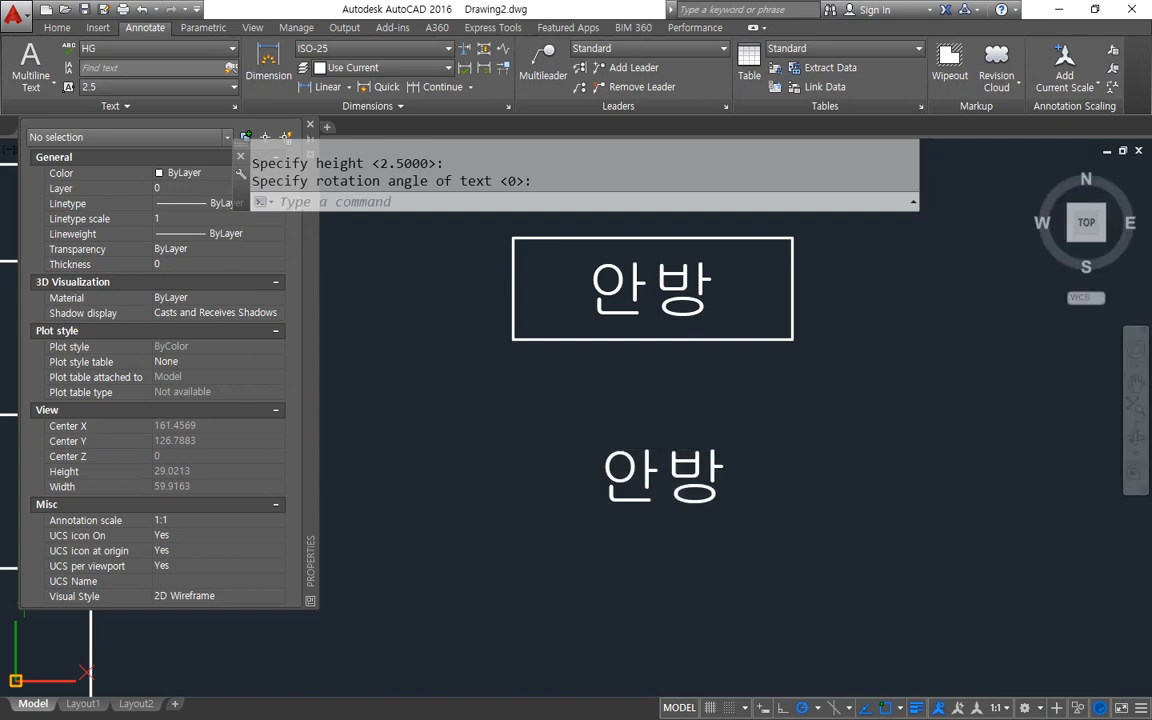
# - Draw a rectangle around the single-line text "안방"
pyautogui.write('r')
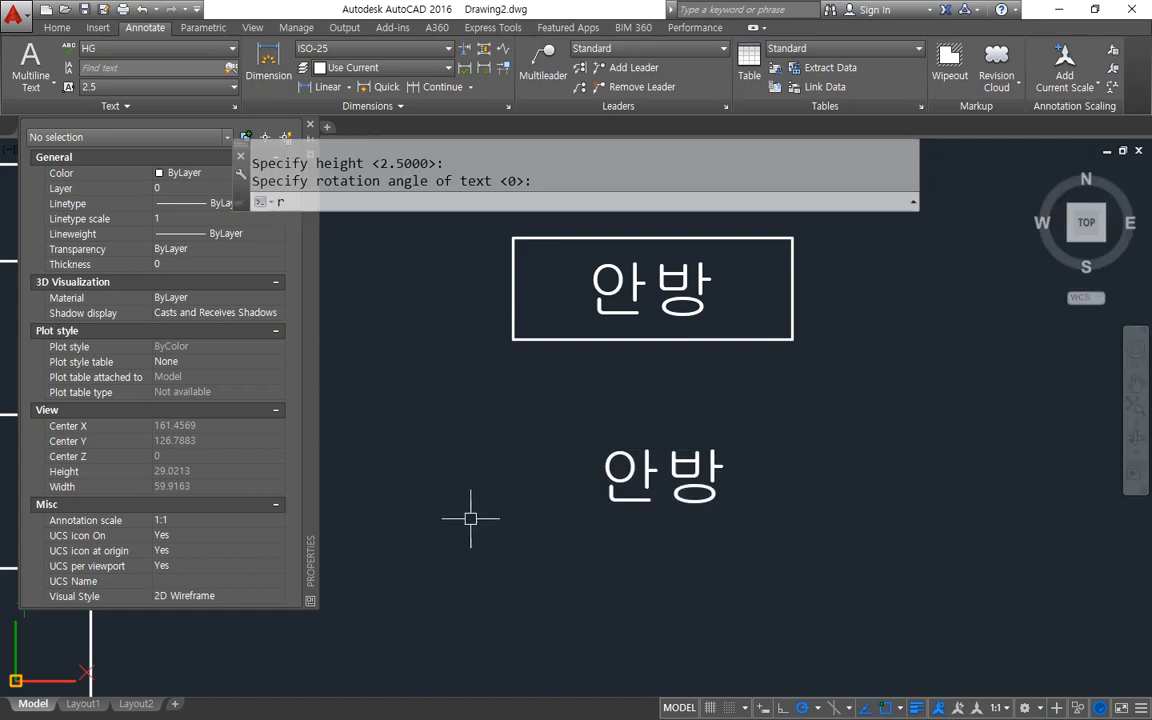
pyautogui.write('ec')
pyautogui.press('Return')
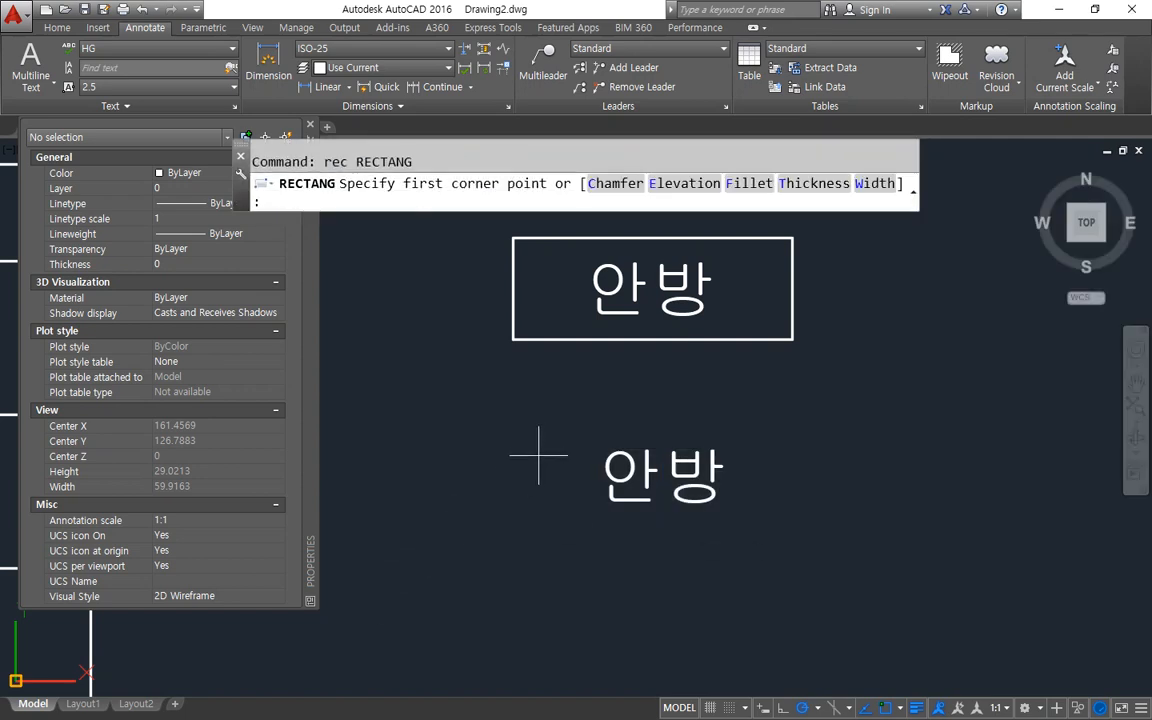
pyautogui.click(529, 420)
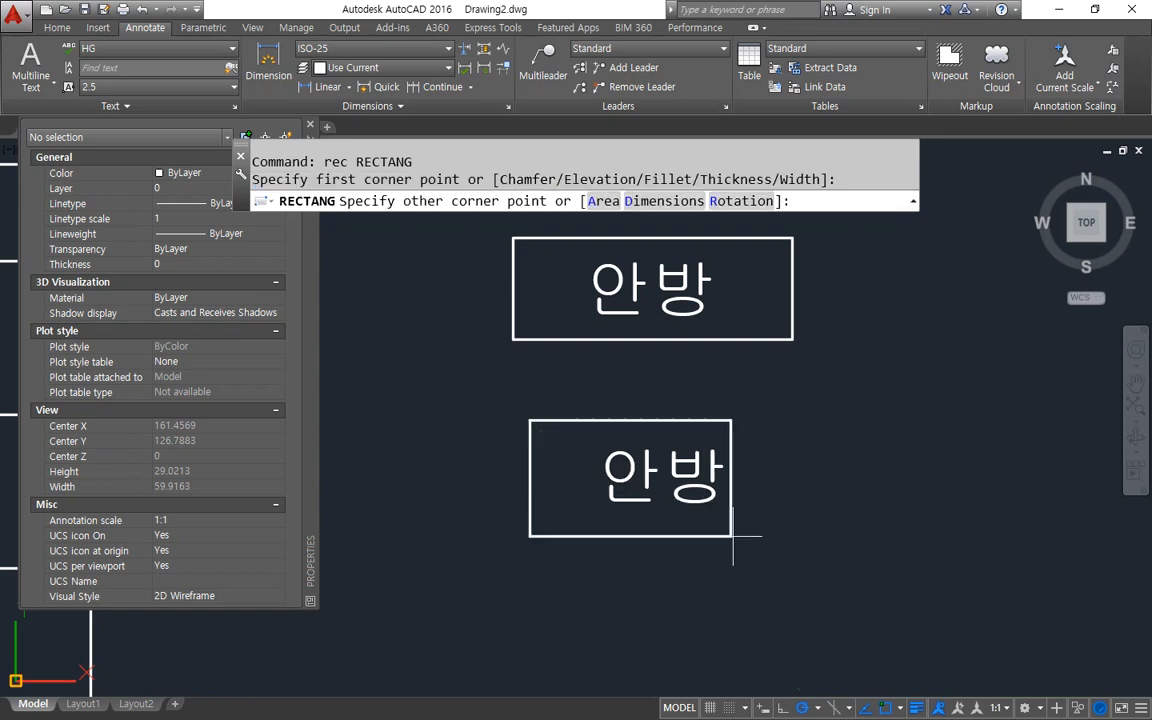
pyautogui.click(790, 543)
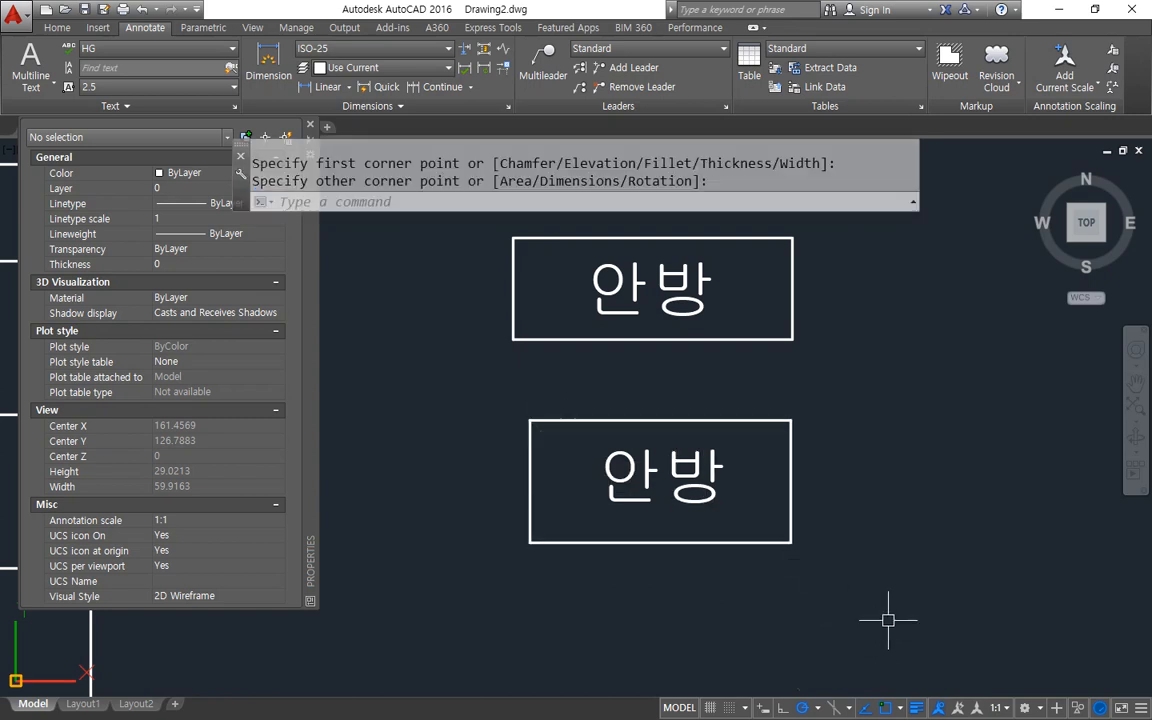
pyautogui.moveTo(746, 337); pyautogui.dragTo(613, 527)
pyautogui.moveTo(628, 413); pyautogui.dragTo(713, 510)
pyautogui.press('e')
pyautogui.moveTo(695, 355)
pyautogui.mouseDown()
pyautogui.moveTo(612, 260)
pyautogui.moveTo(688, 385)
pyautogui.mouseUp()
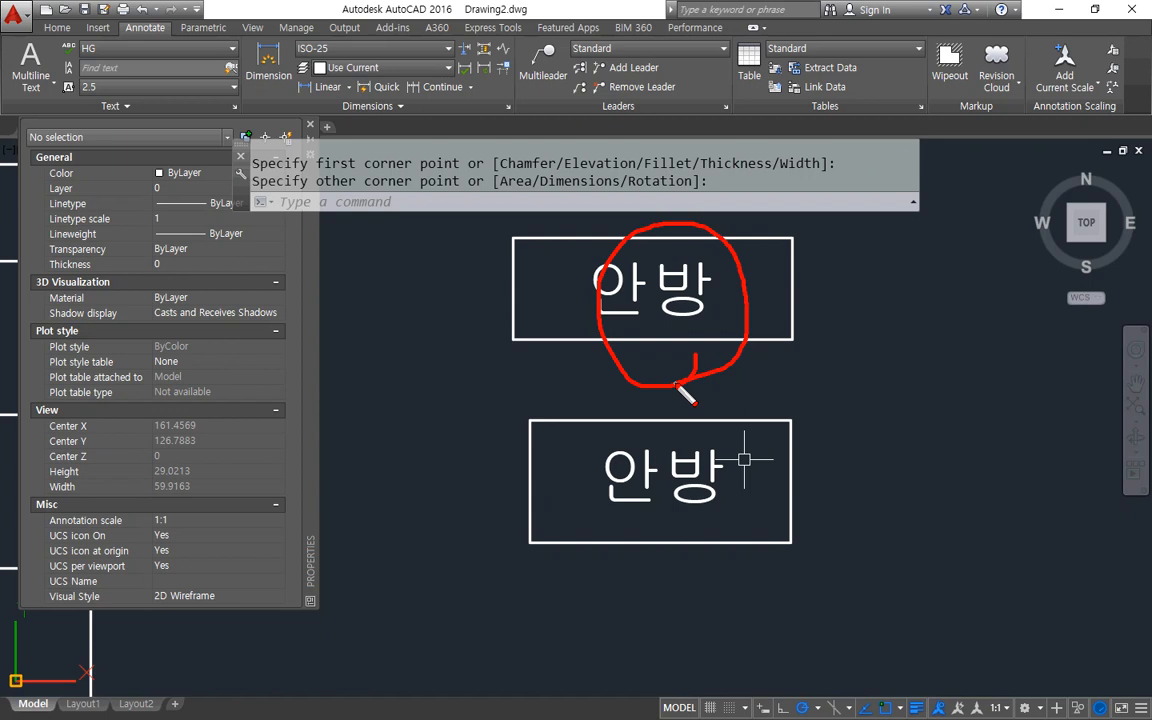
pyautogui.press('Escape')
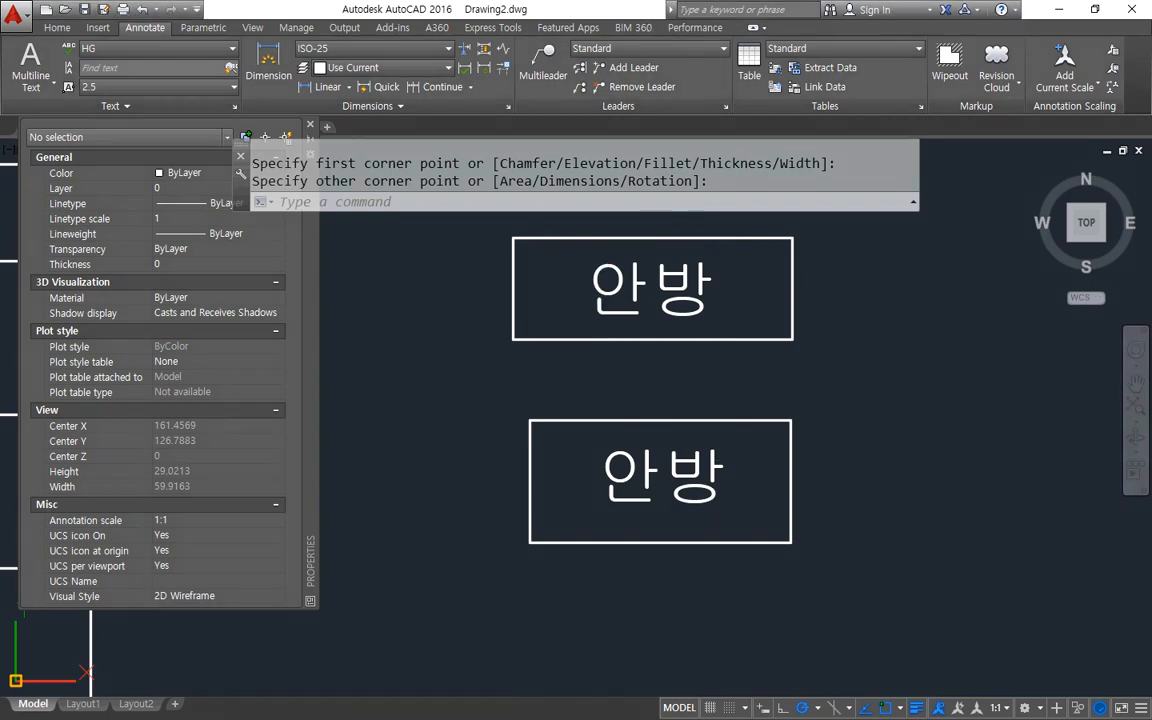
# - Open the Background Mask settings of the framed "안방" multiline text and enable the use of a background mask
pyautogui.click(607, 339)
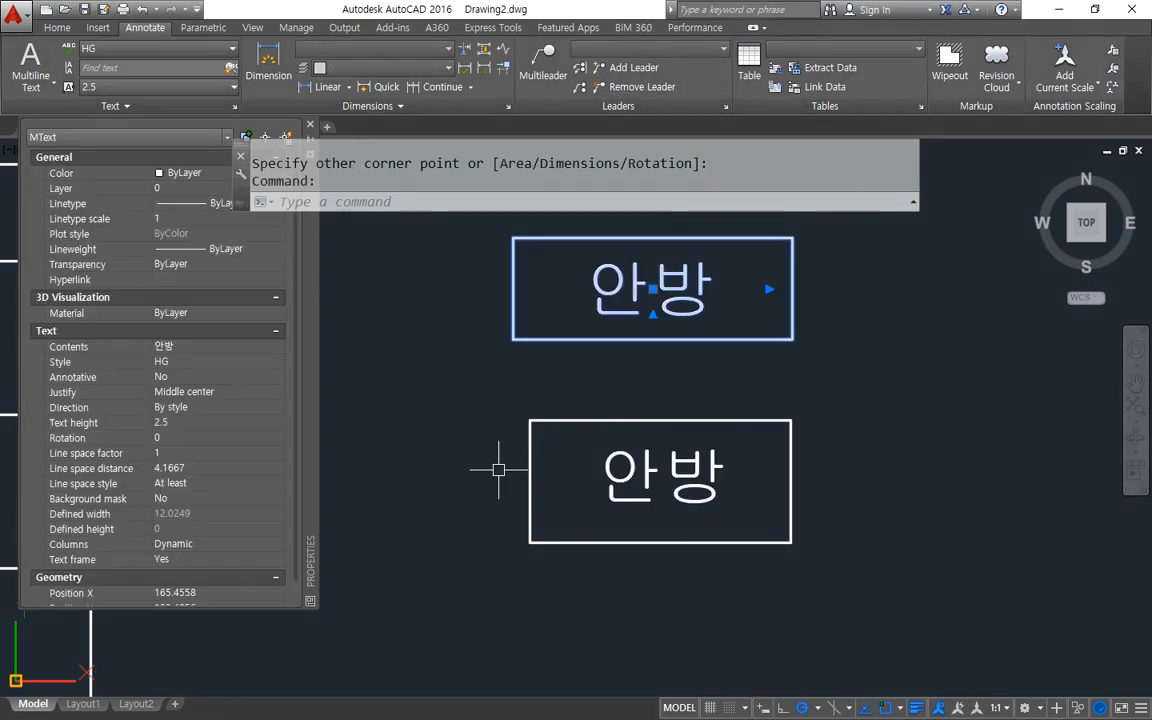
pyautogui.moveTo(46, 566); pyautogui.dragTo(231, 566)
pyautogui.moveTo(81, 509); pyautogui.dragTo(259, 511)
pyautogui.click(185, 500)
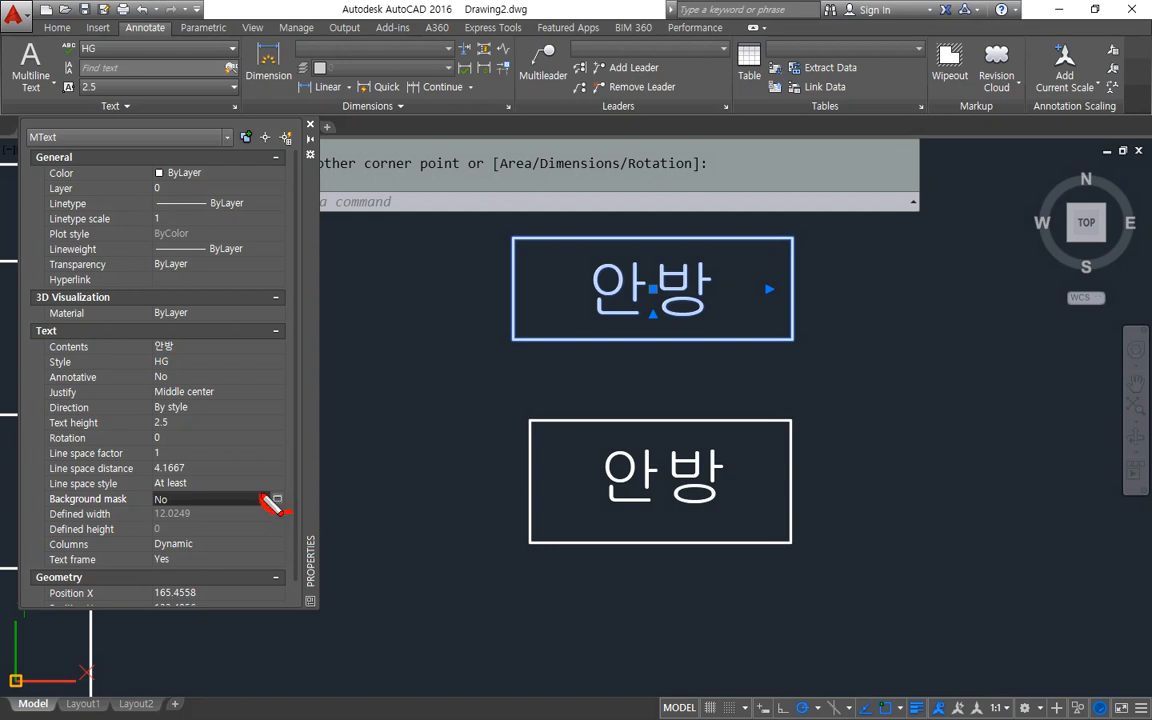
pyautogui.press('Escape')
pyautogui.click(278, 499)
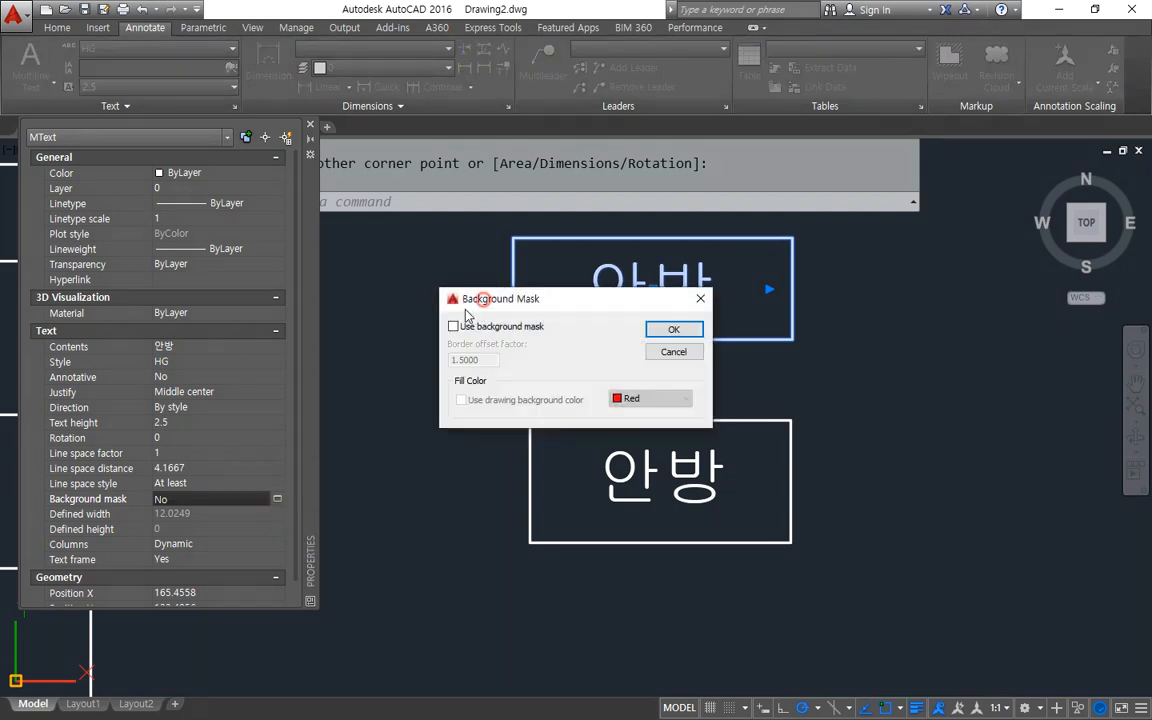
pyautogui.moveTo(482, 305); pyautogui.dragTo(421, 357)
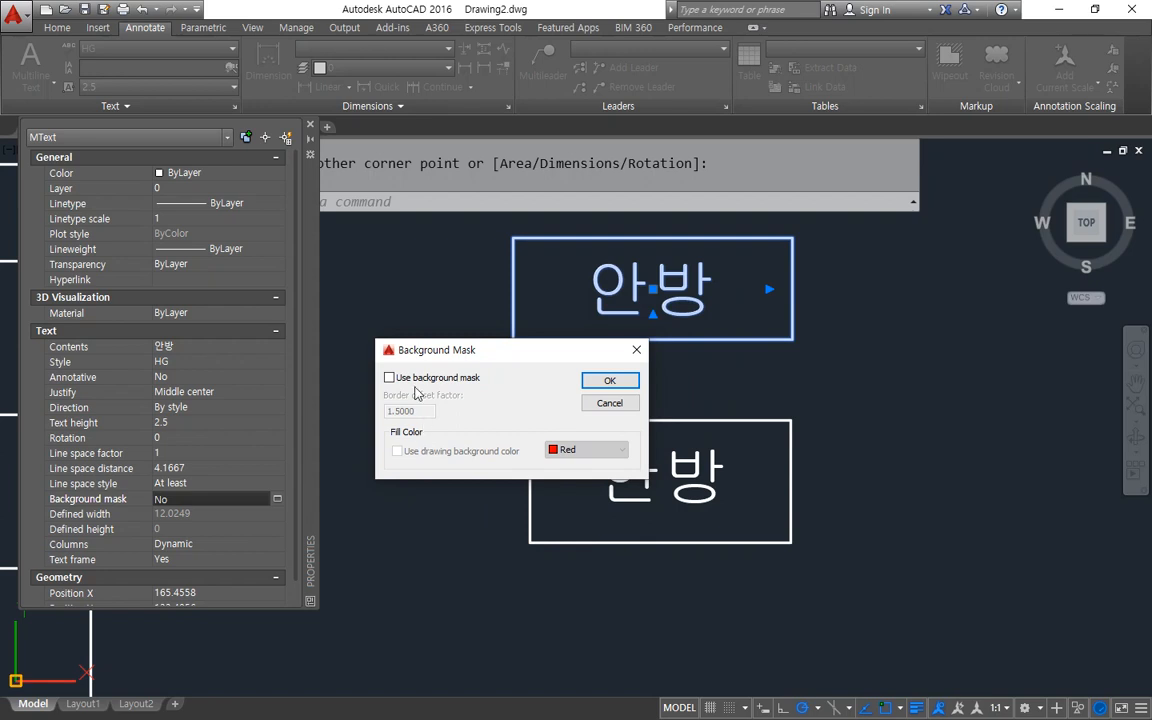
pyautogui.click(411, 379)
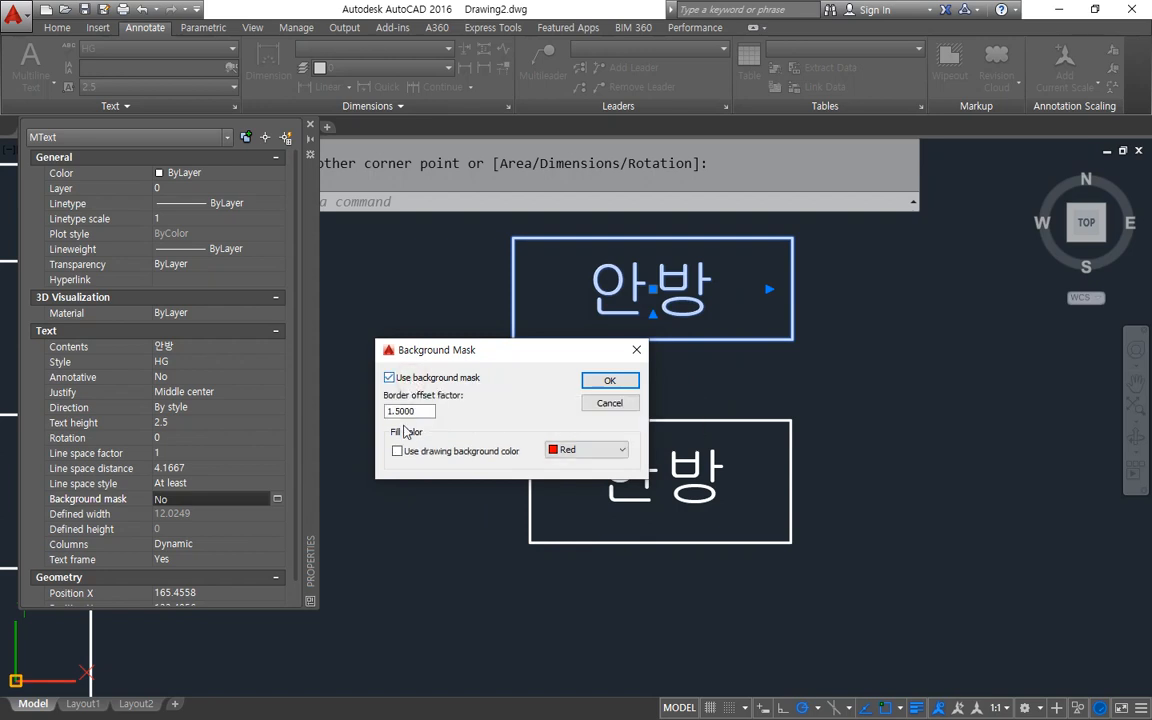
pyautogui.hotkey('ctrl', '2')
pyautogui.moveTo(436, 425)
pyautogui.mouseDown()
pyautogui.moveTo(414, 429)
pyautogui.moveTo(372, 388)
pyautogui.moveTo(459, 387)
pyautogui.moveTo(437, 448)
pyautogui.mouseUp()
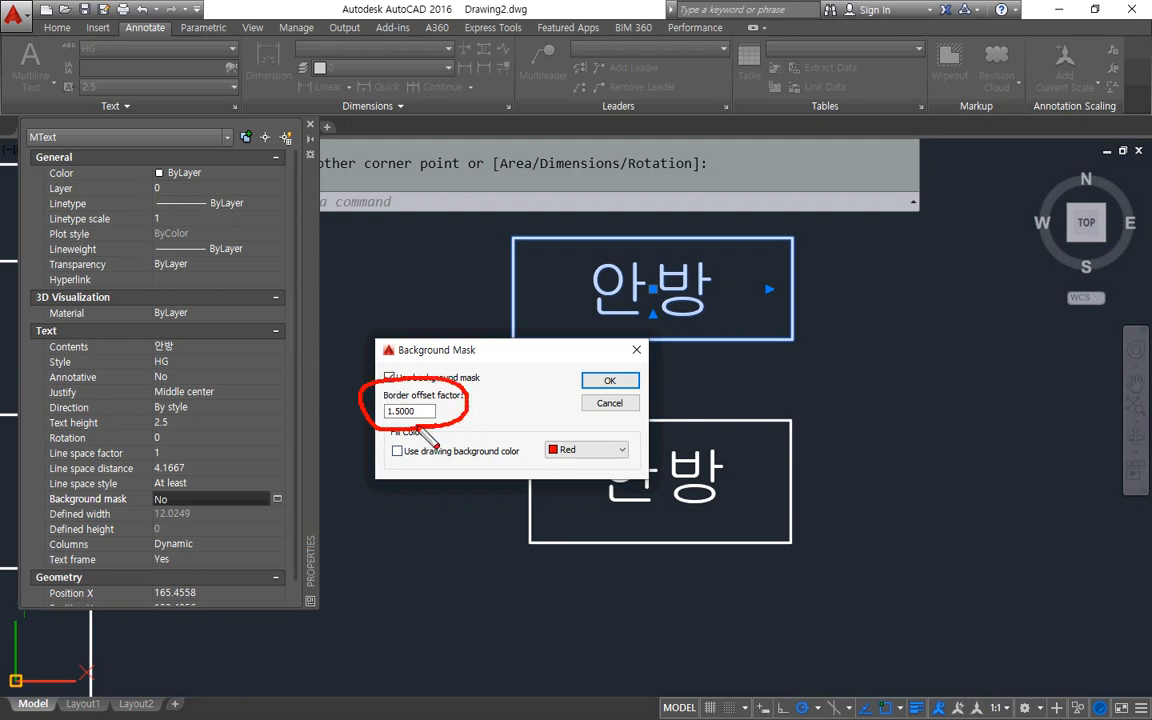
pyautogui.moveTo(689, 336)
pyautogui.mouseDown()
pyautogui.moveTo(706, 338)
pyautogui.moveTo(750, 289)
pyautogui.mouseUp()
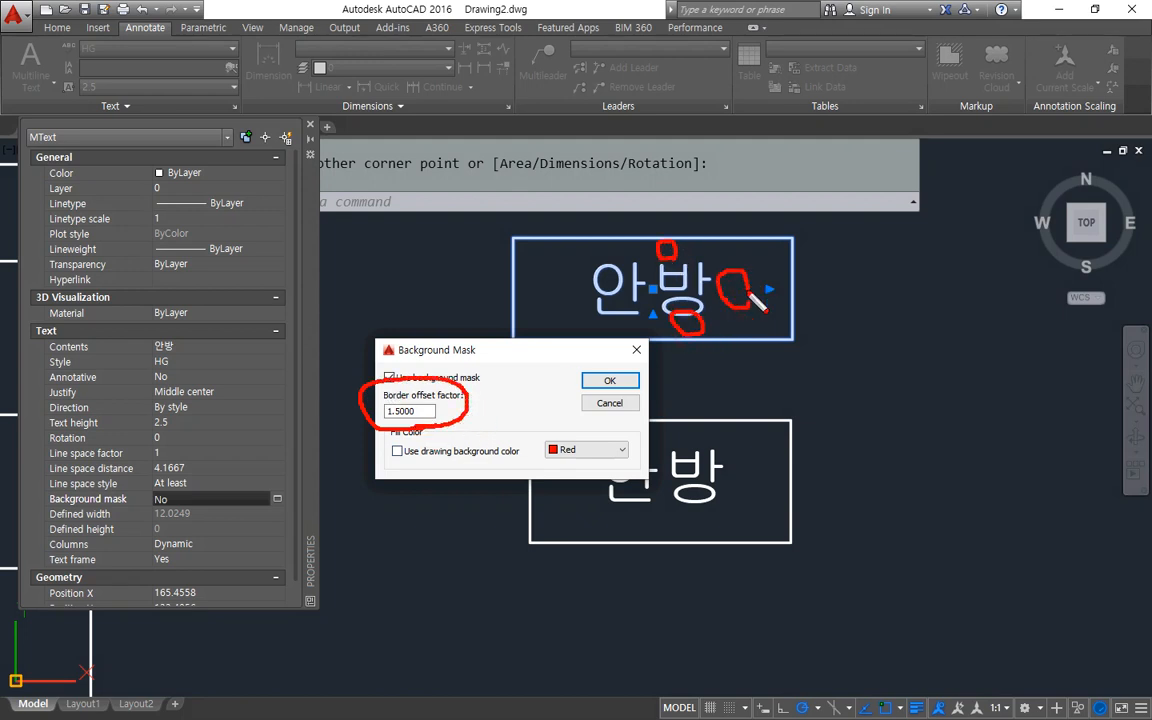
# - Apply the red background mask to the framed "안방" text with a border offset factor of 3, and reduce the factor to 1.5
pyautogui.press('Escape')
pyautogui.moveTo(517, 350); pyautogui.dragTo(532, 448)
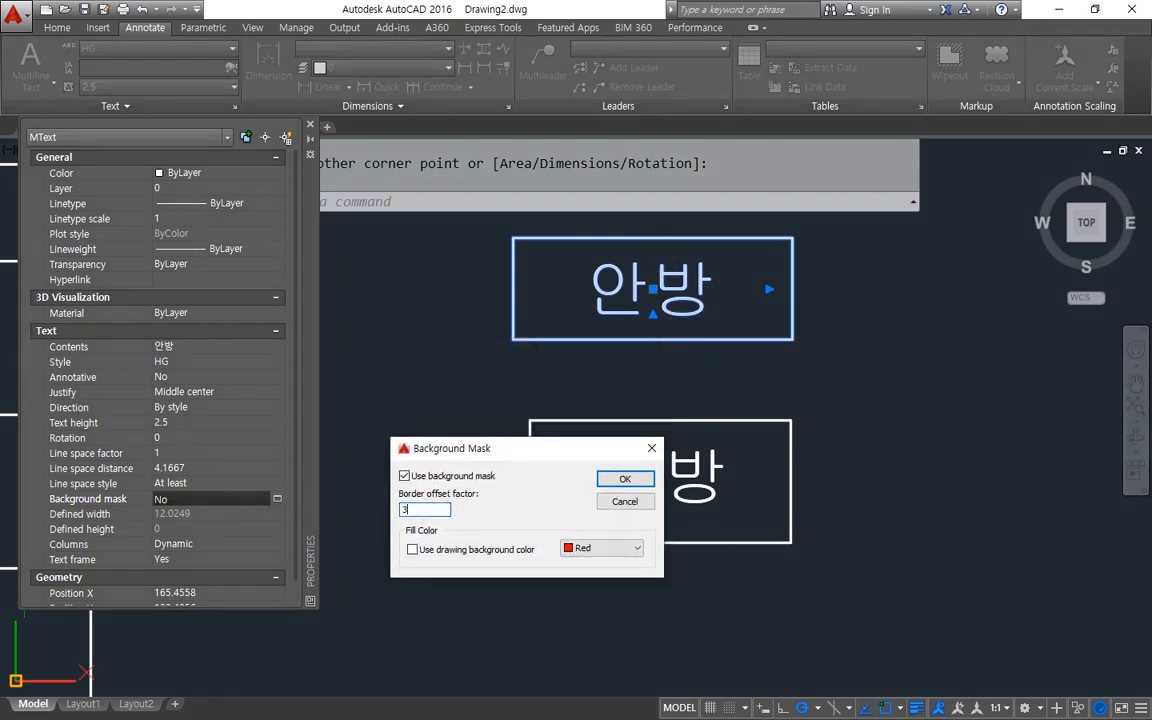
pyautogui.press('Return')
pyautogui.moveTo(600, 425); pyautogui.dragTo(558, 581, button='middle')
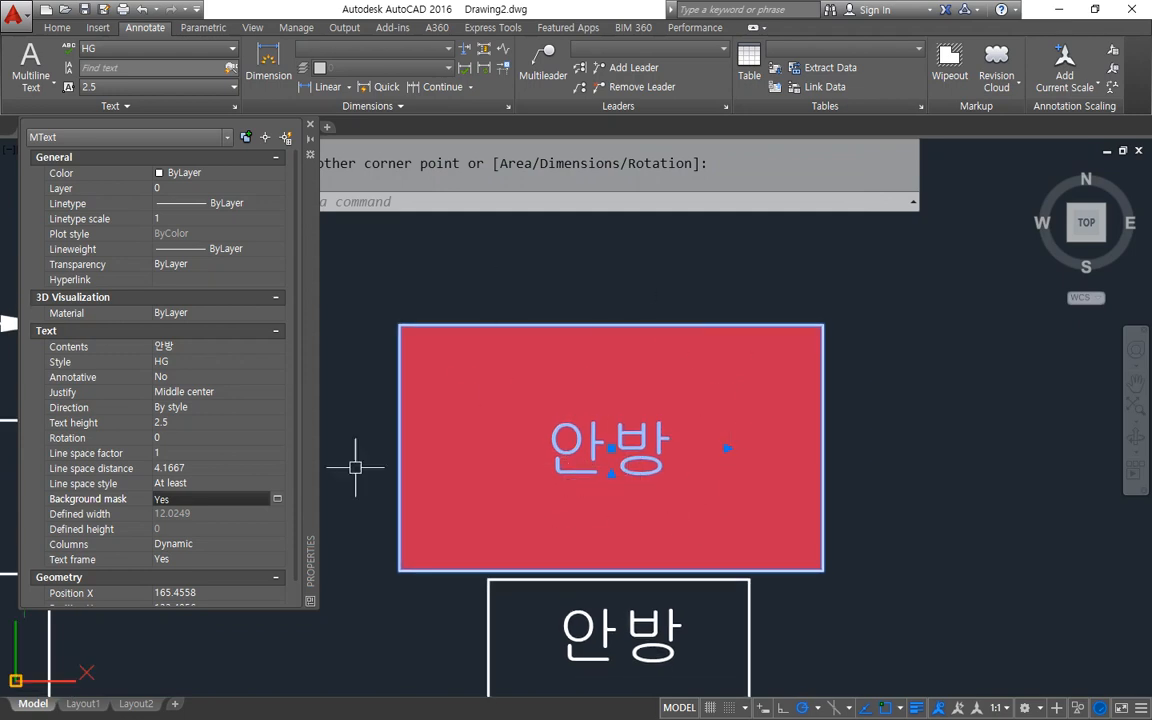
pyautogui.click(278, 500)
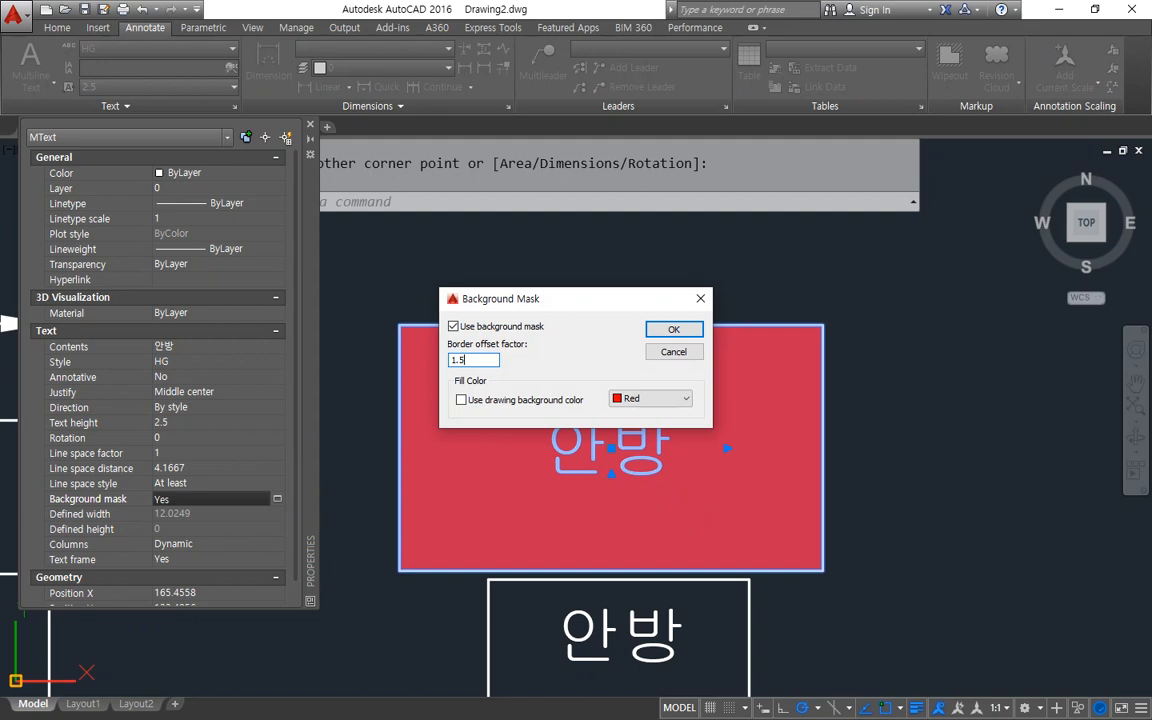
pyautogui.press('Return')
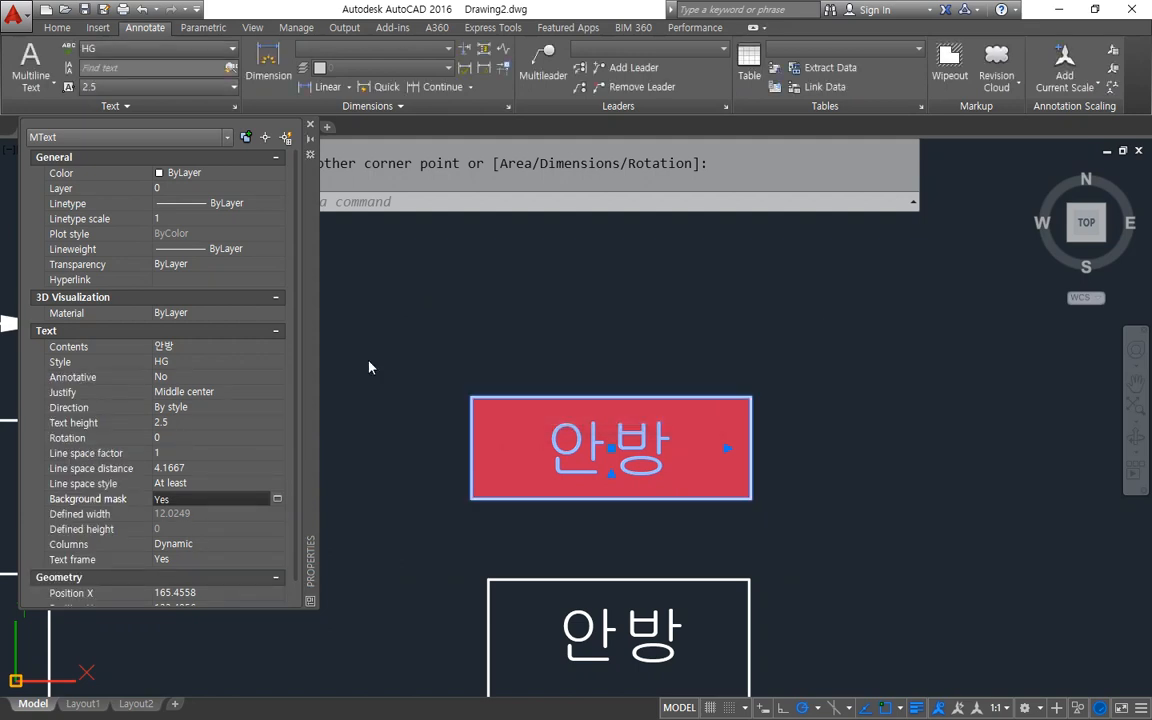
# - Stretch the masked "안방" text's width to about 20, and narrow it in stages to about 8.2
pyautogui.click(730, 443)
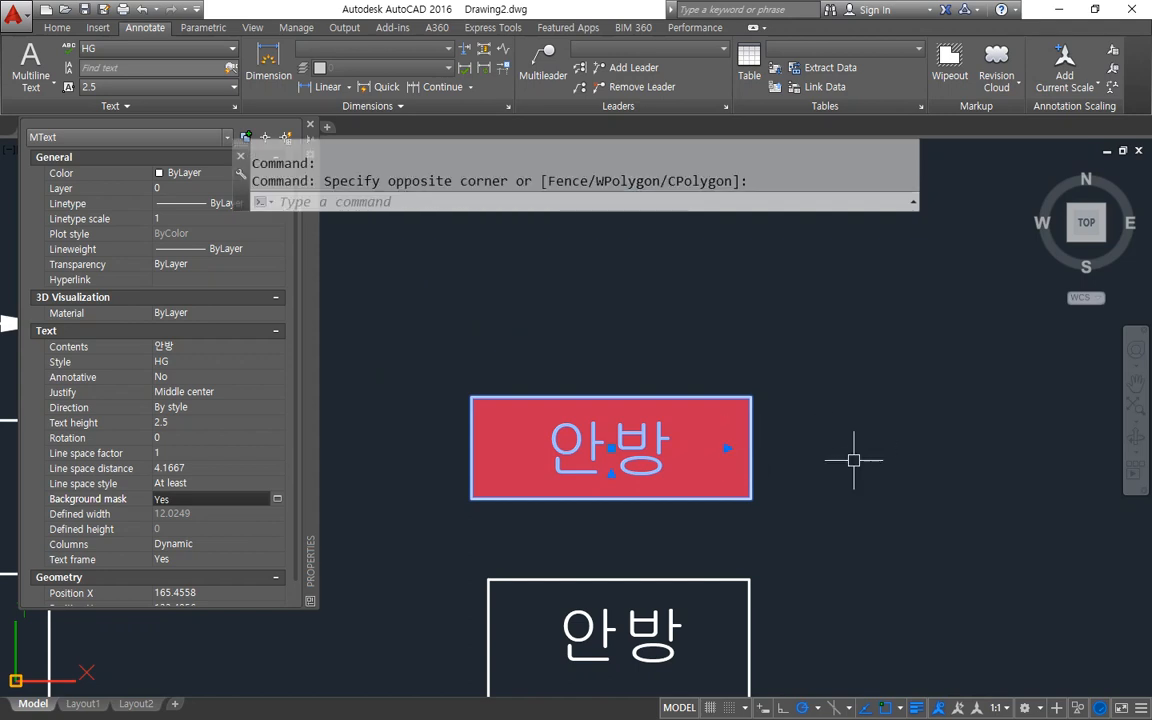
pyautogui.click(727, 448)
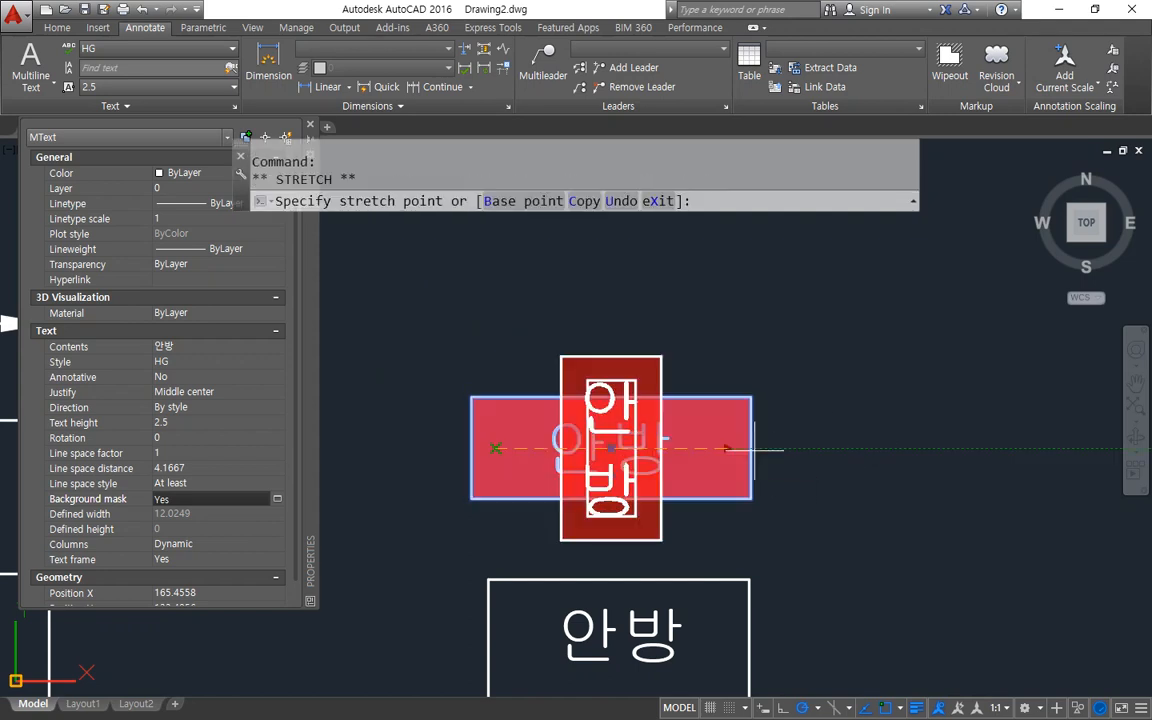
pyautogui.click(852, 456)
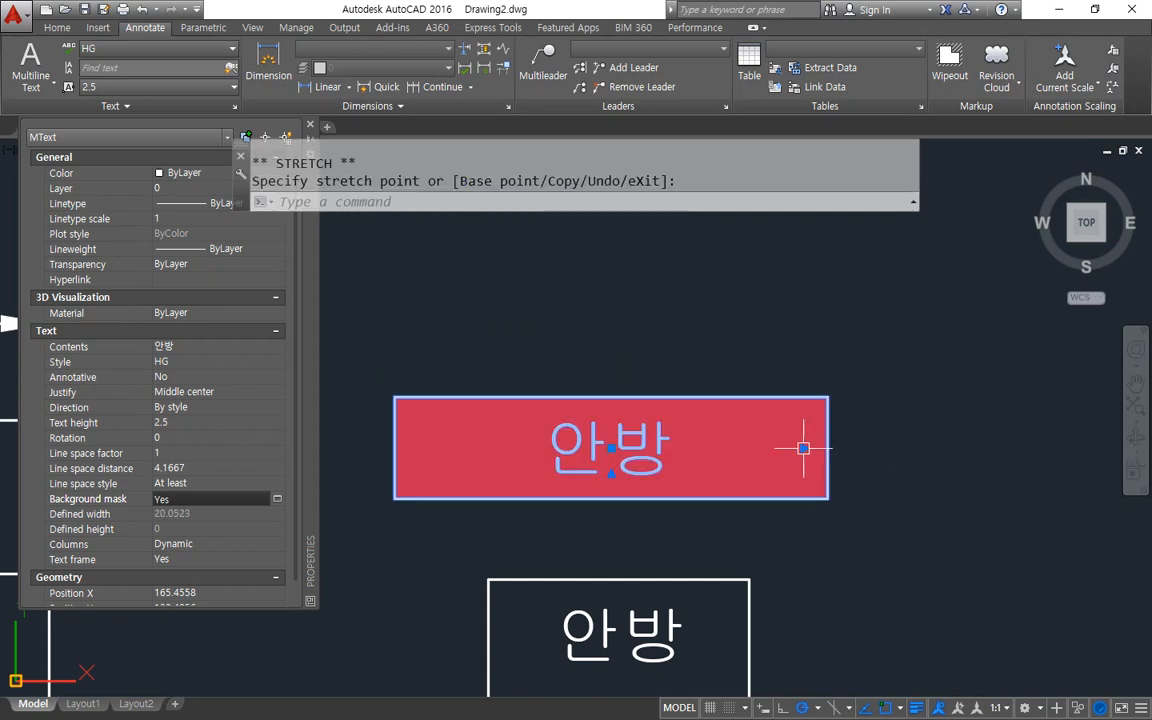
pyautogui.click(803, 448)
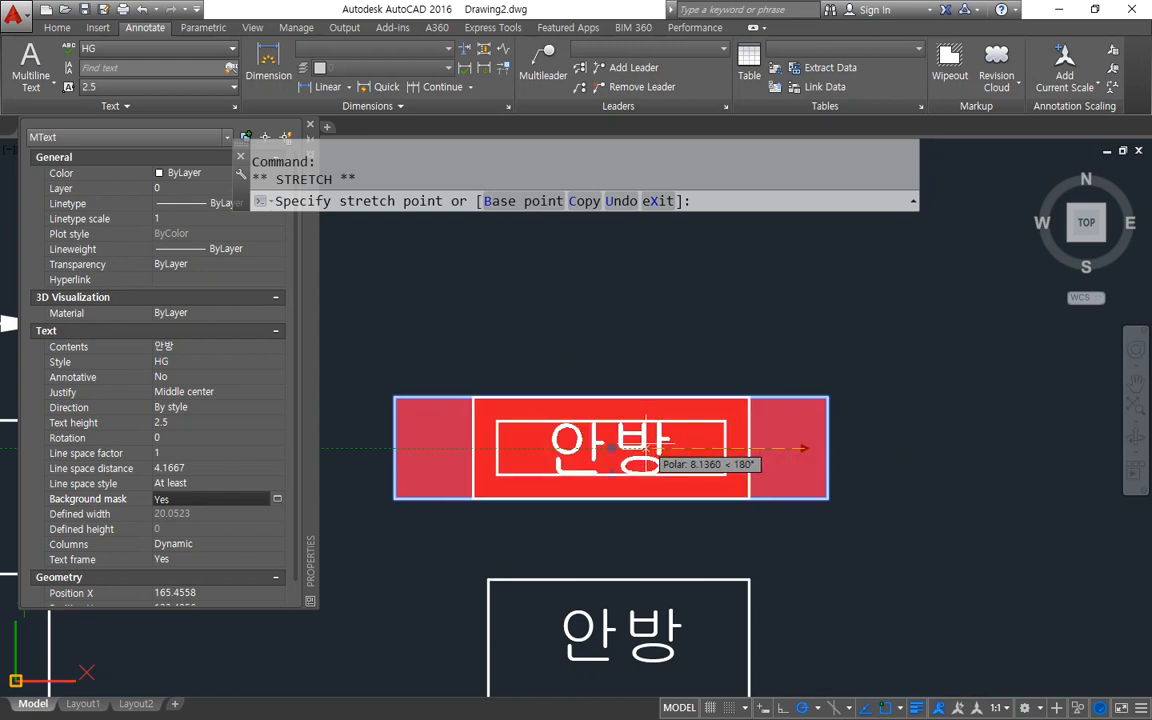
pyautogui.click(714, 448)
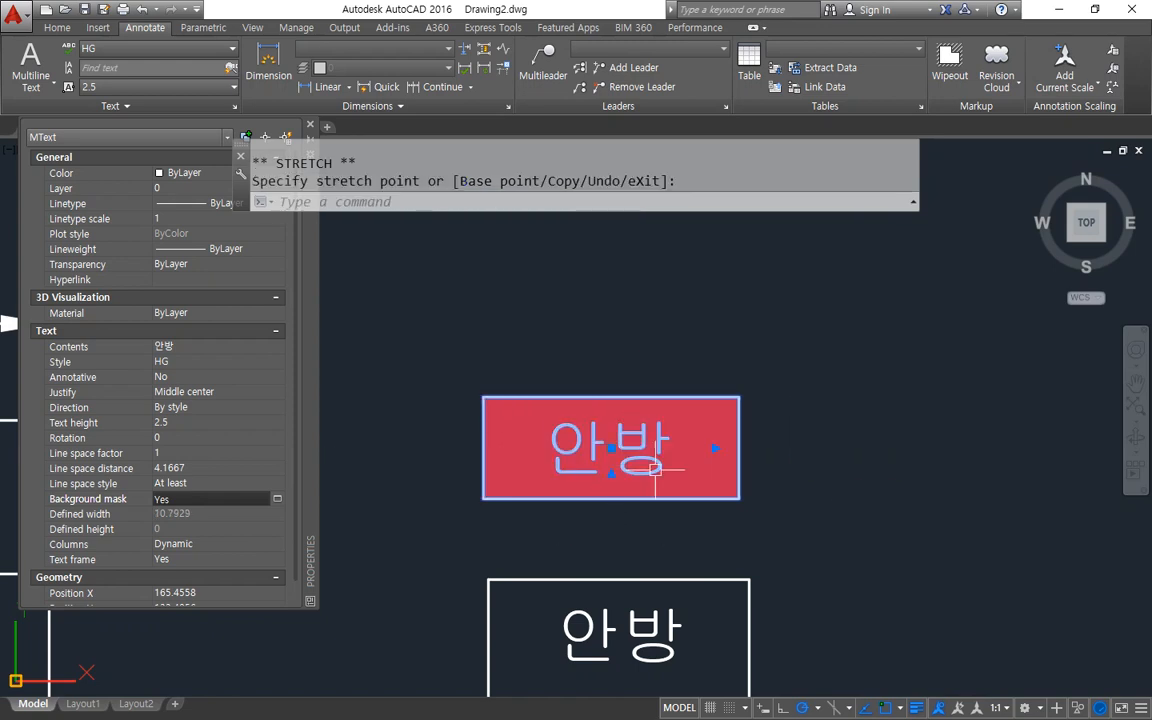
pyautogui.click(714, 448)
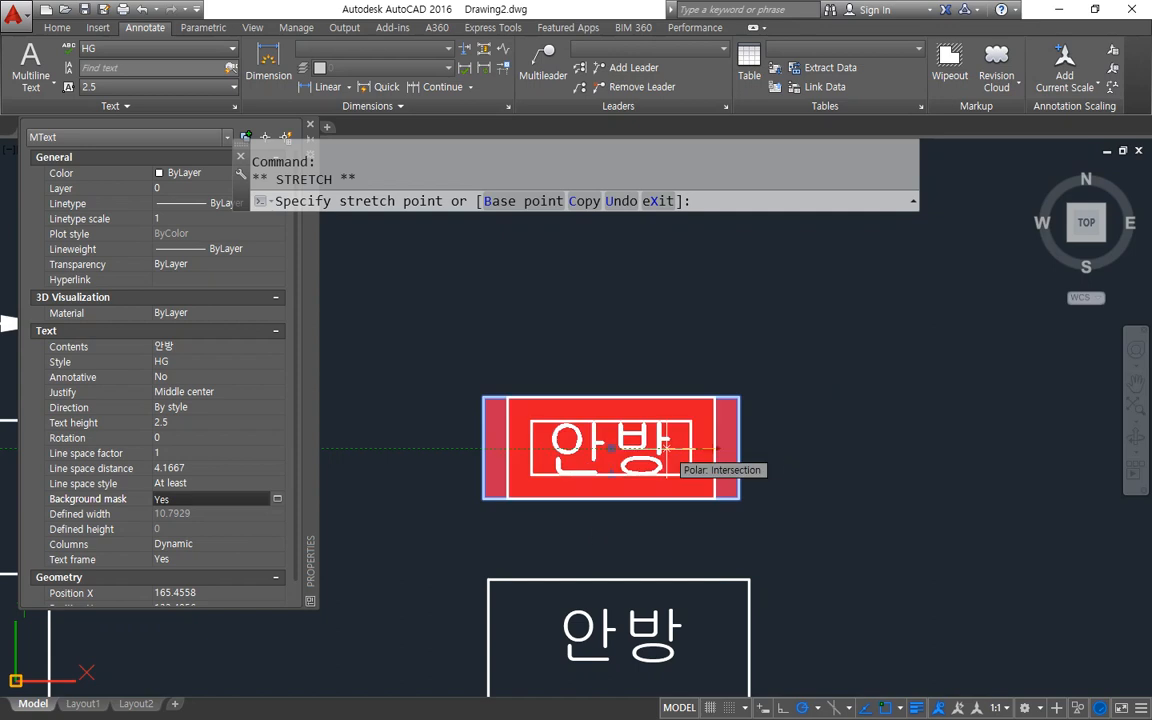
pyautogui.click(690, 448)
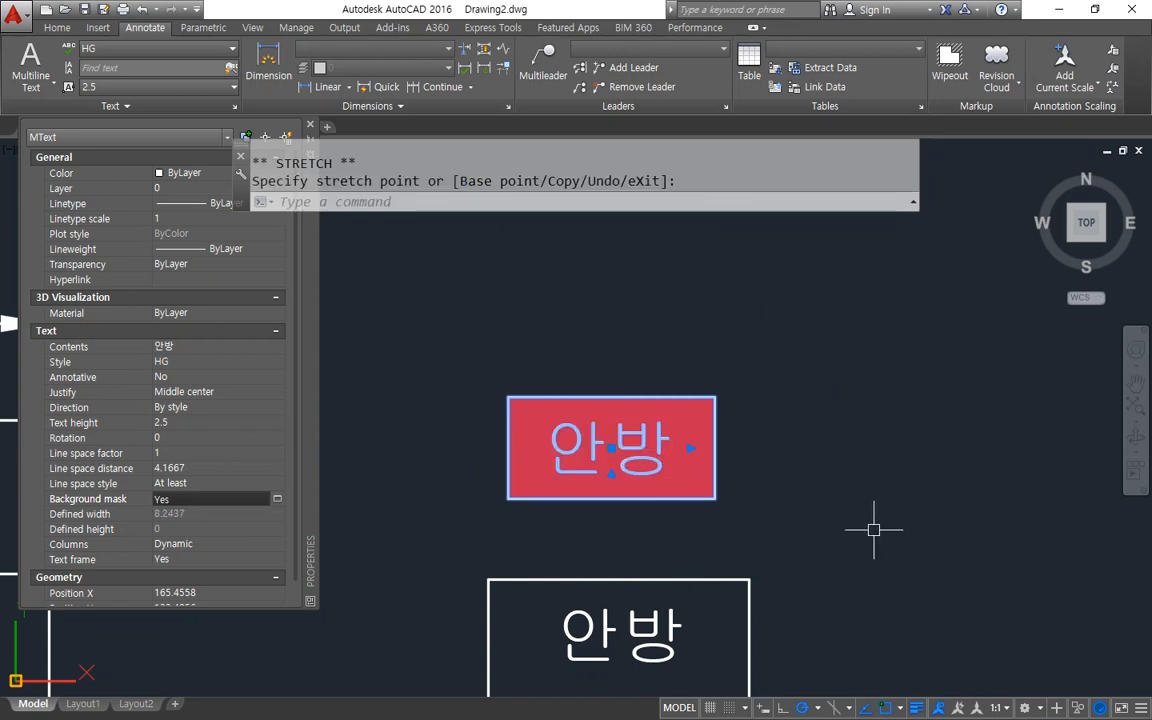
# - Change the background mask fill of the framed "안방" text to the drawing background color
pyautogui.click(277, 498)
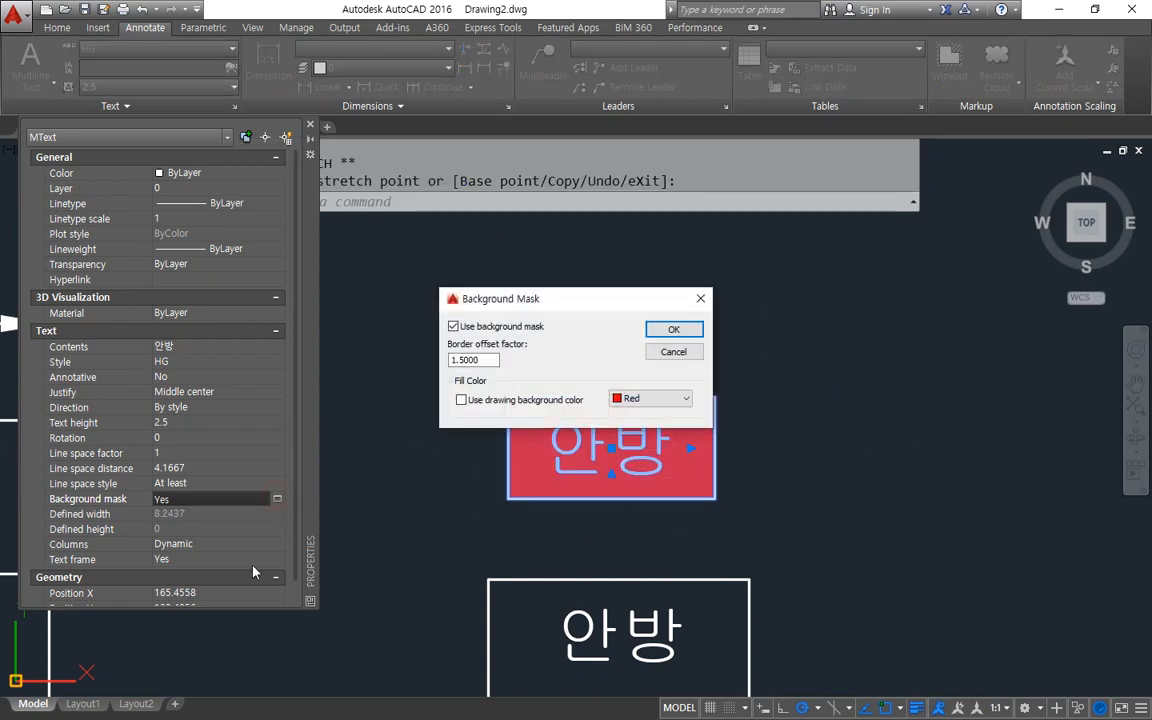
pyautogui.moveTo(515, 290); pyautogui.dragTo(462, 133)
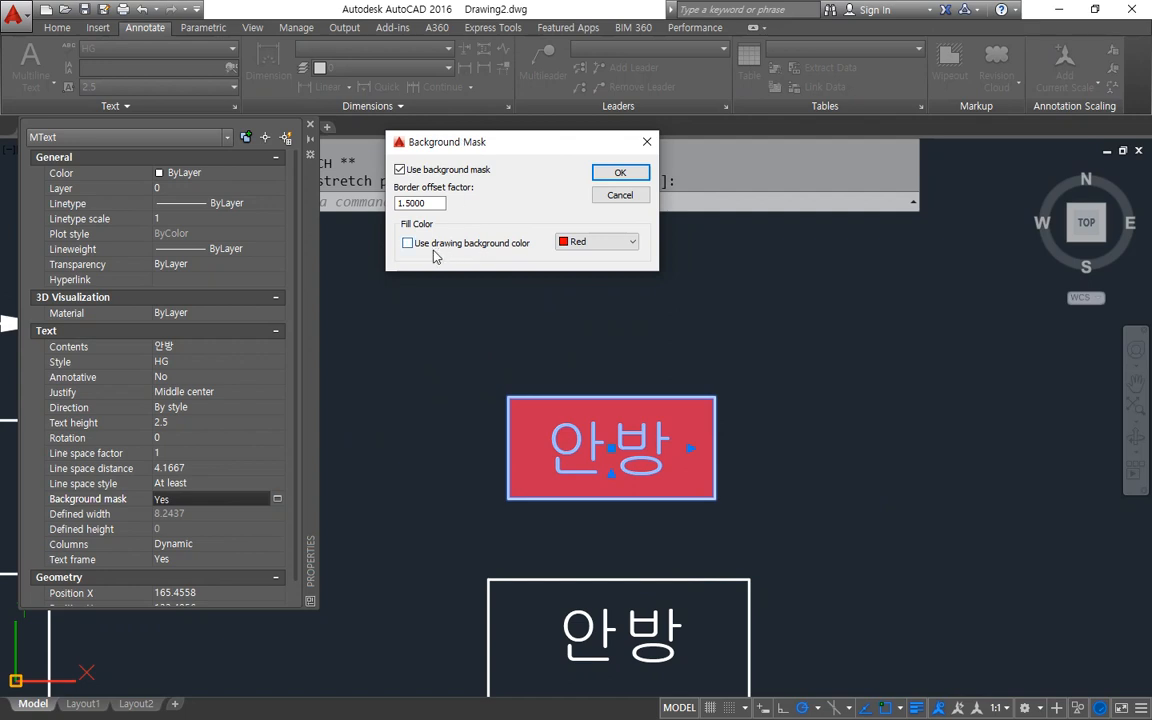
pyautogui.moveTo(405, 266)
pyautogui.mouseDown()
pyautogui.moveTo(598, 210)
pyautogui.moveTo(548, 280)
pyautogui.mouseUp()
pyautogui.moveTo(710, 418); pyautogui.dragTo(690, 410)
pyautogui.press('e')
pyautogui.moveTo(593, 279)
pyautogui.mouseDown()
pyautogui.moveTo(569, 208)
pyautogui.moveTo(553, 222)
pyautogui.moveTo(633, 262)
pyautogui.mouseUp()
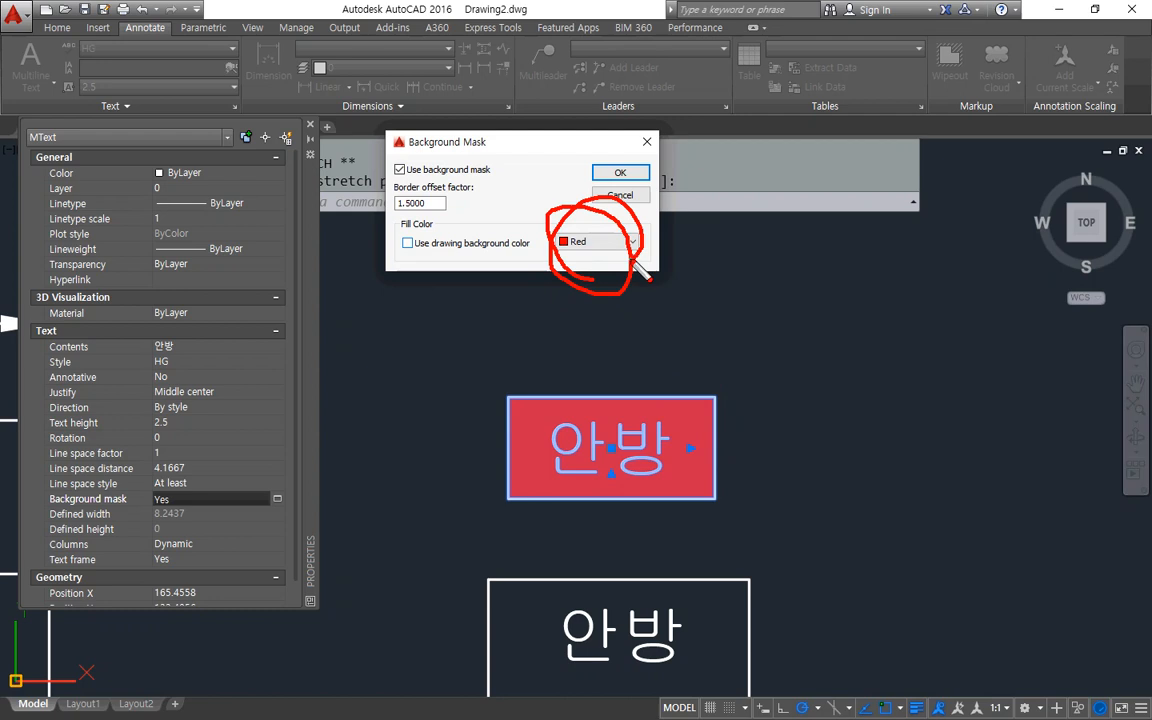
pyautogui.click(408, 243)
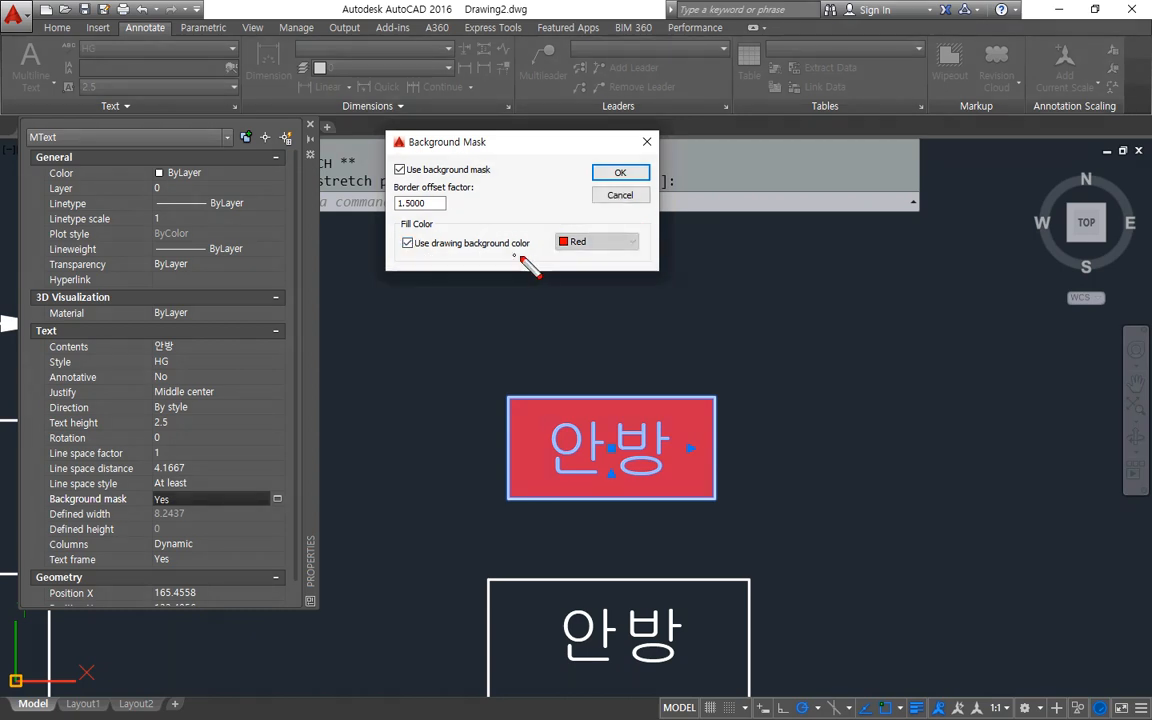
pyautogui.moveTo(544, 254); pyautogui.dragTo(388, 251)
pyautogui.moveTo(905, 487)
pyautogui.mouseDown()
pyautogui.moveTo(897, 363)
pyautogui.moveTo(918, 484)
pyautogui.mouseUp()
pyautogui.moveTo(836, 340)
pyautogui.mouseDown()
pyautogui.moveTo(614, 396)
pyautogui.moveTo(580, 368)
pyautogui.mouseUp()
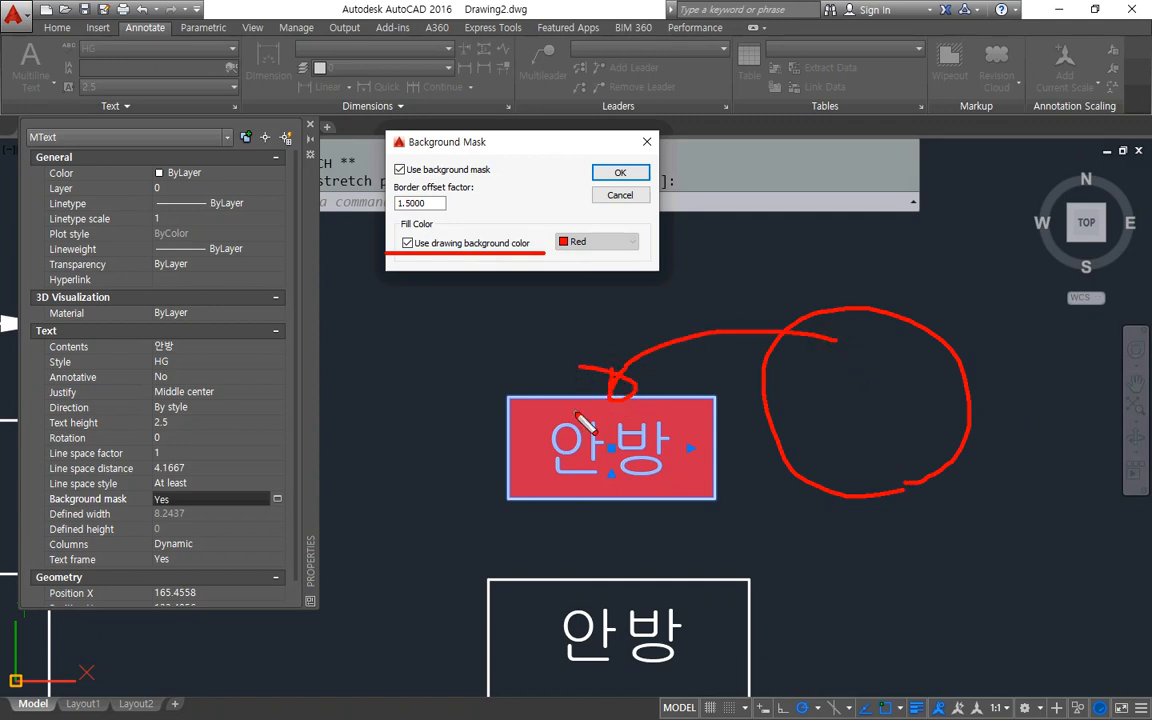
pyautogui.click(632, 173)
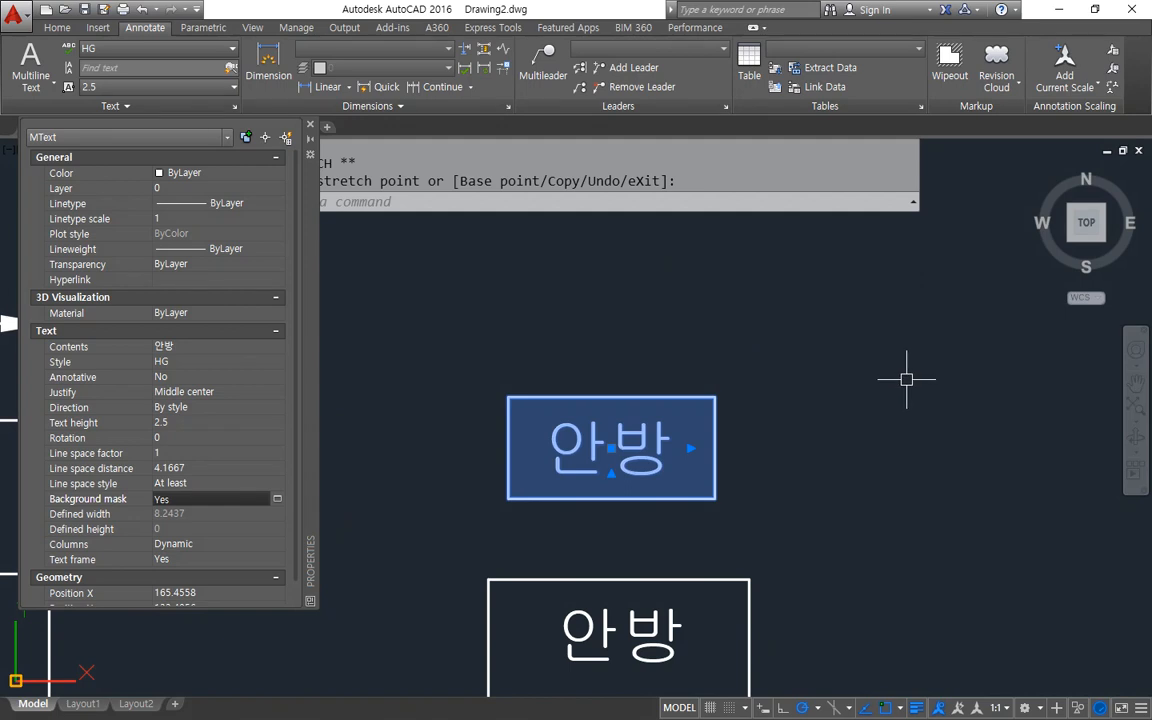
pyautogui.press('Escape')
# - Draw four separate diagonal lines sloping down to the right beside the two boxed "안방" texts
pyautogui.moveTo(786, 383); pyautogui.dragTo(750, 287, button='middle')
pyautogui.write('l')
pyautogui.press('Return')
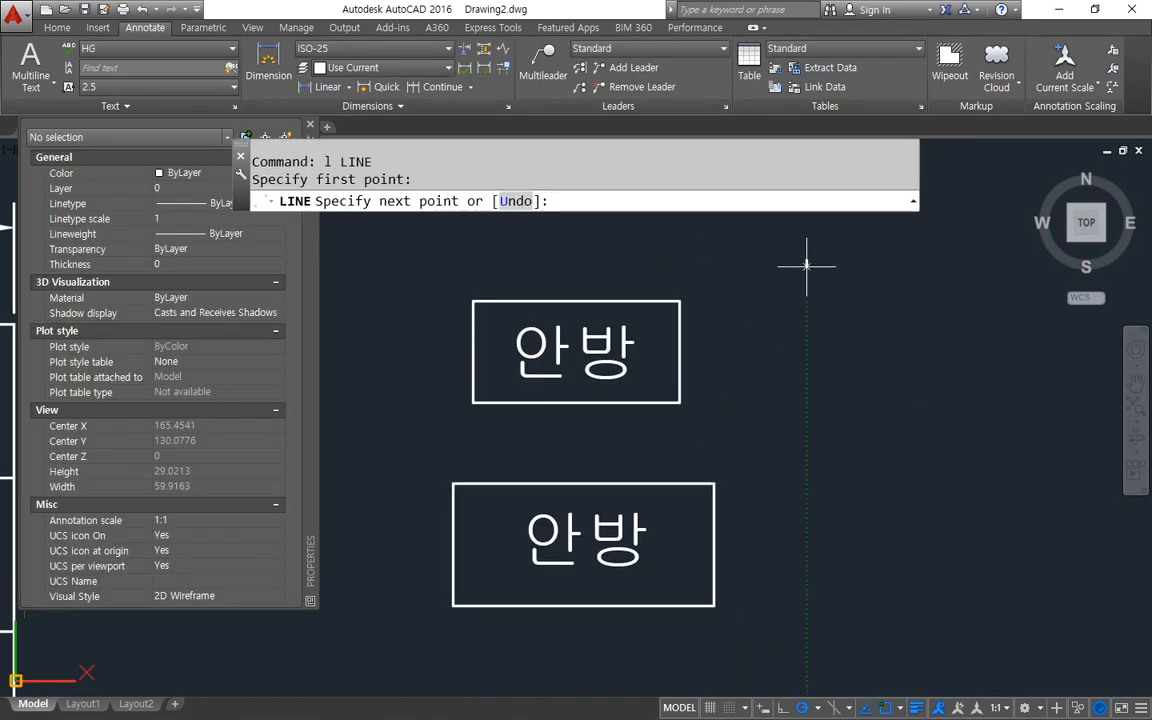
pyautogui.click(806, 261)
pyautogui.click(1042, 549)
pyautogui.press('Return')
pyautogui.click(766, 288)
pyautogui.click(987, 575)
pyautogui.press('Return')
pyautogui.press('Return')
pyautogui.click(686, 268)
pyautogui.click(1012, 673)
pyautogui.press('Return')
pyautogui.press('Return')
pyautogui.click(842, 235)
pyautogui.click(1113, 507)
pyautogui.press('Return')
pyautogui.moveTo(887, 478); pyautogui.dragTo(818, 496, button='middle')
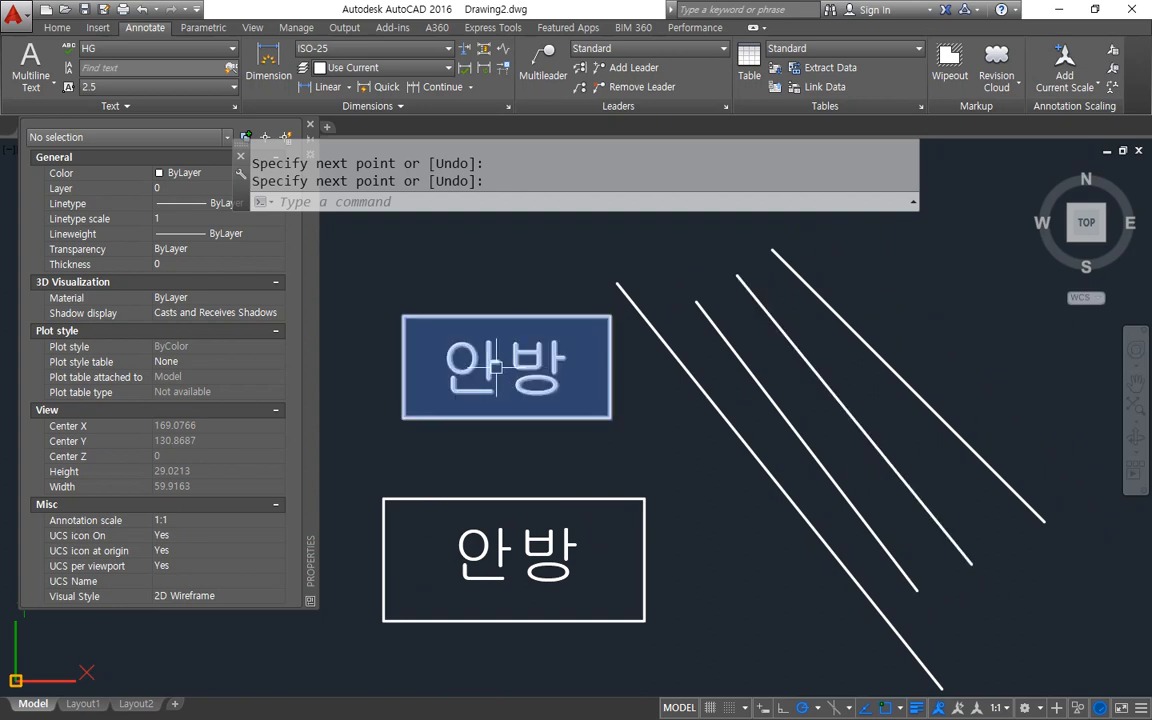
# - Bring the masked "안방" multiline text to the front of the draw order
pyautogui.click(530, 383)
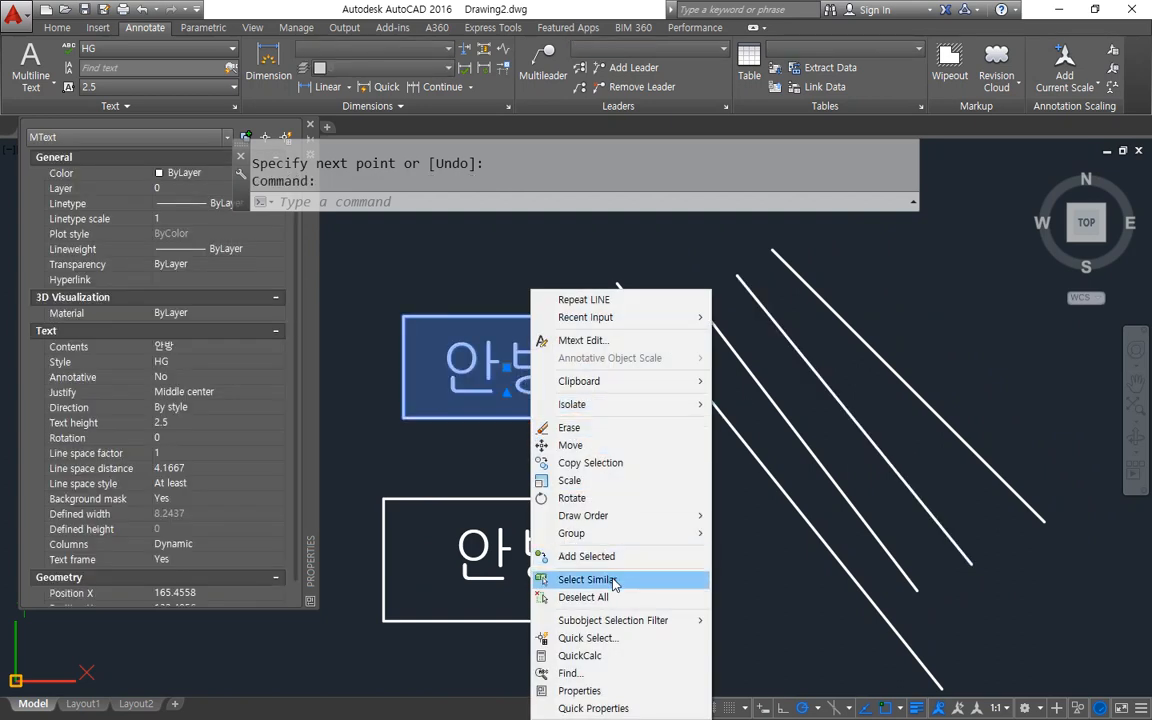
pyautogui.moveTo(615, 515)
pyautogui.click(741, 515)
# - Move the masked "안방" multiline text onto the middle of the diagonal lines
pyautogui.write('m')
pyautogui.press('Return')
pyautogui.click(496, 416)
pyautogui.press('Return')
pyautogui.click(517, 363)
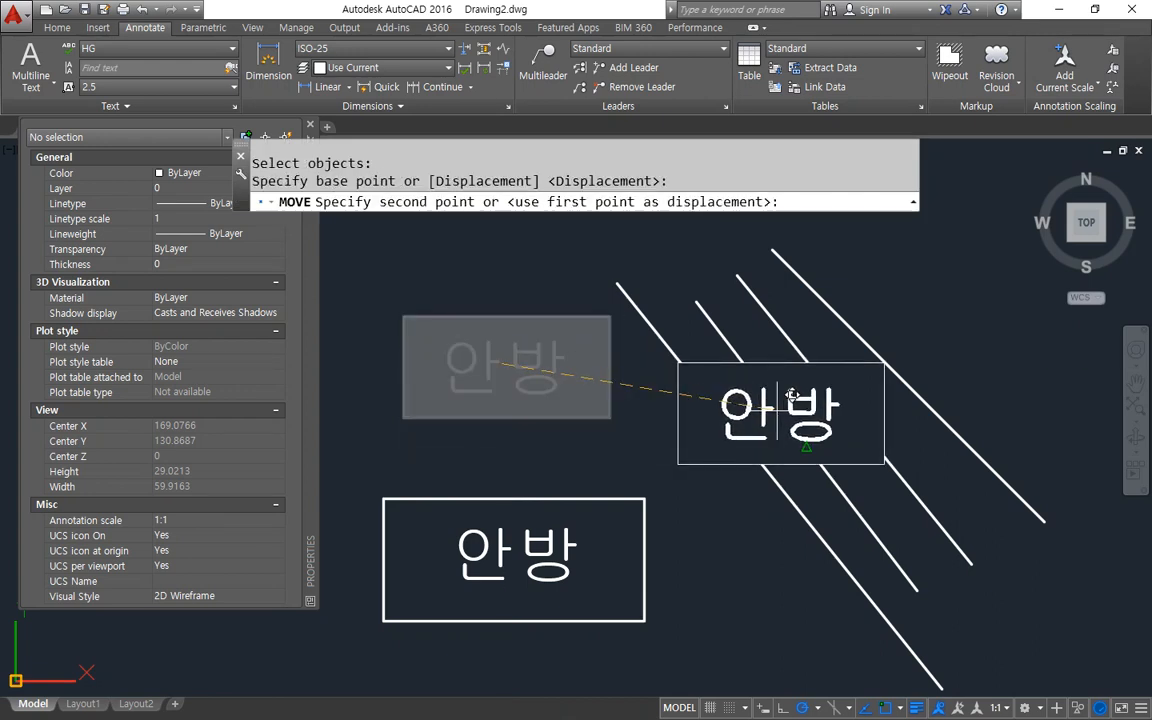
pyautogui.click(803, 391)
pyautogui.press('Escape')
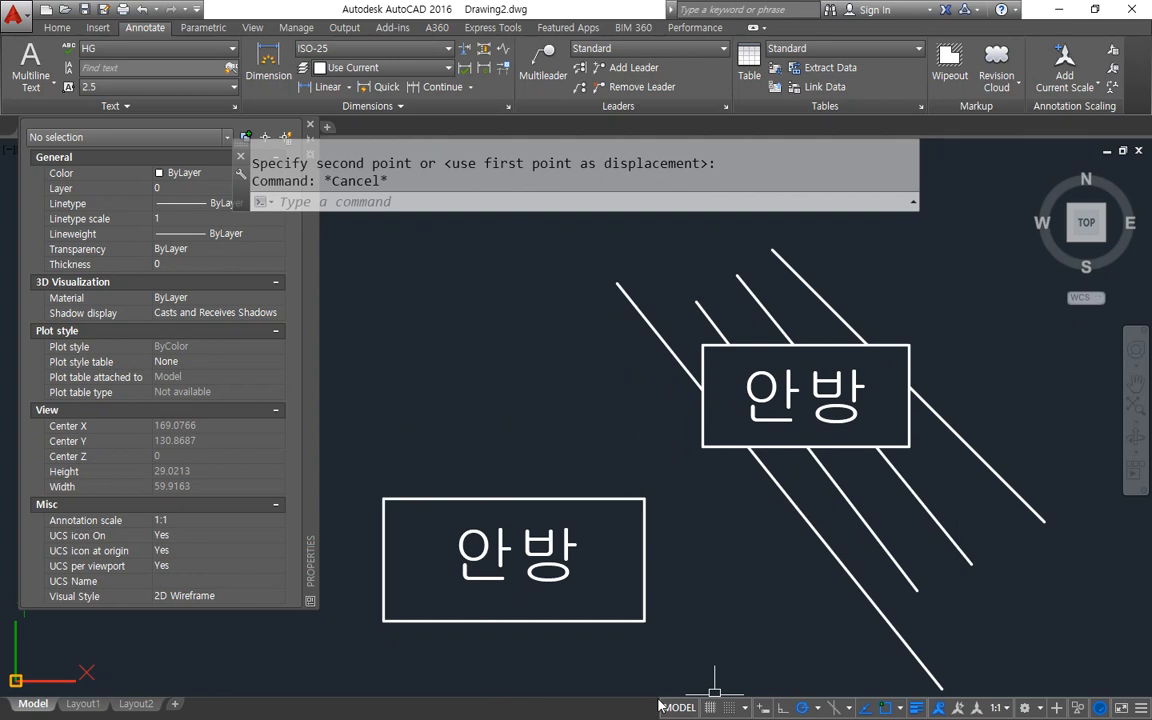
# - Review the Background mask property of the moved "안방" text, and erase the rectangle around the single-line "안방" text
pyautogui.click(843, 346)
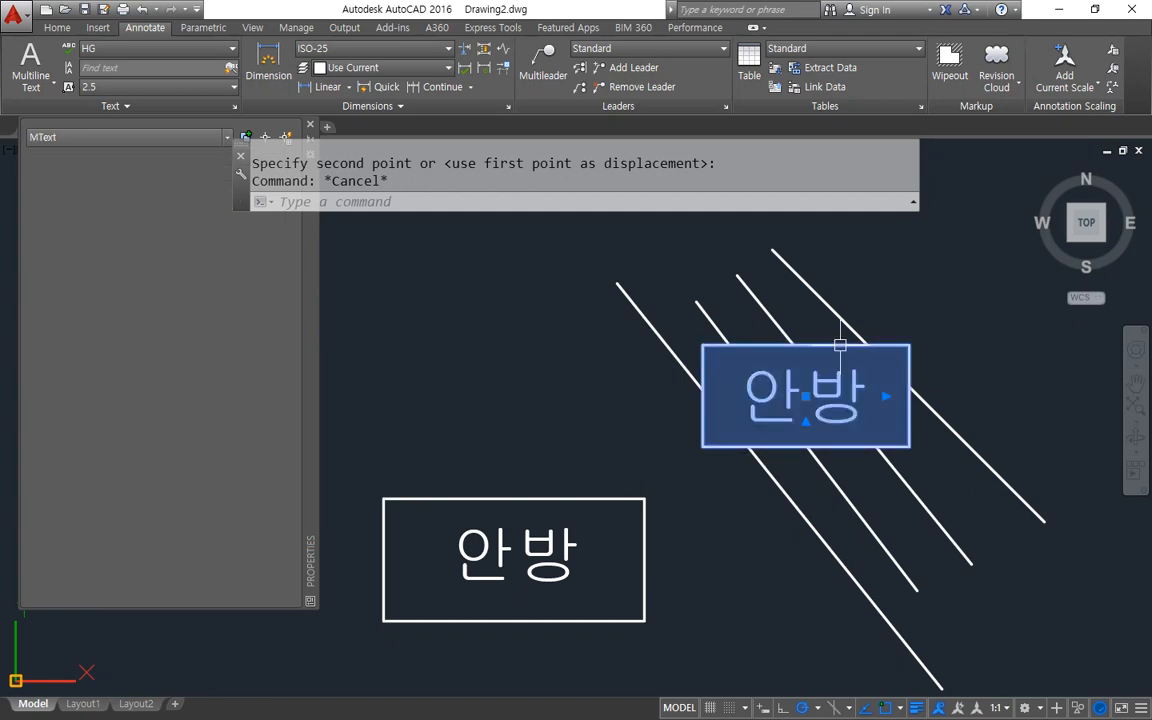
pyautogui.moveTo(50, 504); pyautogui.dragTo(325, 504)
pyautogui.press('Escape')
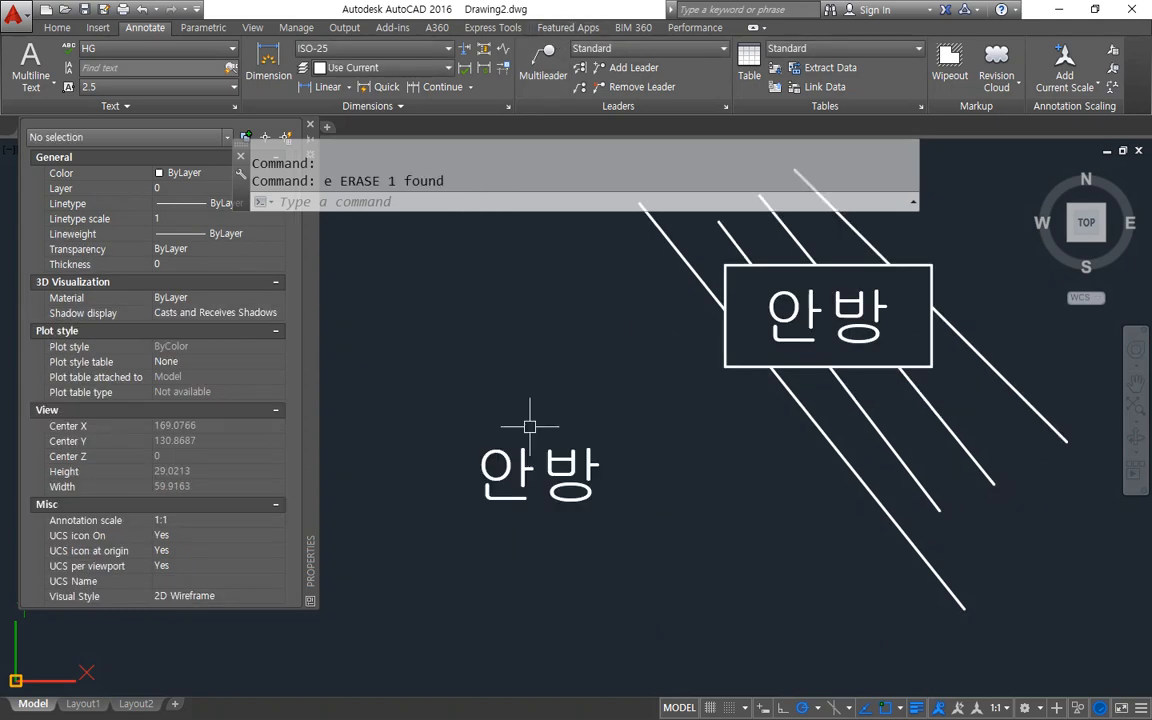
# - Convert the single-line text "안방" to multiline text with the TXT2MTXT command
pyautogui.moveTo(575, 514)
pyautogui.mouseDown()
pyautogui.moveTo(603, 437)
pyautogui.moveTo(592, 516)
pyautogui.mouseUp()
pyautogui.moveTo(581, 441)
pyautogui.mouseDown()
pyautogui.moveTo(675, 290)
pyautogui.moveTo(731, 316)
pyautogui.moveTo(704, 351)
pyautogui.mouseUp()
pyautogui.press('Escape')
pyautogui.write('text')
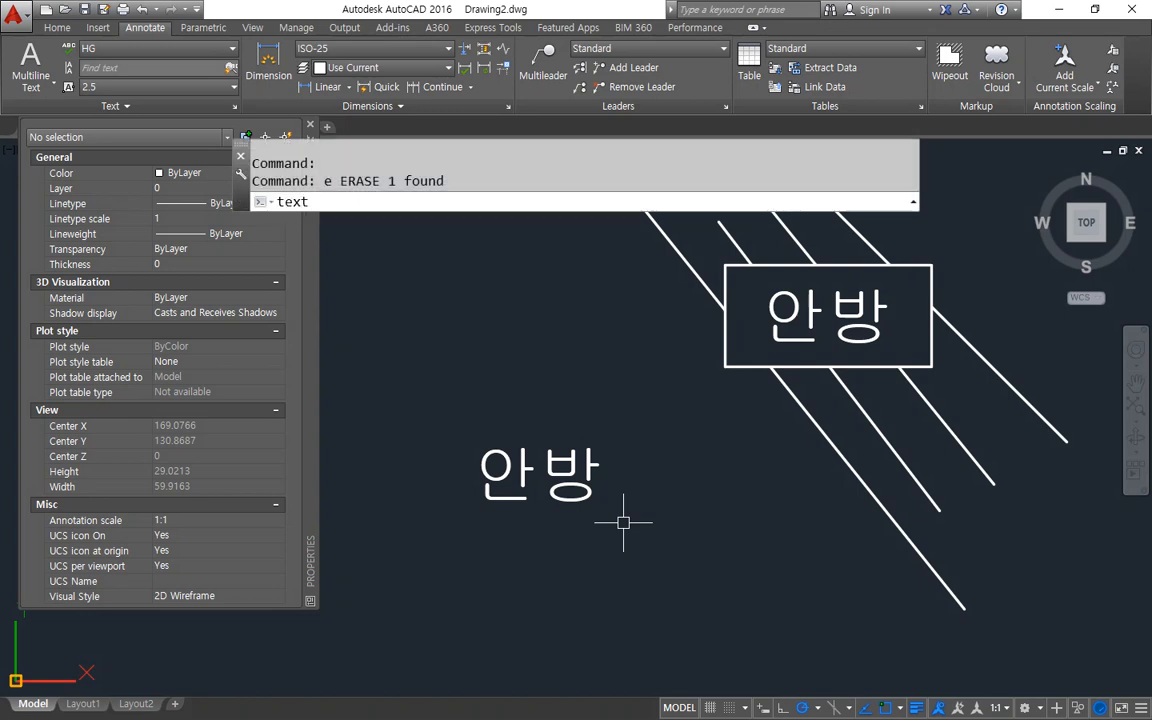
pyautogui.write('2mtxt')
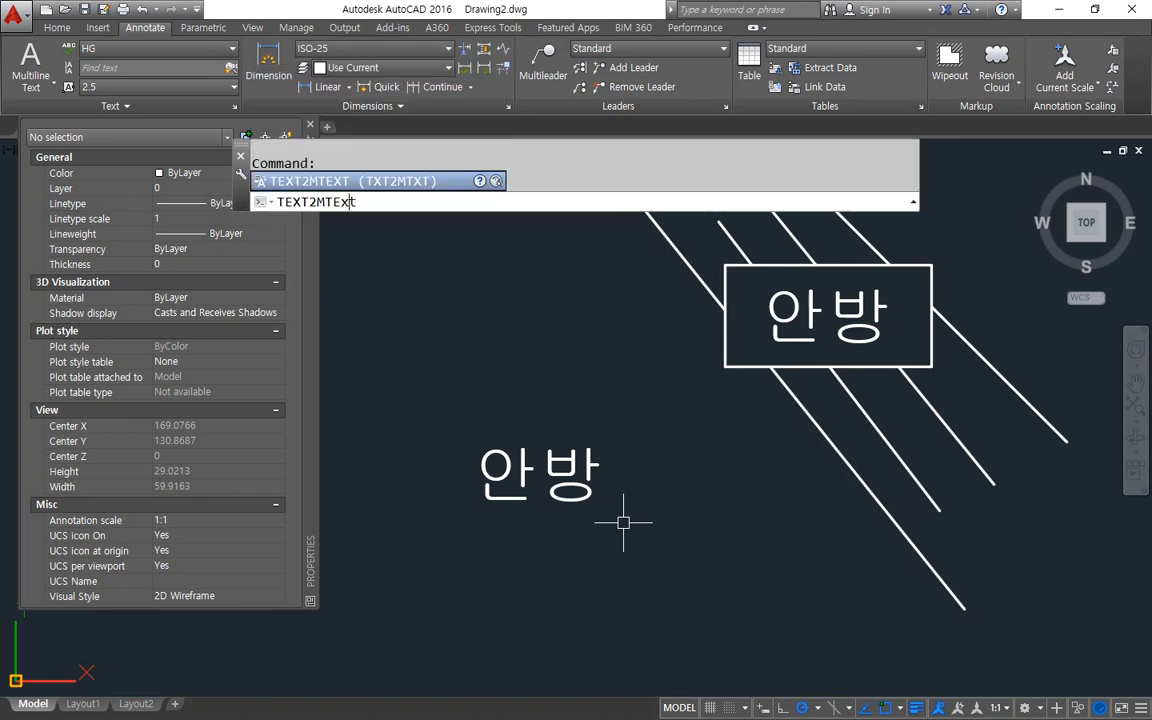
pyautogui.press('Return')
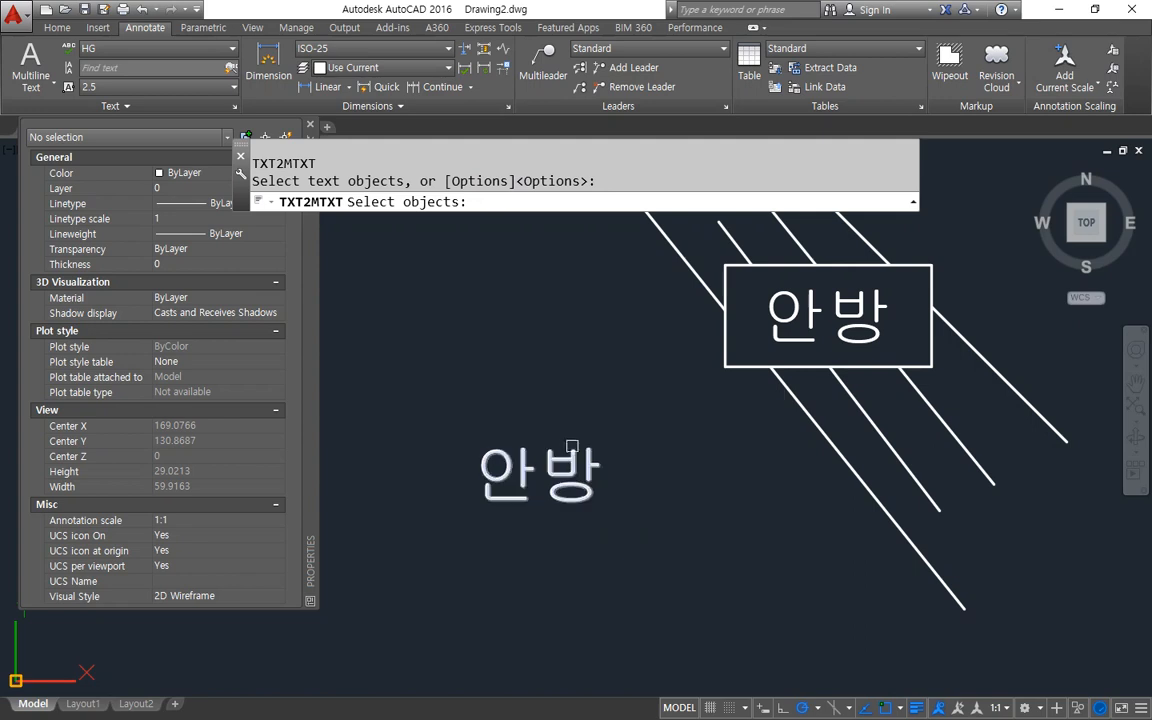
pyautogui.click(536, 396)
pyautogui.press('Return')
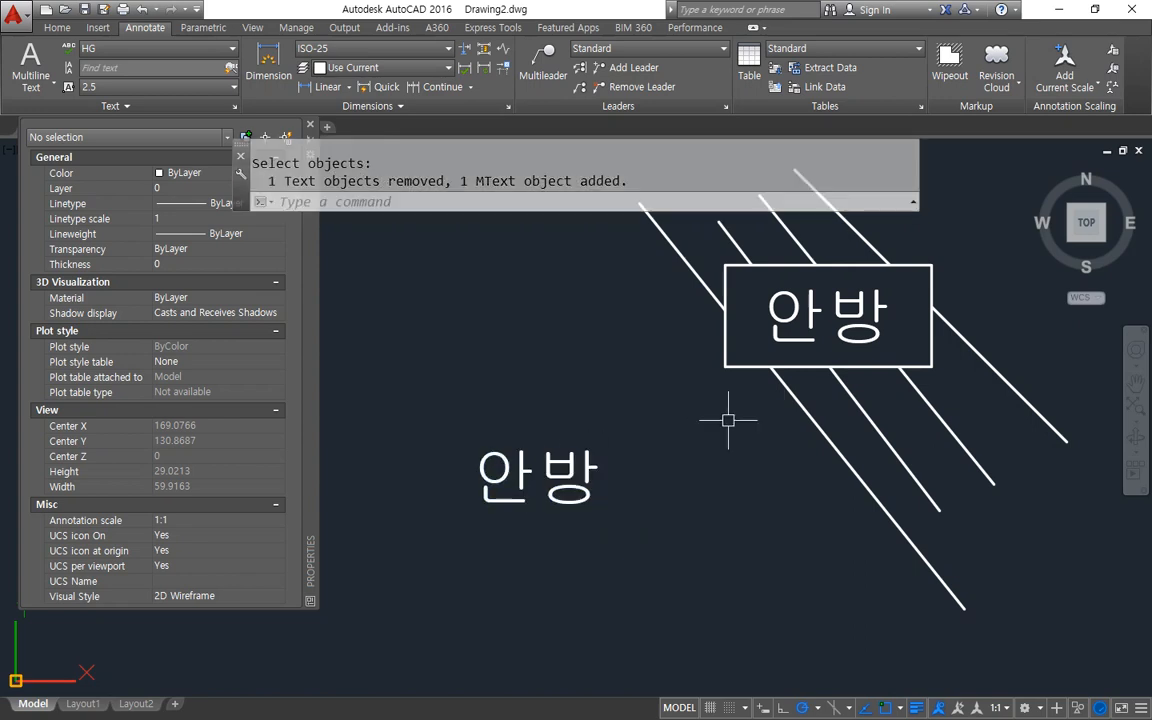
# - Set the Text frame property of the converted "안방" multiline text to Yes
pyautogui.click(512, 487)
pyautogui.click(380, 571)
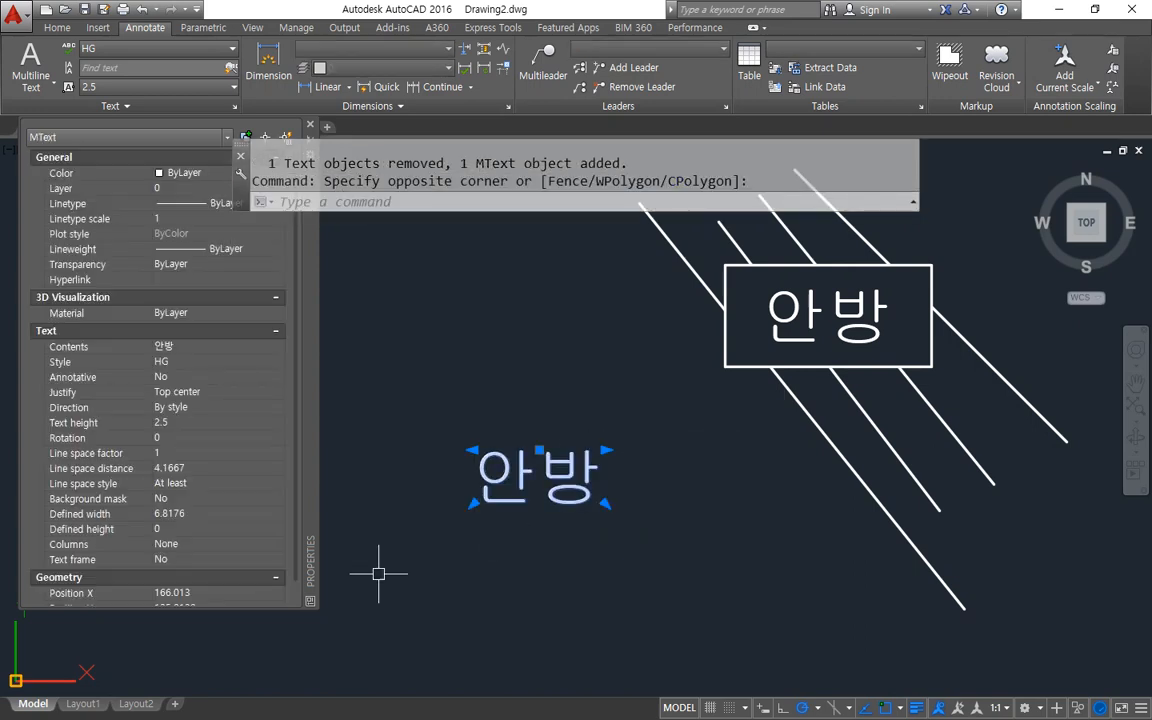
pyautogui.click(200, 559)
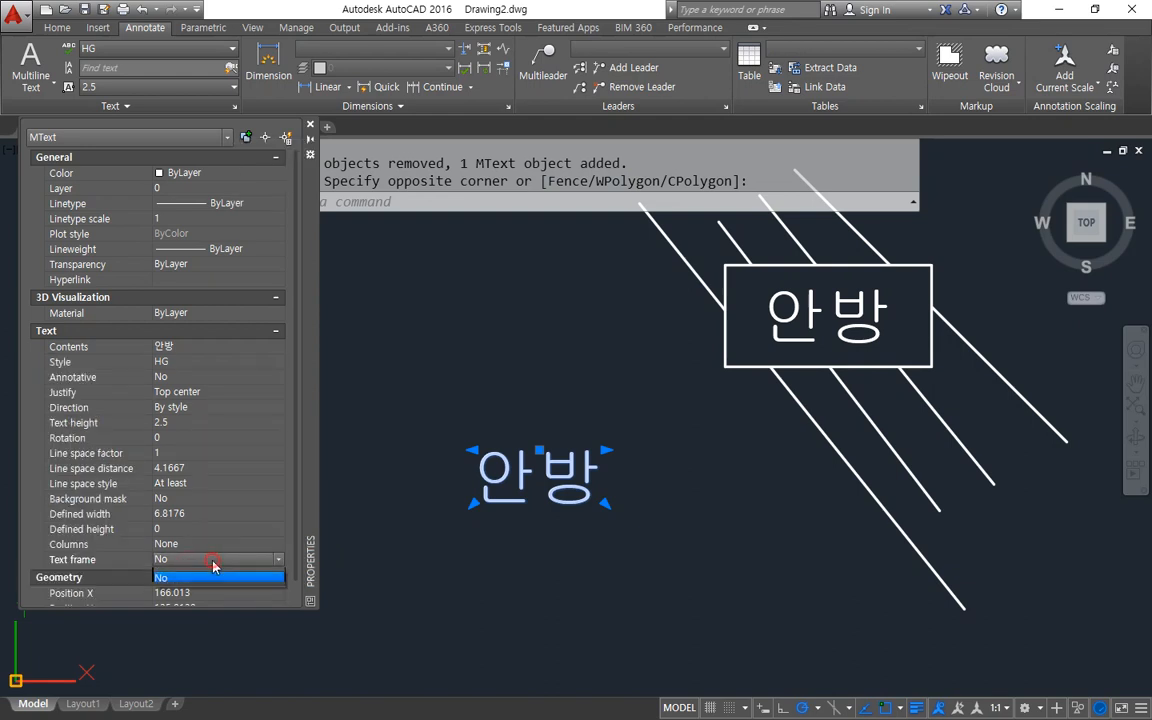
pyautogui.click(203, 578)
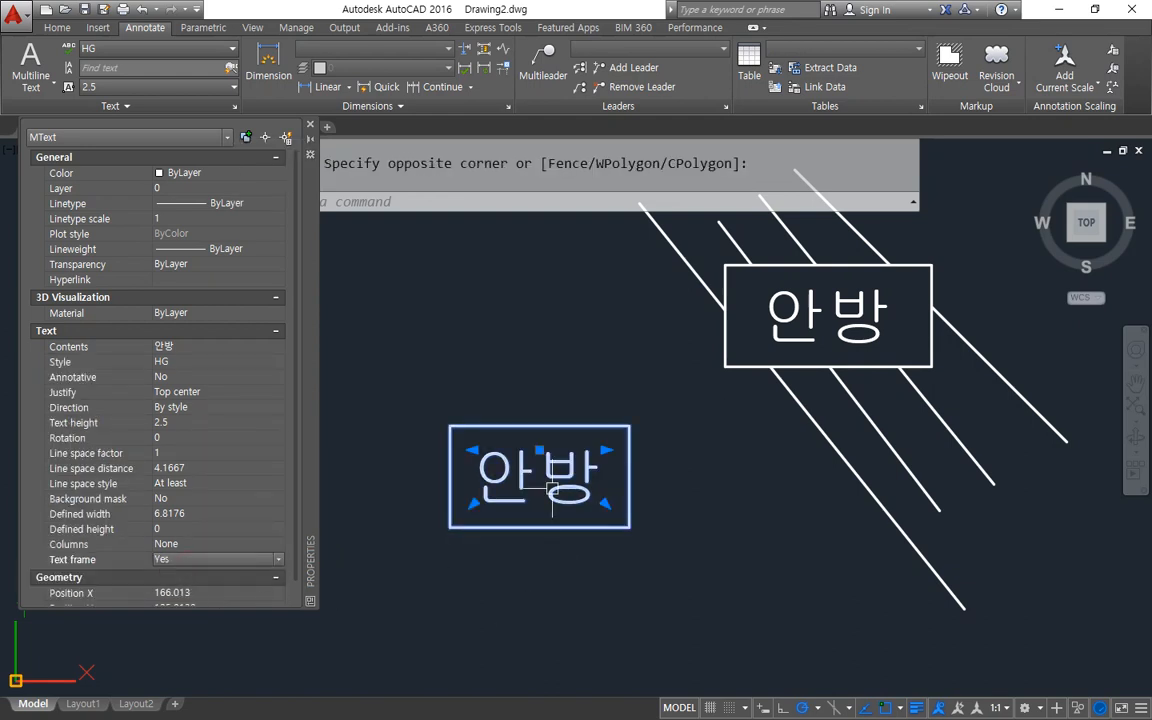
pyautogui.press('Escape')
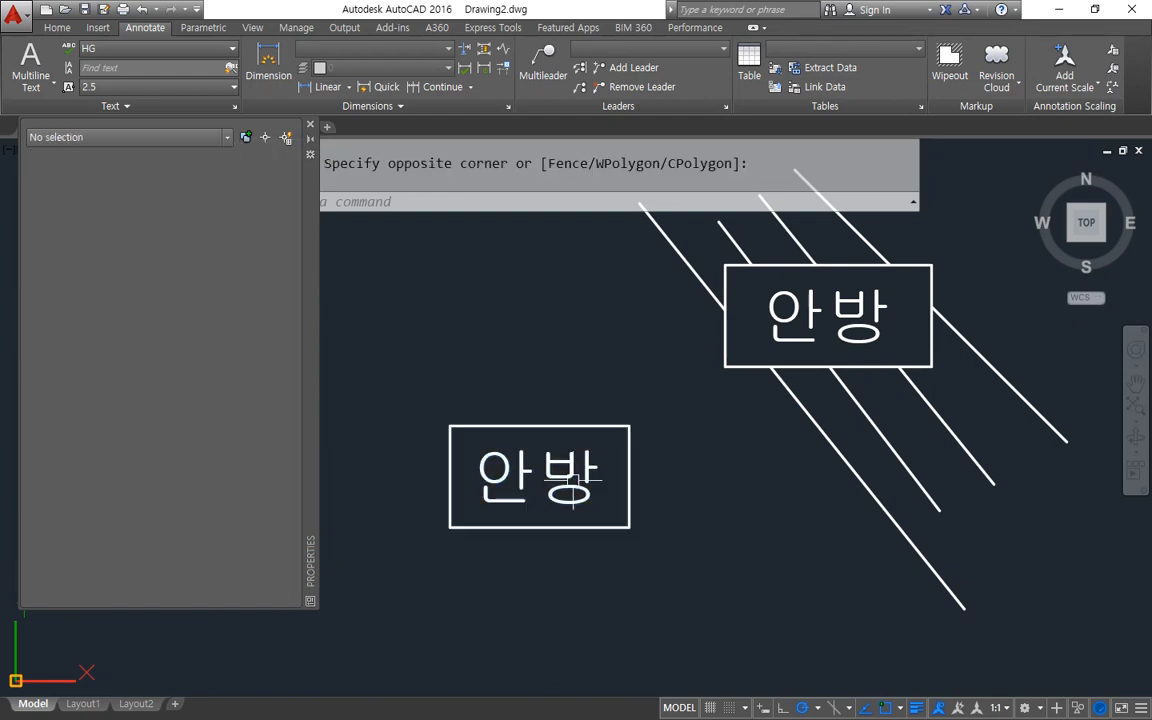
# - Explode the framed multiline text "안방" below the diagonal lines, and check that its text and frame can be selected separately
pyautogui.click(572, 527)
pyautogui.write('x')
pyautogui.press('Return')
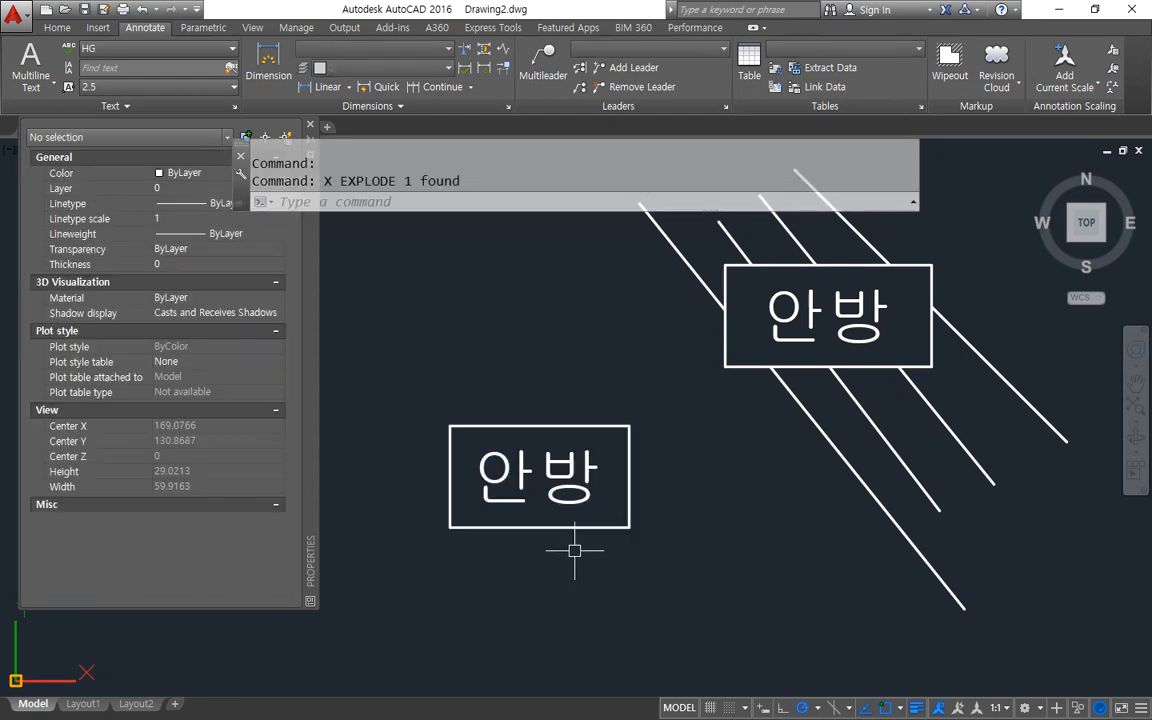
pyautogui.click(552, 500)
pyautogui.click(550, 528)
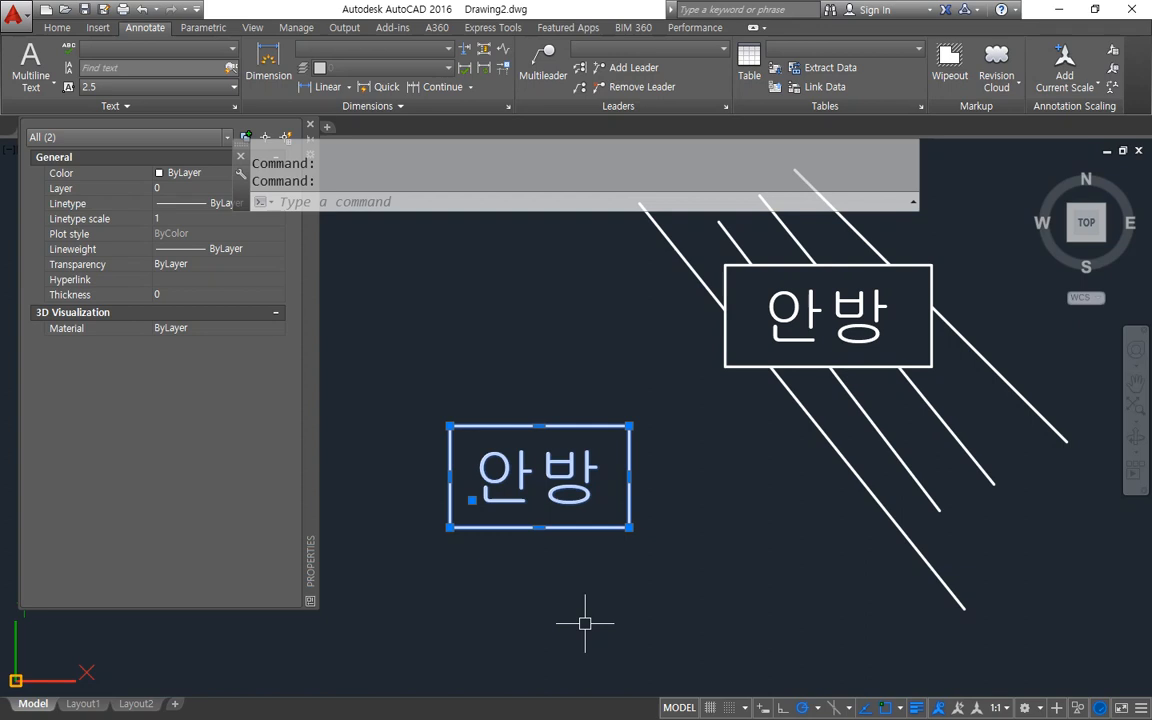
pyautogui.press('Escape')
# - Delete the exploded frame around "안방" and select the remaining single-line text to view its properties
pyautogui.click(552, 527)
pyautogui.press('Delete')
pyautogui.click(535, 485)
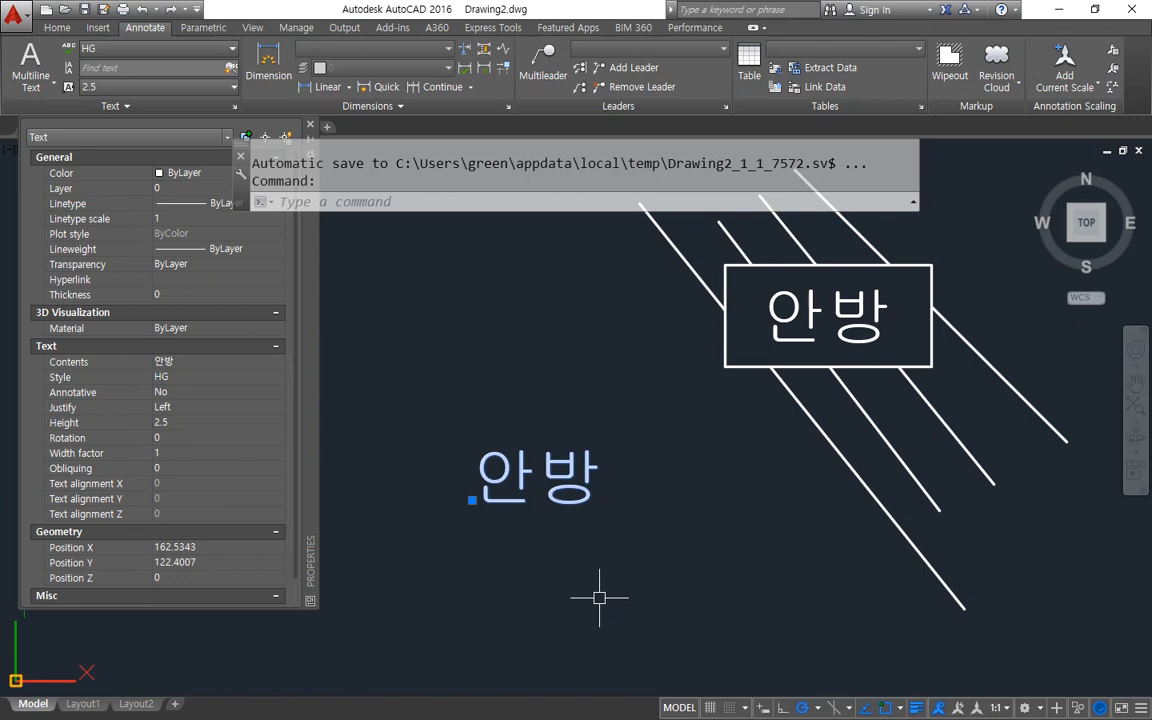
# - Define a multiline text area that fills the first-row cell in the table's 25-wide column
pyautogui.press('Escape')
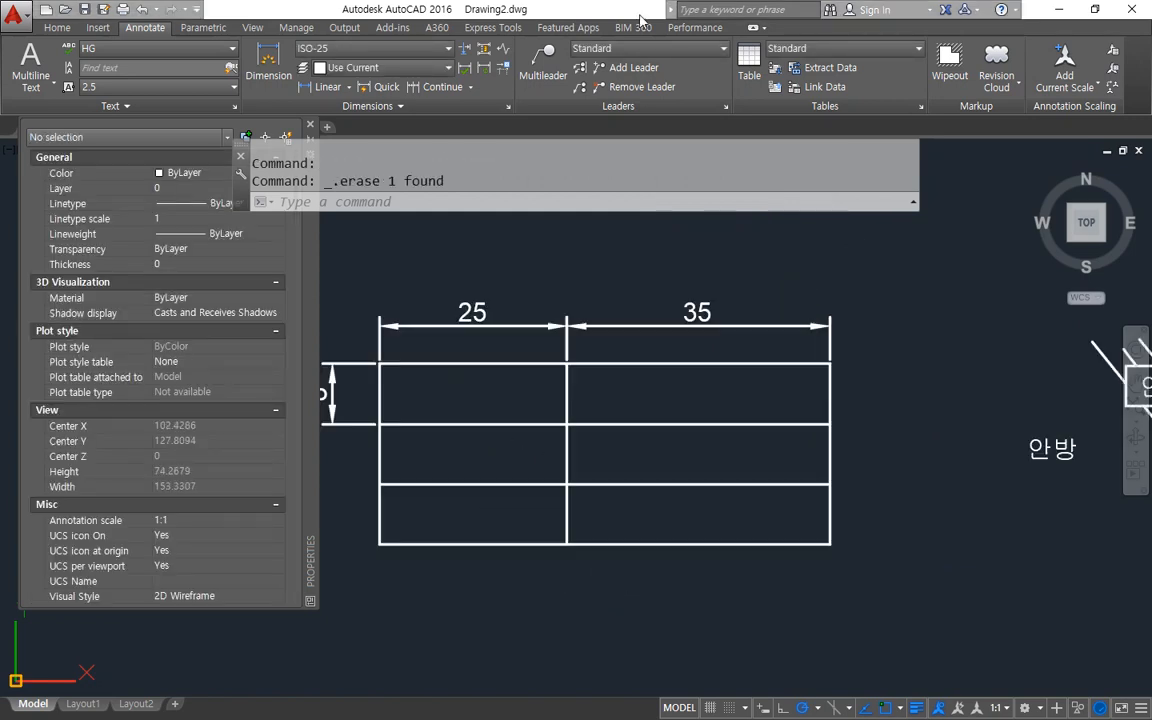
pyautogui.moveTo(545, 440); pyautogui.dragTo(624, 437, button='middle')
pyautogui.moveTo(522, 589)
pyautogui.mouseDown()
pyautogui.moveTo(440, 418)
pyautogui.moveTo(663, 437)
pyautogui.moveTo(618, 555)
pyautogui.moveTo(538, 646)
pyautogui.mouseUp()
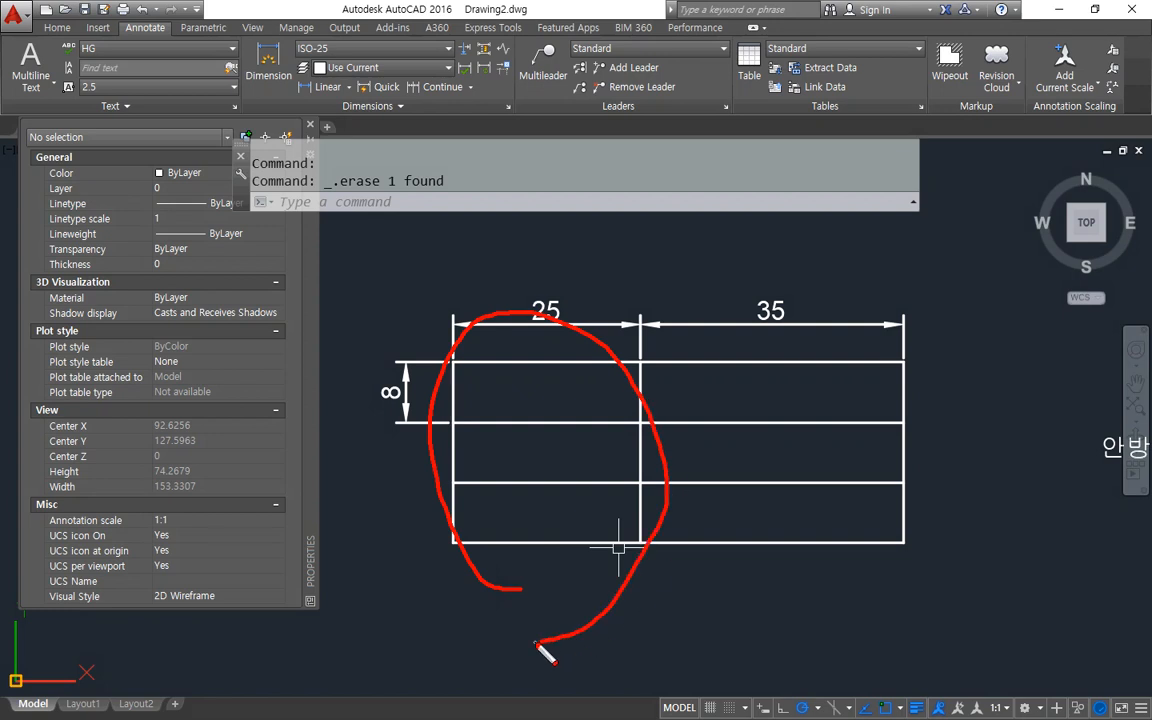
pyautogui.press('Escape')
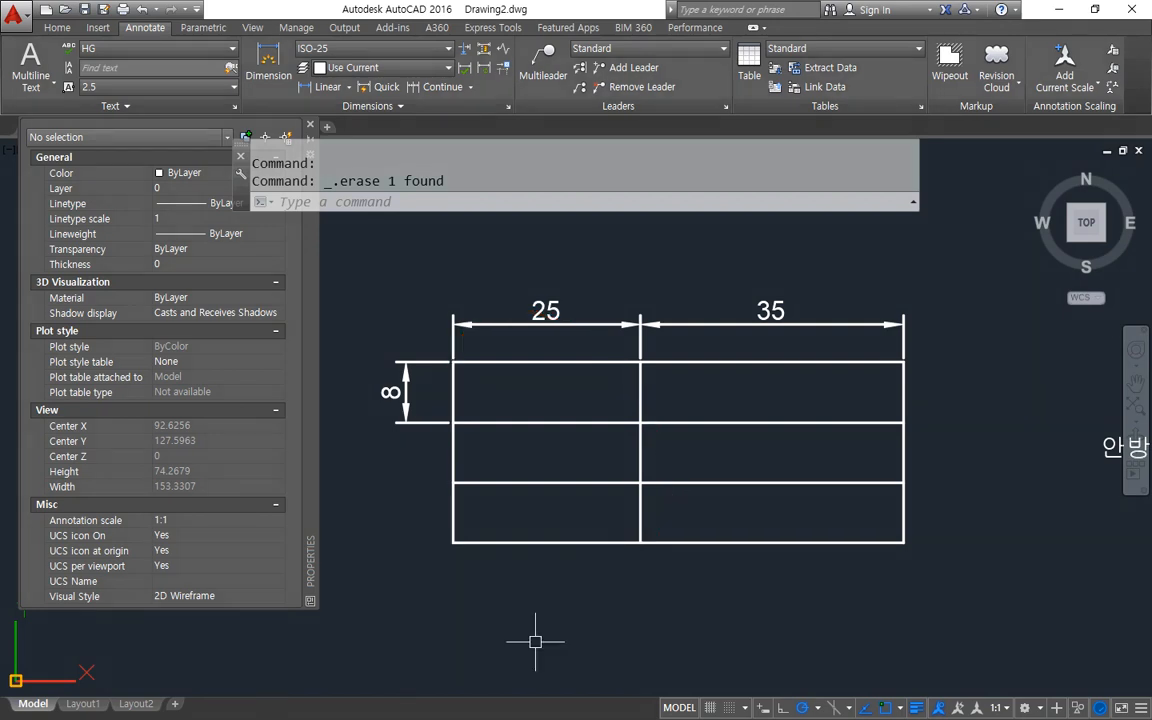
pyautogui.write('t')
pyautogui.press('Return')
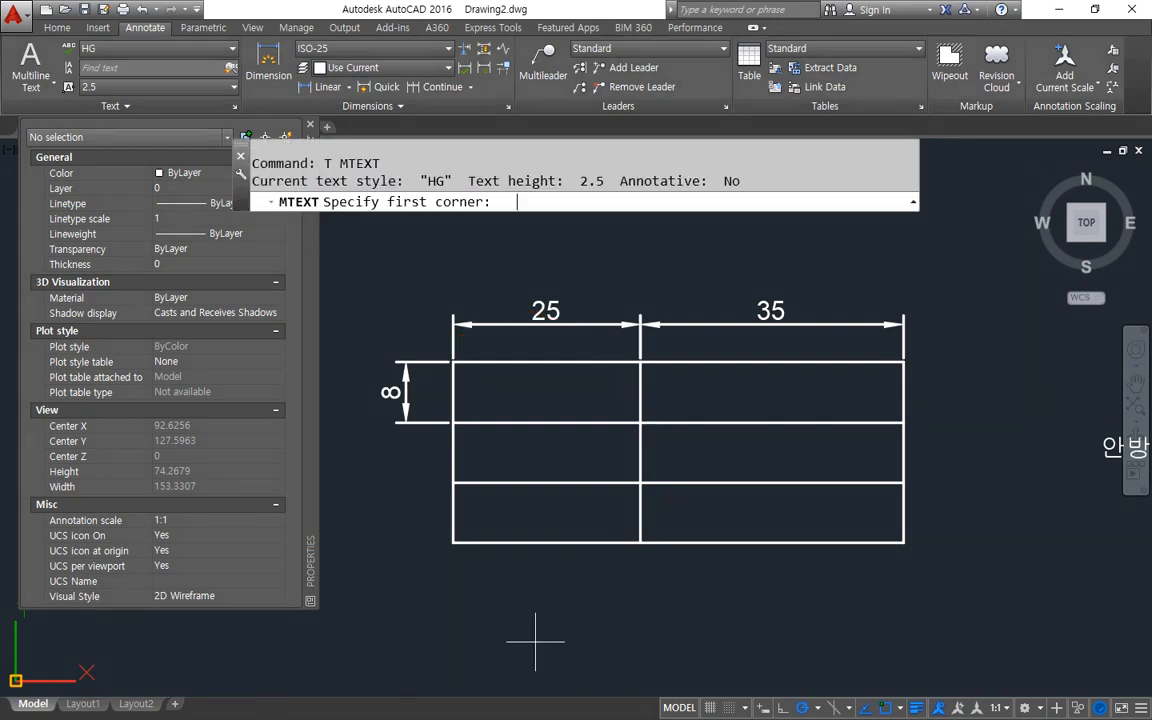
pyautogui.click(453, 362)
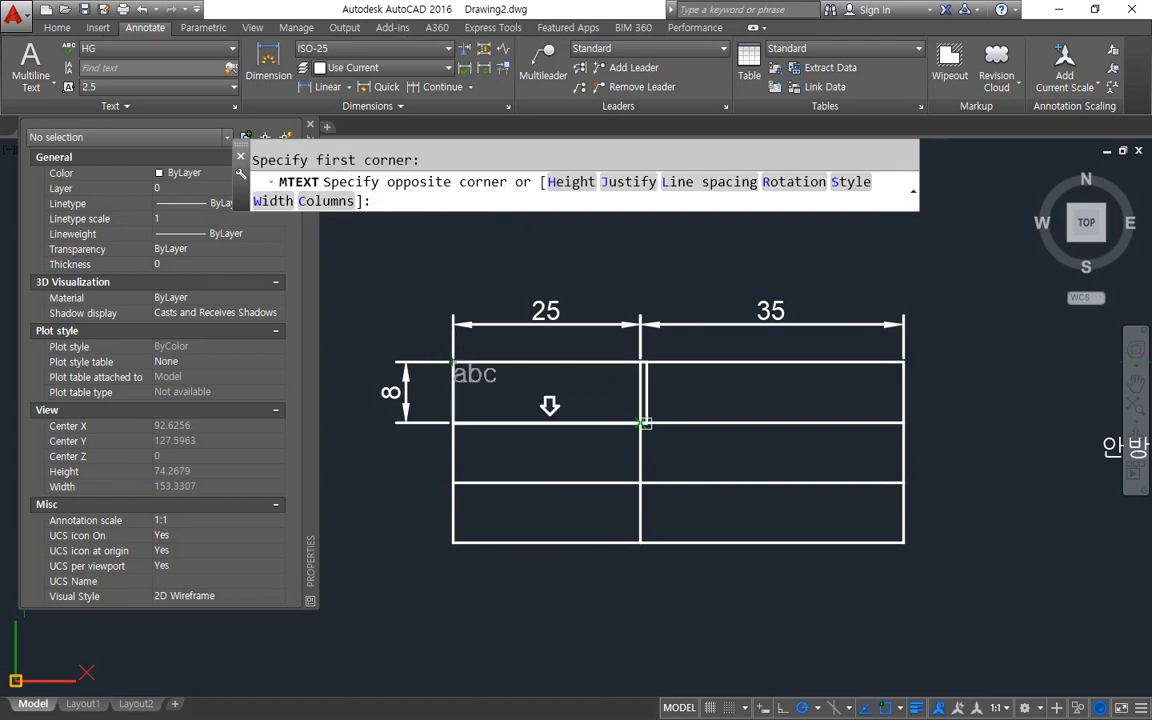
pyautogui.click(640, 423)
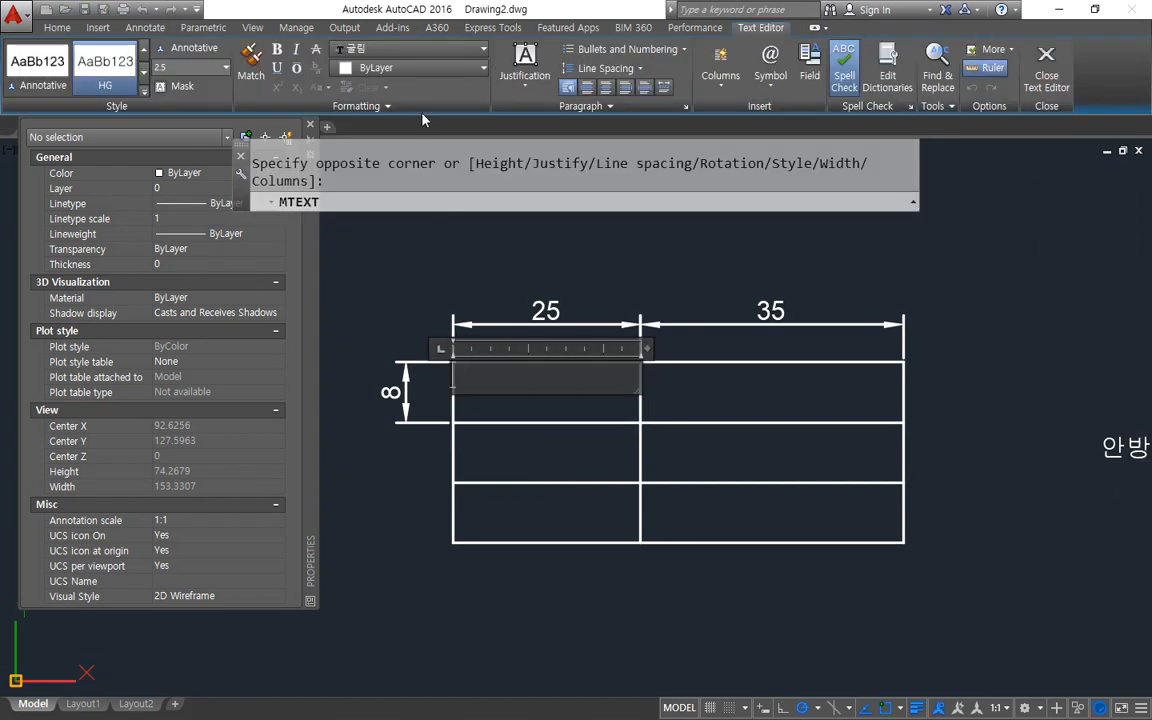
# - Set the text's justification to Middle Center, enter "날 짜" and finish the multiline text
pyautogui.click(525, 70)
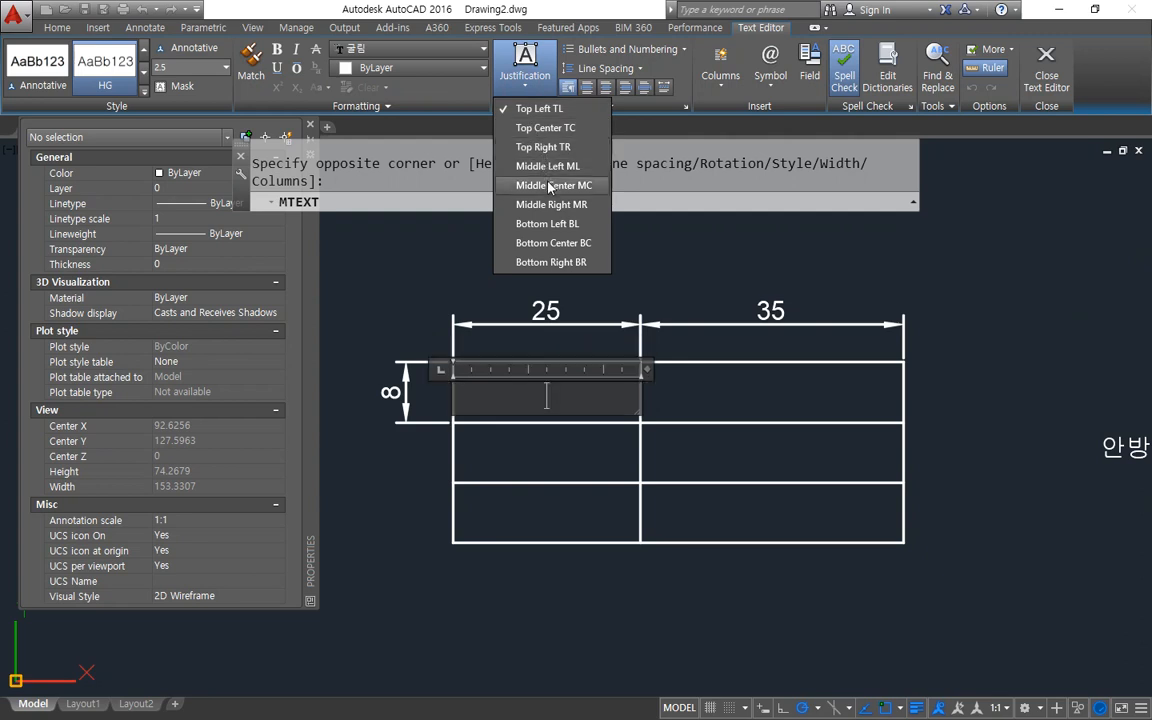
pyautogui.click(548, 186)
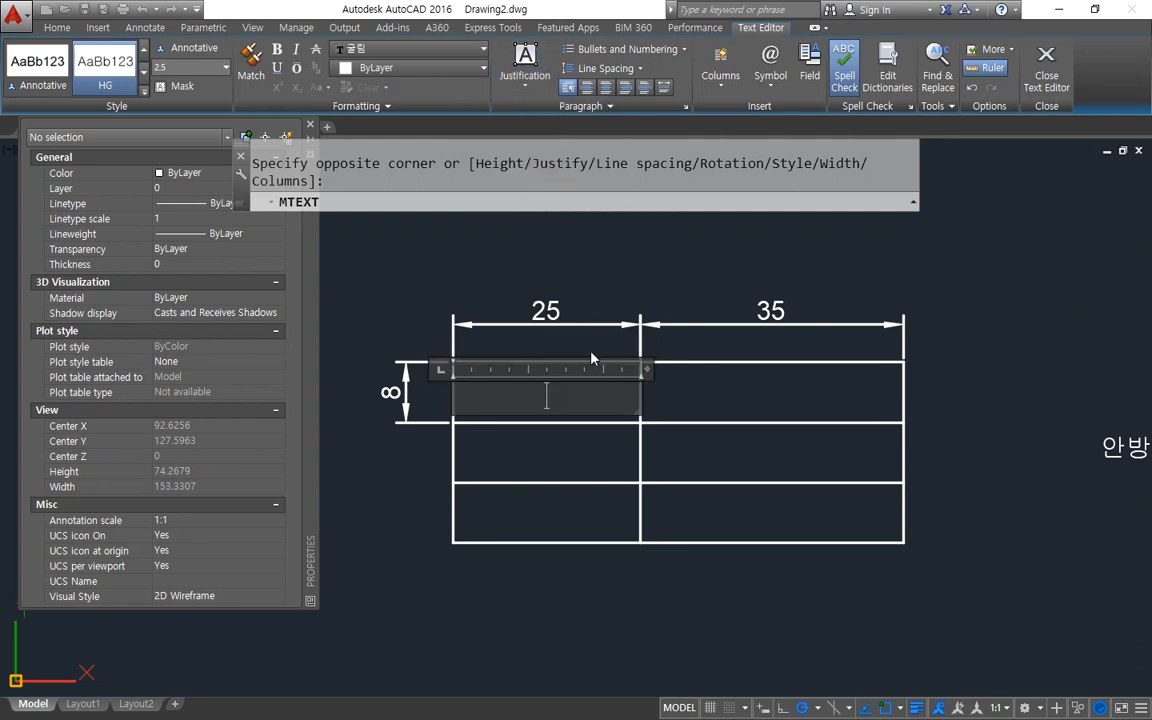
pyautogui.write('날')
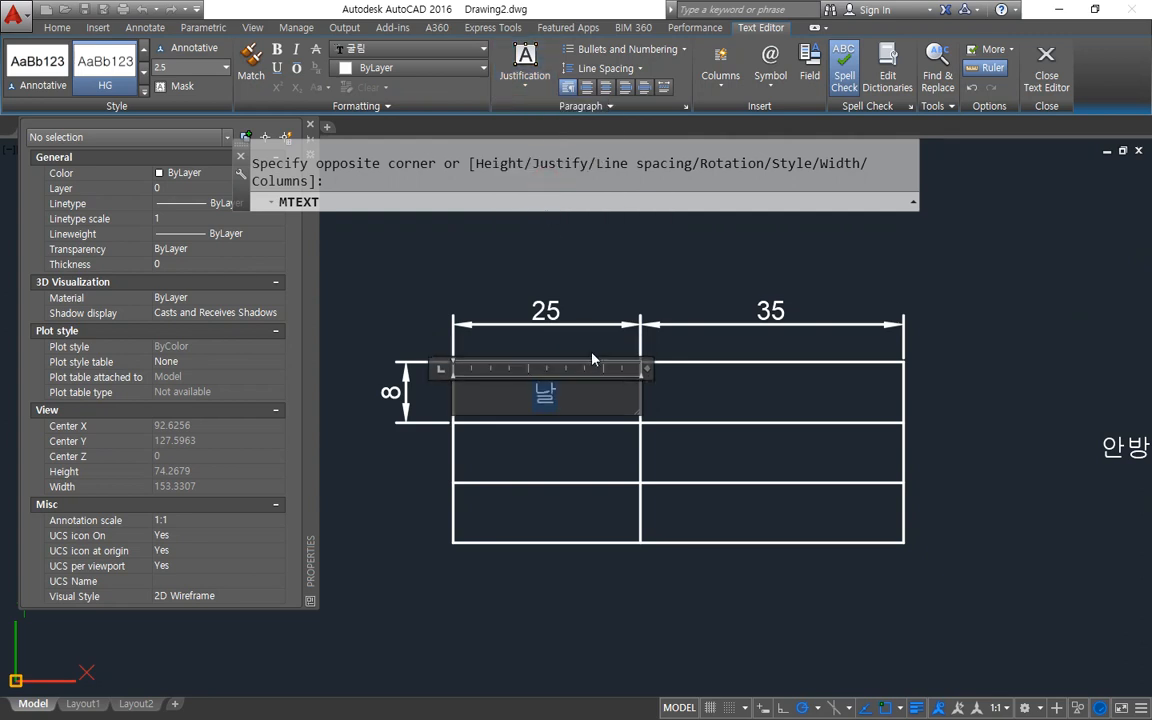
pyautogui.write('  짜')
pyautogui.click(591, 351)
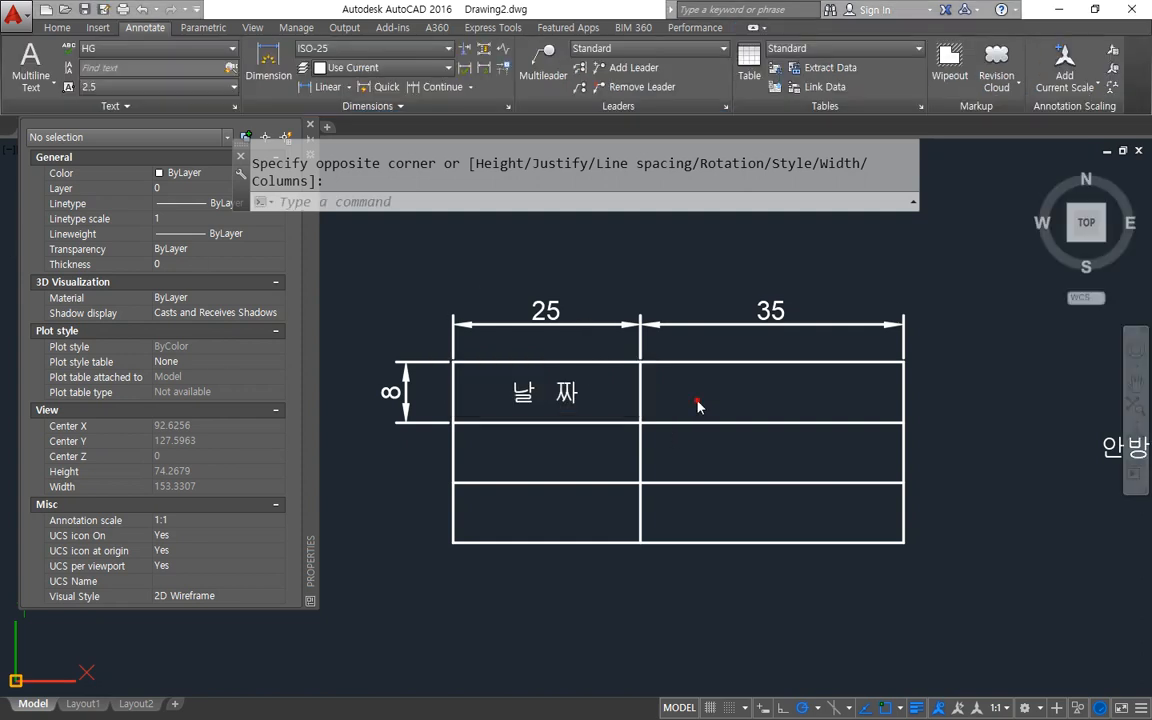
pyautogui.scroll(2, 785, 402)
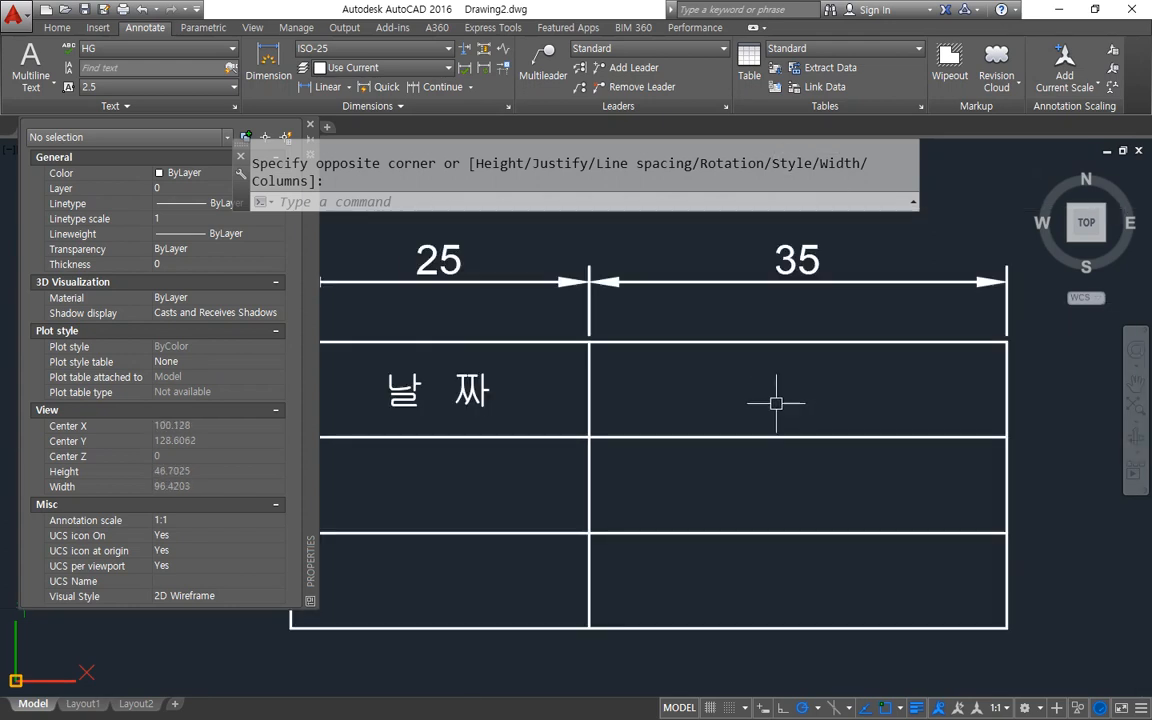
pyautogui.moveTo(776, 403); pyautogui.dragTo(687, 406, button='middle')
pyautogui.press('space')
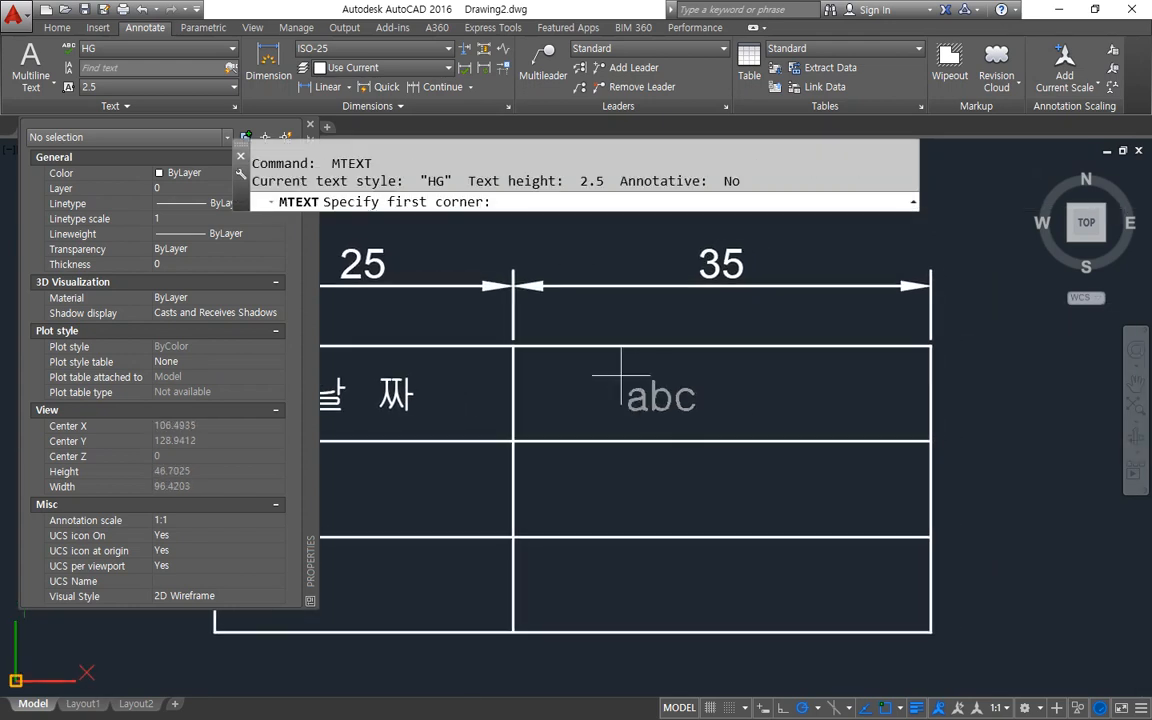
pyautogui.click(513, 346)
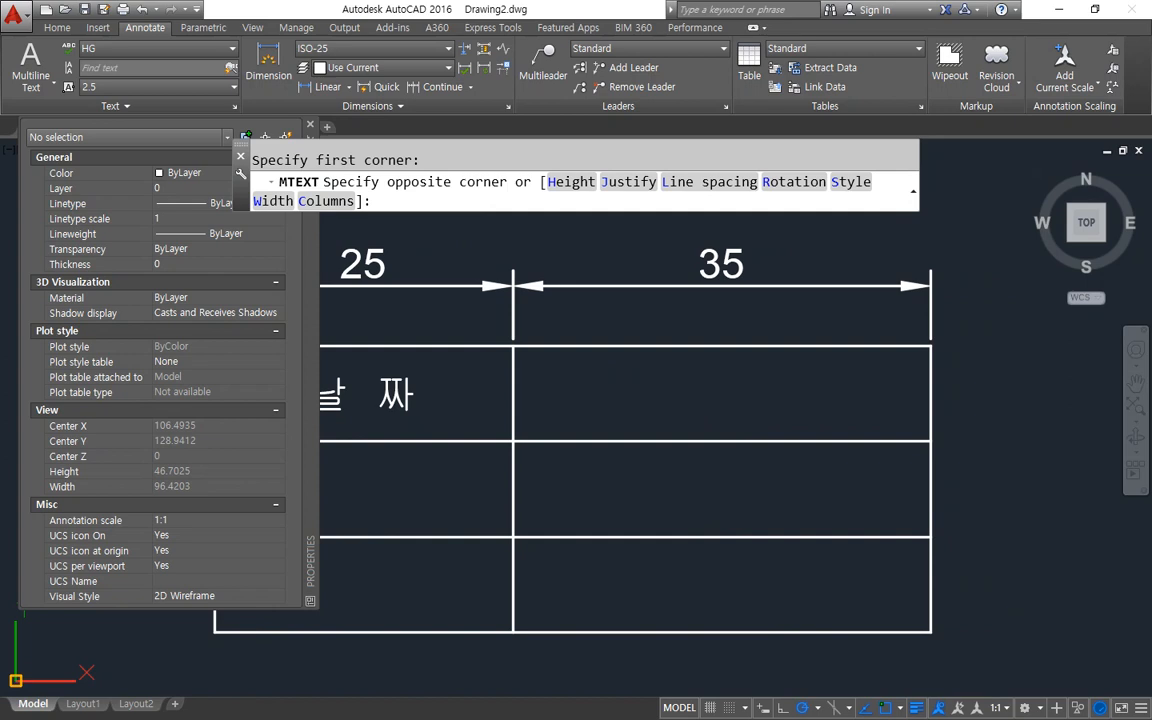
pyautogui.click(931, 396)
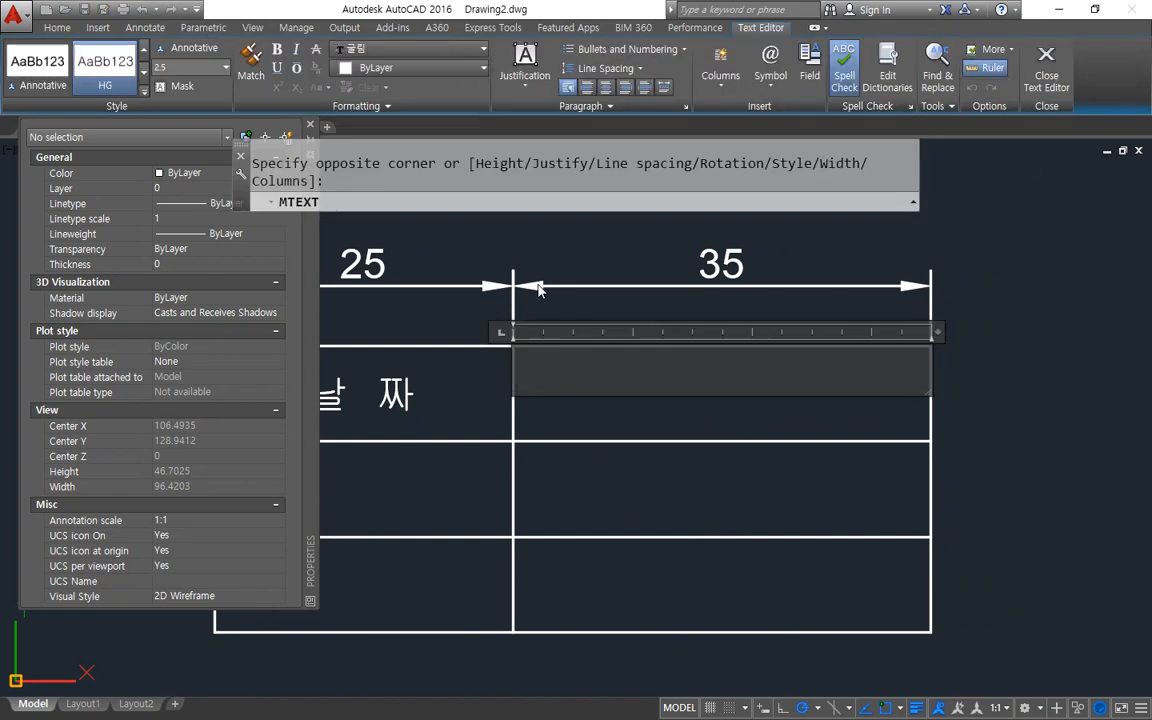
pyautogui.click(533, 90)
pyautogui.click(537, 172)
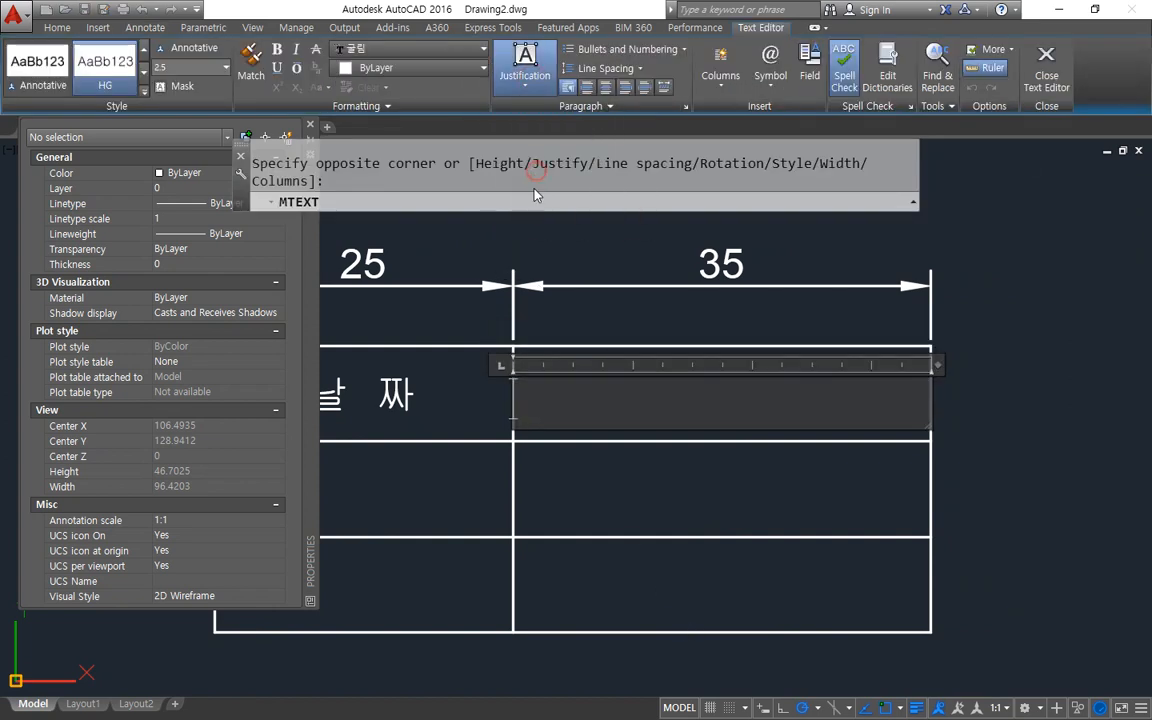
pyautogui.scroll(2, 531, 394)
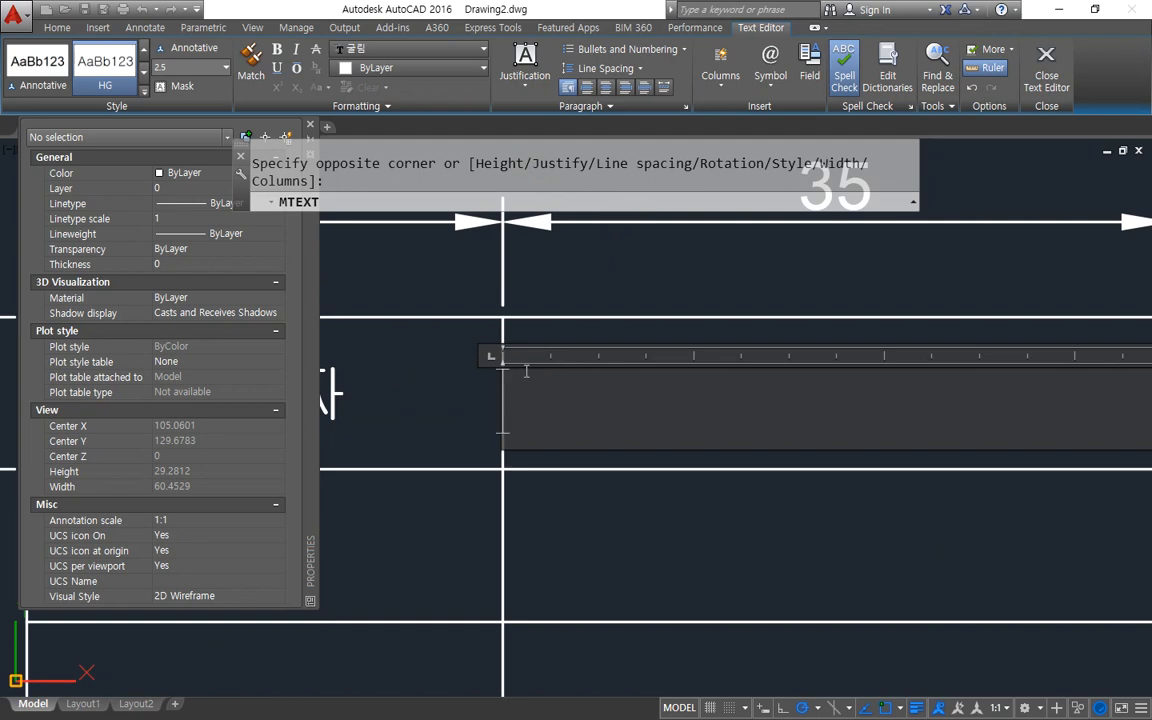
pyautogui.moveTo(512, 391)
pyautogui.mouseDown()
pyautogui.moveTo(500, 318)
pyautogui.moveTo(539, 396)
pyautogui.mouseUp()
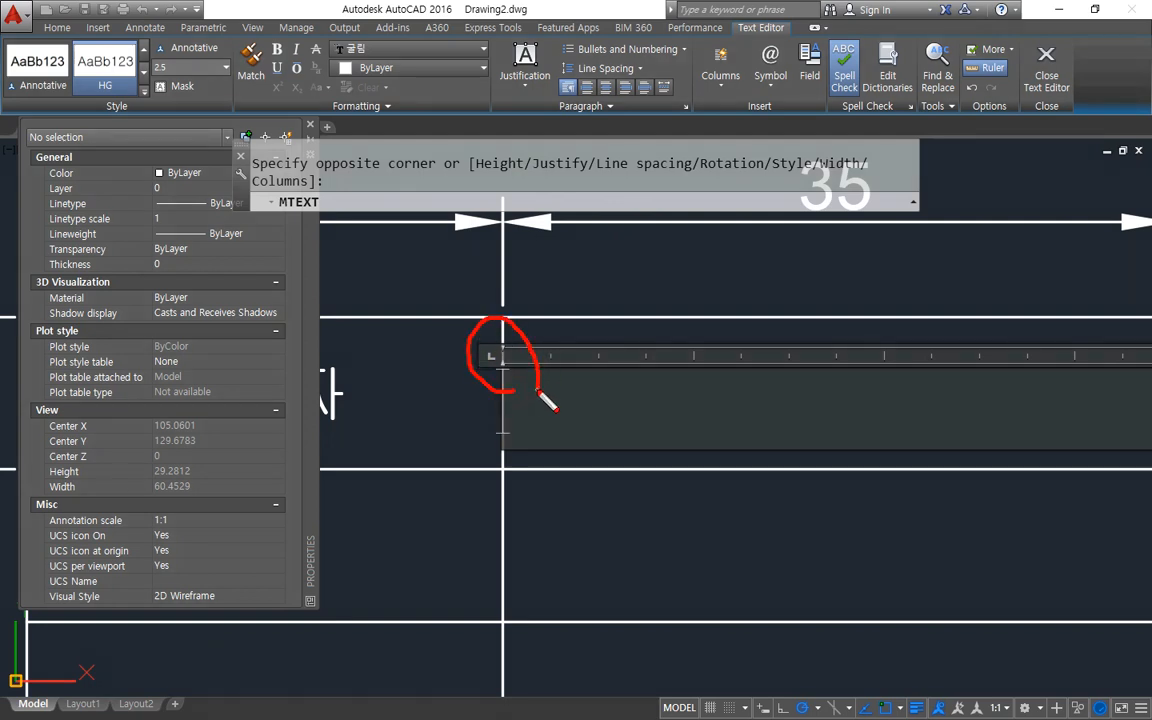
pyautogui.press('Escape')
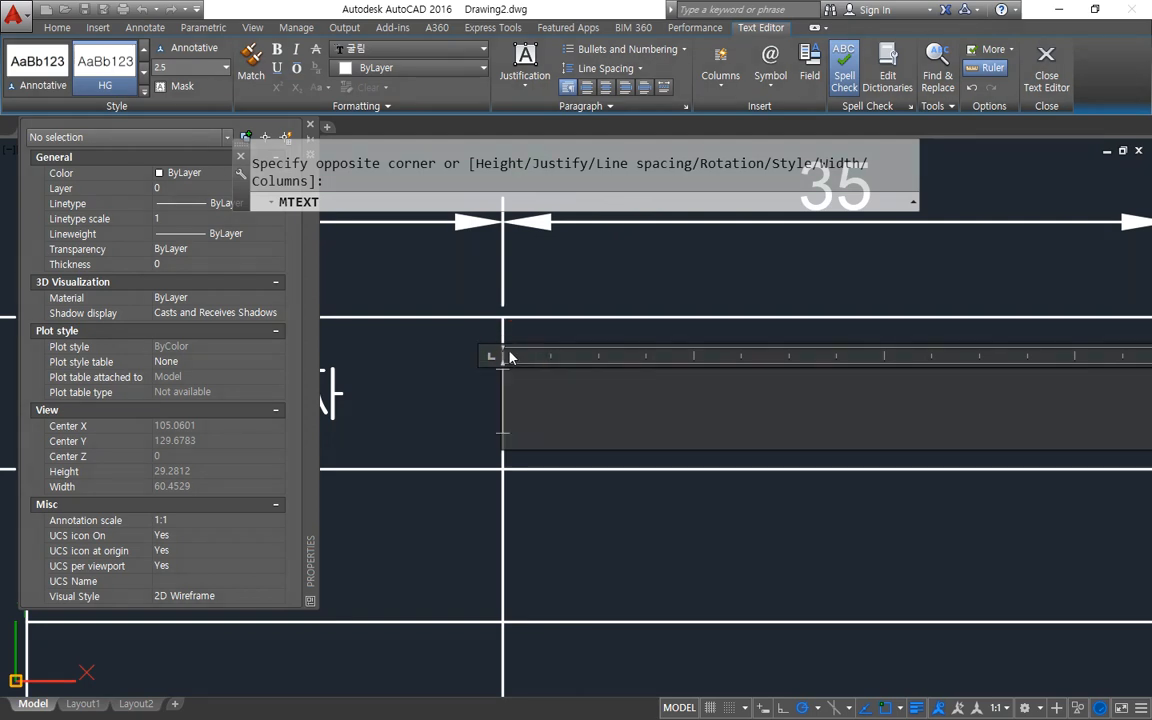
pyautogui.press('Escape')
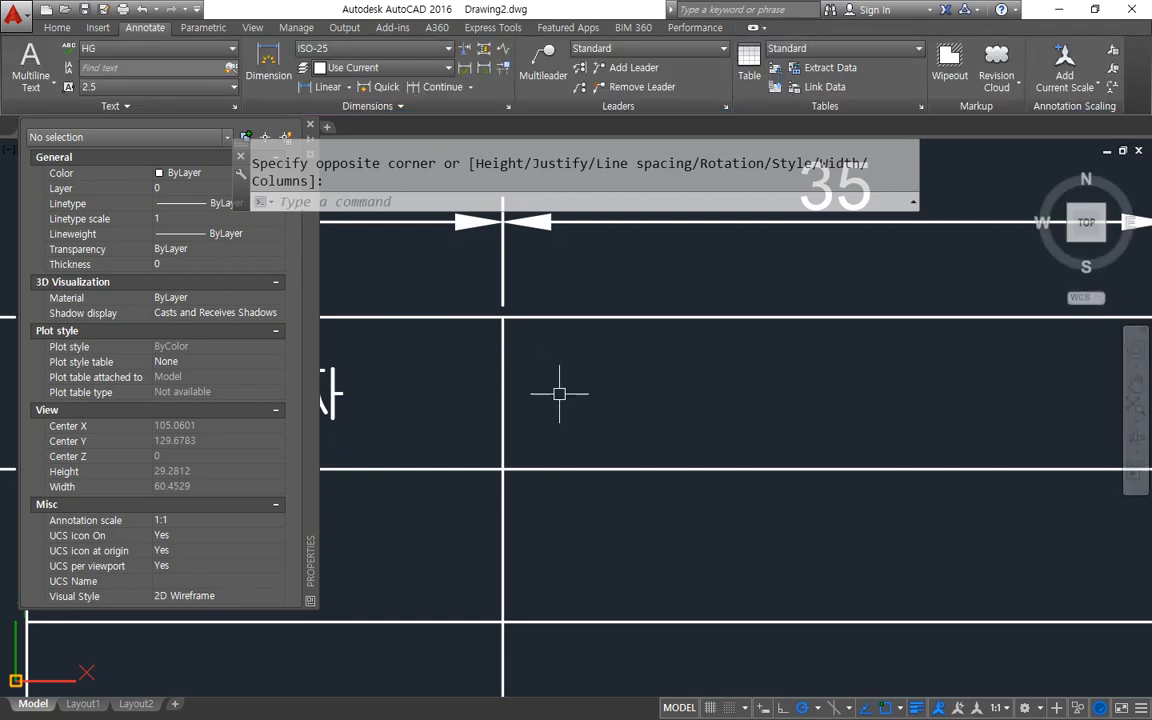
# - Add the multiline text "2021.08.24" in the first-row cell of the 35-wide column, with a small first-line indent and Middle Left justification
pyautogui.scroll(-2, 558, 391)
pyautogui.press('Return')
pyautogui.click(539, 347)
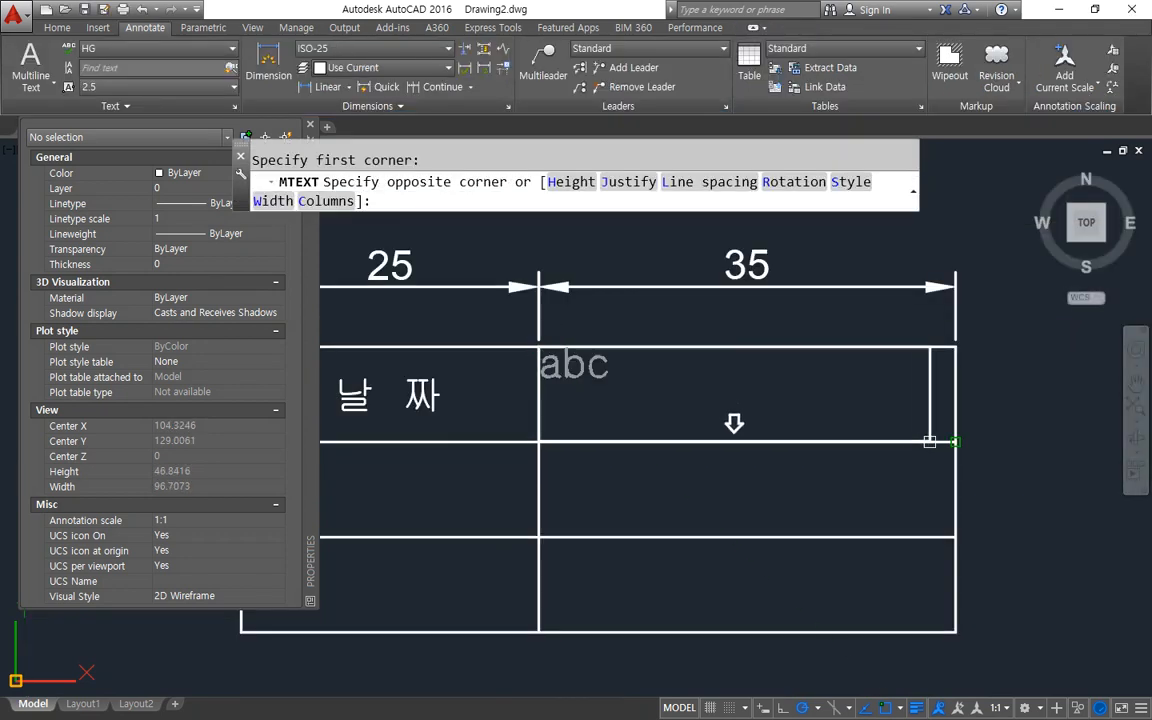
pyautogui.click(955, 440)
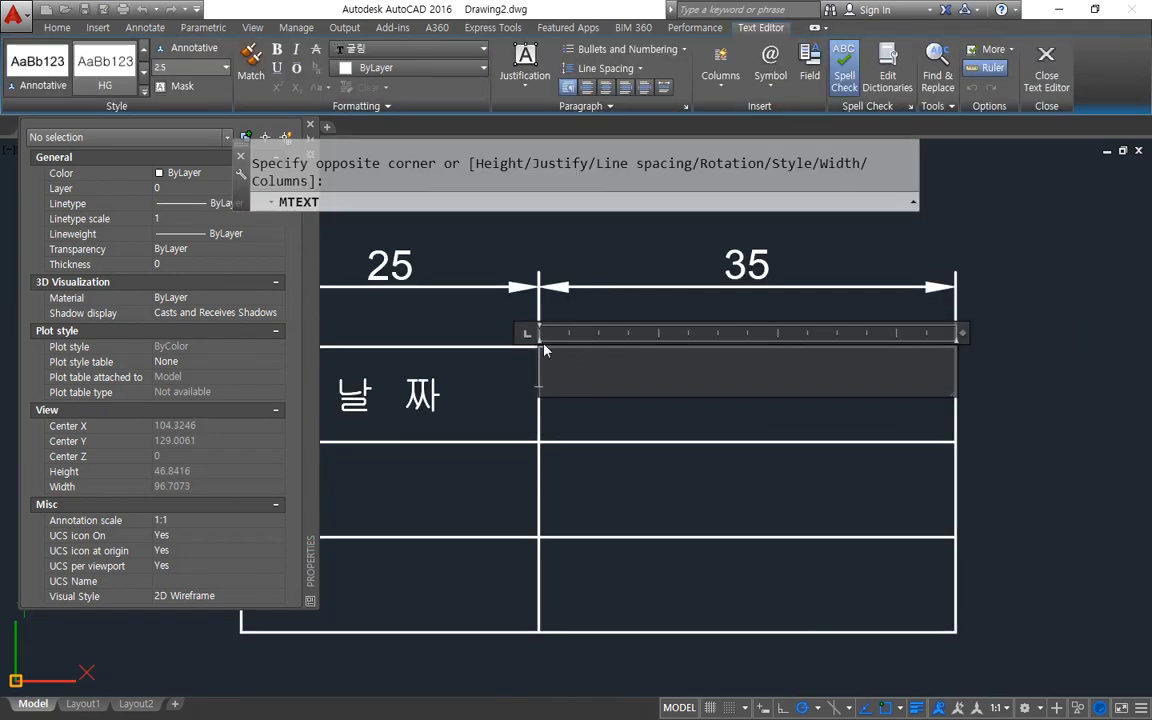
pyautogui.moveTo(541, 327); pyautogui.dragTo(569, 345)
pyautogui.click(527, 78)
pyautogui.click(512, 166)
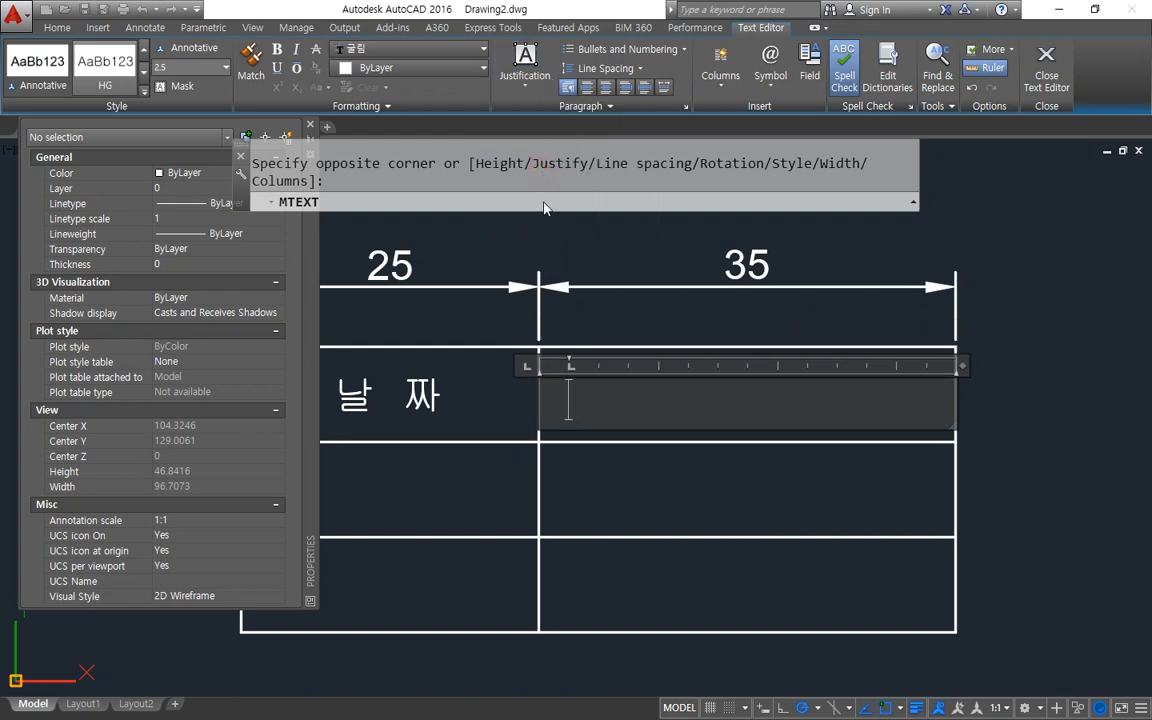
pyautogui.write('2021.')
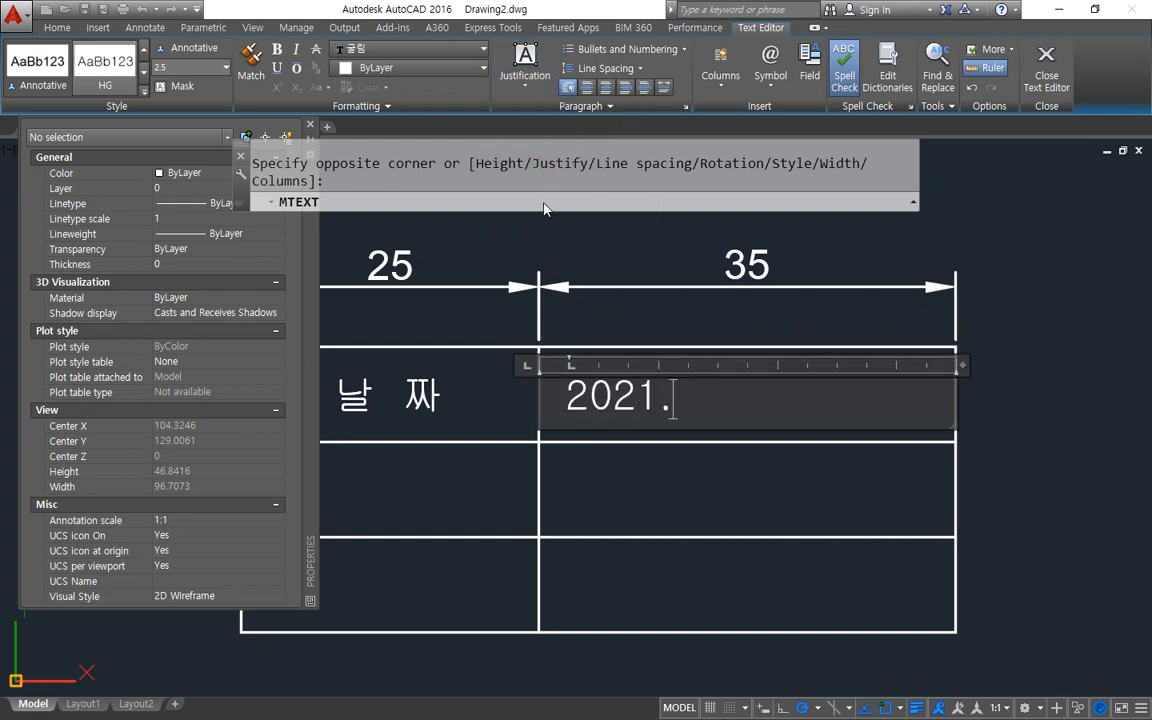
pyautogui.write('08.24')
pyautogui.click(542, 204)
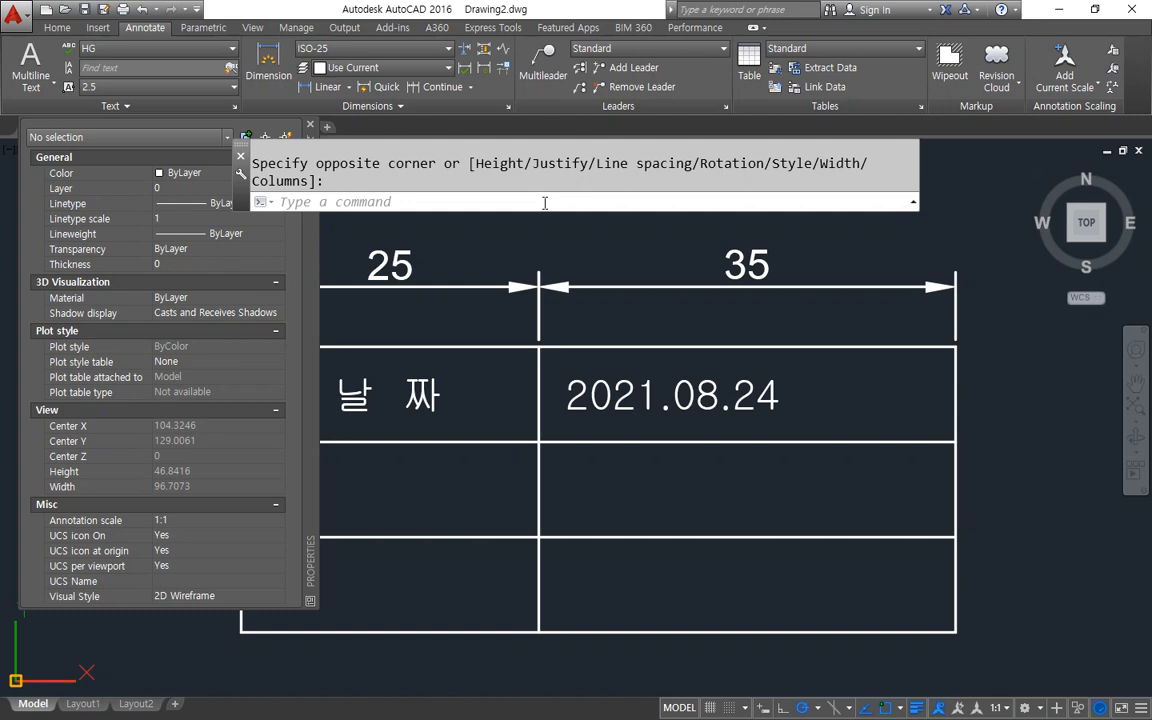
# - Examine the rooms of the floor plan in 20210819.dwg and the empty space below the plan
pyautogui.scroll(-2, 915, 372)
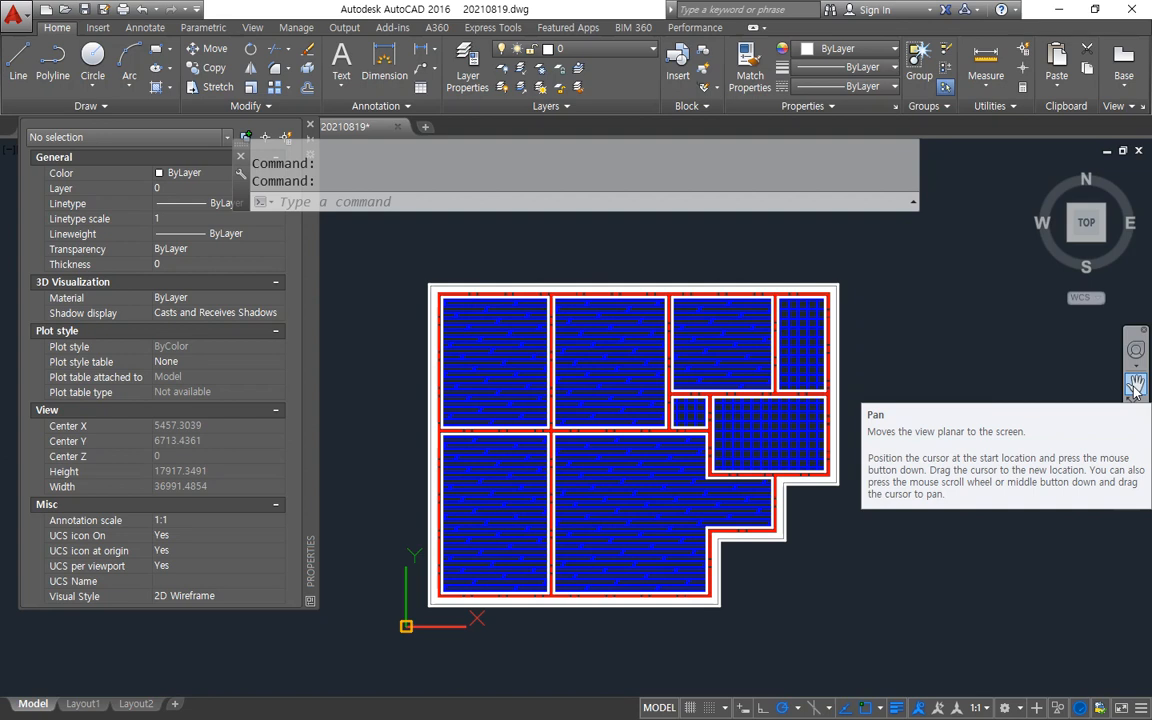
pyautogui.moveTo(598, 545)
pyautogui.mouseDown()
pyautogui.moveTo(664, 480)
pyautogui.moveTo(655, 535)
pyautogui.mouseUp()
pyautogui.moveTo(479, 523)
pyautogui.mouseDown()
pyautogui.moveTo(466, 520)
pyautogui.moveTo(501, 520)
pyautogui.mouseUp()
pyautogui.moveTo(521, 385)
pyautogui.mouseDown()
pyautogui.moveTo(481, 389)
pyautogui.moveTo(514, 367)
pyautogui.mouseUp()
pyautogui.moveTo(617, 366)
pyautogui.mouseDown()
pyautogui.moveTo(656, 337)
pyautogui.moveTo(641, 362)
pyautogui.mouseUp()
pyautogui.moveTo(744, 357)
pyautogui.mouseDown()
pyautogui.moveTo(729, 364)
pyautogui.moveTo(742, 360)
pyautogui.mouseUp()
pyautogui.moveTo(772, 431)
pyautogui.mouseDown()
pyautogui.moveTo(810, 426)
pyautogui.moveTo(786, 452)
pyautogui.mouseUp()
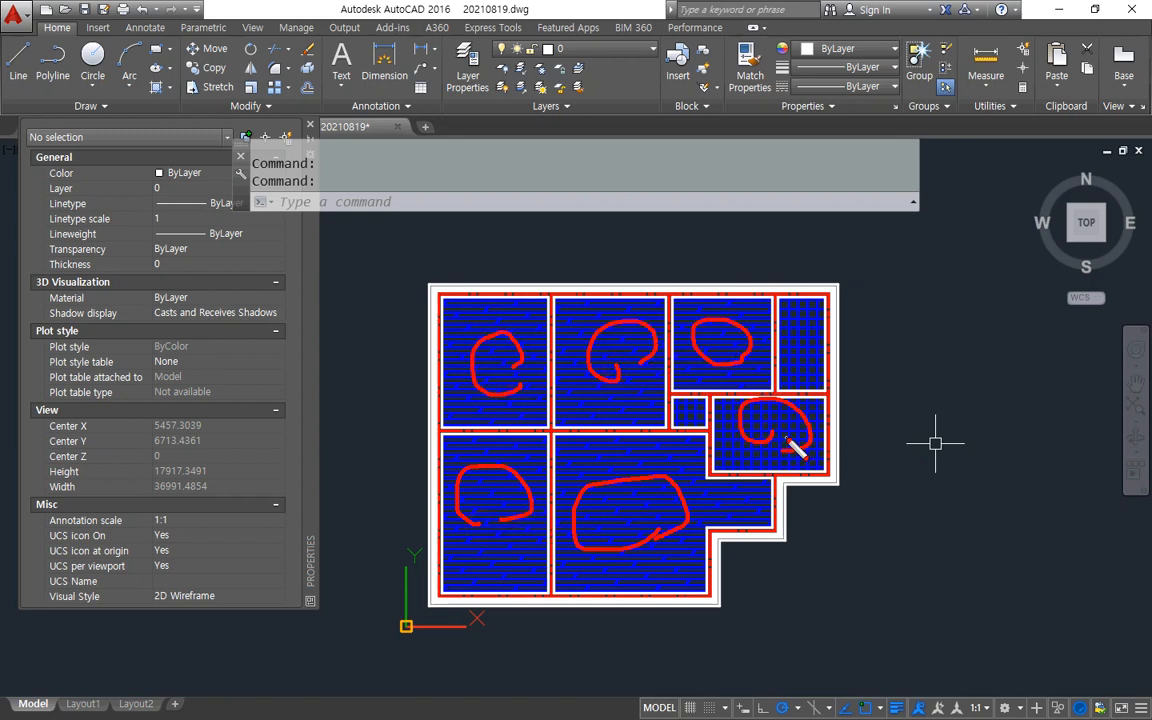
pyautogui.press('Escape')
pyautogui.moveTo(577, 548); pyautogui.dragTo(575, 396, button='middle')
pyautogui.moveTo(525, 496)
pyautogui.mouseDown()
pyautogui.moveTo(508, 547)
pyautogui.moveTo(505, 500)
pyautogui.moveTo(533, 513)
pyautogui.moveTo(711, 501)
pyautogui.moveTo(513, 543)
pyautogui.moveTo(510, 592)
pyautogui.mouseUp()
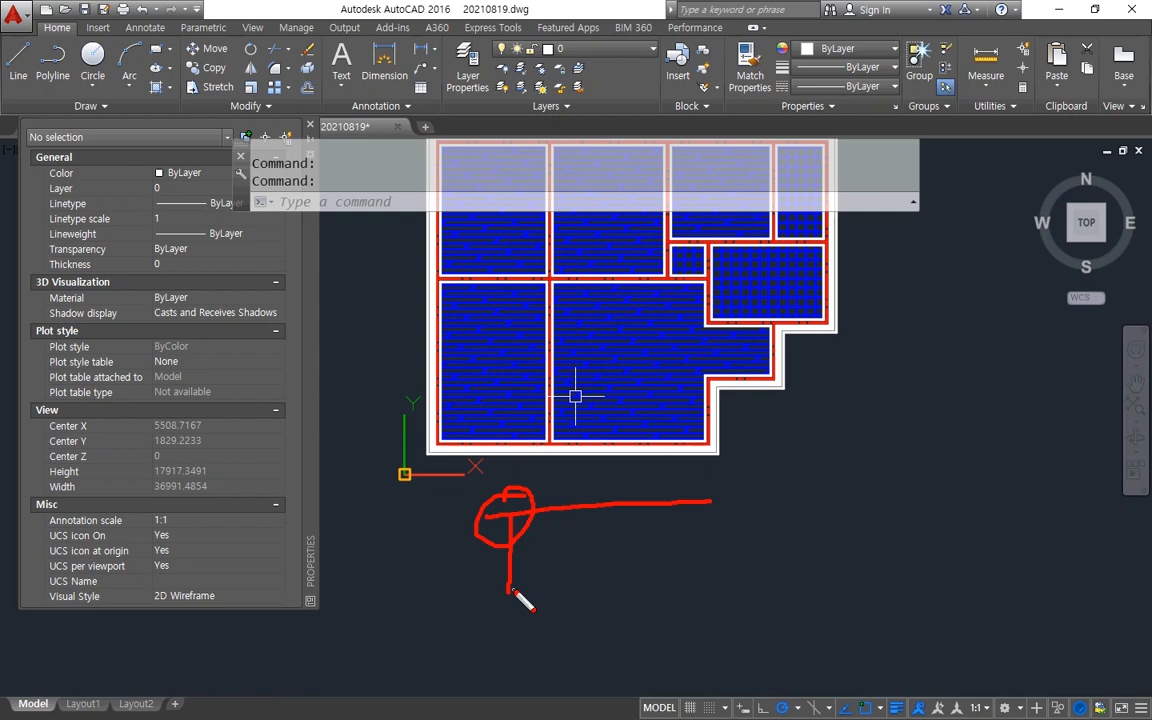
pyautogui.press('Escape')
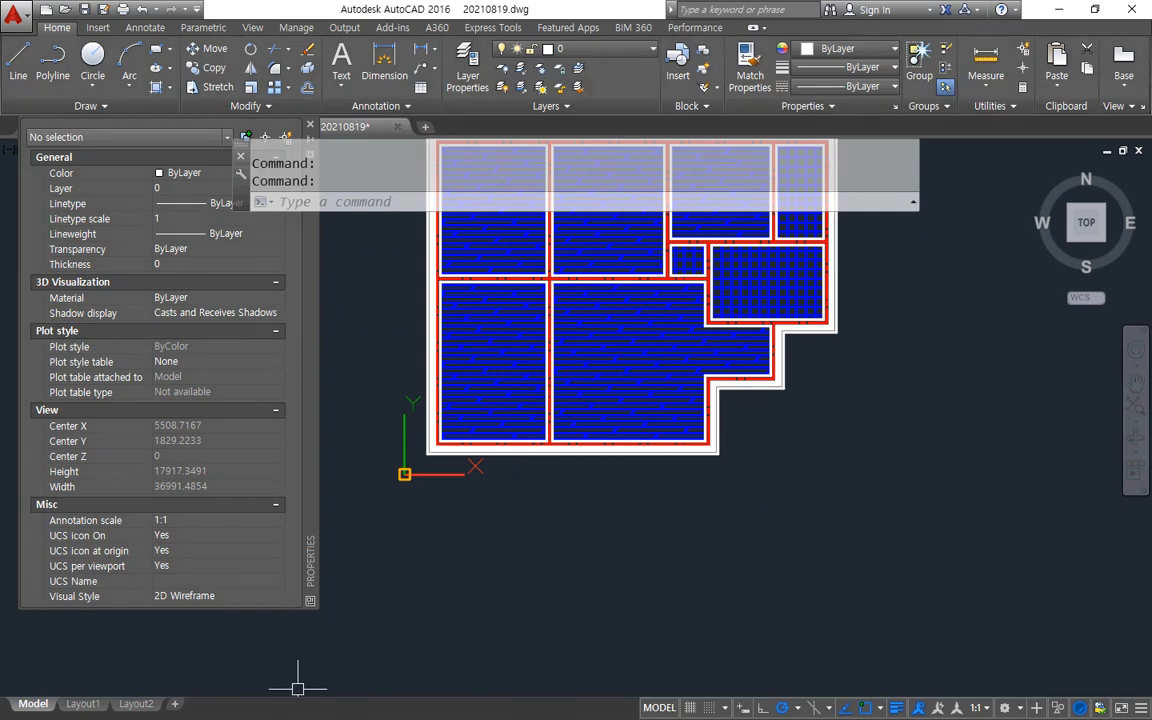
# - Switch to the Notepad notes, add an indented entry "2.5" below the special-character list, and return to the AutoCAD drawing
pyautogui.hotkey('alt', 'Tab')
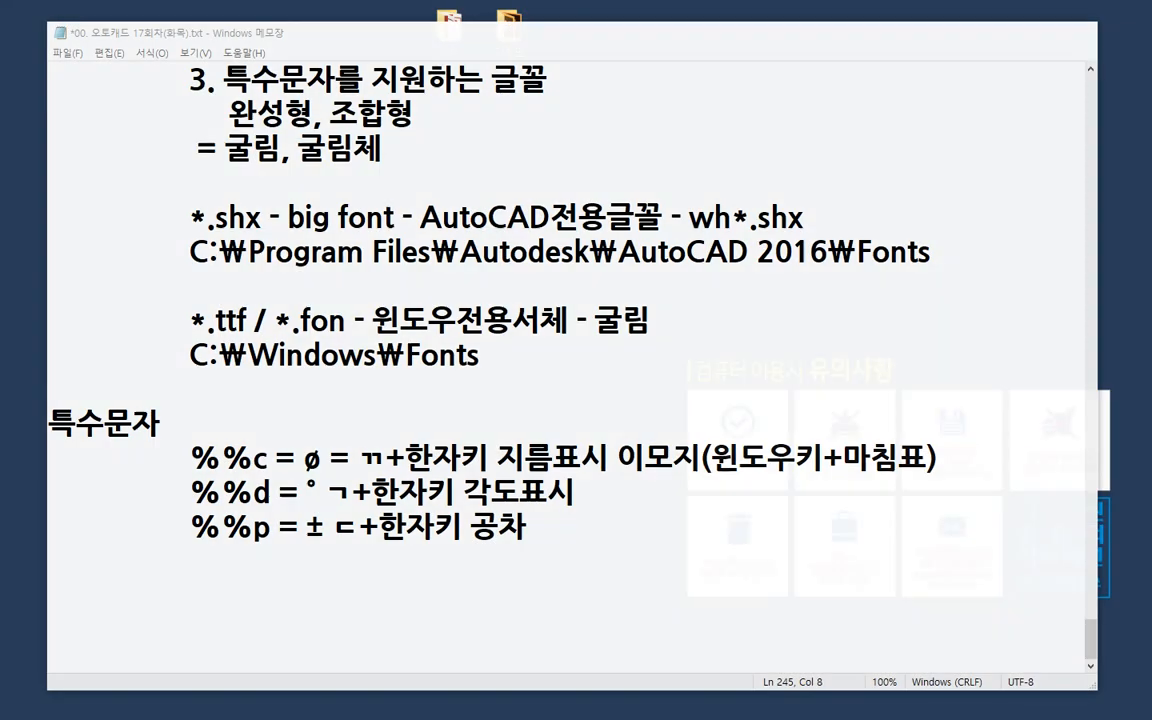
pyautogui.press('Return')
pyautogui.press('Tab')
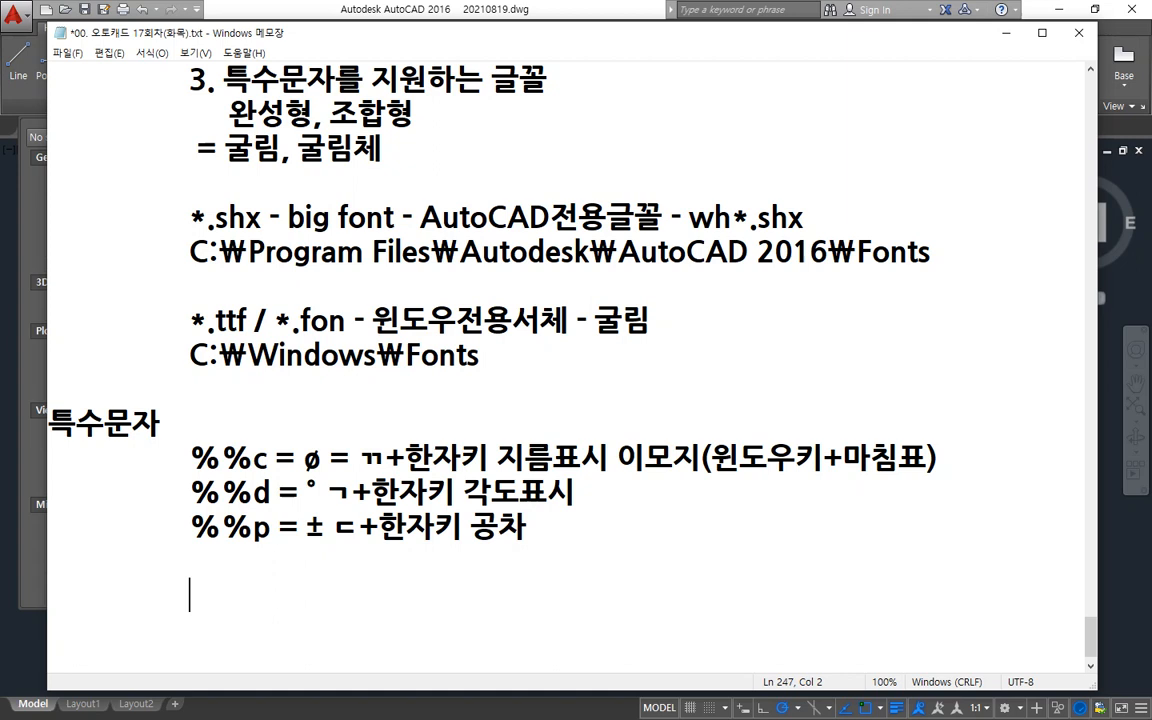
pyautogui.write('2.5')
pyautogui.click(272, 8)
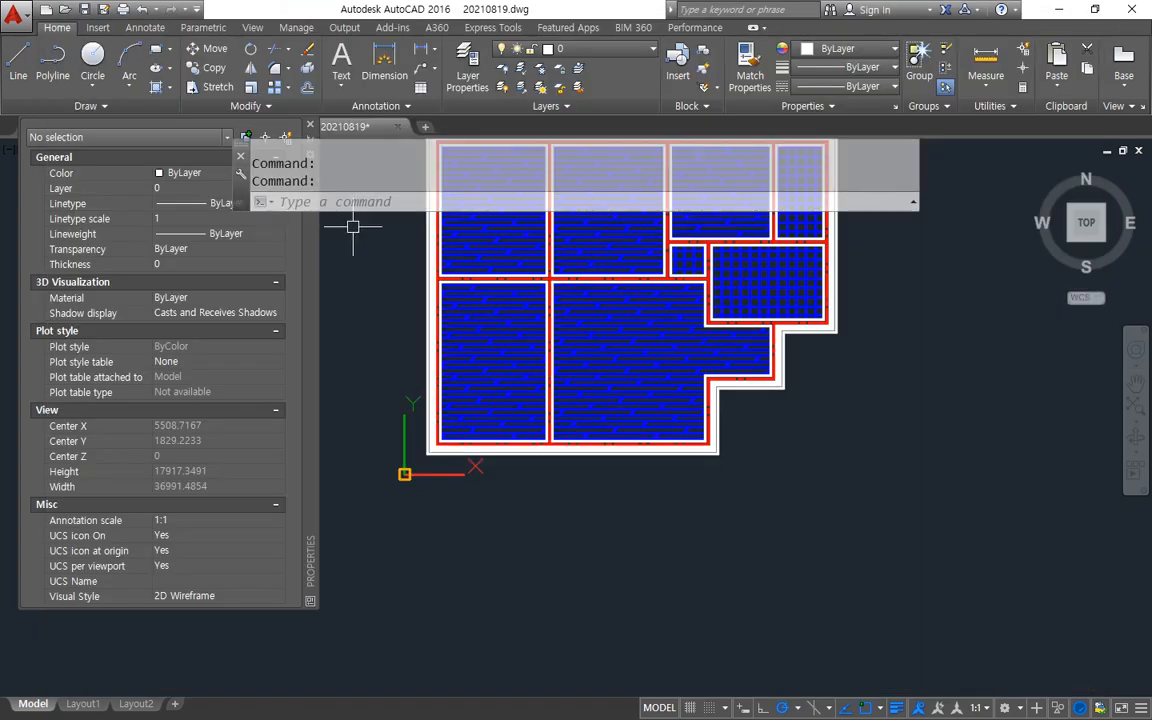
# - Draw a rectangle 297 wide and 210 high in the empty space beside the floor plan
pyautogui.scroll(-2, 755, 380)
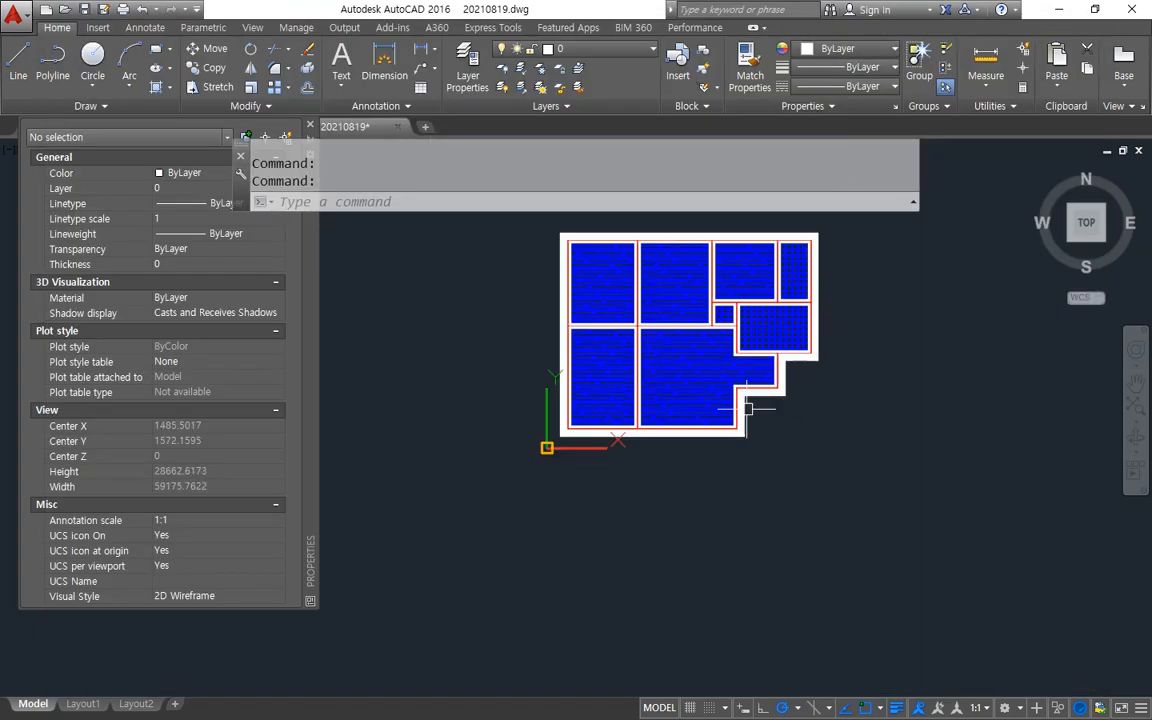
pyautogui.moveTo(518, 376); pyautogui.dragTo(640, 390, button='middle')
pyautogui.write('rec')
pyautogui.press('Return')
pyautogui.click(407, 503)
pyautogui.write('@4')
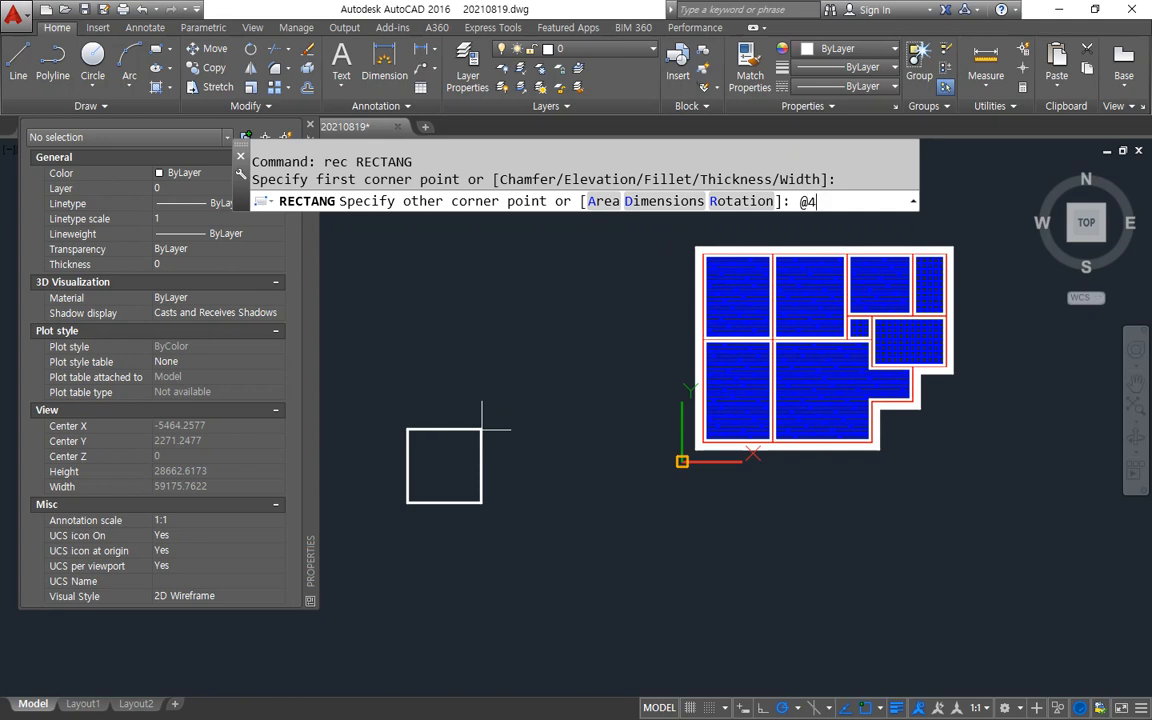
pyautogui.press('BackSpace')
pyautogui.write('297,210')
pyautogui.press('Return')
pyautogui.scroll(8, 427, 406)
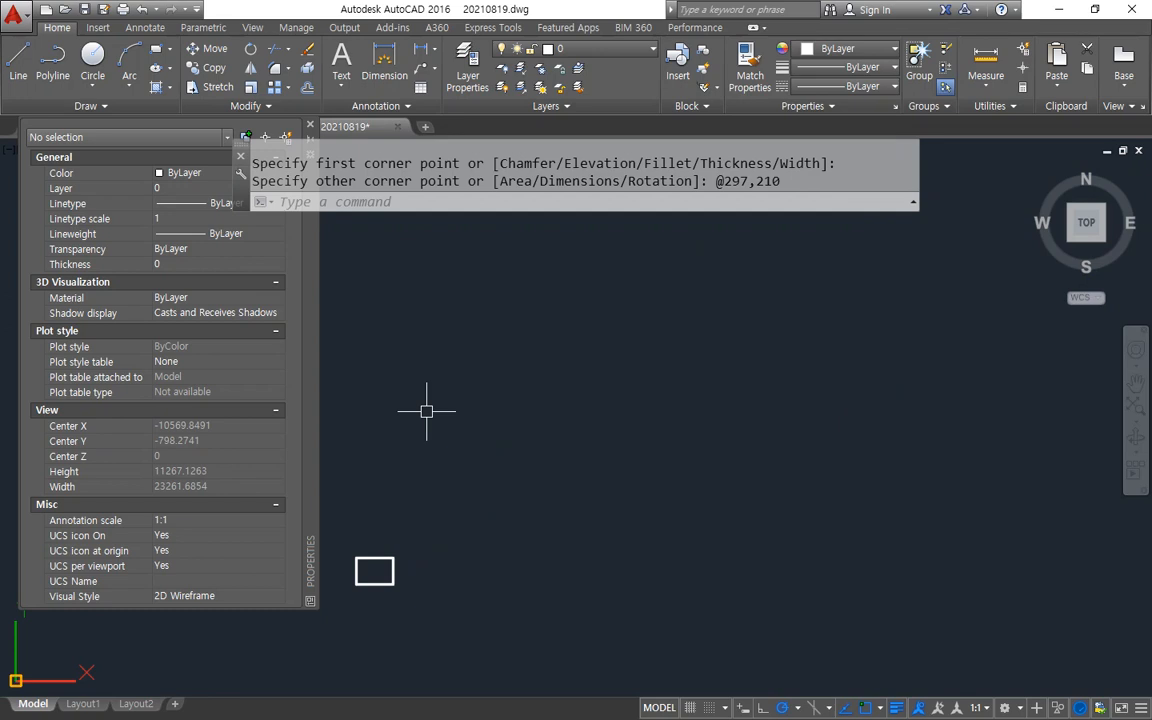
pyautogui.moveTo(337, 602); pyautogui.dragTo(506, 478, button='middle')
pyautogui.scroll(4, 481, 553)
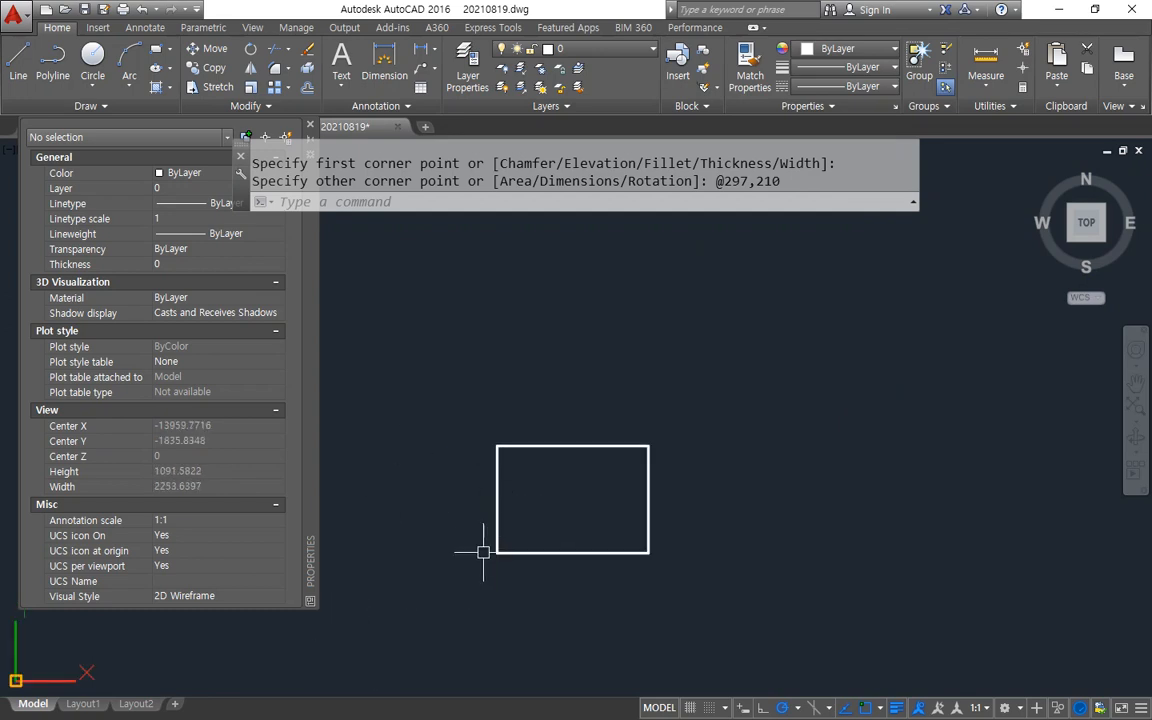
# - Offset the rectangle inward by 10 to form a double sheet frame
pyautogui.write('o')
pyautogui.press('Return')
pyautogui.write('10')
pyautogui.press('Return')
pyautogui.click(541, 455)
pyautogui.click(548, 520)
pyautogui.press('Return')
# - Scale both frame rectangles by 120 from the outer rectangle's lower-left corner and display the whole drawing
pyautogui.write('sc')
pyautogui.press('Return')
pyautogui.click(540, 527)
pyautogui.click(488, 577)
pyautogui.press('Return')
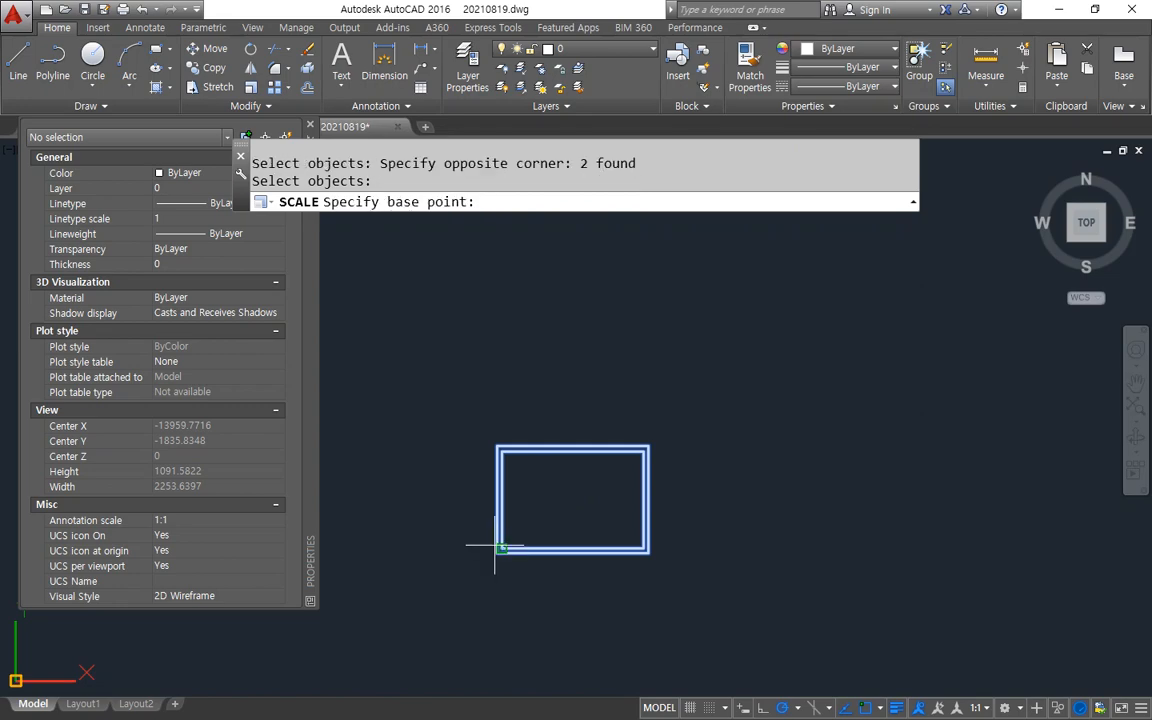
pyautogui.click(497, 551)
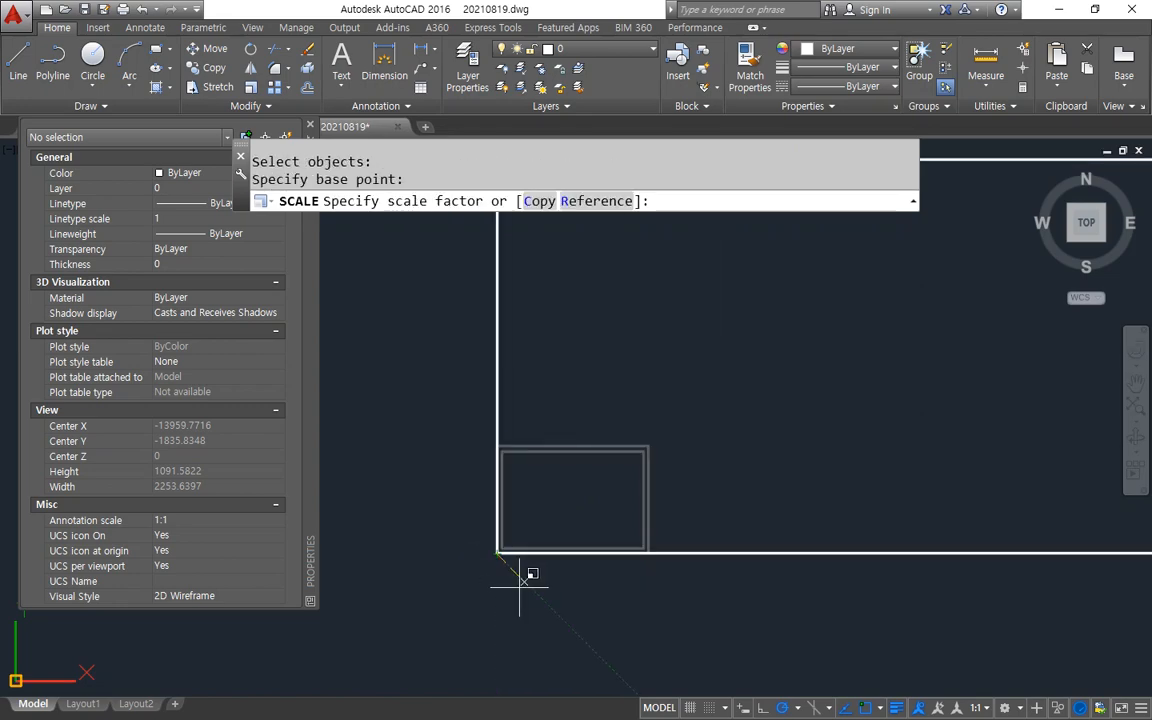
pyautogui.write('520')
pyautogui.press('Return')
pyautogui.write('z')
pyautogui.press('Return')
pyautogui.write('a')
pyautogui.press('Return')
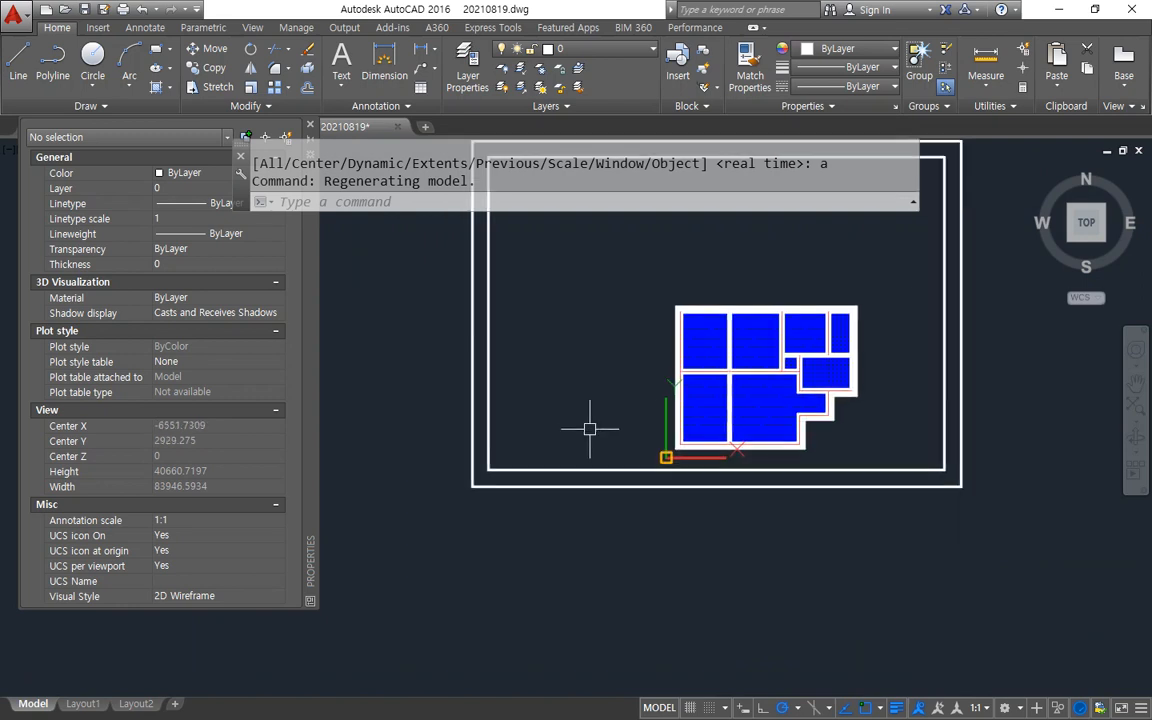
# - Scale the double frame from its lower-left corner by reference, with reference length 120 and new length 100
pyautogui.write('sc')
pyautogui.press('Return')
pyautogui.click(531, 432)
pyautogui.click(477, 472)
pyautogui.press('Return')
pyautogui.click(471, 484)
pyautogui.write('r')
pyautogui.press('Return')
pyautogui.write('120')
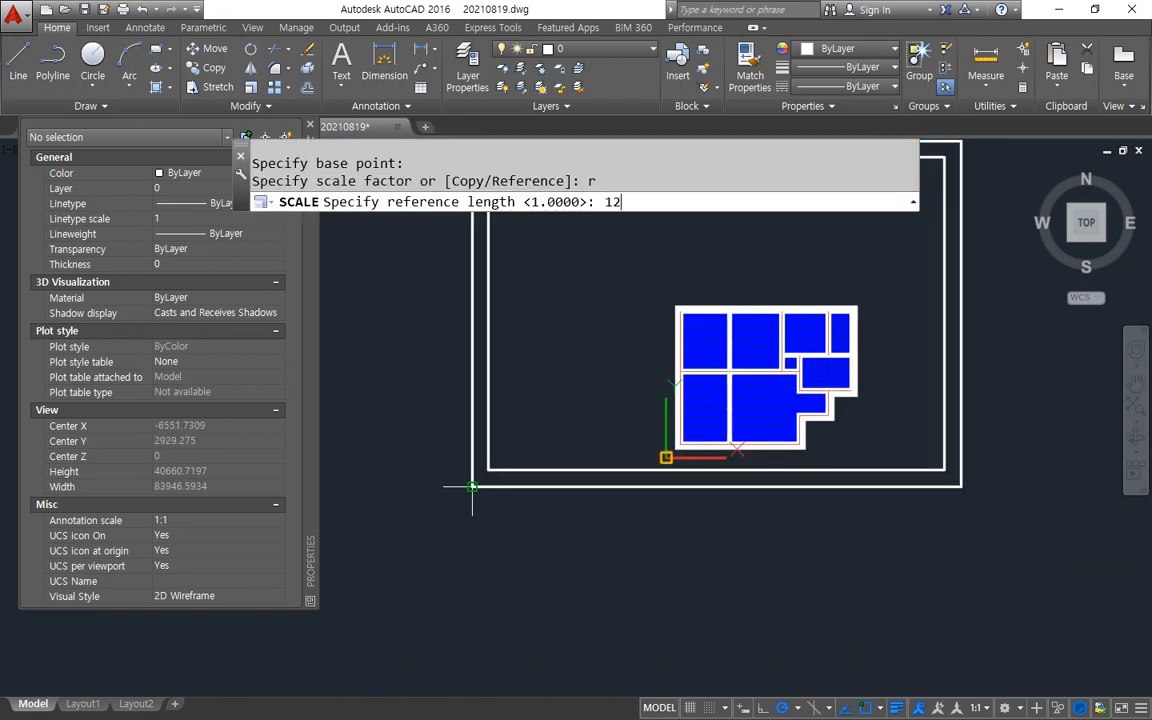
pyautogui.press('Return')
pyautogui.write('100')
pyautogui.press('Return')
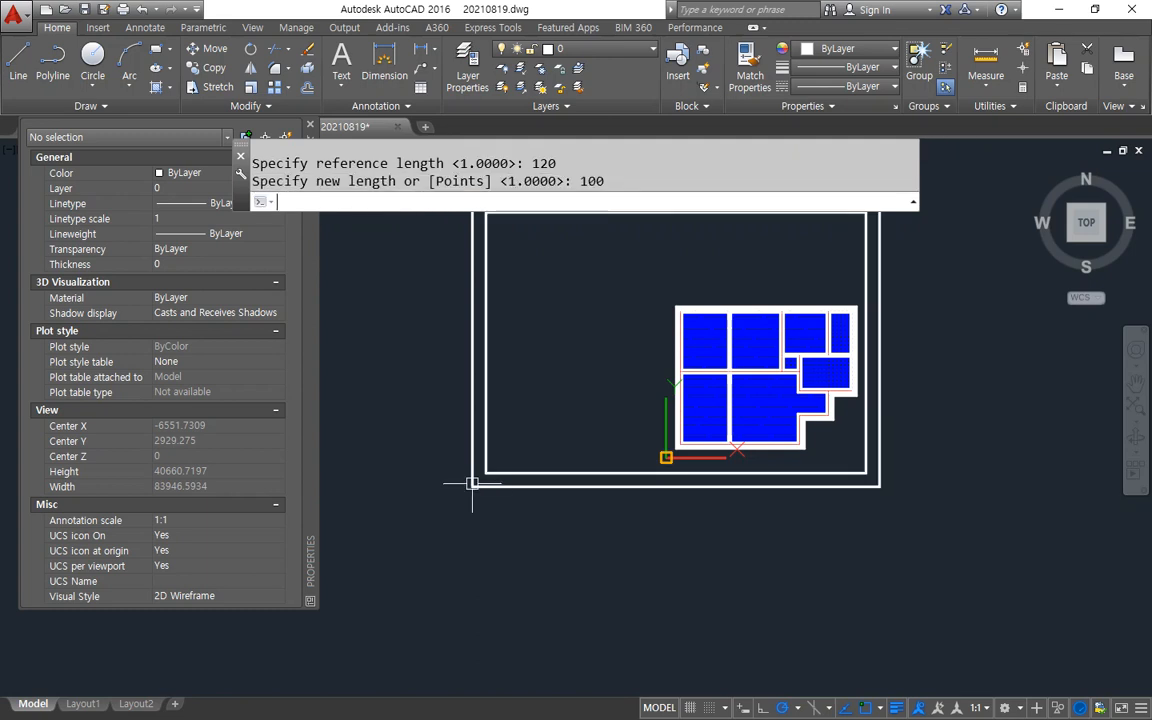
# - Move the double frame so that it surrounds the floor plan with space on all sides
pyautogui.moveTo(470, 604); pyautogui.dragTo(460, 700, button='middle')
pyautogui.write('m')
pyautogui.press('Return')
pyautogui.click(528, 490)
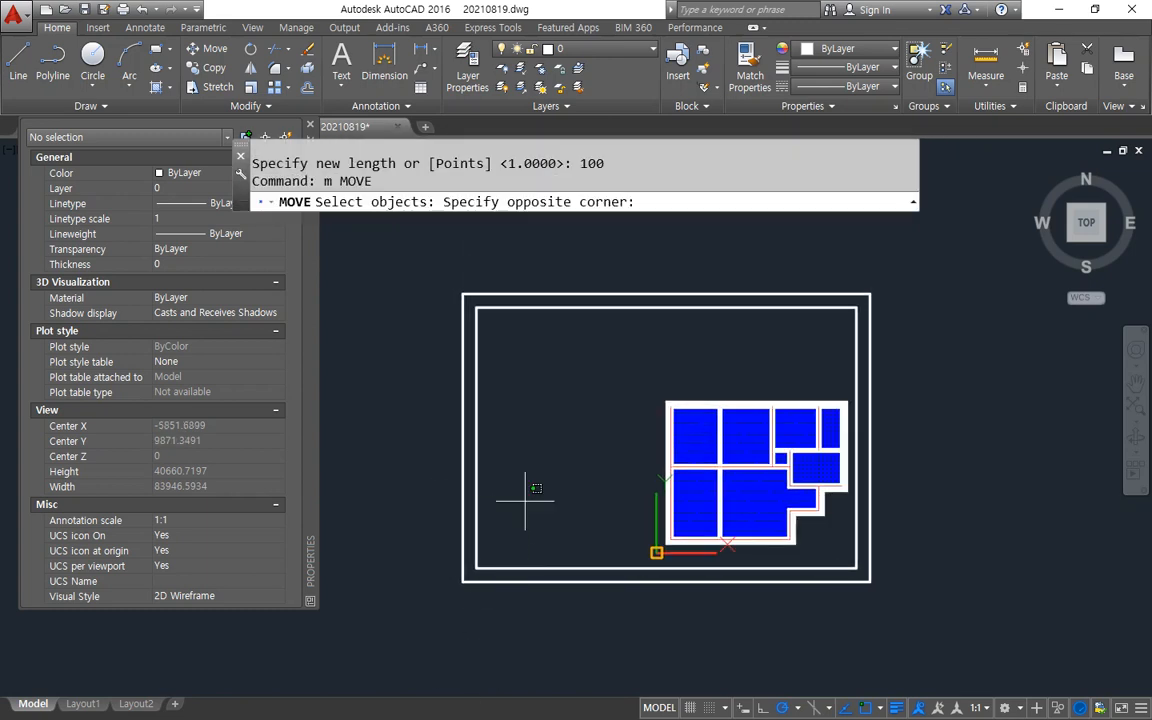
pyautogui.click(432, 638)
pyautogui.press('Return')
pyautogui.click(432, 622)
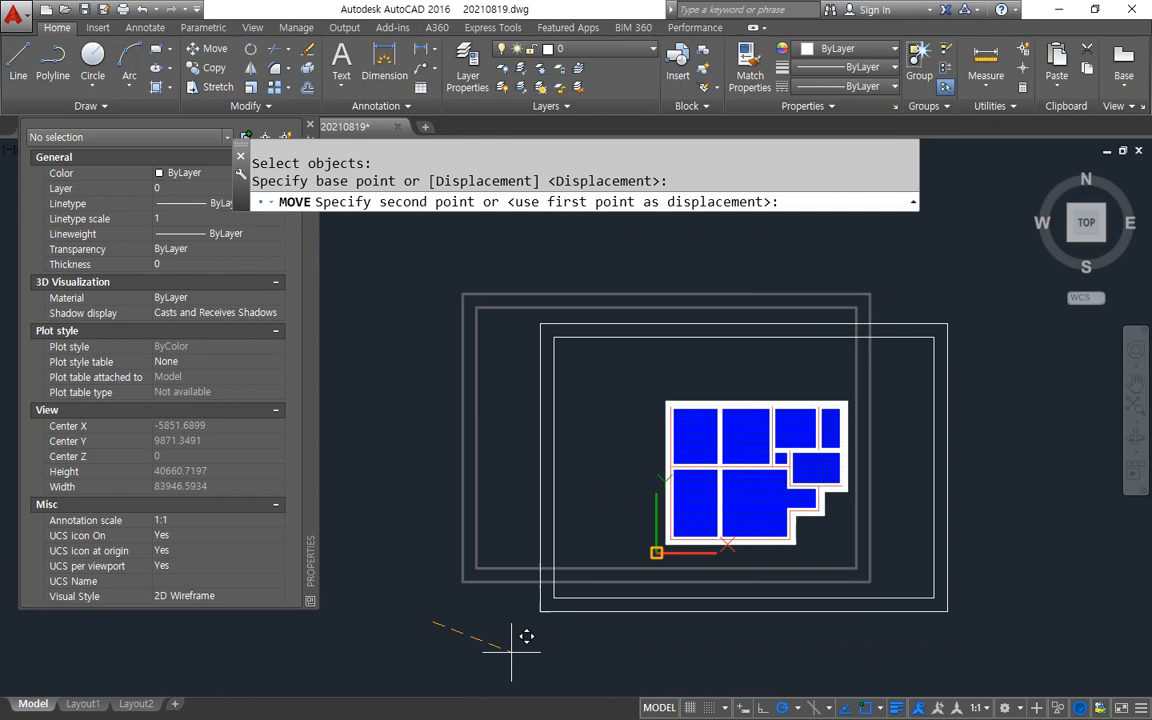
pyautogui.click(516, 641)
pyautogui.moveTo(676, 570); pyautogui.dragTo(590, 476, button='middle')
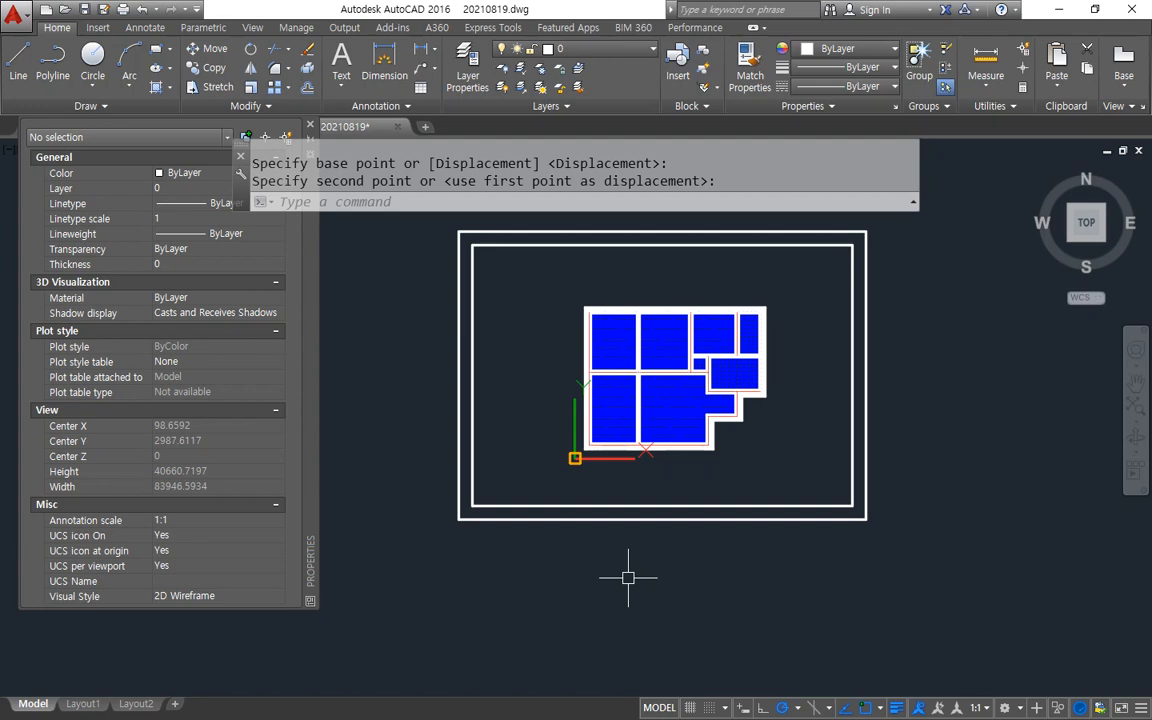
# - Try scaling the double frame by reference from its lower-left corner, with reference length 100 and new length 80
pyautogui.write('sc')
pyautogui.press('Return')
pyautogui.click(492, 527)
pyautogui.click(435, 468)
pyautogui.press('Return')
pyautogui.click(459, 519)
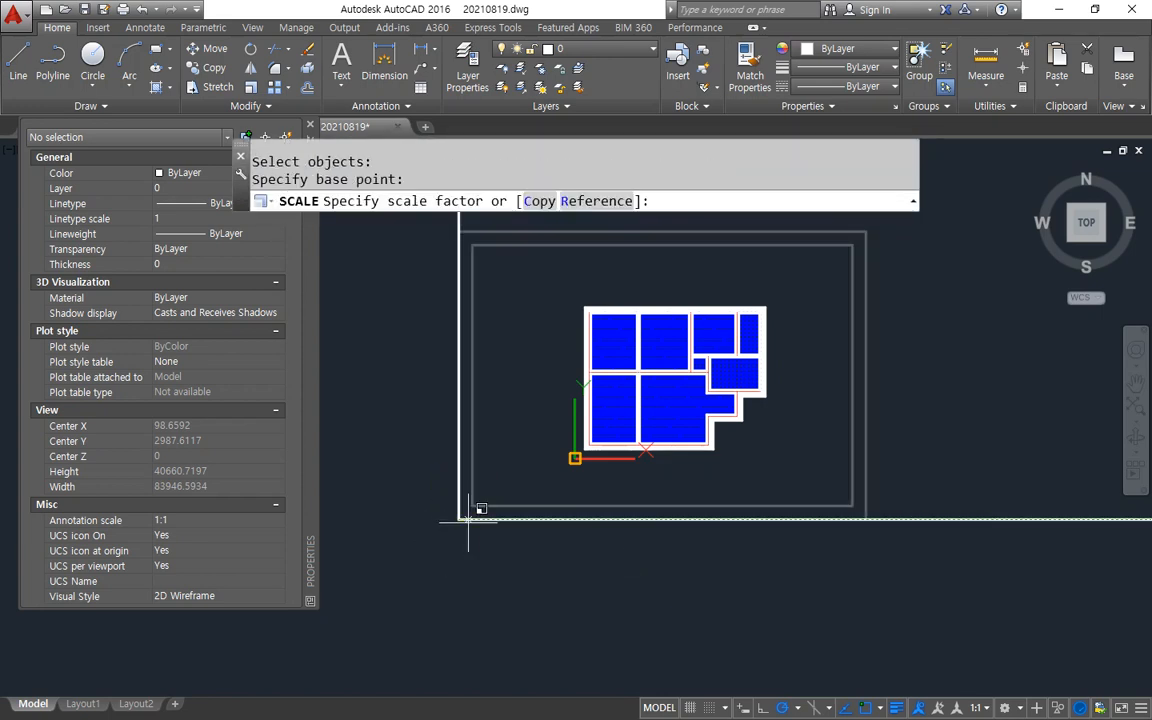
pyautogui.write('r')
pyautogui.press('Return')
pyautogui.write('100')
pyautogui.press('Return')
pyautogui.write('80')
pyautogui.press('Return')
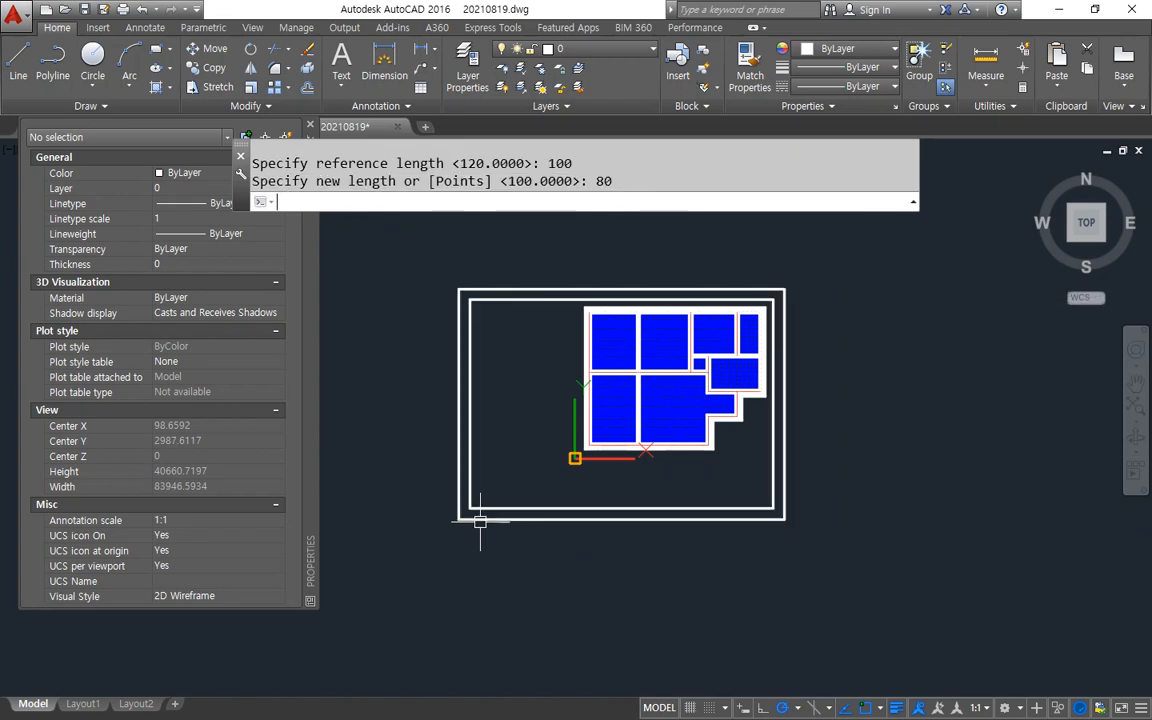
# - Move the reduced frame so that the floor plan sits near its middle
pyautogui.write('m')
pyautogui.press('Return')
pyautogui.click(571, 571)
pyautogui.click(494, 497)
pyautogui.press('Return')
pyautogui.click(537, 567)
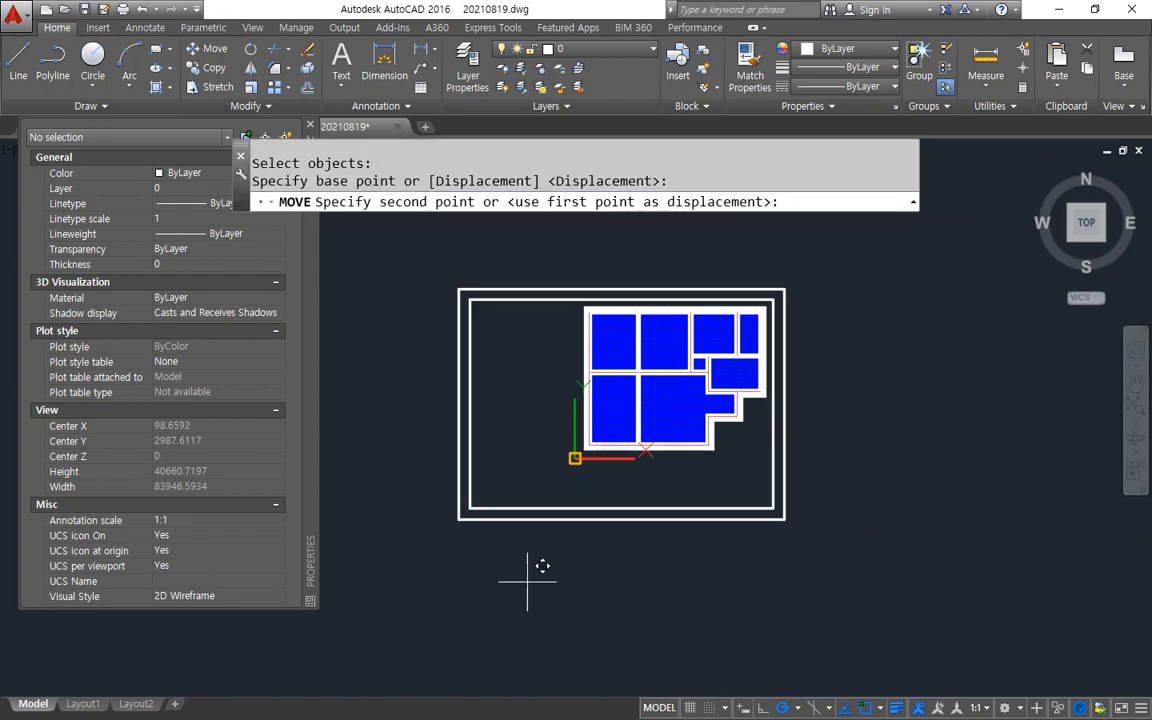
pyautogui.click(594, 545)
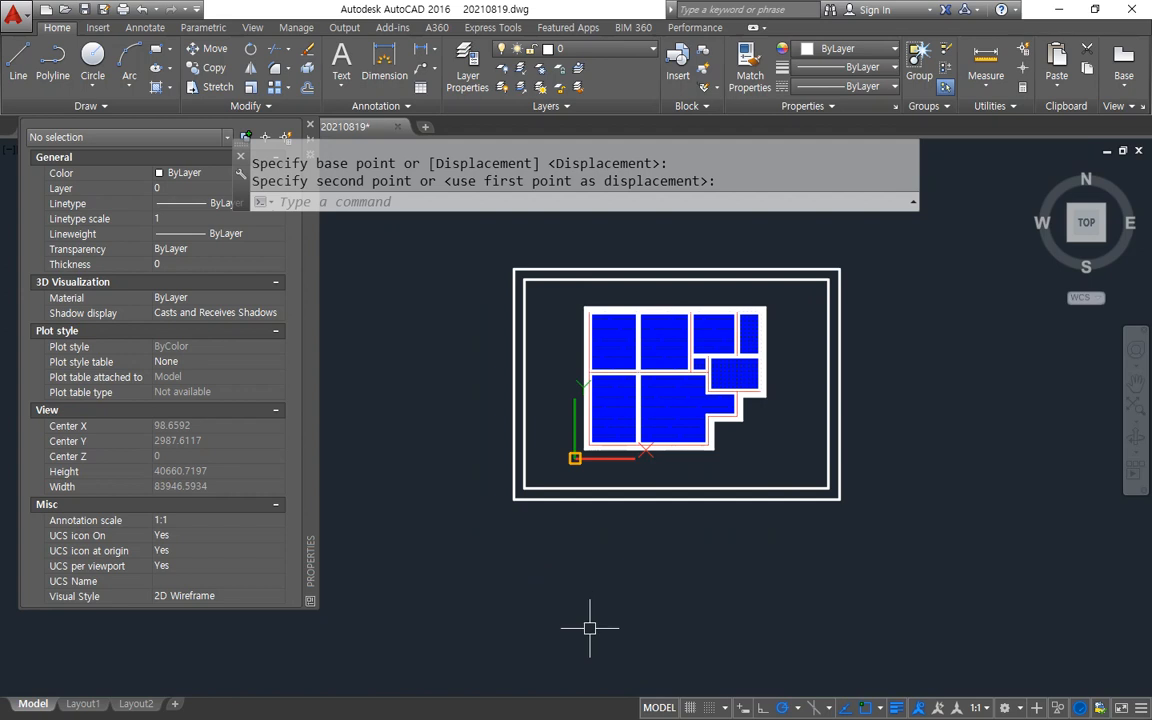
# - Undo the last frame move and the scaling to 80
pyautogui.hotkey('ctrl', 'z')
pyautogui.hotkey('ctrl', 'z')
pyautogui.hotkey('ctrl', 'z')
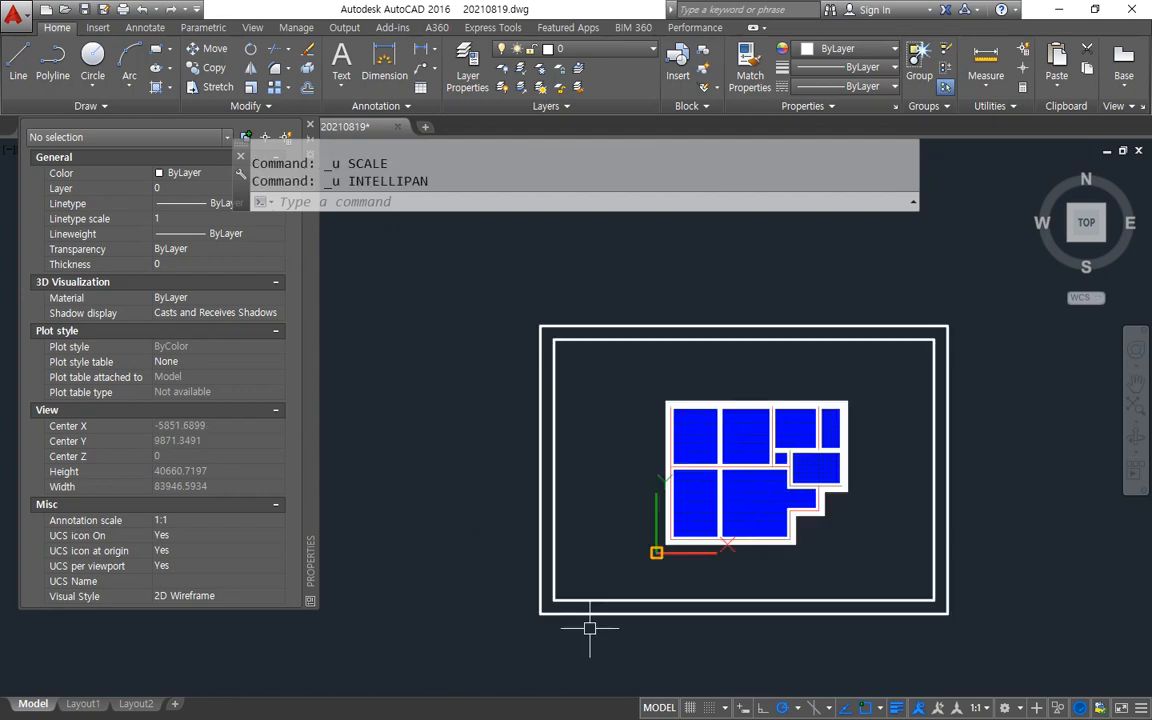
# - Move the floor plan together with its double frame up and to the right, away from the origin
pyautogui.moveTo(710, 467); pyautogui.dragTo(562, 286, button='middle')
pyautogui.moveTo(602, 352)
pyautogui.mouseDown(button='middle')
pyautogui.moveTo(626, 414)
pyautogui.moveTo(738, 512)
pyautogui.mouseUp(button='middle')
pyautogui.scroll(2, 652, 374)
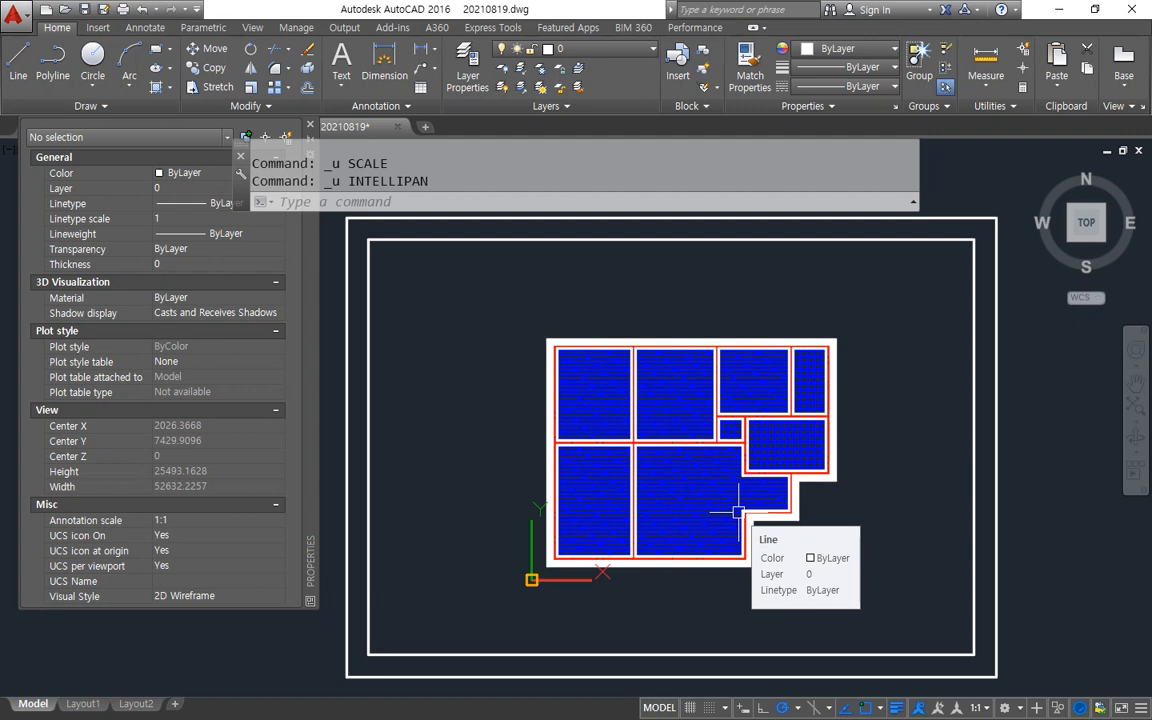
pyautogui.write('m')
pyautogui.press('Return')
pyautogui.click(1059, 660)
pyautogui.click(384, 304)
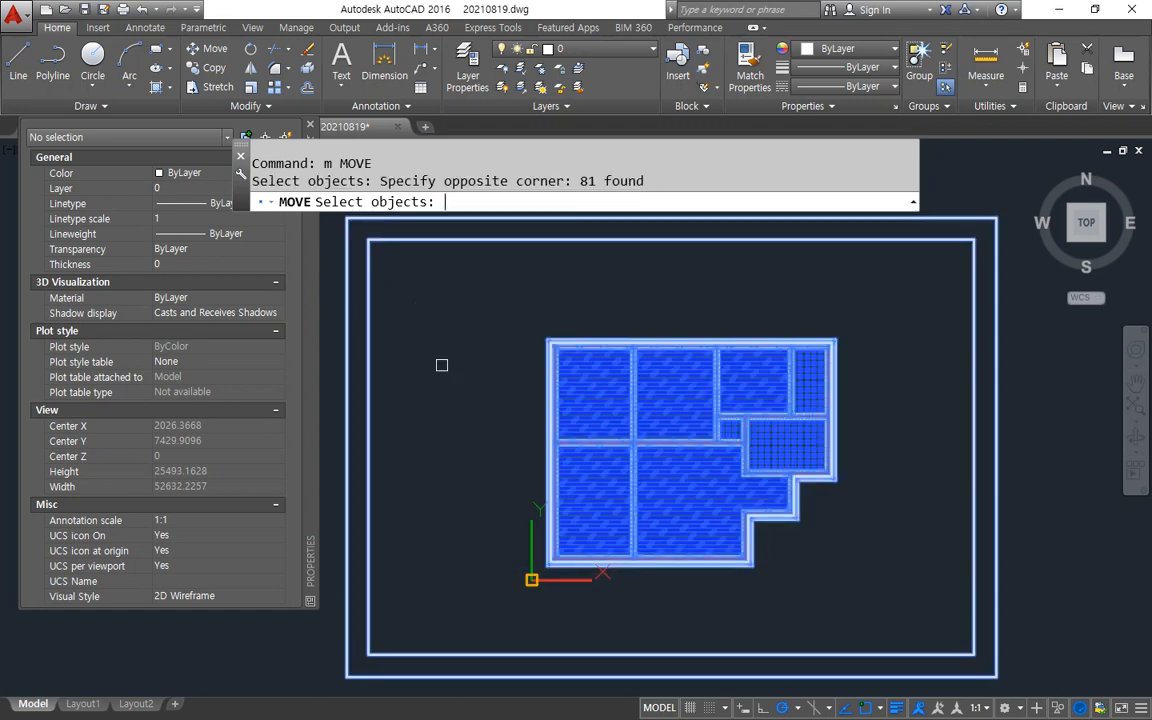
pyautogui.press('space')
pyautogui.click(460, 510)
pyautogui.moveTo(509, 396); pyautogui.dragTo(233, 626, button='middle')
pyautogui.click(531, 420)
pyautogui.moveTo(519, 416); pyautogui.dragTo(802, 558, button='middle')
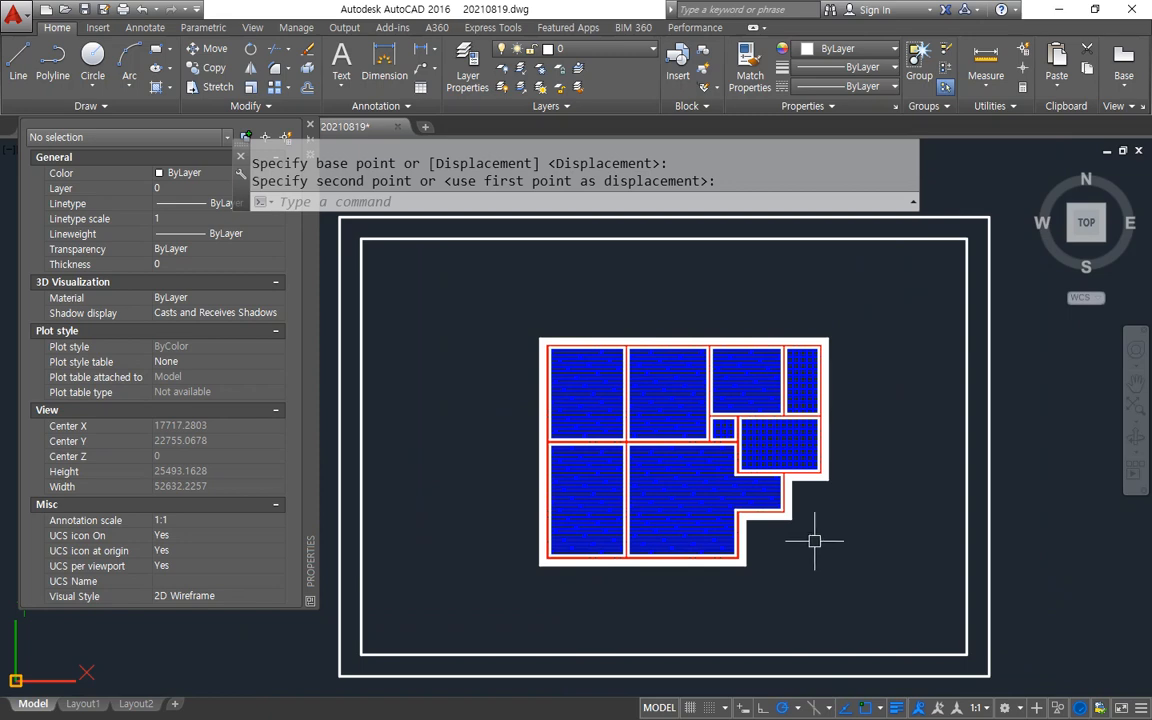
# - Move the floor plan straight up inside the frame to leave more space below it
pyautogui.write('m')
pyautogui.press('Return')
pyautogui.click(865, 314)
pyautogui.click(489, 630)
pyautogui.press('space')
pyautogui.click(476, 610)
pyautogui.click(476, 571)
# - Move the two frame rectangles slightly to the right relative to the floor plan
pyautogui.press('space')
pyautogui.click(1040, 501)
pyautogui.click(922, 547)
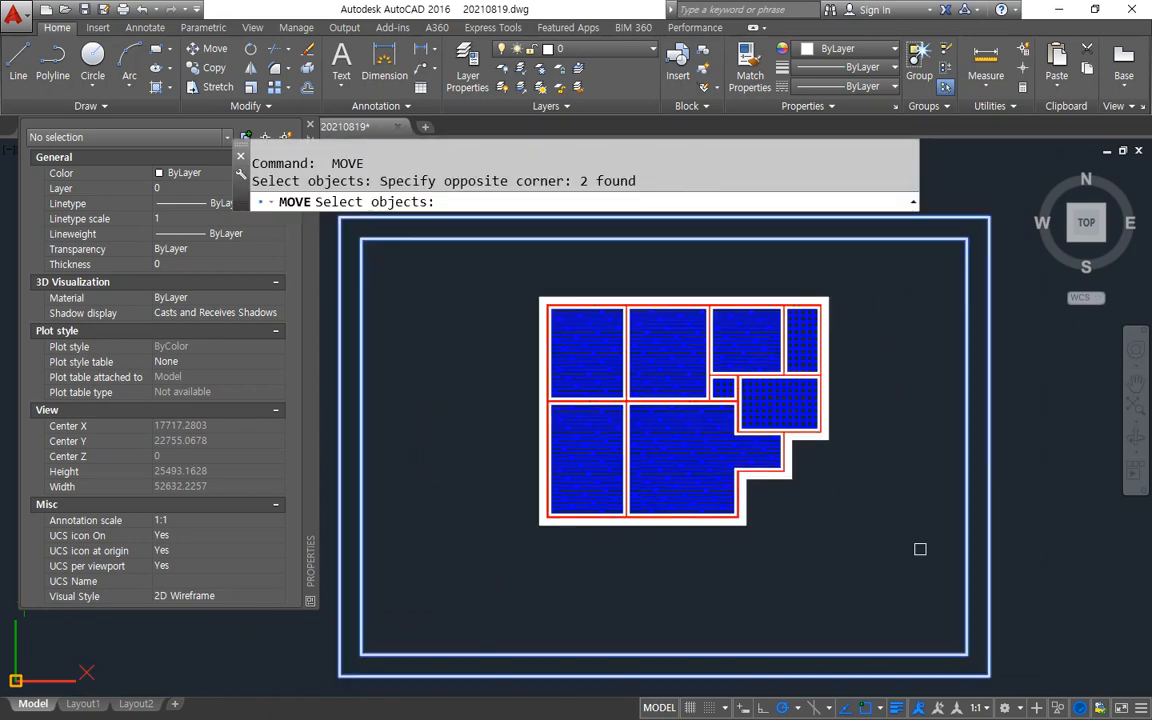
pyautogui.press('space')
pyautogui.click(824, 575)
pyautogui.click(838, 574)
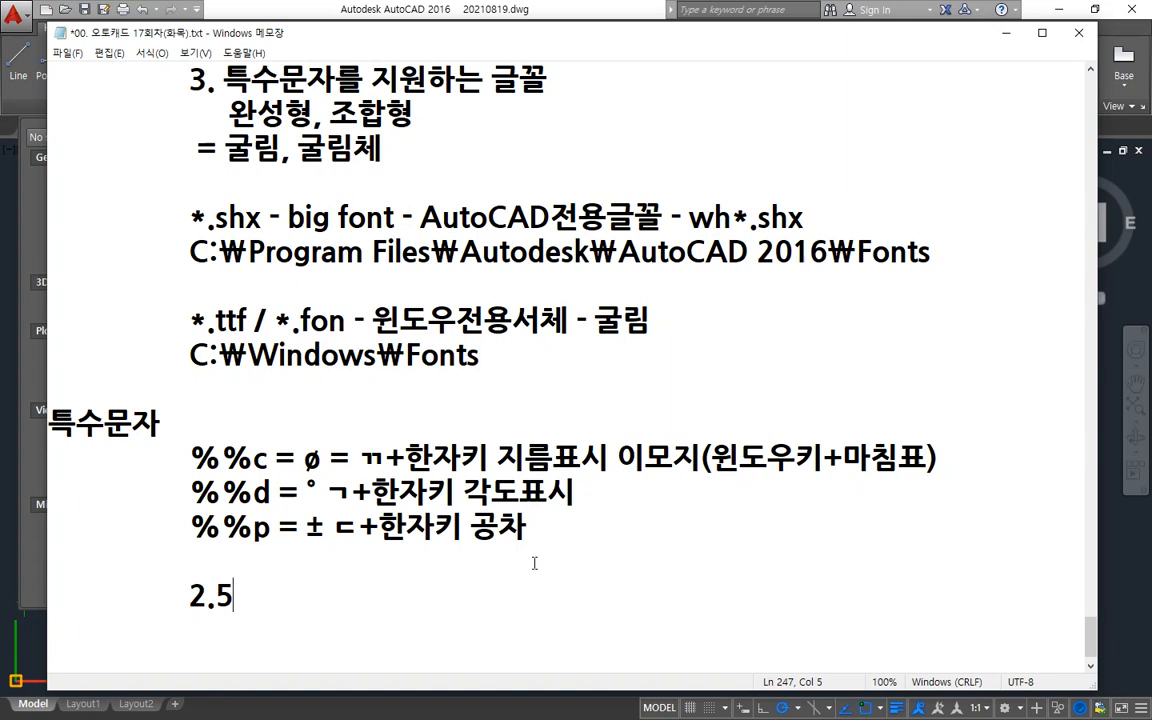
# - Switch to the Notepad notes, complete the last entry as "2.5 x 100 = 250mm", and add "5 x 100 = 500mm" below it
pyautogui.write('x 100')
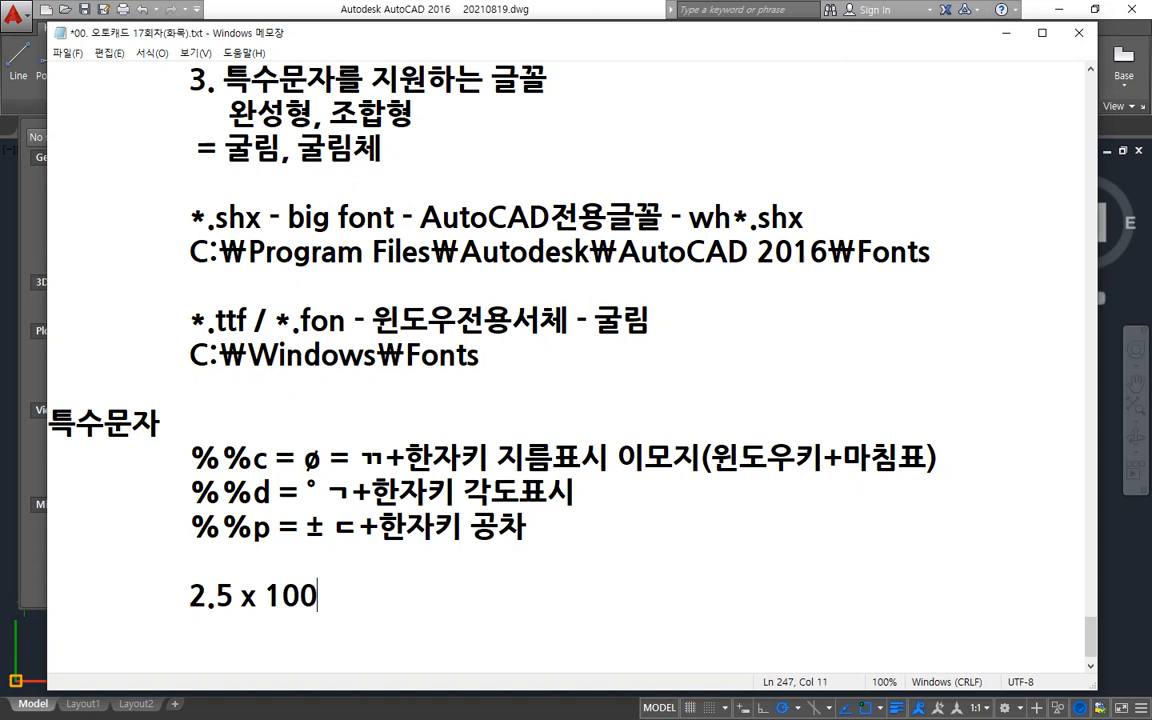
pyautogui.write(' = 250')
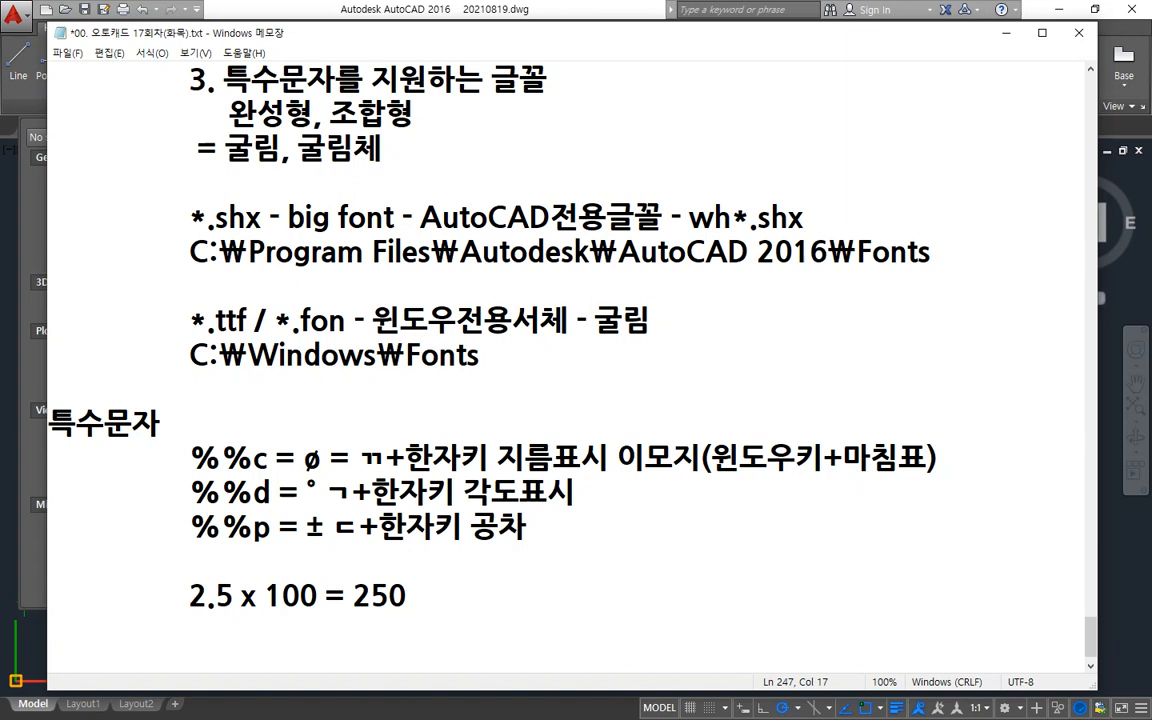
pyautogui.write('mm')
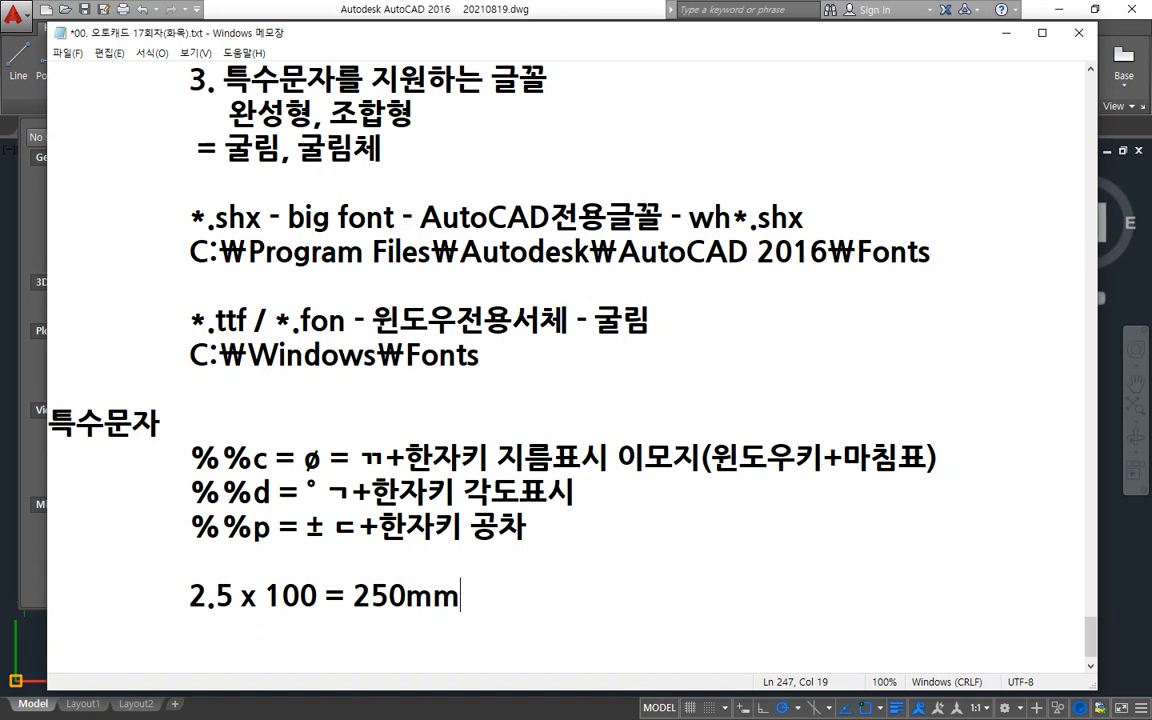
pyautogui.press('Return')
pyautogui.press('Tab')
pyautogui.write('5 x 100 = 500')
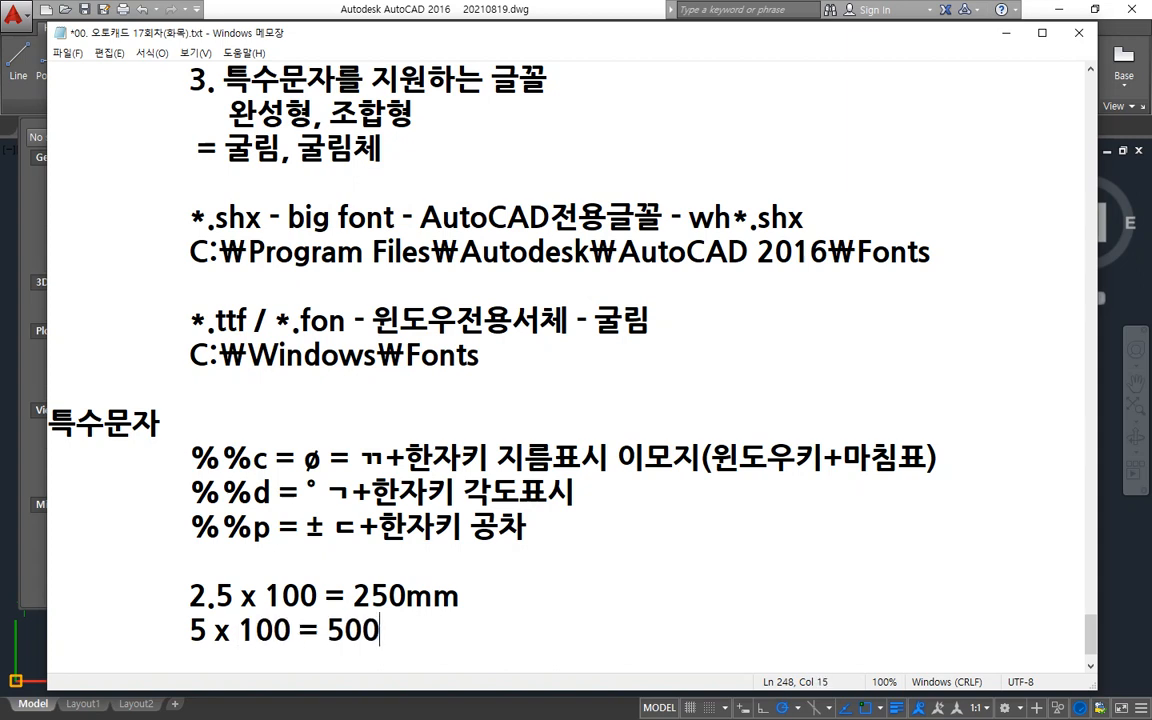
pyautogui.write('mm')
# - Add an indented line "8 x 100 = 800mm" to the notes and return to the AutoCAD drawing
pyautogui.press('Return')
pyautogui.press('Tab')
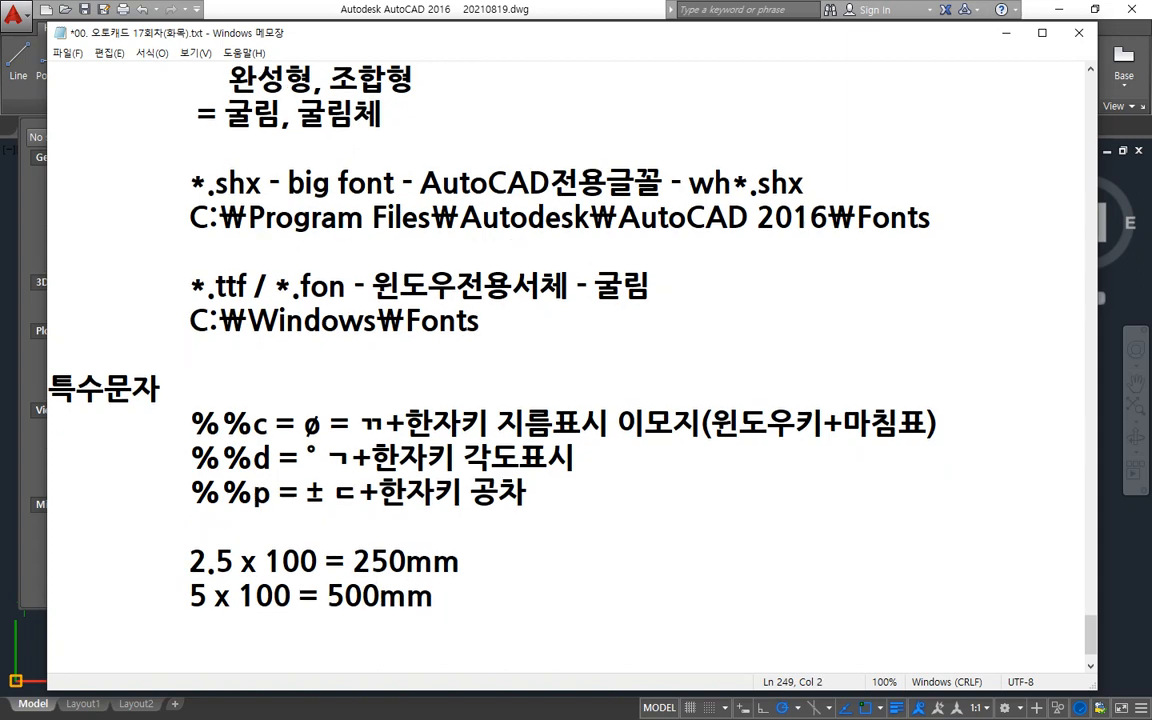
pyautogui.write('8 x 10')
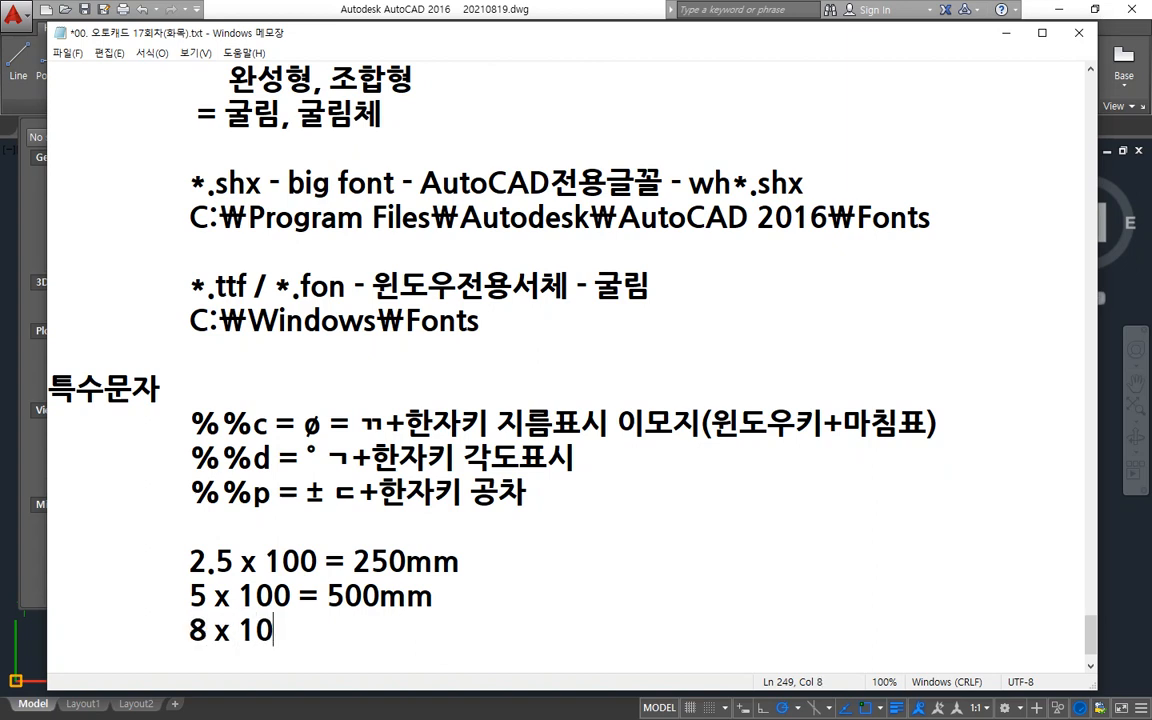
pyautogui.write('0 = 800')
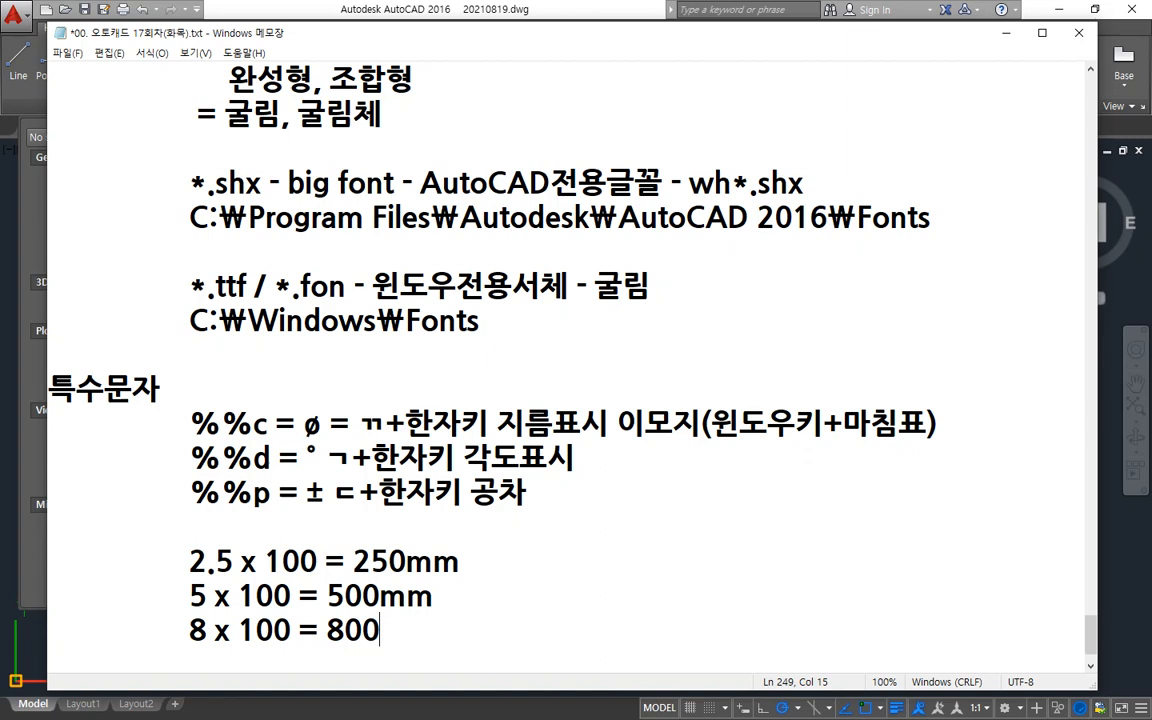
pyautogui.write('mm')
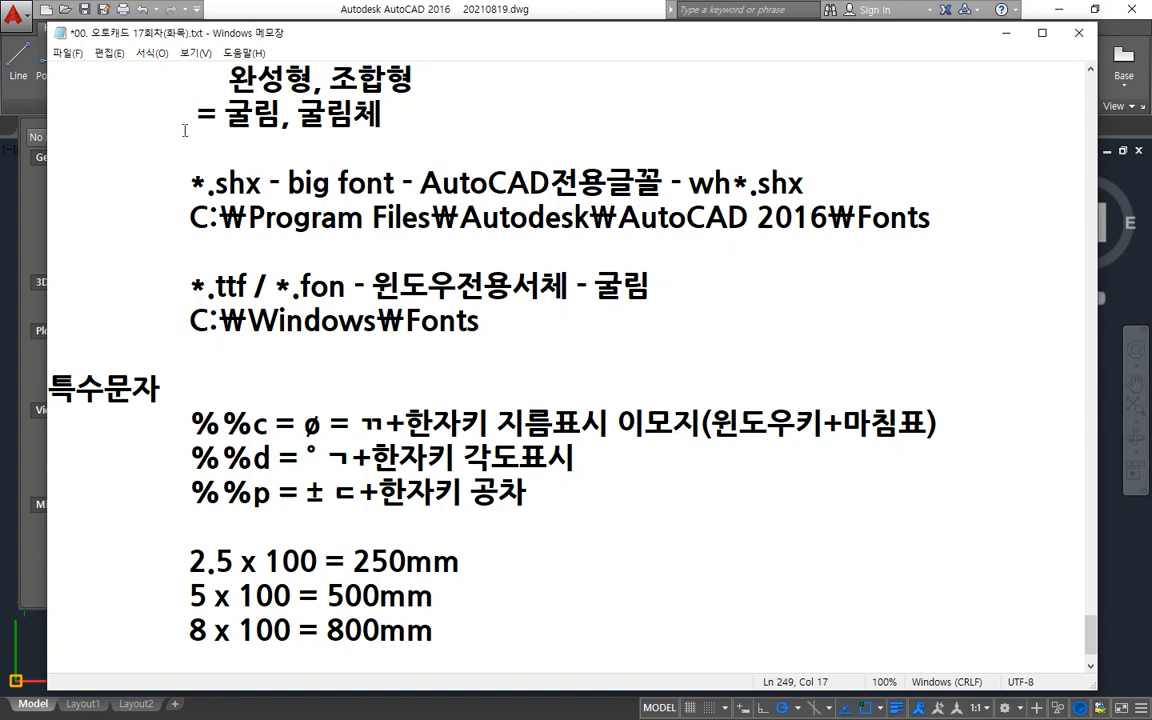
pyautogui.hotkey('alt', 'Tab')
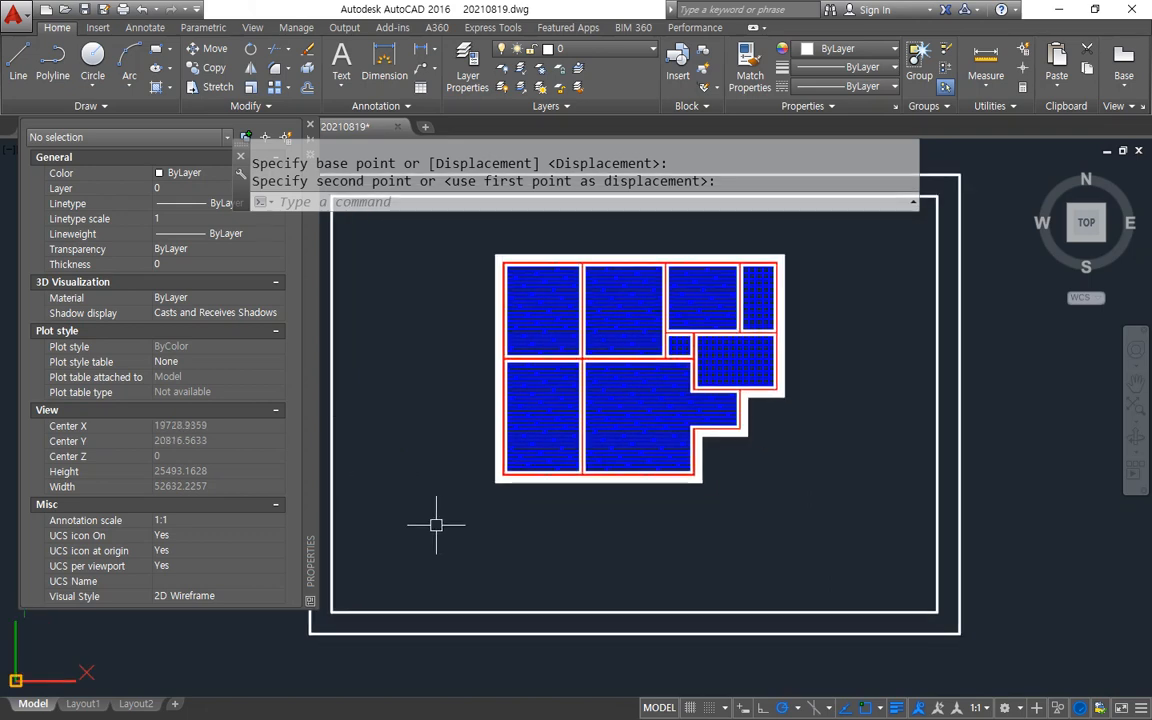
# - Add the single-line text "거실" below the floor plan, with height 500 and rotation 0
pyautogui.press('Escape')
pyautogui.write('dt')
pyautogui.press('Return')
pyautogui.click(459, 547)
pyautogui.write('500')
pyautogui.press('Return')
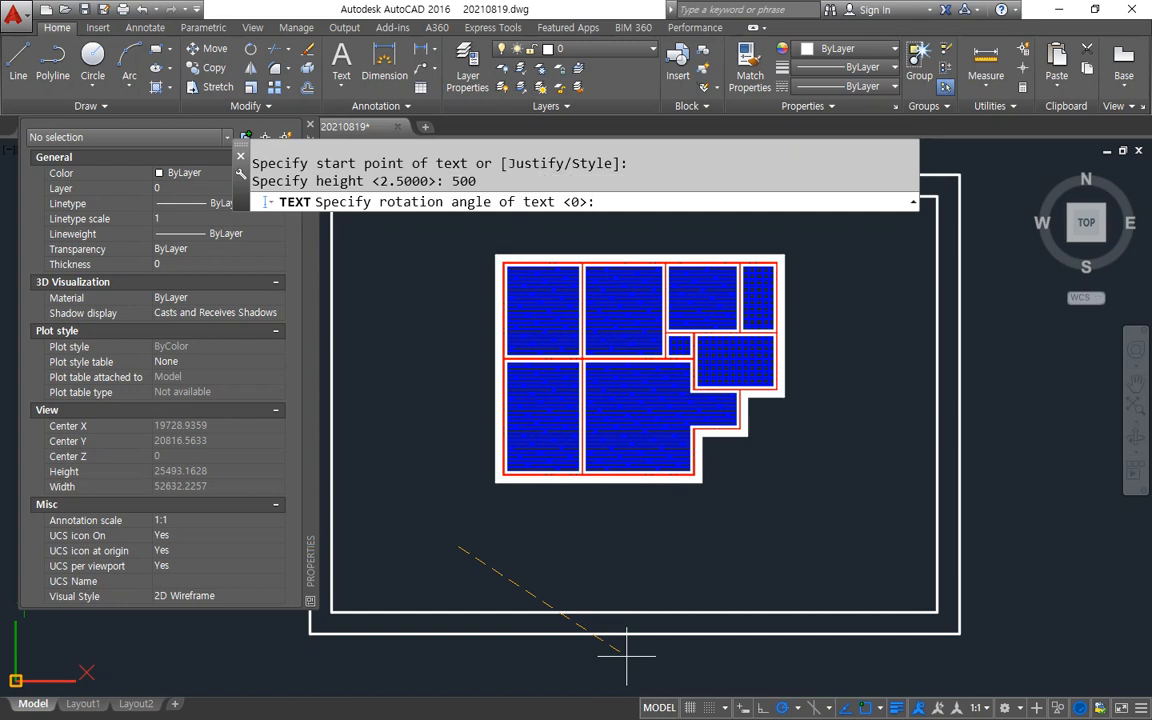
pyautogui.press('Return')
pyautogui.write('거실')
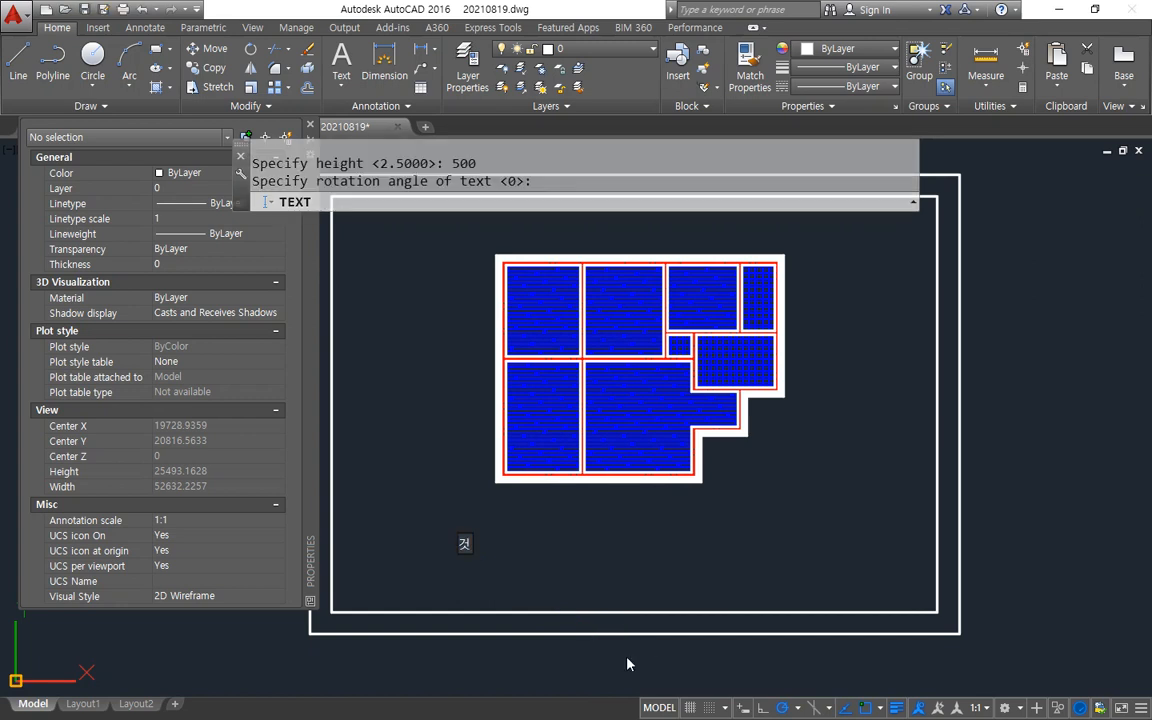
pyautogui.press('Return')
pyautogui.press('Return')
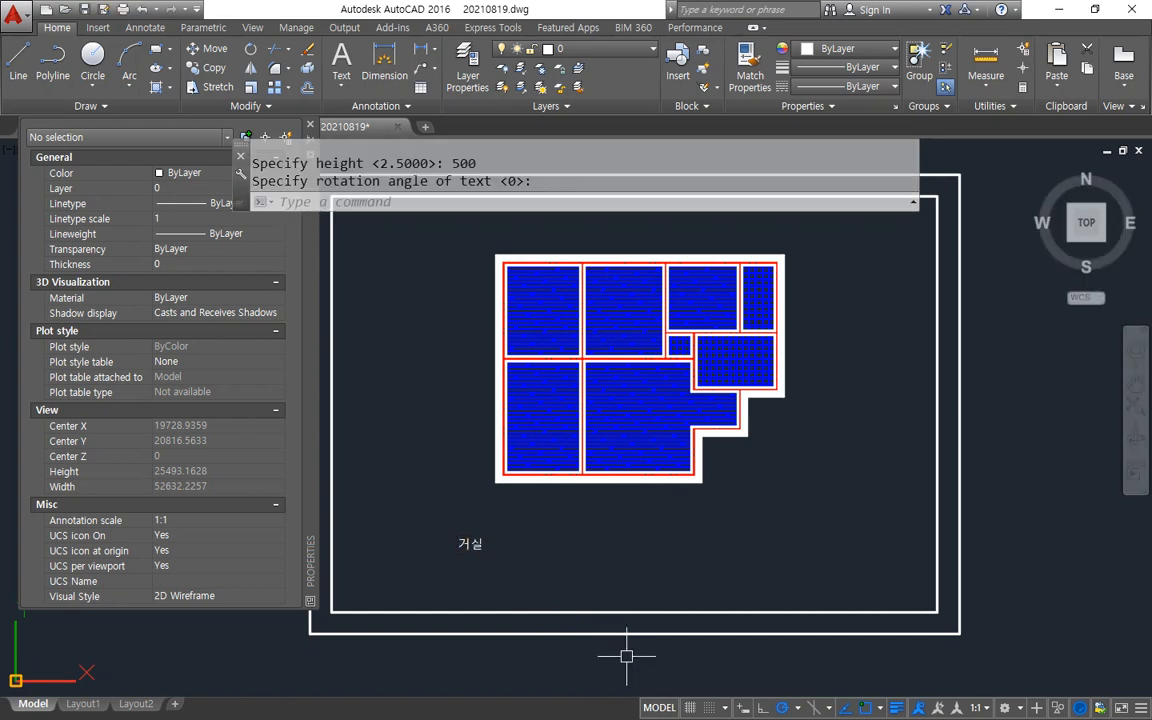
# - Convert the single-line text "거실" to multiline text with TXT2MTXT
pyautogui.write('text2mtex')
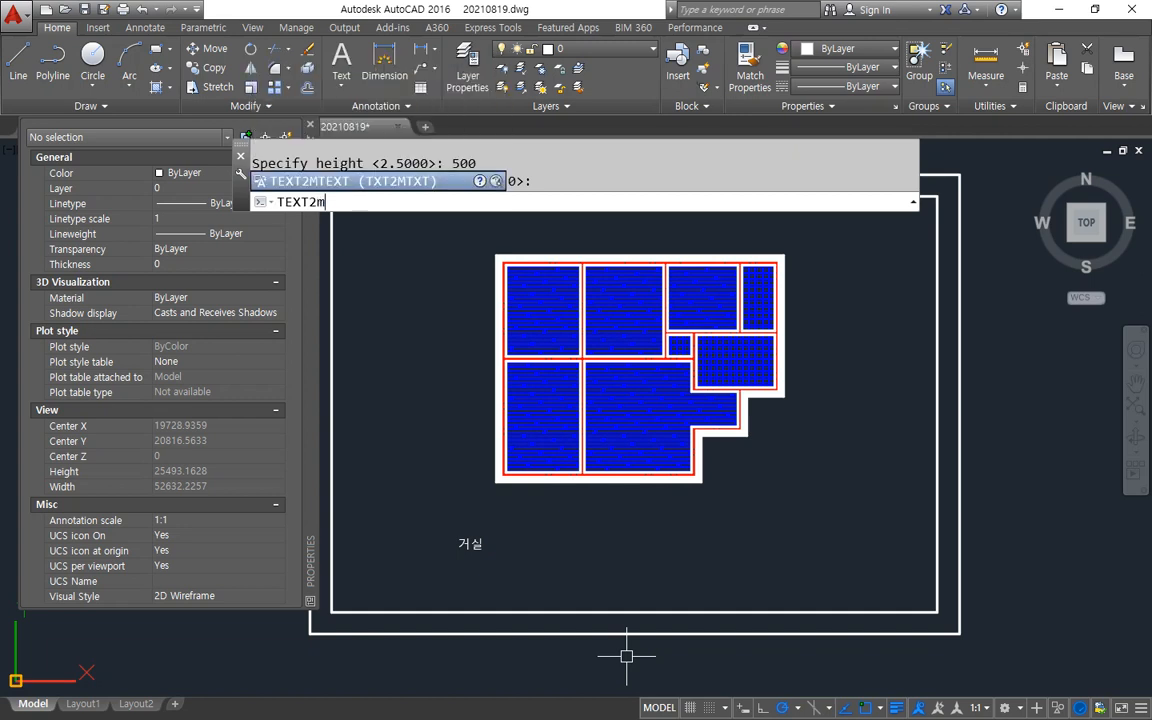
pyautogui.press('Return')
pyautogui.click(466, 542)
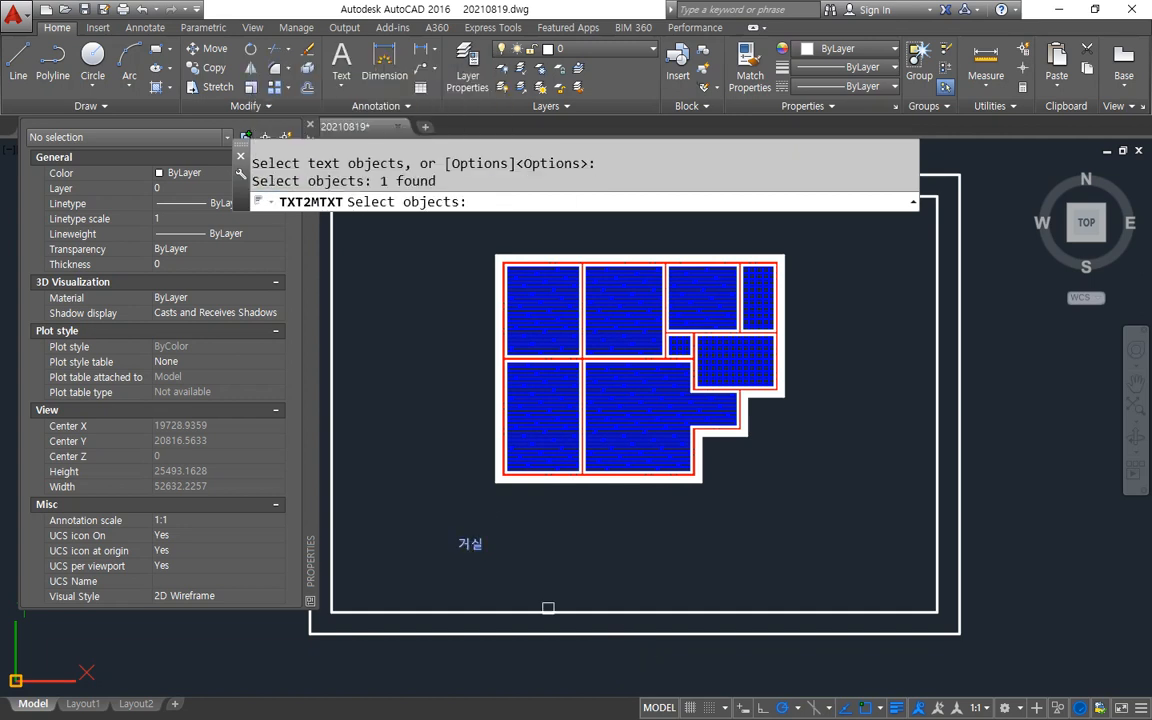
pyautogui.press('Return')
# - Widen the "거실" multiline text box to about 1694 so both characters fit on one line
pyautogui.click(465, 550)
pyautogui.scroll(4, 485, 566)
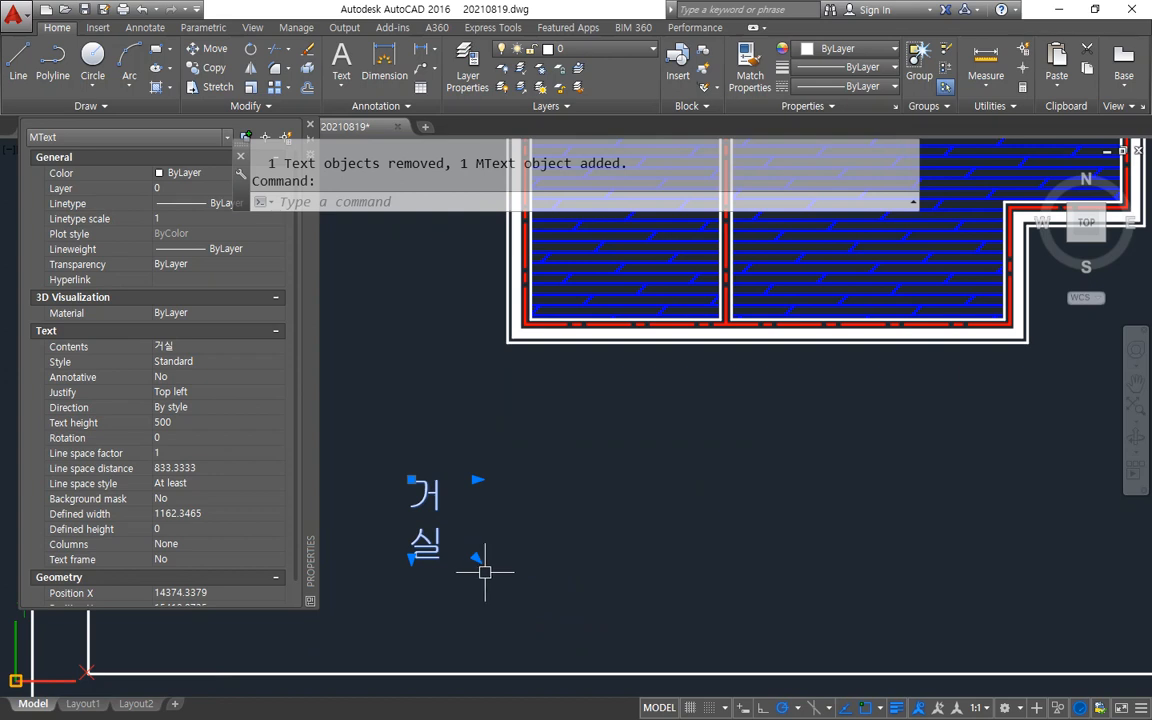
pyautogui.click(476, 557)
pyautogui.click(510, 499)
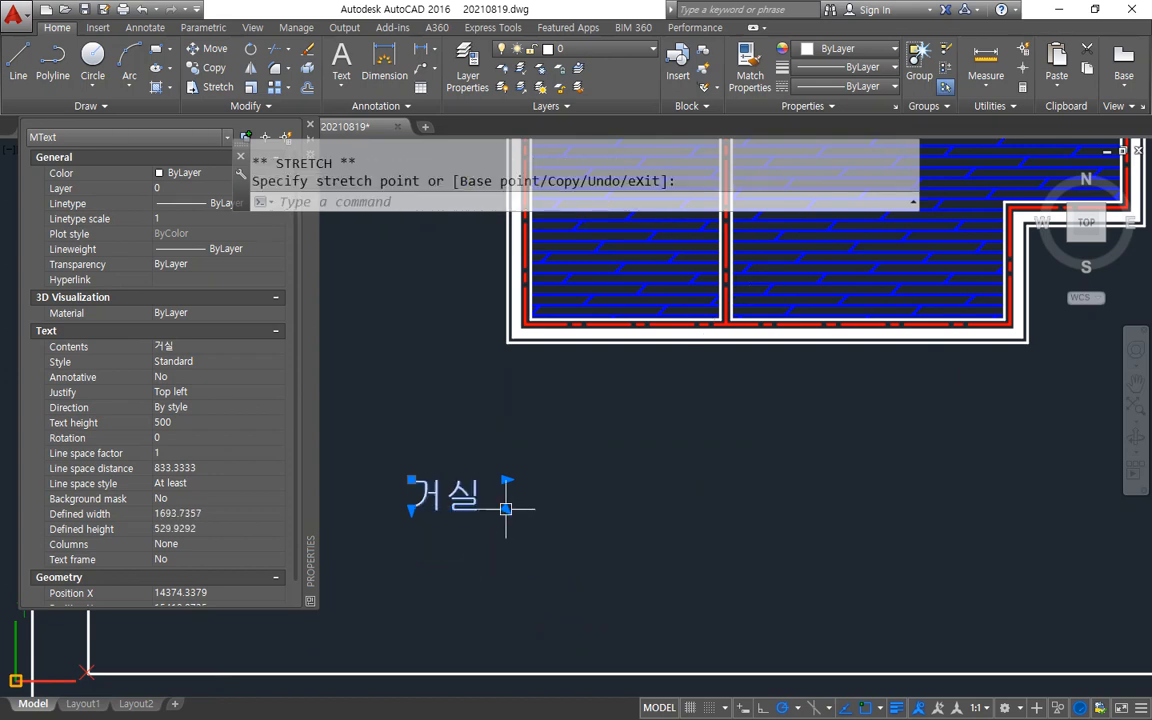
# - Change the justification of the multiline text "거실" to Middle Center
pyautogui.scroll(2, 561, 540)
pyautogui.write('ed')
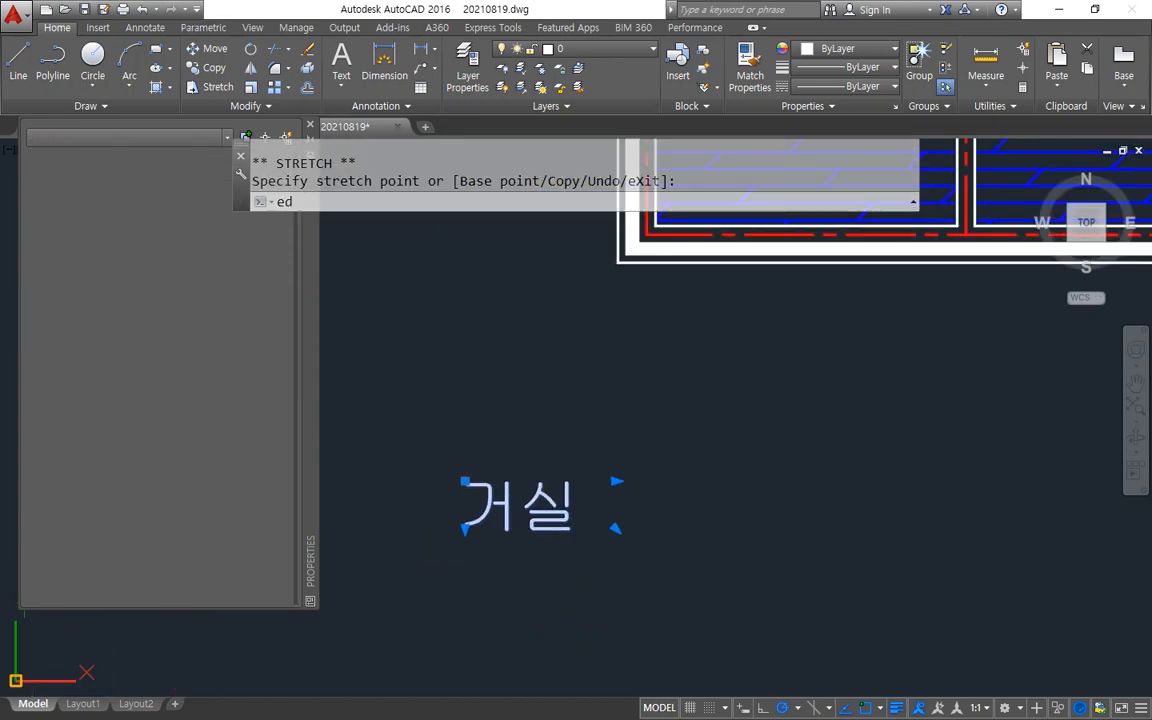
pyautogui.press('Return')
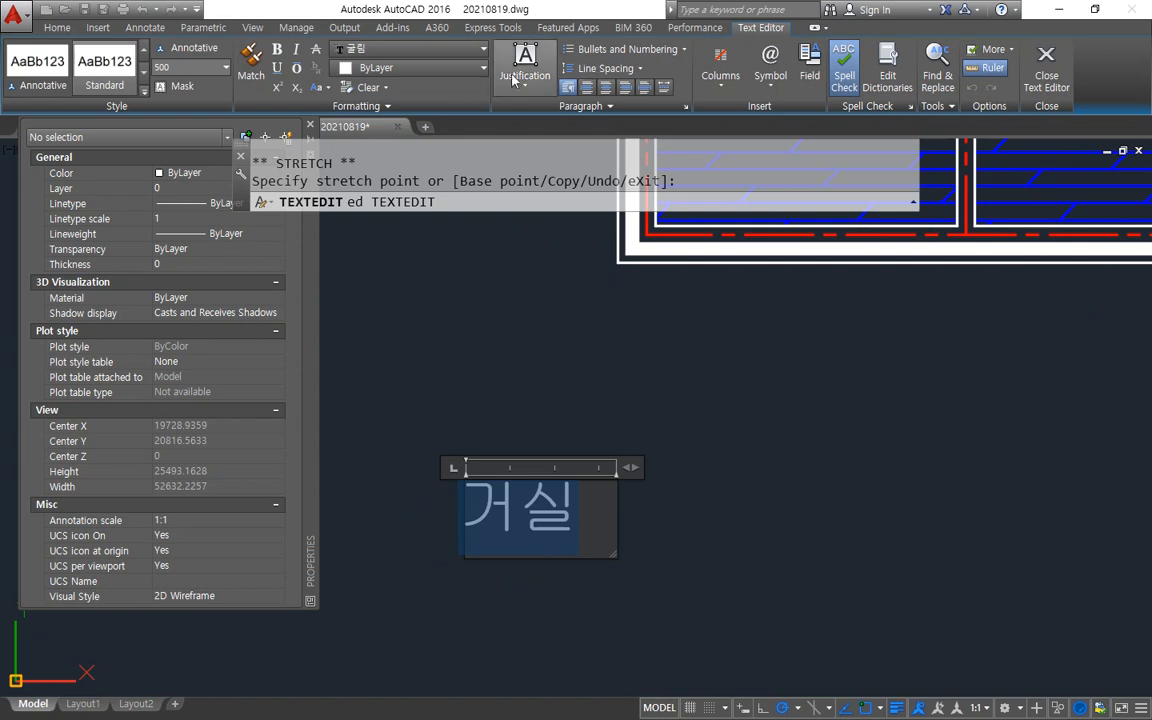
pyautogui.click(525, 65)
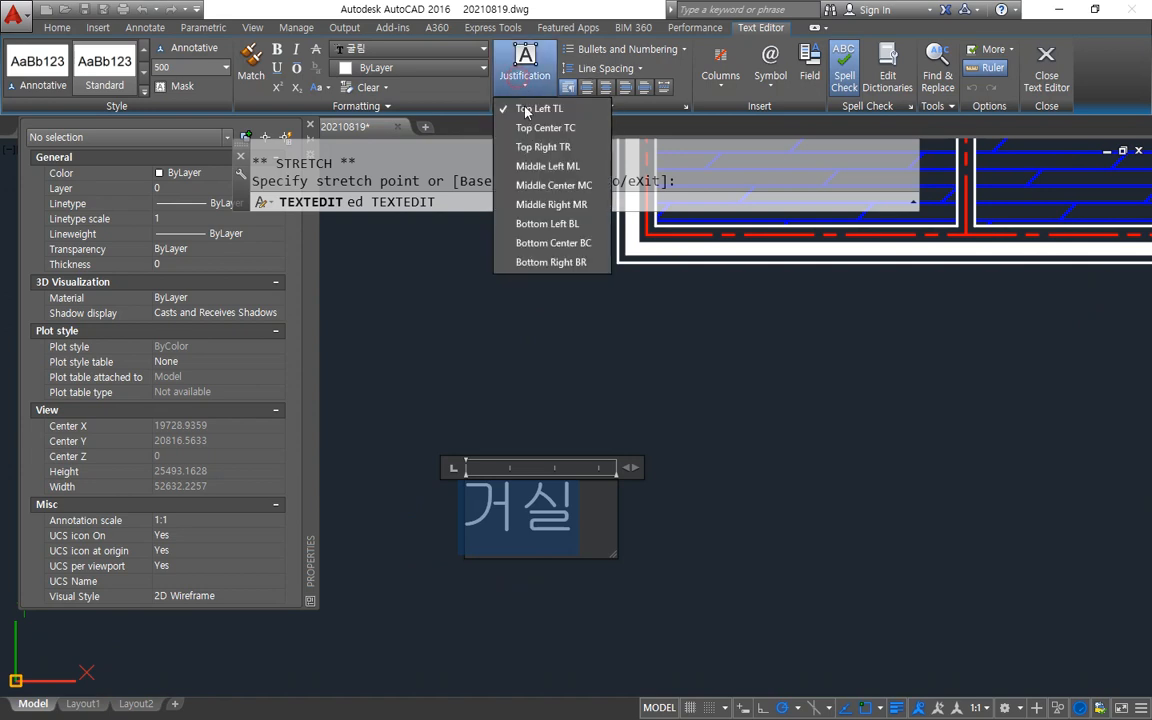
pyautogui.click(539, 205)
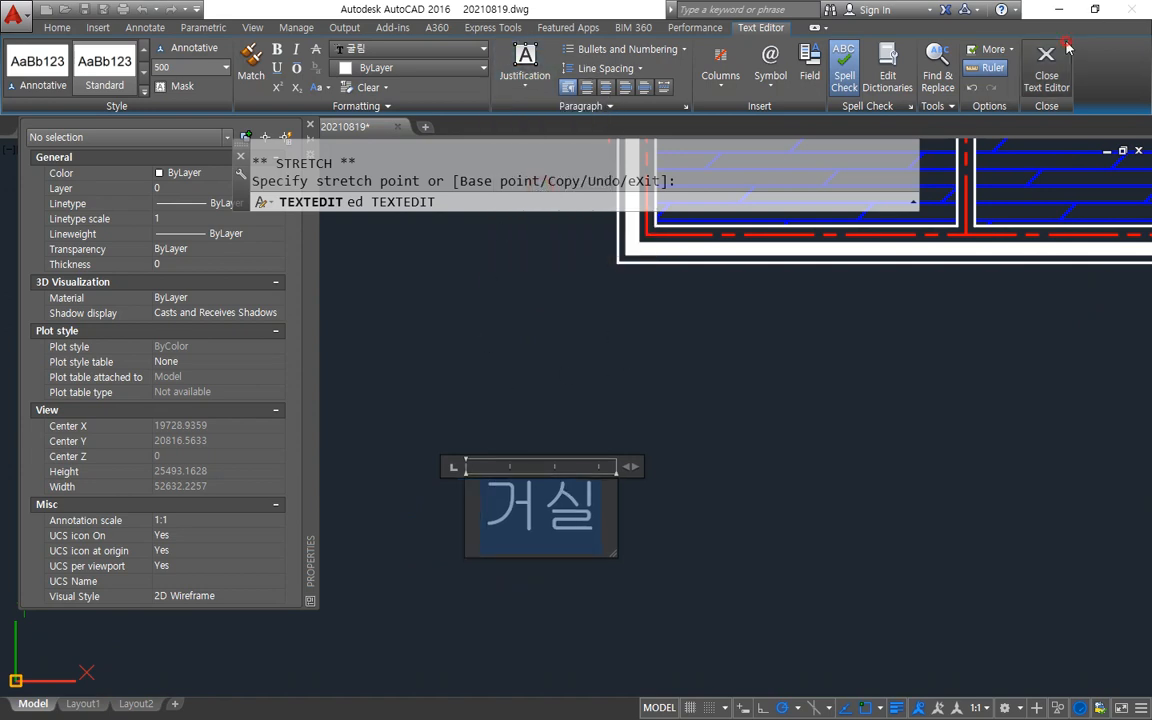
pyautogui.click(738, 380)
# - Turn on the text frame for the "거실" multiline text
pyautogui.click(586, 520)
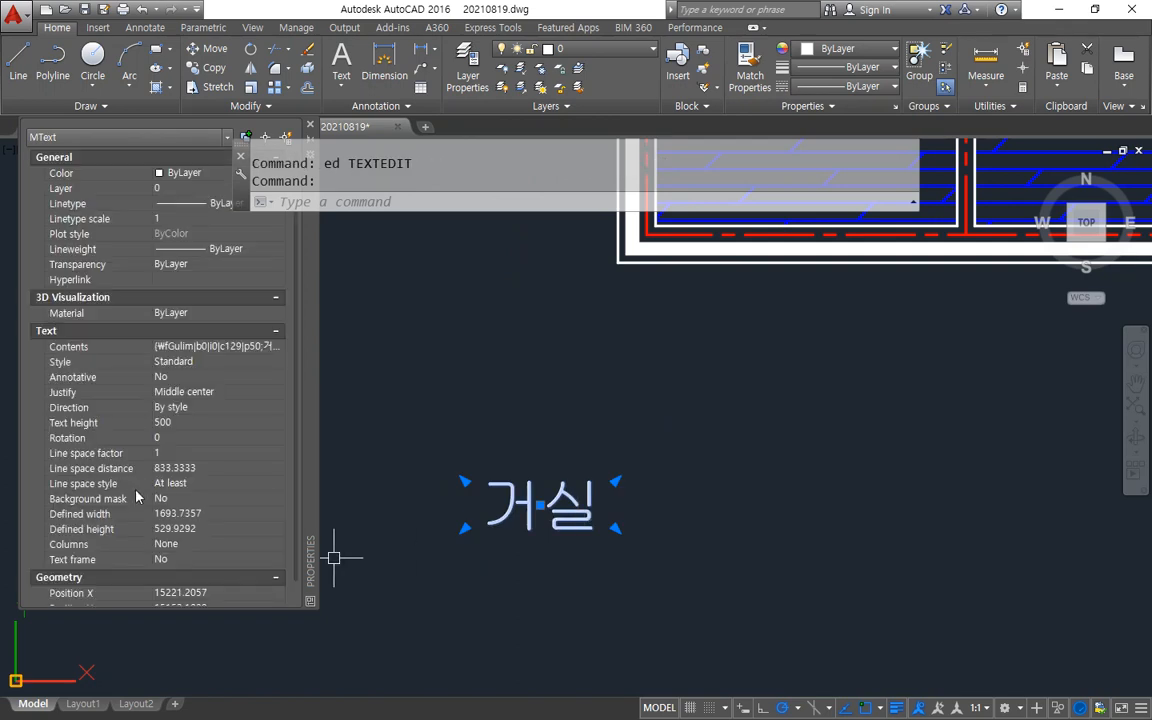
pyautogui.click(180, 561)
pyautogui.click(180, 561)
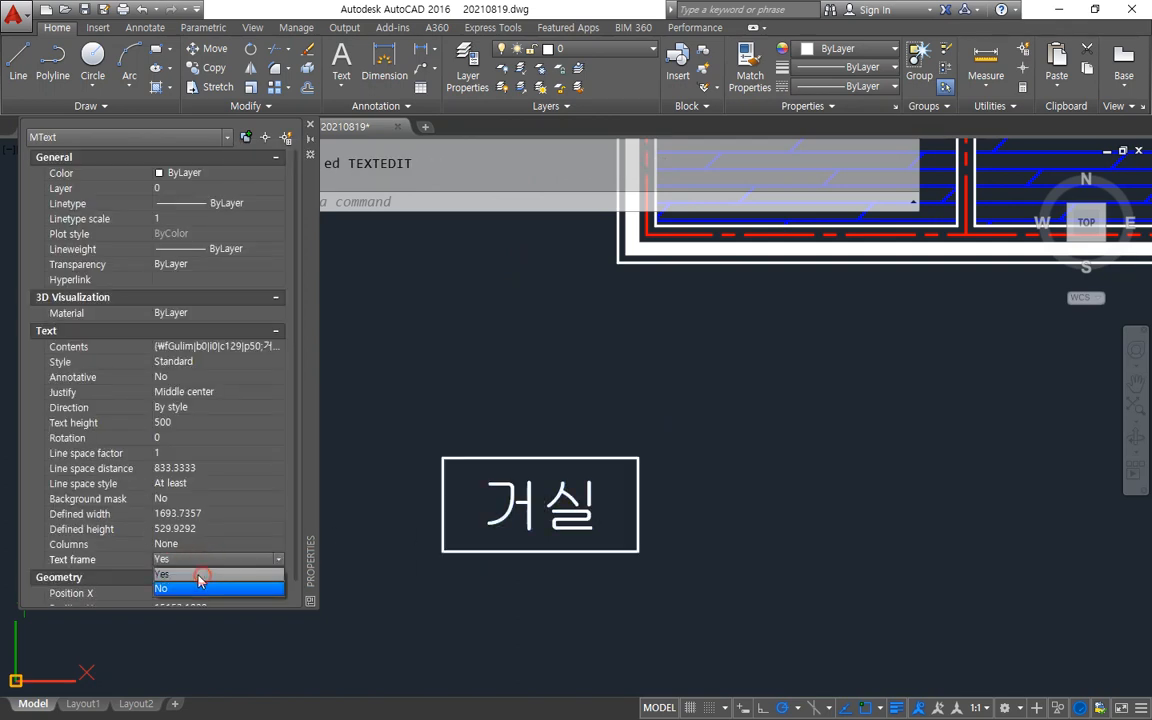
pyautogui.click(200, 575)
# - Turn on the background mask for the framed "거실" text
pyautogui.click(175, 498)
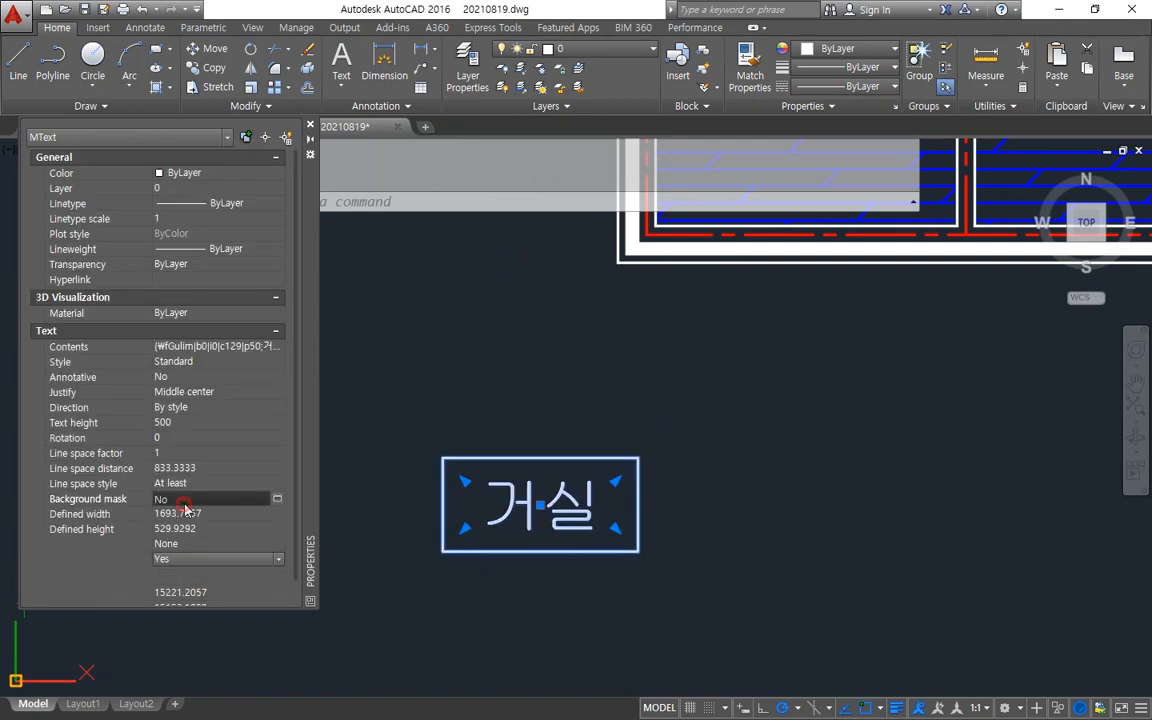
pyautogui.click(278, 497)
pyautogui.click(454, 327)
pyautogui.click(461, 400)
pyautogui.click(673, 329)
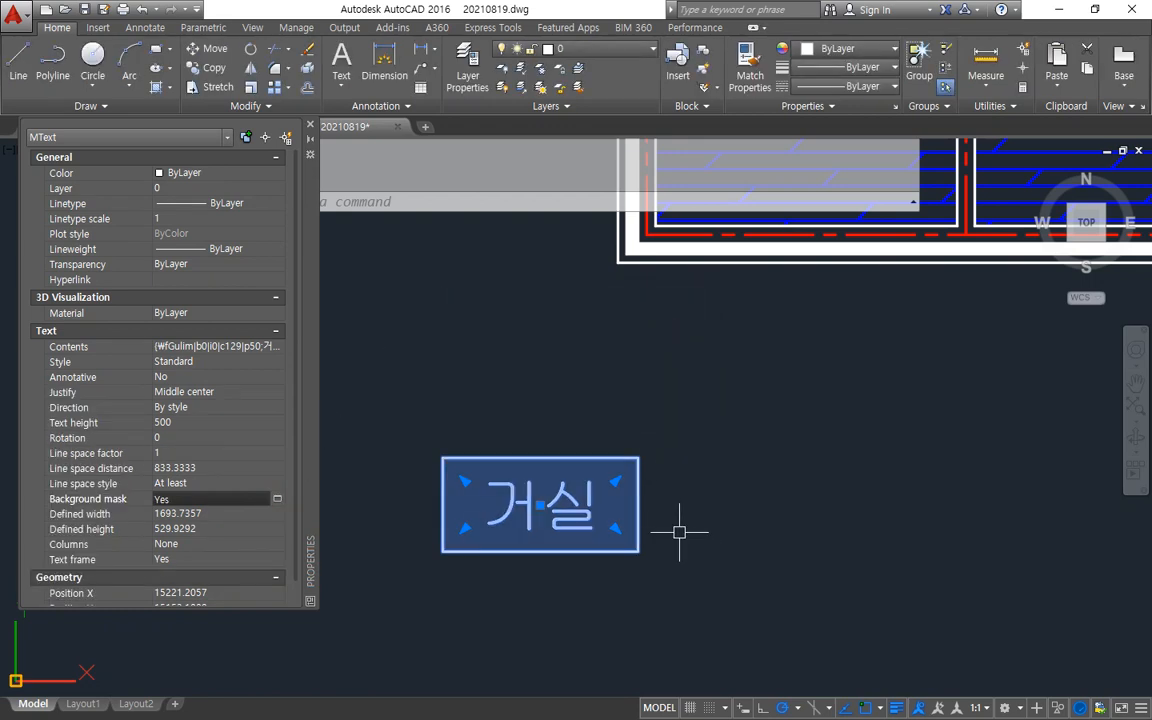
# - Move the framed "거실" label into the large lower living room of the floor plan, over the hatch
pyautogui.write('m')
pyautogui.press('Return')
pyautogui.click(522, 505)
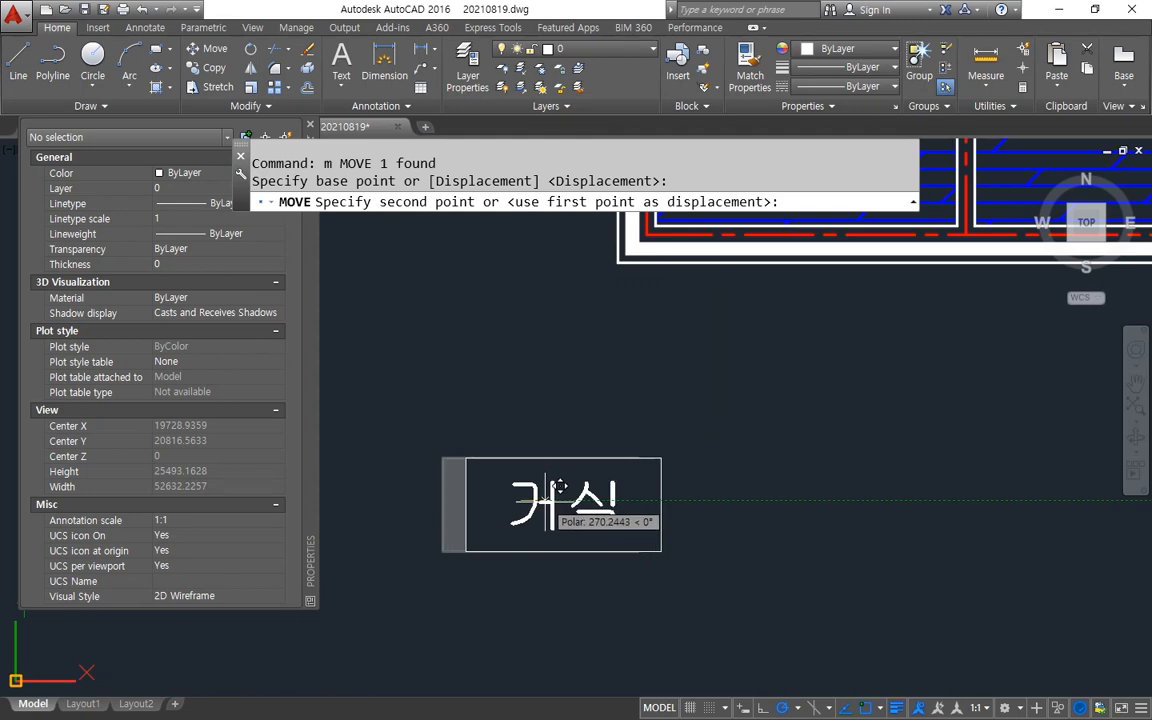
pyautogui.scroll(-5, 630, 418)
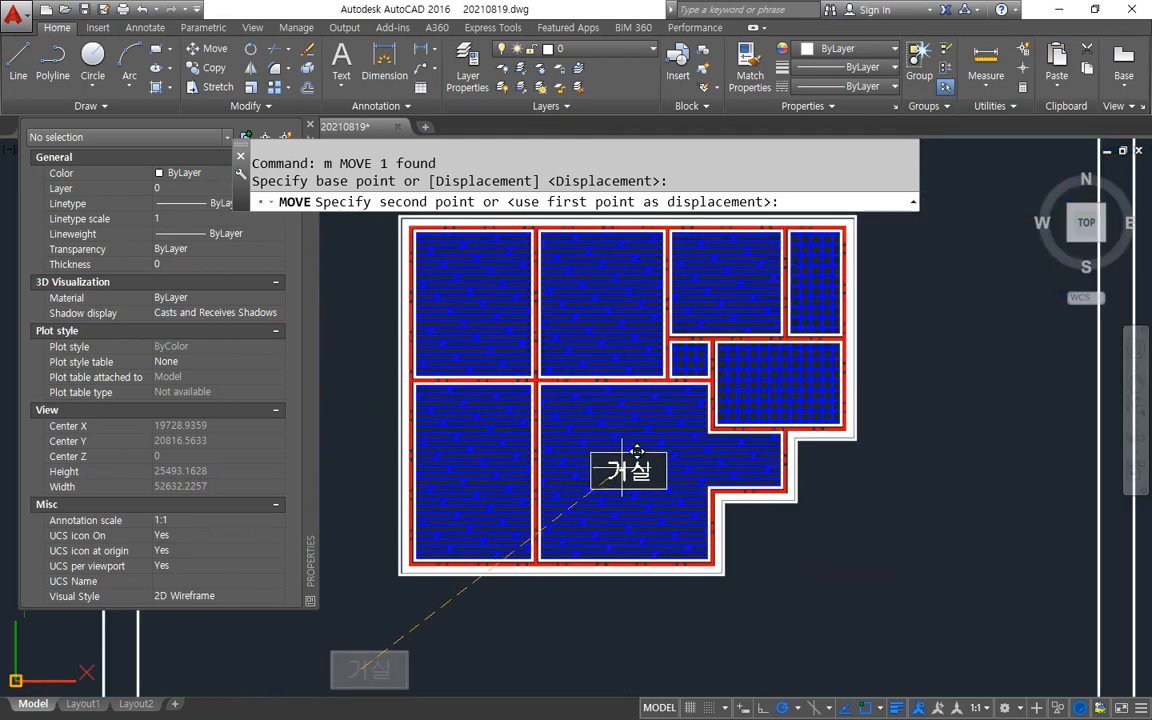
pyautogui.click(636, 452)
pyautogui.press('Escape')
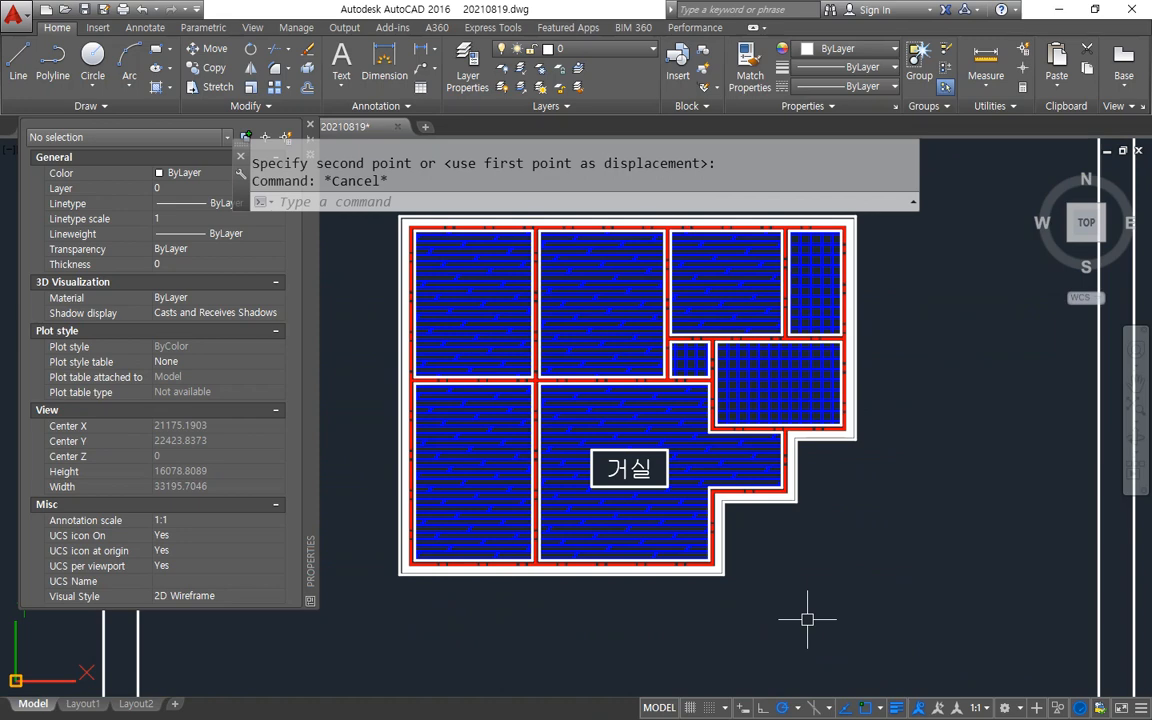
pyautogui.press('Escape')
pyautogui.scroll(2, 607, 586)
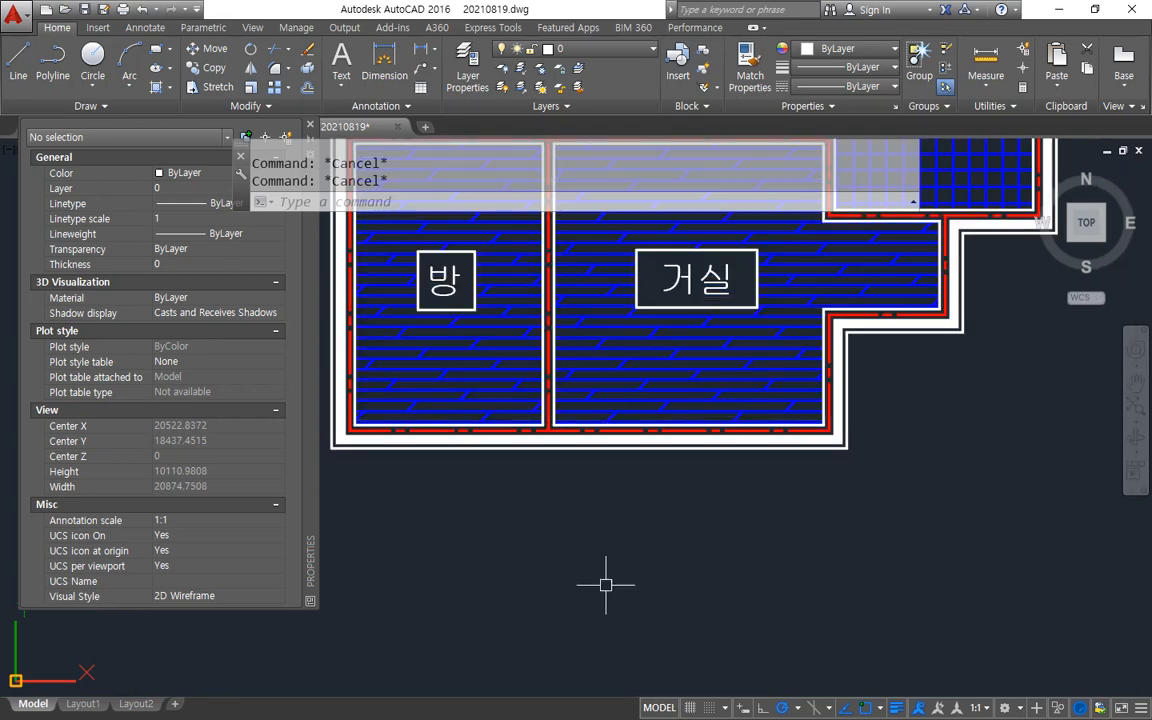
pyautogui.moveTo(497, 586)
pyautogui.mouseDown()
pyautogui.moveTo(444, 532)
pyautogui.moveTo(520, 588)
pyautogui.mouseUp()
pyautogui.moveTo(413, 541); pyautogui.dragTo(867, 545)
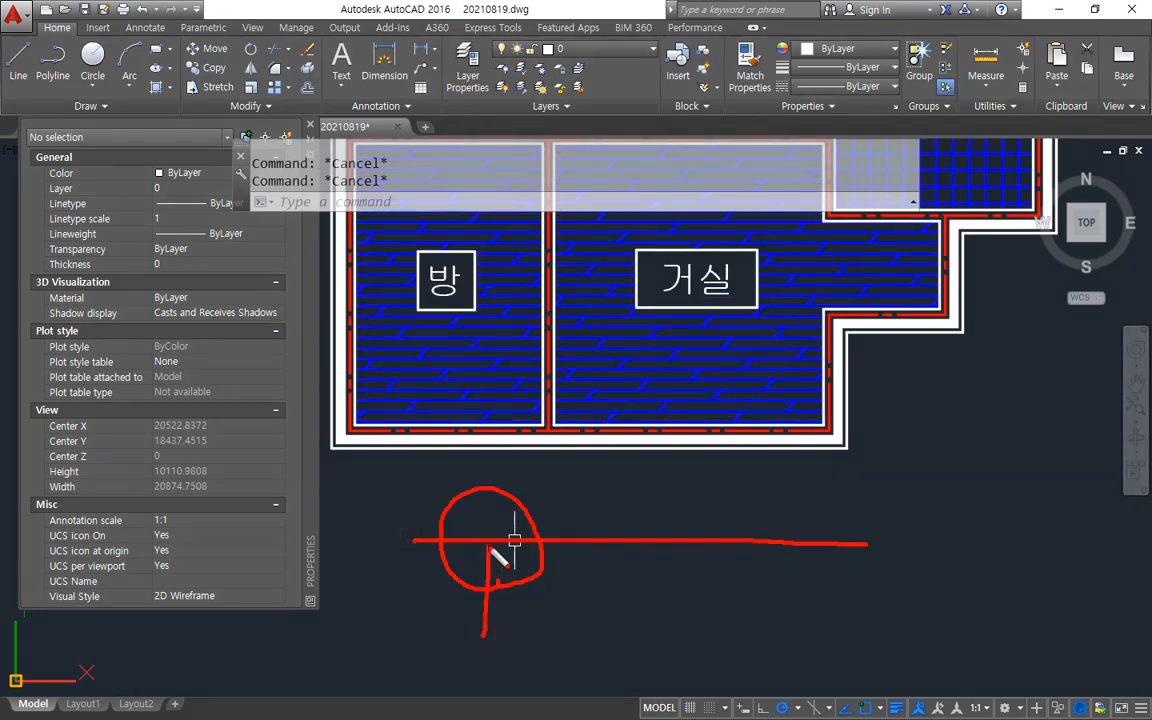
pyautogui.press('Escape')
# - Draw a circle of radius 10 in the empty area below the floor plan
pyautogui.scroll(2, 531, 528)
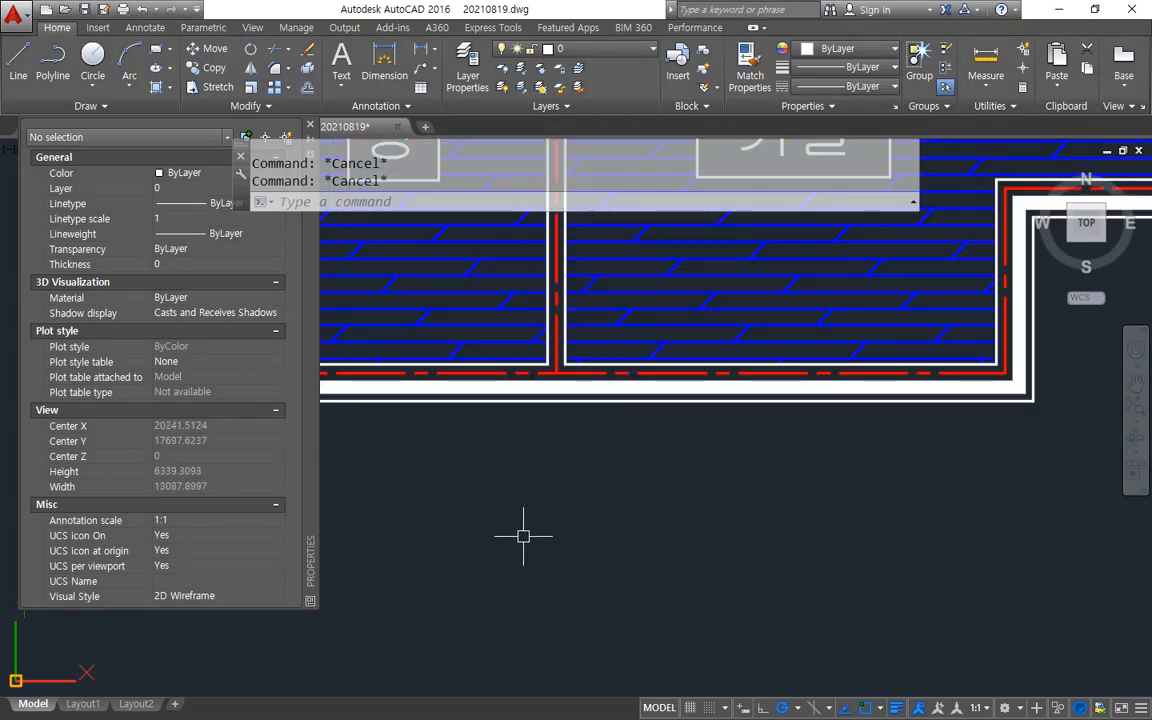
pyautogui.write('c')
pyautogui.press('Return')
pyautogui.click(490, 530)
pyautogui.write('1')
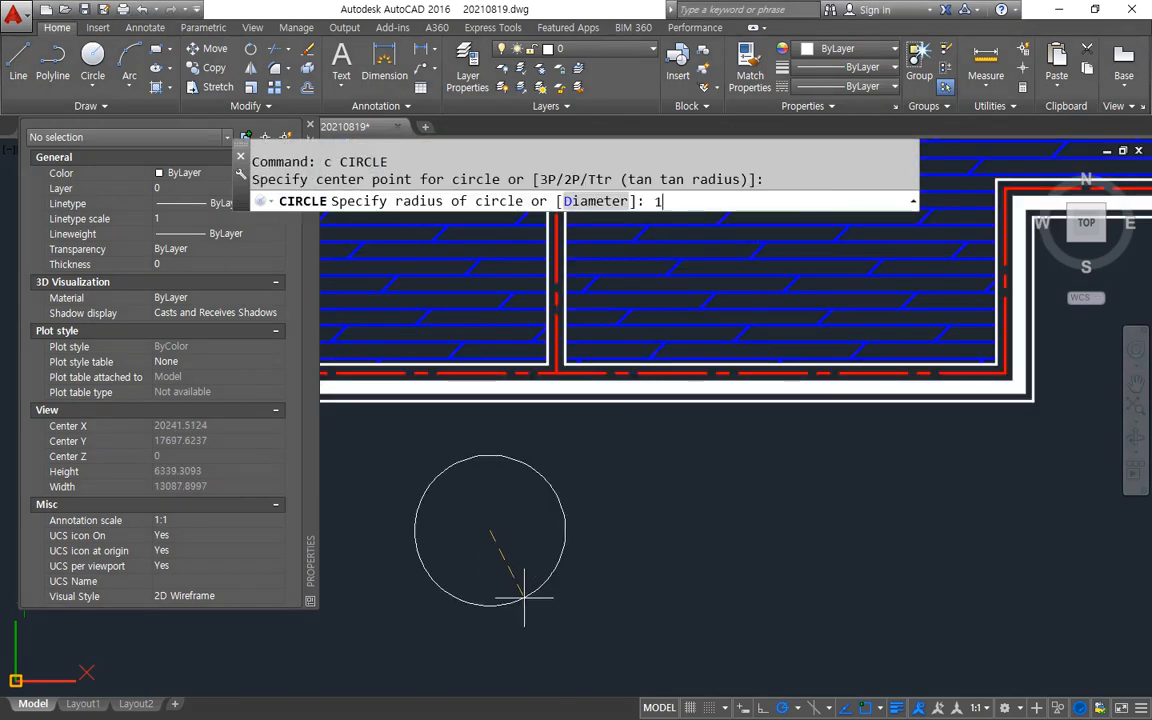
pyautogui.write('0')
pyautogui.press('Return')
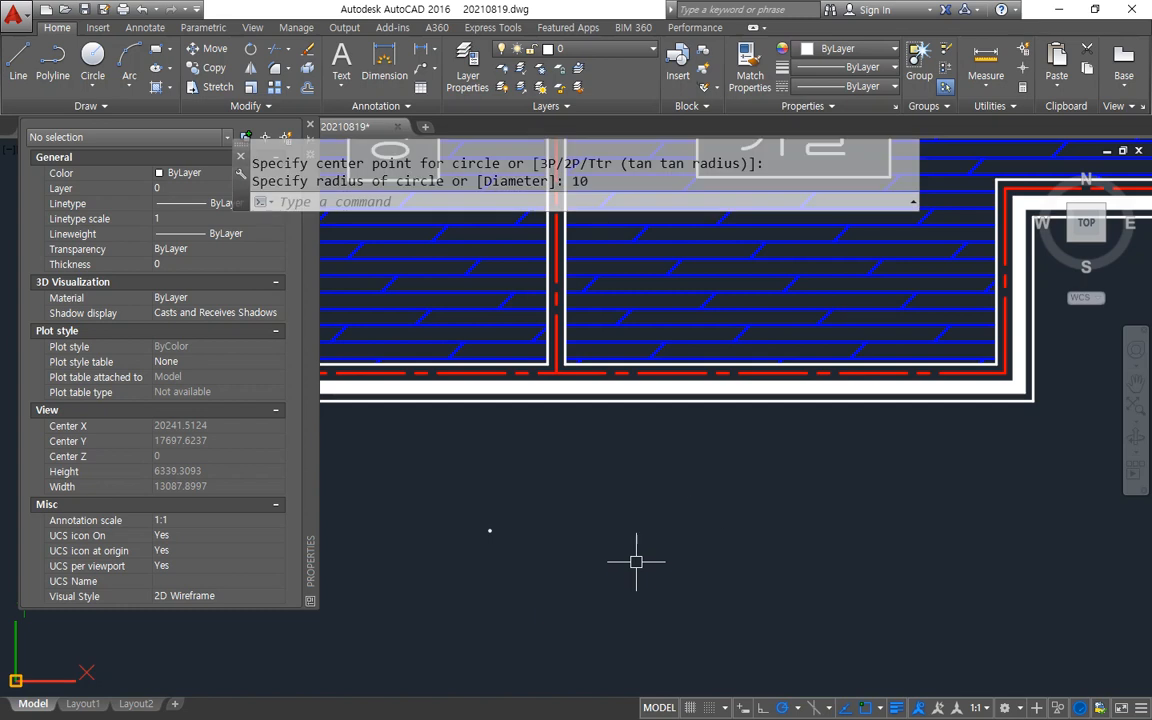
# - Draw a horizontal line 100 long from the circle's left quadrant through the circle and out to the right
pyautogui.scroll(10, 470, 525)
pyautogui.scroll(4, 670, 533)
pyautogui.moveTo(882, 521); pyautogui.dragTo(620, 480, button='middle')
pyautogui.scroll(2, 620, 480)
pyautogui.write('l')
pyautogui.press('Return')
pyautogui.write('qua')
pyautogui.press('Return')
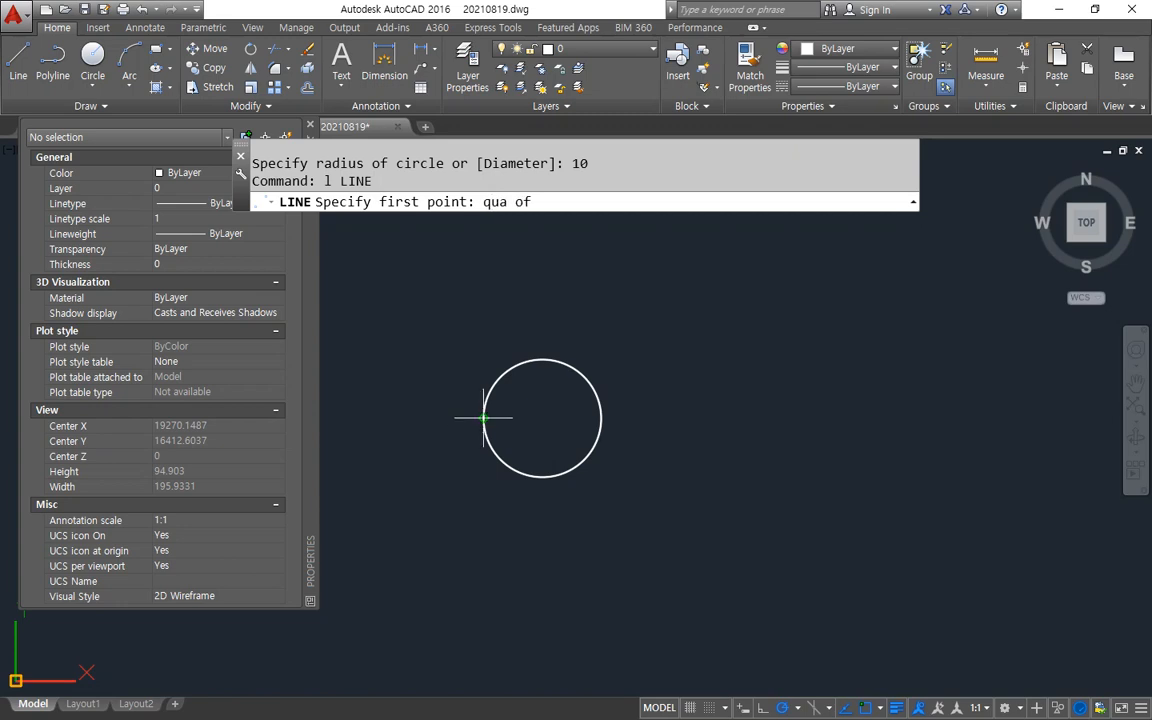
pyautogui.click(484, 419)
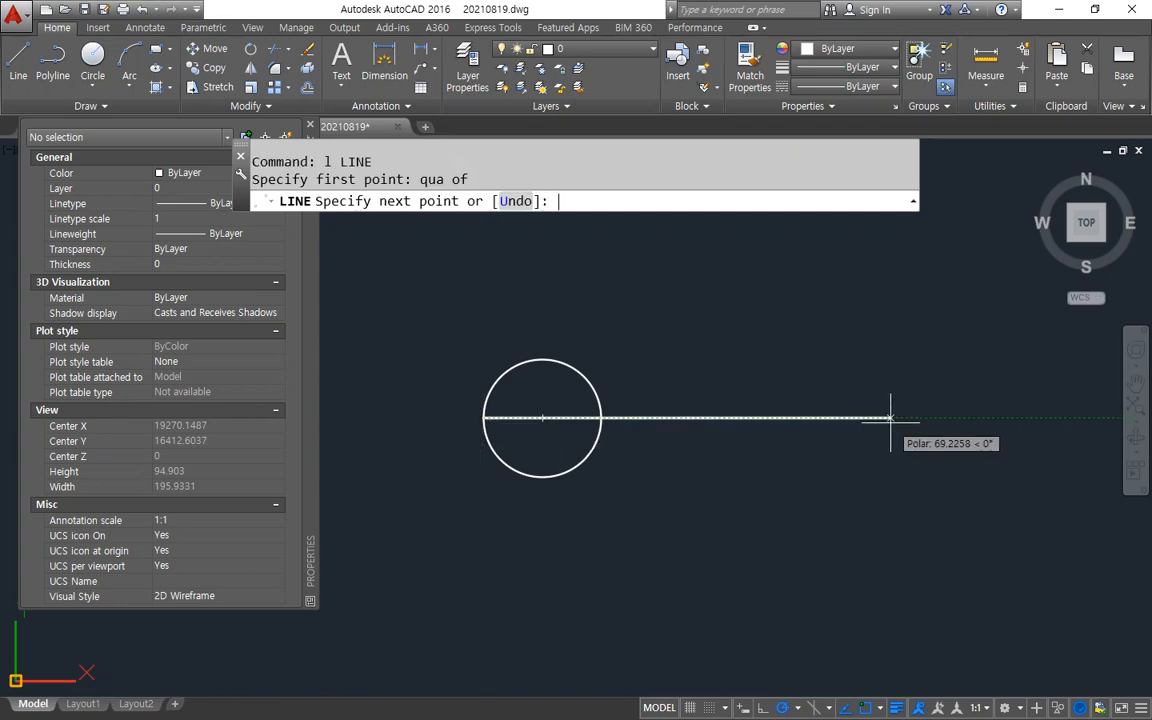
pyautogui.write('100')
pyautogui.press('Return')
pyautogui.press('Return')
# - Draw a vertical line from the circle's centre down to its bottom quadrant
pyautogui.press('Return')
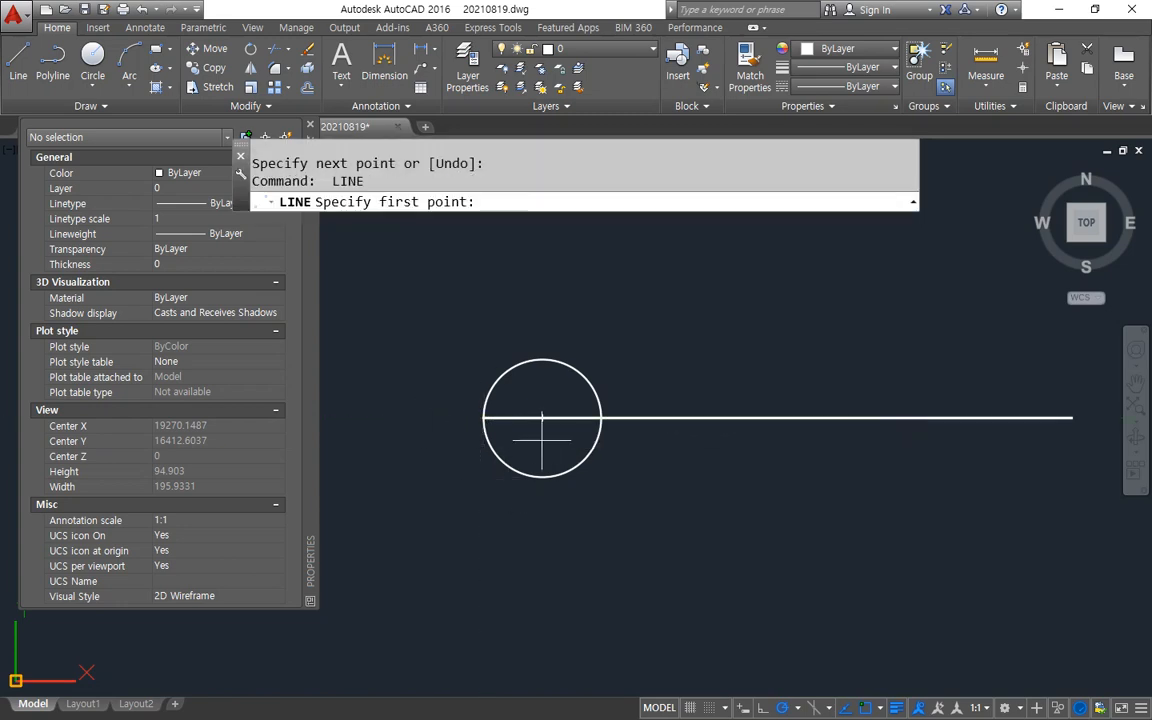
pyautogui.click(543, 418)
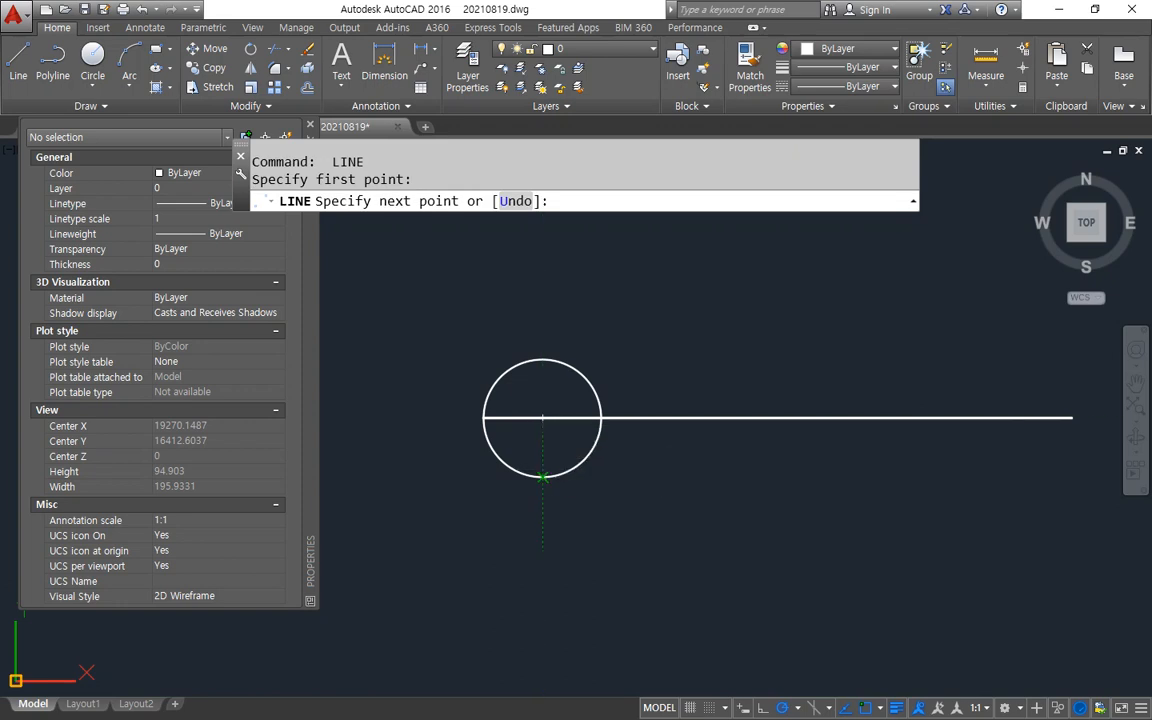
pyautogui.click(543, 477)
pyautogui.press('Return')
# - Close the Properties palette to clear the drawing area around the title symbol
pyautogui.moveTo(636, 468); pyautogui.dragTo(525, 447, button='middle')
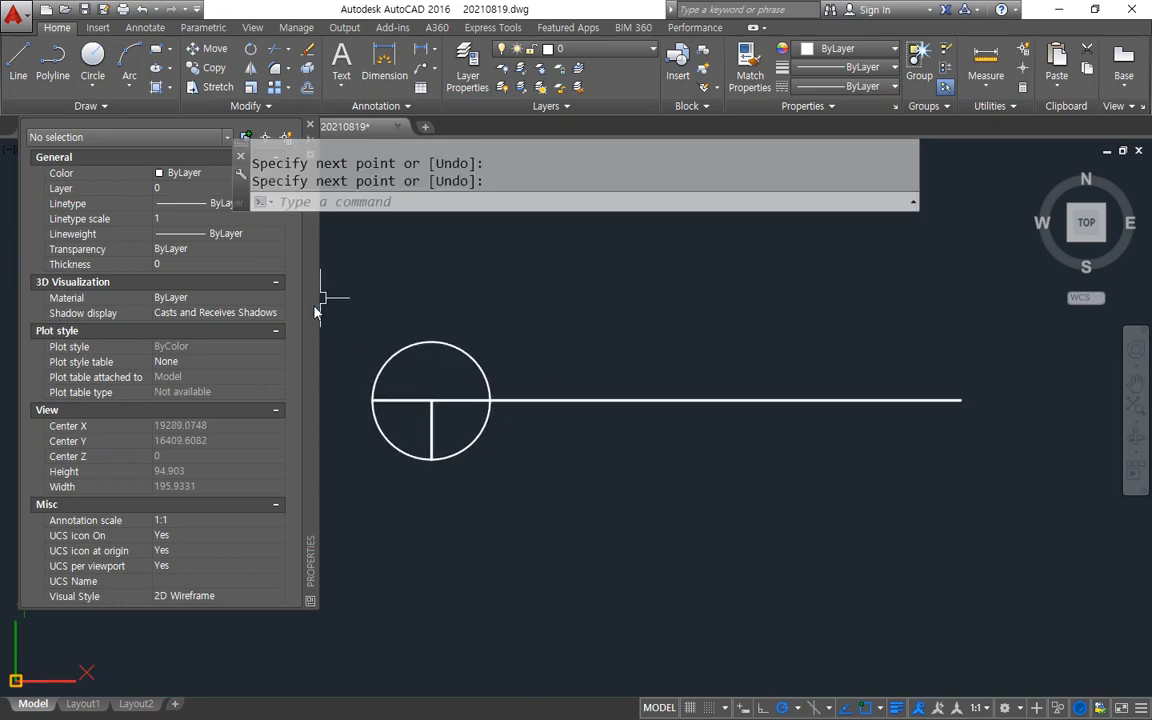
pyautogui.moveTo(318, 300); pyautogui.dragTo(196, 408)
pyautogui.click(188, 237)
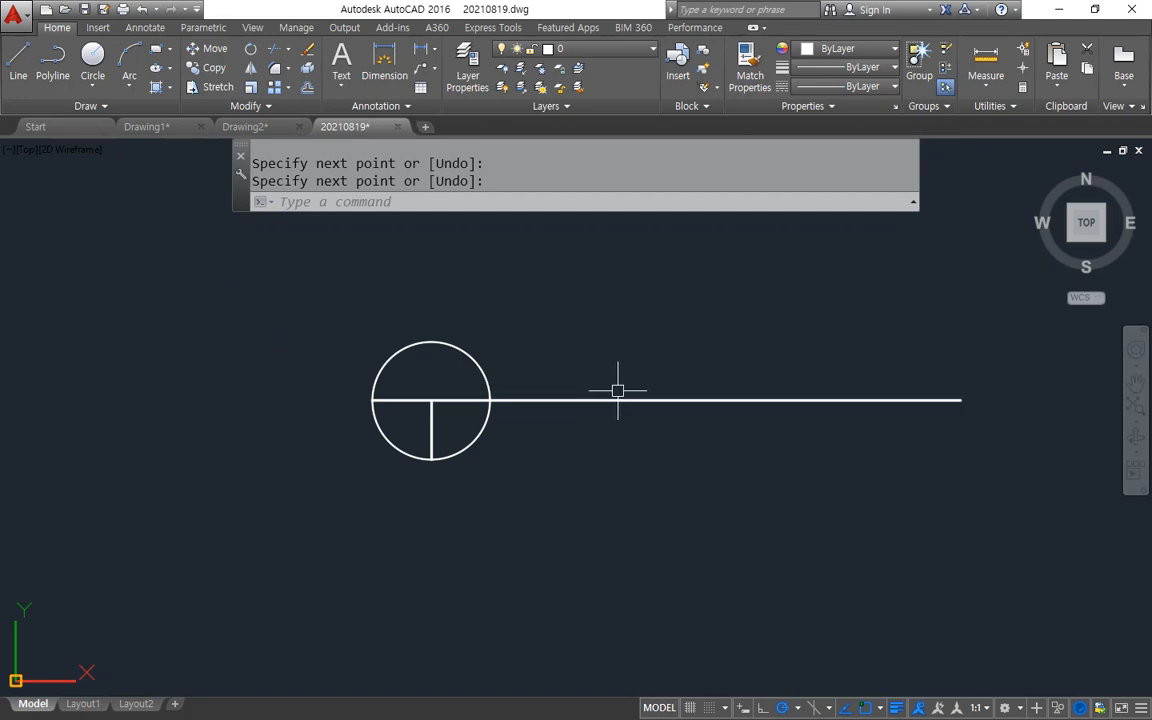
# - Offset the title symbol's horizontal line upward by 10
pyautogui.write('o')
pyautogui.press('Return')
pyautogui.write('10')
pyautogui.press('Return')
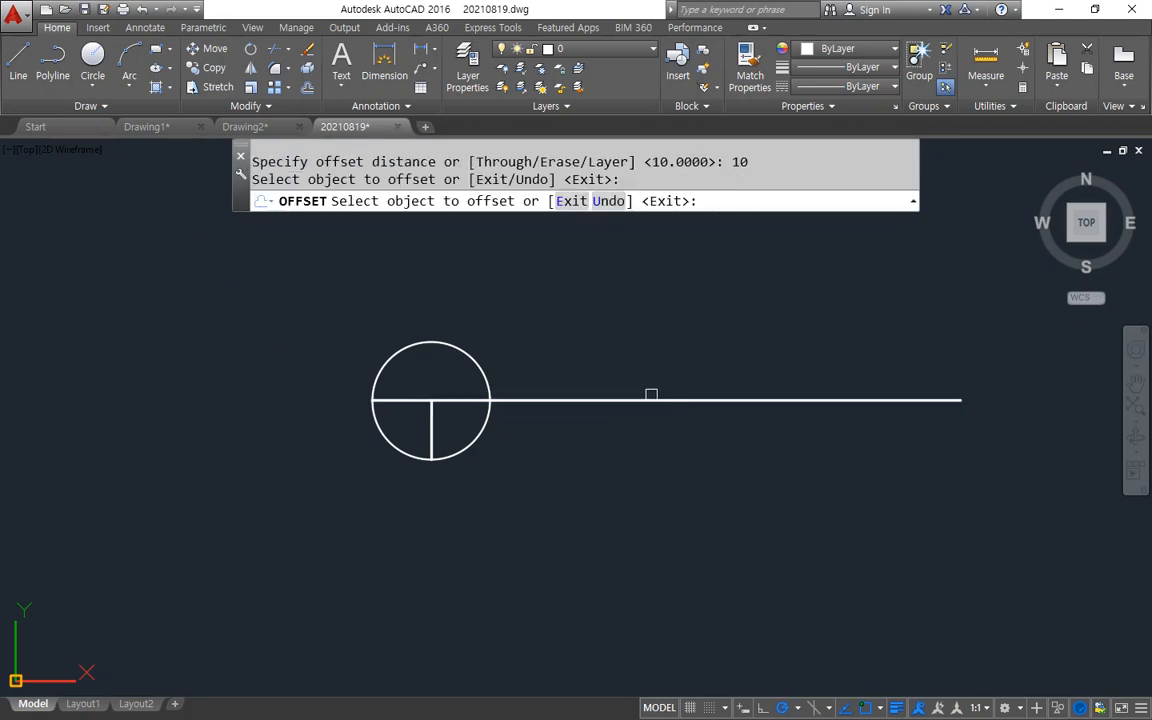
pyautogui.click(627, 398)
pyautogui.click(624, 336)
pyautogui.press('Return')
# - Offset the title symbol's middle horizontal line downward by 6
pyautogui.write('o')
pyautogui.press('Return')
pyautogui.write('6')
pyautogui.press('Return')
pyautogui.click(667, 401)
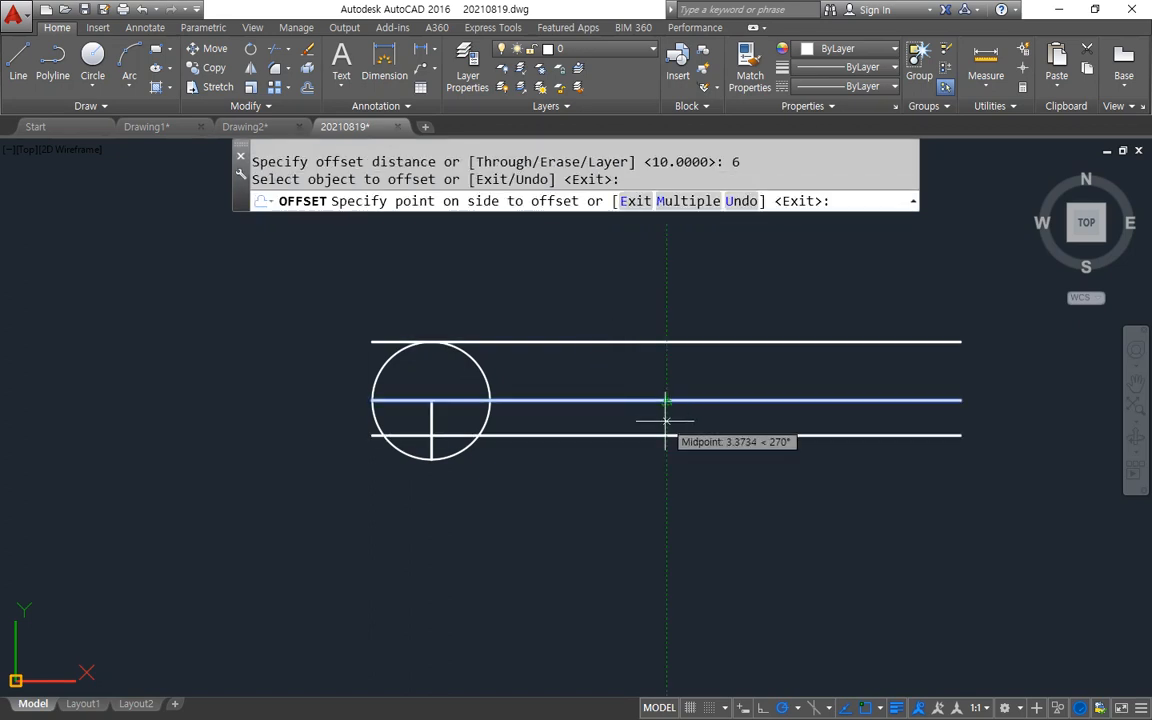
pyautogui.click(730, 460)
pyautogui.press('Return')
pyautogui.click(759, 436)
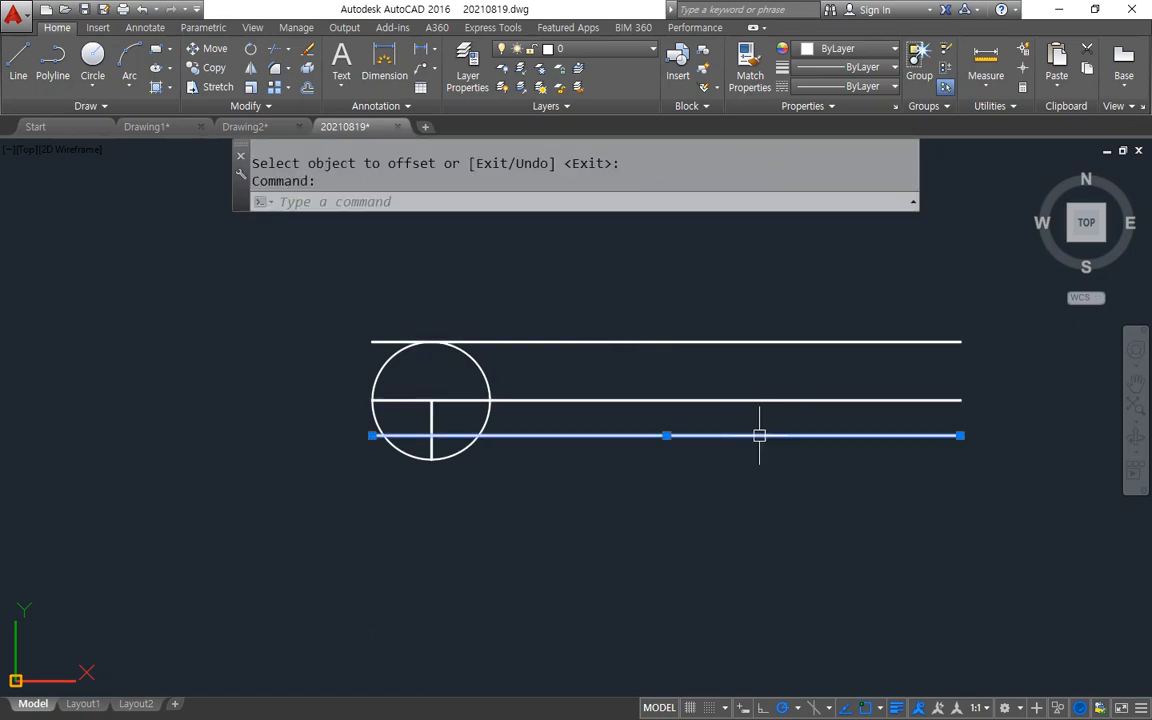
pyautogui.press('Escape')
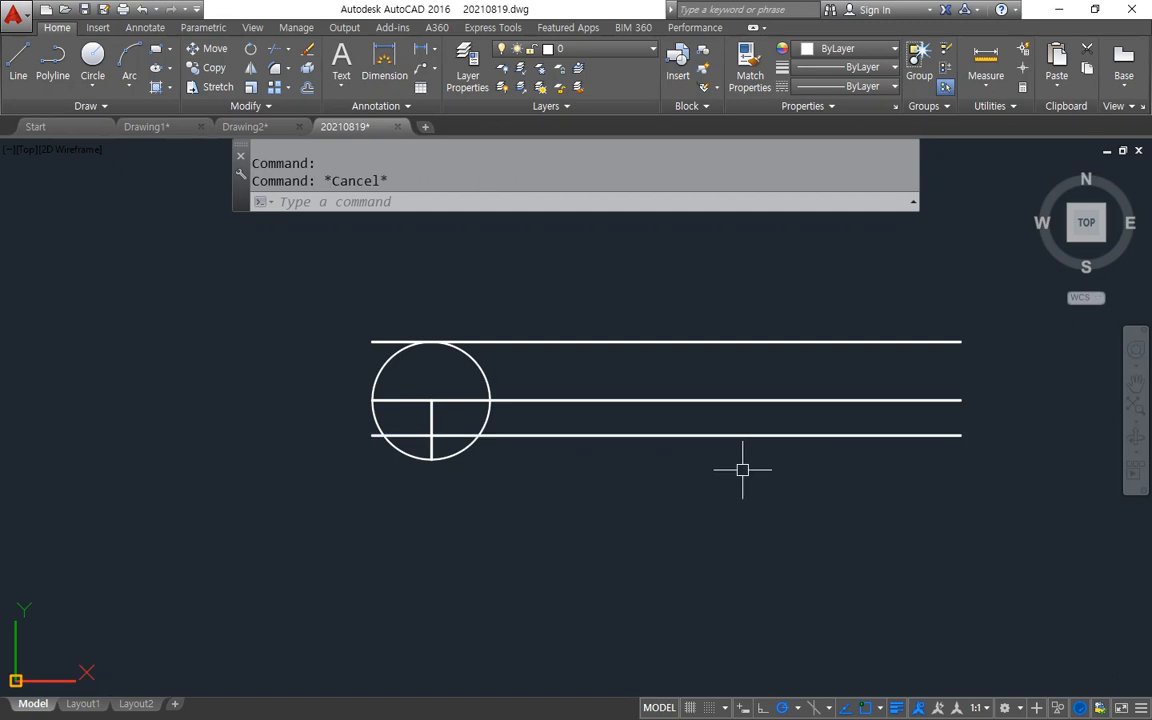
pyautogui.moveTo(622, 596)
pyautogui.mouseDown()
pyautogui.moveTo(246, 332)
pyautogui.moveTo(1032, 440)
pyautogui.moveTo(525, 548)
pyautogui.mouseUp()
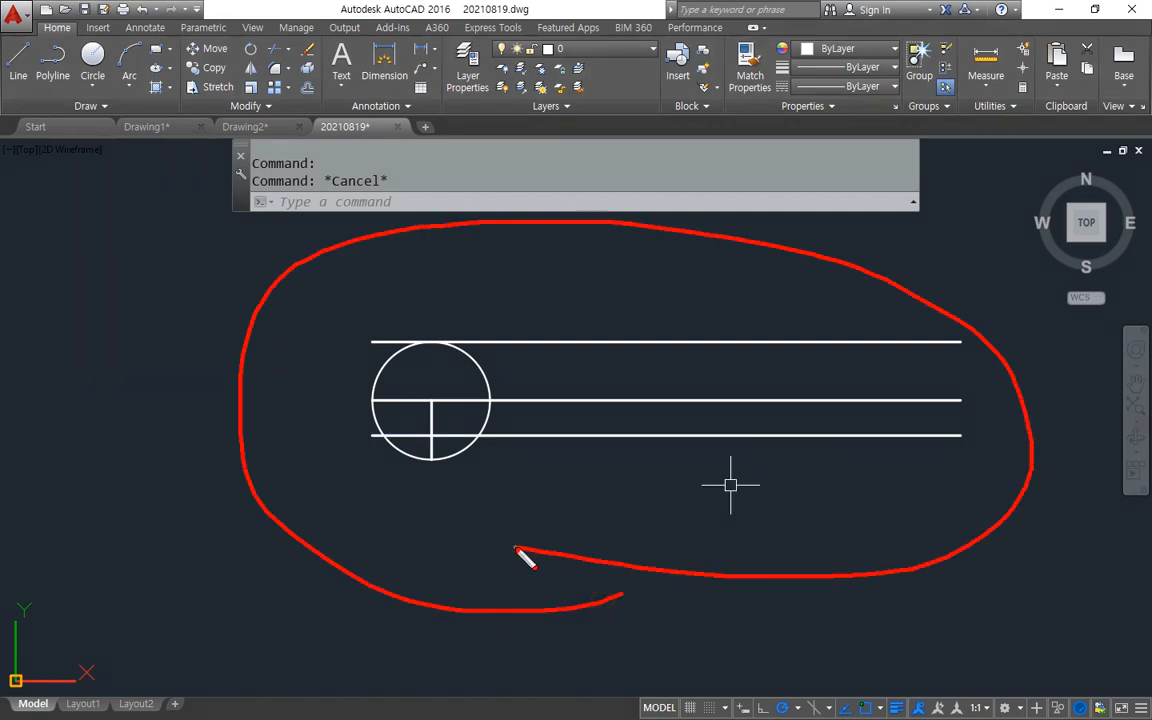
pyautogui.press('Escape')
# - Add the multiline text ".TOP" with height 8 between the upper and middle lines, starting at the circle's right edge
pyautogui.write('t')
pyautogui.press('Return')
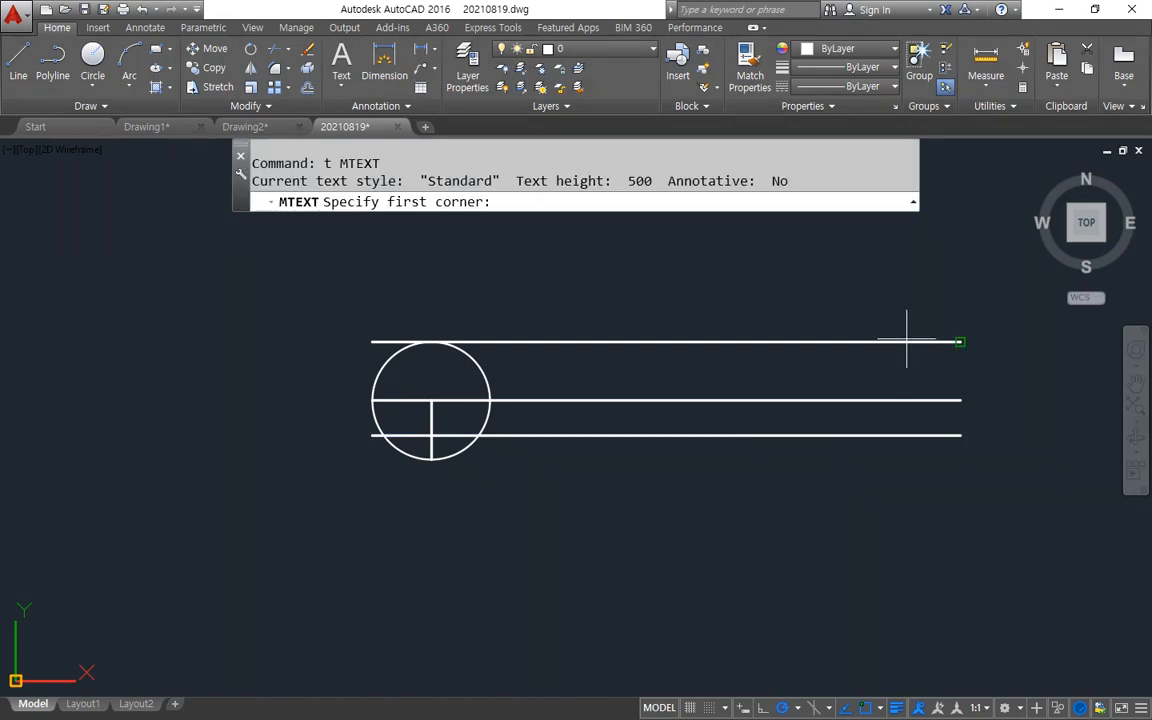
pyautogui.click(961, 342)
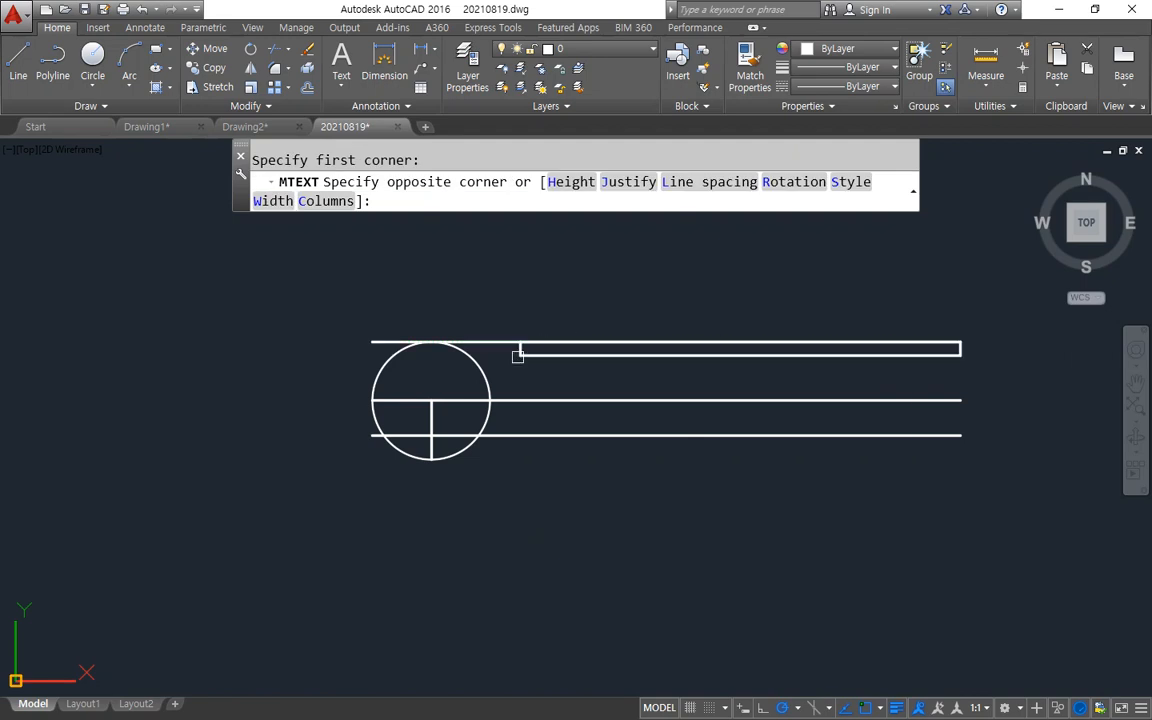
pyautogui.click(489, 400)
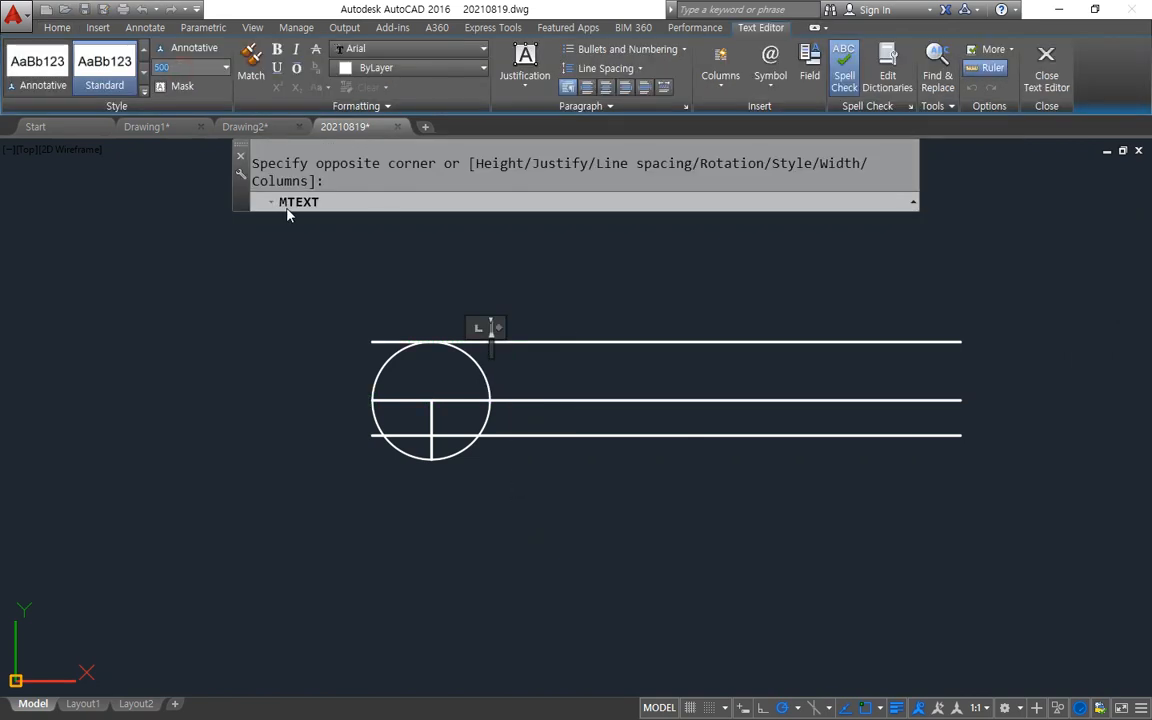
pyautogui.write('8')
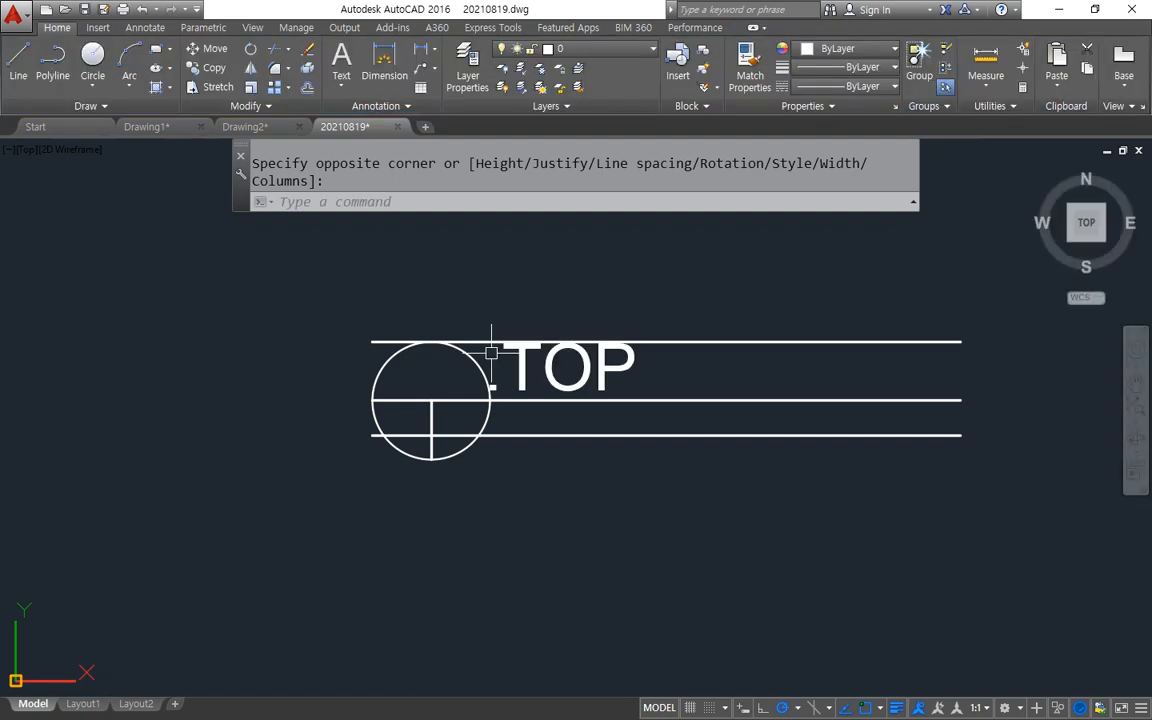
# - Replace the title text ".TOP" with "평면도", indented slightly from the circle
pyautogui.doubleClick(516, 369)
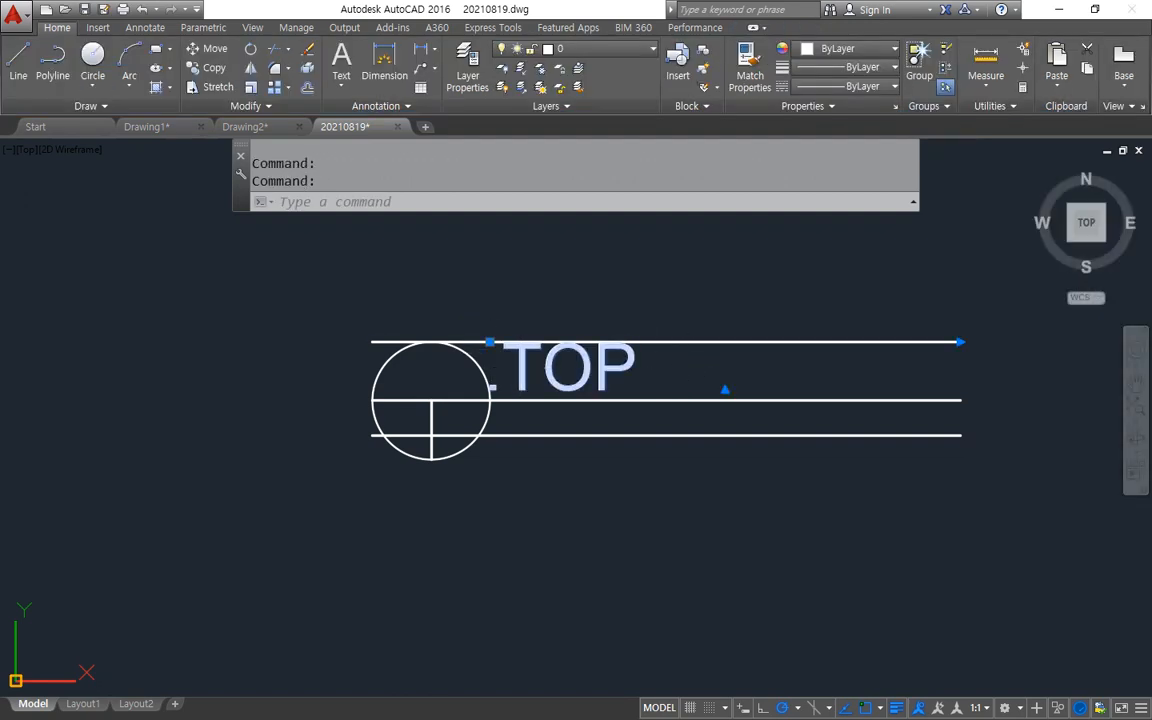
pyautogui.moveTo(519, 373); pyautogui.dragTo(475, 379)
pyautogui.press('Delete')
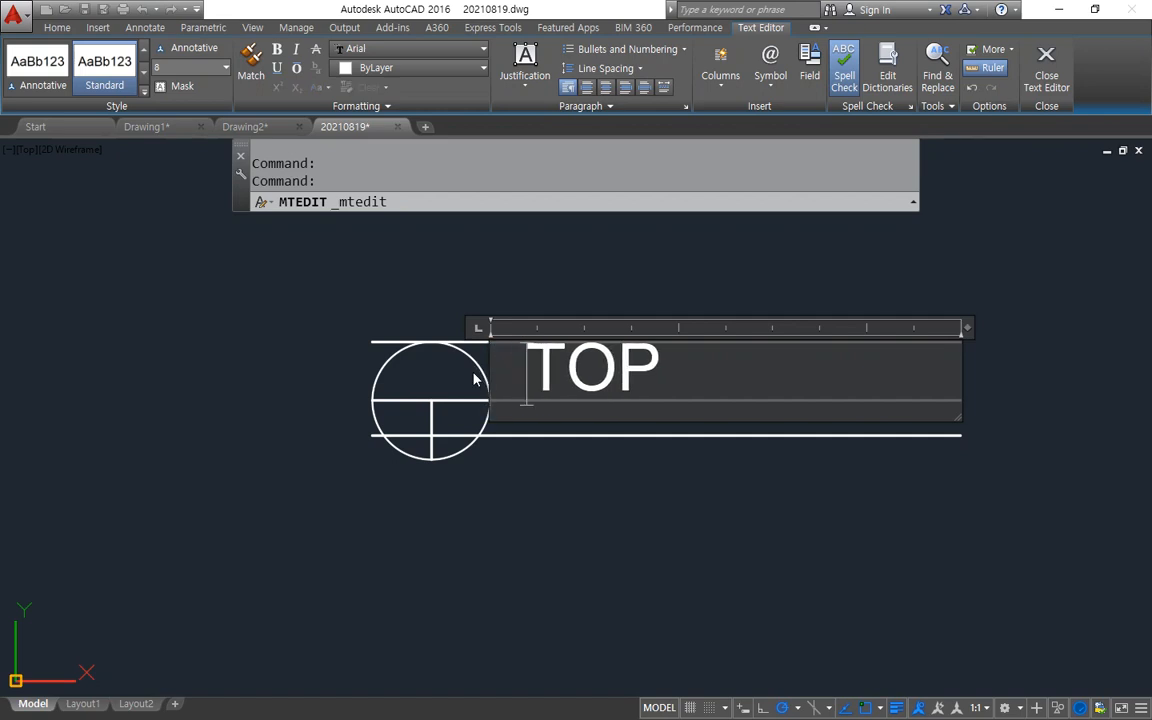
pyautogui.hotkey('shift', 'End')
pyautogui.write('평면도')
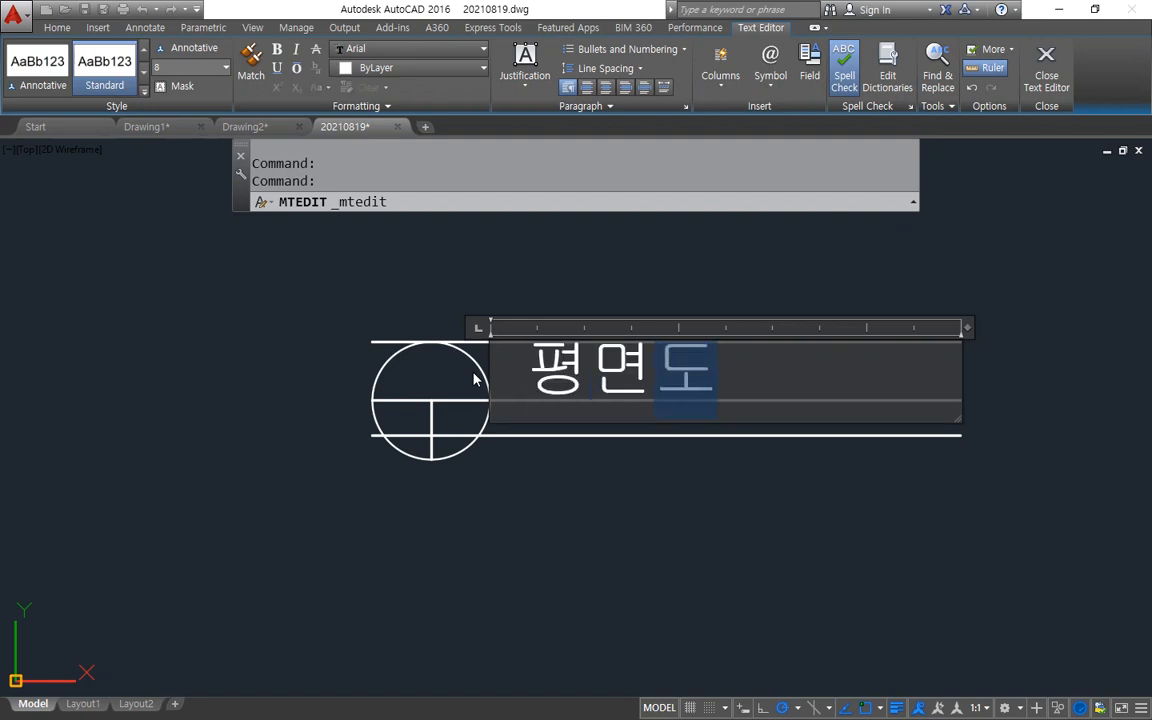
pyautogui.click(474, 376)
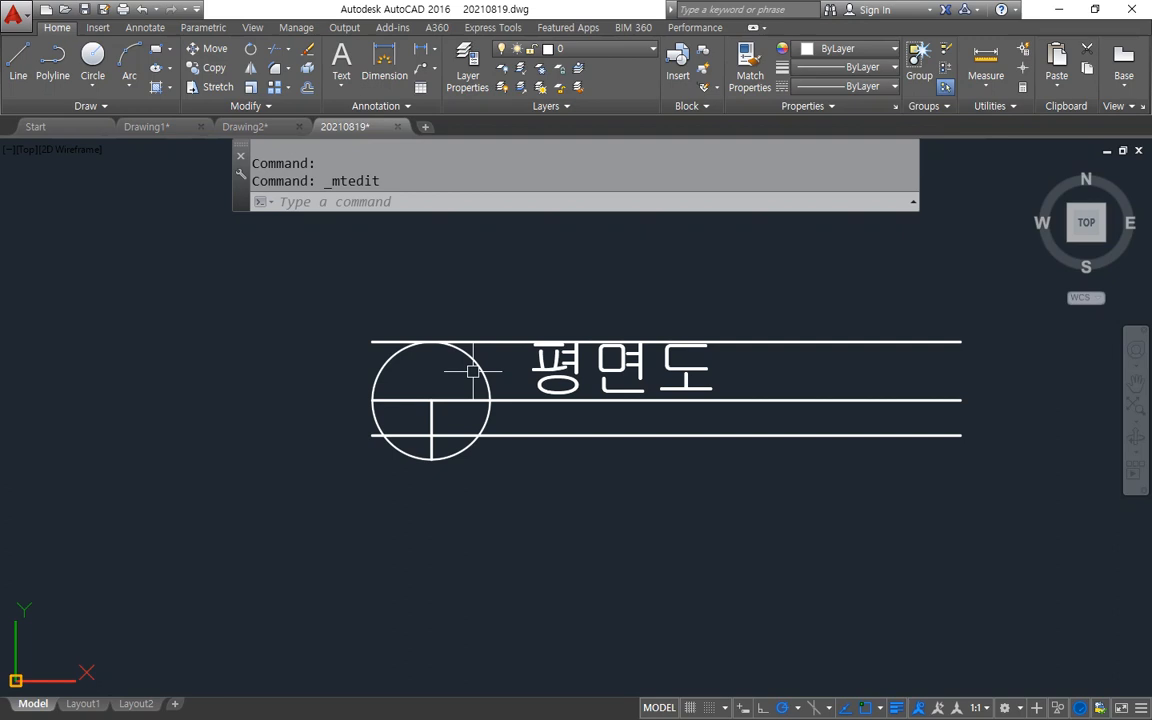
# - Erase the upper horizontal guide line above the title text
pyautogui.click(829, 341)
pyautogui.write('e')
pyautogui.press('Return')
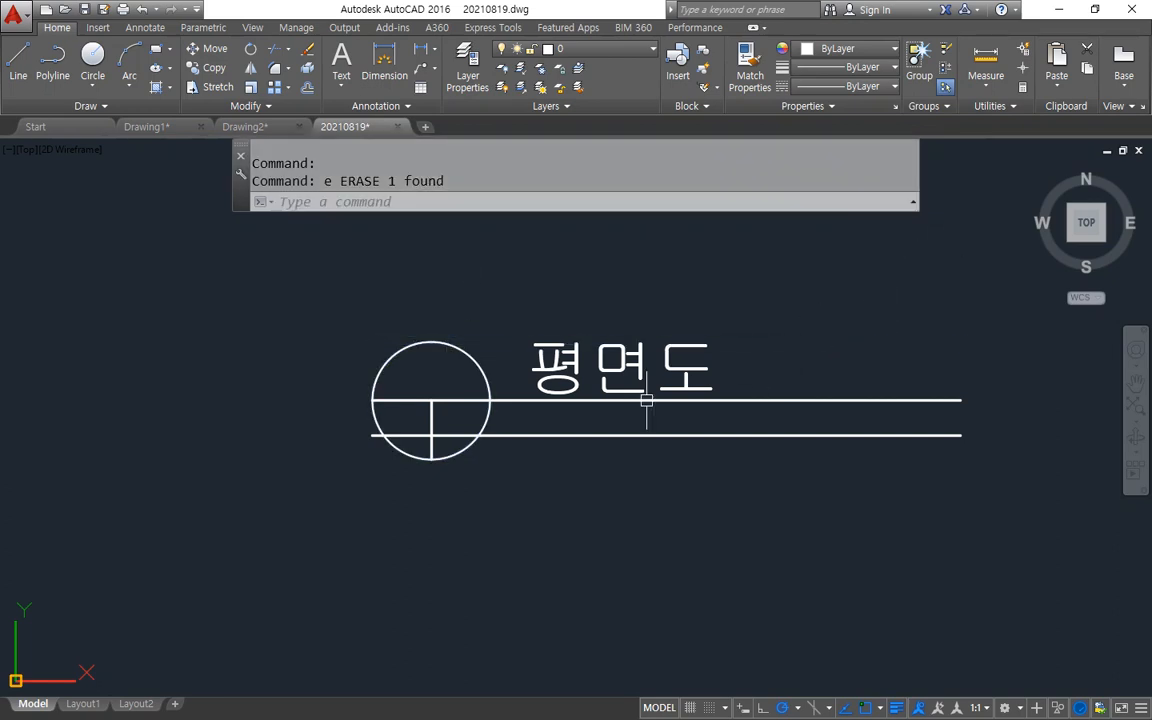
pyautogui.moveTo(431, 396)
pyautogui.mouseDown()
pyautogui.moveTo(461, 378)
pyautogui.moveTo(434, 360)
pyautogui.moveTo(866, 372)
pyautogui.moveTo(987, 341)
pyautogui.mouseUp()
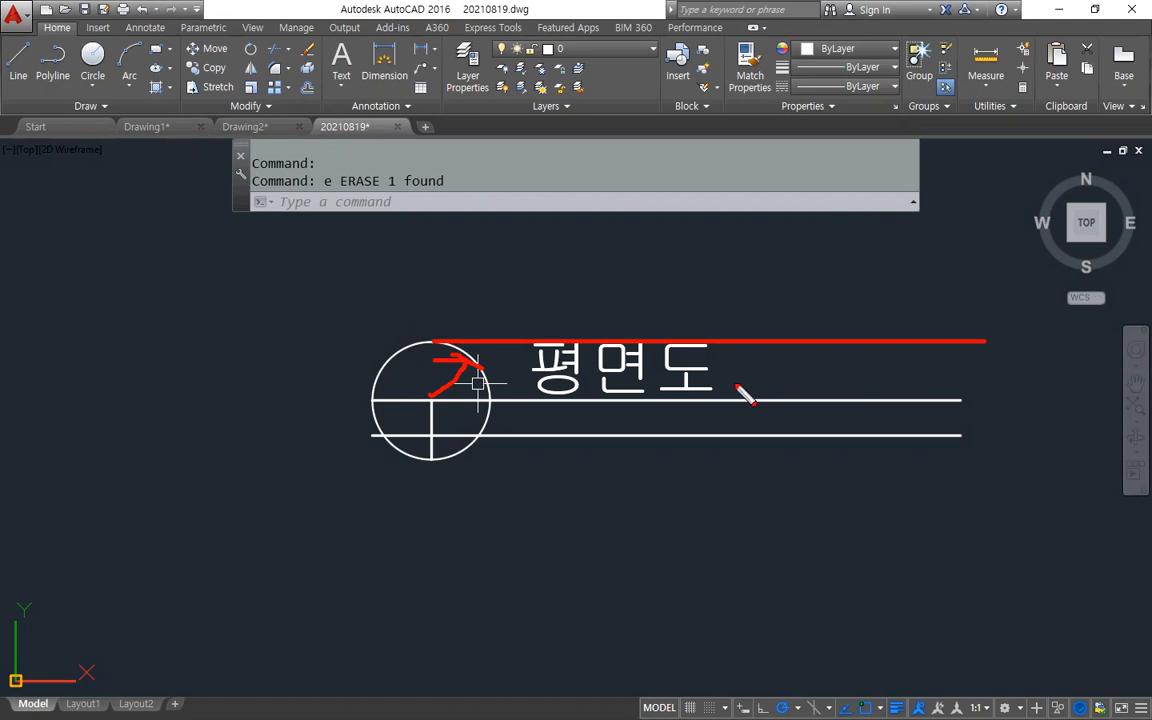
pyautogui.moveTo(676, 404); pyautogui.dragTo(670, 416)
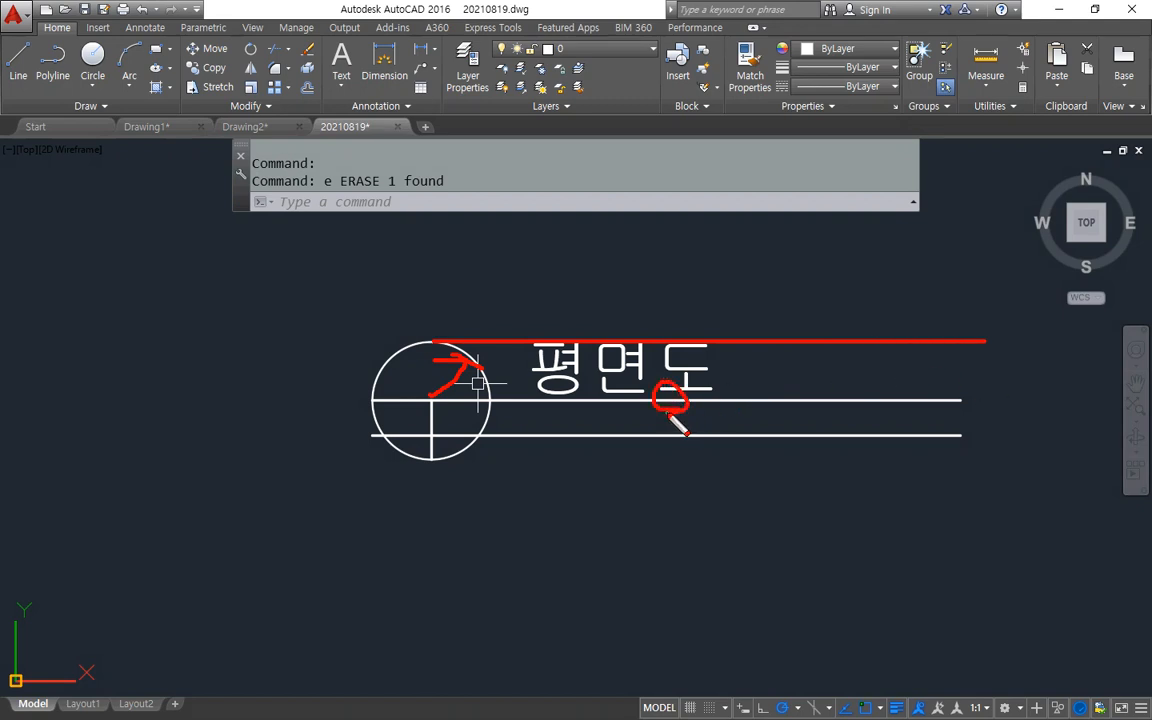
pyautogui.press('Escape')
pyautogui.press('Return')
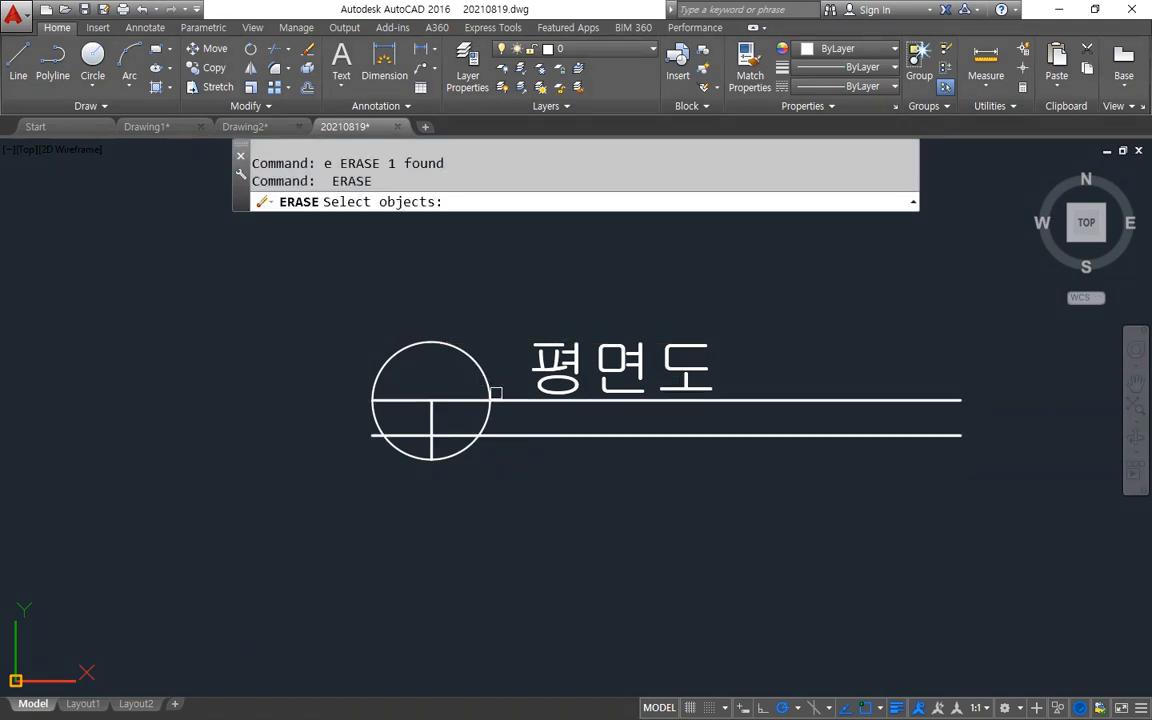
pyautogui.press('Escape')
pyautogui.press('Escape')
# - Add the multiline text "scale 1:100" with height 4 and Bottom Right justification between the two horizontal lines
pyautogui.write('t')
pyautogui.press('Return')
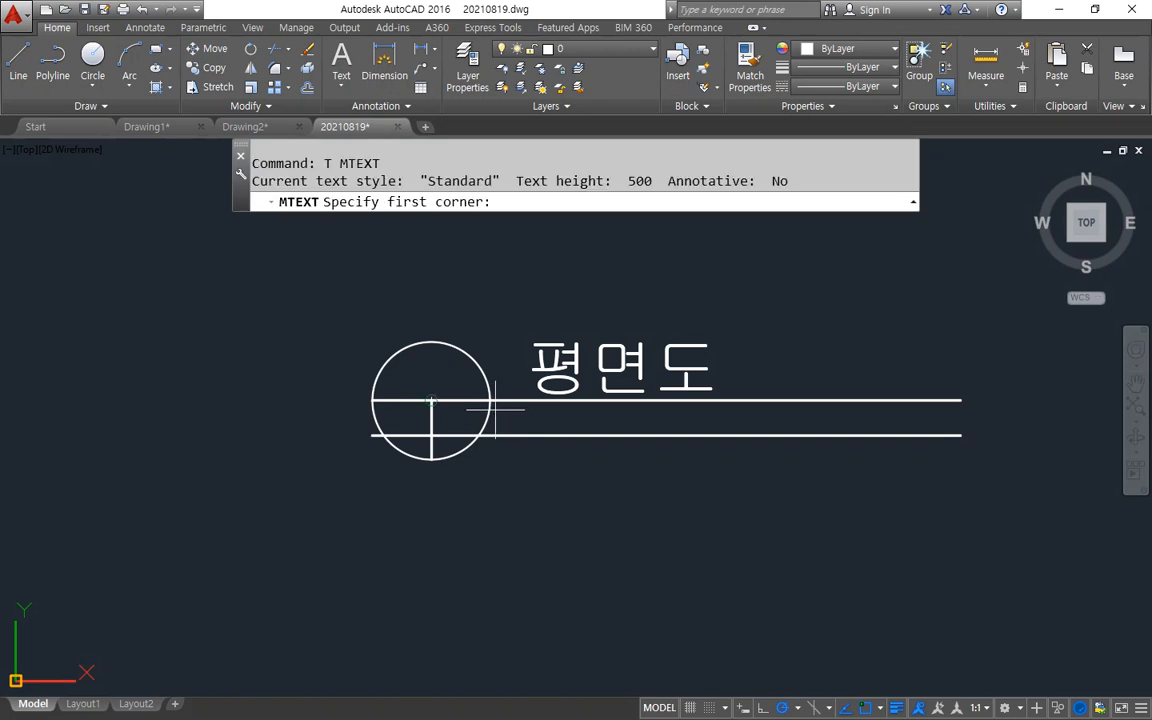
pyautogui.click(490, 400)
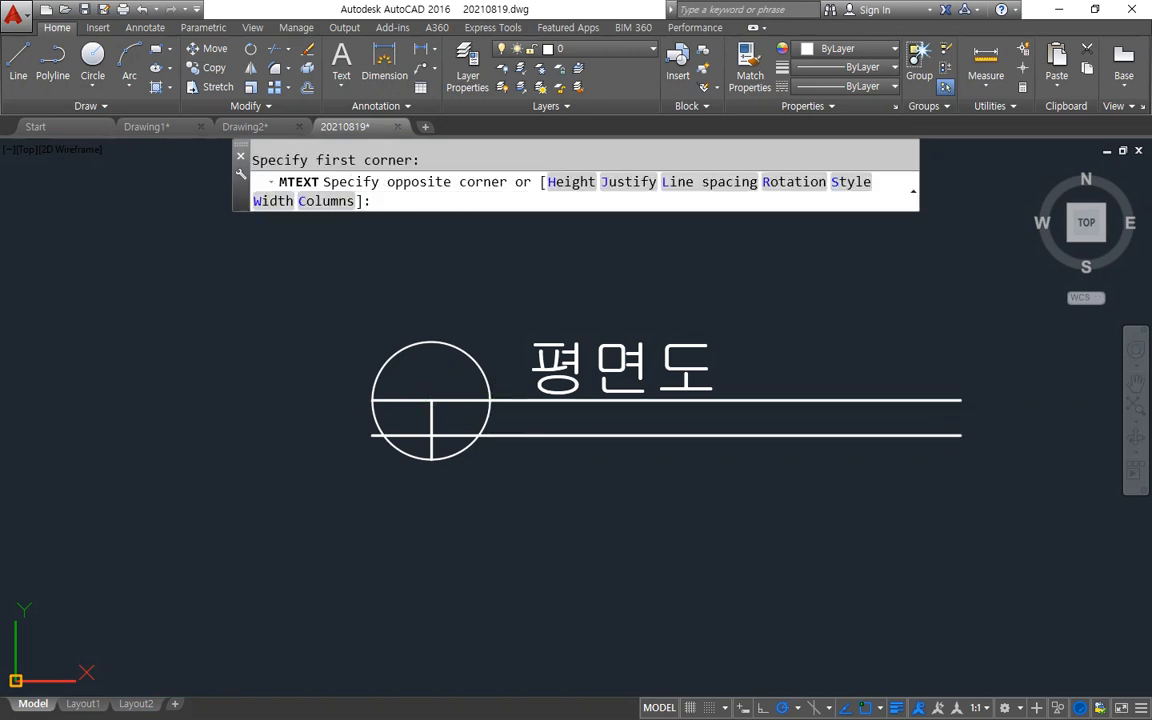
pyautogui.click(748, 160)
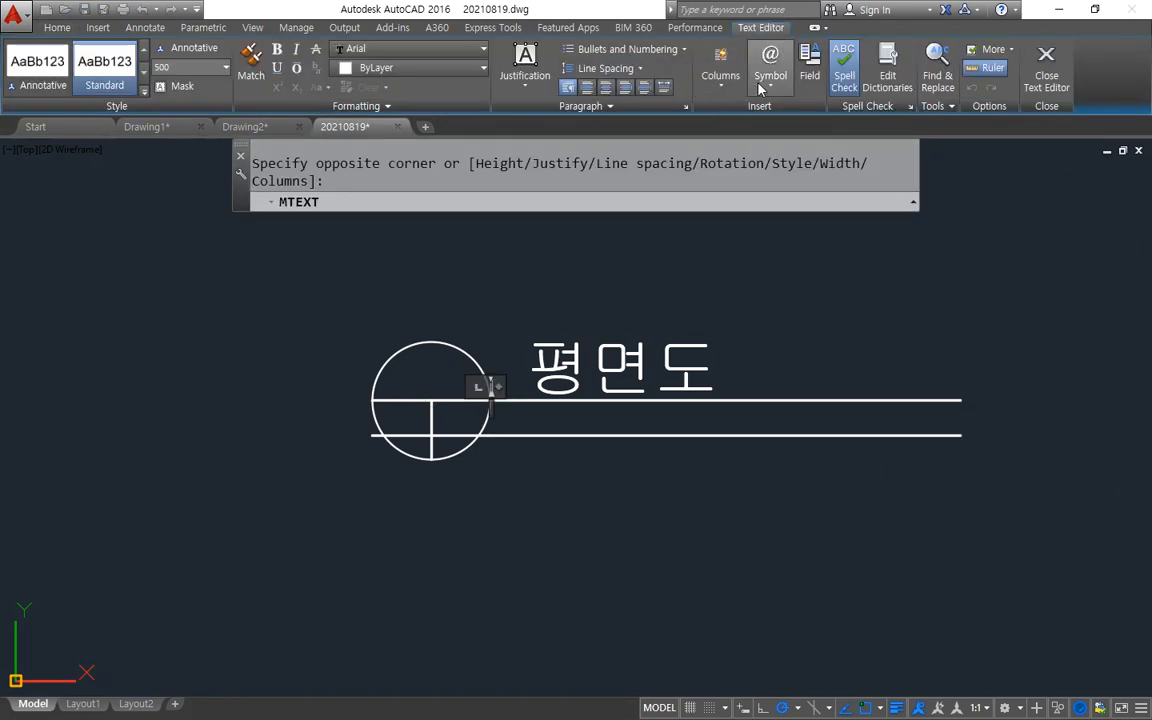
pyautogui.click(525, 68)
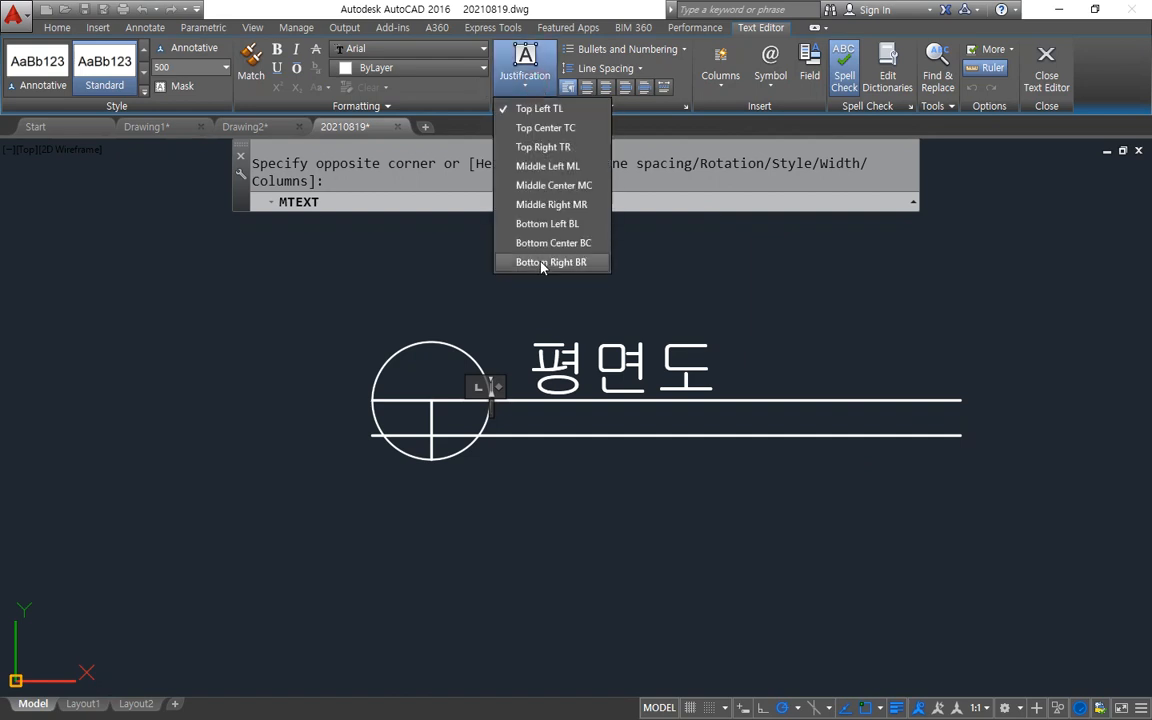
pyautogui.click(543, 263)
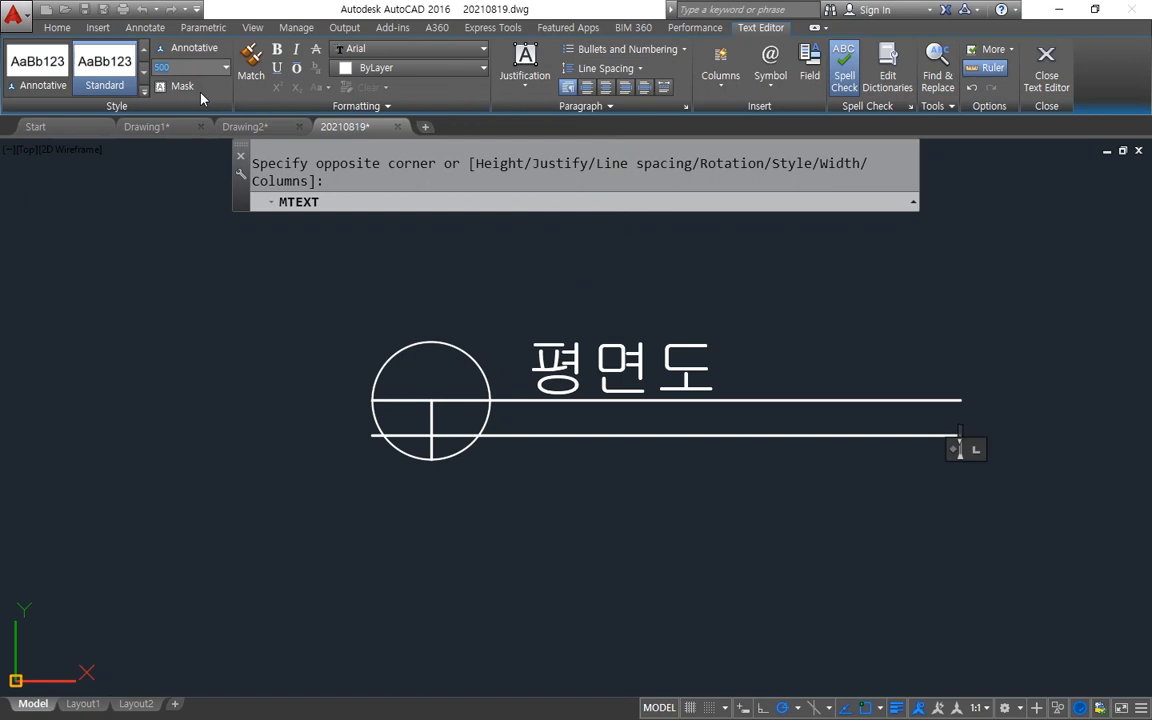
pyautogui.write('4')
pyautogui.hotkey('ctrl', 'Return')
# - Edit the scale text to read "SCALE 1:100" in capitals
pyautogui.write('ed')
pyautogui.press('Return')
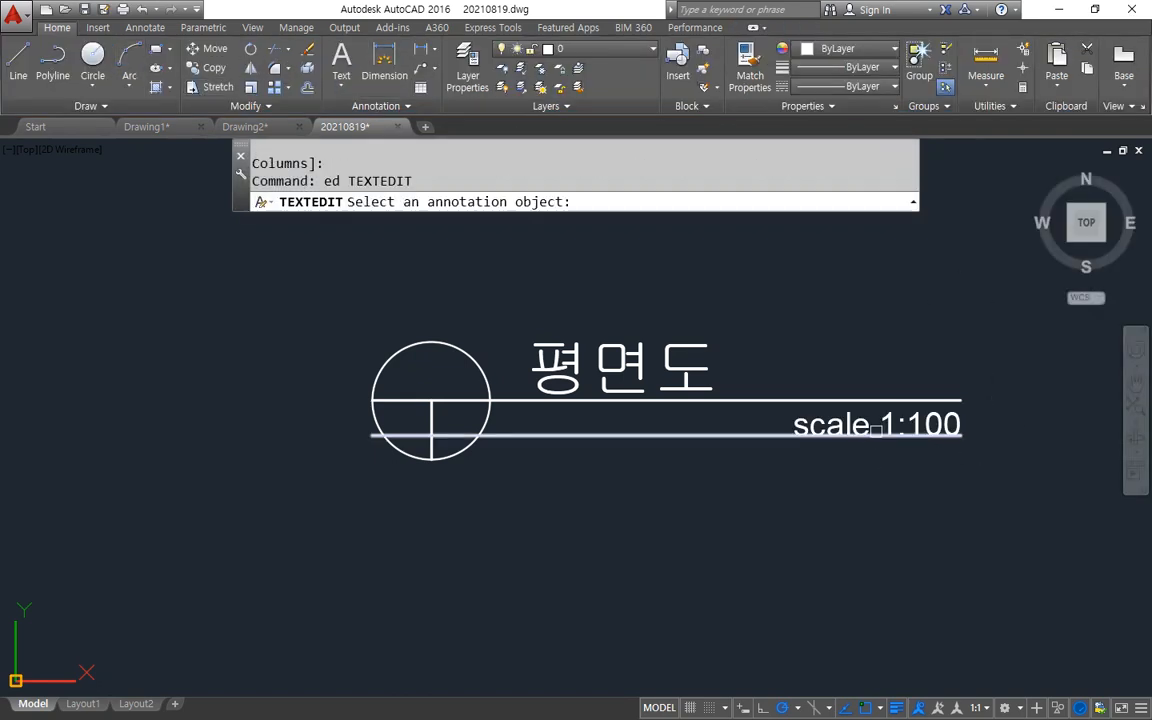
pyautogui.click(870, 426)
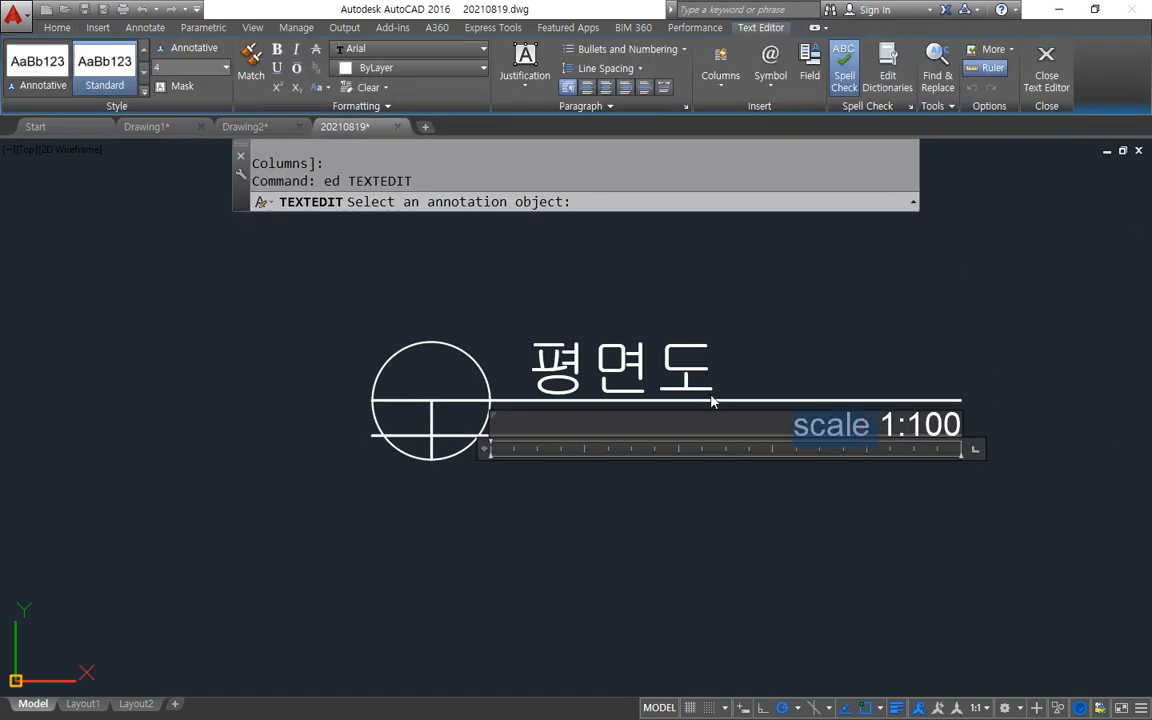
pyautogui.write('SCALE')
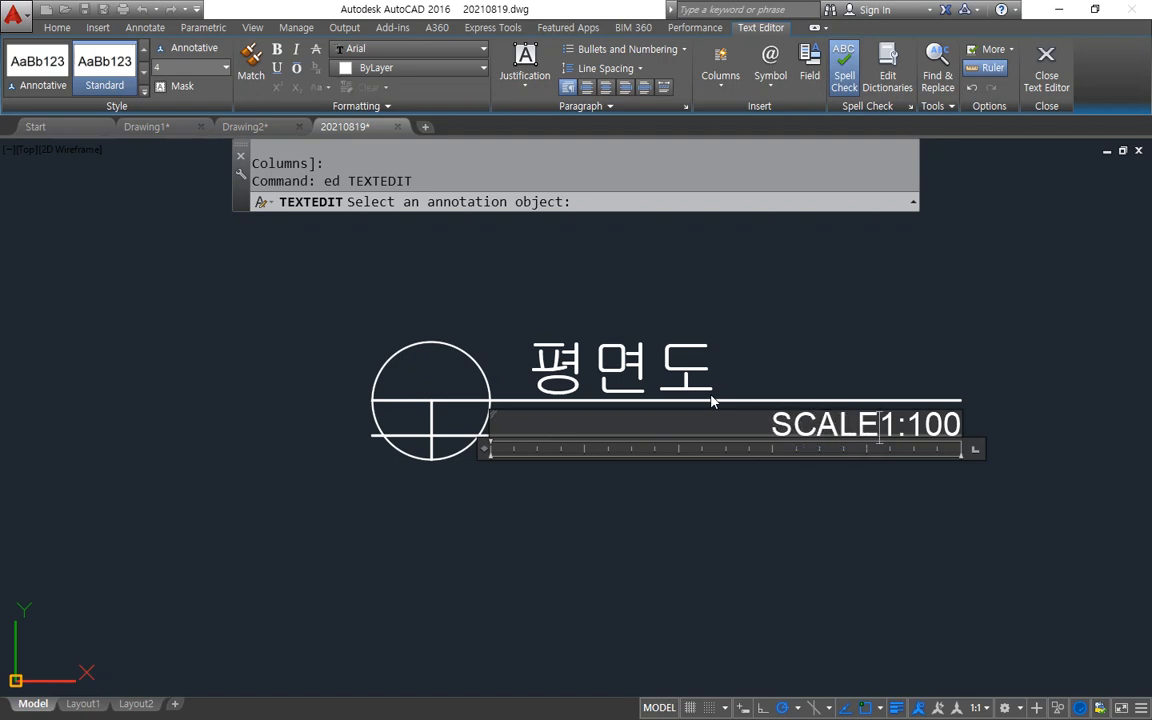
pyautogui.click(711, 395)
# - Erase the lower horizontal guide line of the title symbol
pyautogui.click(716, 436)
pyautogui.write('E')
pyautogui.press('Return')
# - Erase the R10 radius dimension from the title symbol's circle
pyautogui.moveTo(528, 482)
pyautogui.mouseDown(button='middle')
pyautogui.moveTo(461, 492)
pyautogui.moveTo(476, 546)
pyautogui.mouseUp(button='middle')
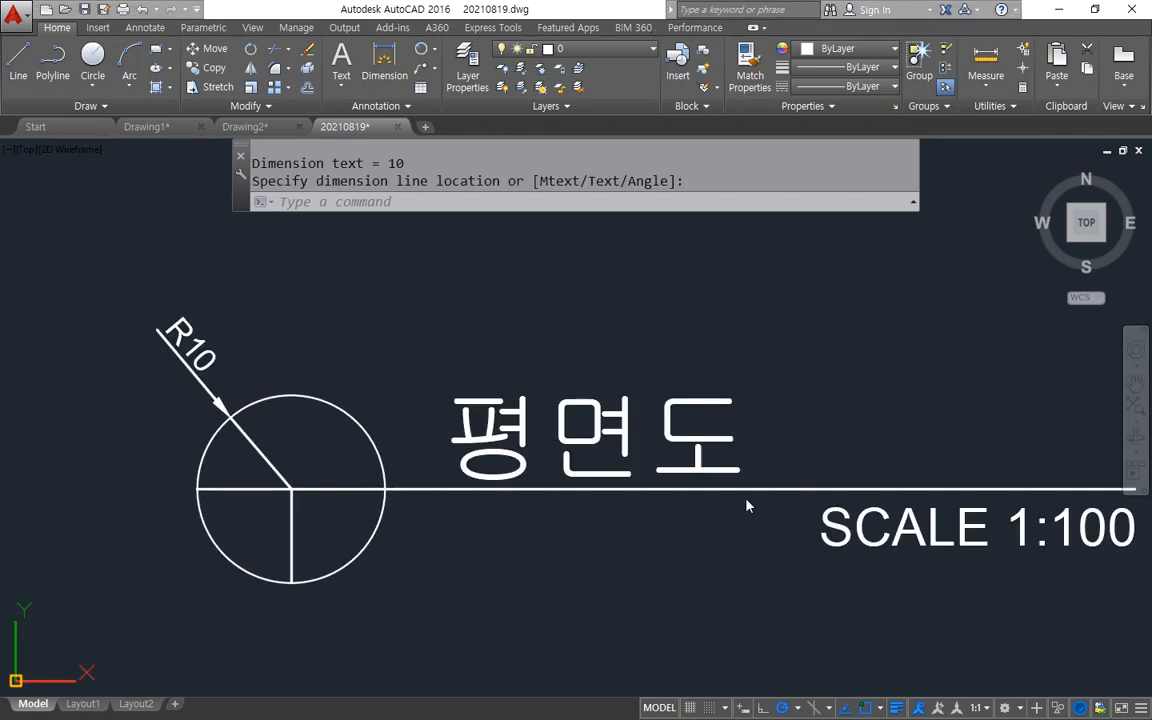
pyautogui.scroll(-2, 757, 529)
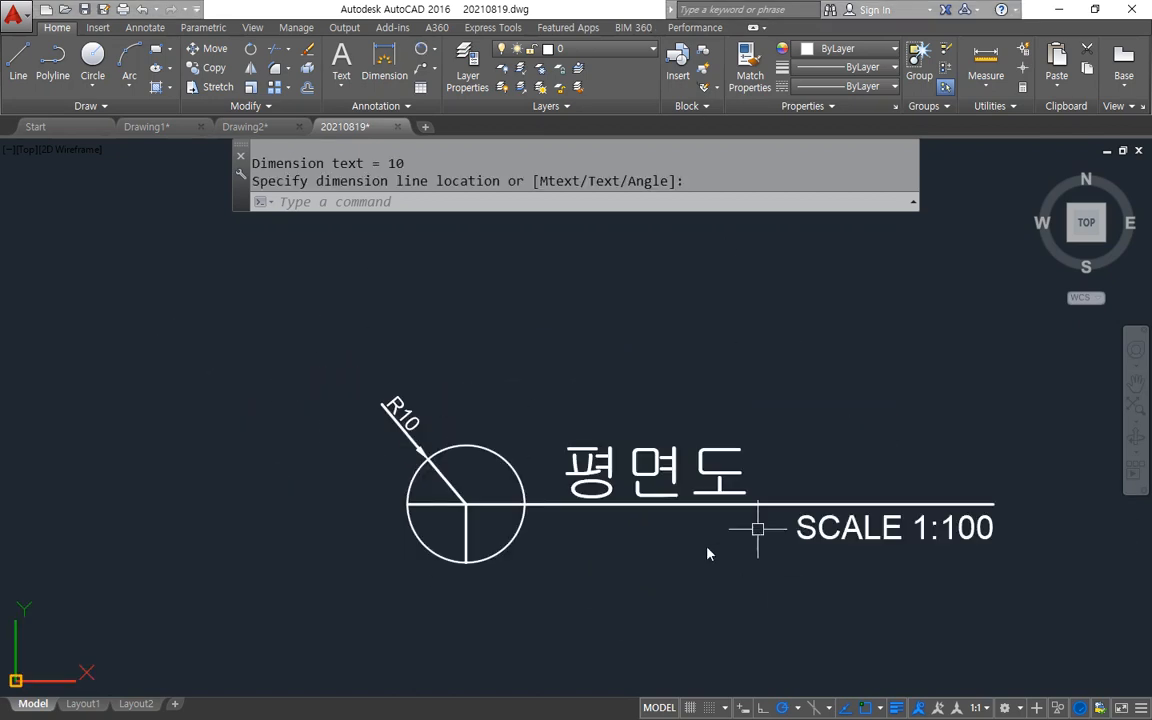
pyautogui.click(394, 421)
pyautogui.write('e')
pyautogui.press('Return')
# - Scale the whole title symbol with its texts by a factor of 100 about the circle's center
pyautogui.moveTo(528, 543); pyautogui.dragTo(325, 516, button='middle')
pyautogui.write('sc')
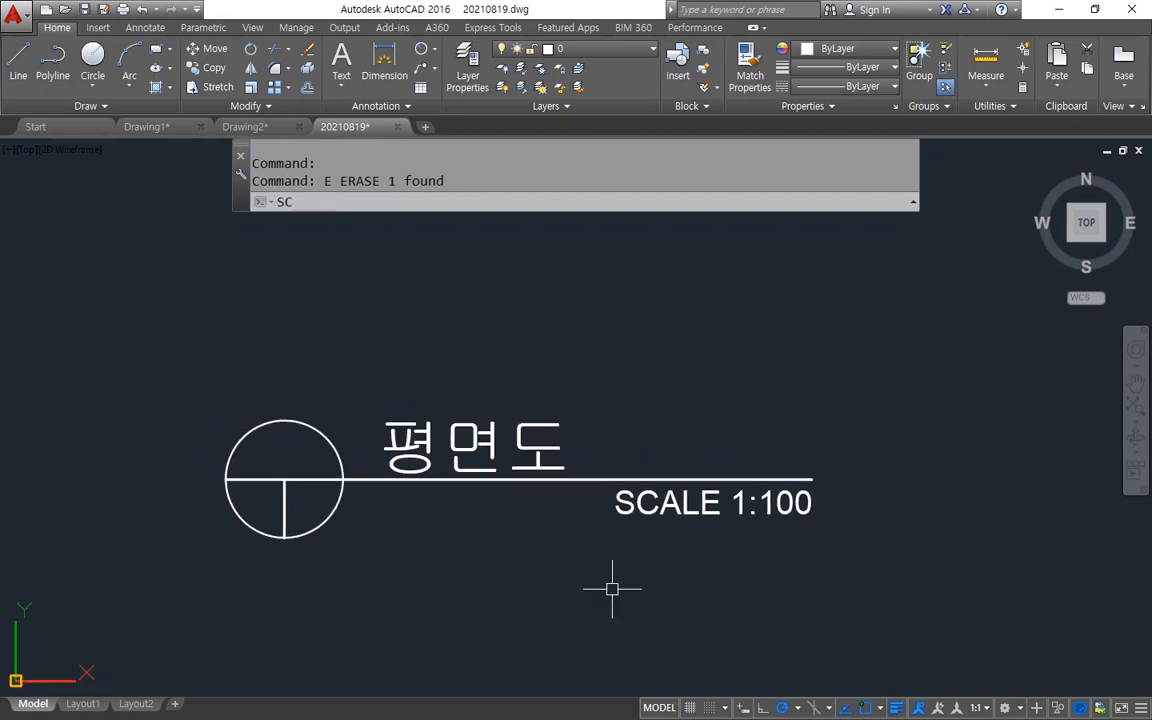
pyautogui.press('Return')
pyautogui.click(797, 586)
pyautogui.click(185, 347)
pyautogui.press('Return')
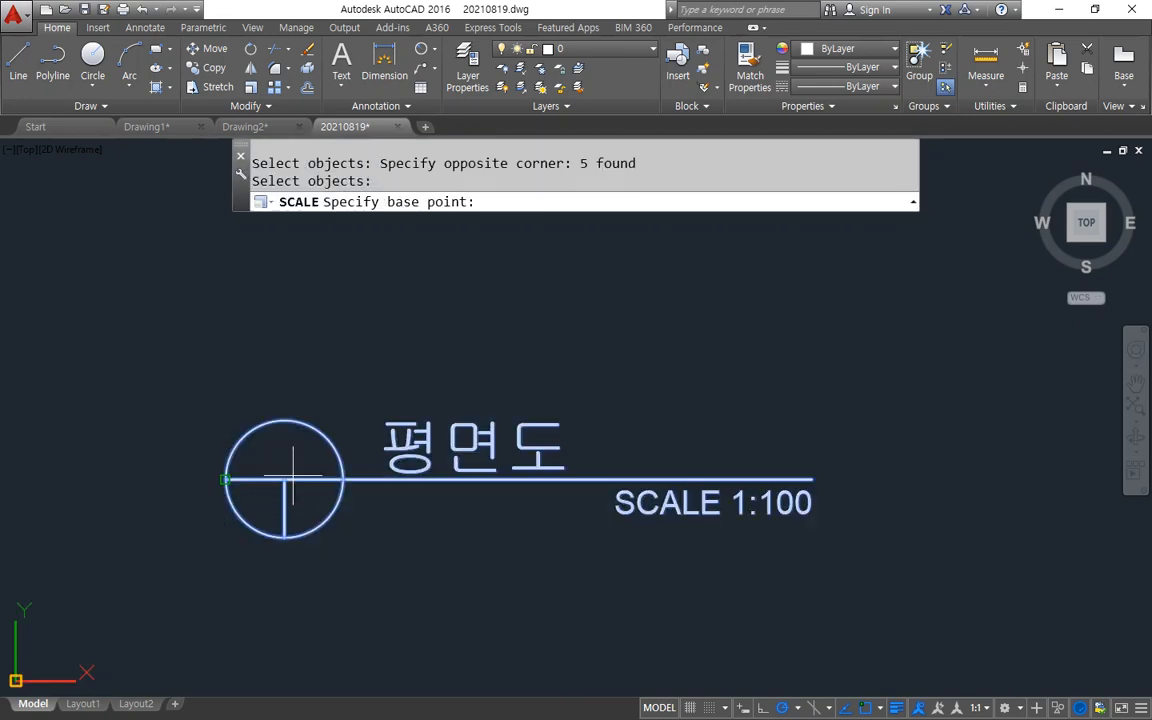
pyautogui.click(284, 480)
pyautogui.write('100')
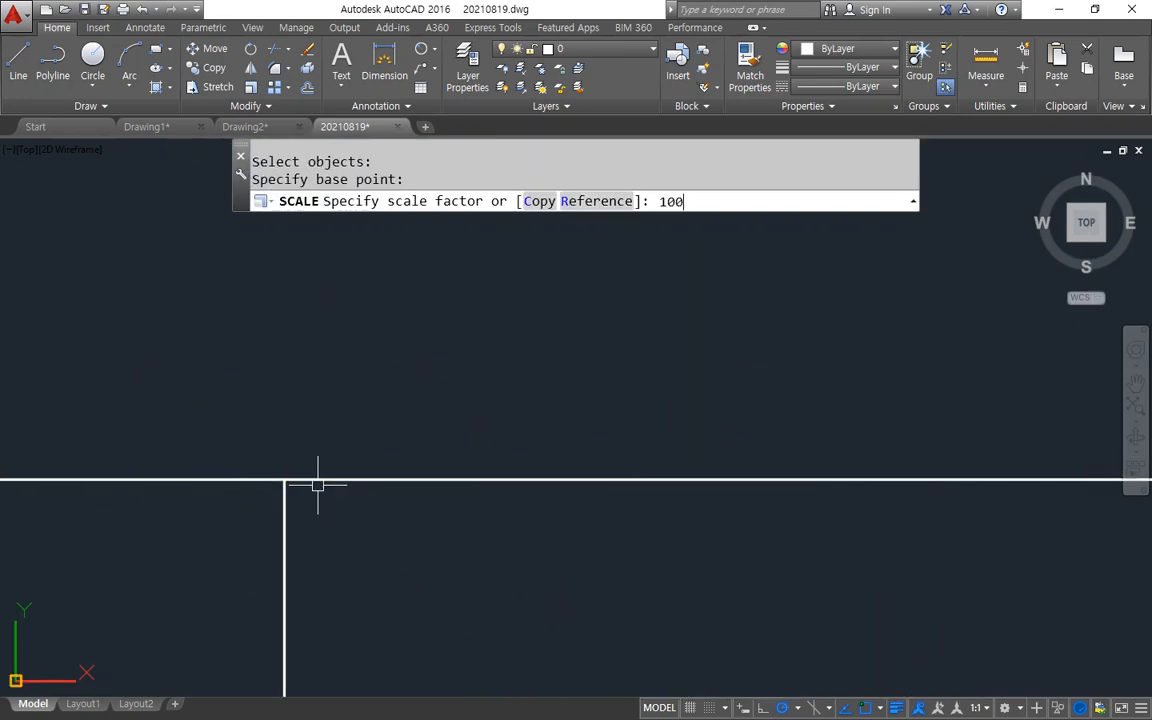
pyautogui.press('Return')
pyautogui.scroll(-5, 419, 495)
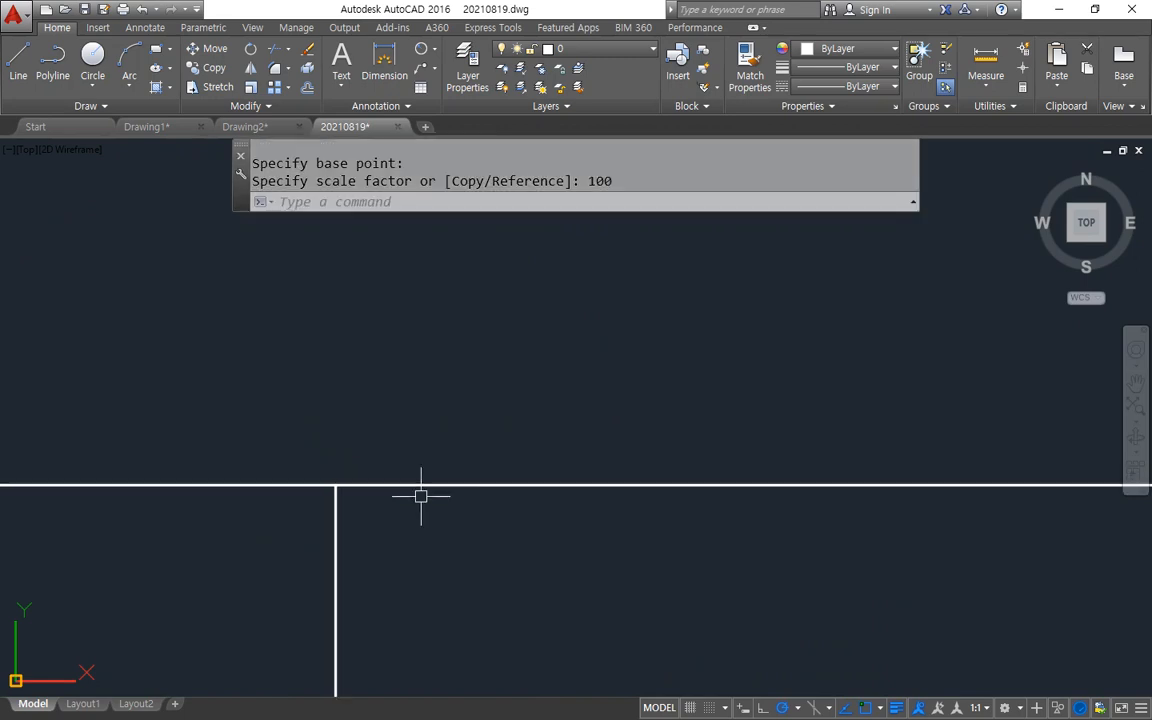
pyautogui.scroll(-5, 420, 493)
pyautogui.moveTo(586, 514); pyautogui.dragTo(432, 531, button='middle')
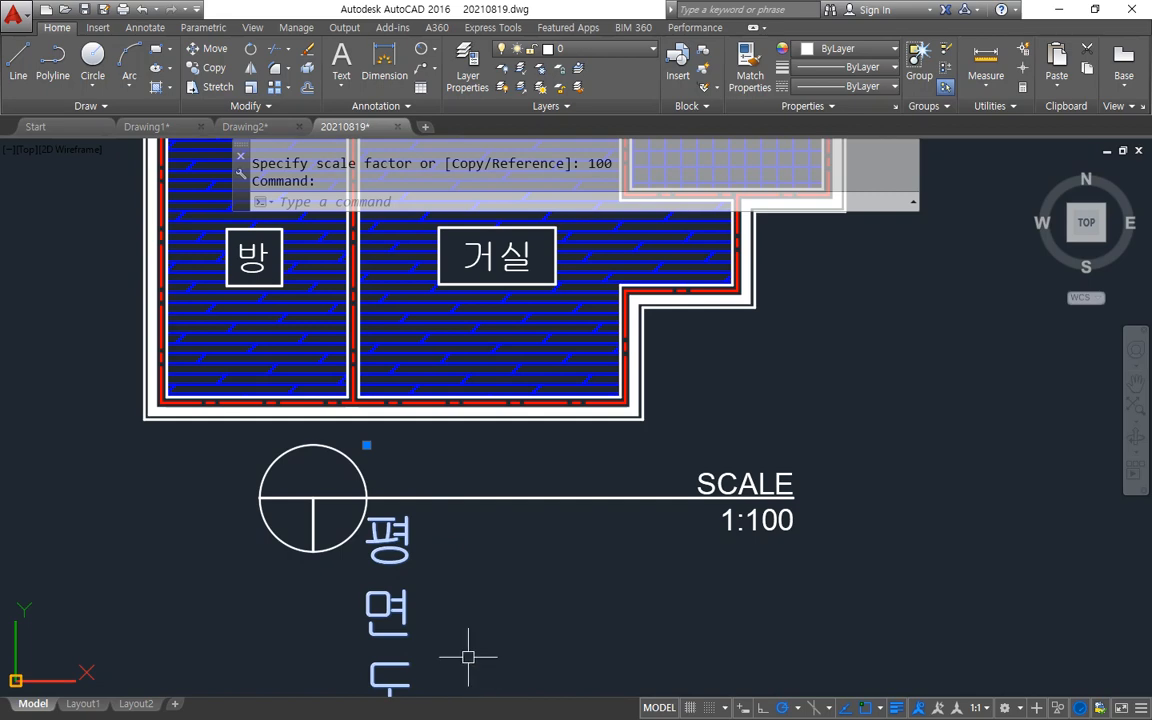
# - Widen the scale text's box so that "SCALE 1:100" fits on one line below the title line
pyautogui.scroll(-4, 496, 604)
pyautogui.scroll(4, 424, 558)
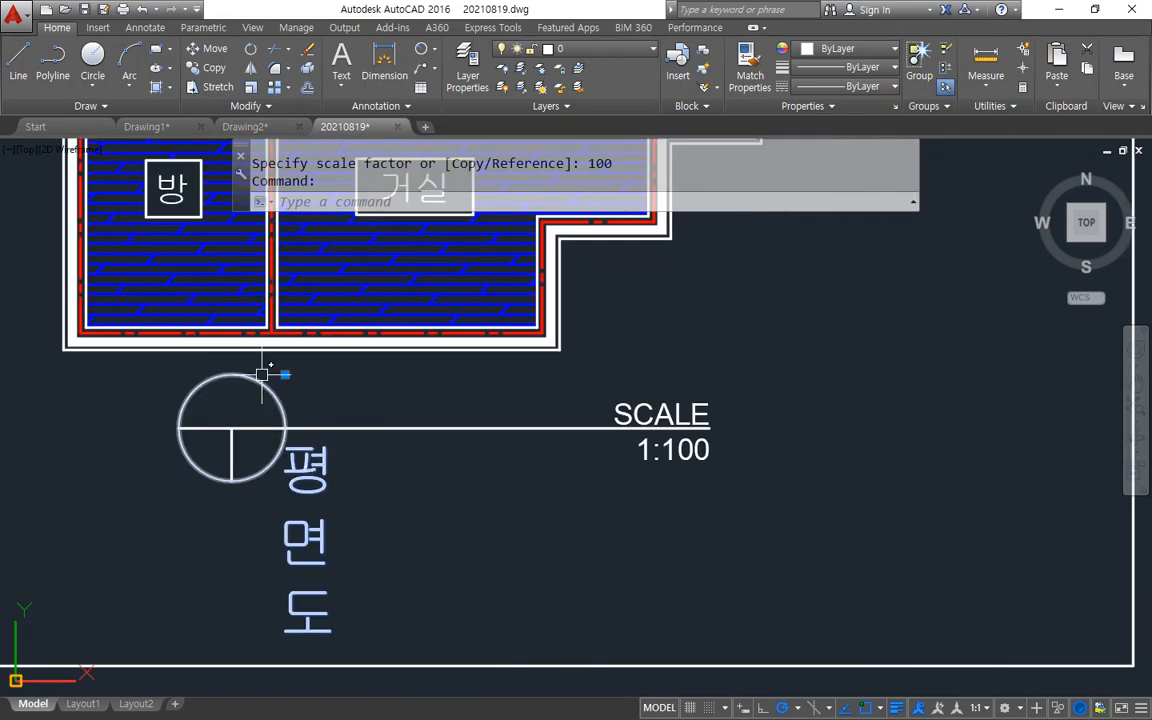
pyautogui.scroll(6, 290, 378)
pyautogui.scroll(-8, 537, 424)
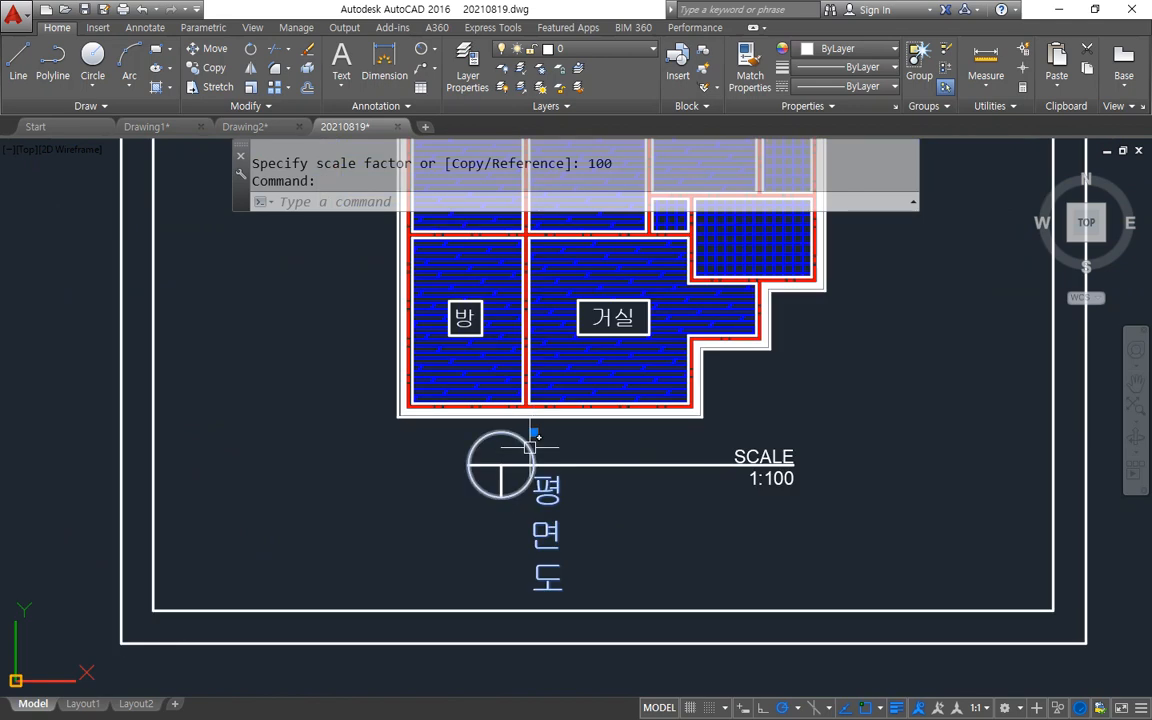
pyautogui.click(771, 468)
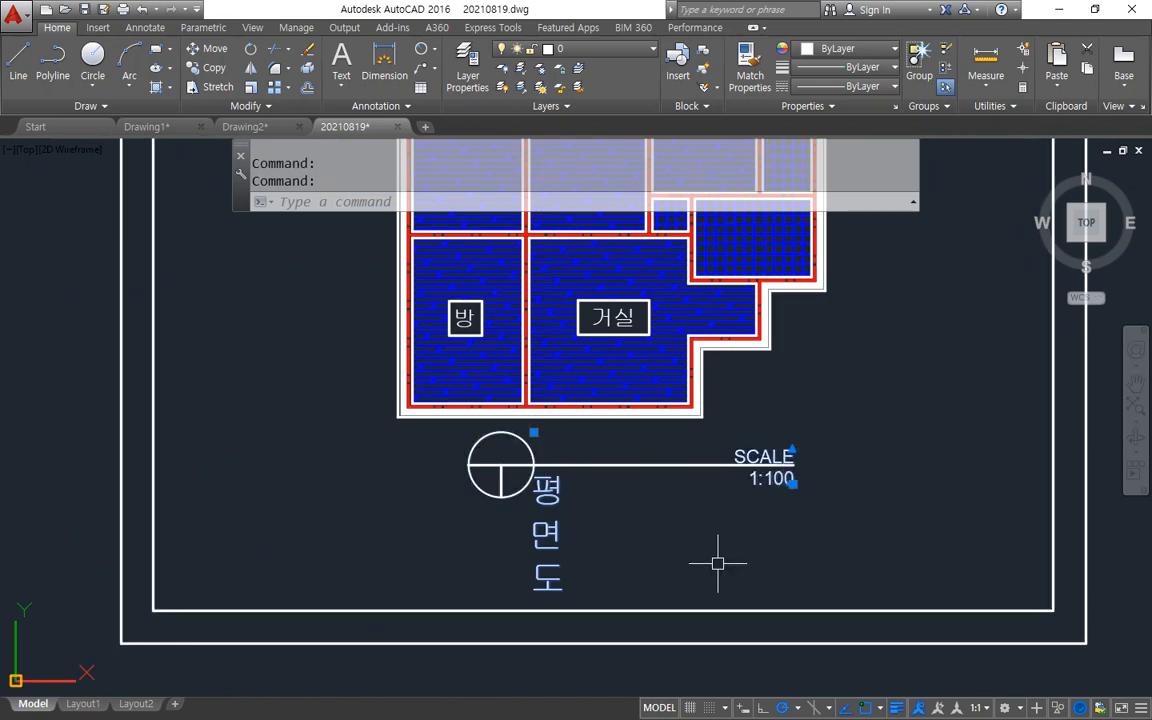
pyautogui.scroll(3, 786, 487)
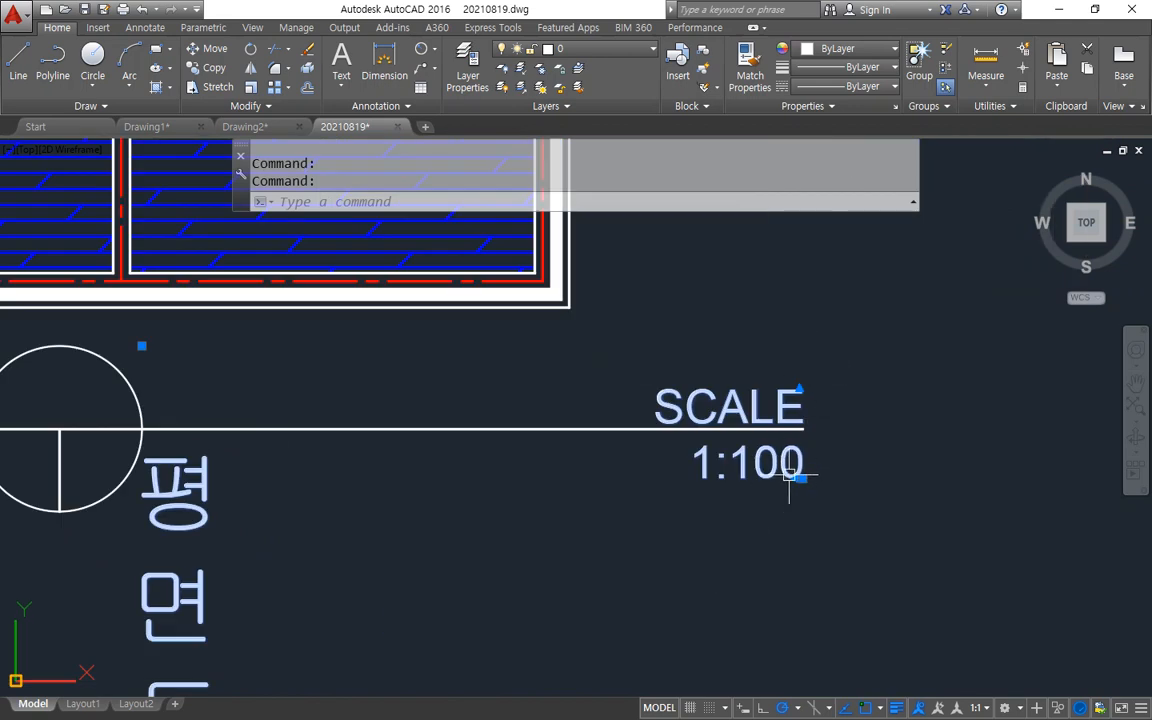
pyautogui.click(797, 479)
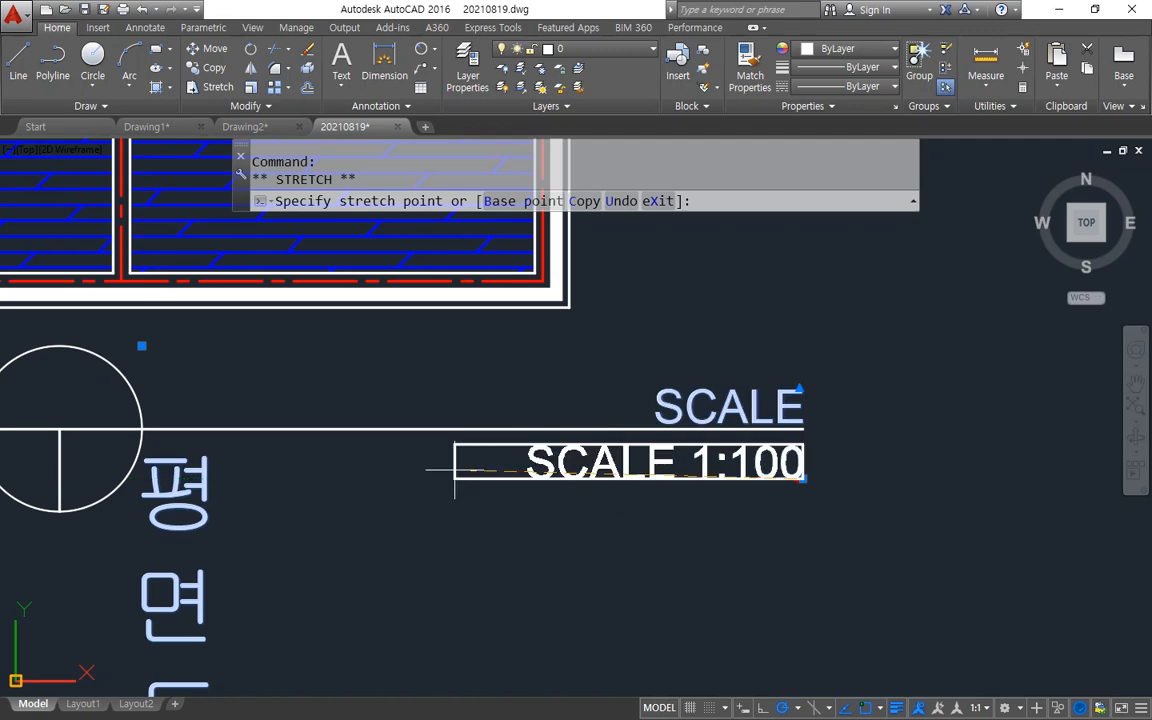
pyautogui.press('Escape')
# - Erase the wrapped vertical title text "평면도" beside the circle
pyautogui.scroll(-3, 233, 540)
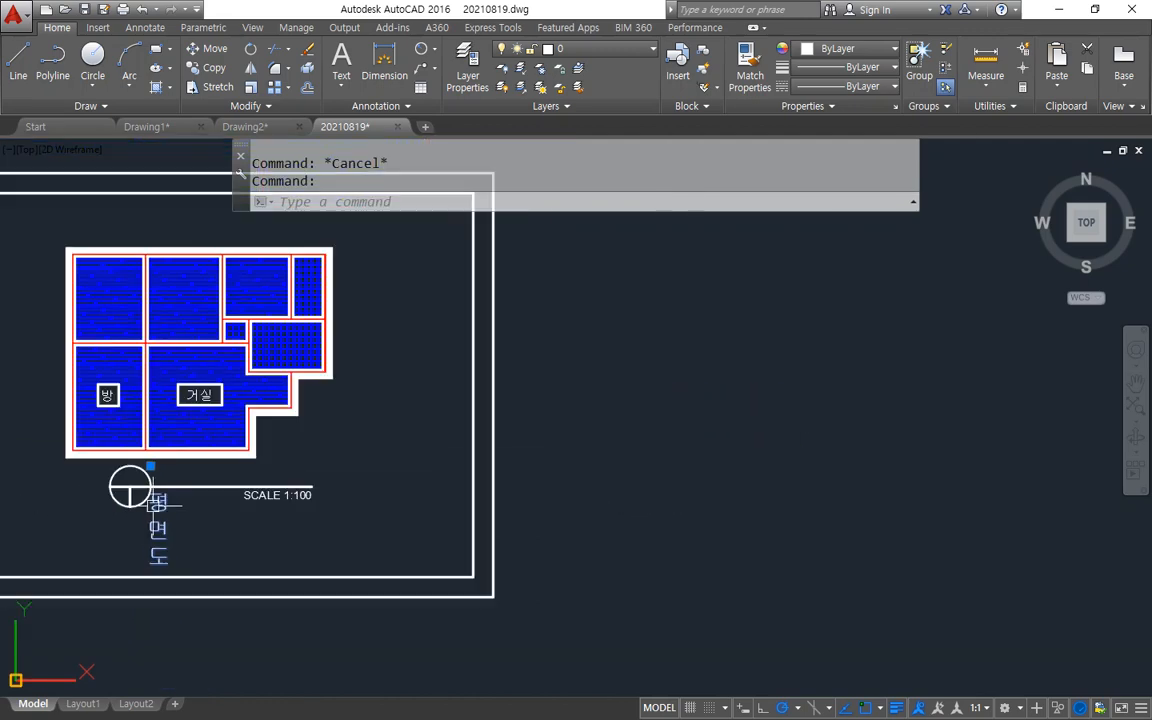
pyautogui.scroll(10, 141, 470)
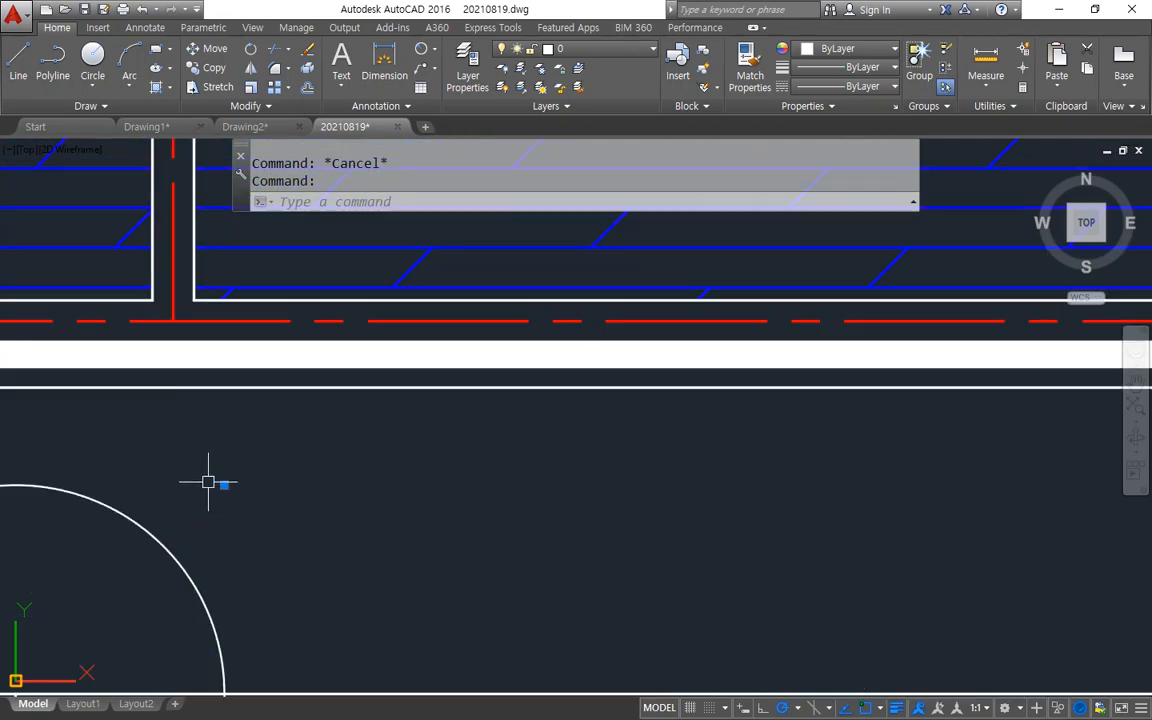
pyautogui.scroll(-10, 485, 553)
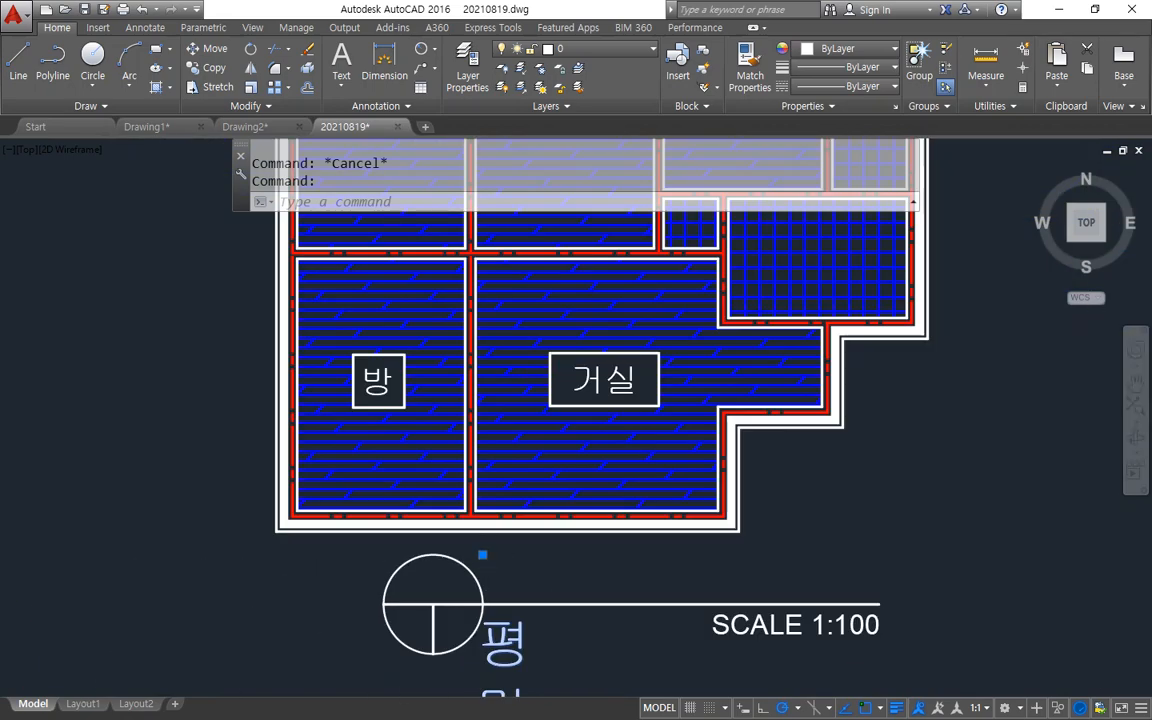
pyautogui.scroll(5, 489, 590)
pyautogui.write('e')
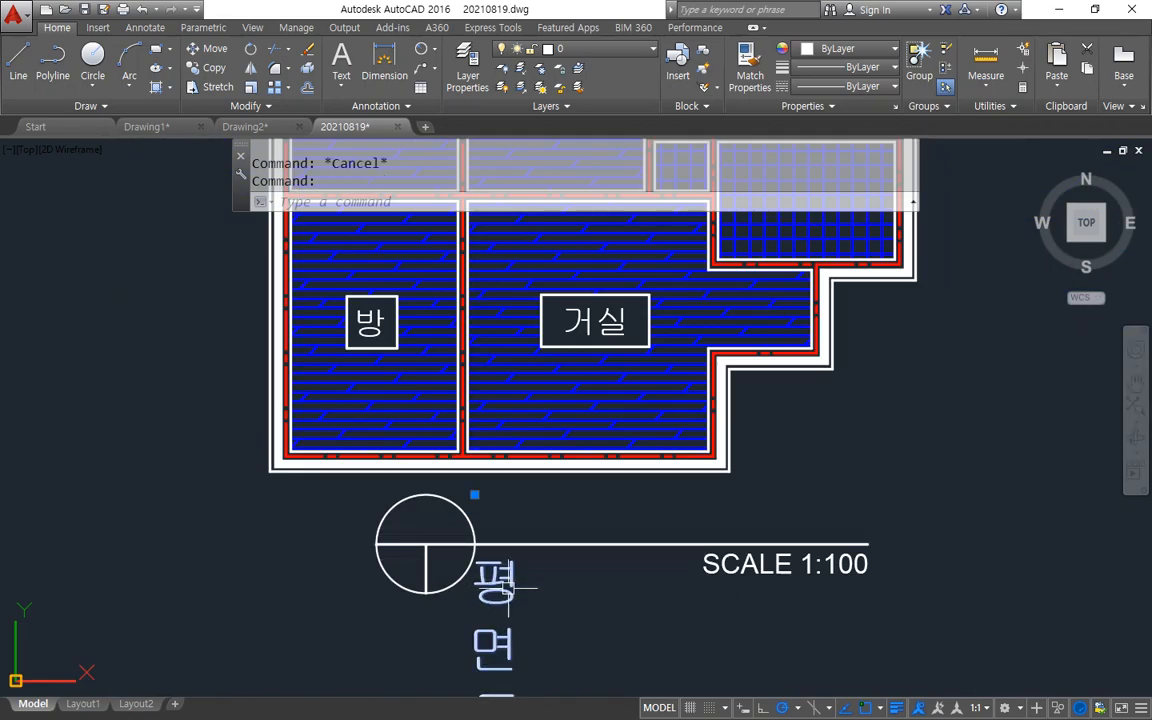
pyautogui.press('Return')
# - Offset the title symbol's horizontal line upward by 1000
pyautogui.write('o')
pyautogui.press('Return')
pyautogui.write('100')
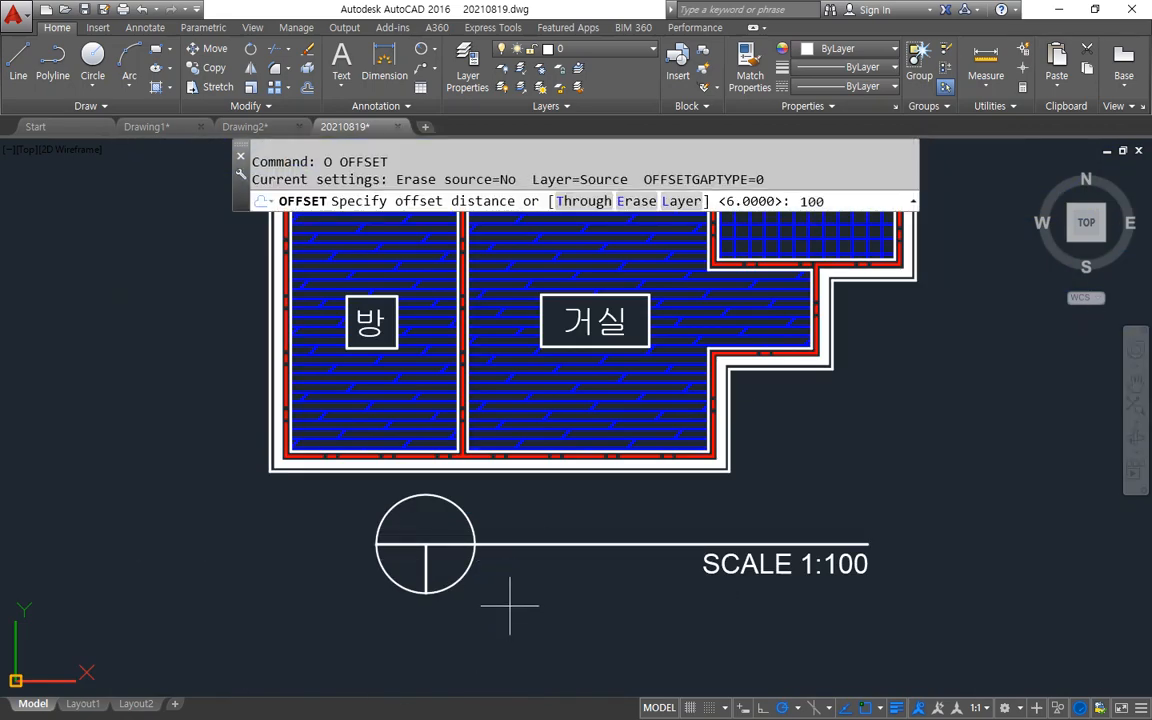
pyautogui.write('0')
pyautogui.press('Return')
pyautogui.click(522, 545)
pyautogui.click(530, 530)
pyautogui.press('Return')
# - Add the multiline text "평 면 도" with height 800 between the two horizontal lines, slightly indented from the circle
pyautogui.moveTo(585, 543); pyautogui.dragTo(463, 573, button='middle')
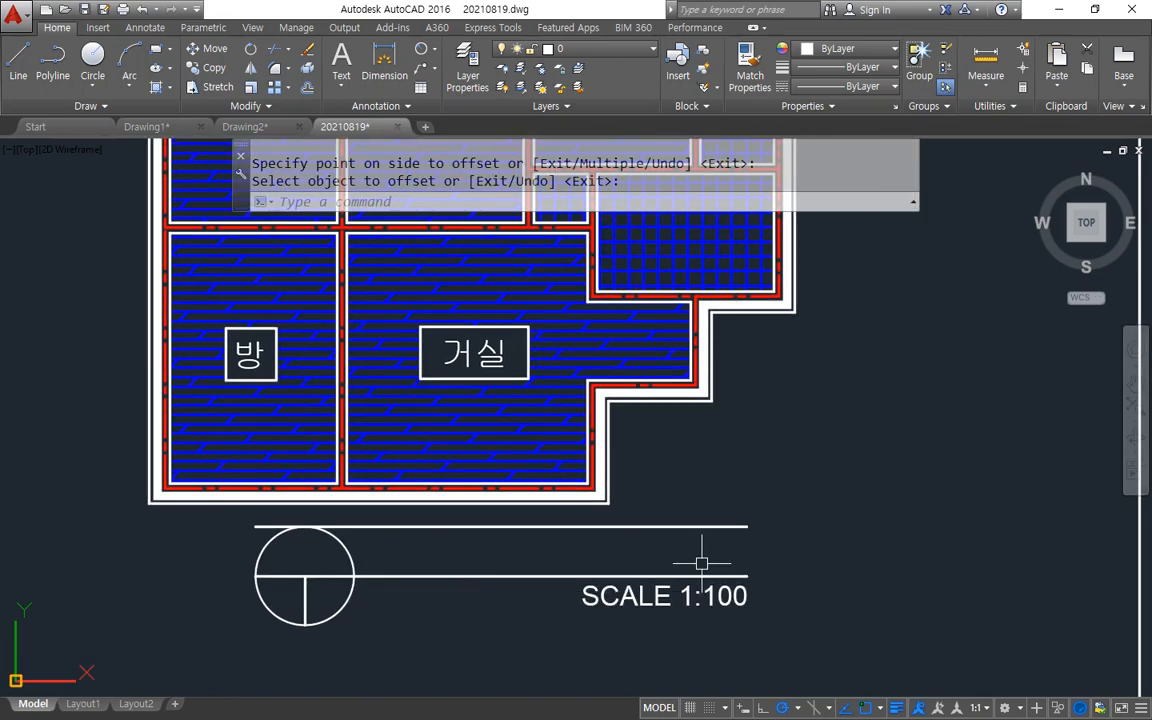
pyautogui.write('t')
pyautogui.press('Return')
pyautogui.click(746, 527)
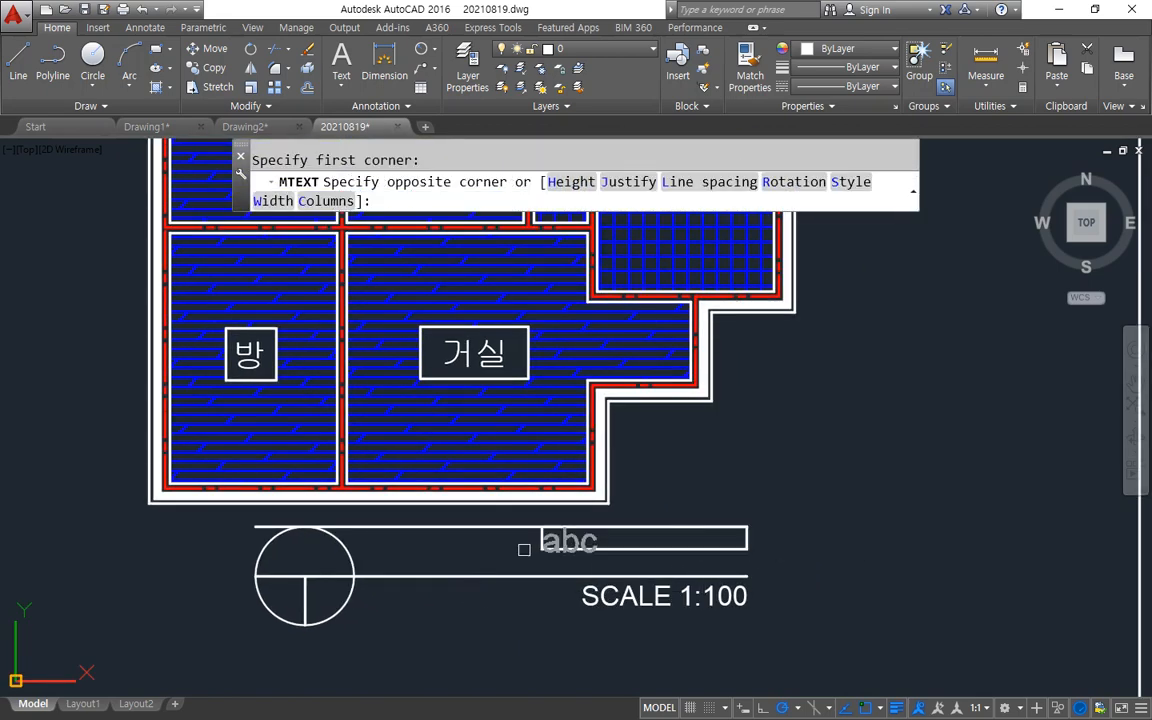
pyautogui.click(380, 577)
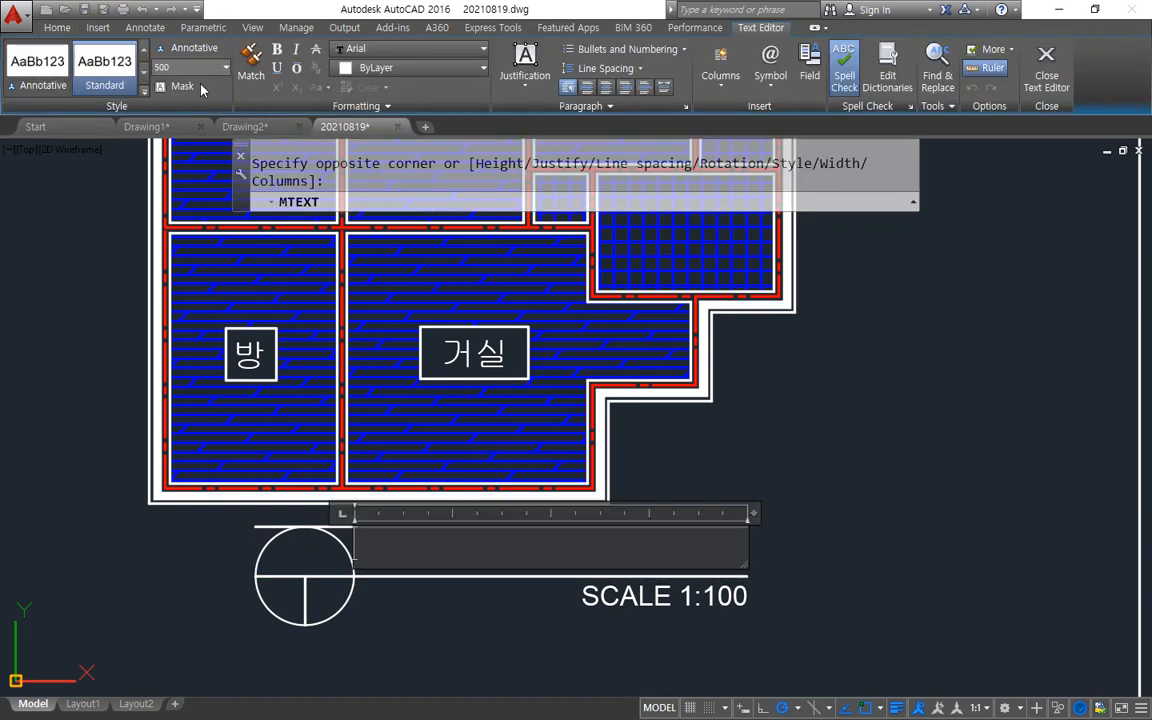
pyautogui.write('800')
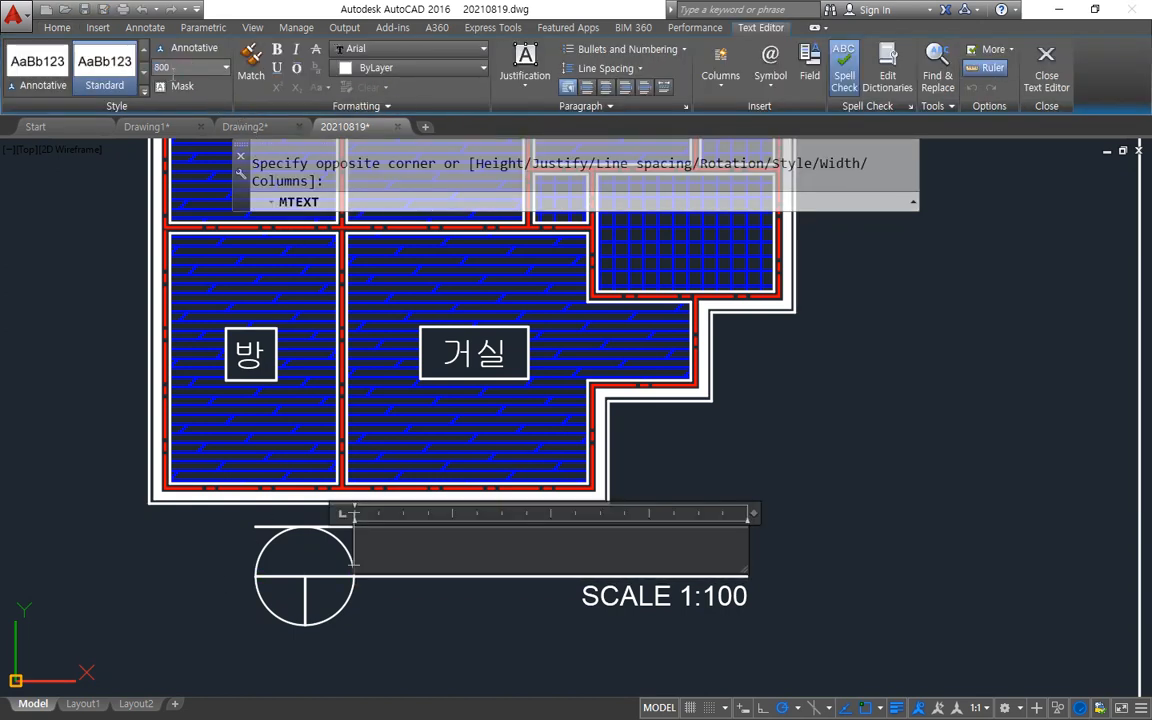
pyautogui.press('Return')
pyautogui.write('평 면 도')
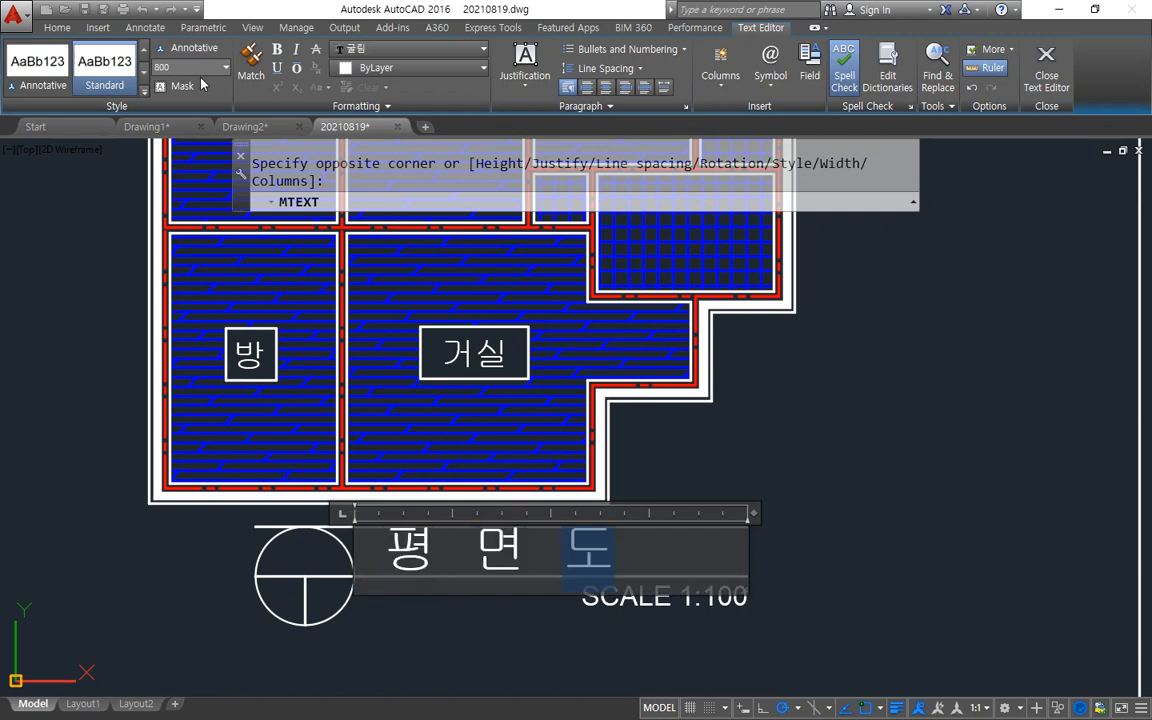
pyautogui.hotkey('ctrl', 'Return')
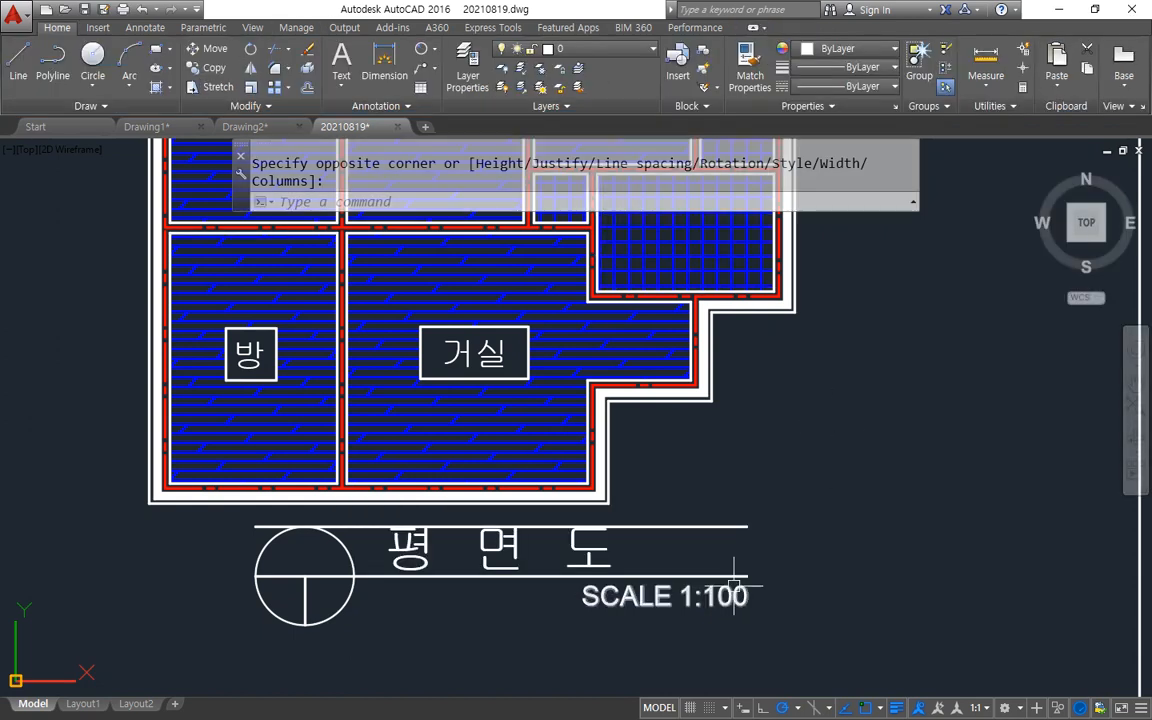
# - Erase the upper guide line above the new title text
pyautogui.click(702, 527)
pyautogui.write('e')
pyautogui.press('Return')
# - Move the complete title symbol straight down by about 2090, away from the floor plan, and save the drawing
pyautogui.write('m')
pyautogui.press('Return')
pyautogui.click(708, 630)
pyautogui.click(215, 546)
pyautogui.press('Return')
pyautogui.scroll(-4, 302, 555)
pyautogui.moveTo(360, 558); pyautogui.dragTo(391, 509, button='middle')
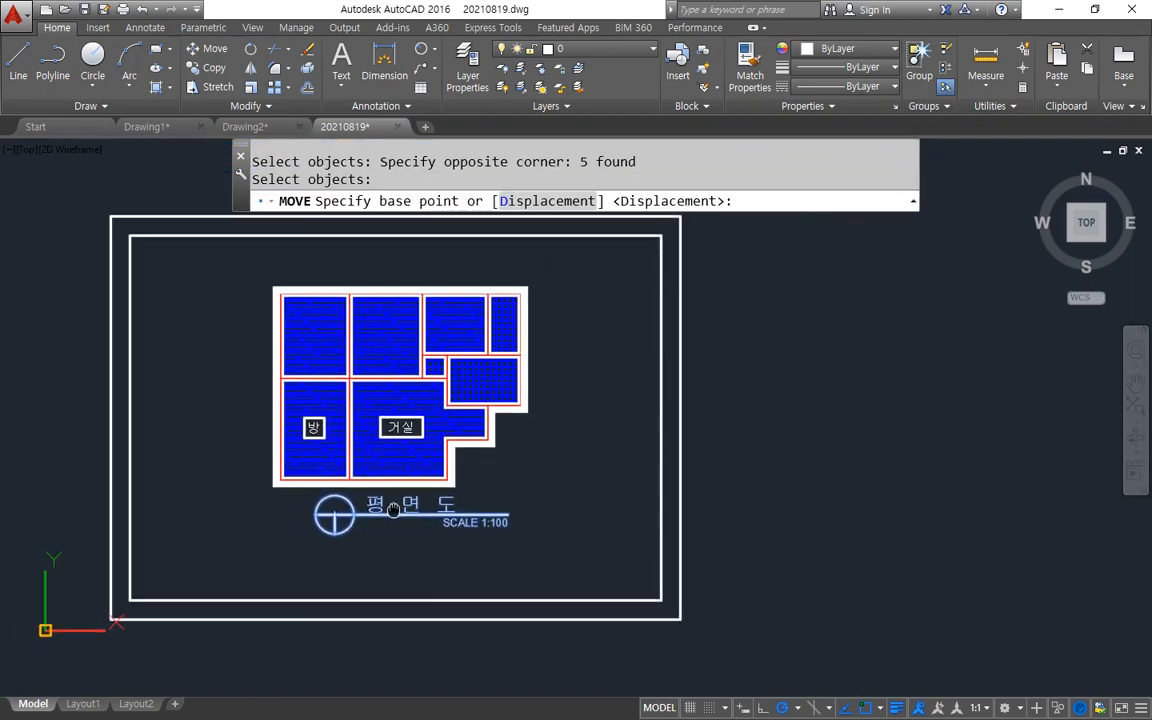
pyautogui.scroll(2, 391, 532)
pyautogui.click(404, 543)
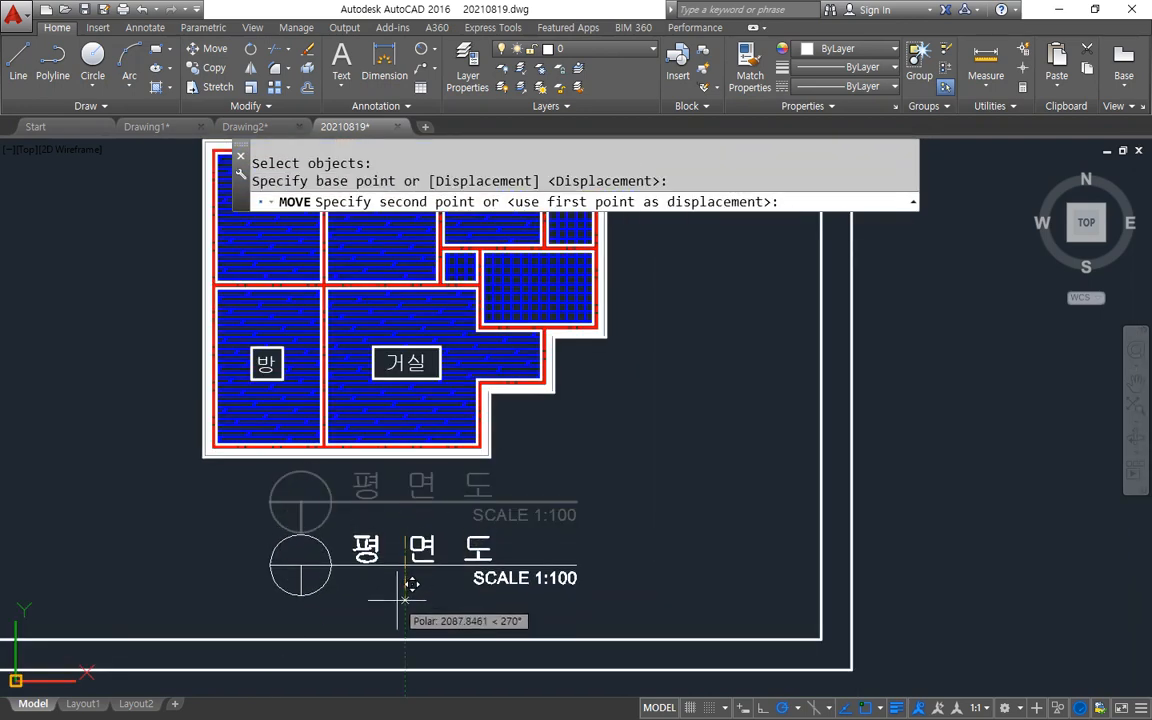
pyautogui.click(404, 606)
pyautogui.scroll(-3, 556, 500)
pyautogui.moveTo(571, 527); pyautogui.dragTo(586, 530, button='middle')
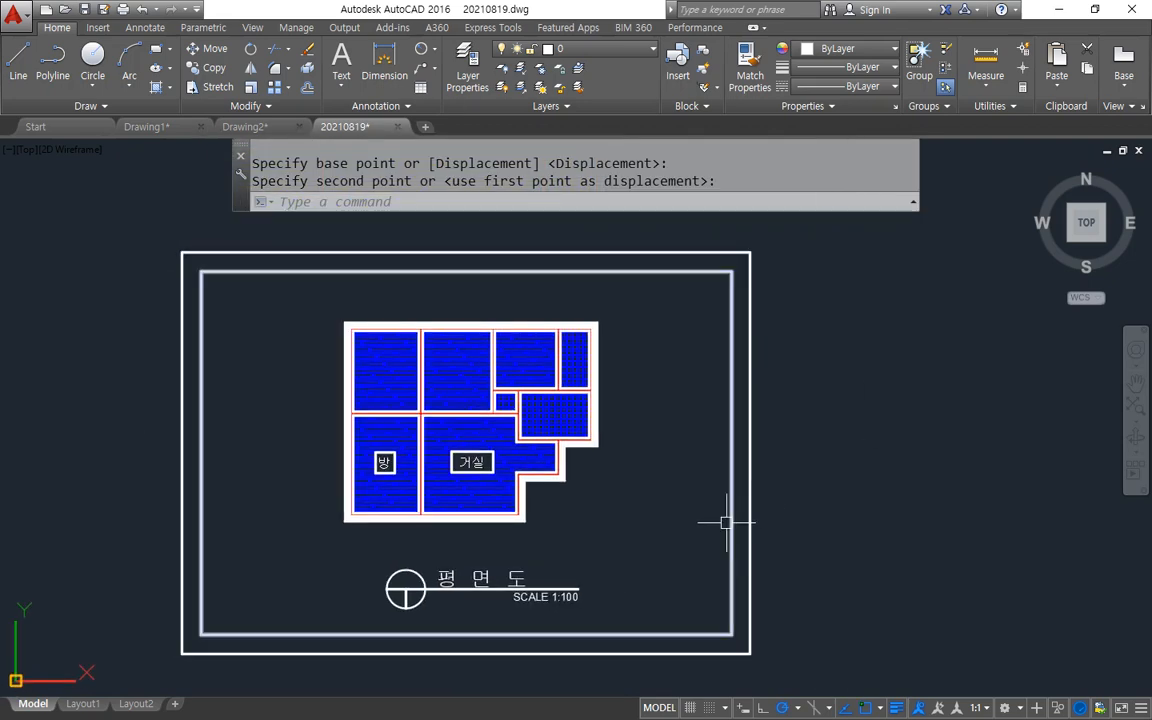
pyautogui.hotkey('ctrl', 's')
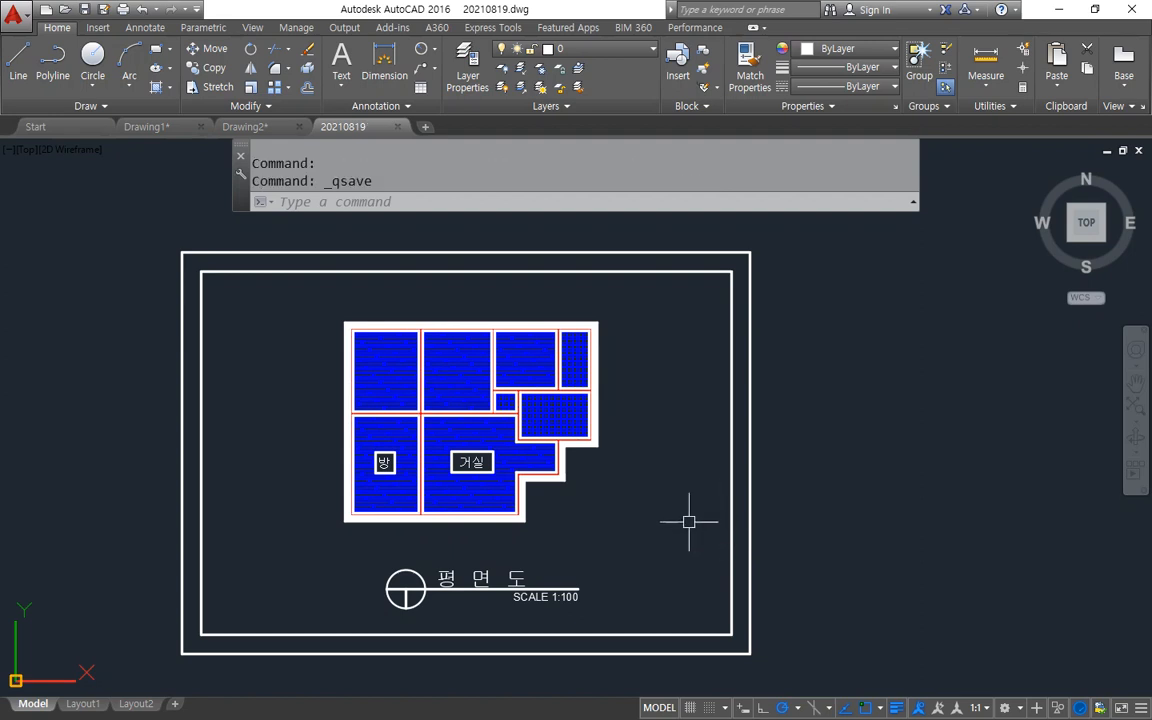